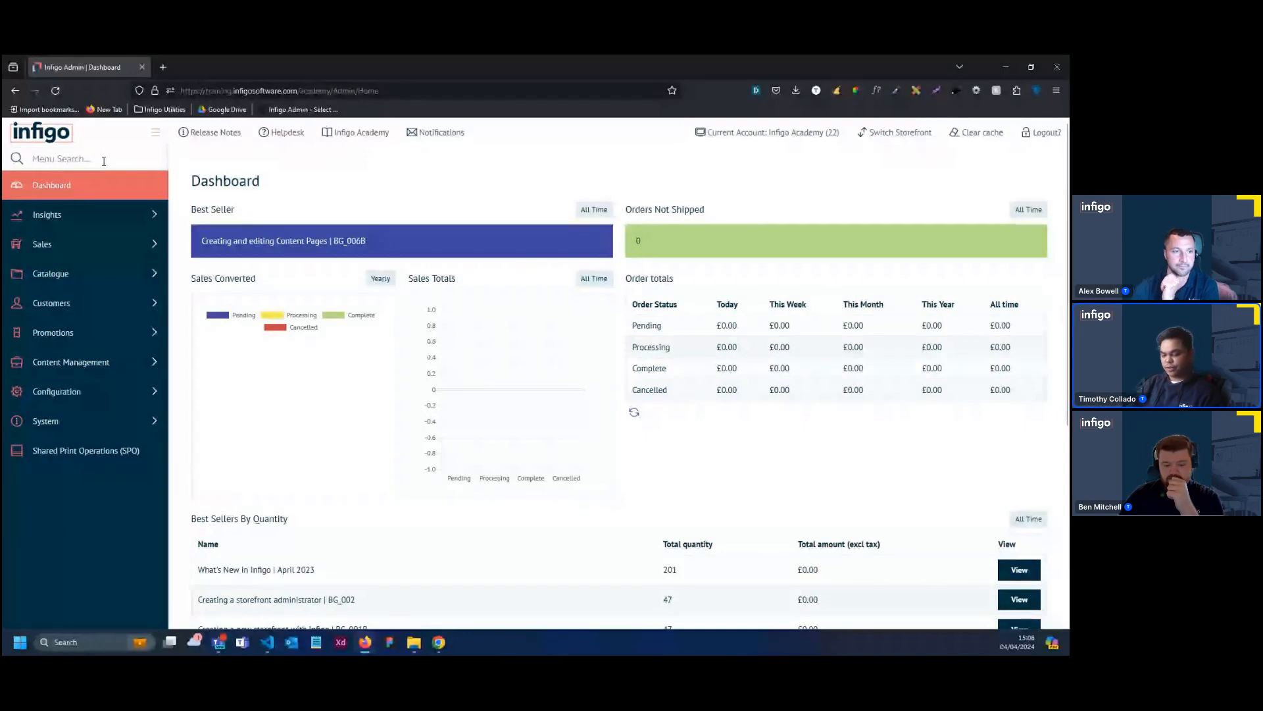
Search the admin menu for "Store", open Storefront Management and start a new storefront under Portal
left_click(104, 159)
type("Store")
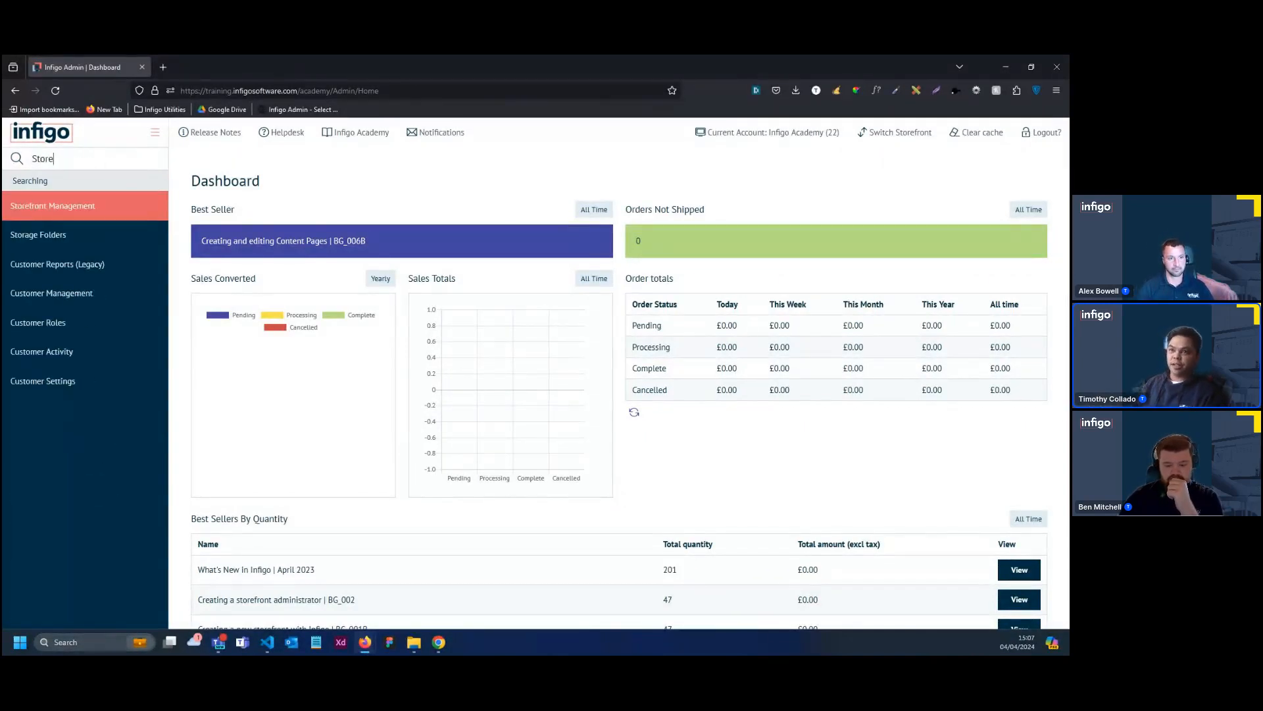
left_click(124, 205)
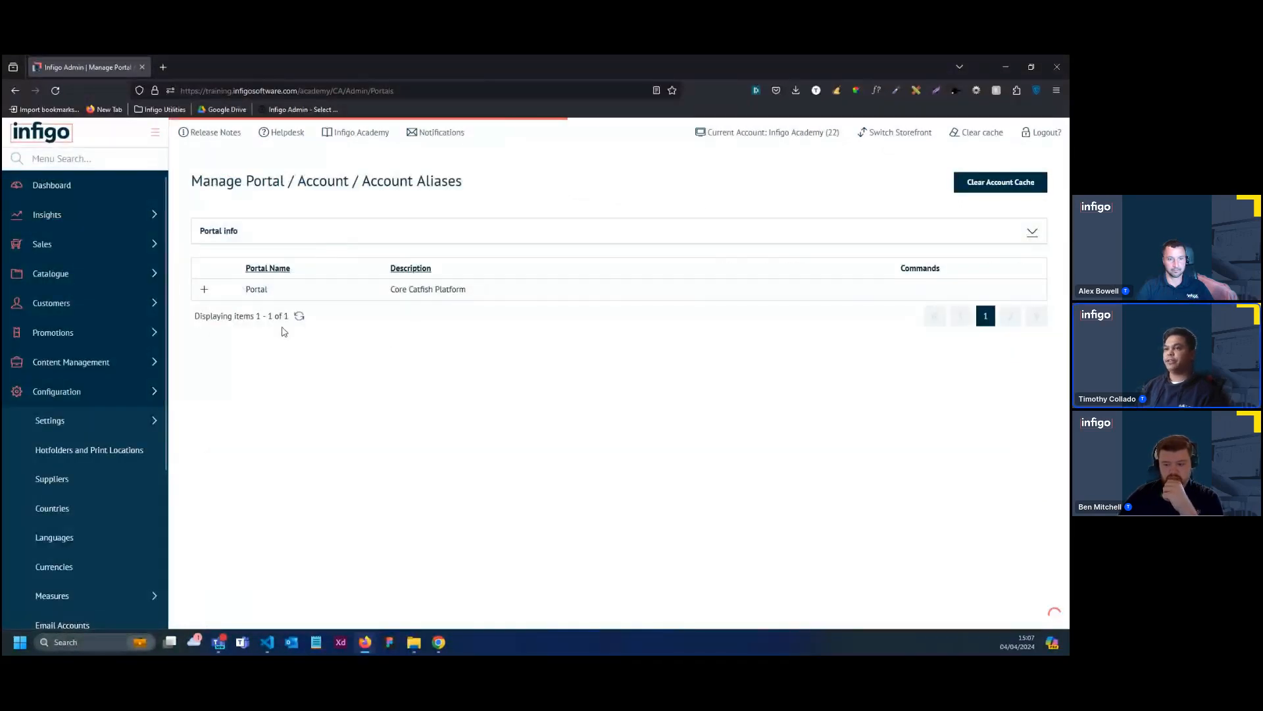
left_click(204, 290)
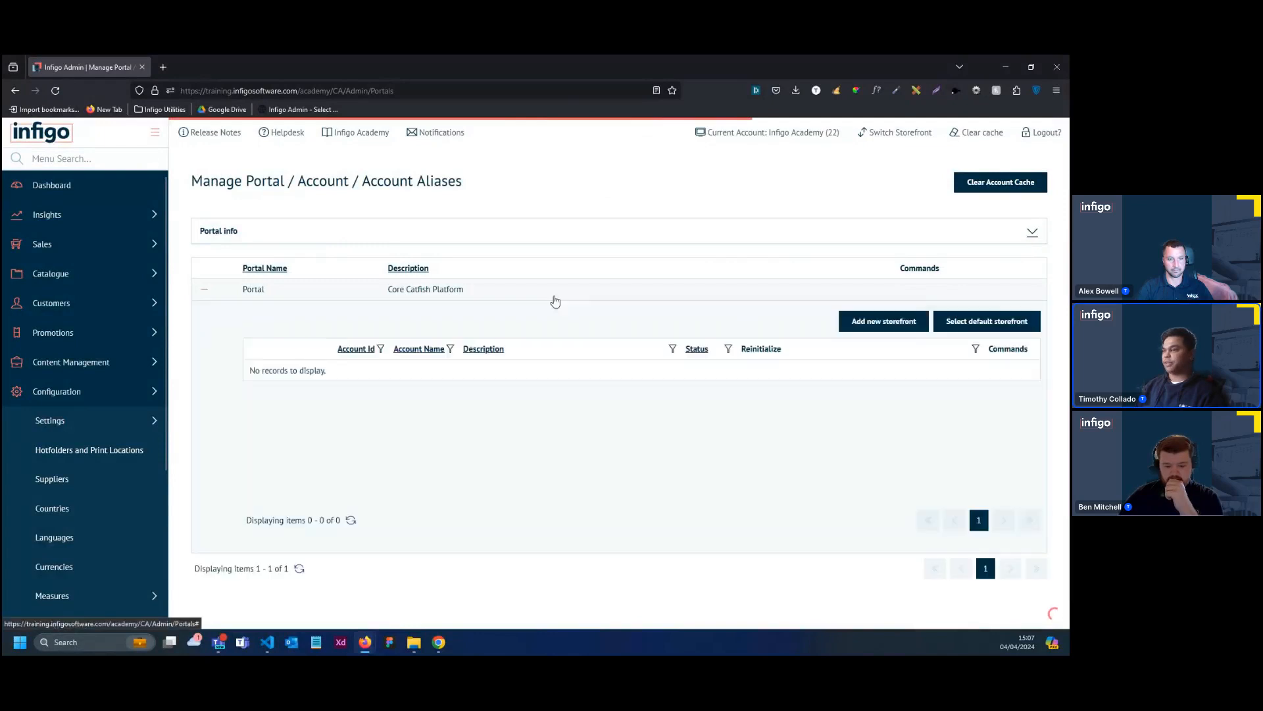
left_click(872, 332)
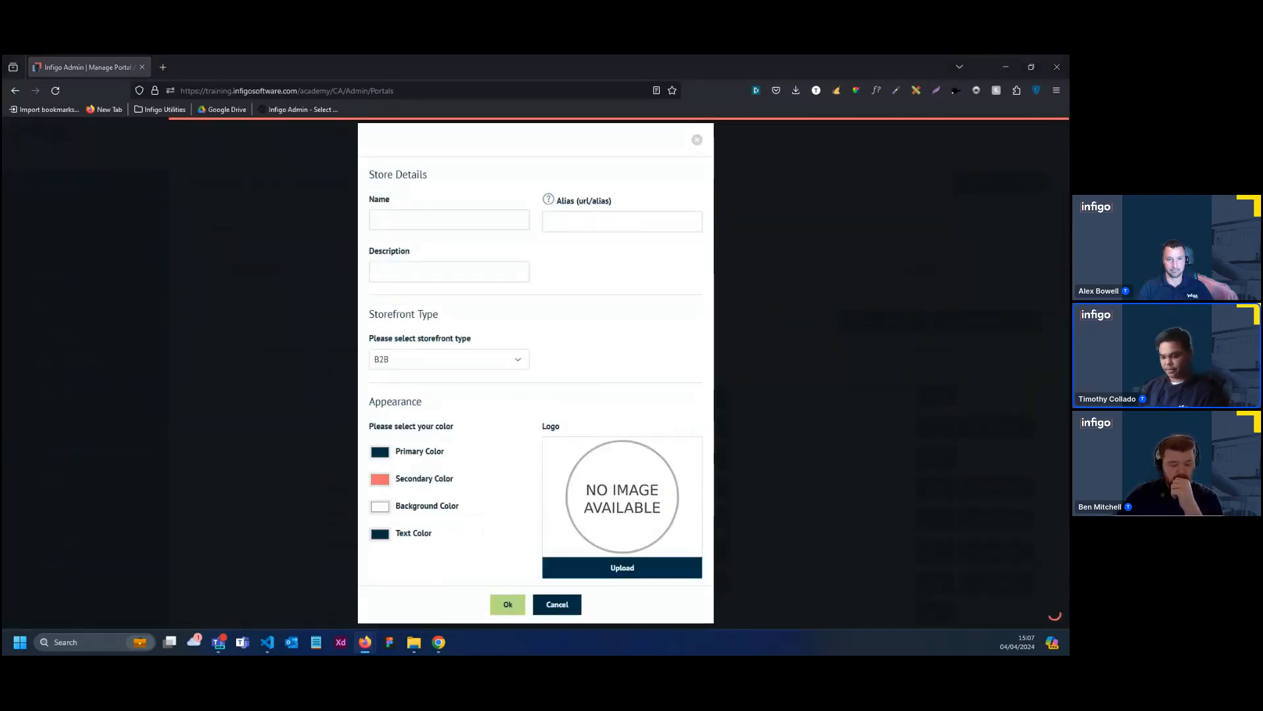
Name the store "Tech Workshop - Storefront", with alias "scoopsprinting" and description "Scoops Printing Storefront 2024"
left_click(392, 224)
type("Tech Workshop - Storefront")
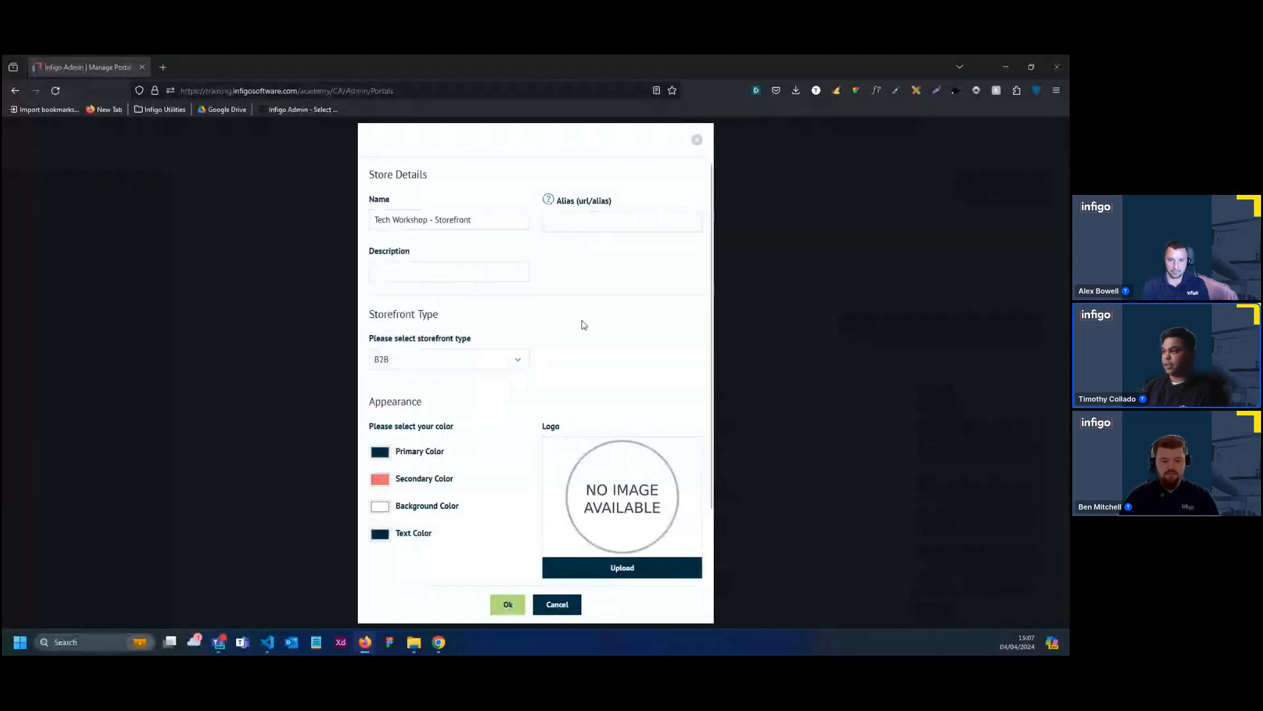
left_click(569, 220)
type("scoopsprinting")
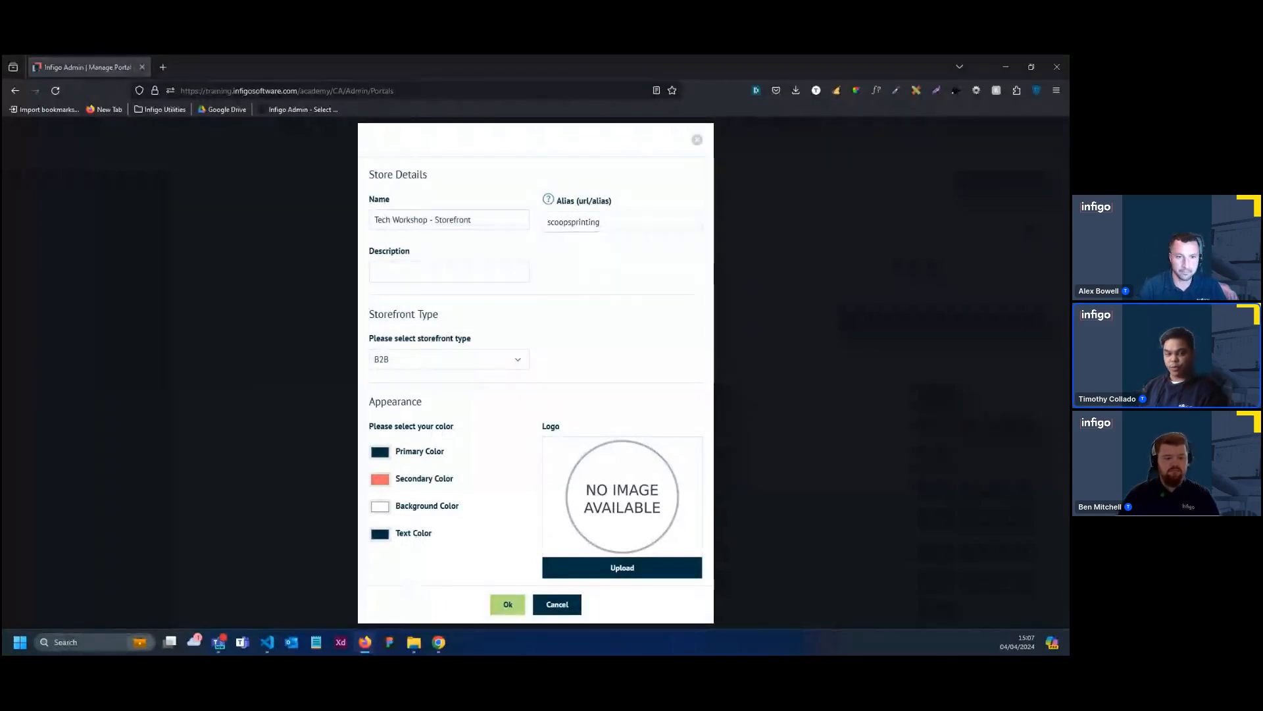
left_click(455, 272)
type("Scoops Printing Storefront 2024")
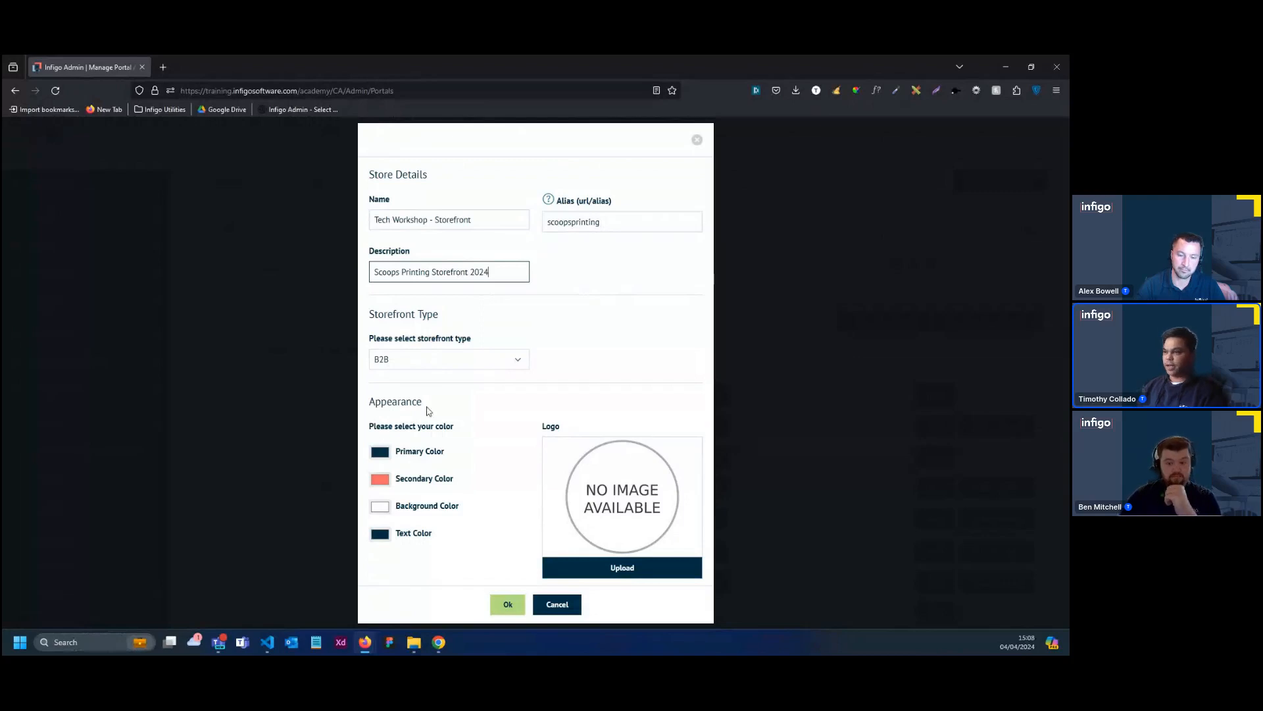
Set the storefront's primary color to red 35, green 31, blue 32
scroll(543, 417, "down", 1)
scroll(514, 413, "down", 1)
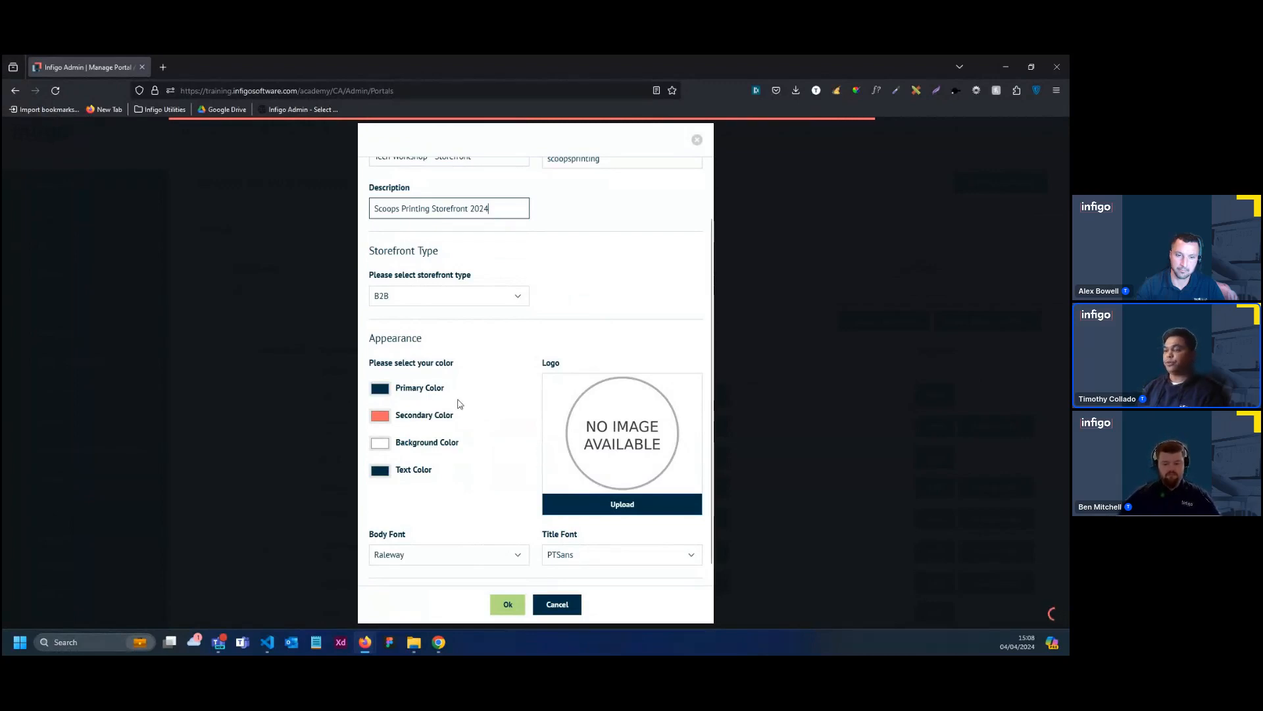
left_click(388, 394)
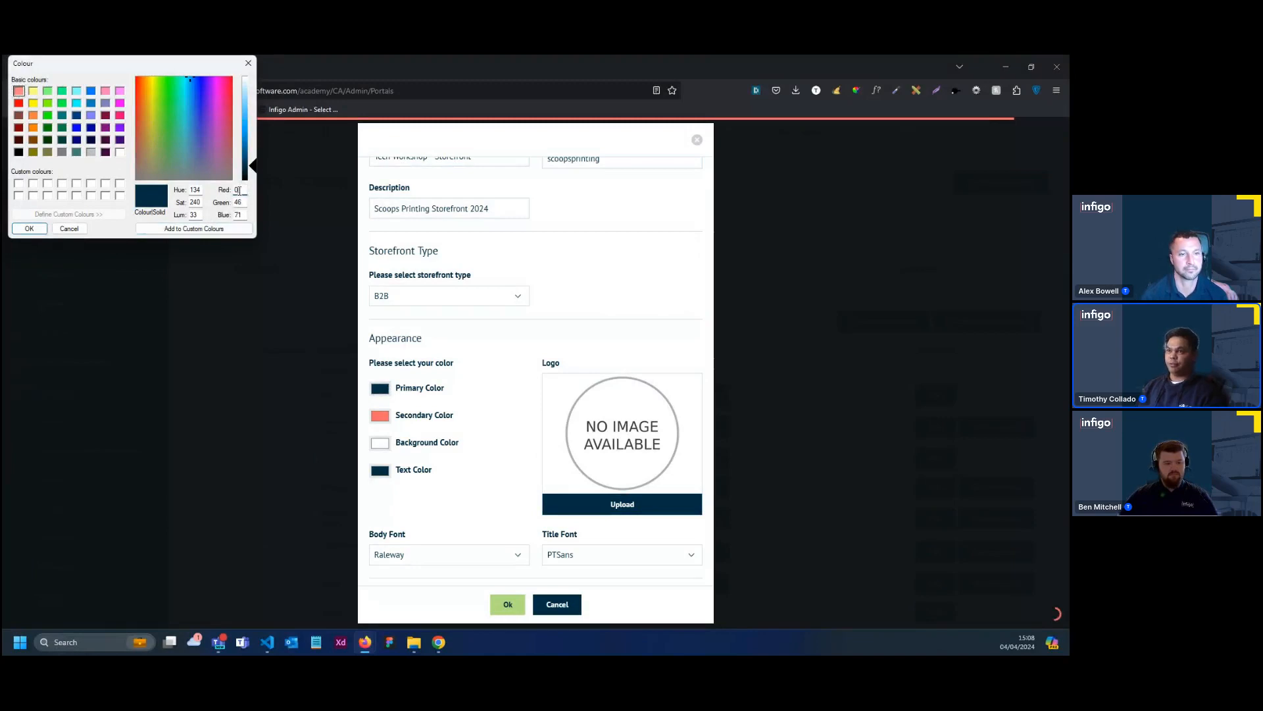
type("35")
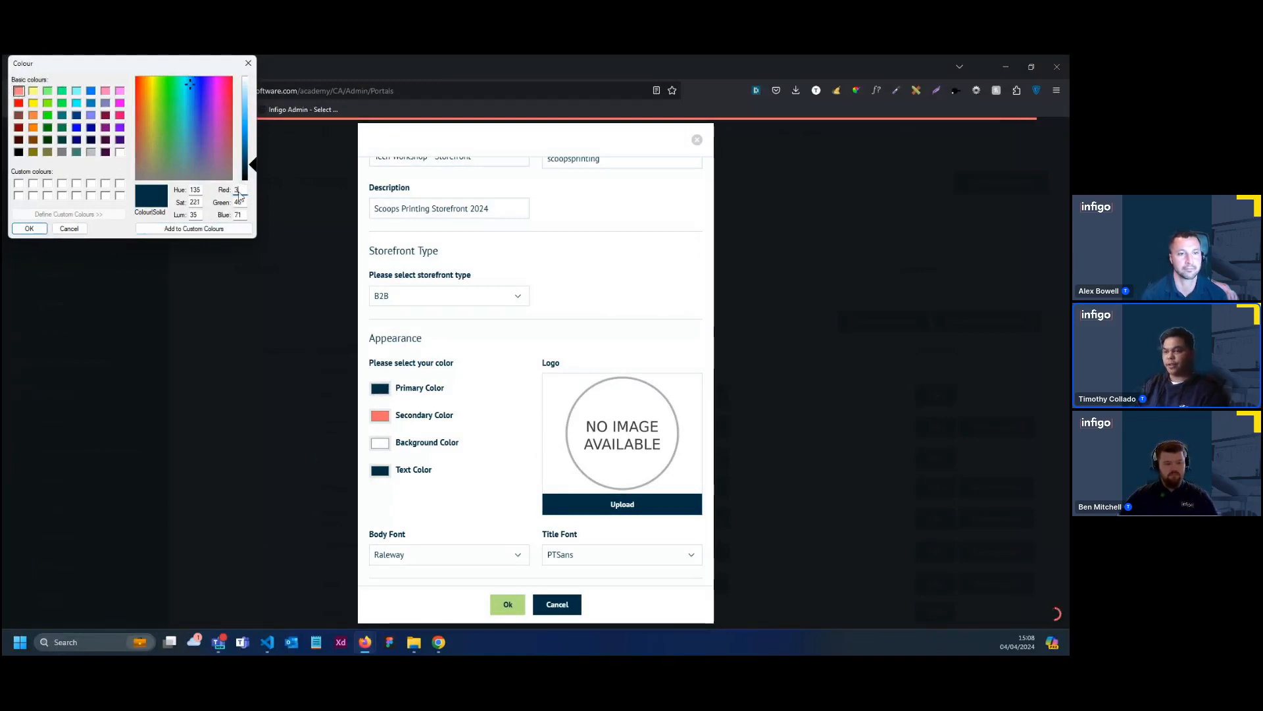
key("Tab")
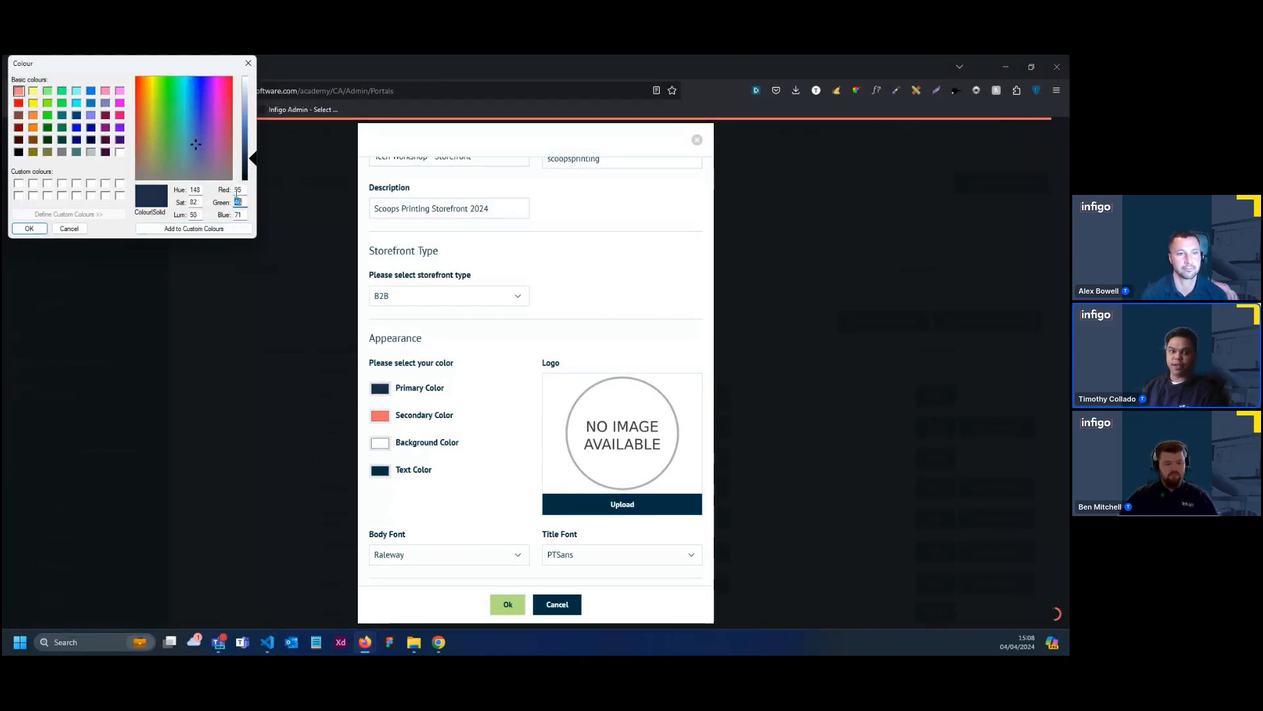
type("31")
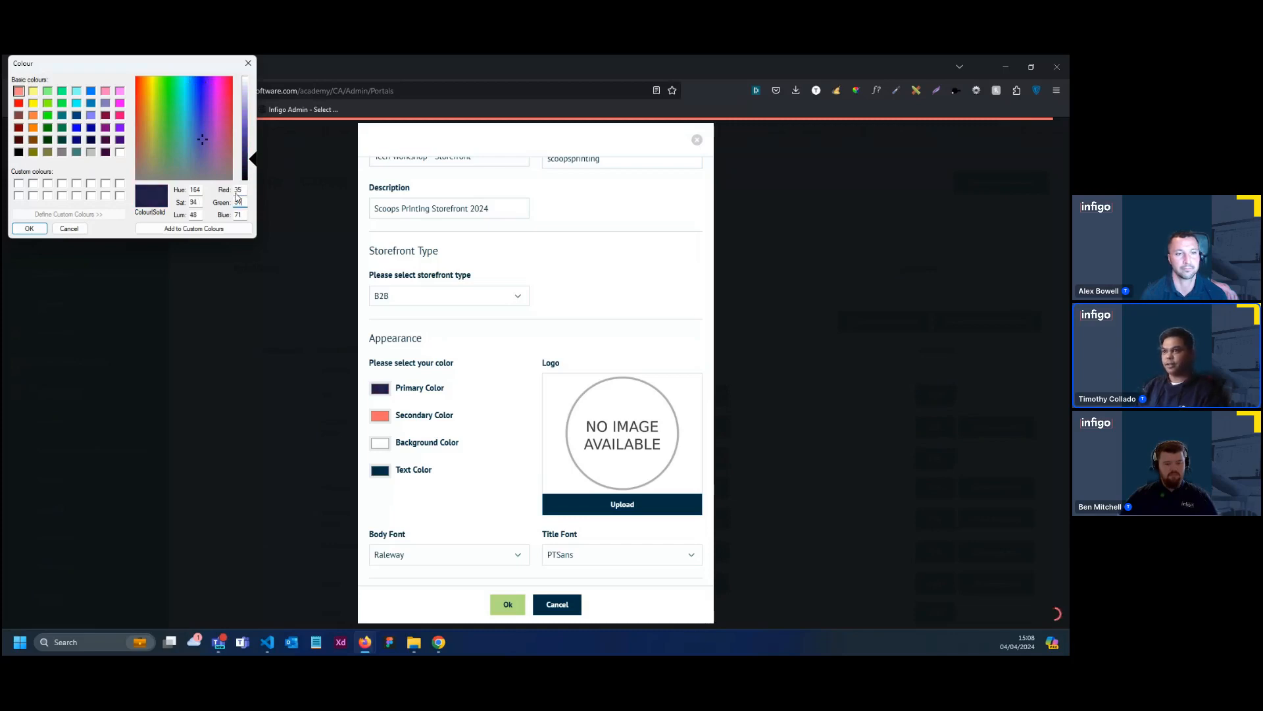
type("32")
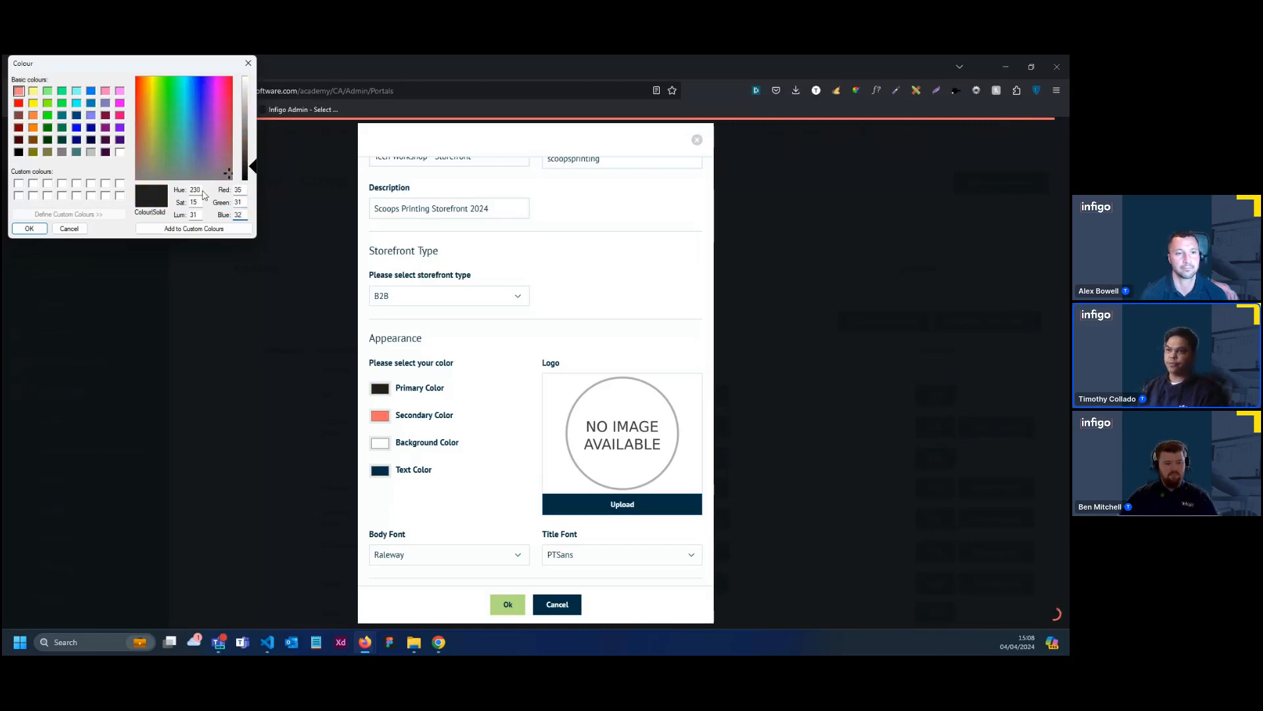
left_click(28, 230)
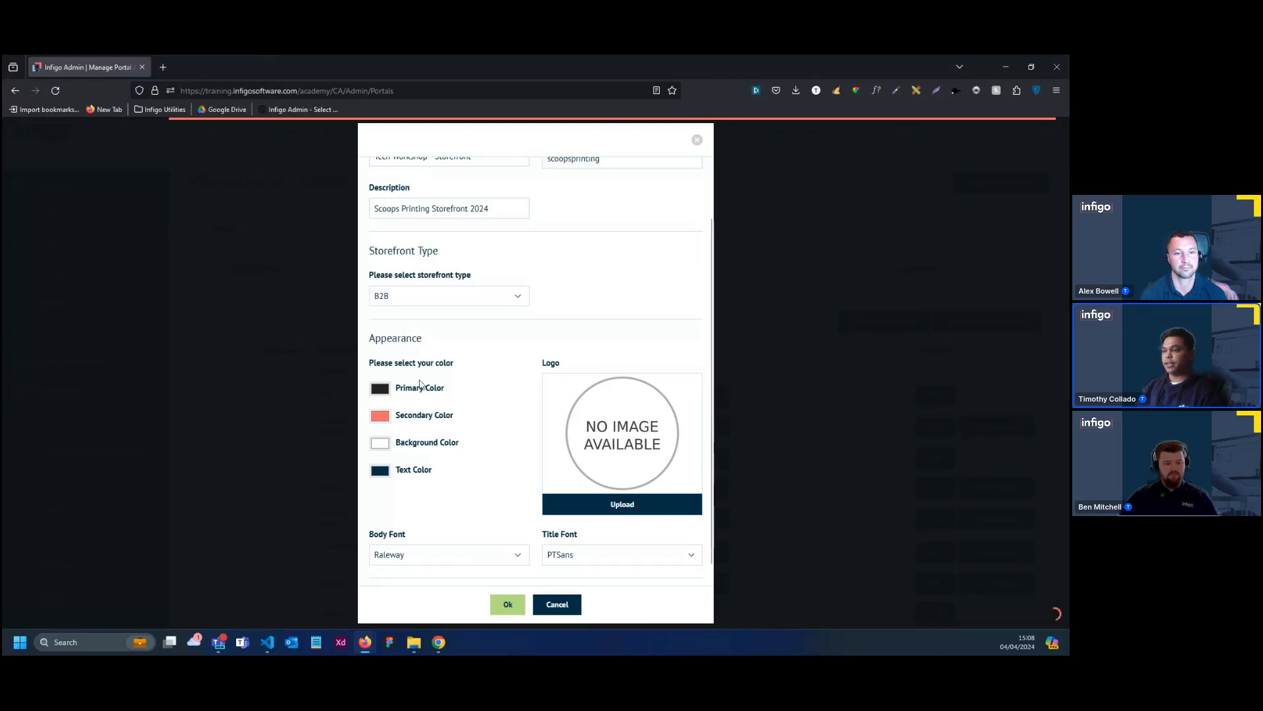
Set the storefront's secondary color to red 248, green 200, blue 216
left_click(381, 416)
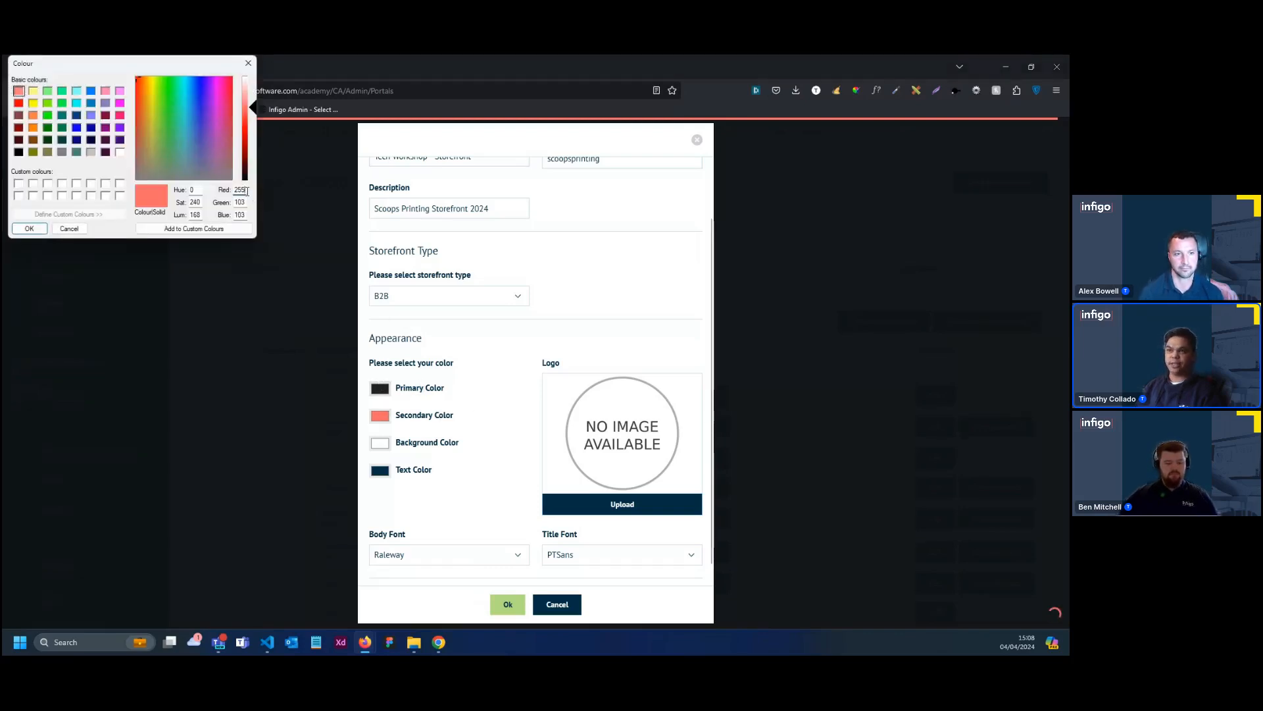
key("BackSpace")
key("BackSpace")
key("BackSpace")
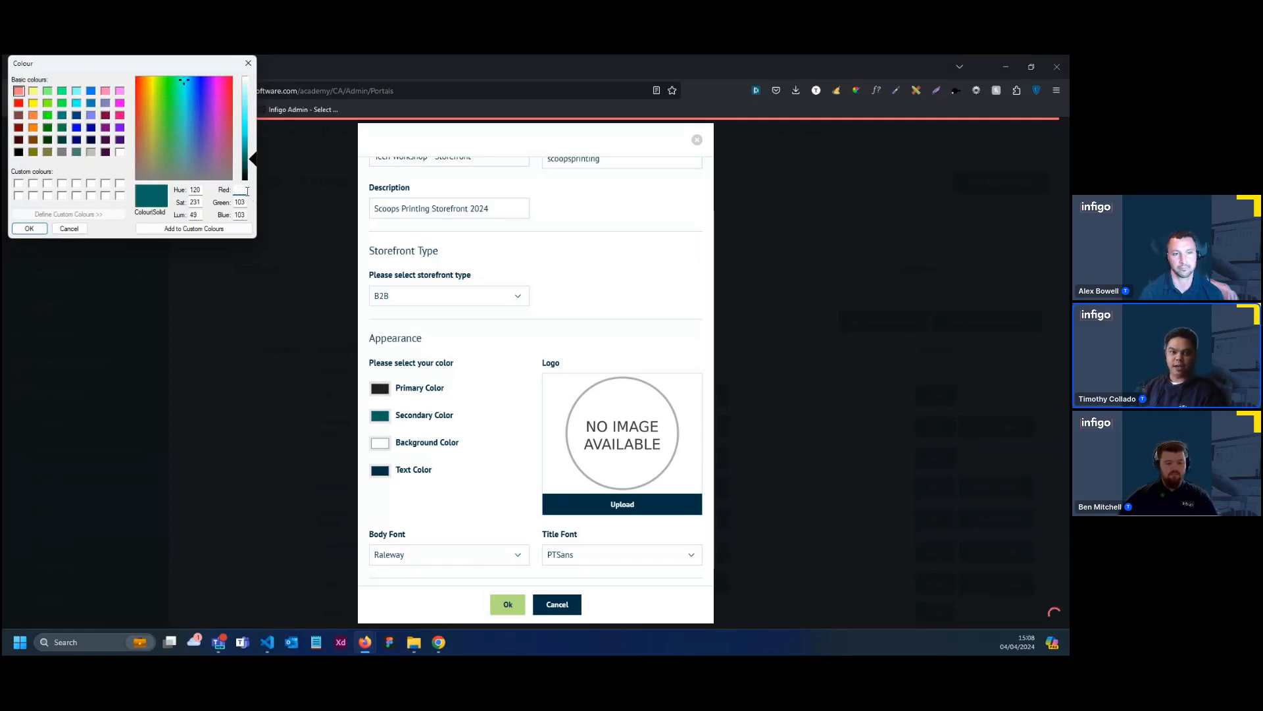
type("24")
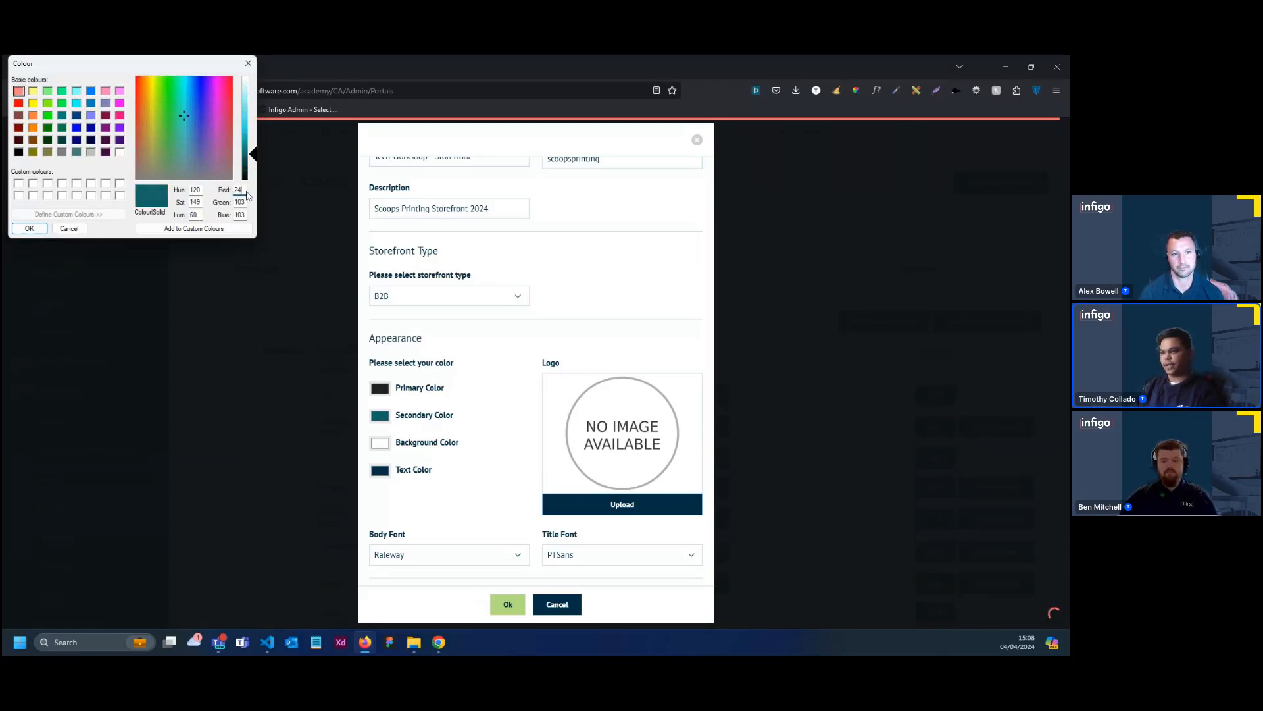
type("8")
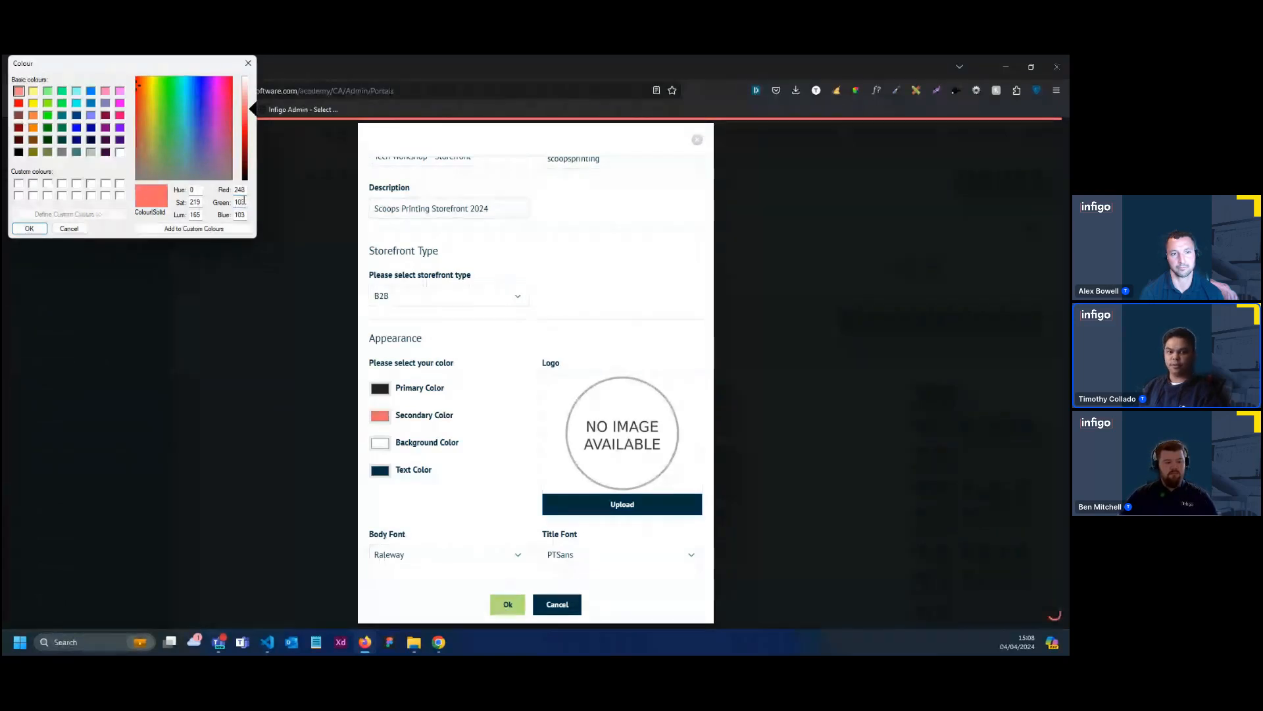
double_click(240, 202)
type("200")
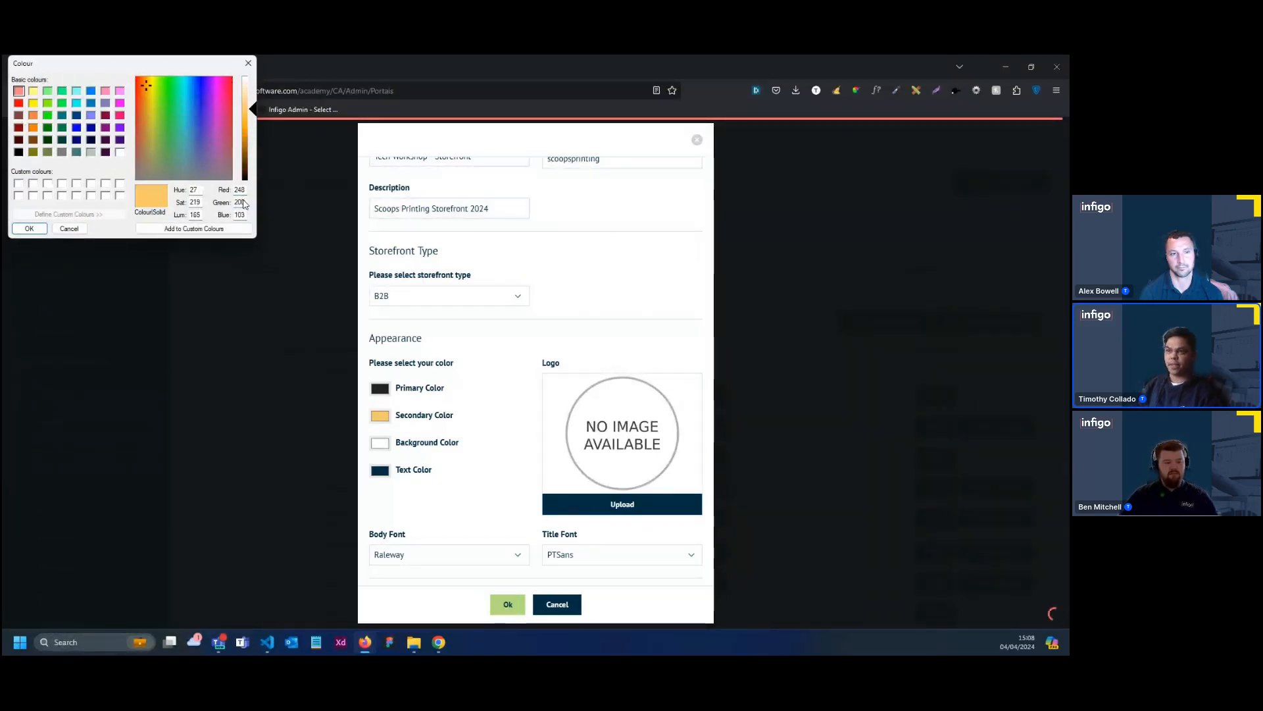
type("216")
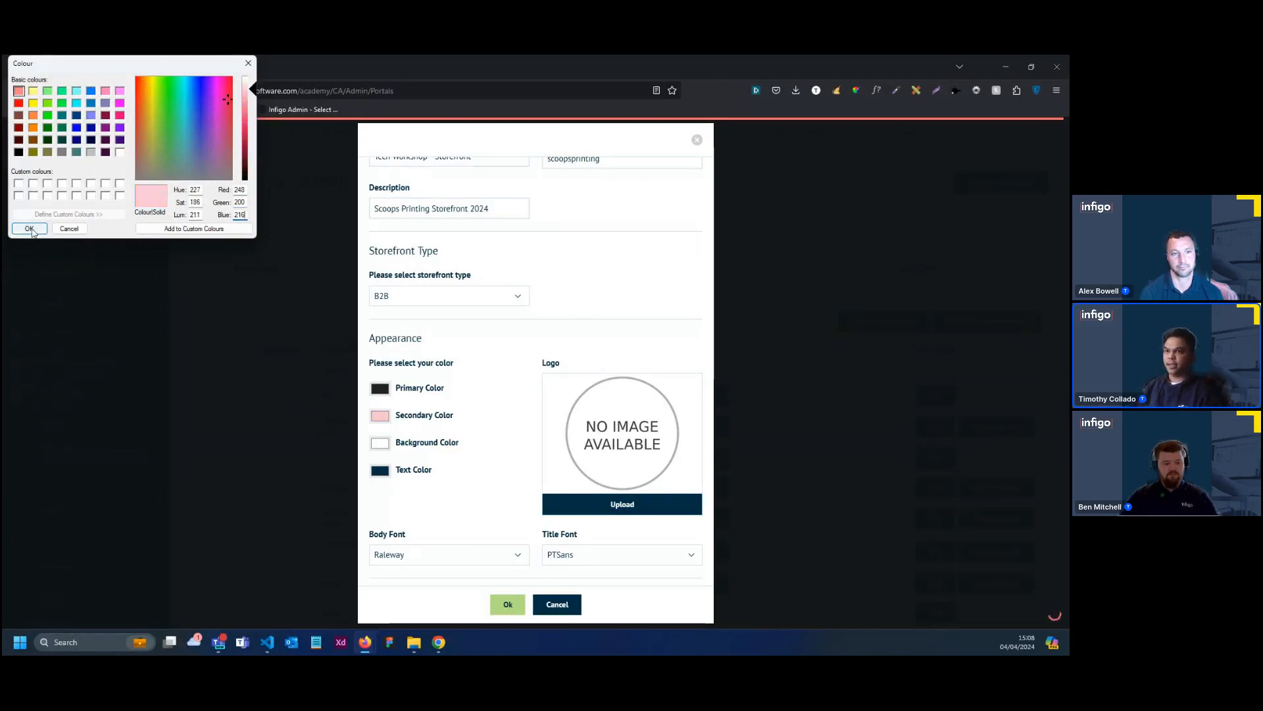
left_click(29, 229)
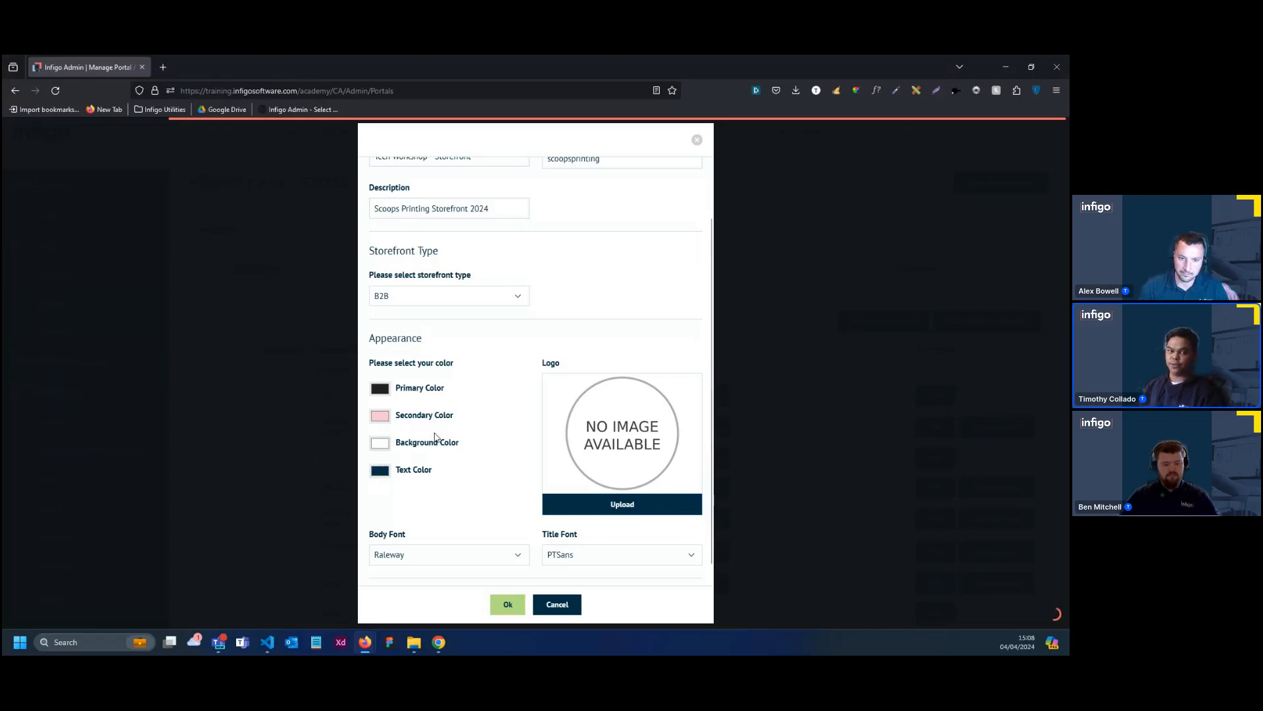
Set the storefront's text color to red 35, green 31, blue 32
left_click(389, 471)
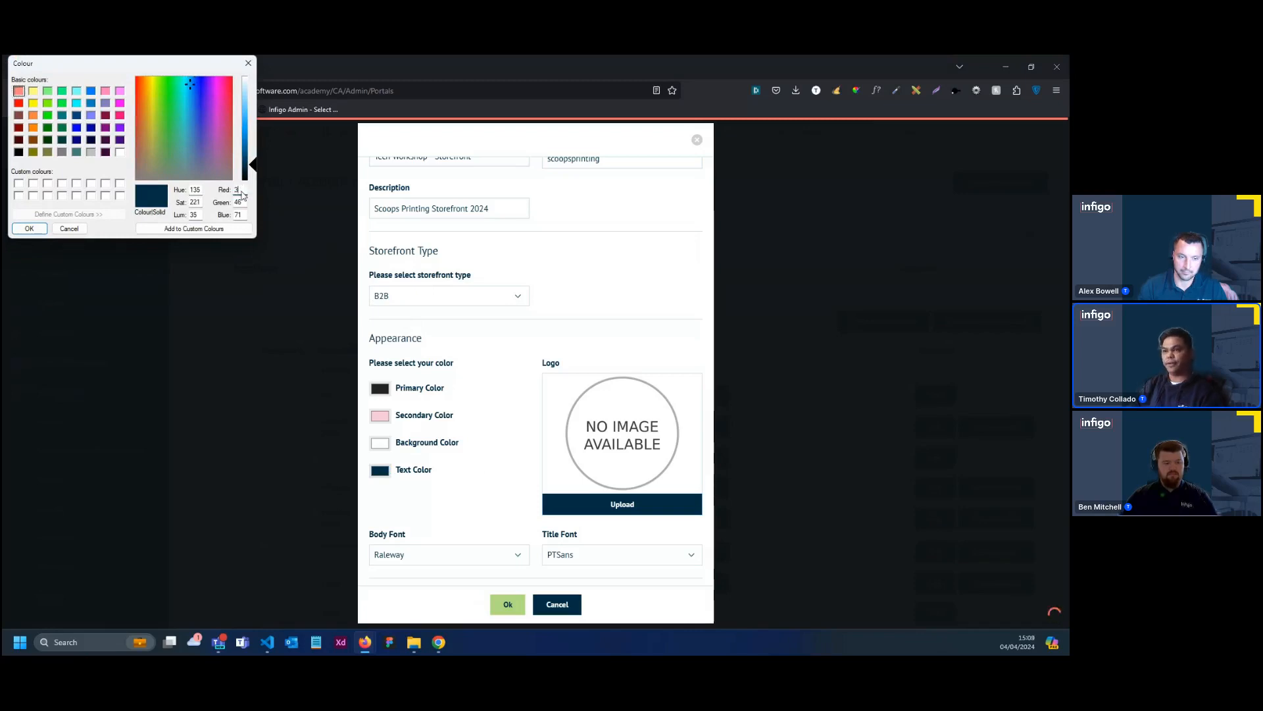
left_click(241, 191)
type("5")
key("Tab")
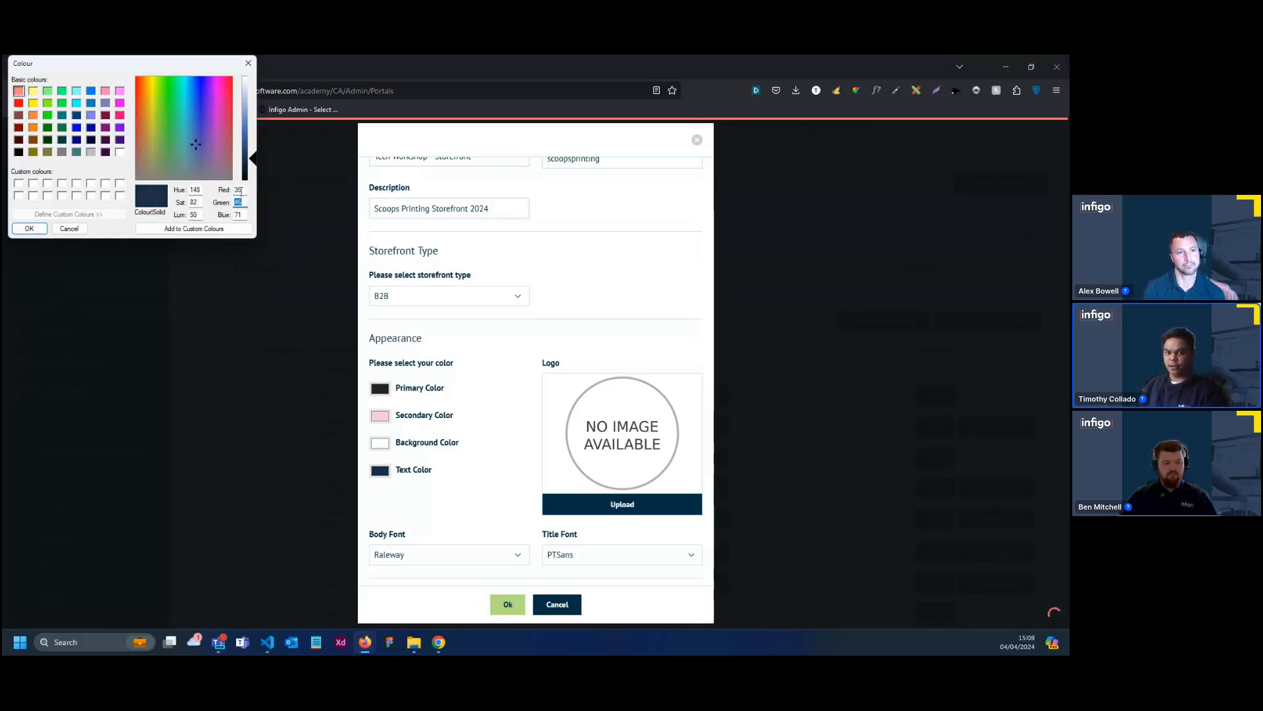
type("31")
key("Tab")
type("3")
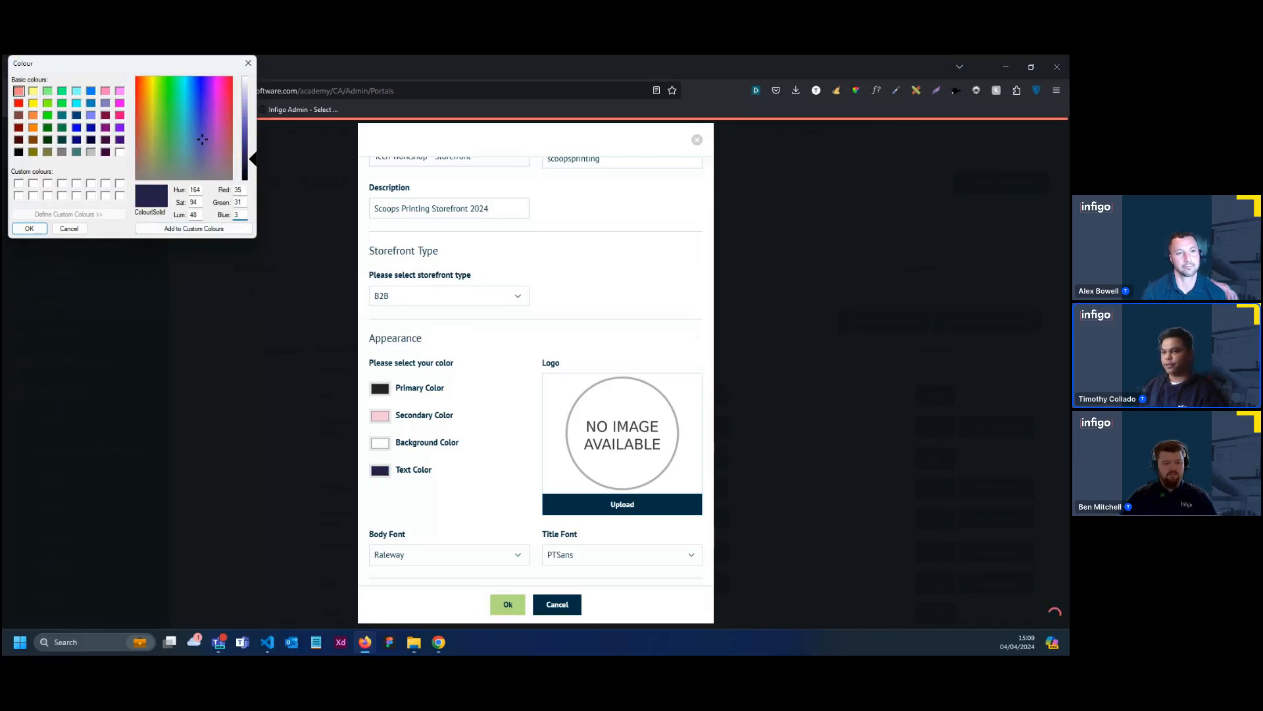
type("2")
key("Return")
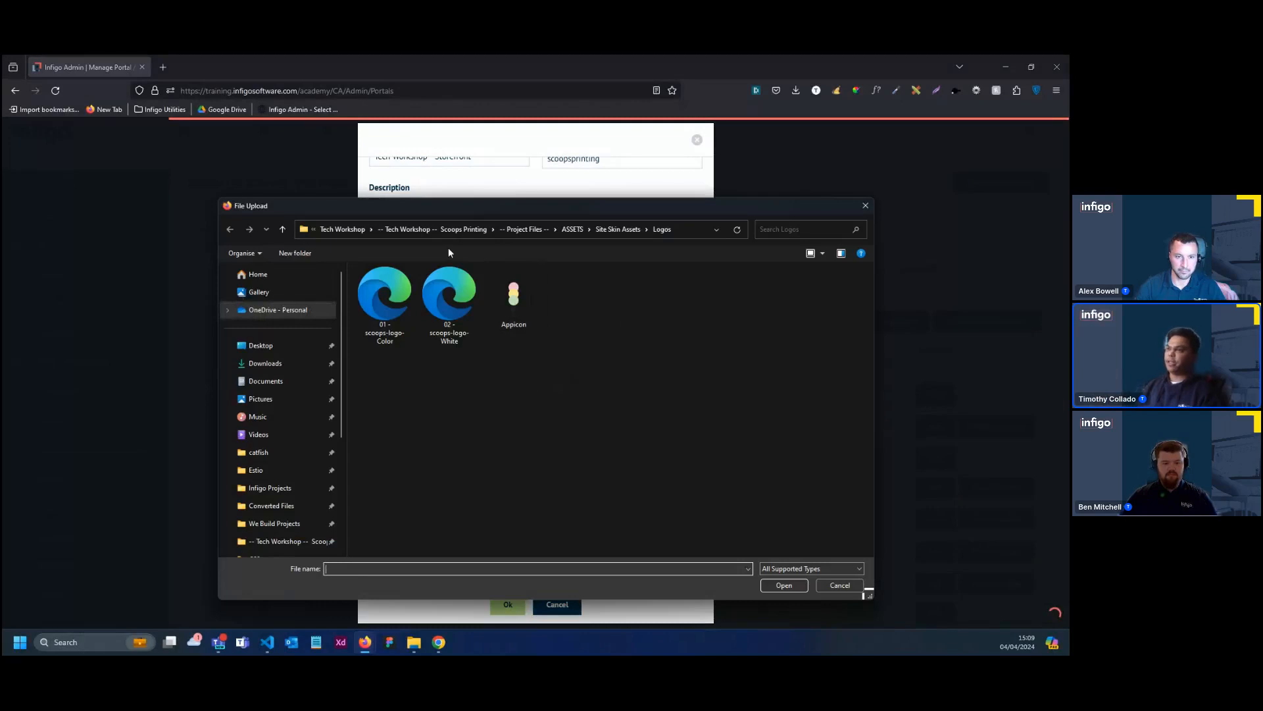
Upload "01 - scoops-logo- Color" as the storefront logo from the Tech Workshop project's Site Skin Assets Logos folder on the Desktop
left_click(290, 345)
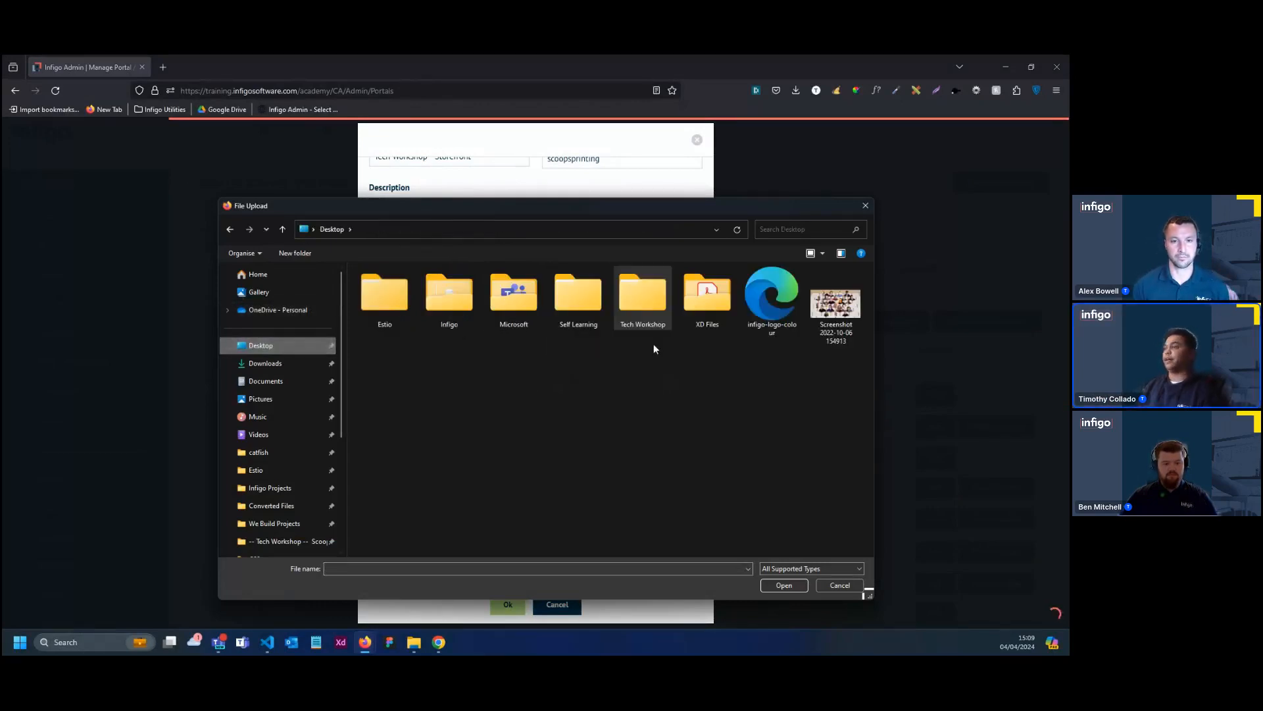
left_click(647, 319)
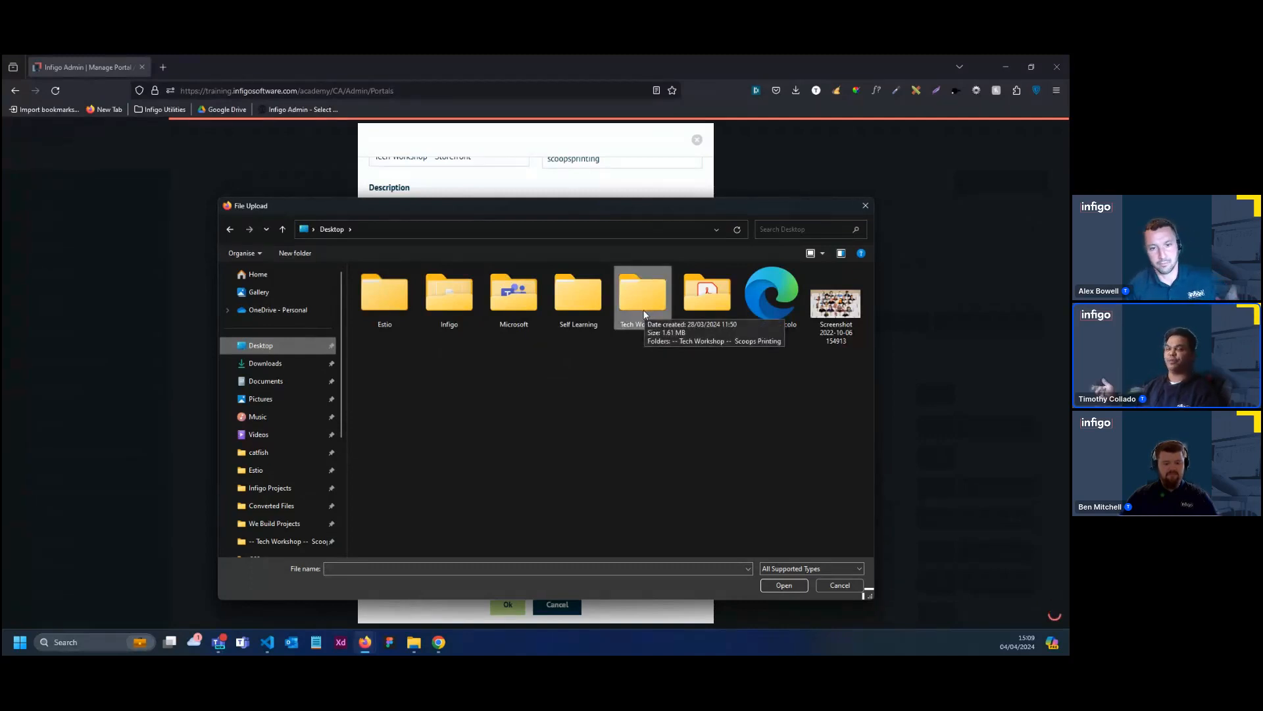
double_click(642, 309)
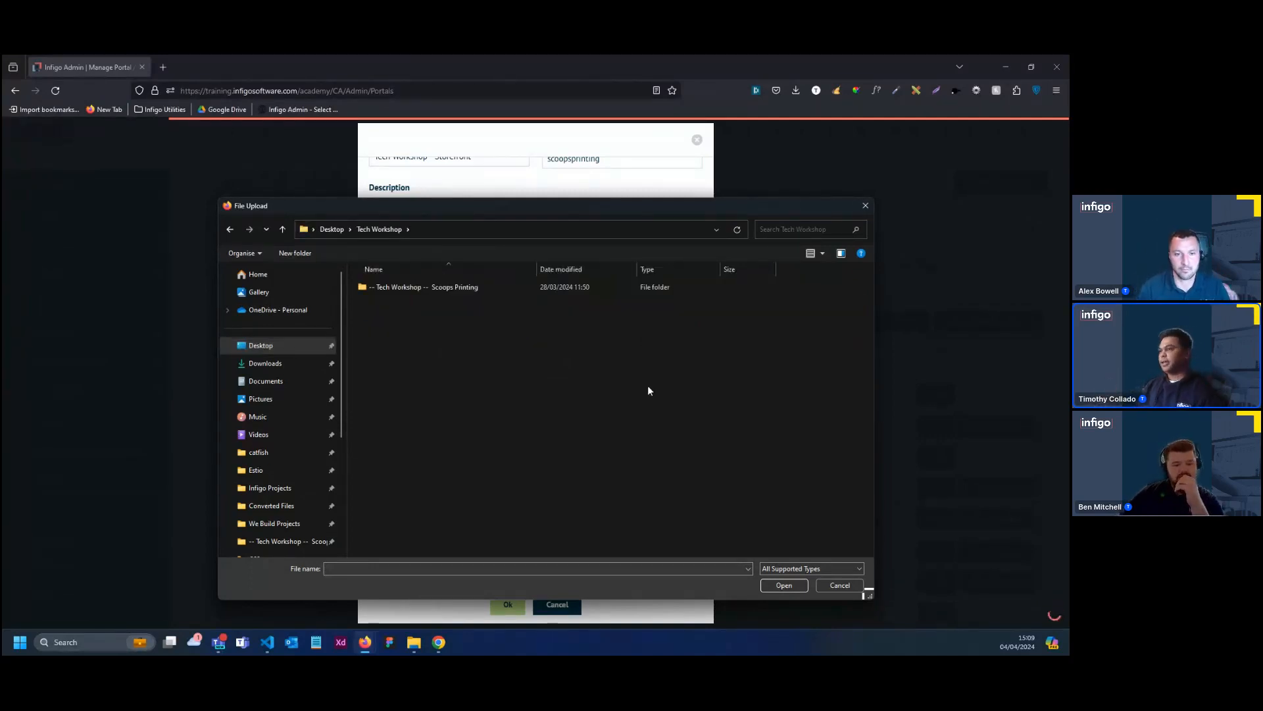
double_click(416, 290)
double_click(414, 292)
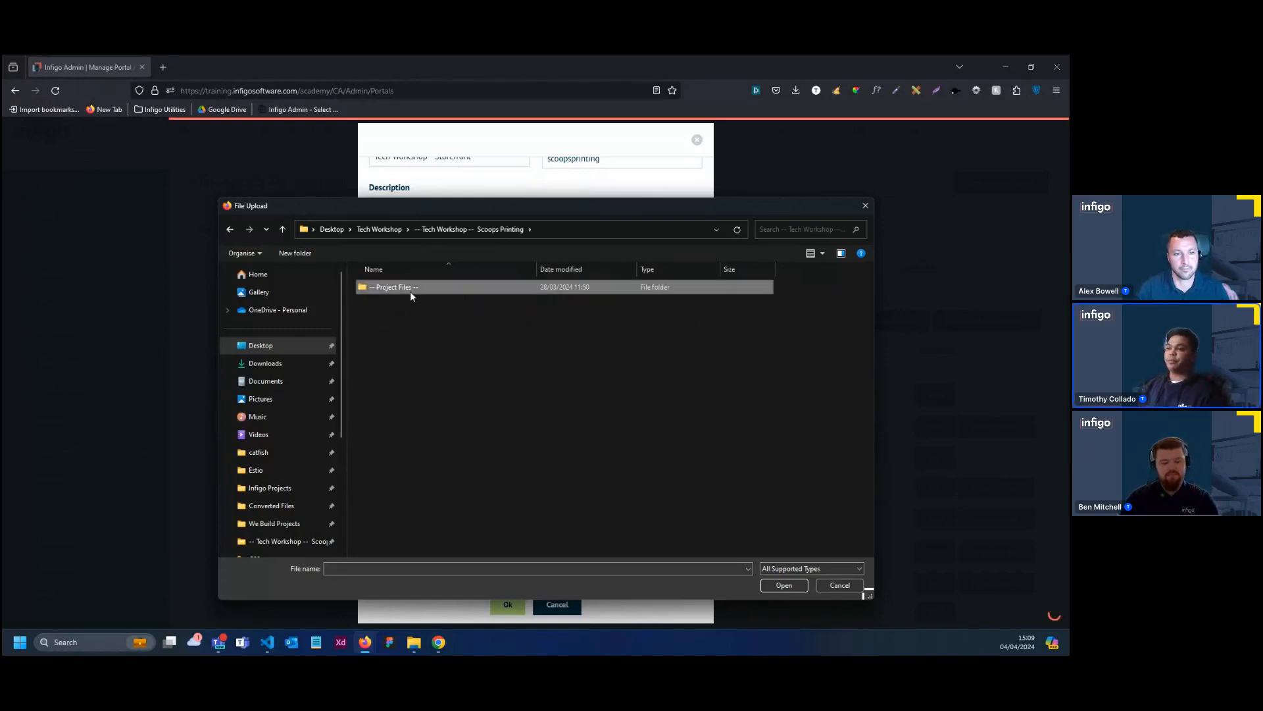
double_click(424, 289)
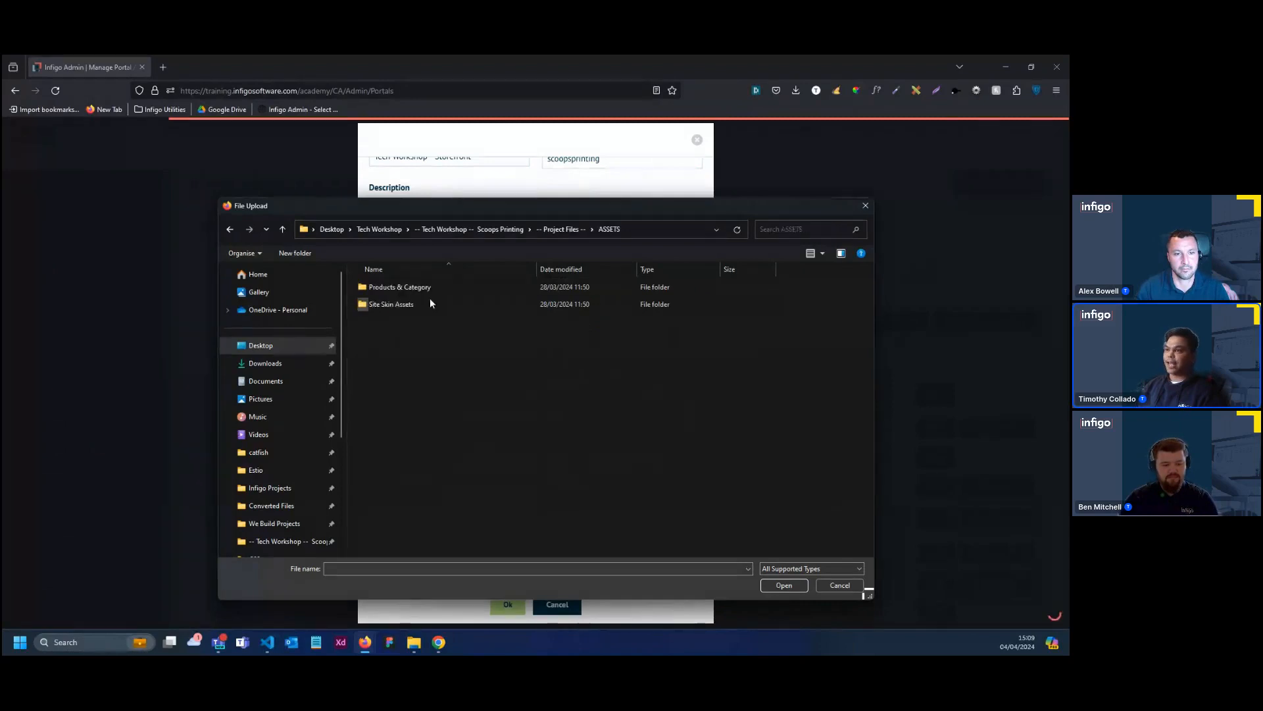
left_click(410, 304)
double_click(409, 304)
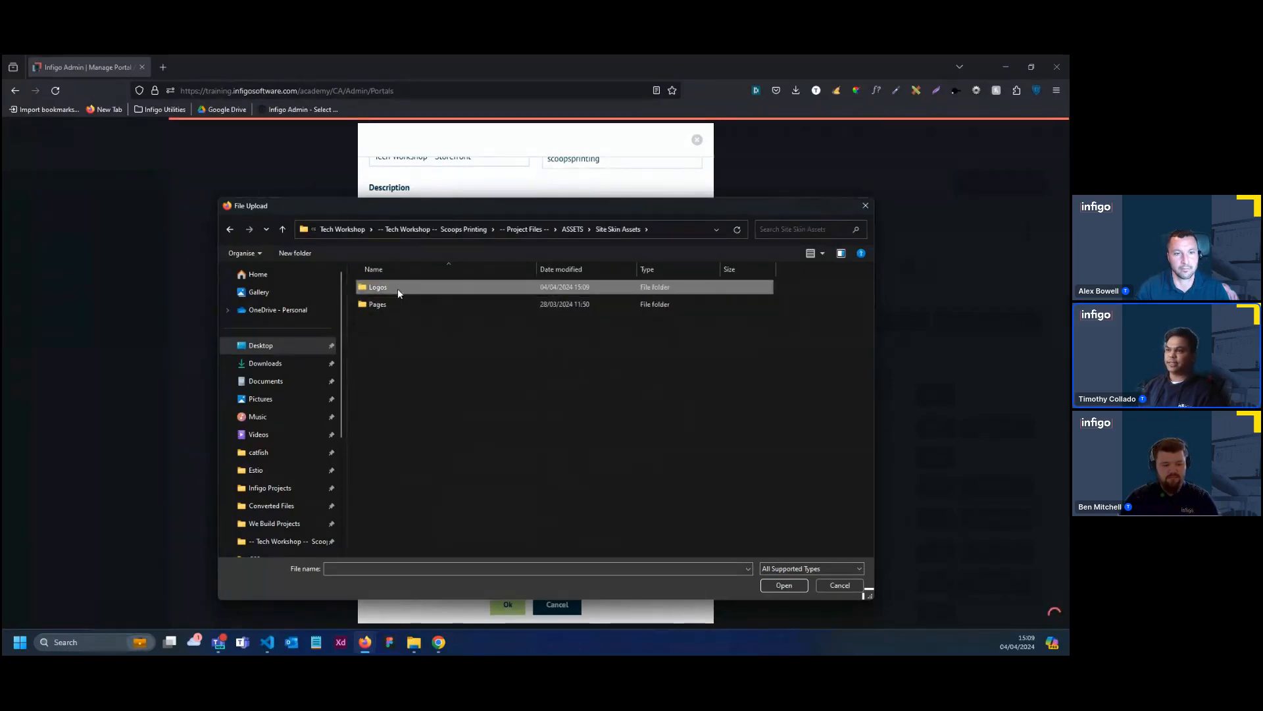
double_click(397, 288)
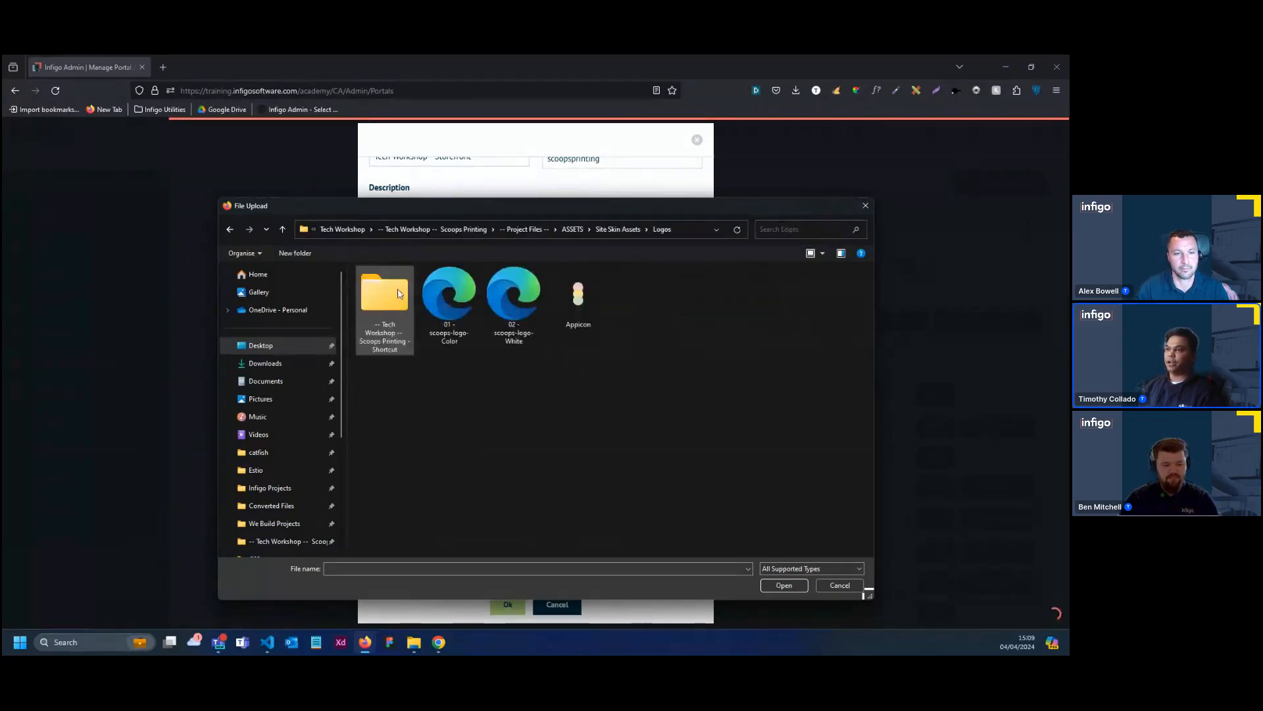
left_click(450, 335)
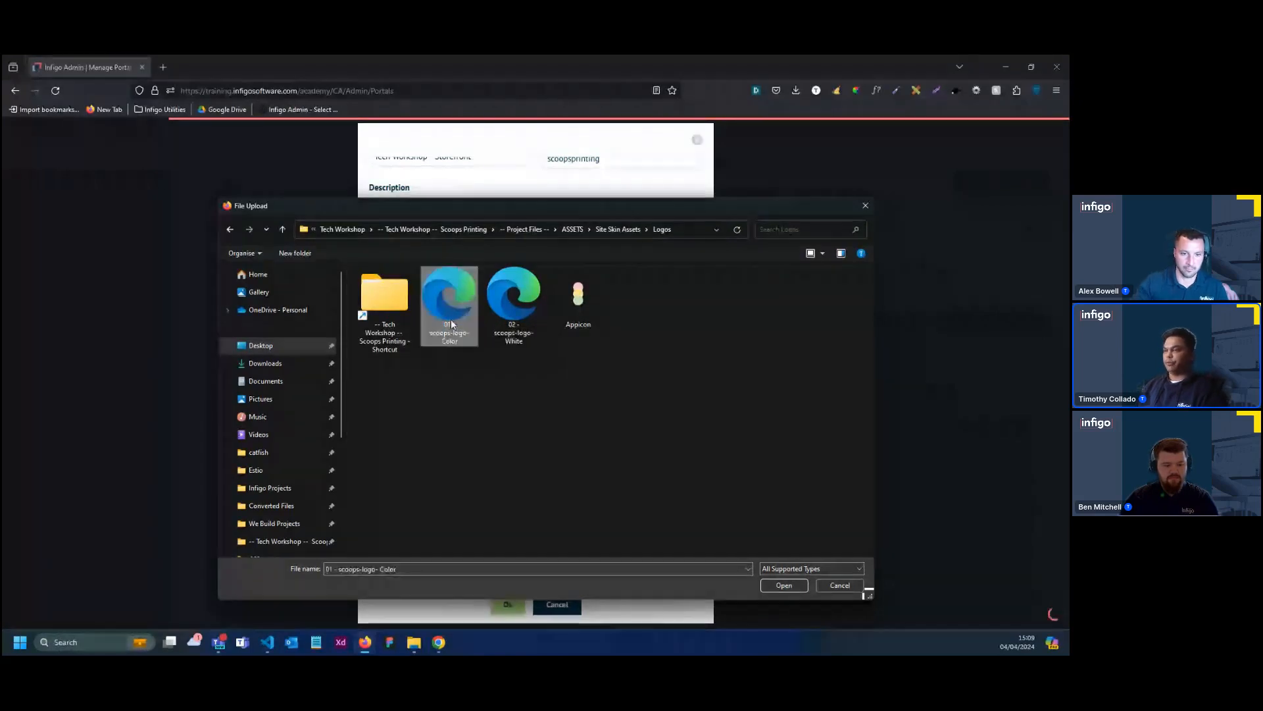
left_click(785, 585)
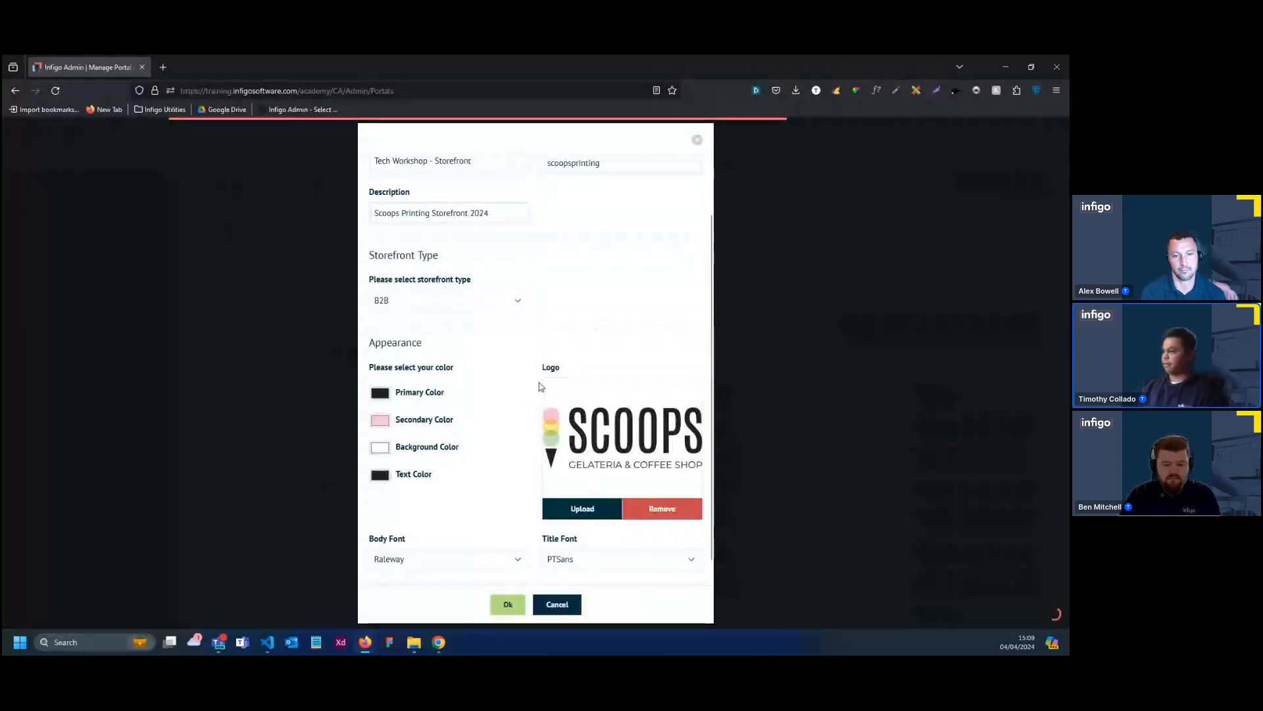
scroll(523, 421, "down", 1)
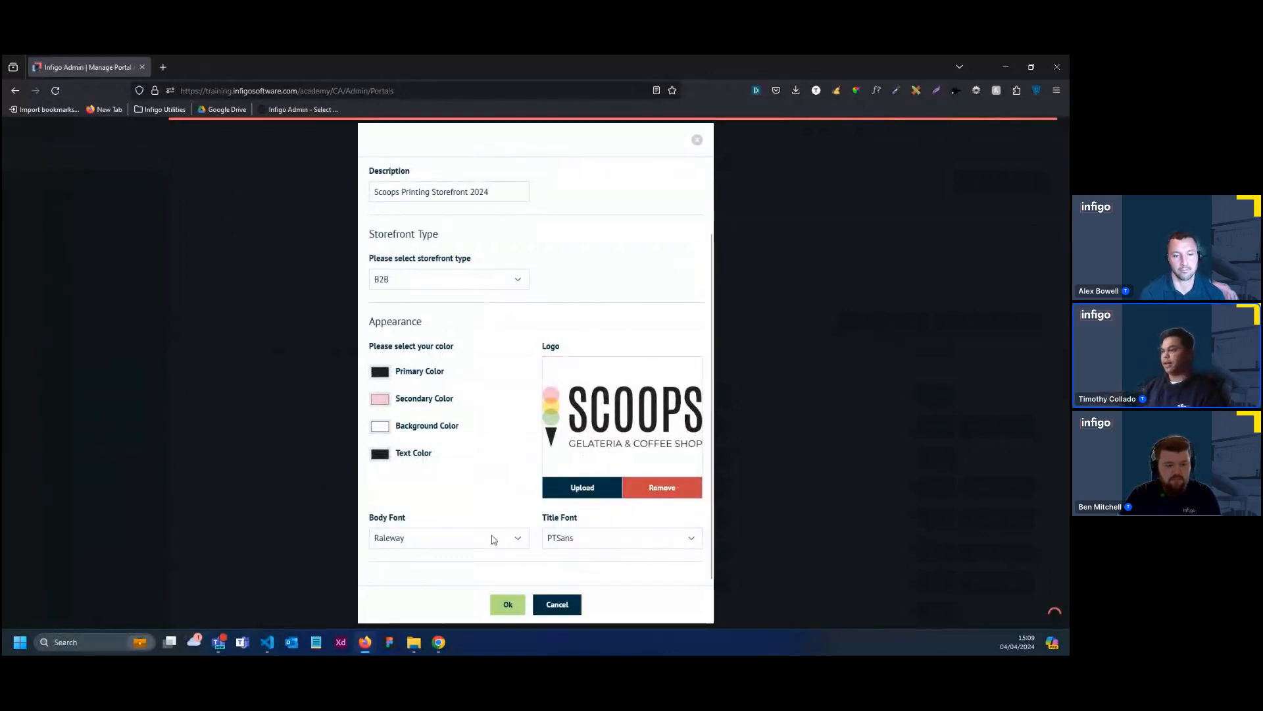
Submit the completed Scoops Printing storefront form to create the storefront
left_click(510, 605)
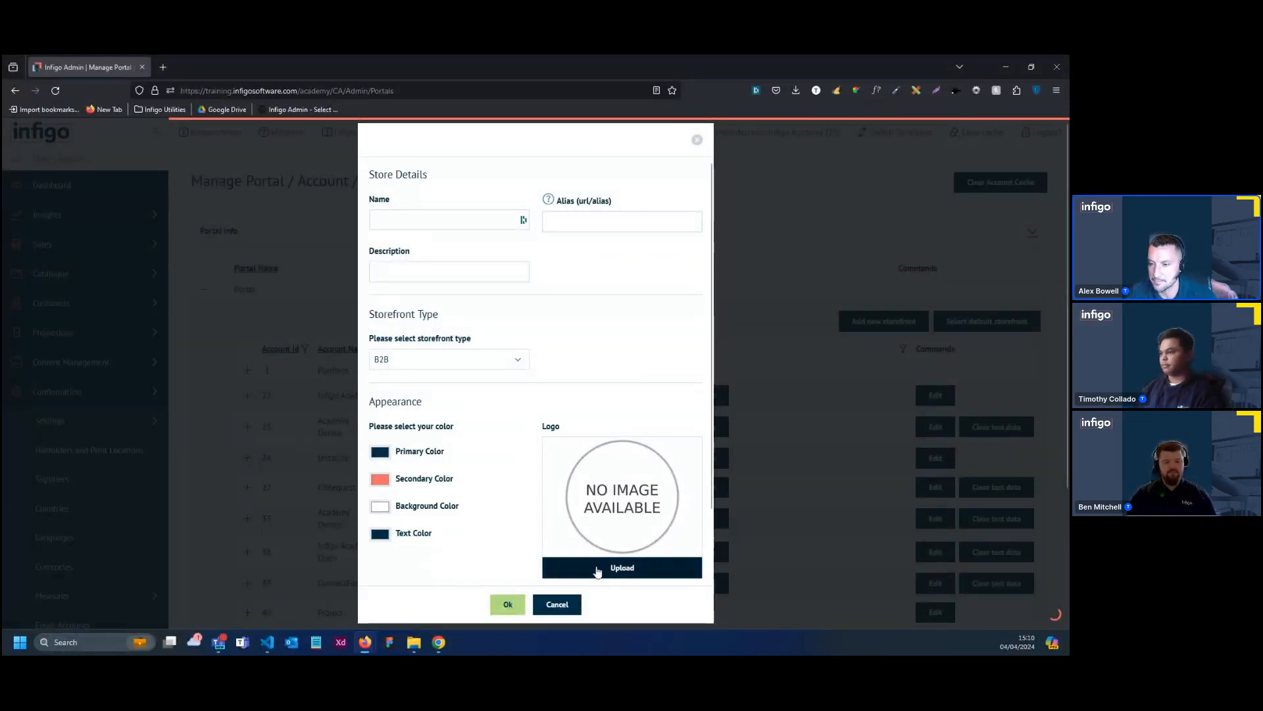
Upload the Scoops Gelateria & Coffee Shop logo in the blank storefront form and try to submit it
left_click(563, 559)
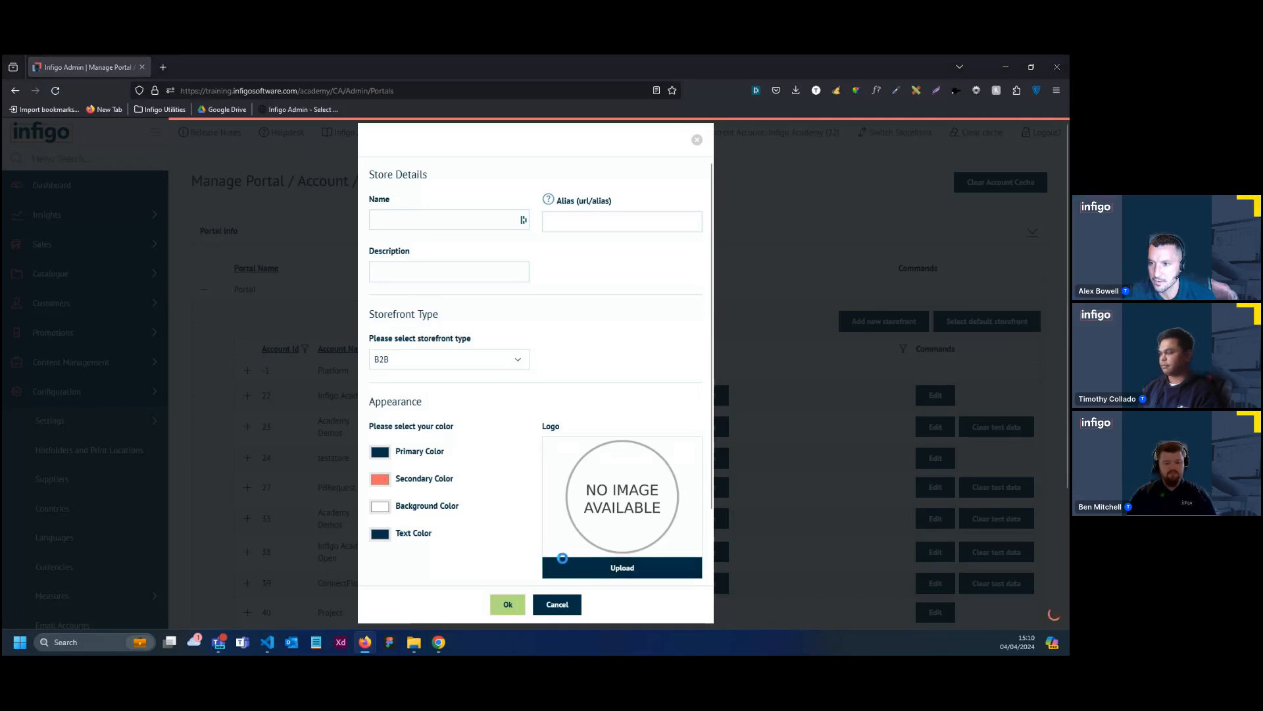
left_click(451, 315)
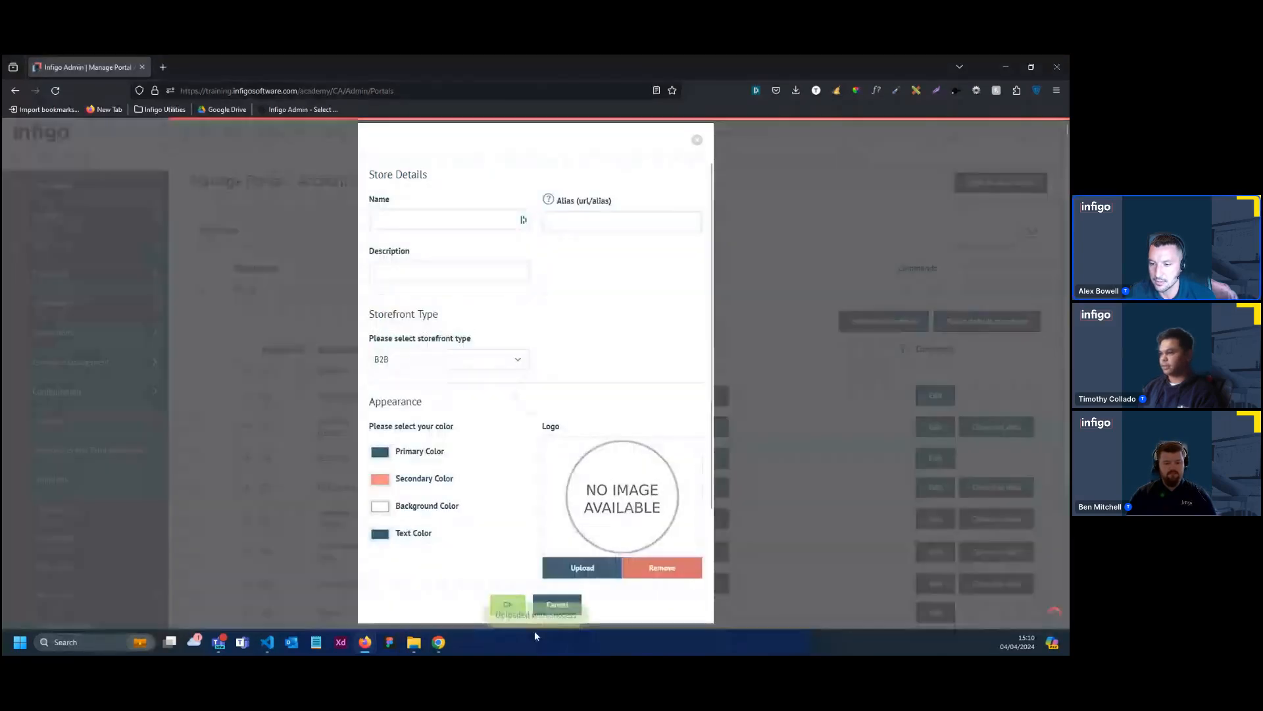
scroll(512, 573, "down", 2)
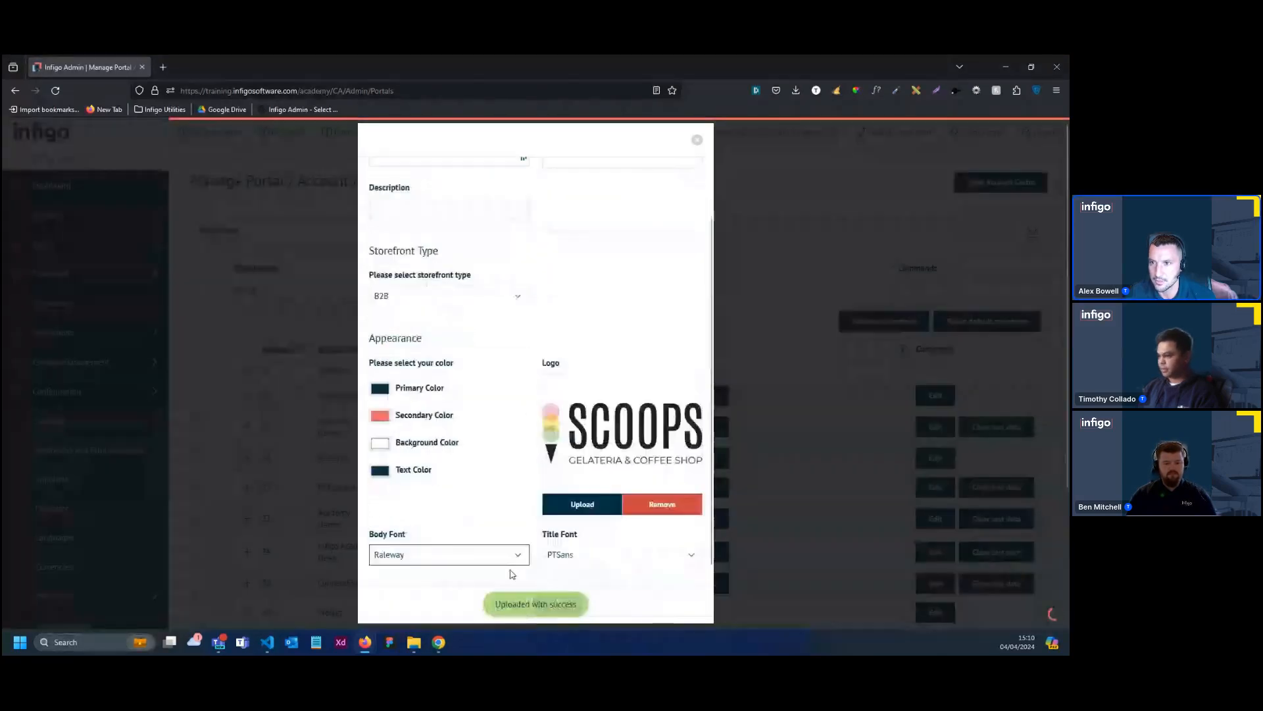
left_click(519, 603)
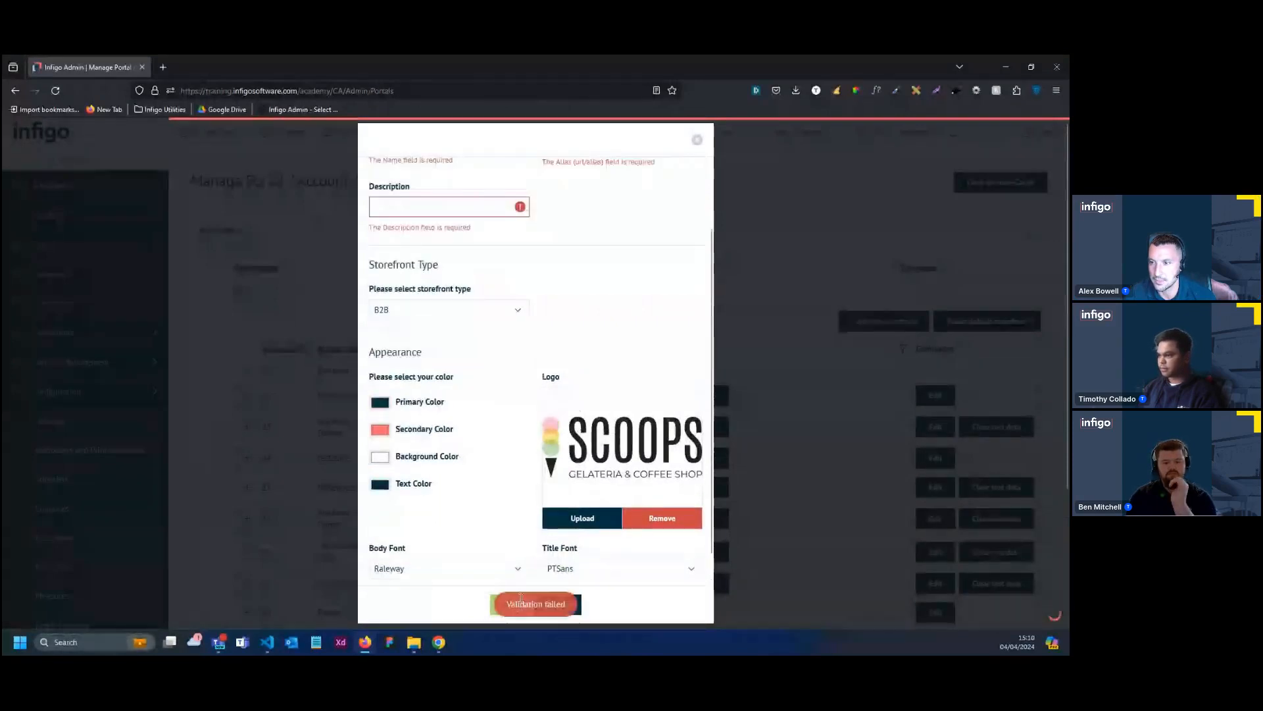
Fill in the name Tech Workshop - Storefront, alias scoopsprinting and description Scoops Printing Storefront 2024, and try to create the storefront
scroll(493, 329, "up", 2)
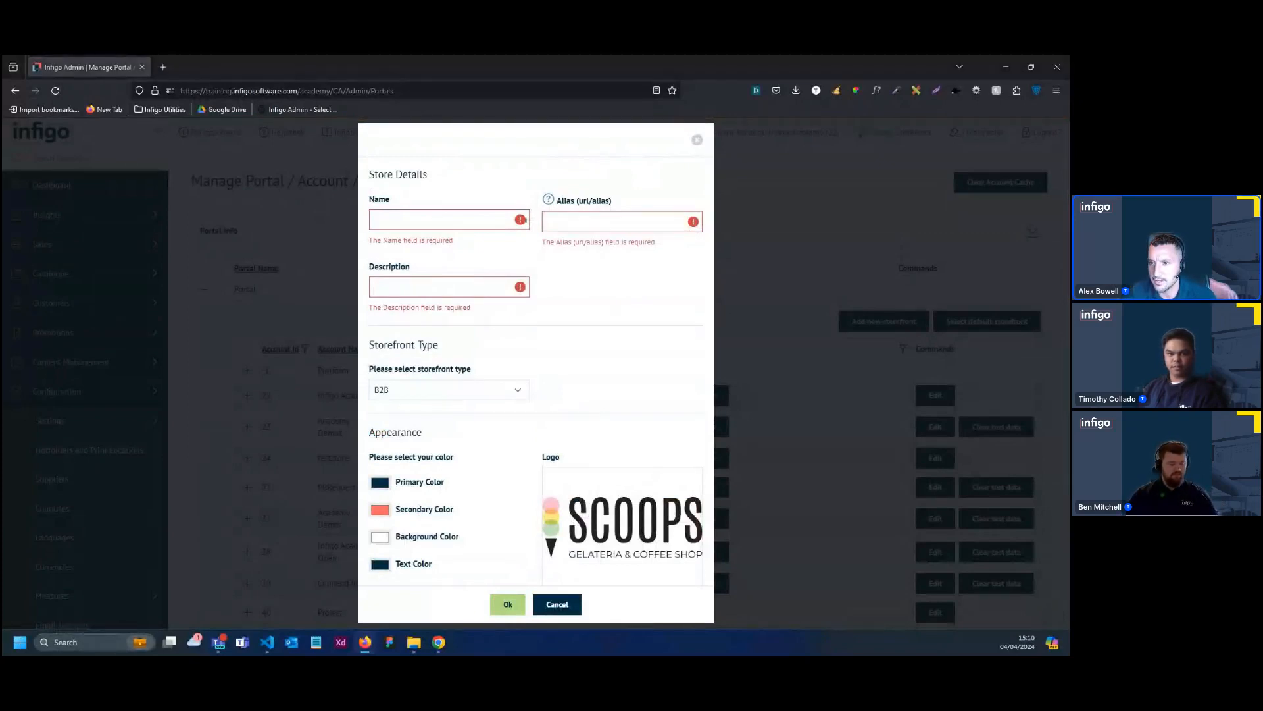
left_click(410, 224)
type("Tech Workshop - Storefront")
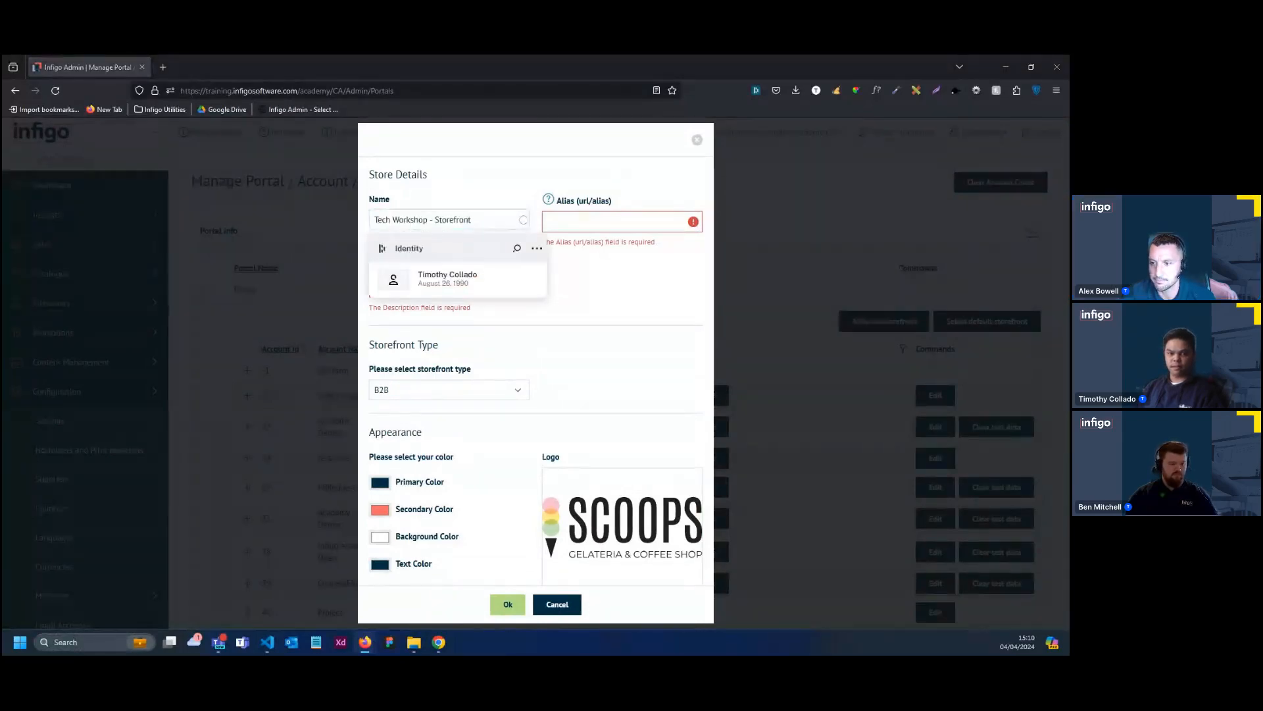
left_click(569, 222)
type("scoopsprinting")
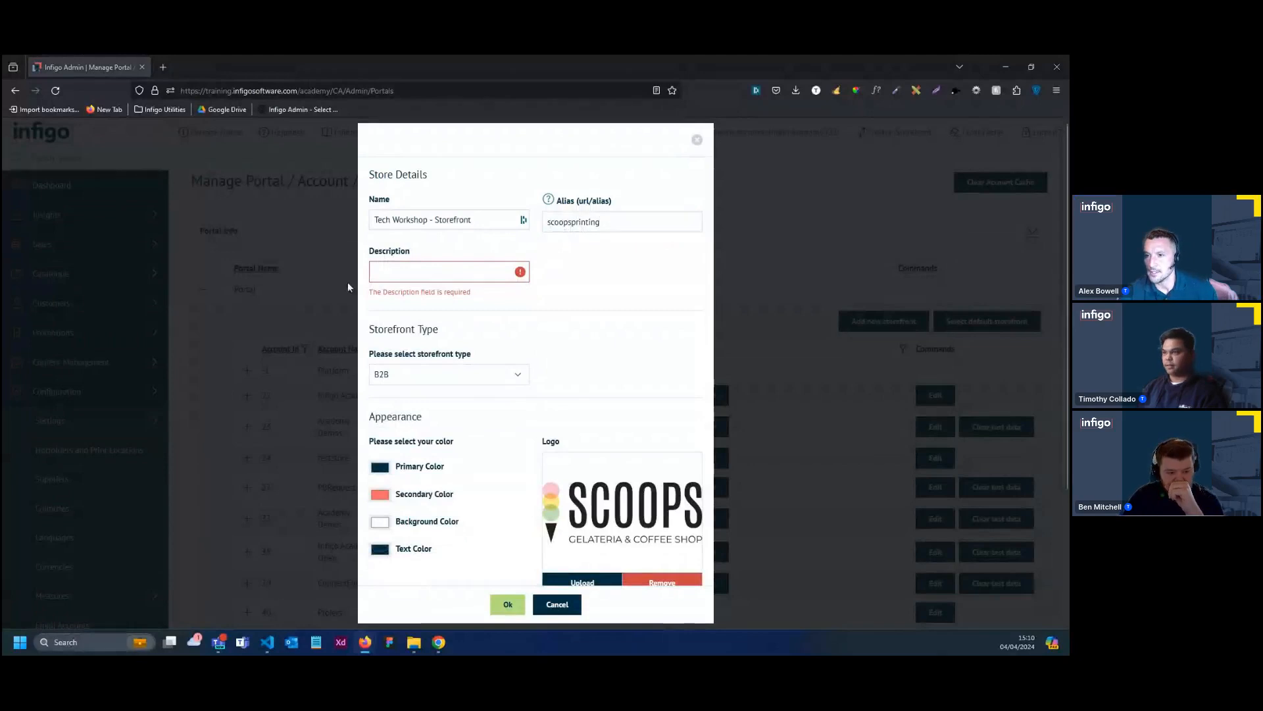
left_click(394, 271)
type("Scoops Printing Storefront 2024")
scroll(513, 526, "down", 1)
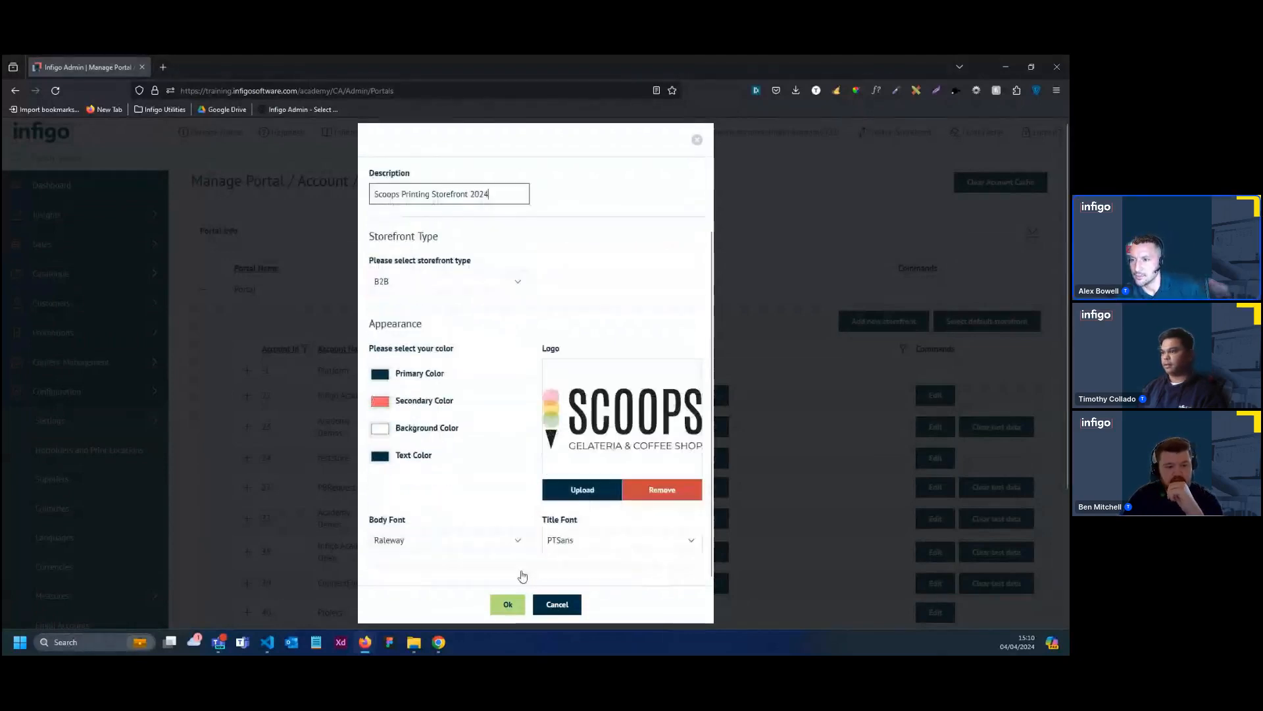
left_click(508, 604)
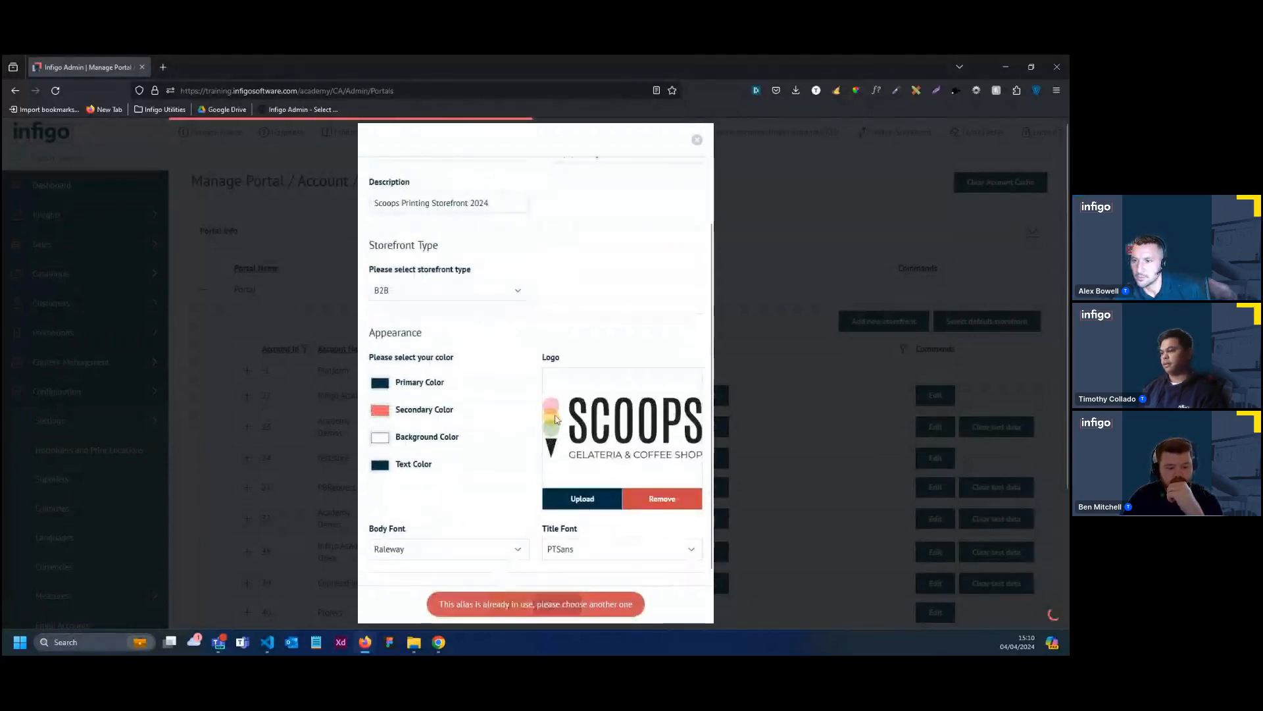
Change the storefront's alias to scoopsprinting2024 and create the storefront
scroll(540, 309, "up", 1)
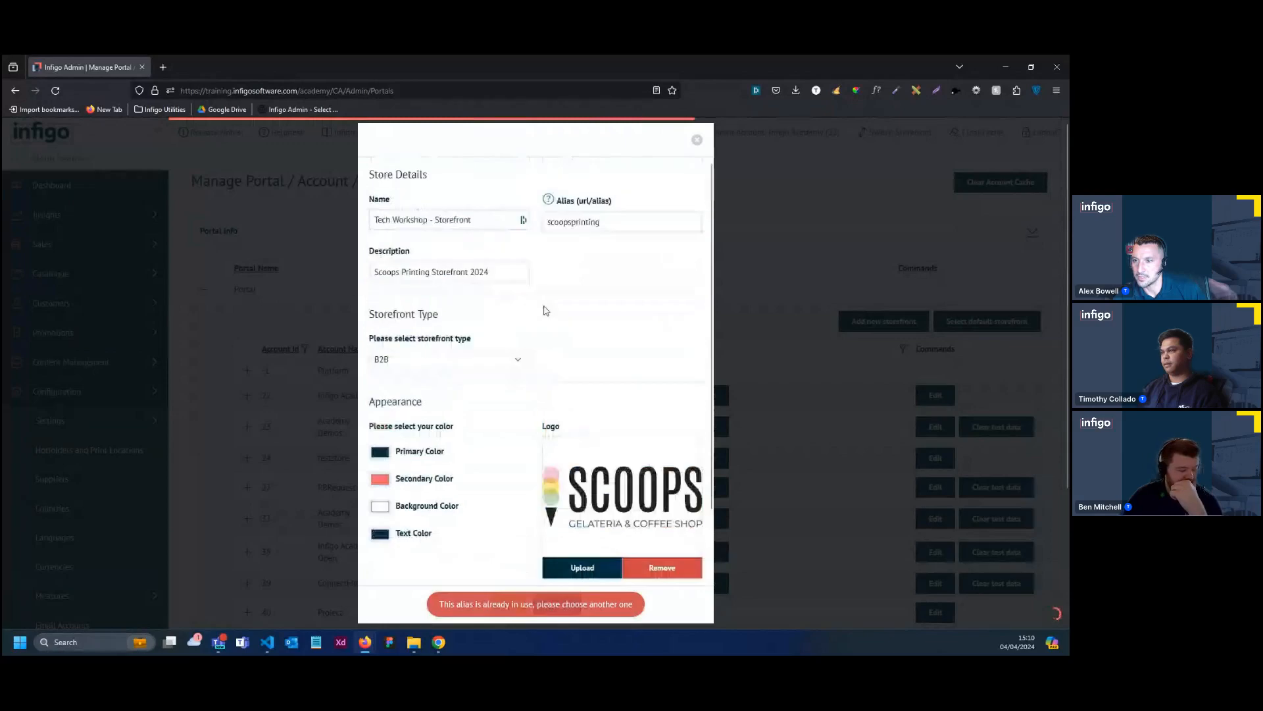
left_click(575, 222)
type("2024")
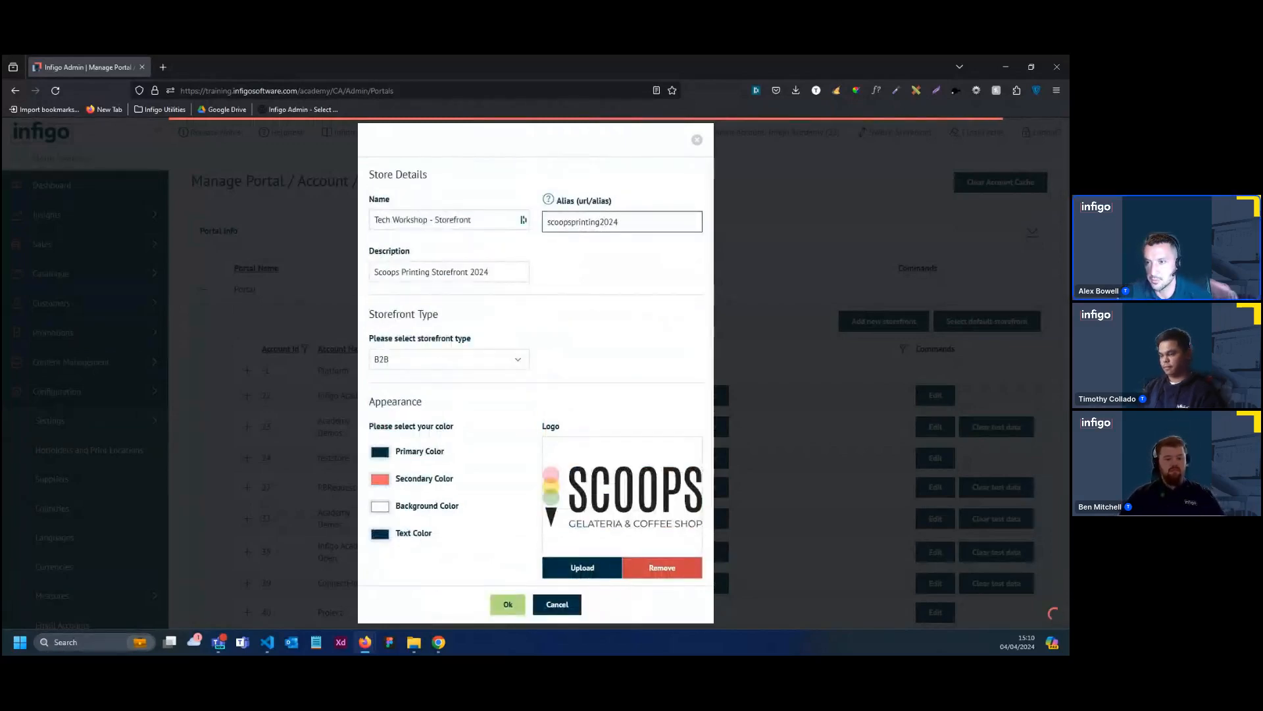
scroll(608, 514, "down", 1)
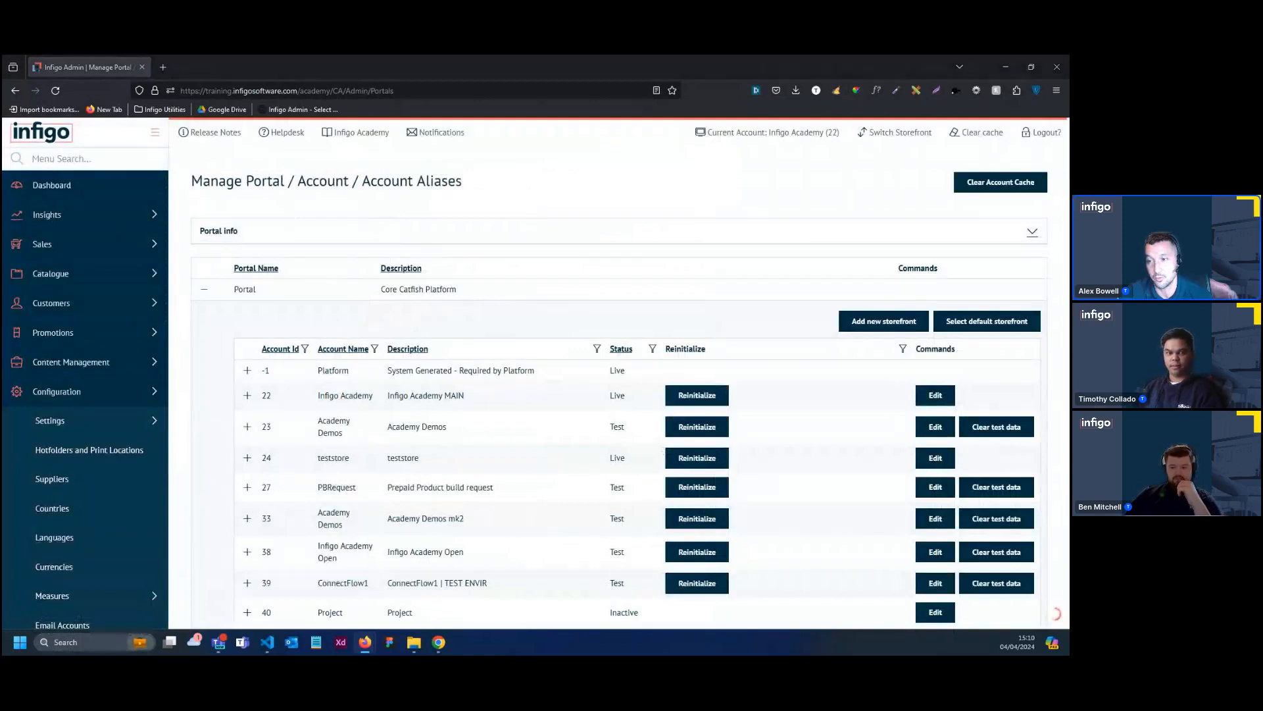
Find the new storefront on page 4 of the account list and refresh the list to check its status
scroll(344, 421, "down", 2)
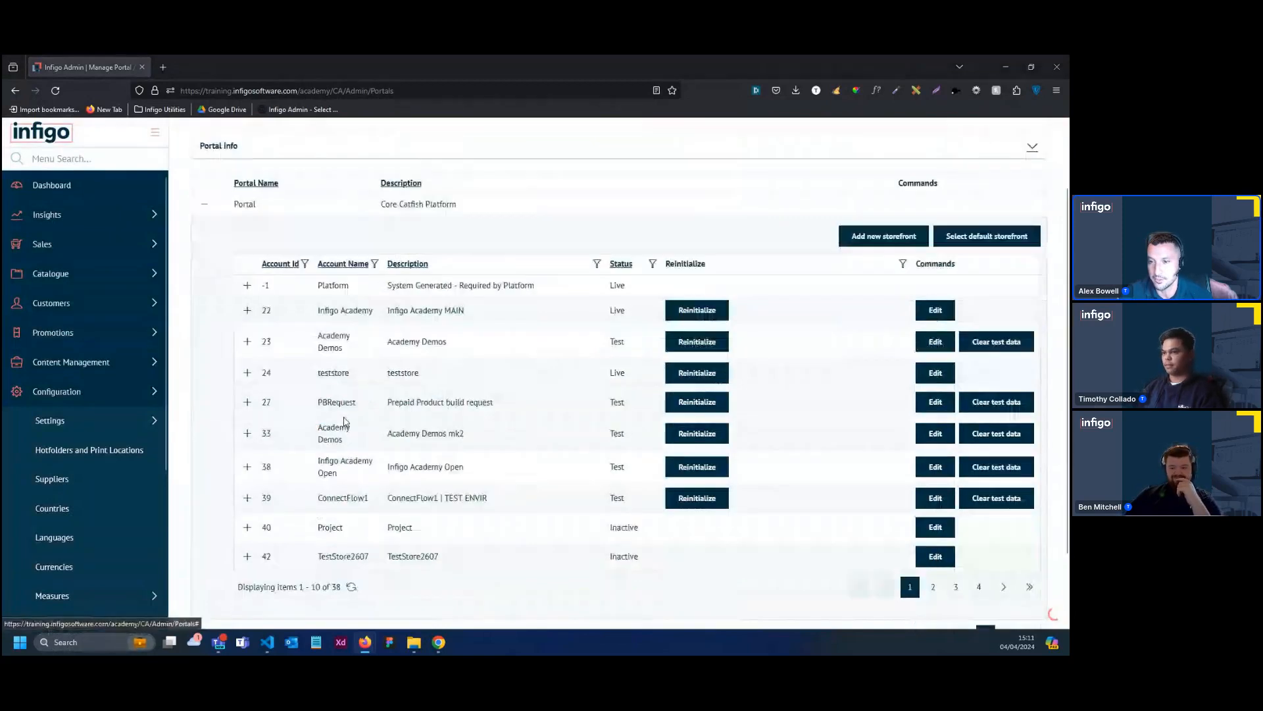
scroll(345, 422, "down", 1)
scroll(349, 422, "down", 2)
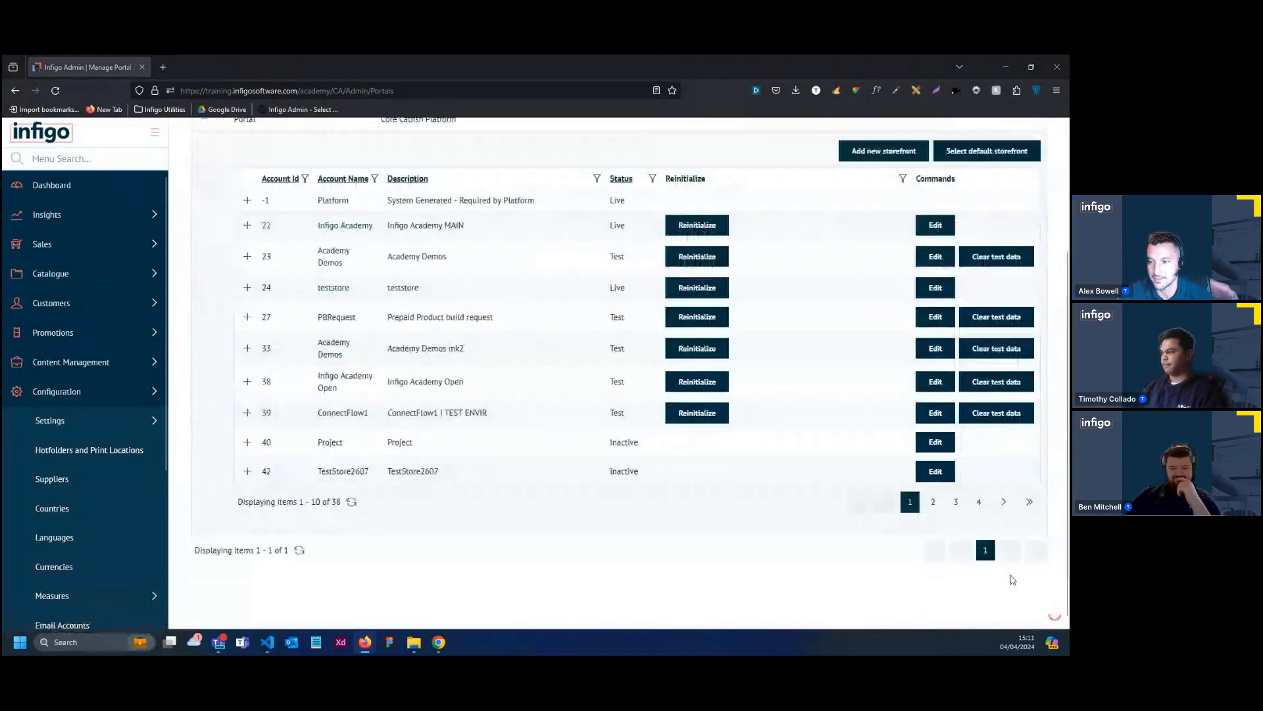
left_click(979, 494)
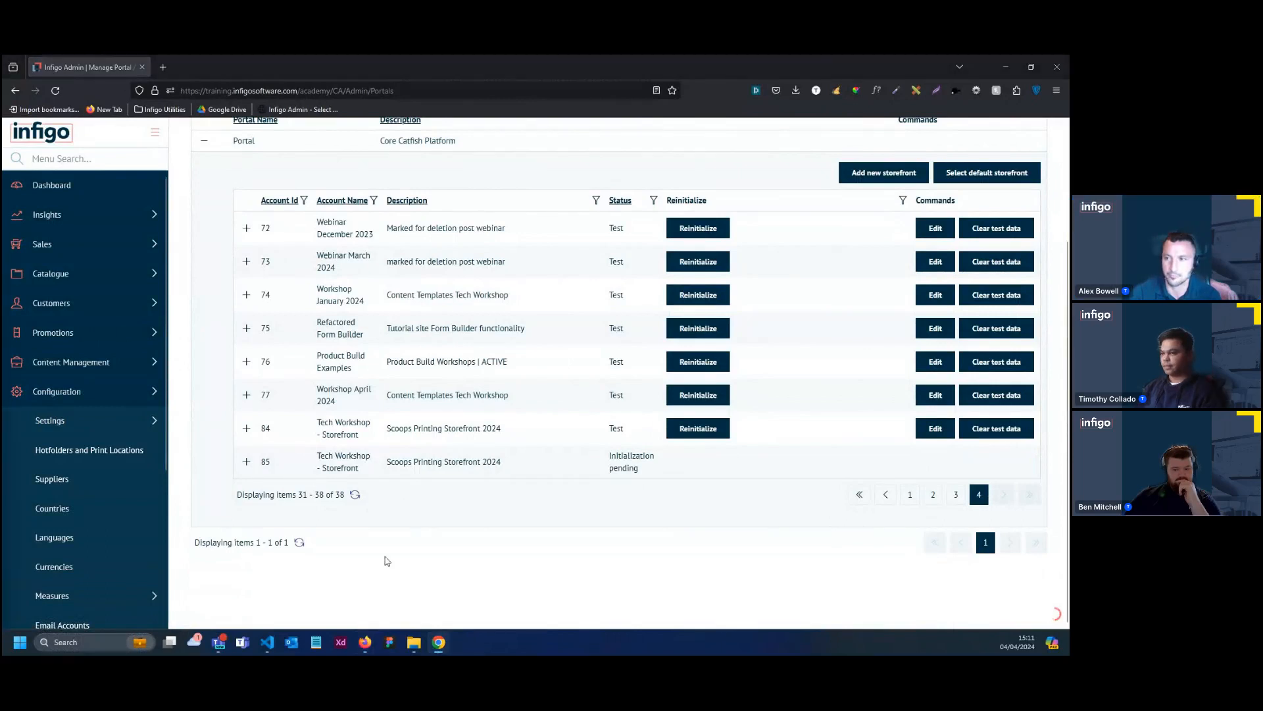
left_click(354, 497)
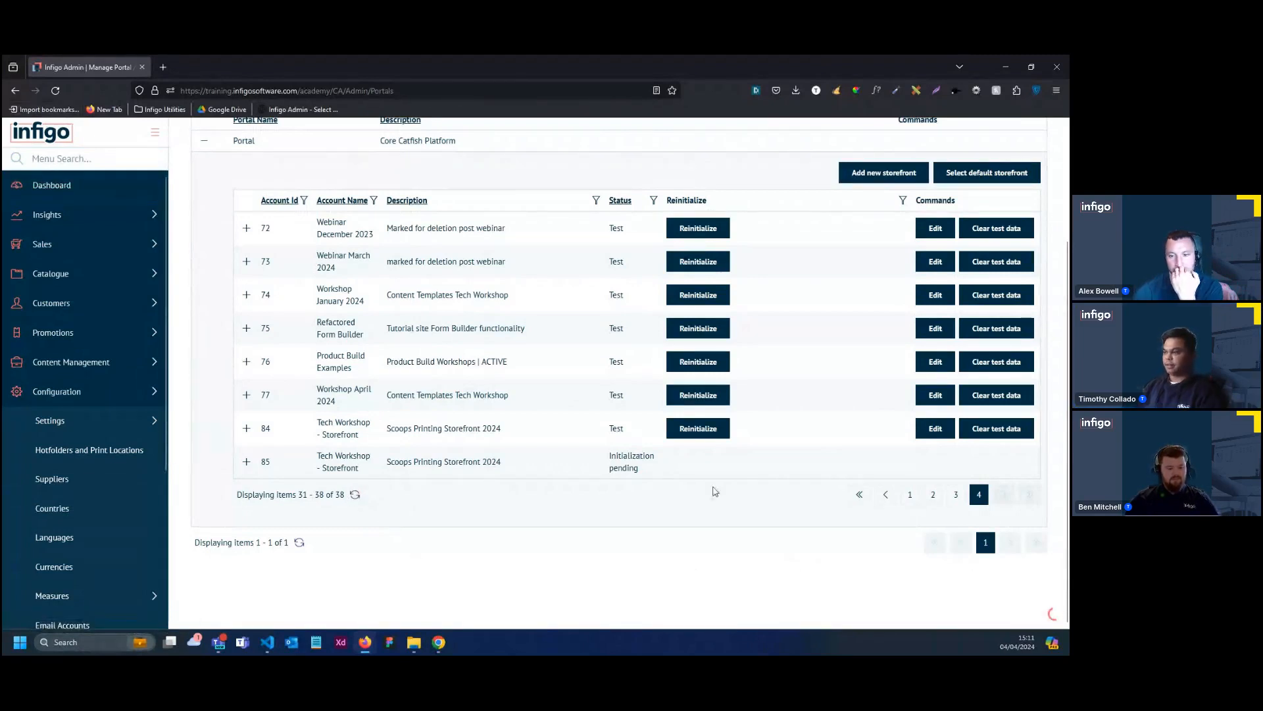
Reload the portal page, expand Portal and recheck the new storefront's initialization status on page 4
left_click(55, 90)
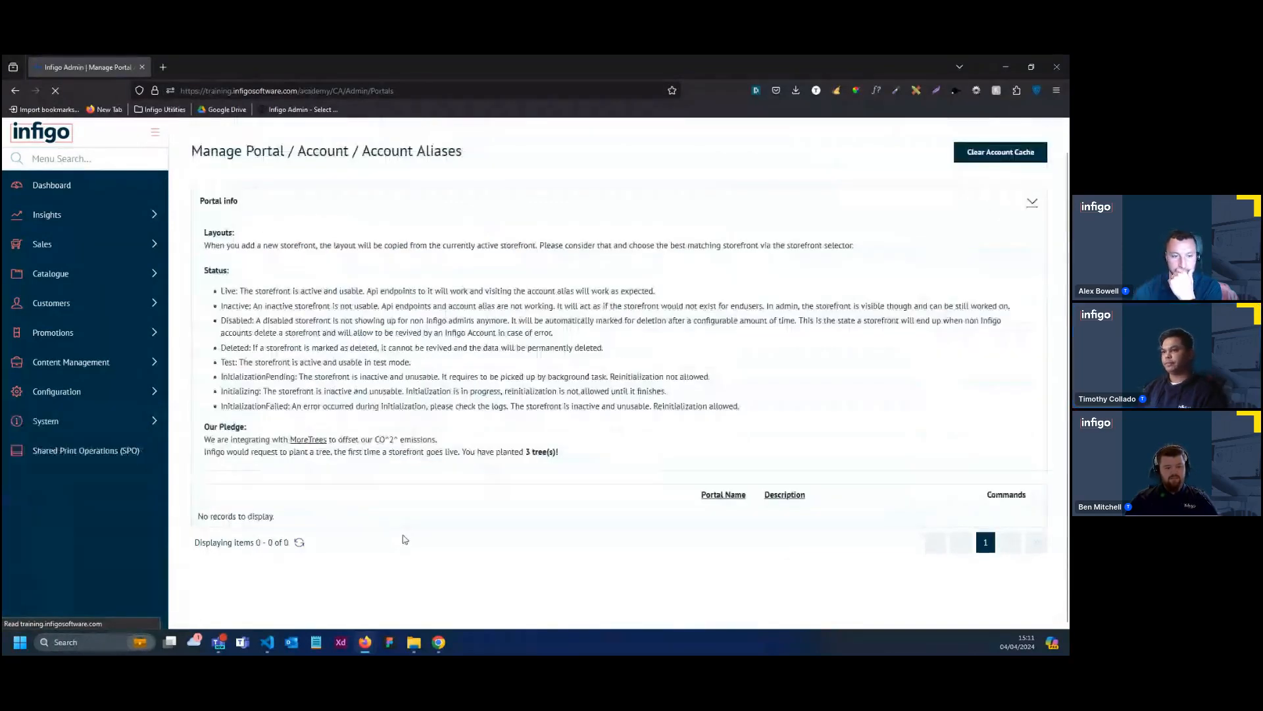
left_click(208, 291)
scroll(485, 503, "down", 3)
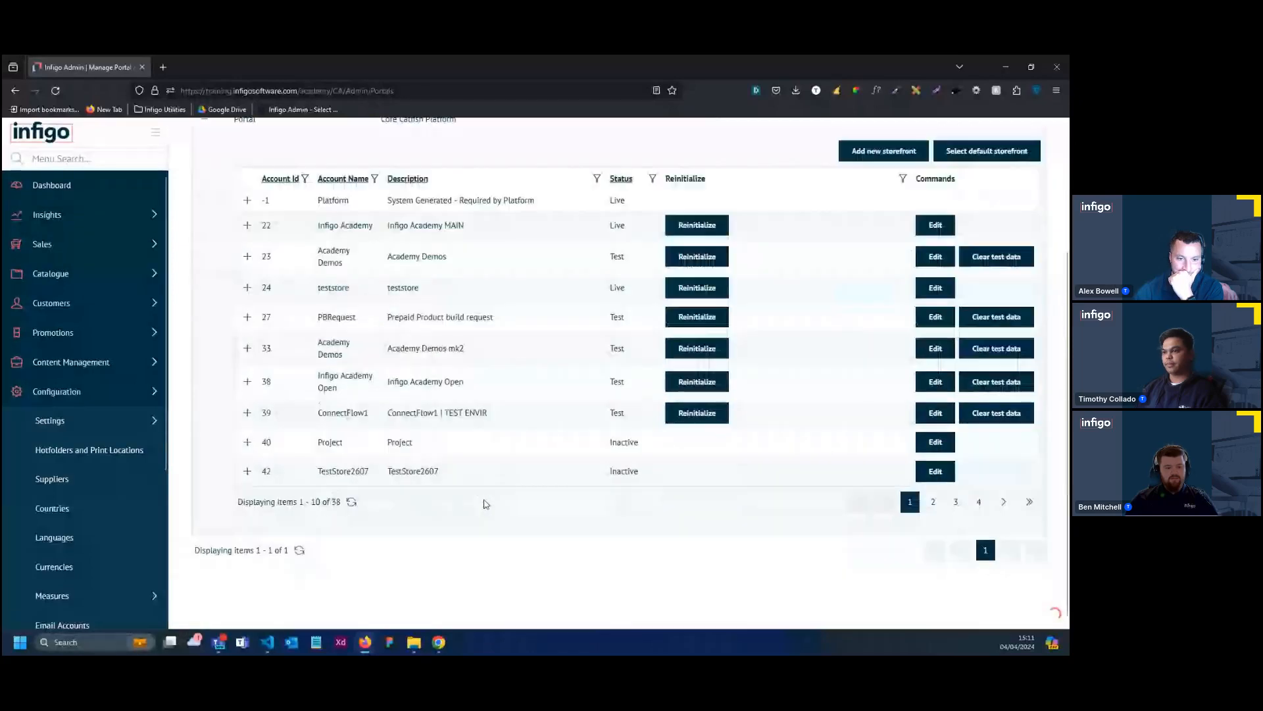
left_click(978, 501)
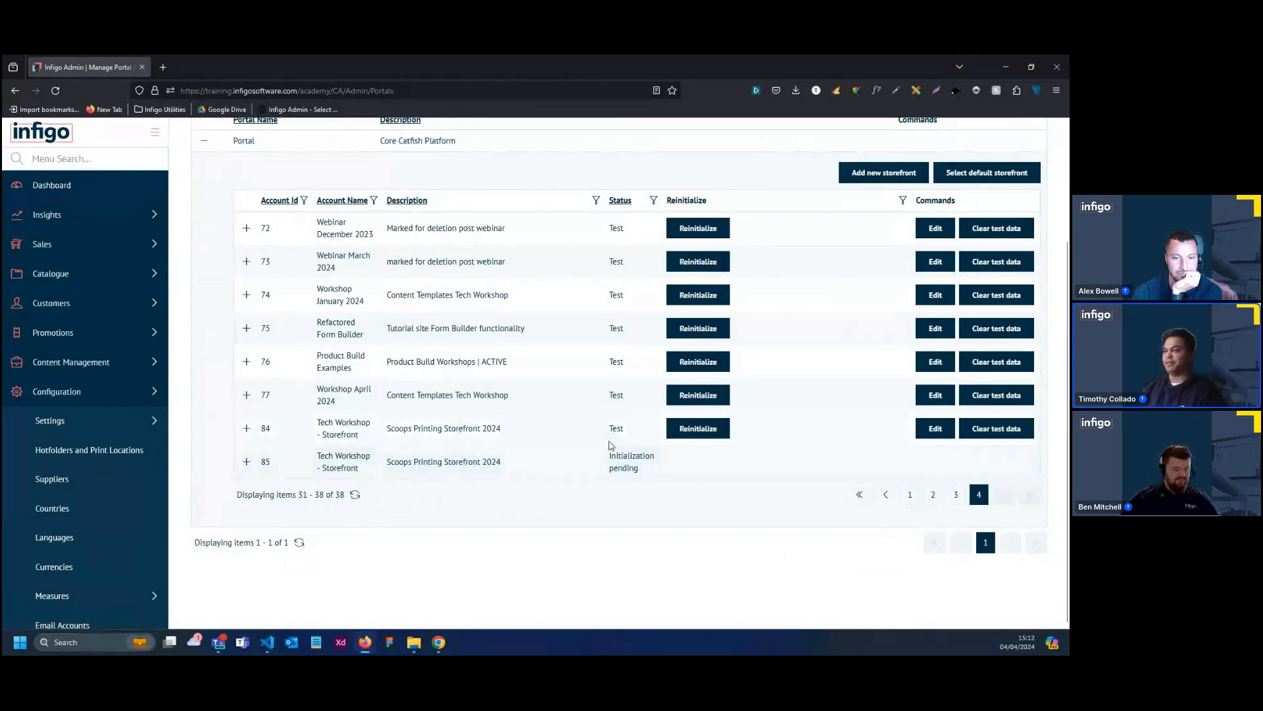
scroll(878, 316, "up", 3)
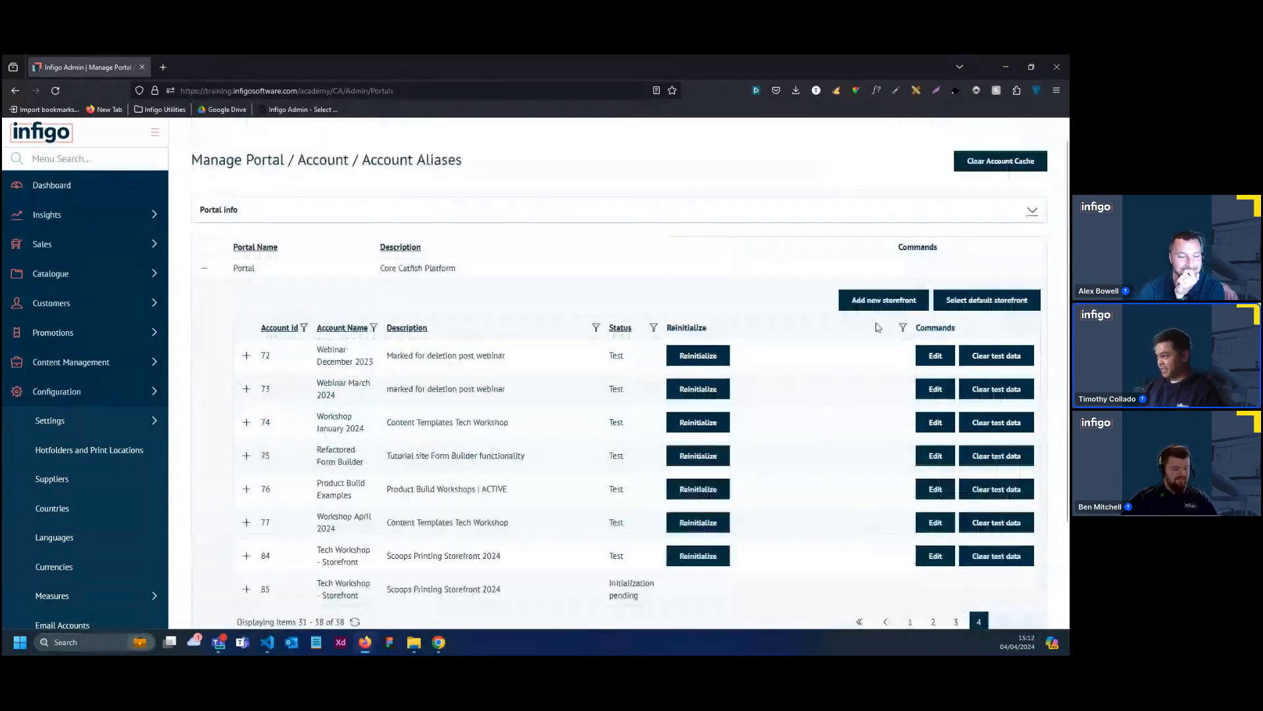
scroll(955, 239, "up", 1)
key("F5")
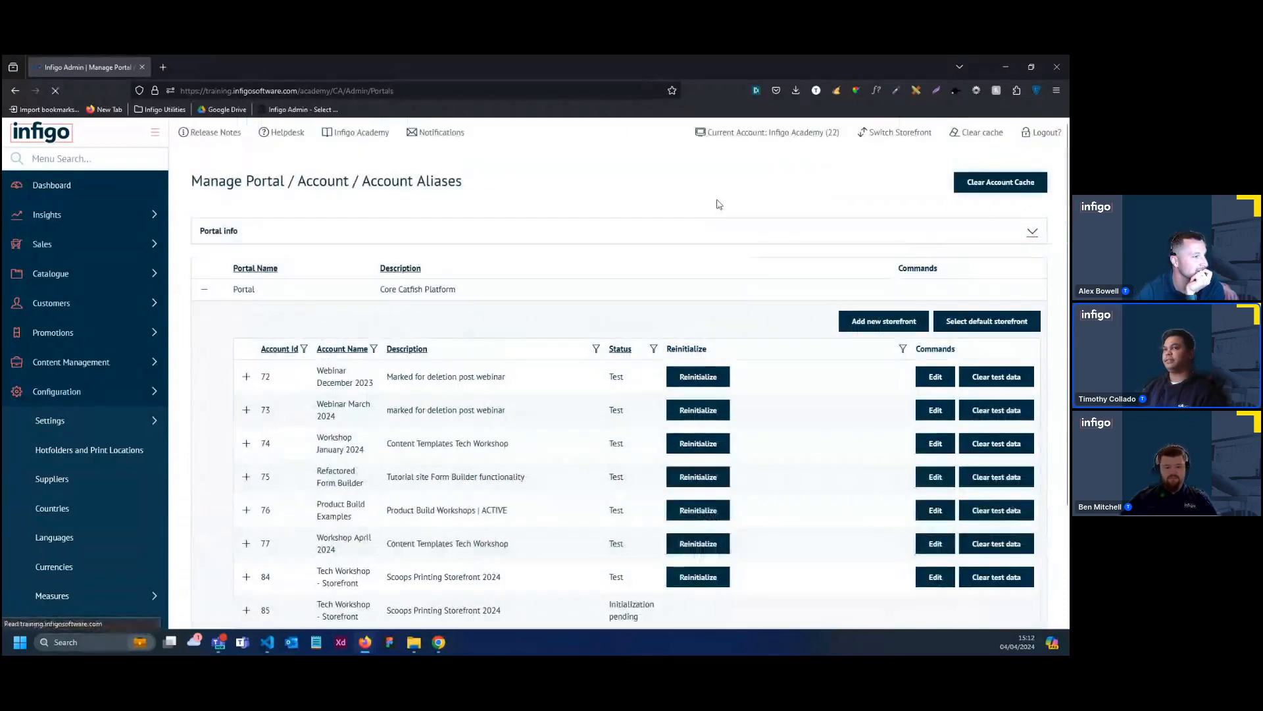
Check the bindings of Tech Workshop - Storefront in the storefront selector and switch the current account to it
left_click(880, 136)
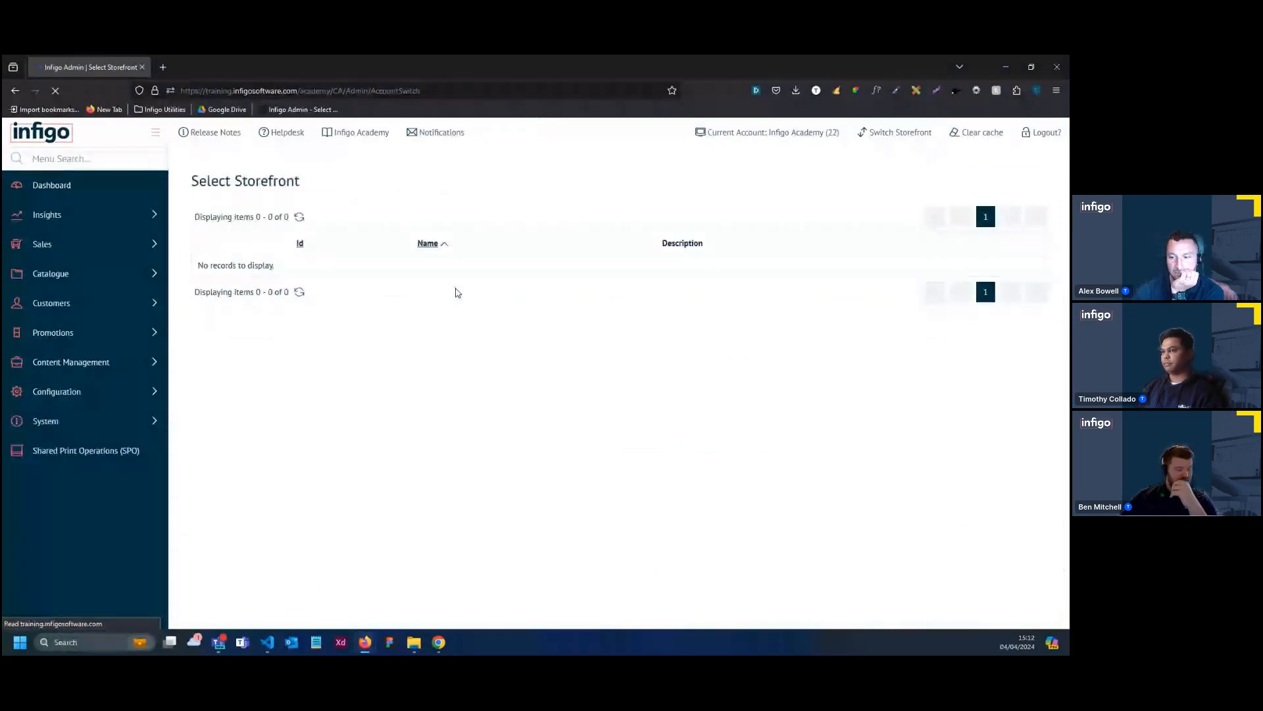
scroll(460, 289, "down", 3)
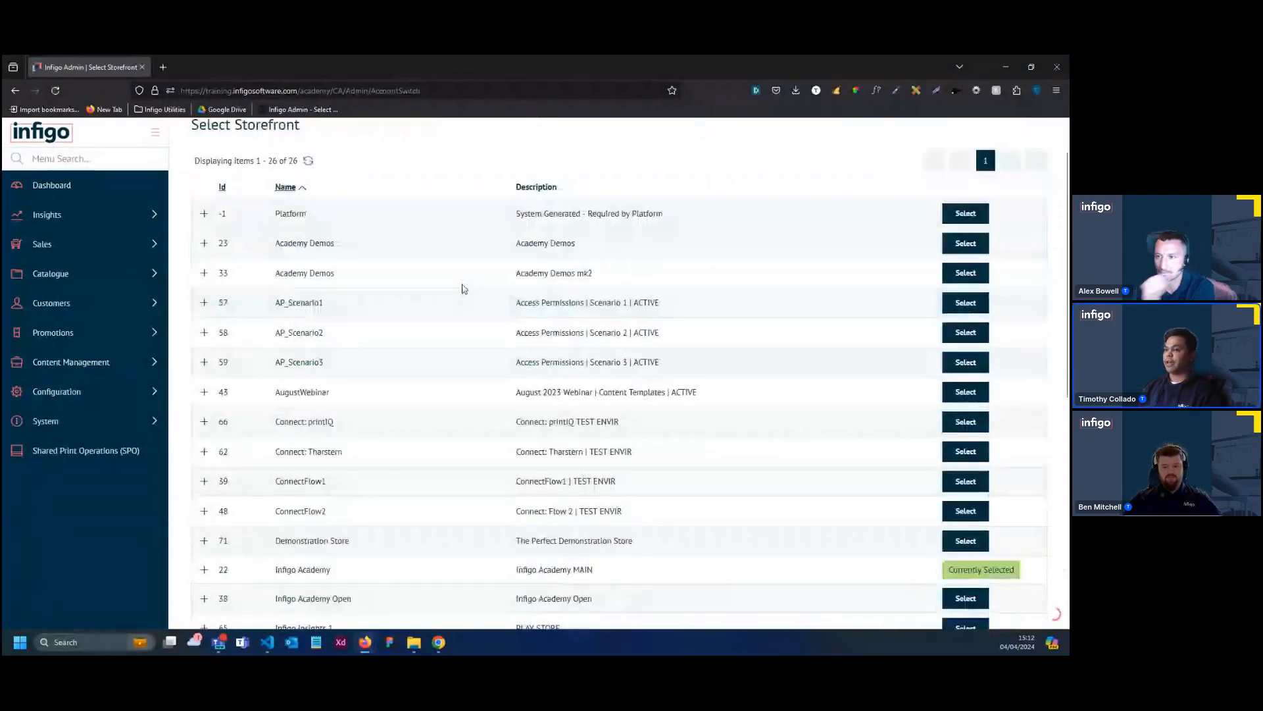
scroll(462, 288, "down", 3)
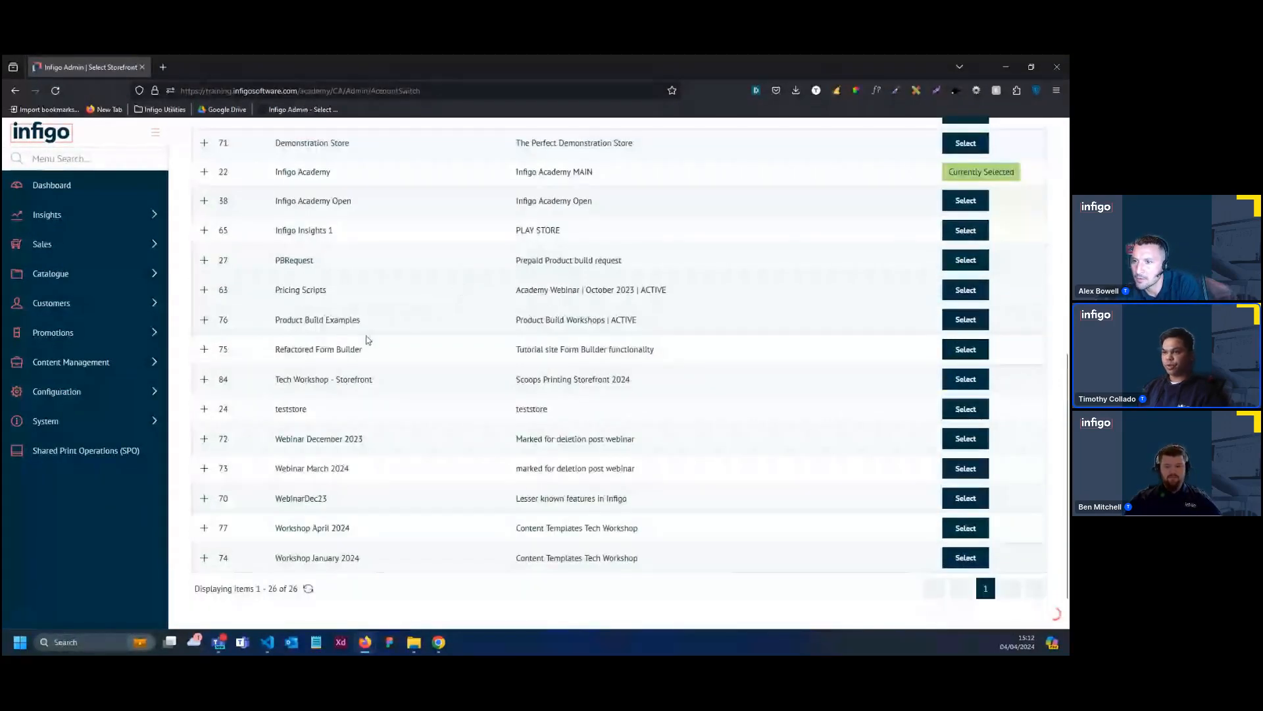
left_click(201, 383)
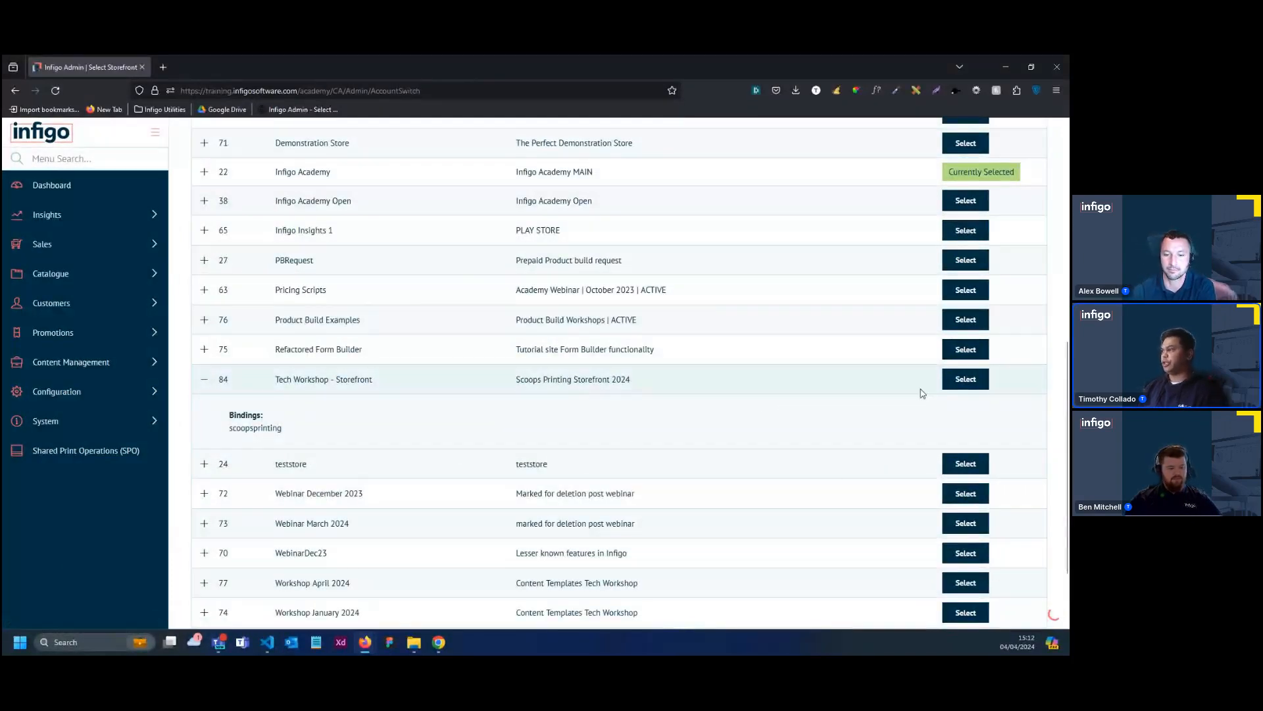
left_click(963, 378)
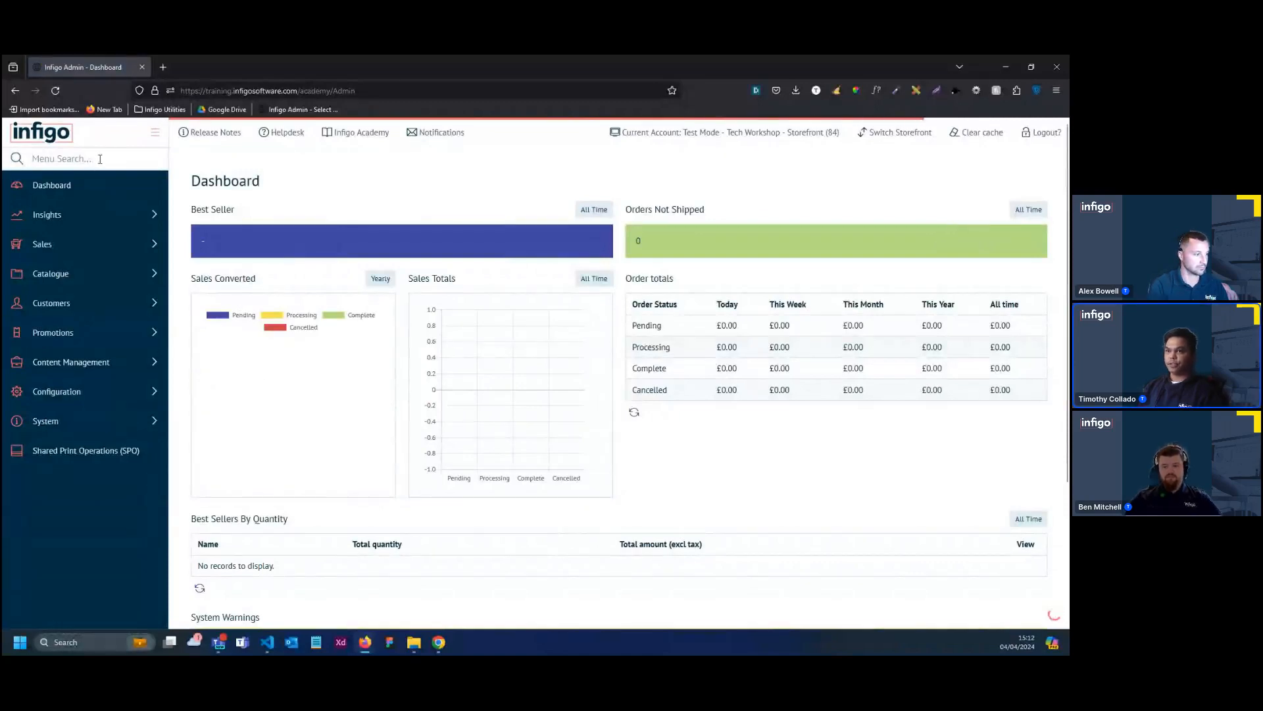
Start adding a new customer in the storefront's Customer Management
left_click(99, 303)
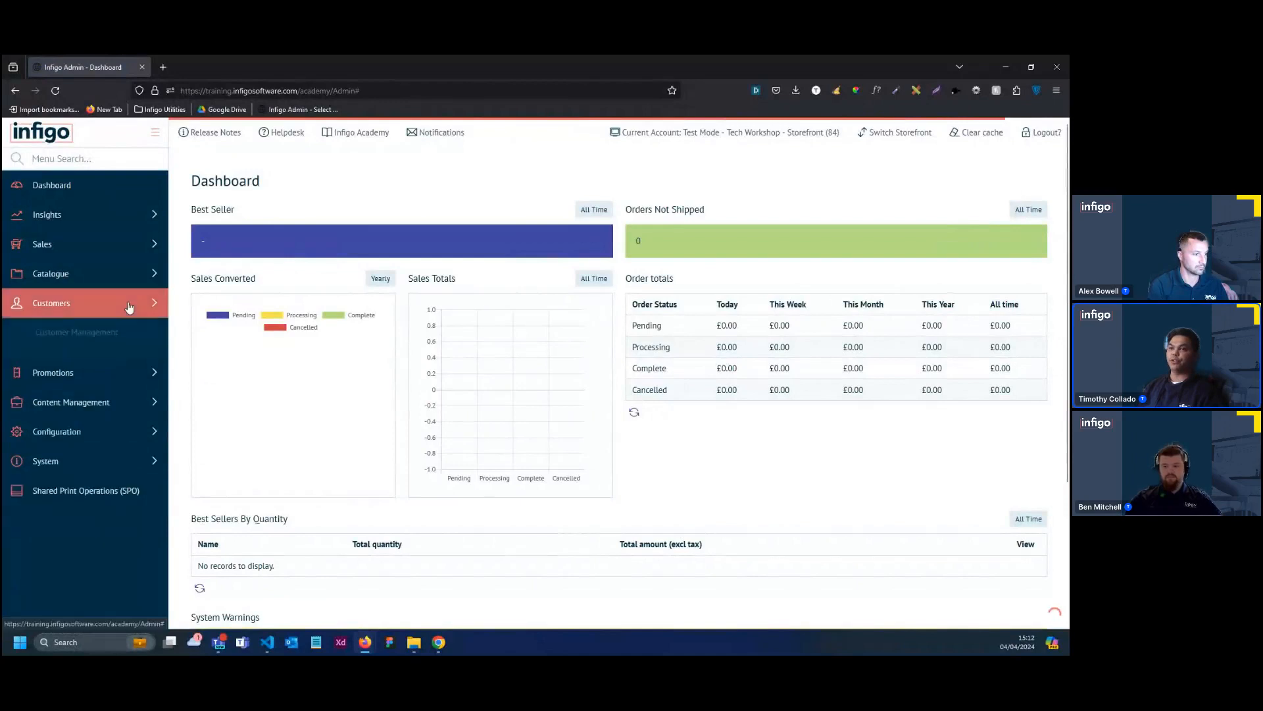
left_click(104, 331)
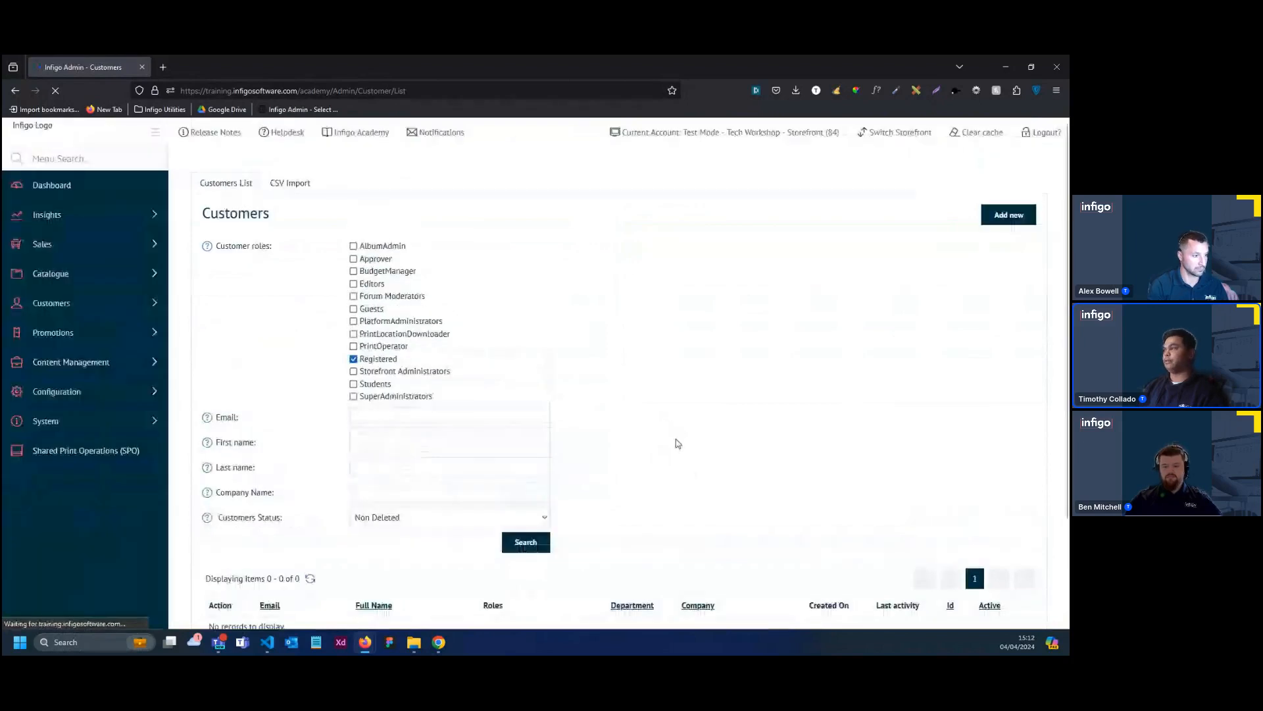
left_click(1015, 223)
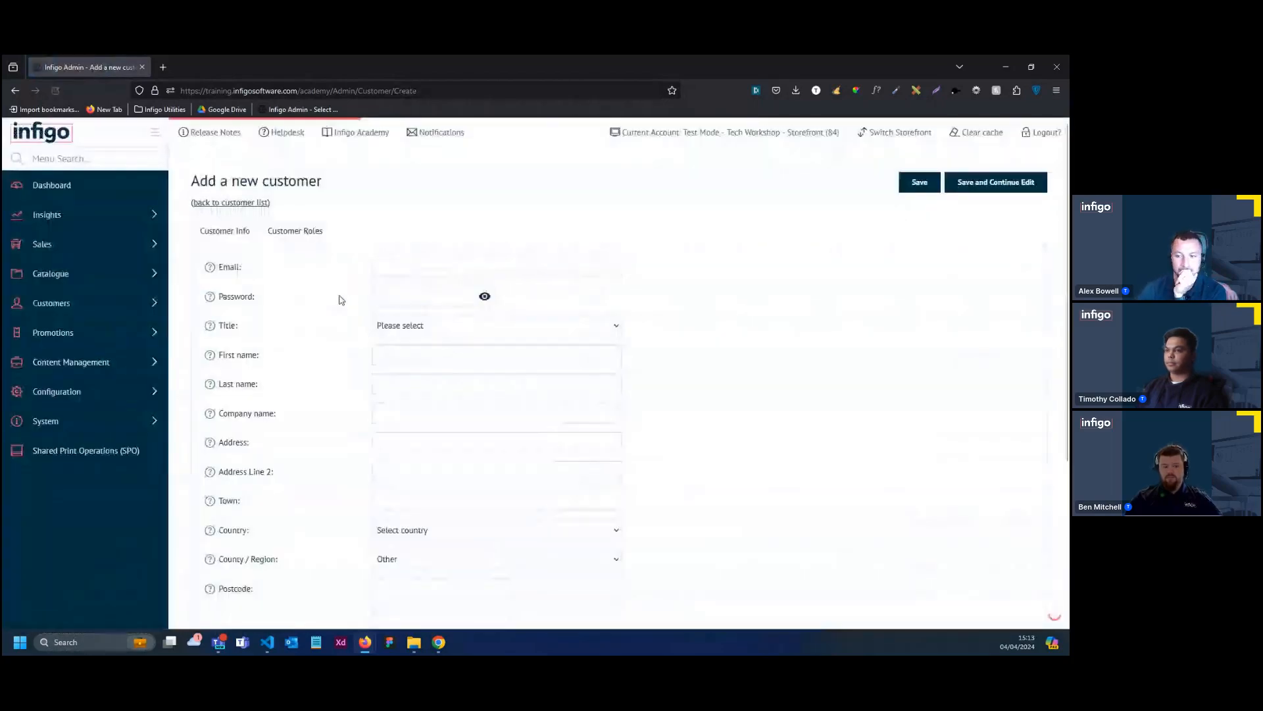
Enter the new customer's email address and account password
left_click(377, 262)
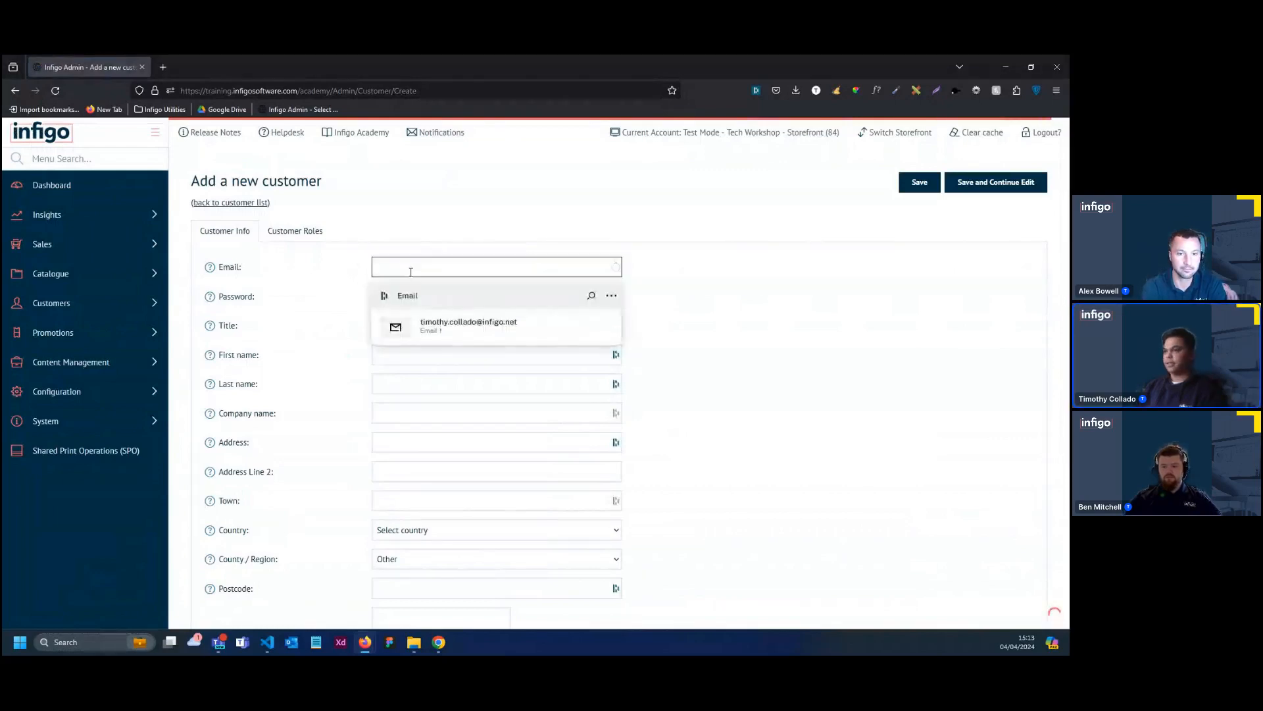
left_click(461, 324)
left_click(452, 295)
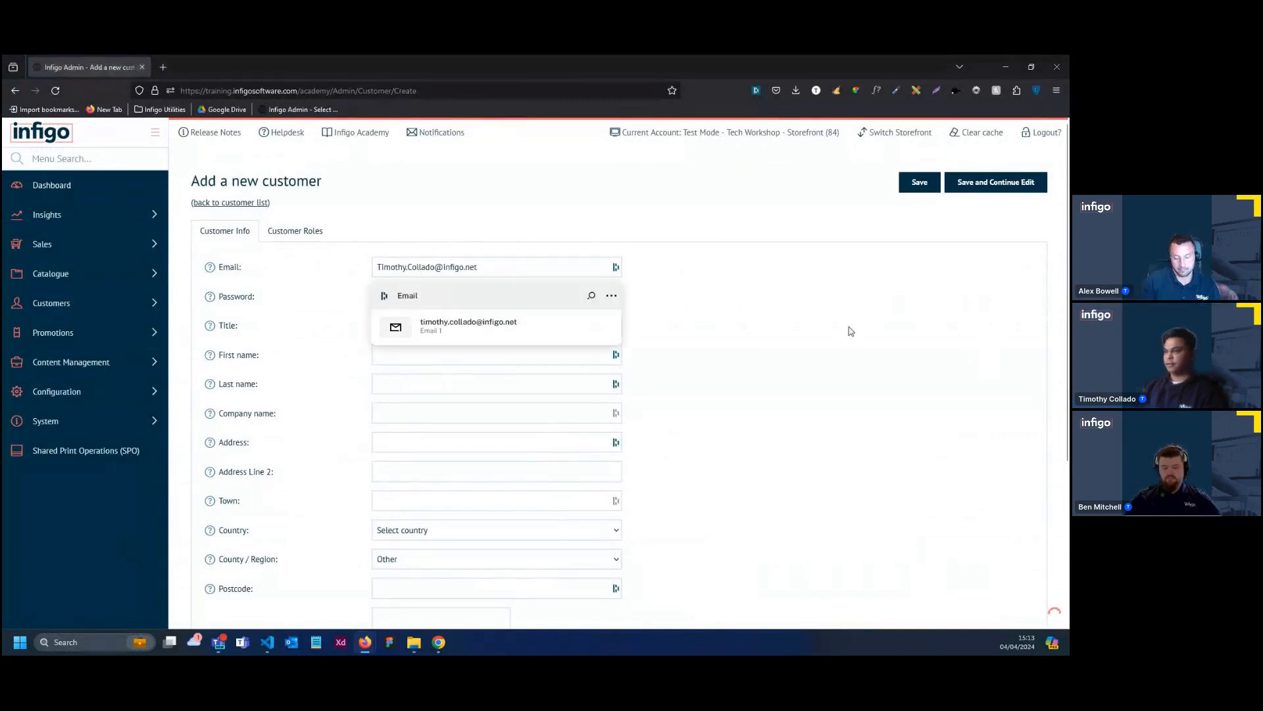
left_click(445, 301)
key("ctrl+v")
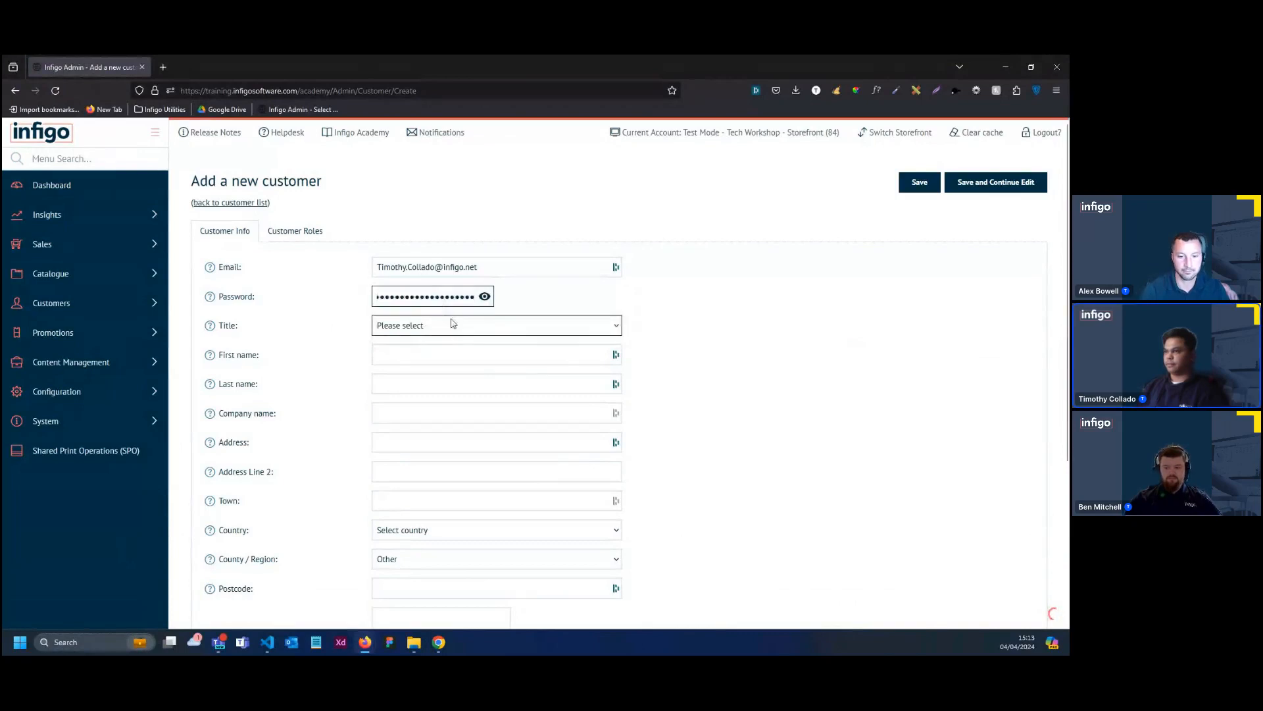
Enter the new customer's first and last name, assign a customer role and save the account
left_click(520, 355)
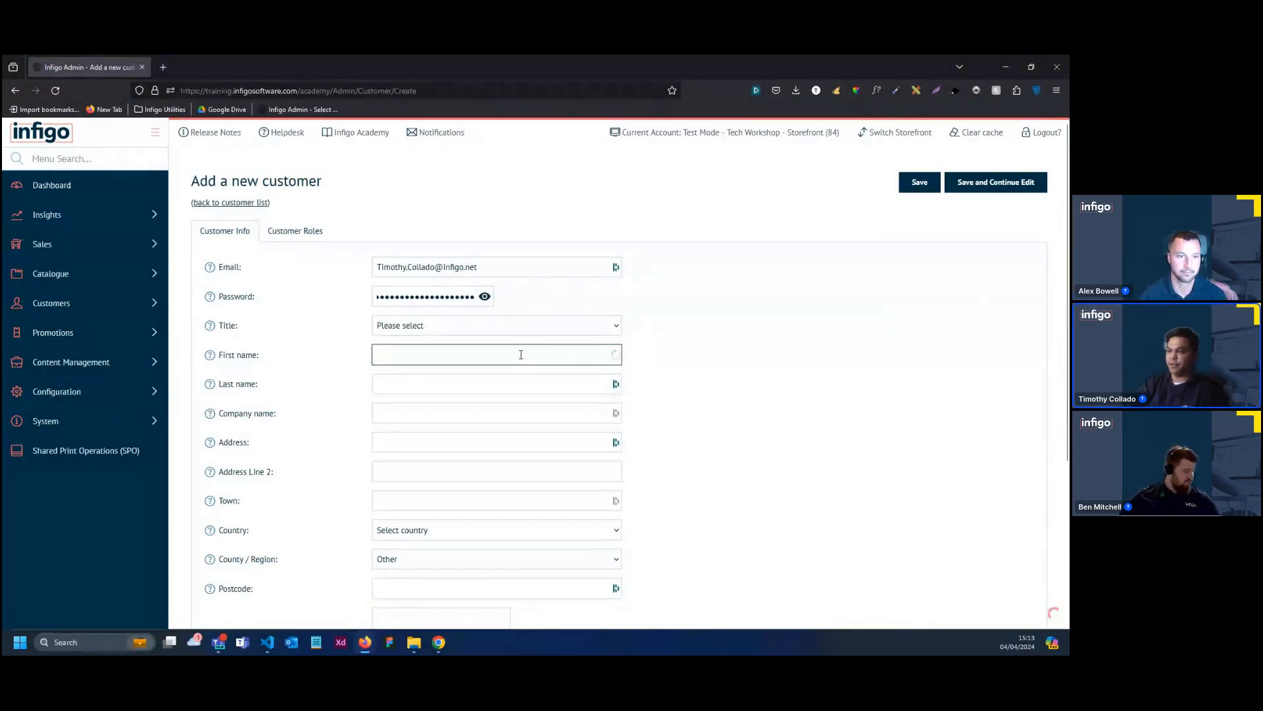
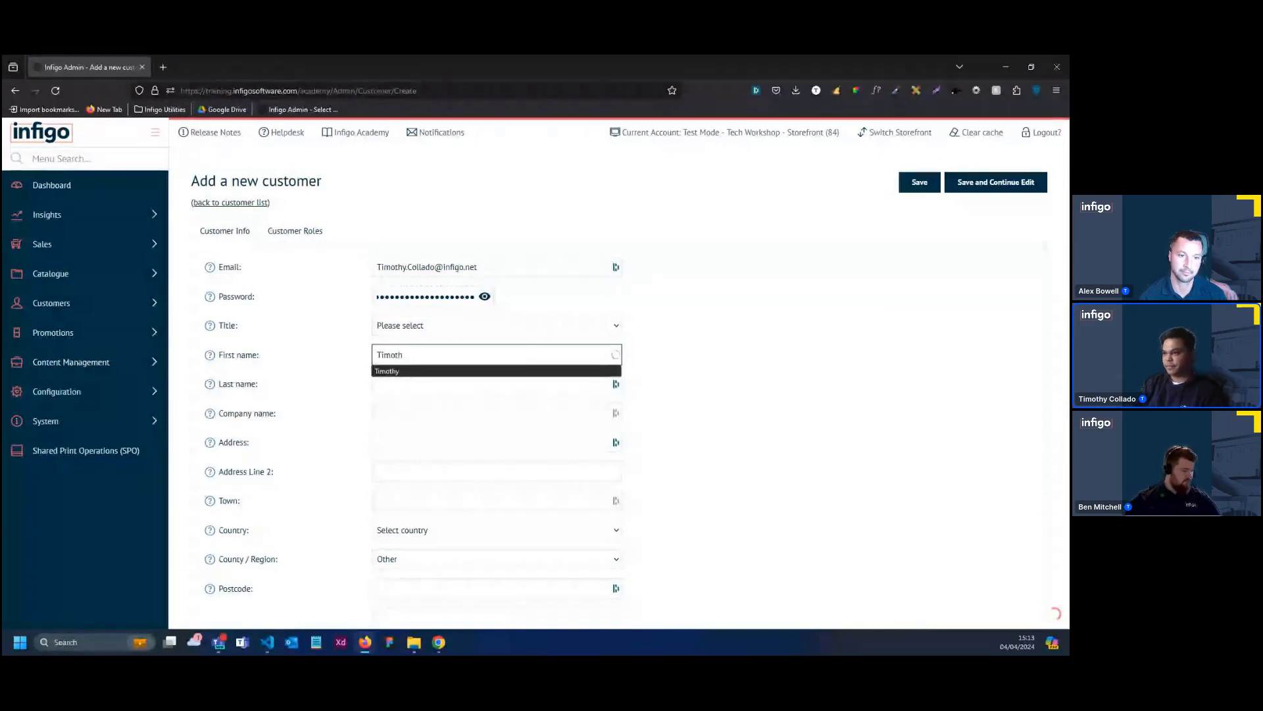
left_click(453, 373)
left_click(443, 382)
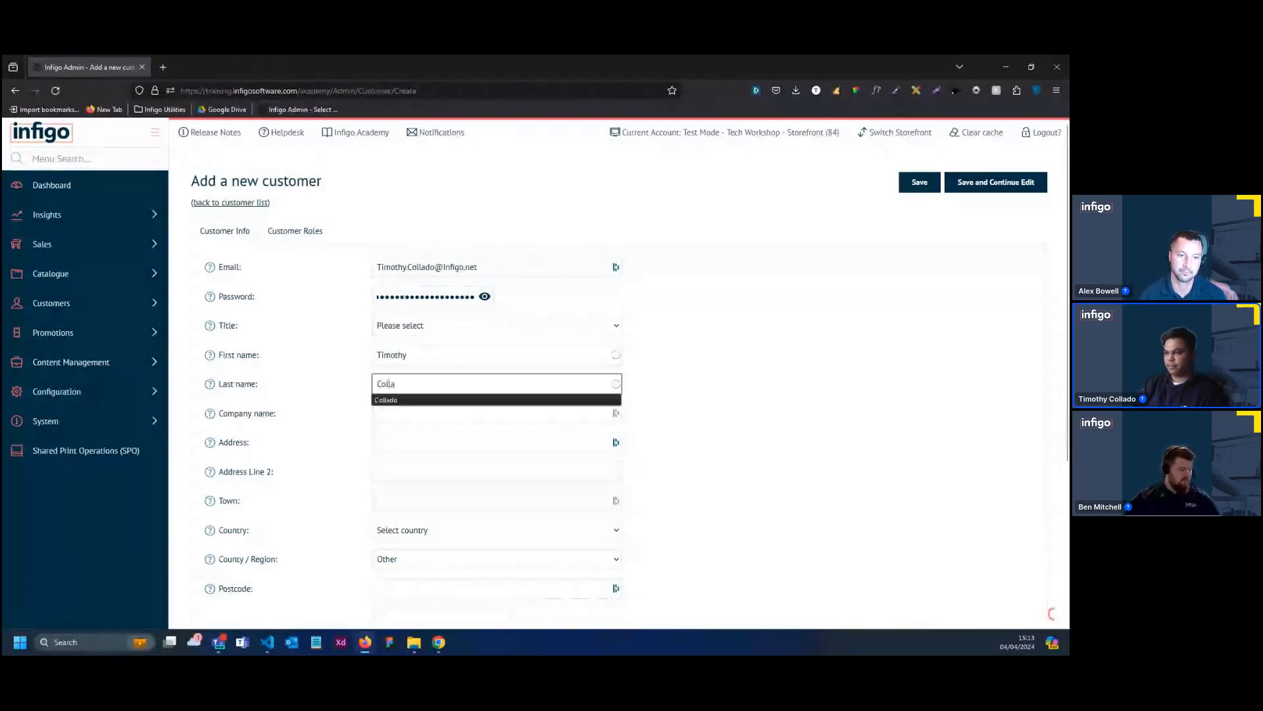
left_click(399, 230)
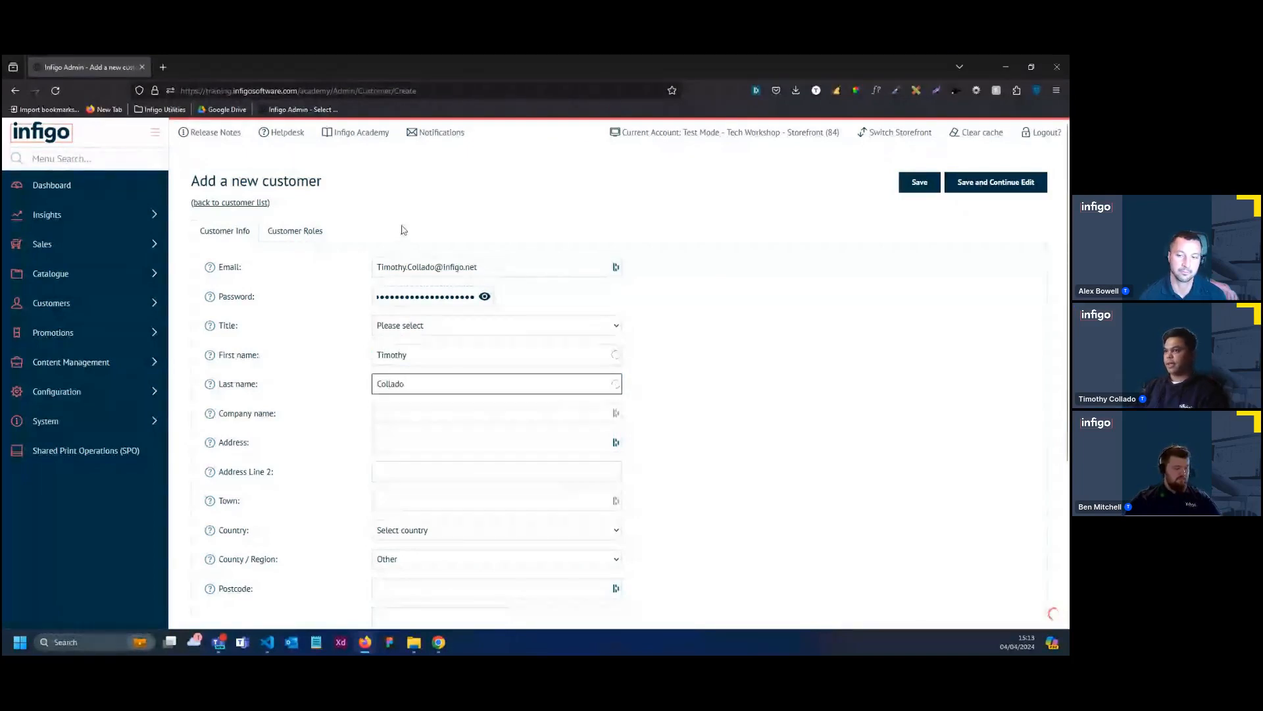
left_click(309, 231)
left_click(207, 425)
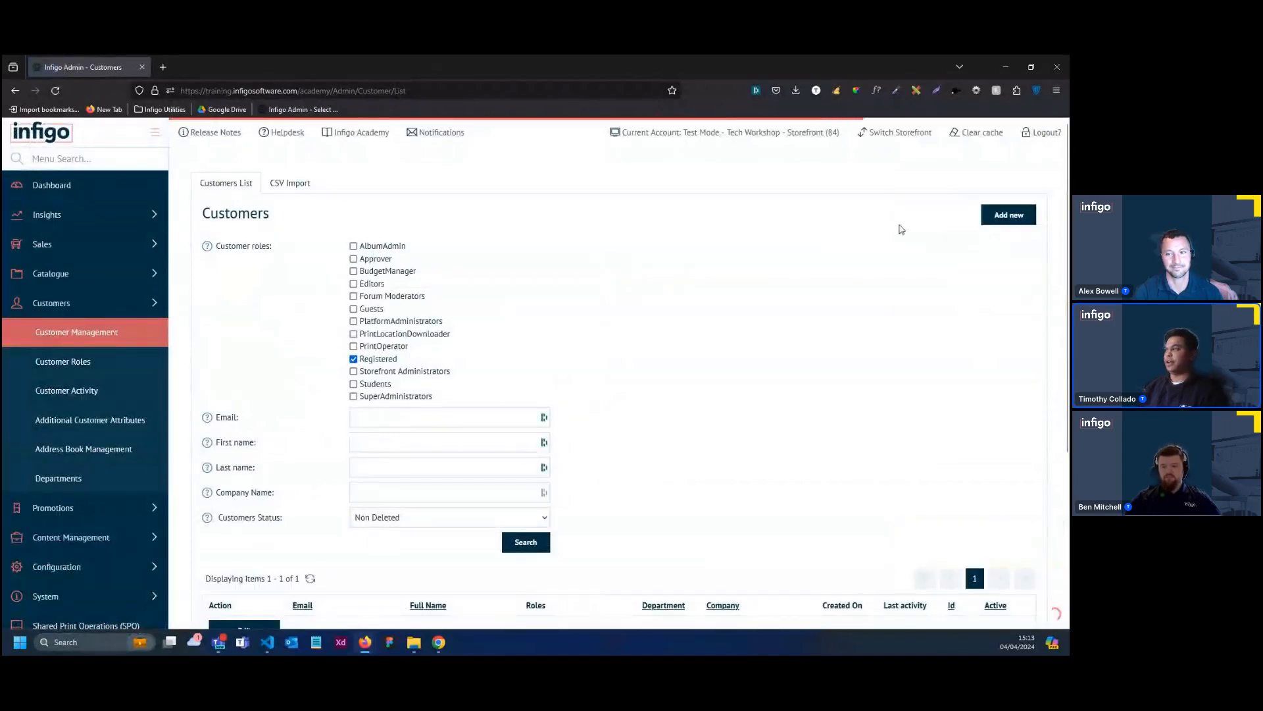
Clear the cache and log out of the academy storefront's admin
left_click(967, 132)
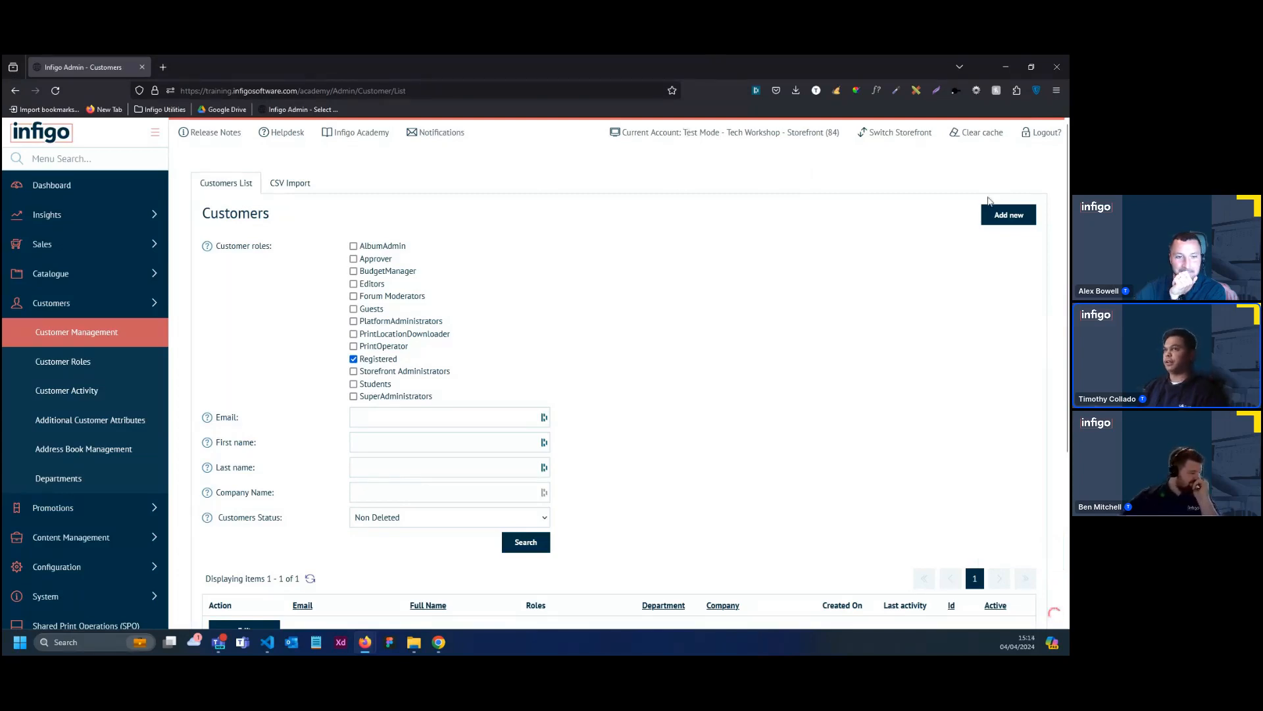
left_click(1041, 143)
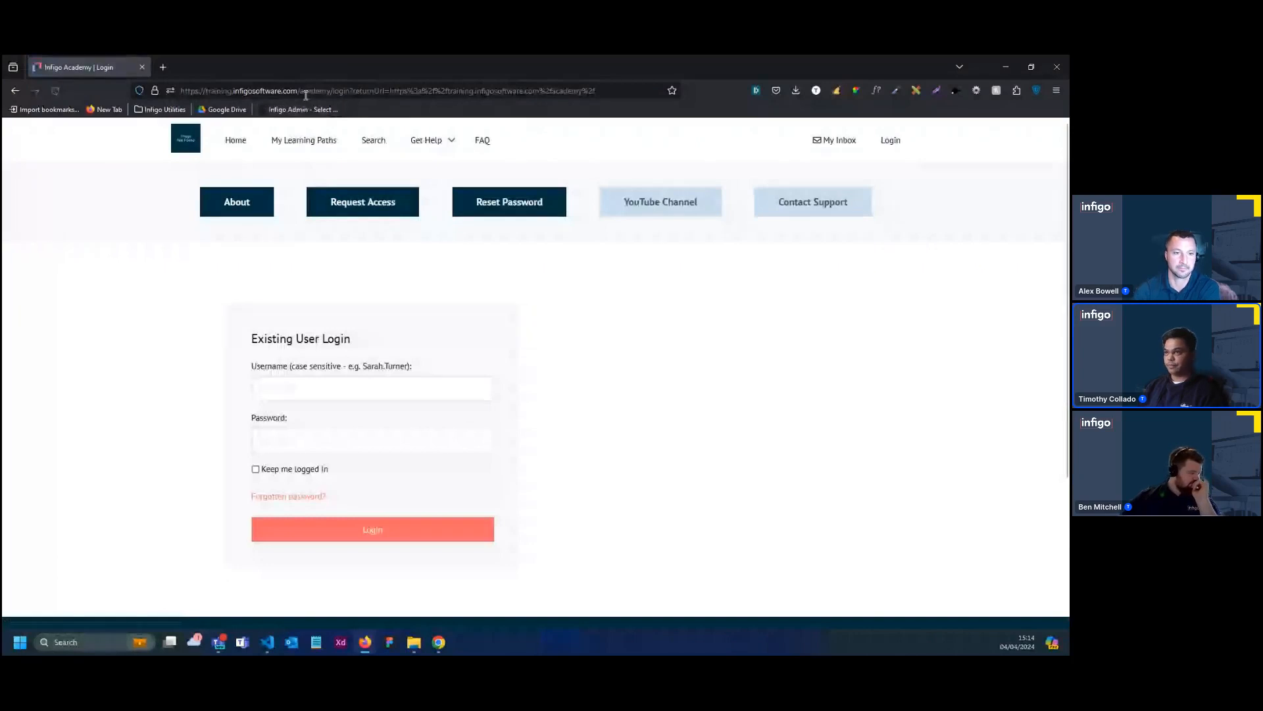
Open the Scoops storefront at training.infigosoftware.com/scoopsprinting
left_click_drag(301, 91, 662, 118)
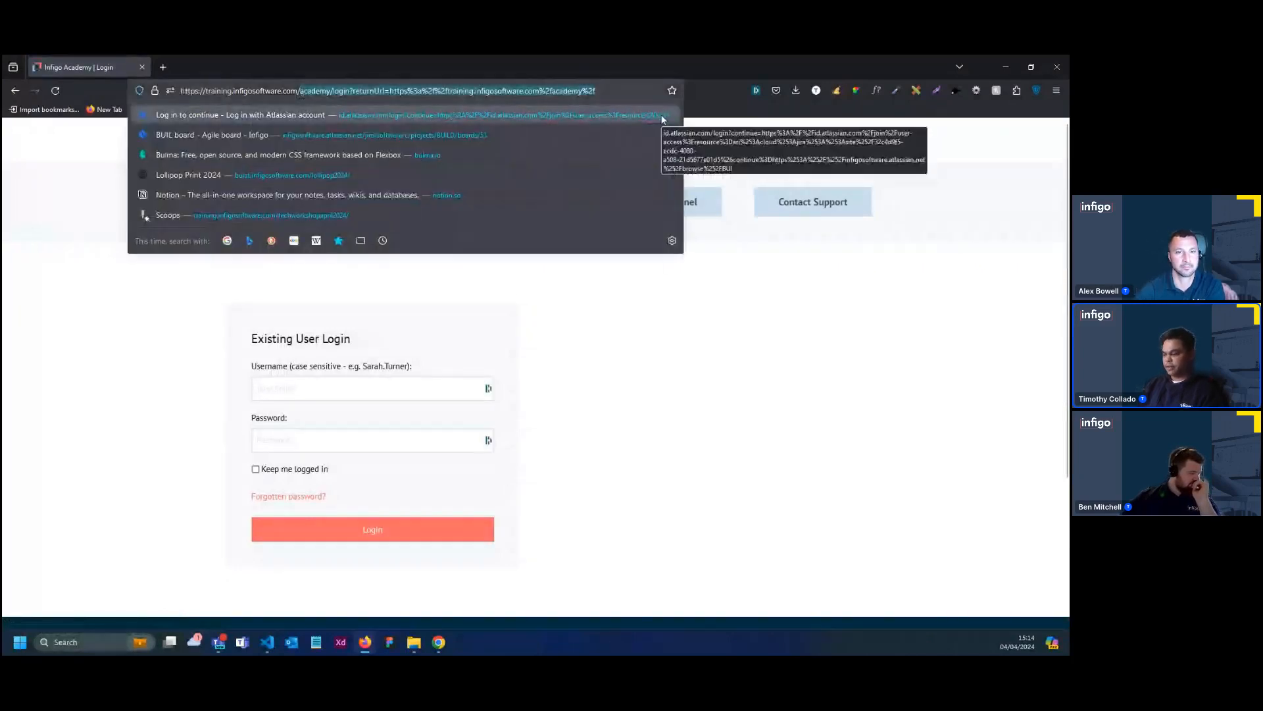
key("BackSpace")
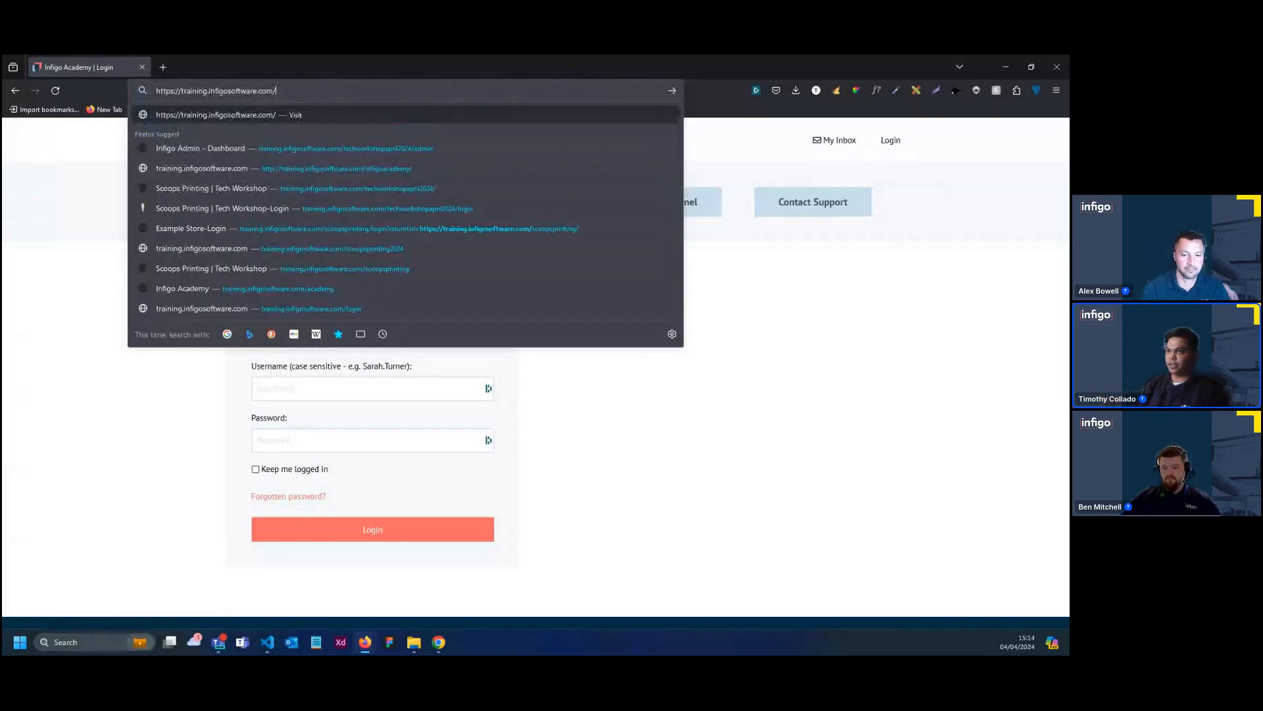
type("scoopsprinting/")
key("Return")
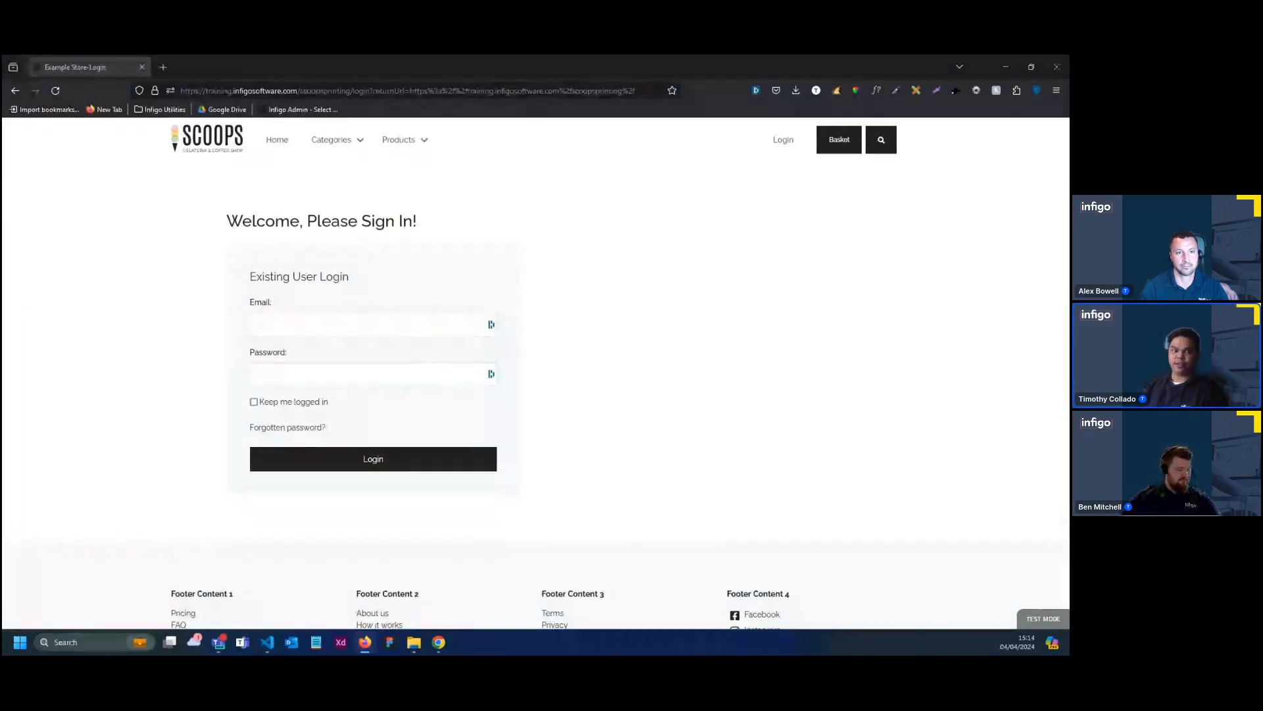
Log in to the Scoops storefront with the saved email and password and dismiss the password manager's offer to replace a login
left_click(277, 327)
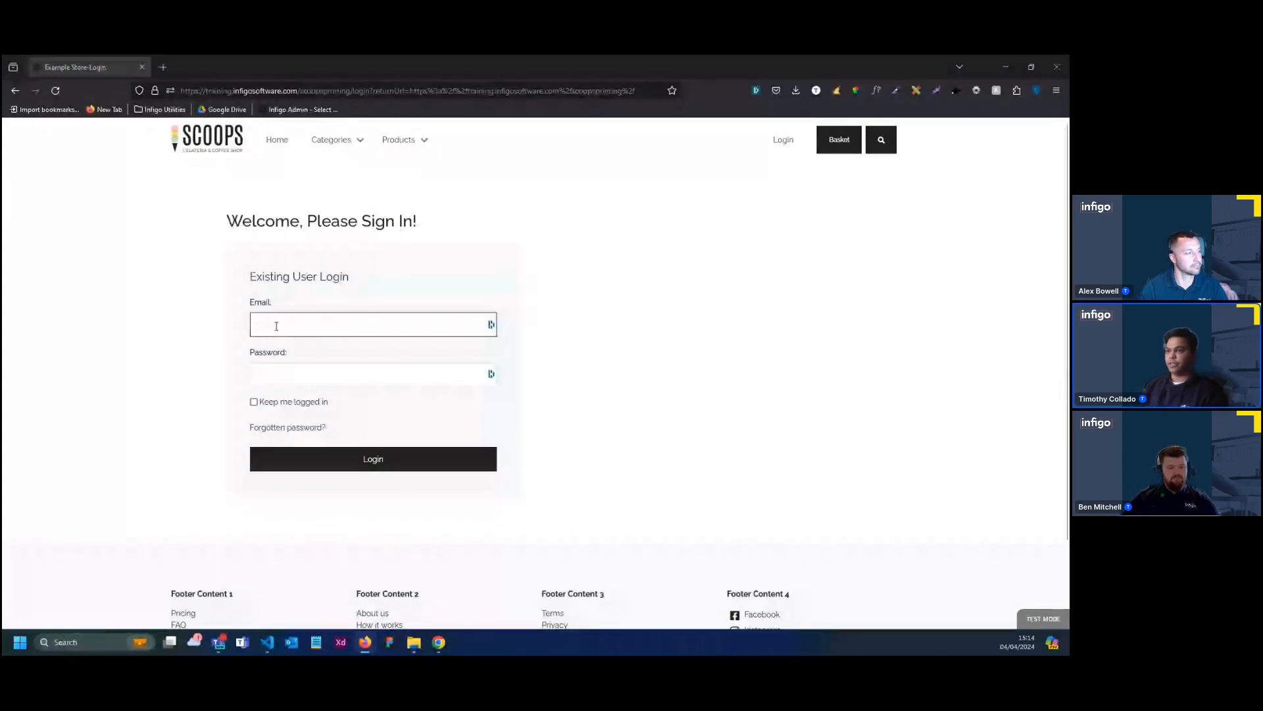
left_click(267, 342)
key("Return")
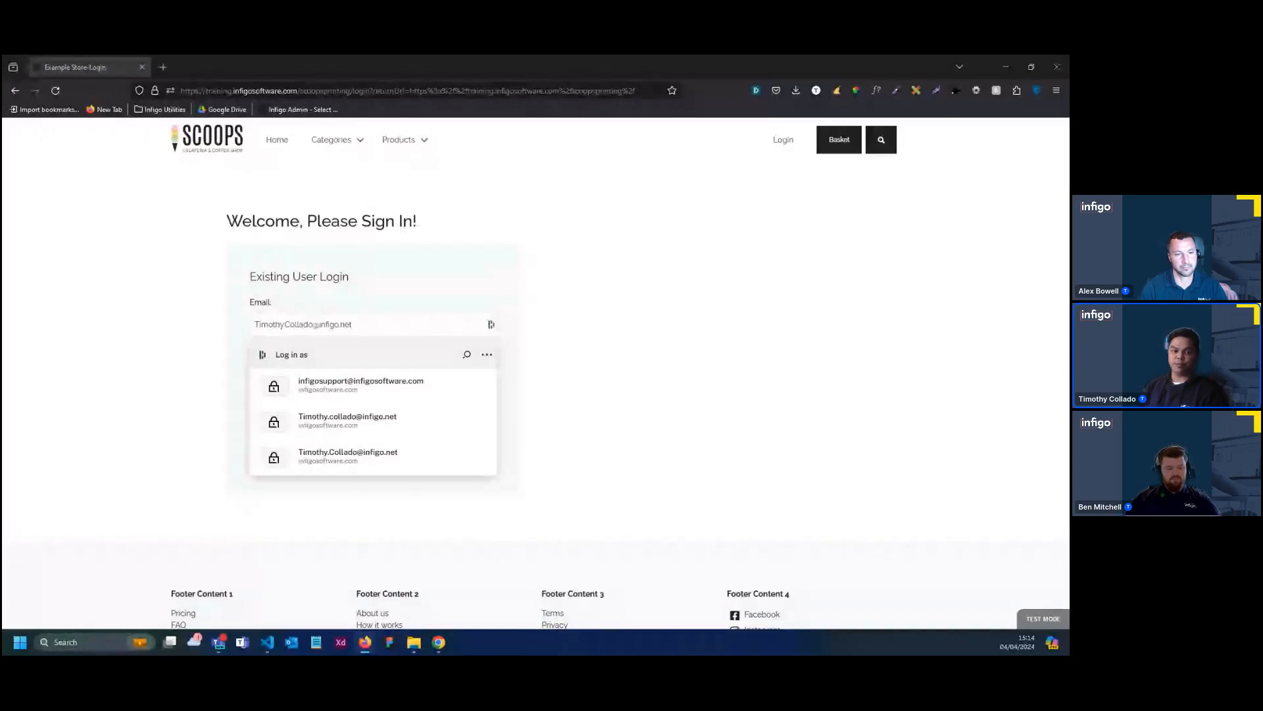
left_click(349, 455)
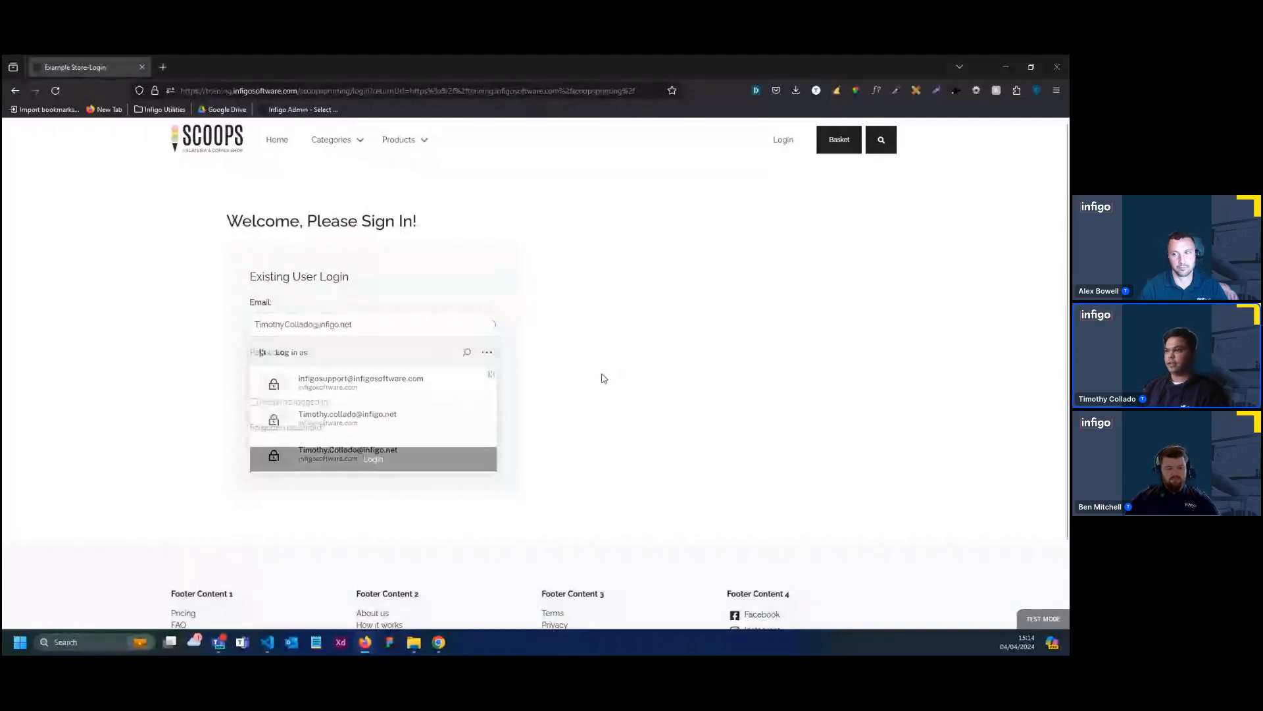
left_click(383, 379)
left_click(454, 456)
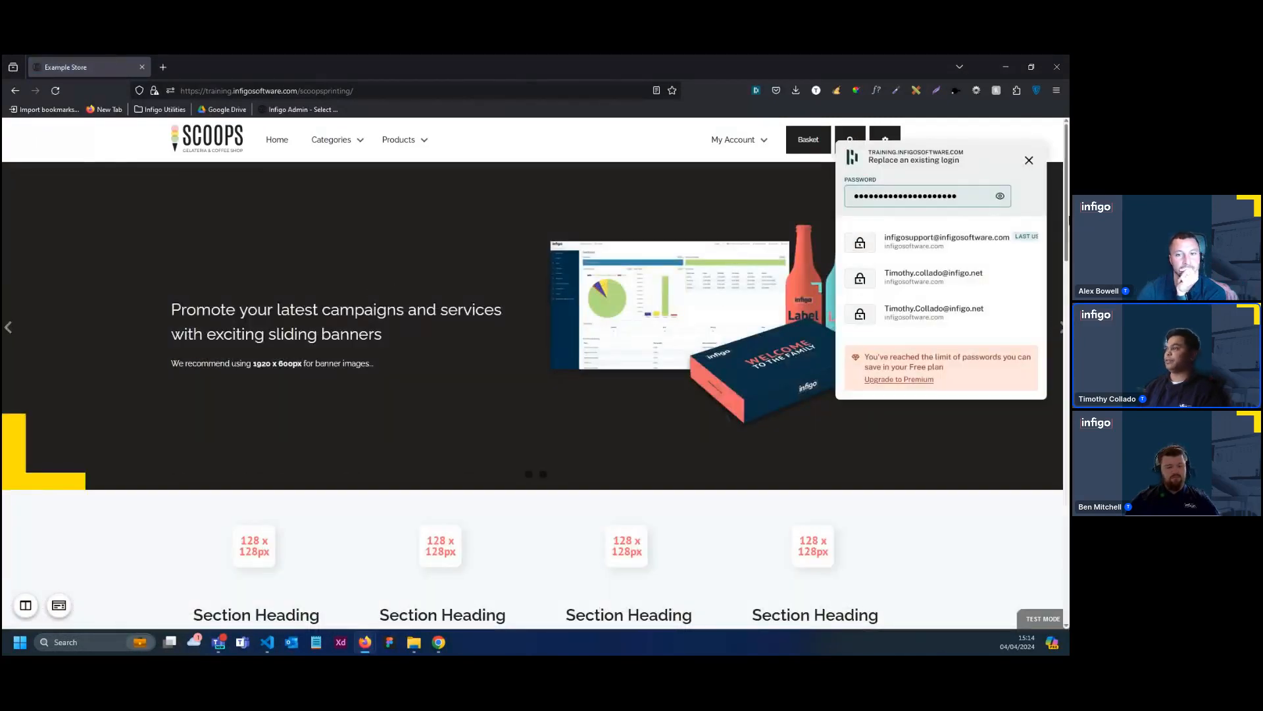
left_click(1029, 162)
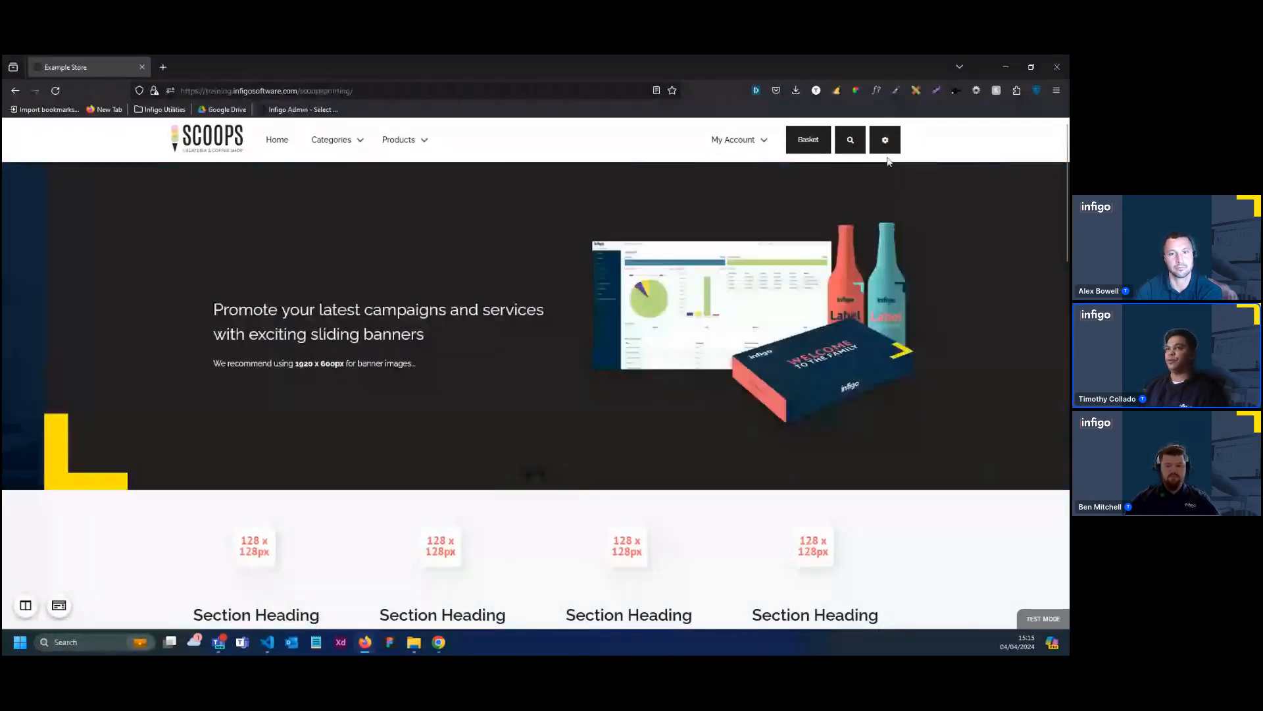
Go to the Scoops storefront's admin area and open its Appearance Settings
left_click(886, 150)
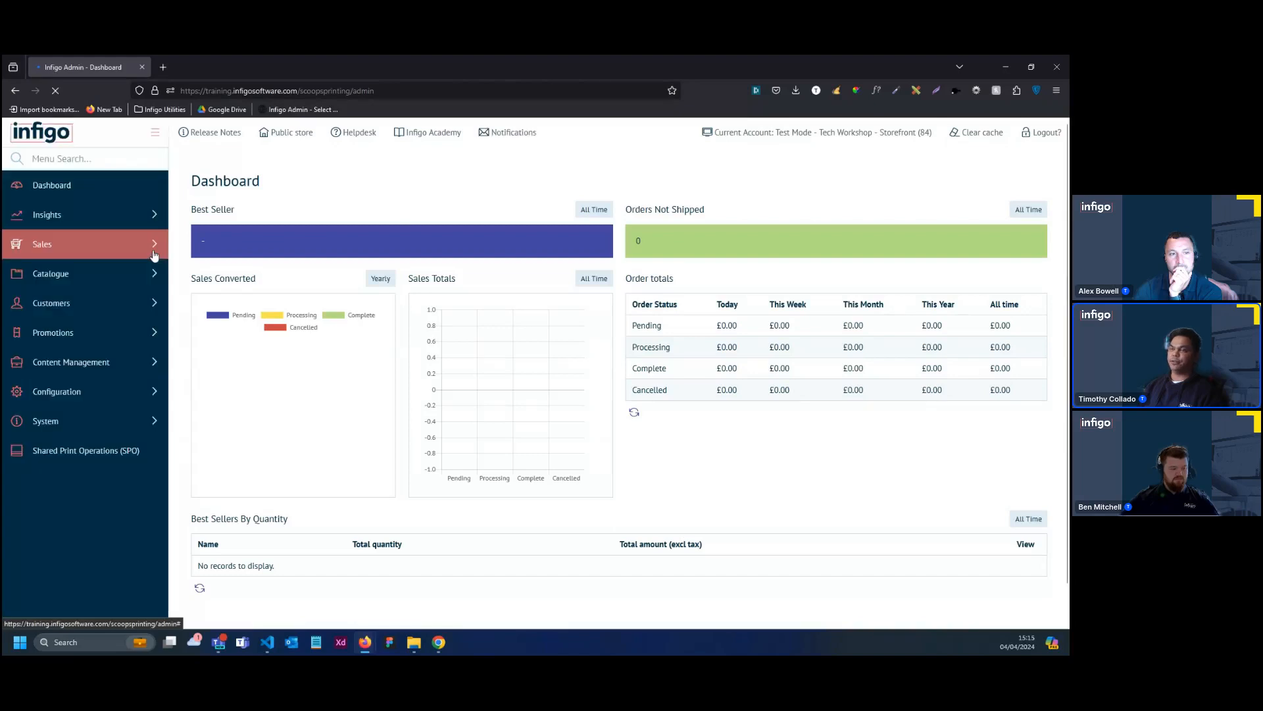
scroll(195, 387, "down", 1)
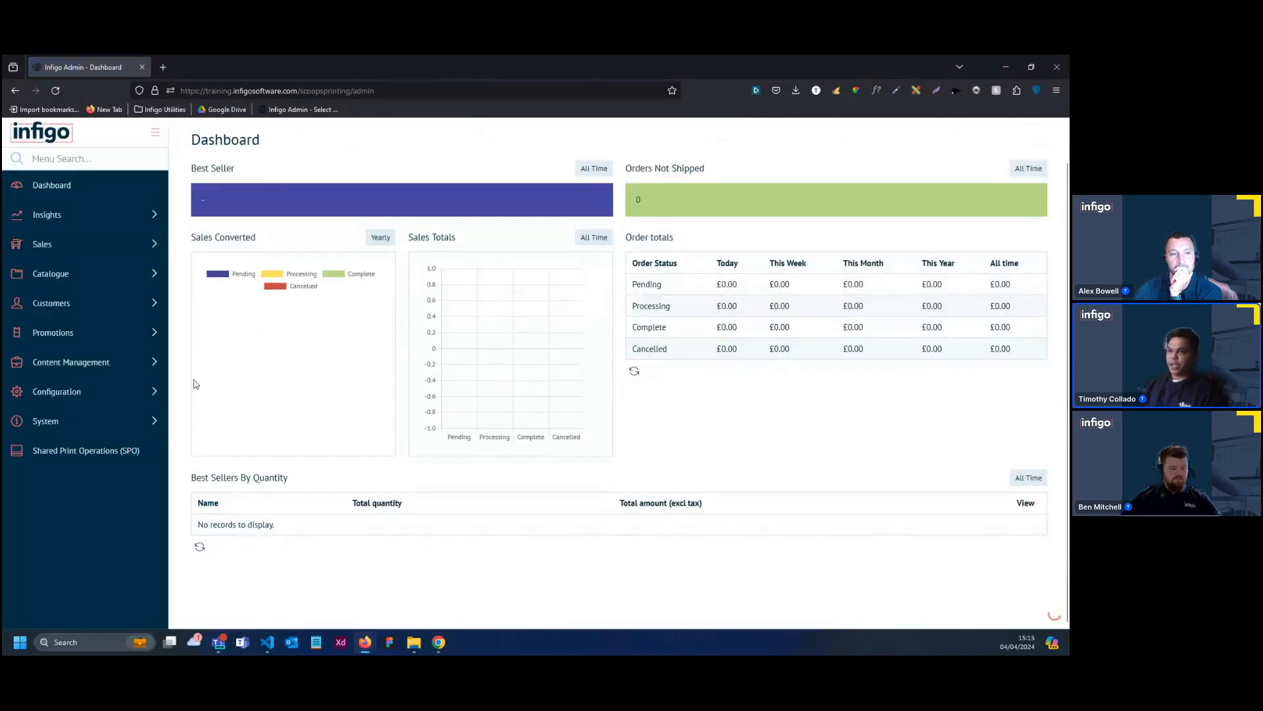
left_click(152, 375)
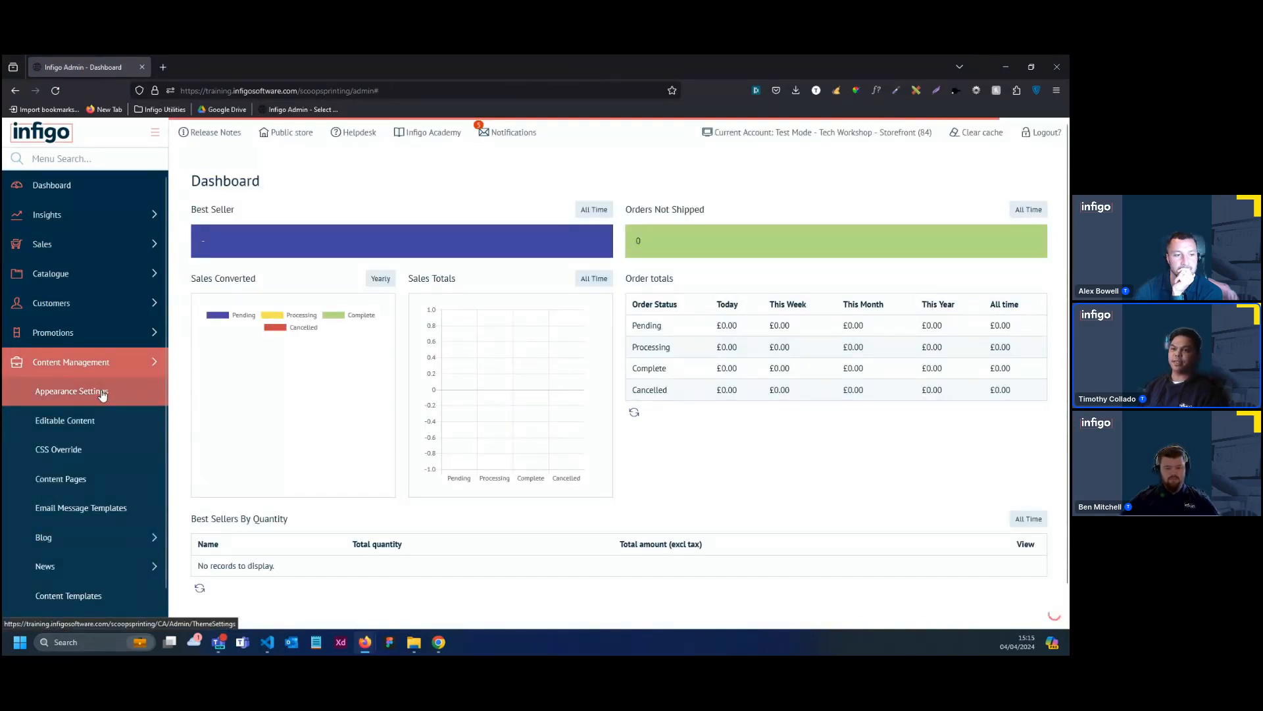
left_click(156, 395)
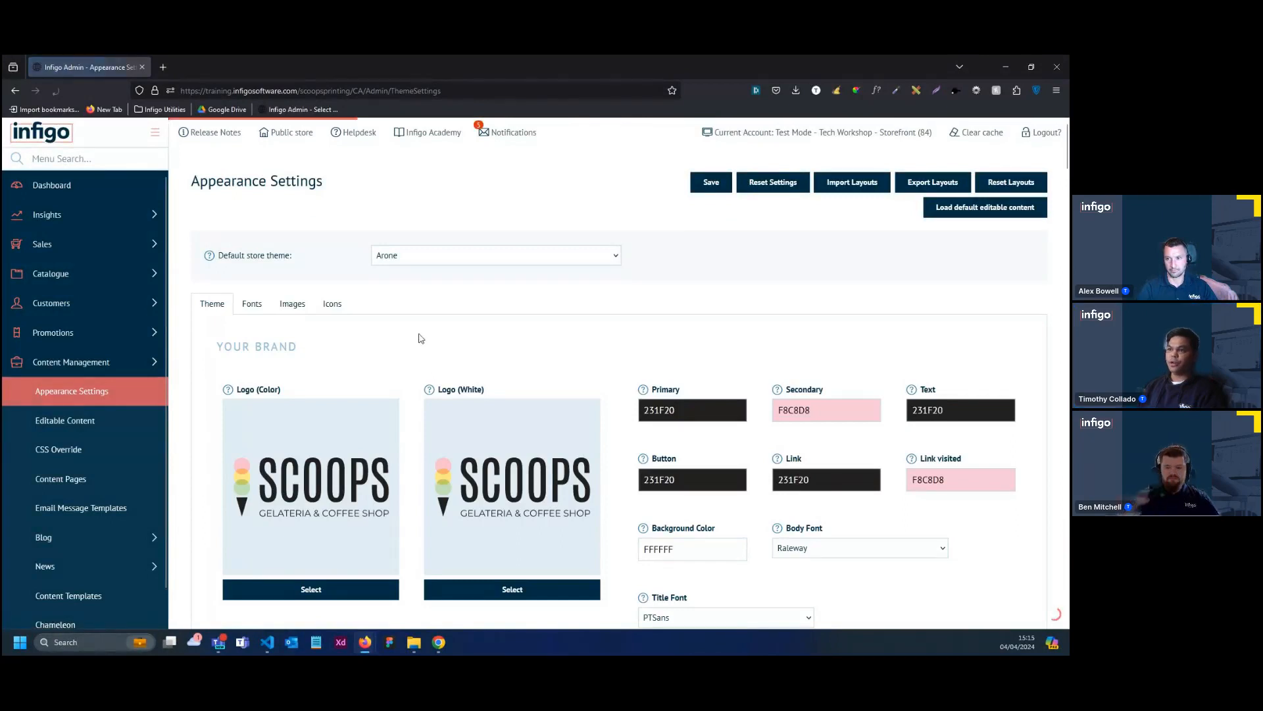
Check the uploaded theme images and choose the white Scoops logo for Logo (White)
scroll(418, 329, "down", 1)
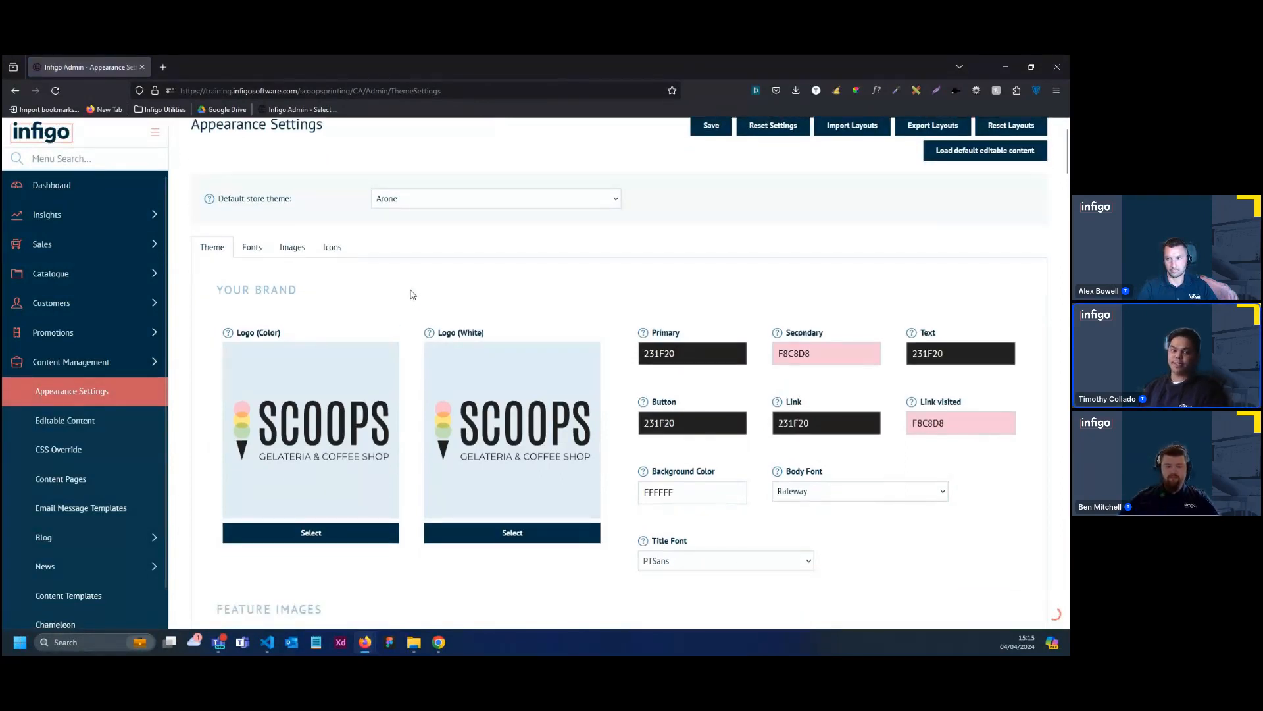
scroll(413, 294, "down", 1)
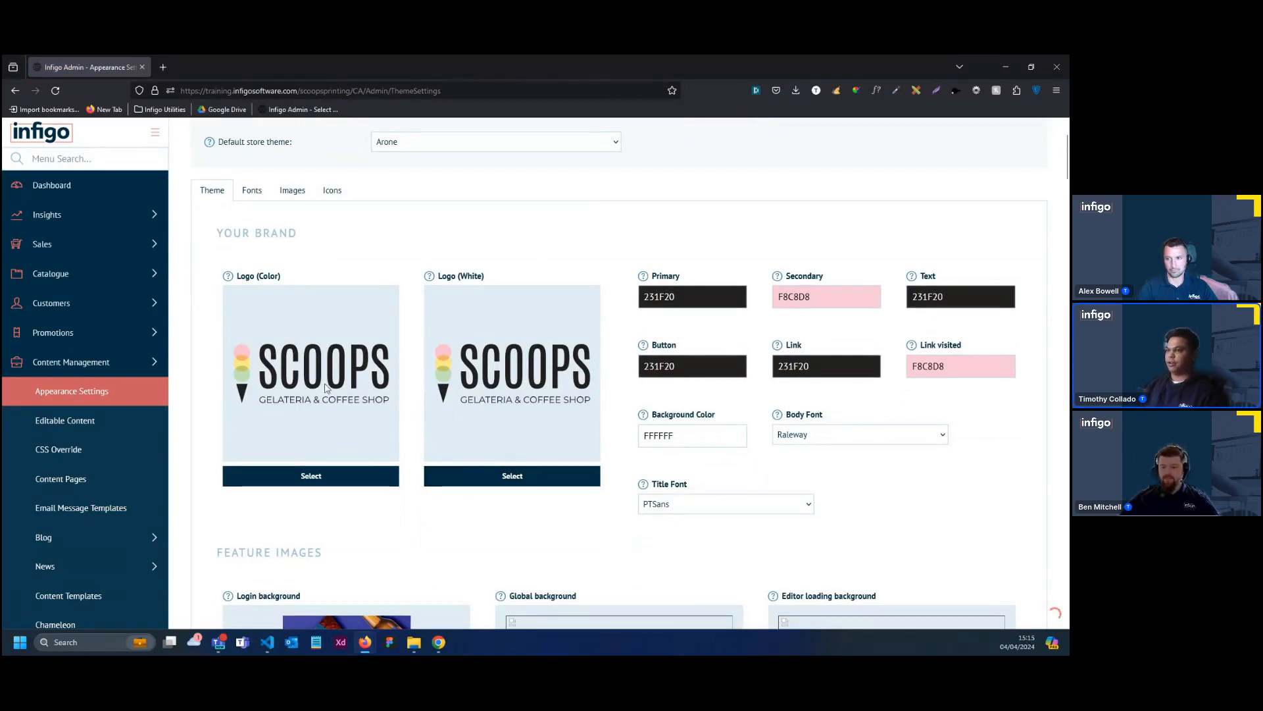
scroll(353, 335, "up", 1)
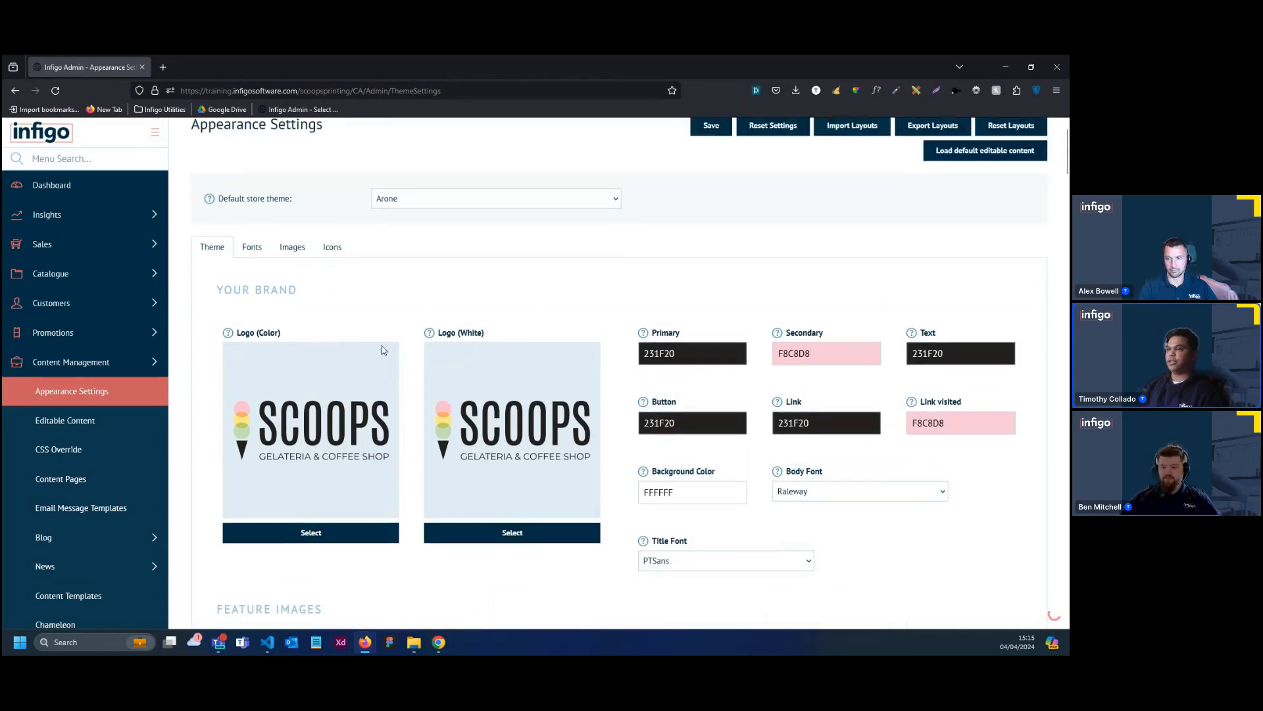
left_click(292, 247)
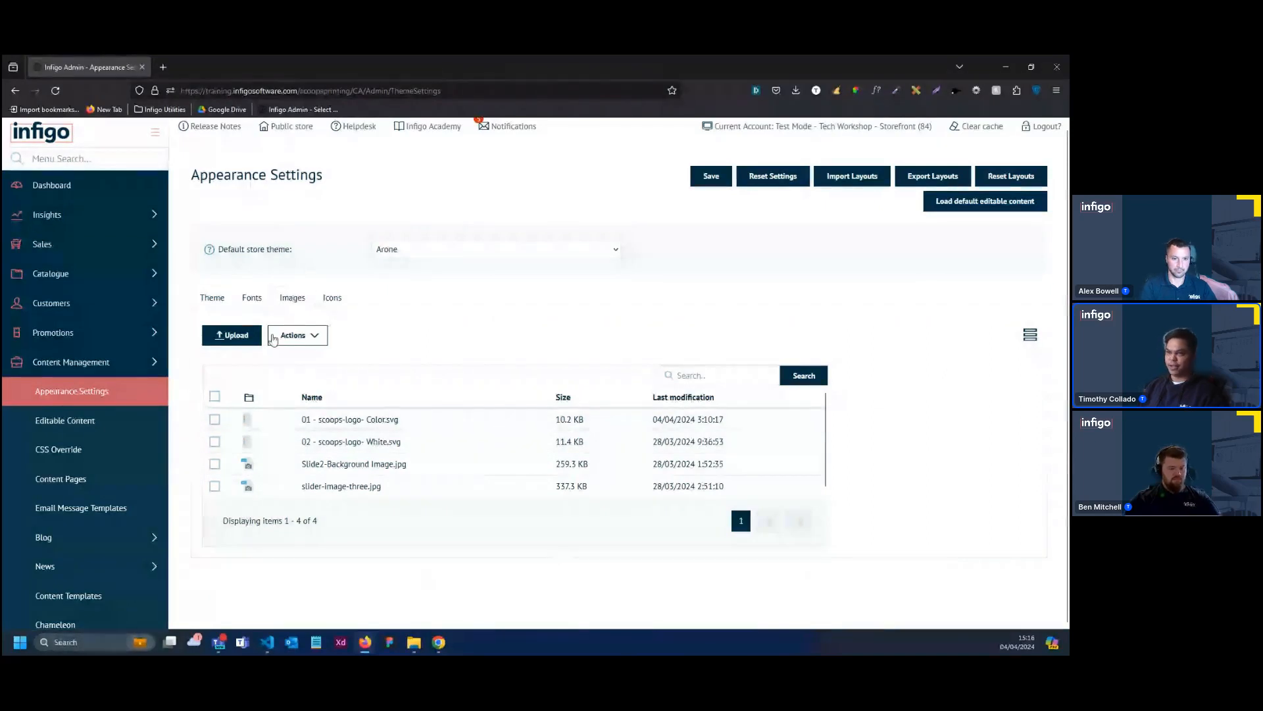
scroll(557, 349, "down", 1)
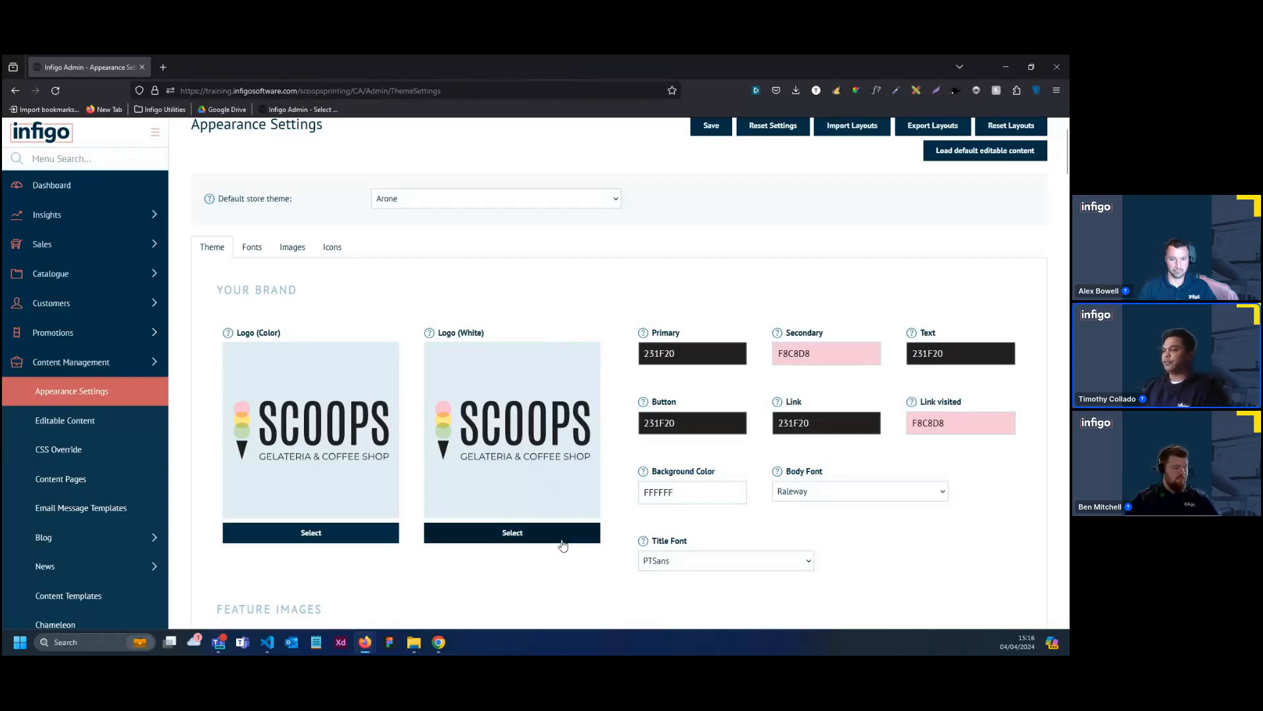
left_click(534, 543)
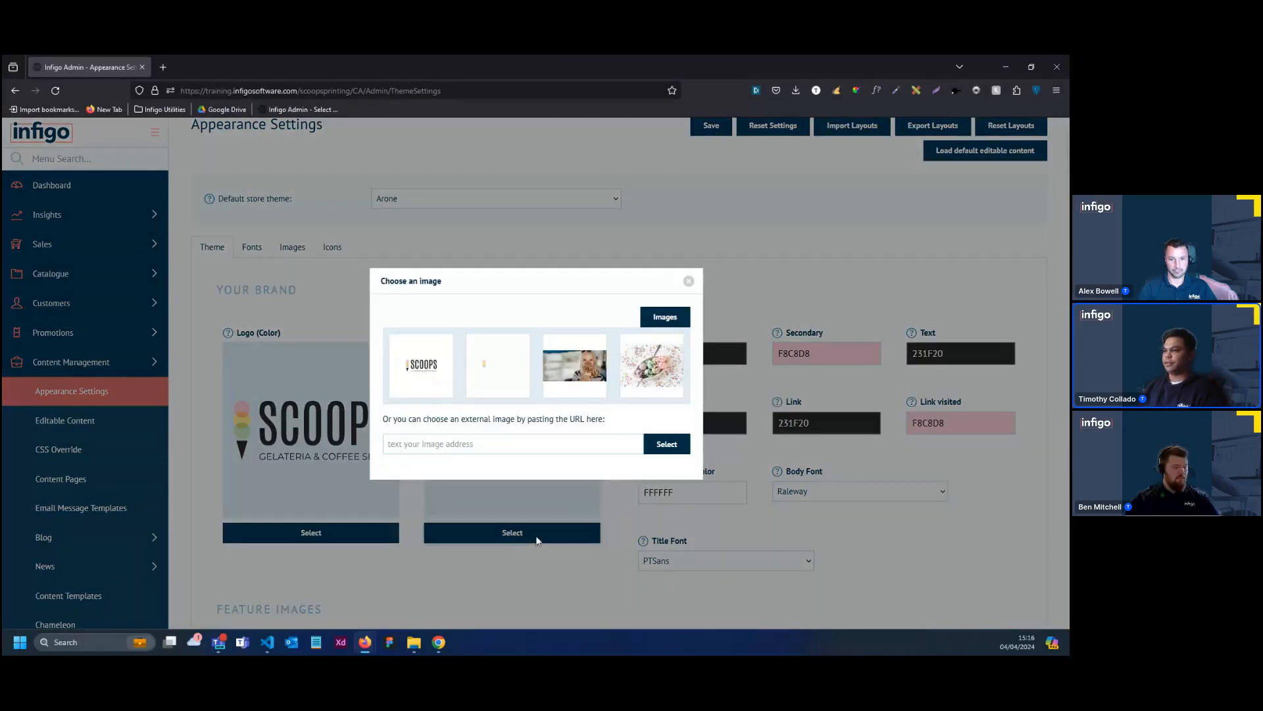
left_click(526, 390)
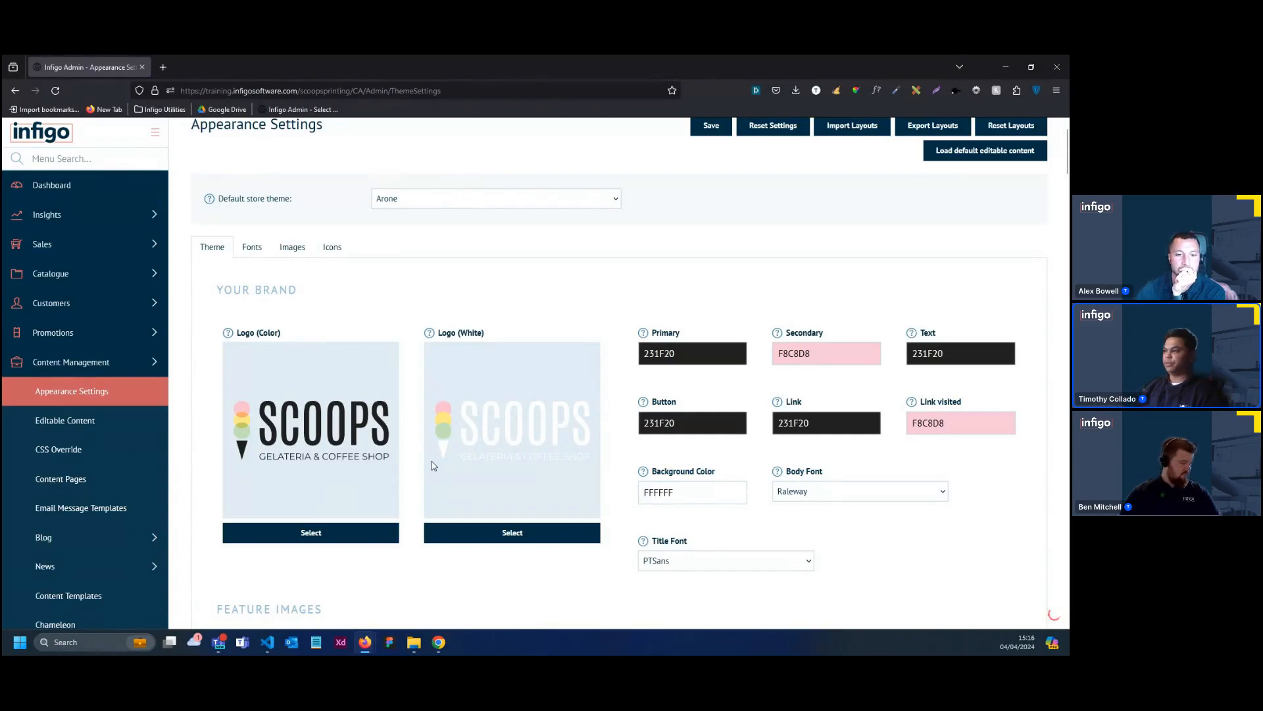
scroll(512, 423, "down", 1)
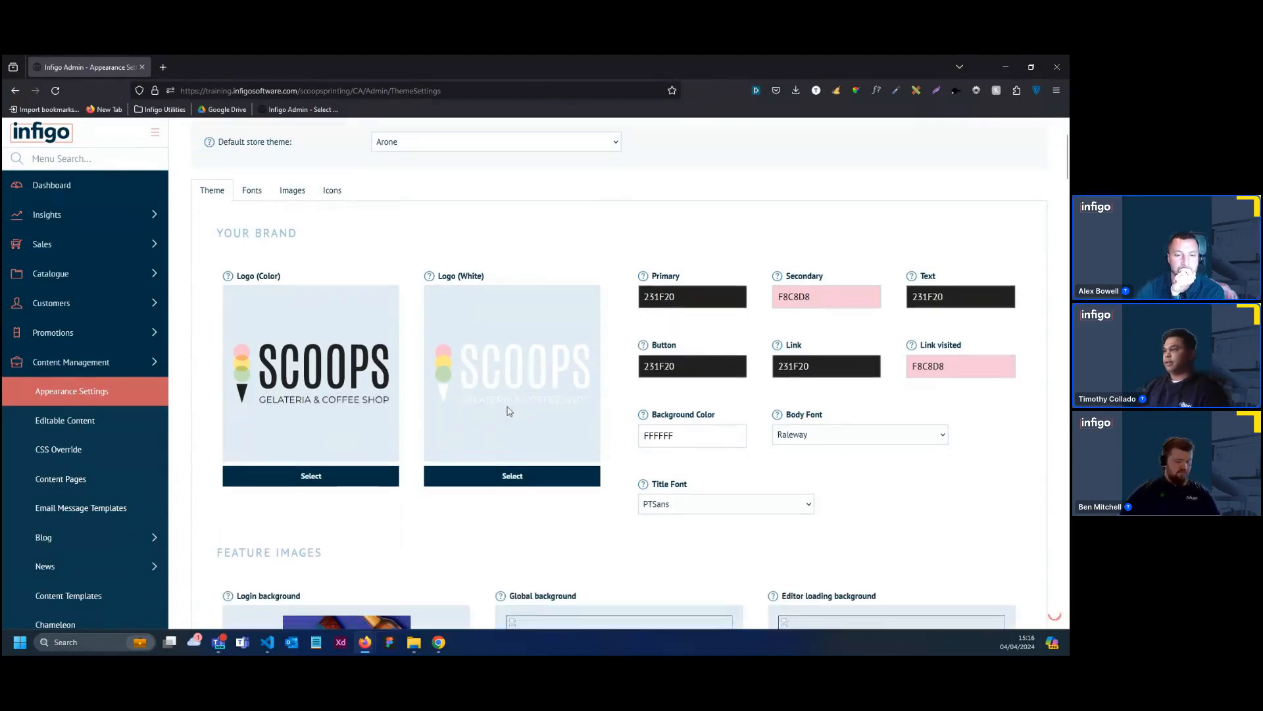
scroll(510, 329, "up", 1)
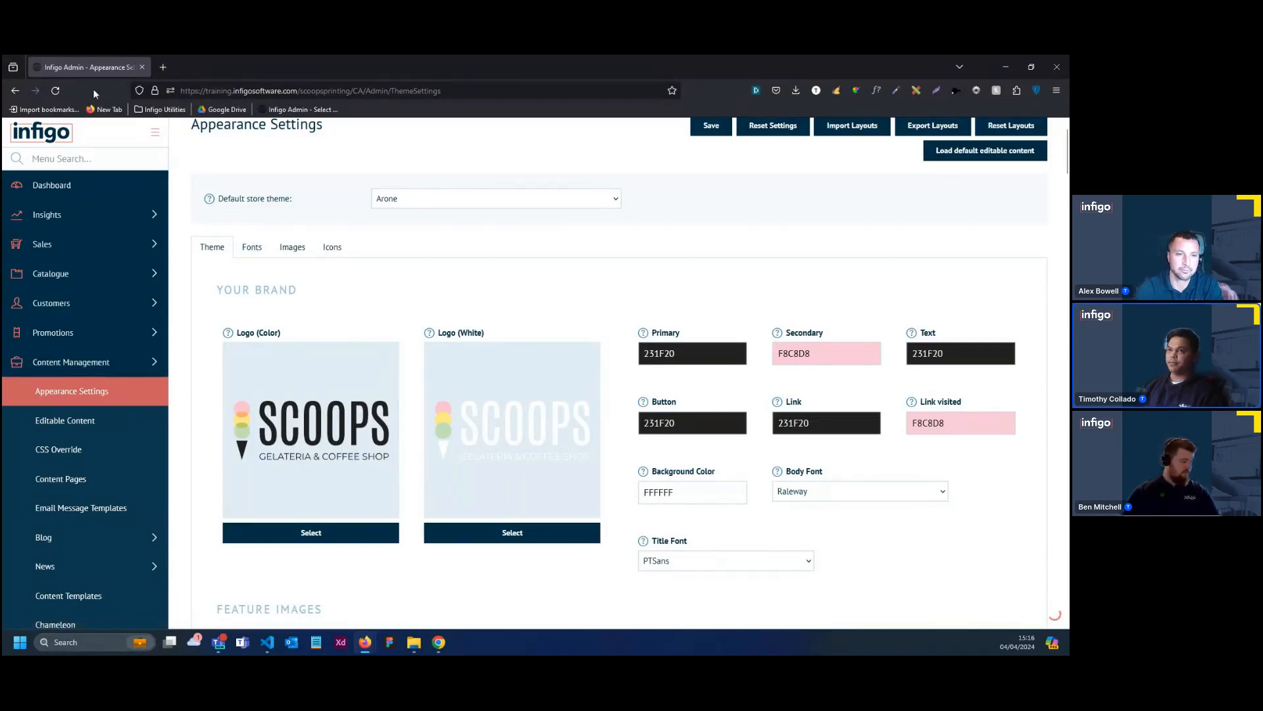
Upload the Favicon file from the Logos folder as the storefront's favicon.ico site icon
left_click(346, 248)
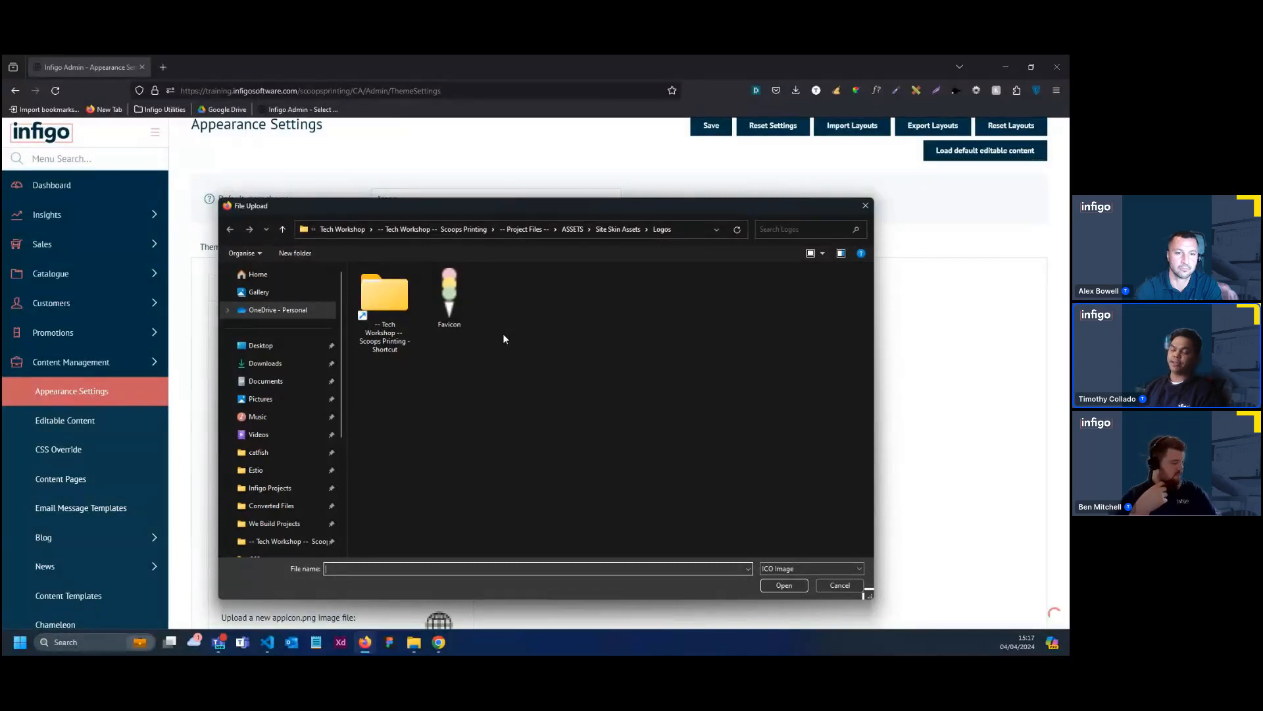
left_click(469, 320)
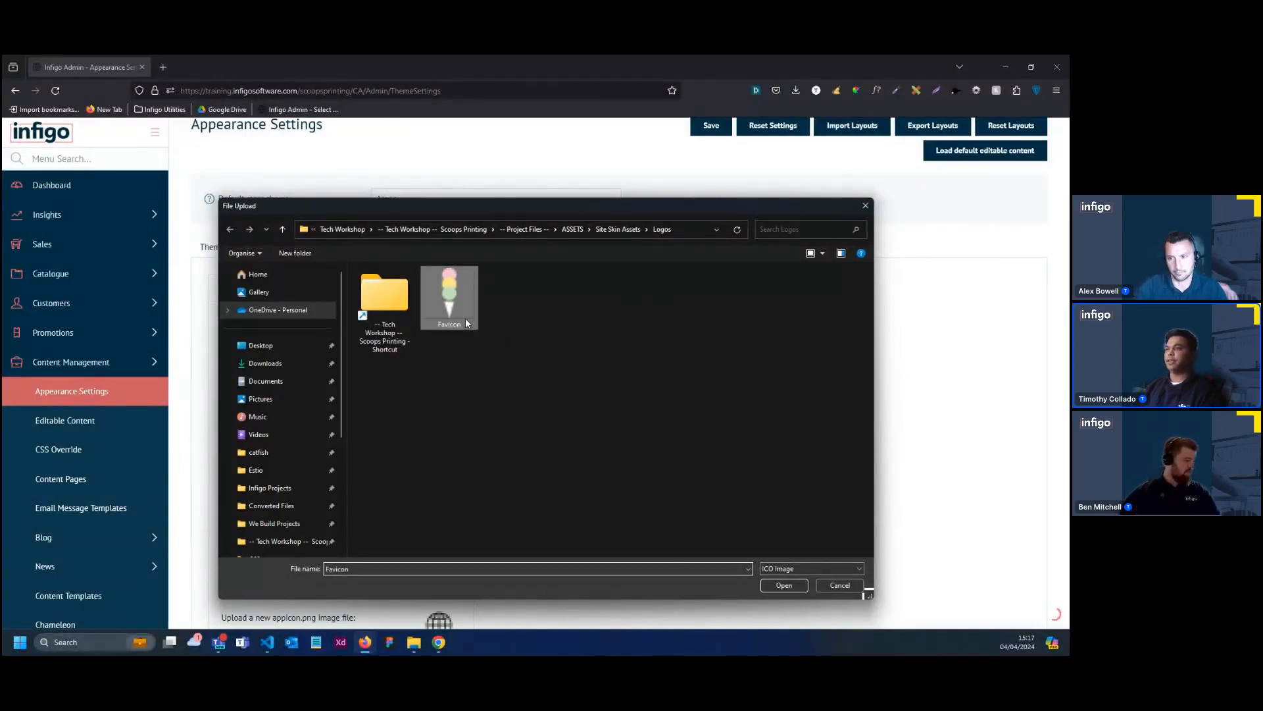
double_click(464, 318)
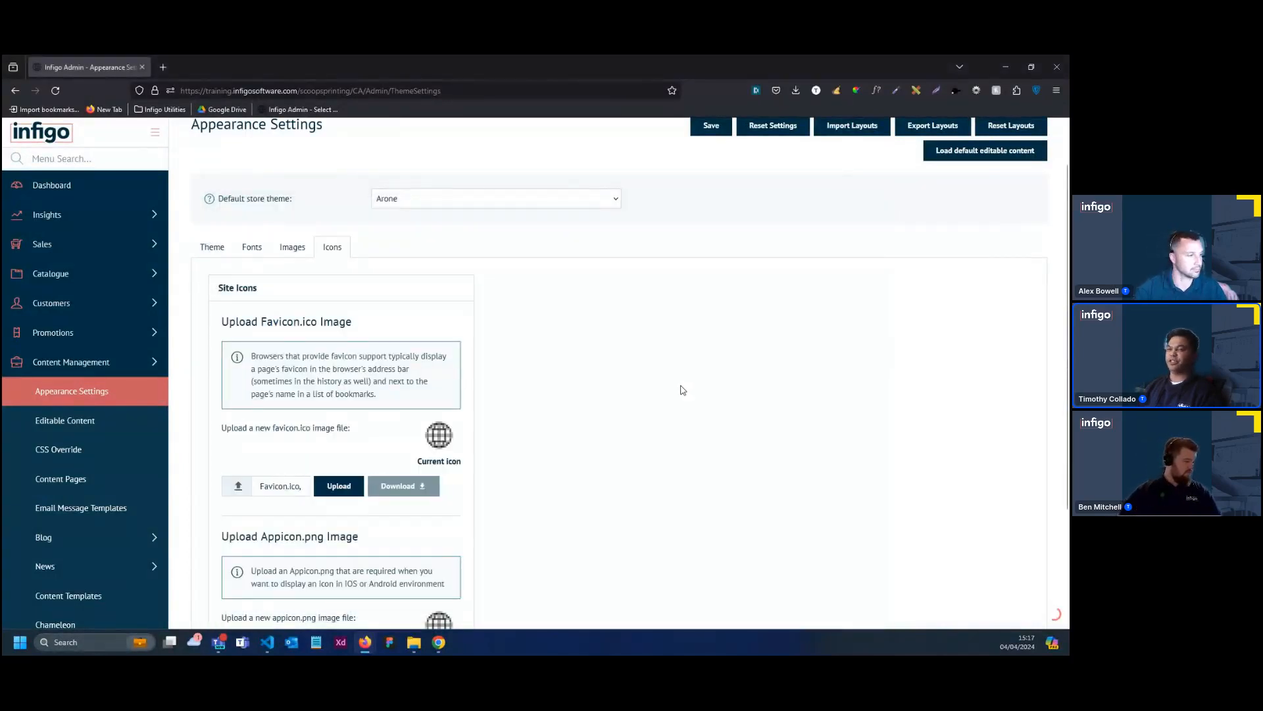
left_click(356, 487)
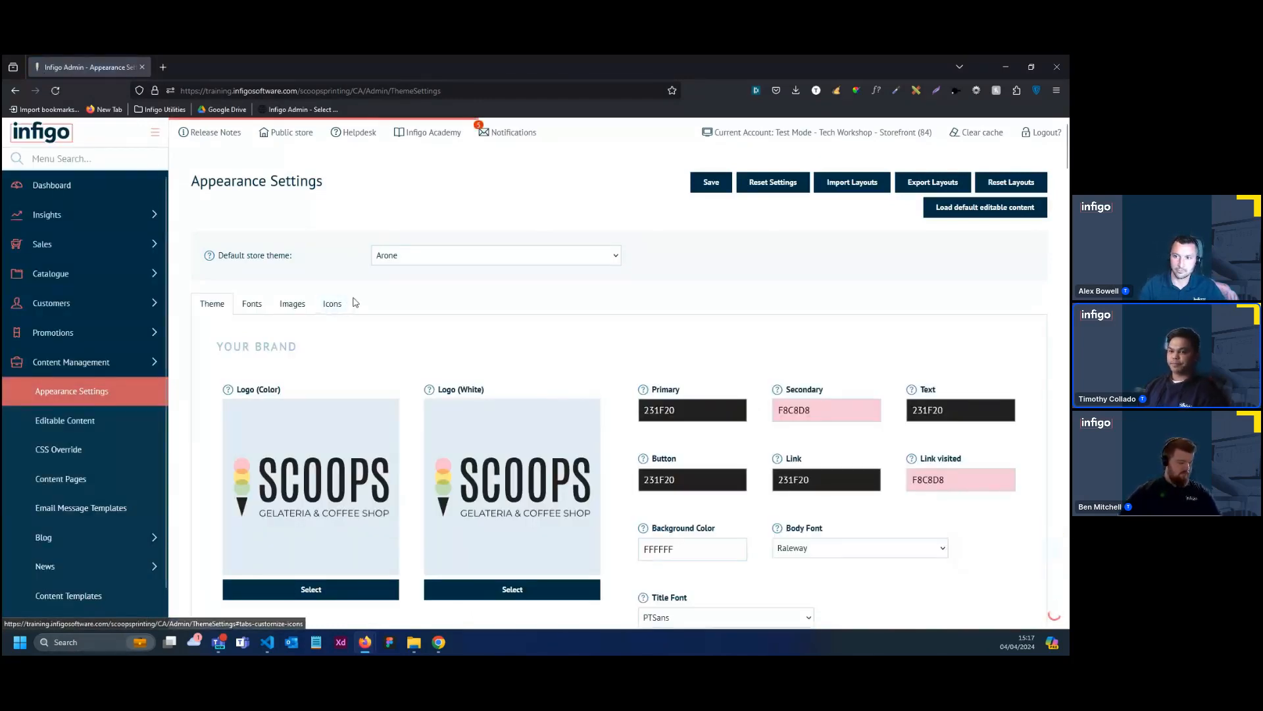
Examine the font files uploaded for the storefront theme and the font file naming standard
scroll(581, 311, "down", 1)
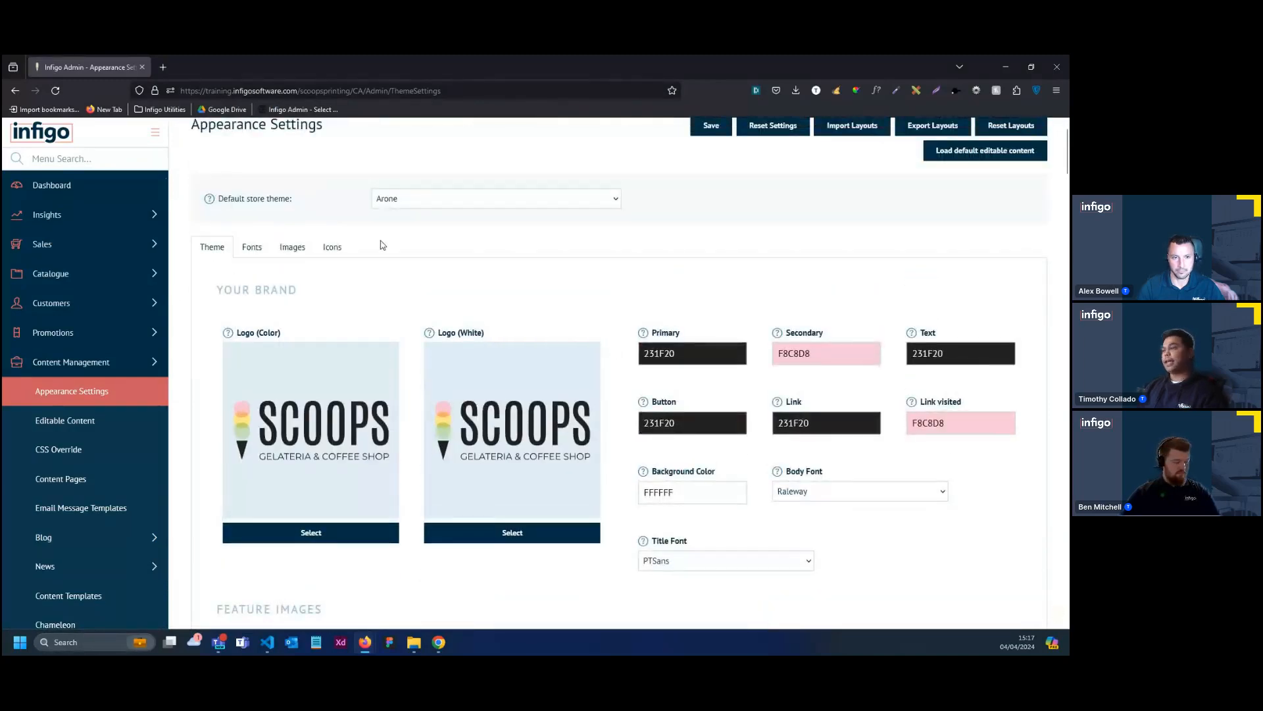
left_click(251, 248)
scroll(413, 416, "down", 2)
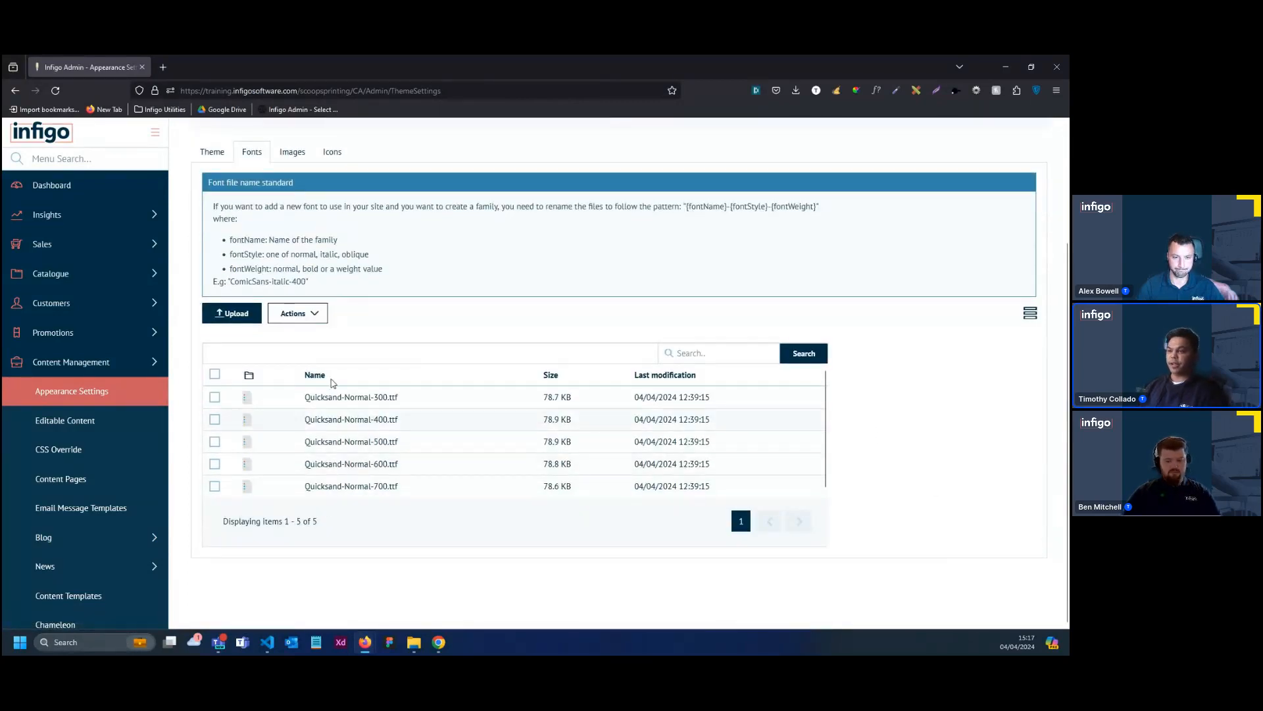
Delete all five Quicksand font files, weights 300 to 700, from the theme's uploaded fonts
left_click(214, 375)
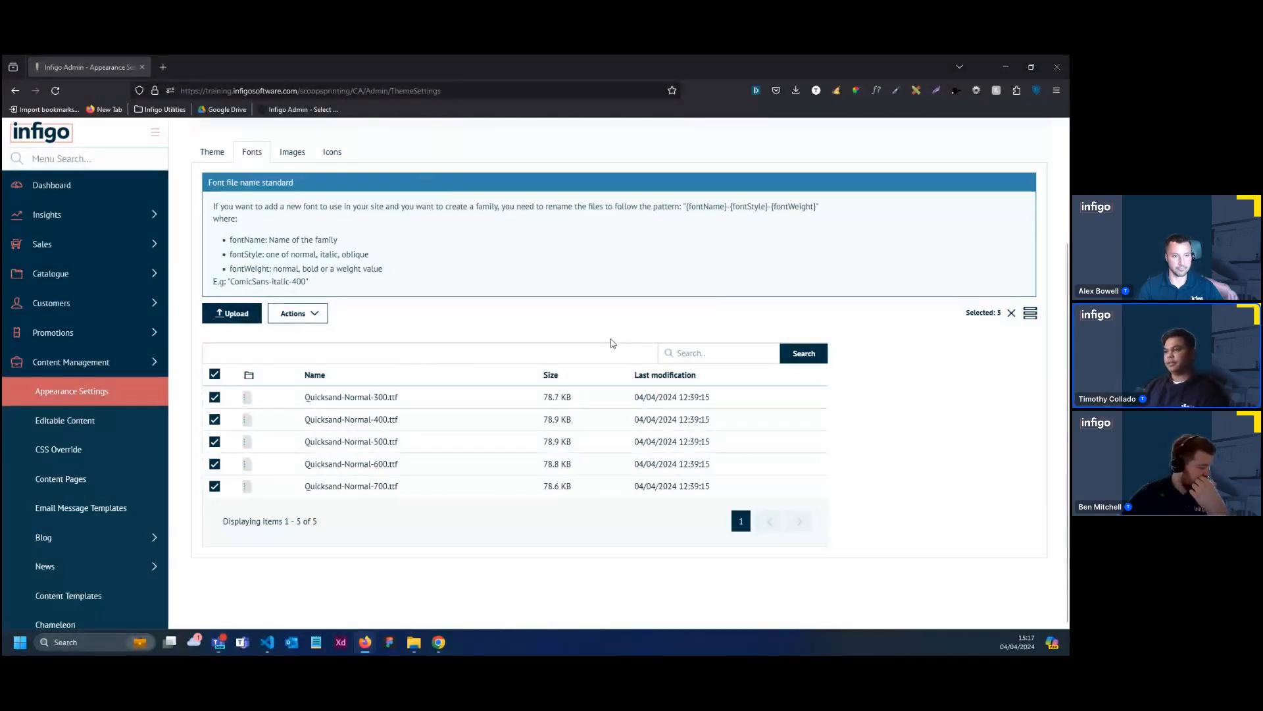
left_click(866, 205)
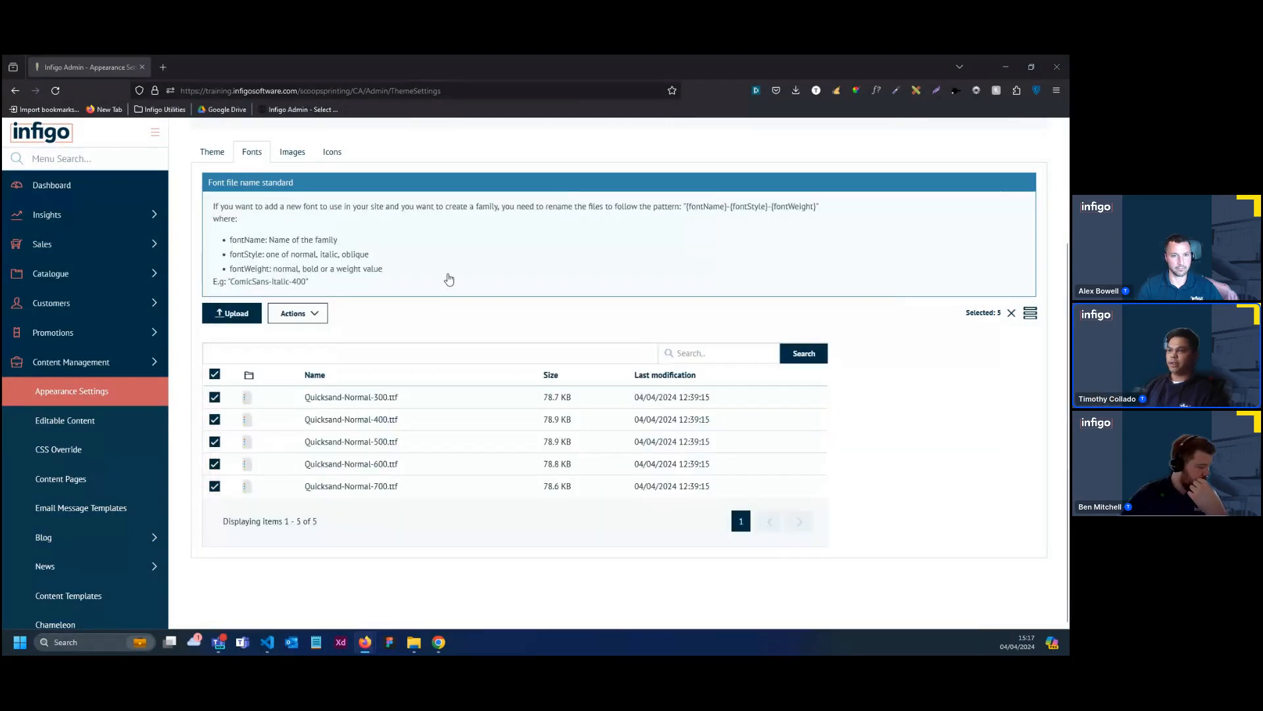
left_click(320, 317)
left_click(297, 365)
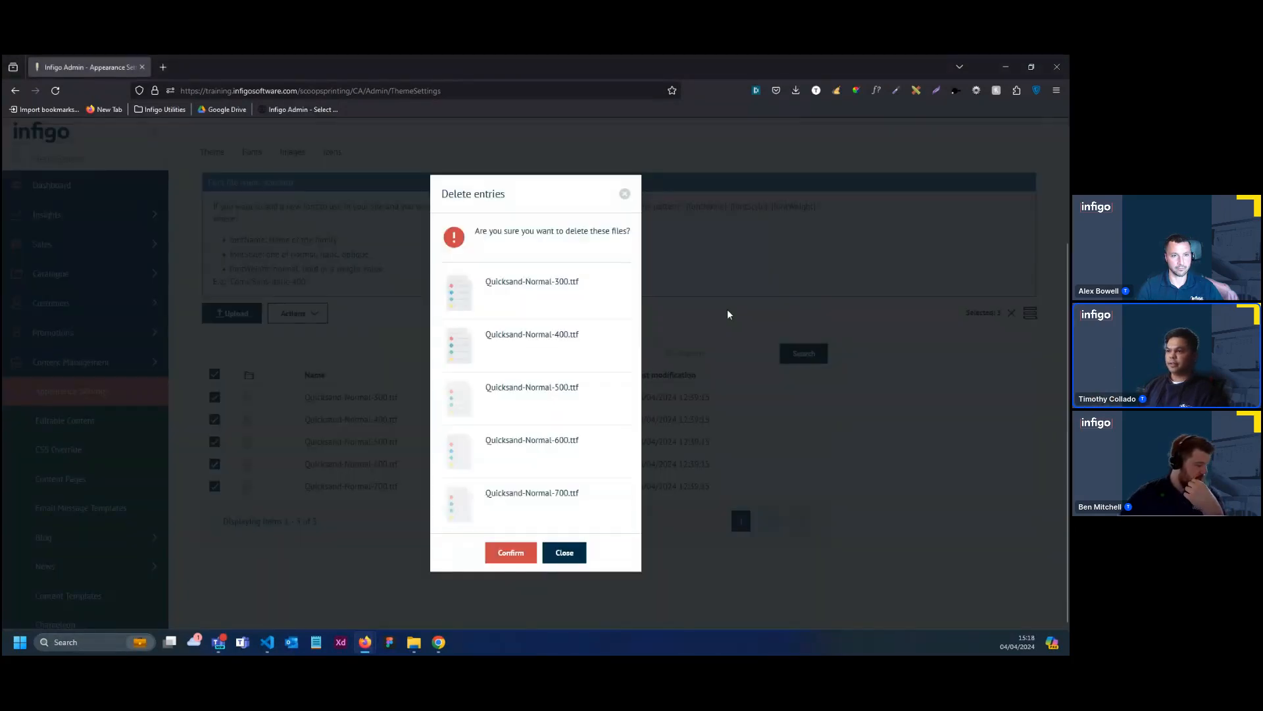
left_click(516, 553)
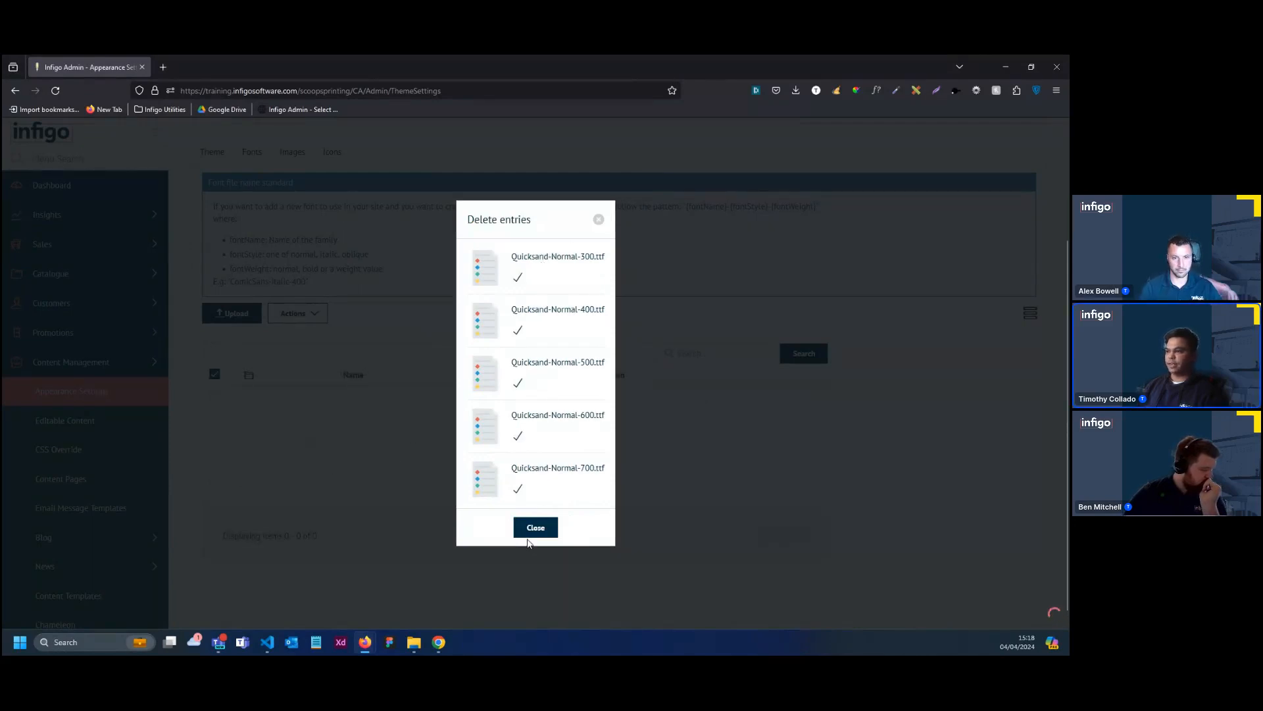
left_click(535, 528)
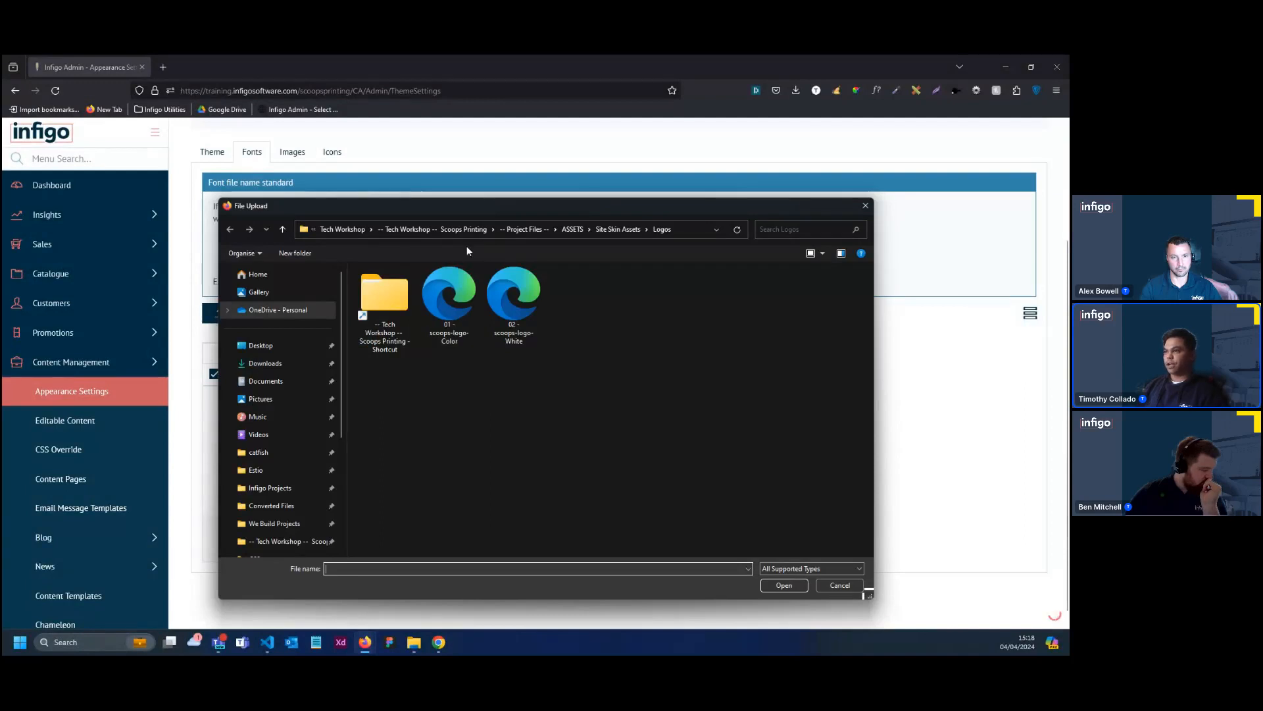
Upload the five Quicksand-Normal font files, 300 to 700, from the Quicksand folder inside the project's FONTS folder
left_click(467, 234)
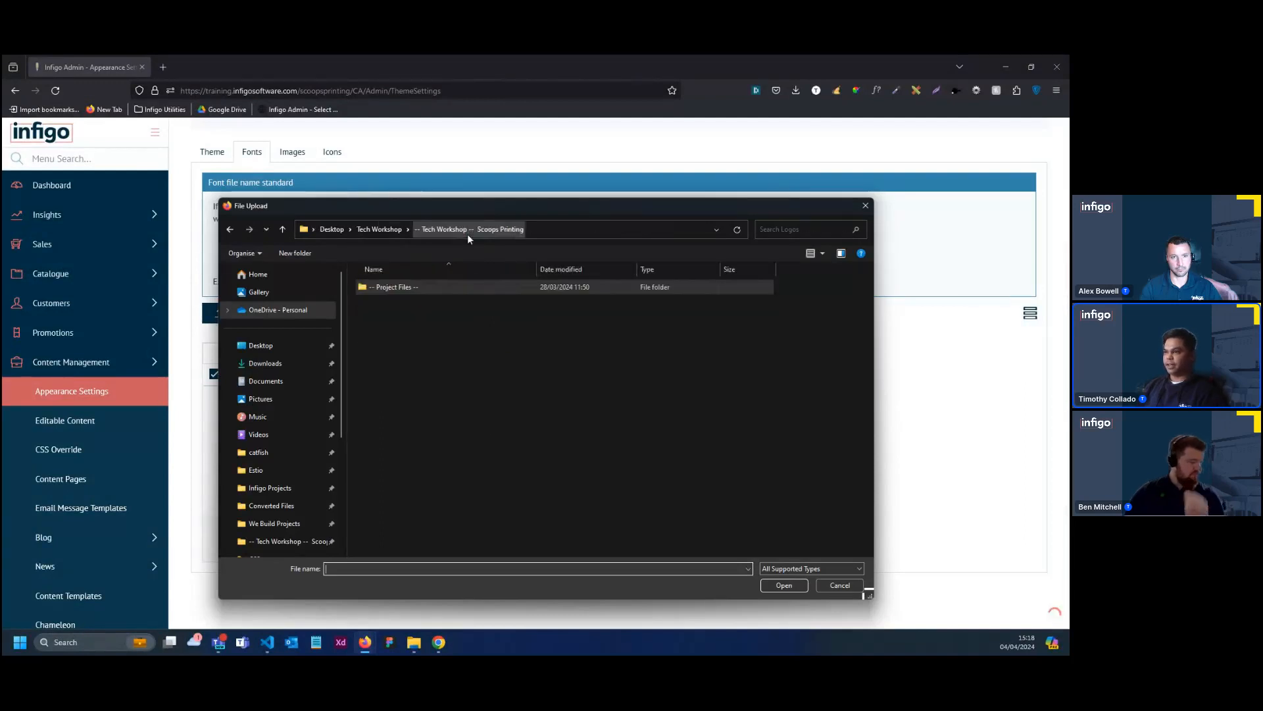
double_click(421, 283)
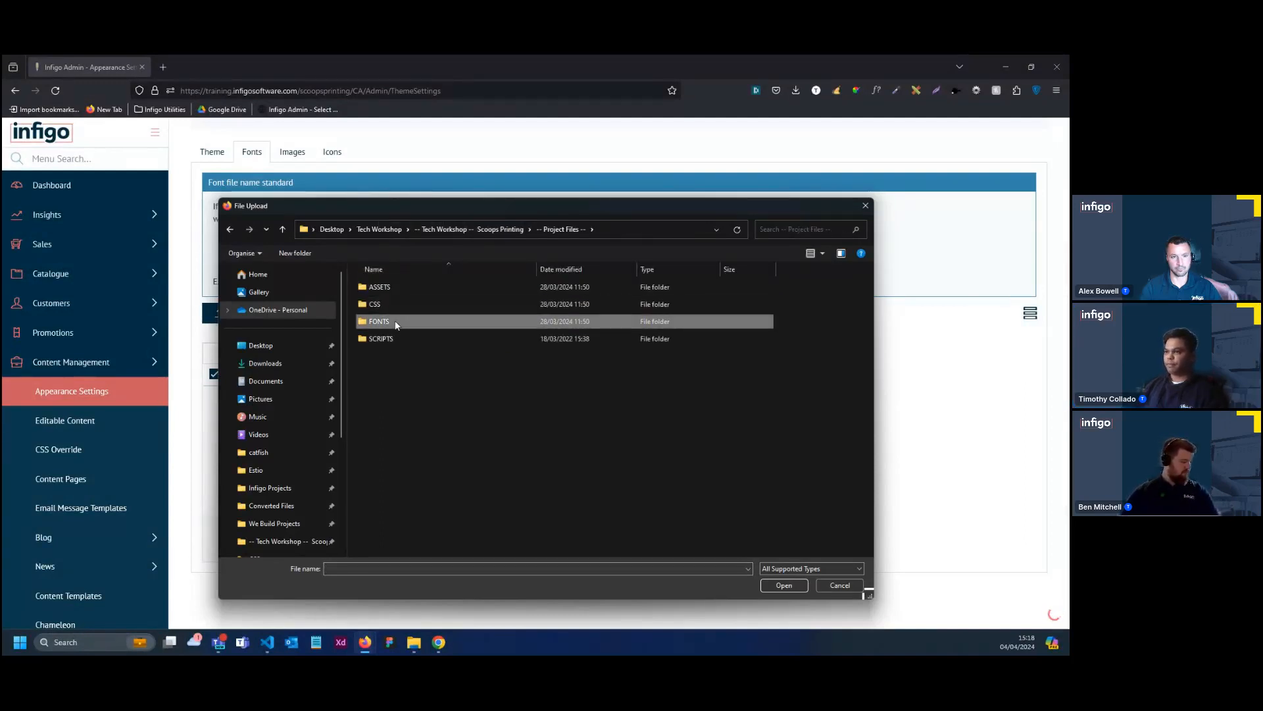
double_click(396, 322)
left_click(398, 289)
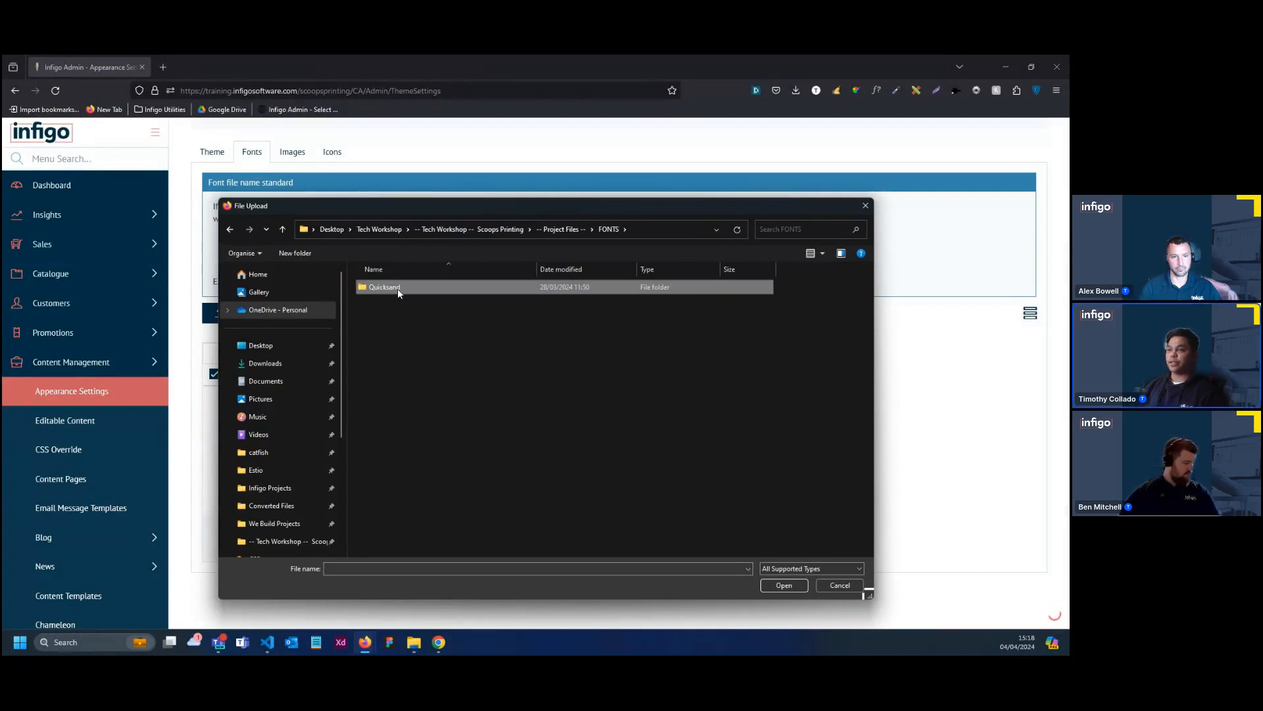
double_click(397, 288)
left_click_drag(421, 399, 425, 290)
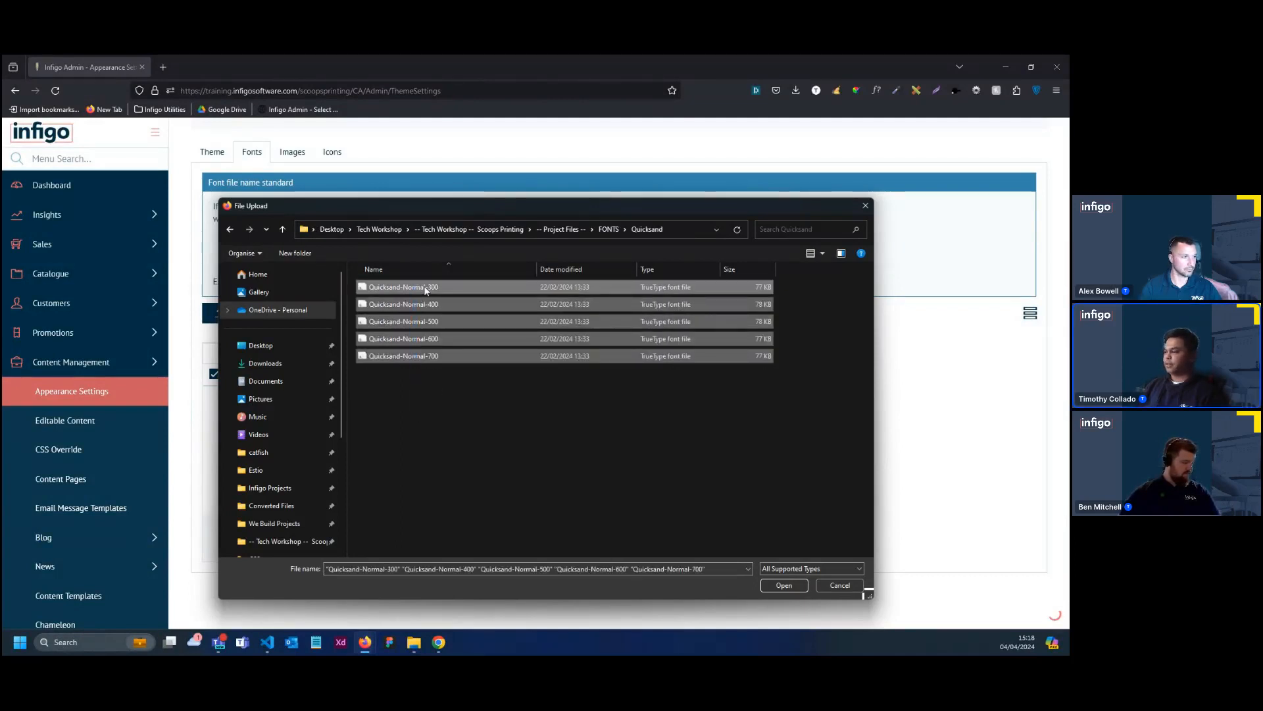
left_click(783, 585)
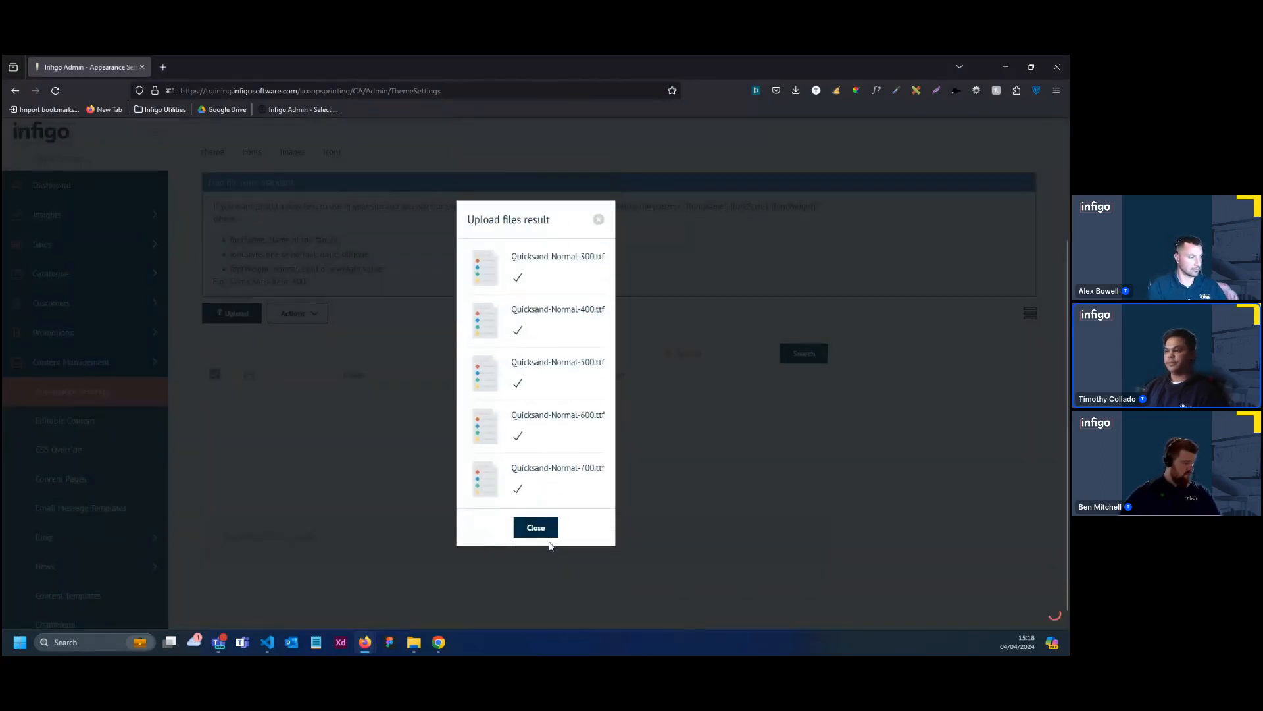
left_click(535, 527)
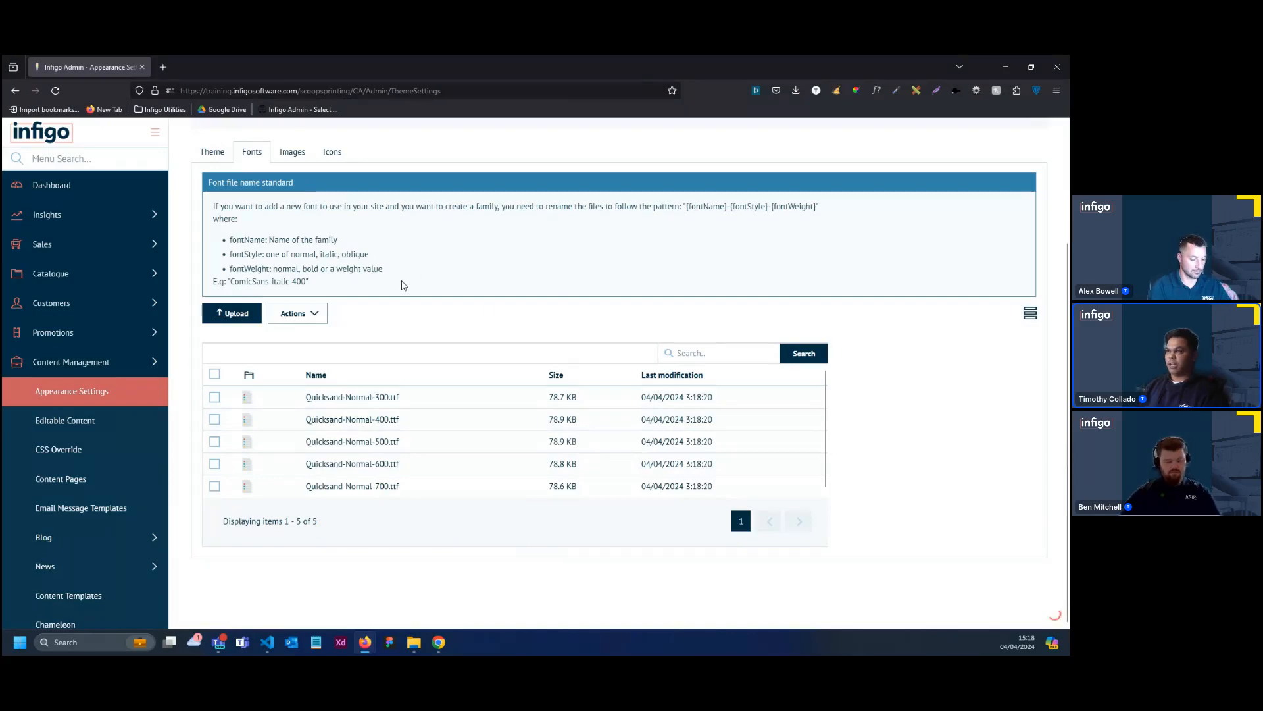
Set the theme's Body Font to Quicksand and save the appearance settings
scroll(369, 316, "up", 3)
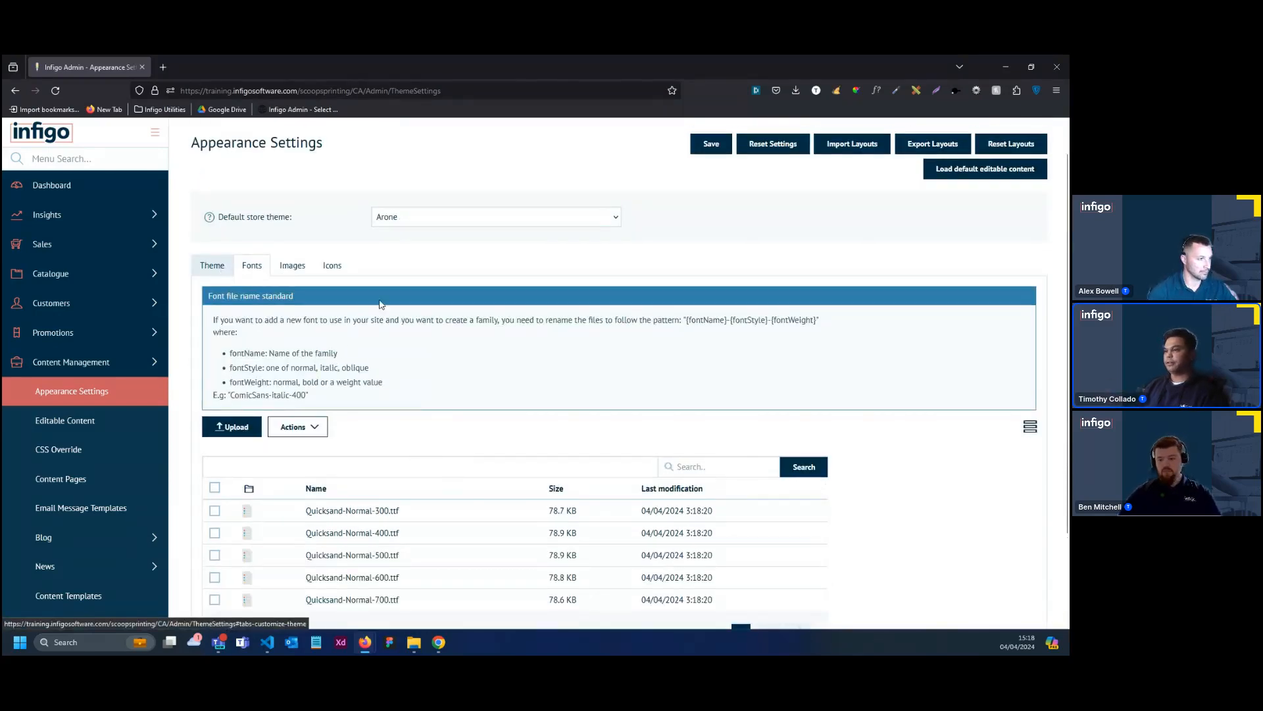
left_click(212, 265)
scroll(612, 424, "down", 2)
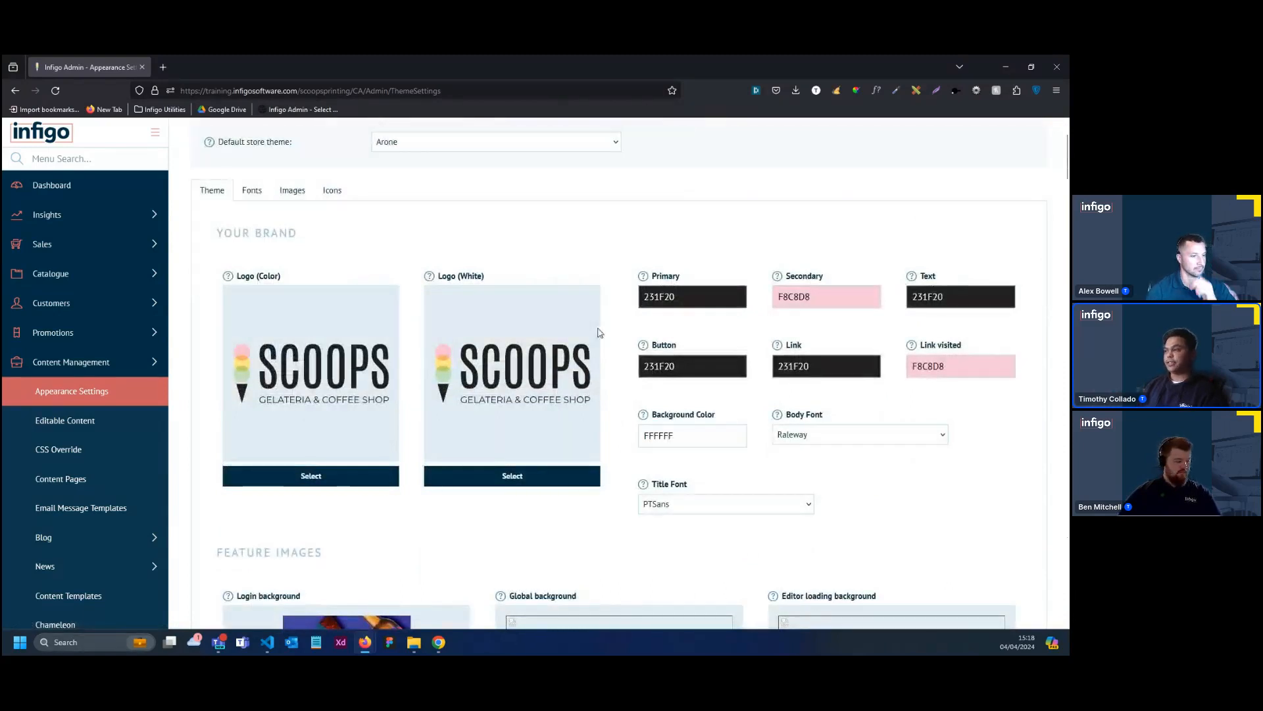
left_click(813, 444)
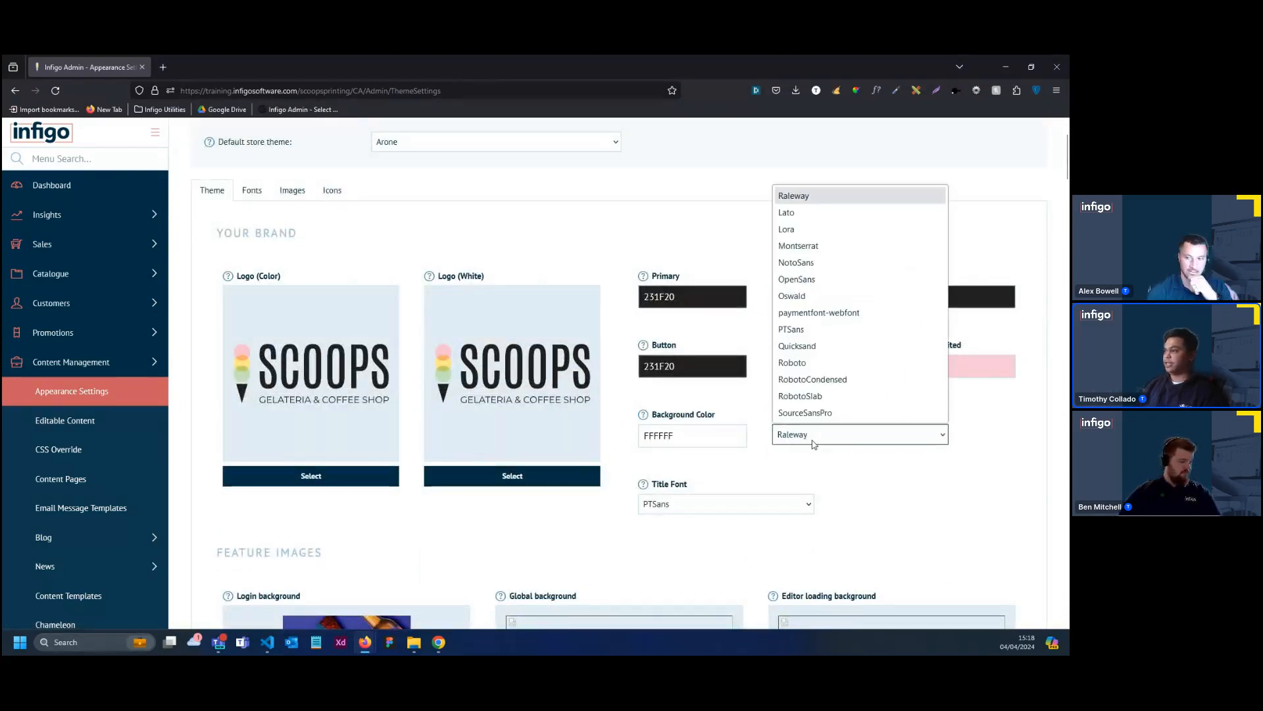
left_click(812, 344)
scroll(856, 462, "up", 2)
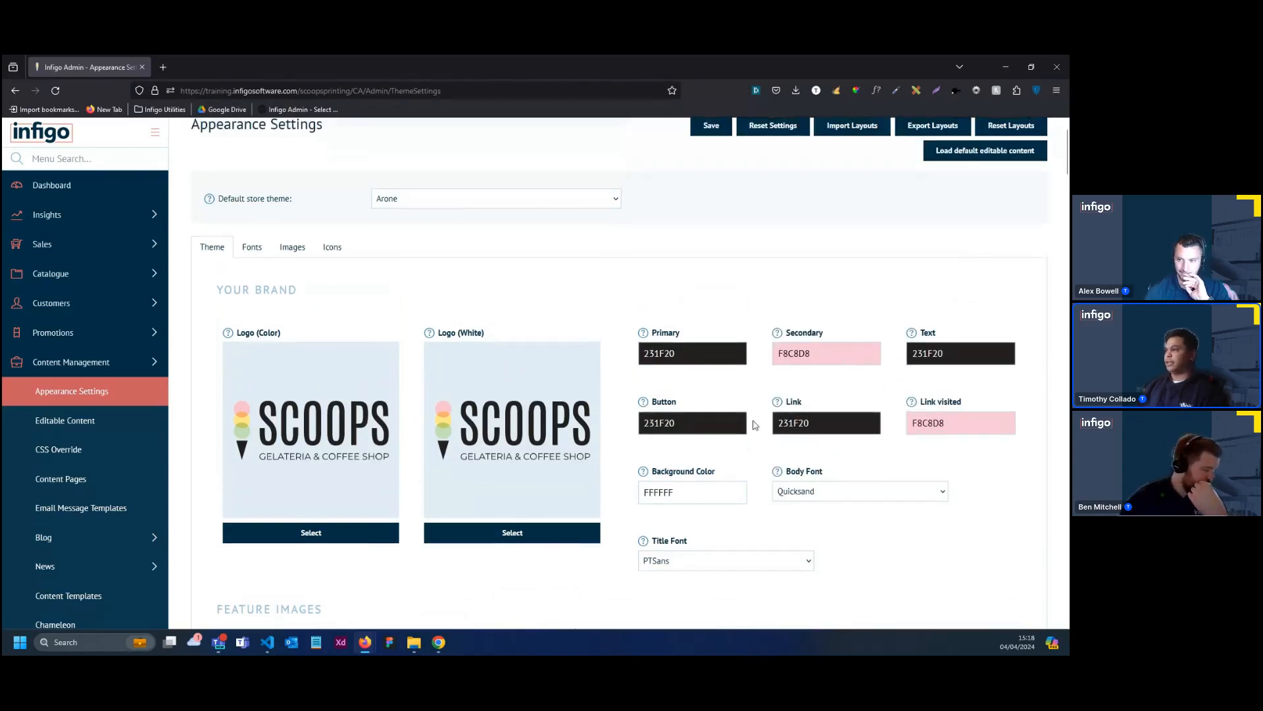
left_click(710, 183)
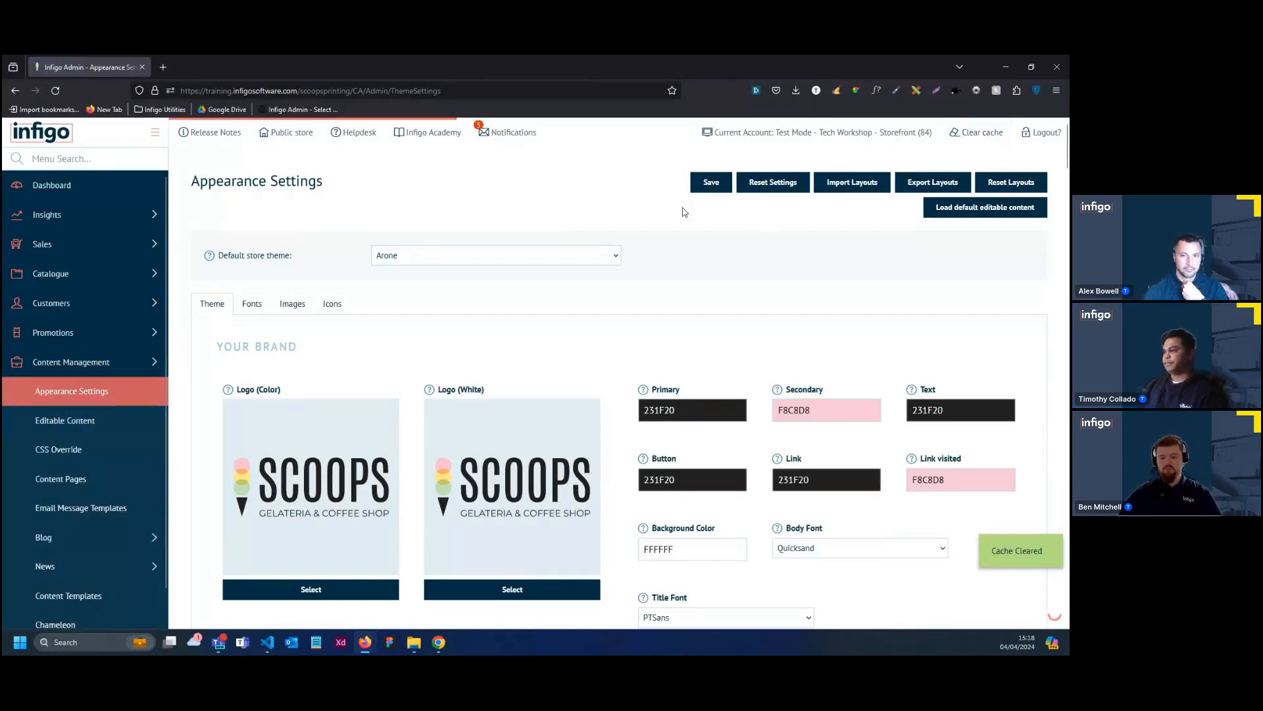
Choose the ice cream bowl image with colourful sprinkles as the Login background feature image
scroll(681, 211, "down", 3)
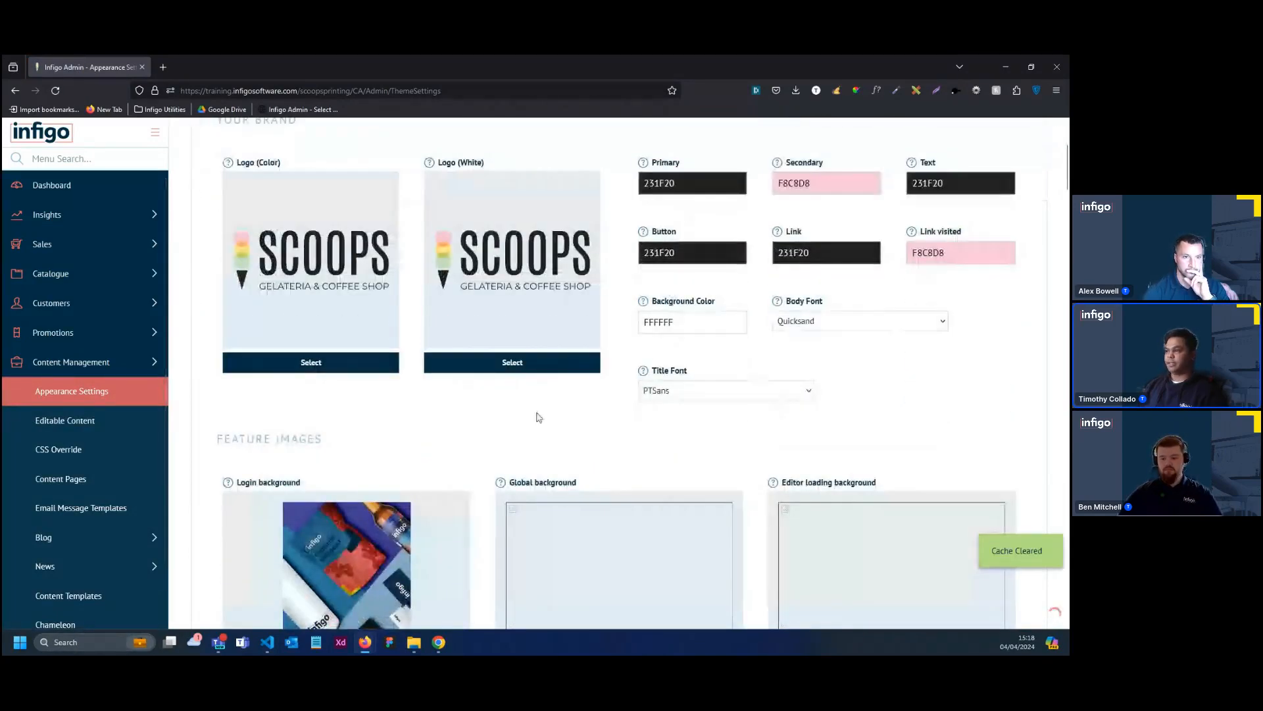
scroll(646, 409, "down", 3)
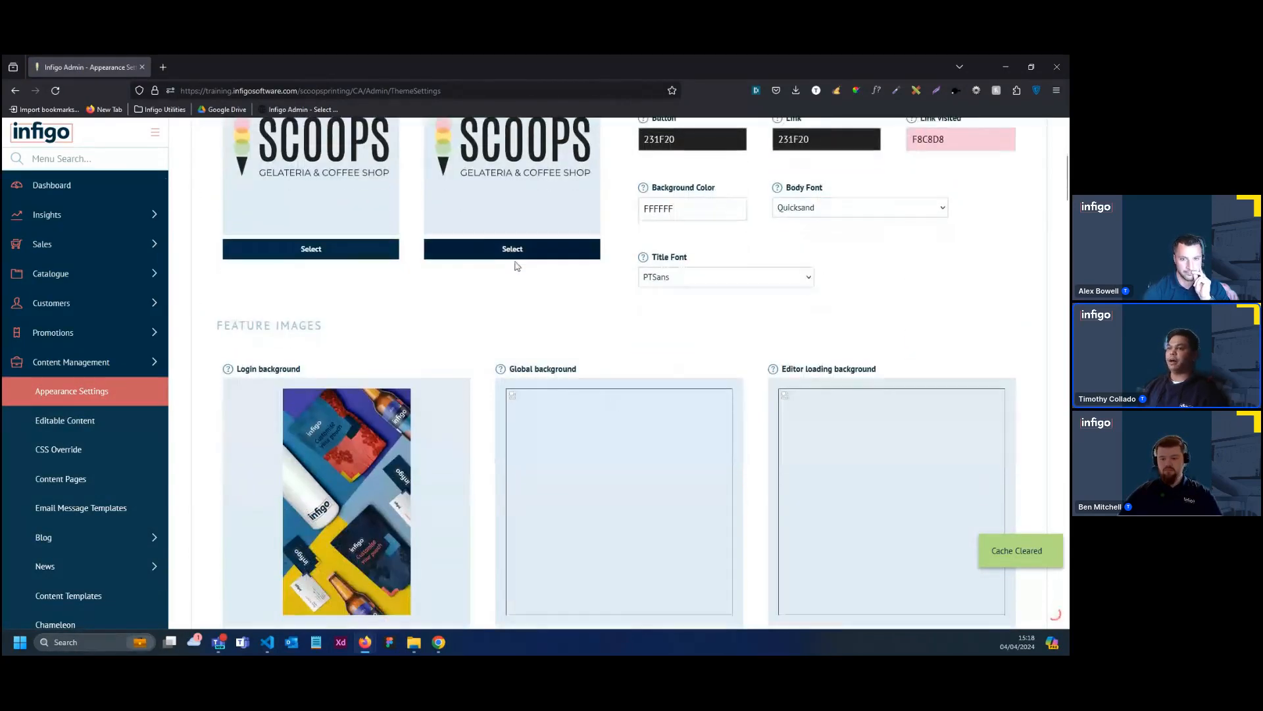
scroll(372, 275, "down", 1)
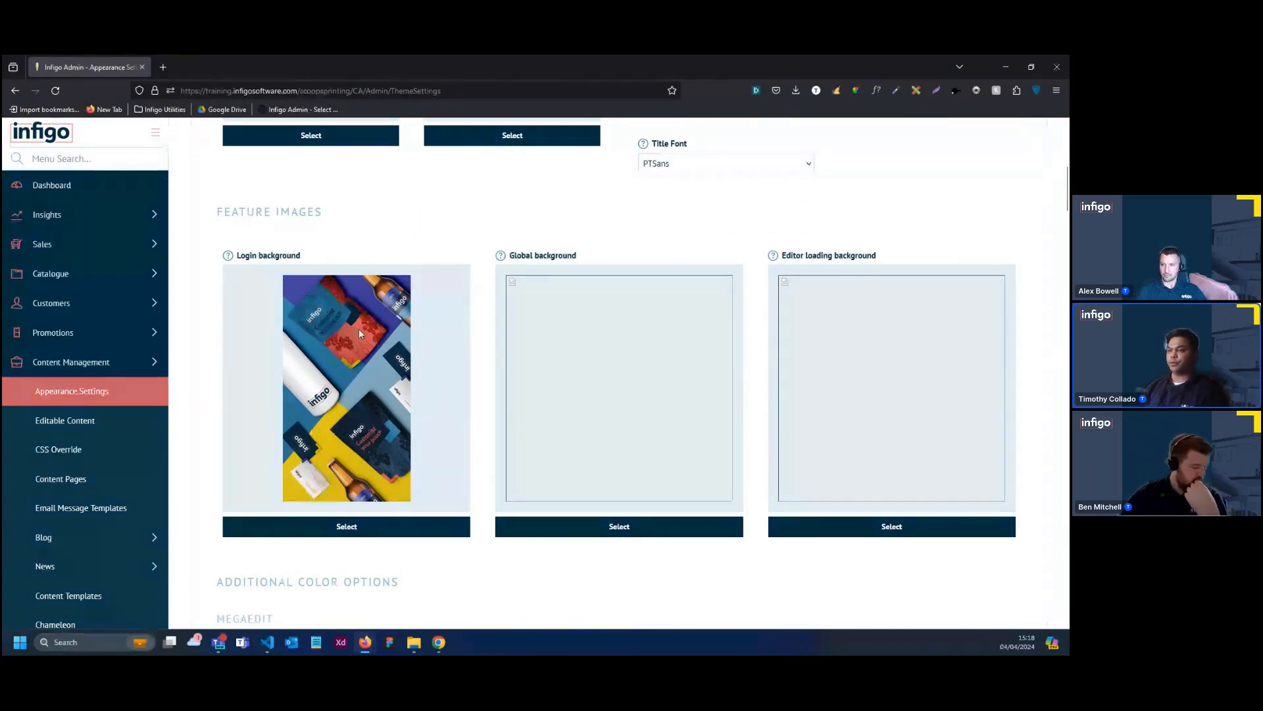
scroll(376, 346, "down", 1)
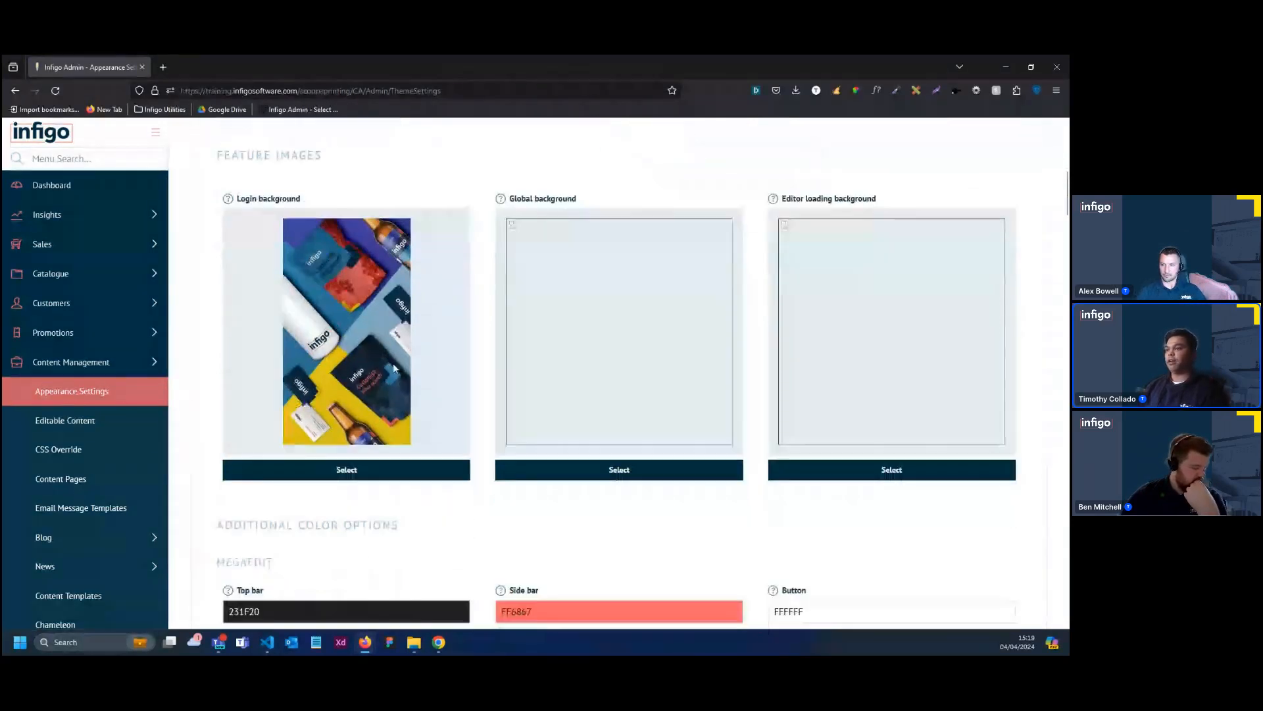
left_click(413, 469)
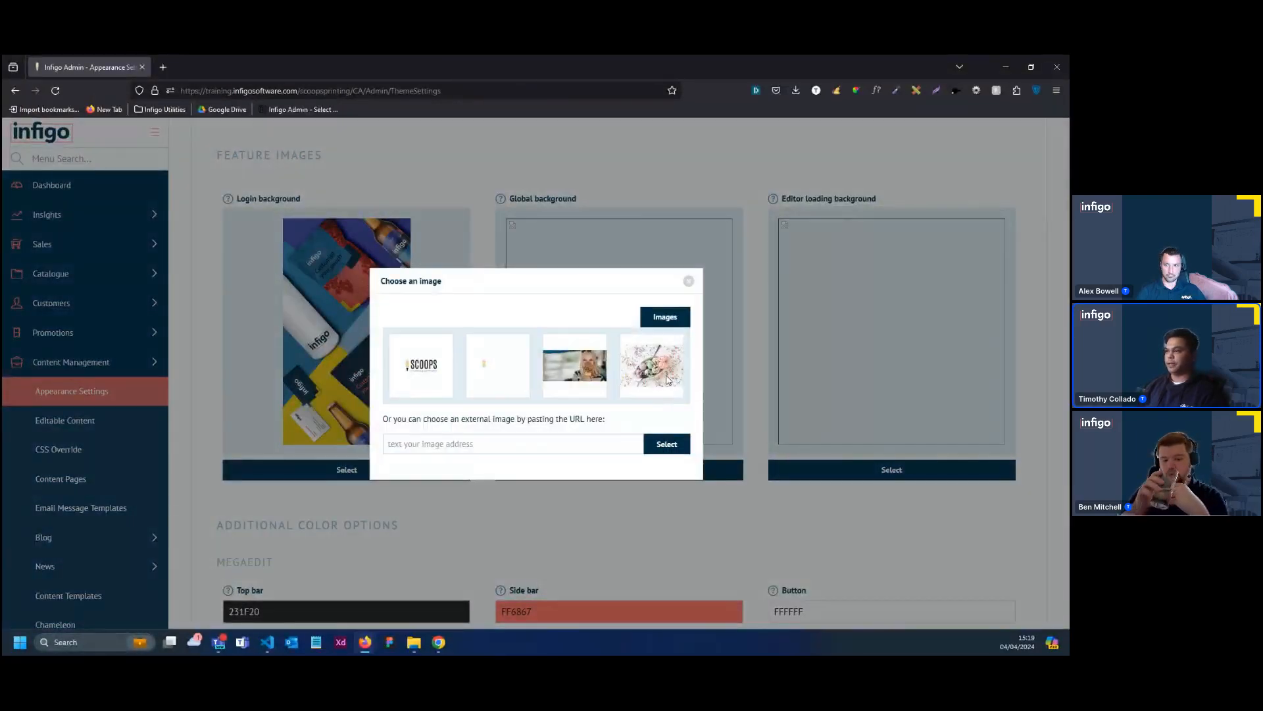
left_click(654, 380)
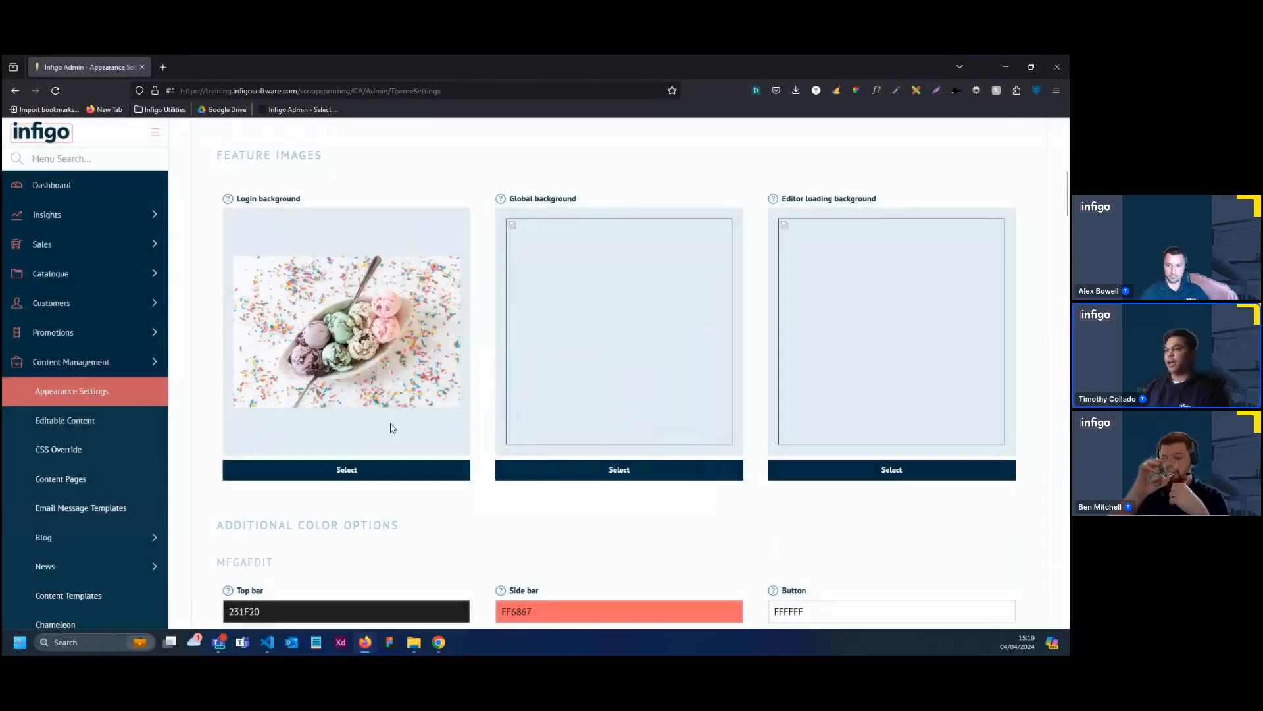
Review the feature images and additional color options, and copy the brand's Secondary color value F8C8D8
scroll(490, 296, "up", 1)
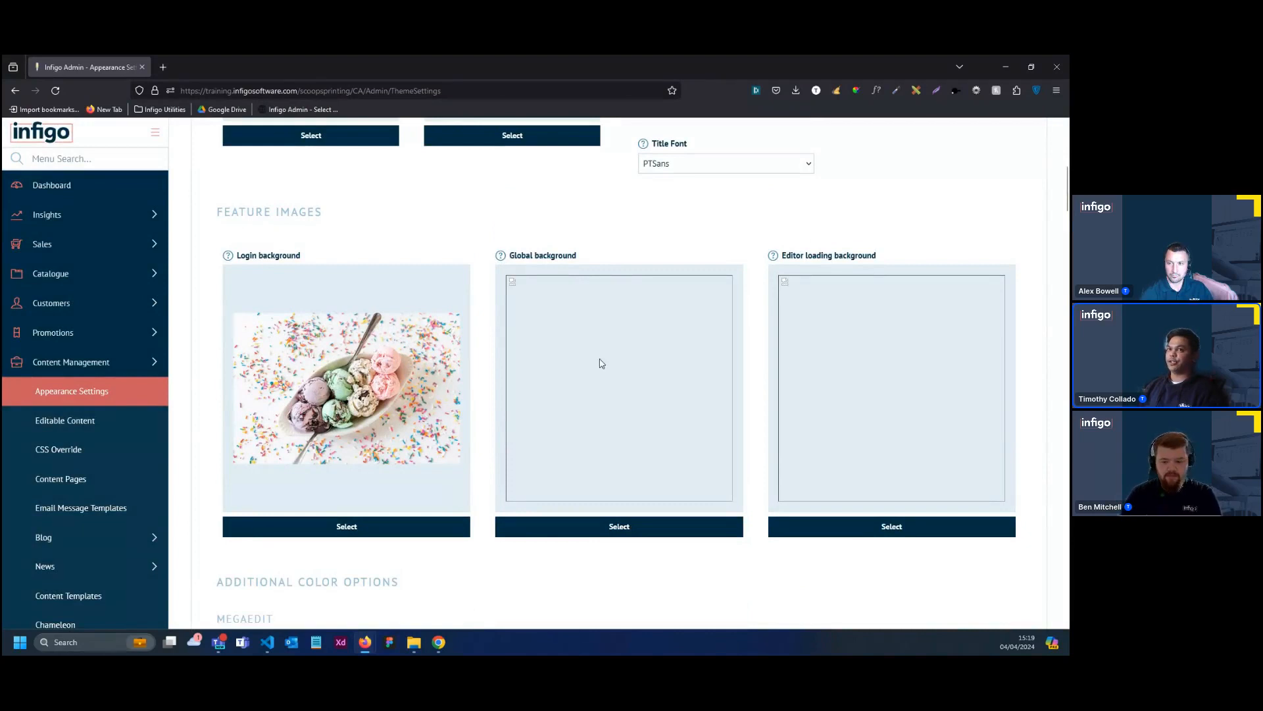
scroll(629, 356, "up", 2)
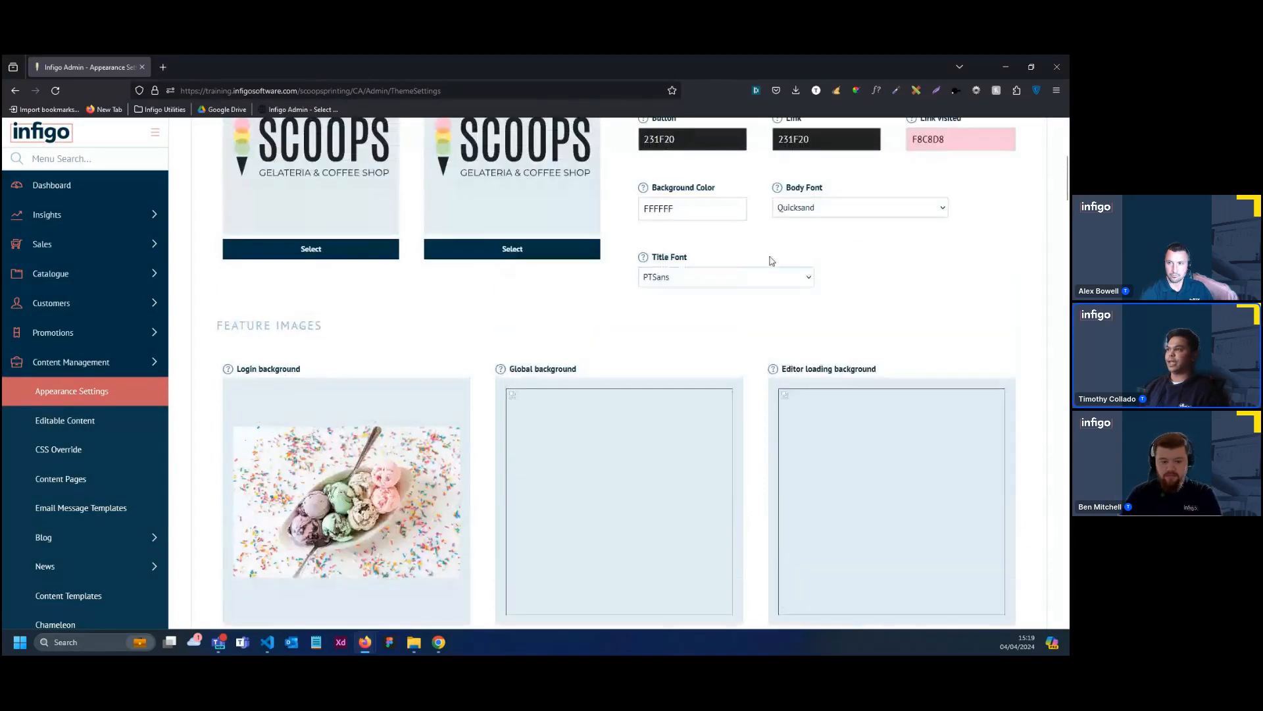
scroll(630, 408, "down", 1)
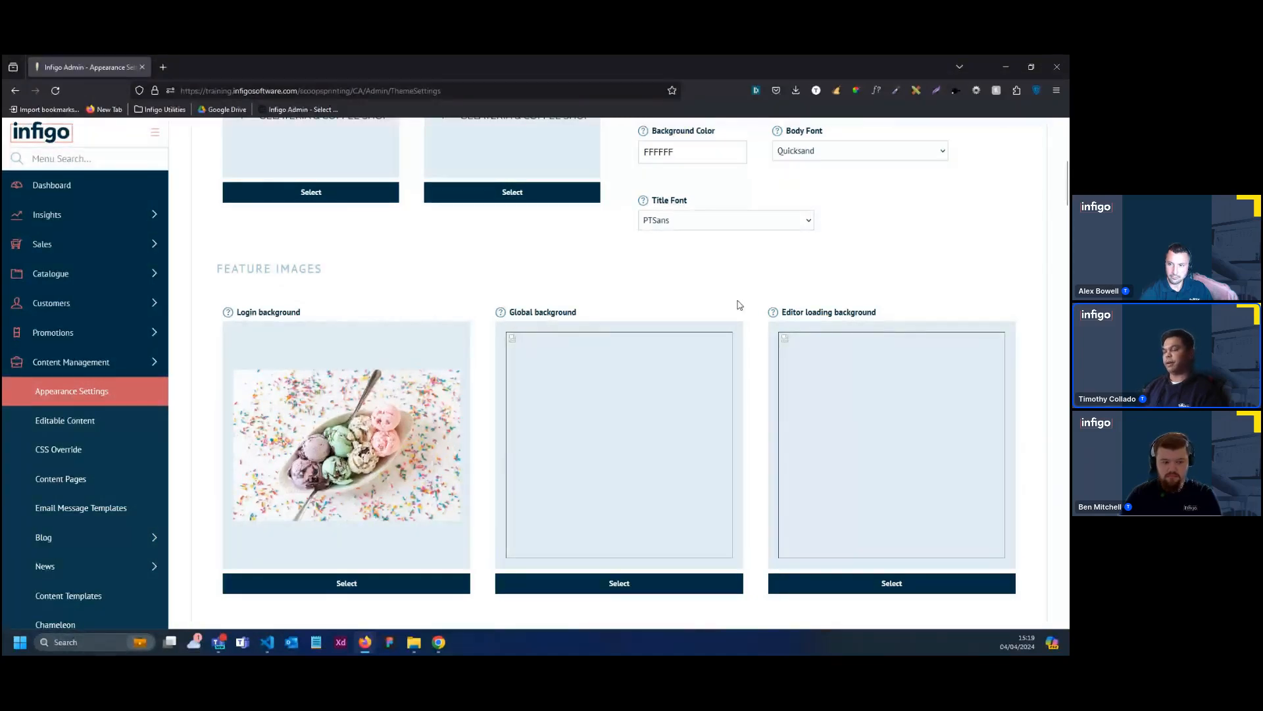
scroll(720, 393, "down", 2)
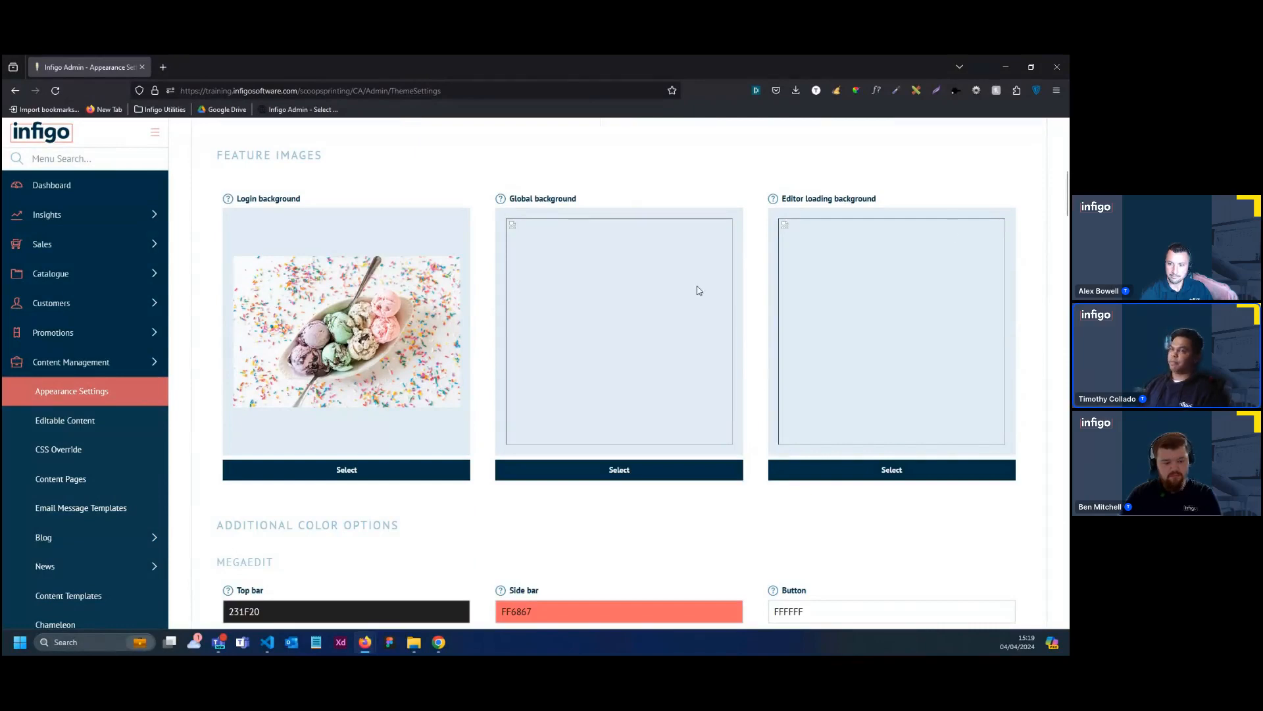
scroll(849, 298, "down", 5)
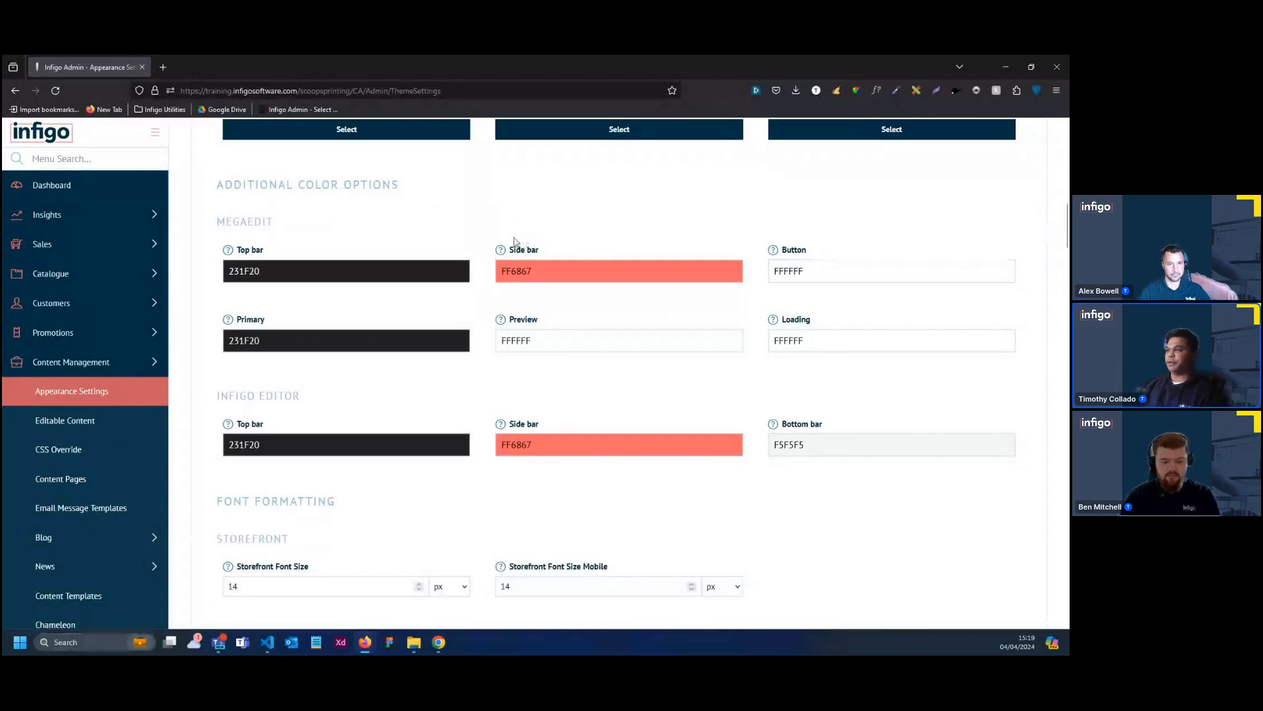
scroll(772, 205, "up", 6)
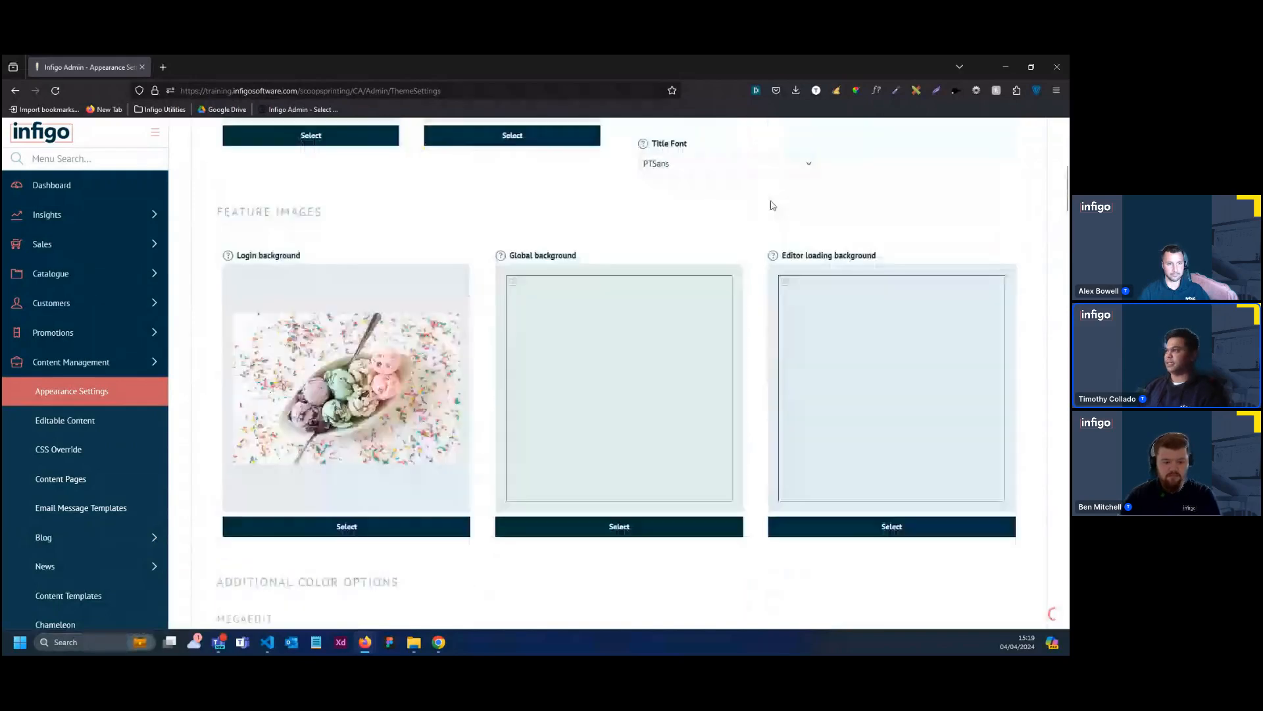
scroll(772, 206, "up", 4)
left_click(814, 241)
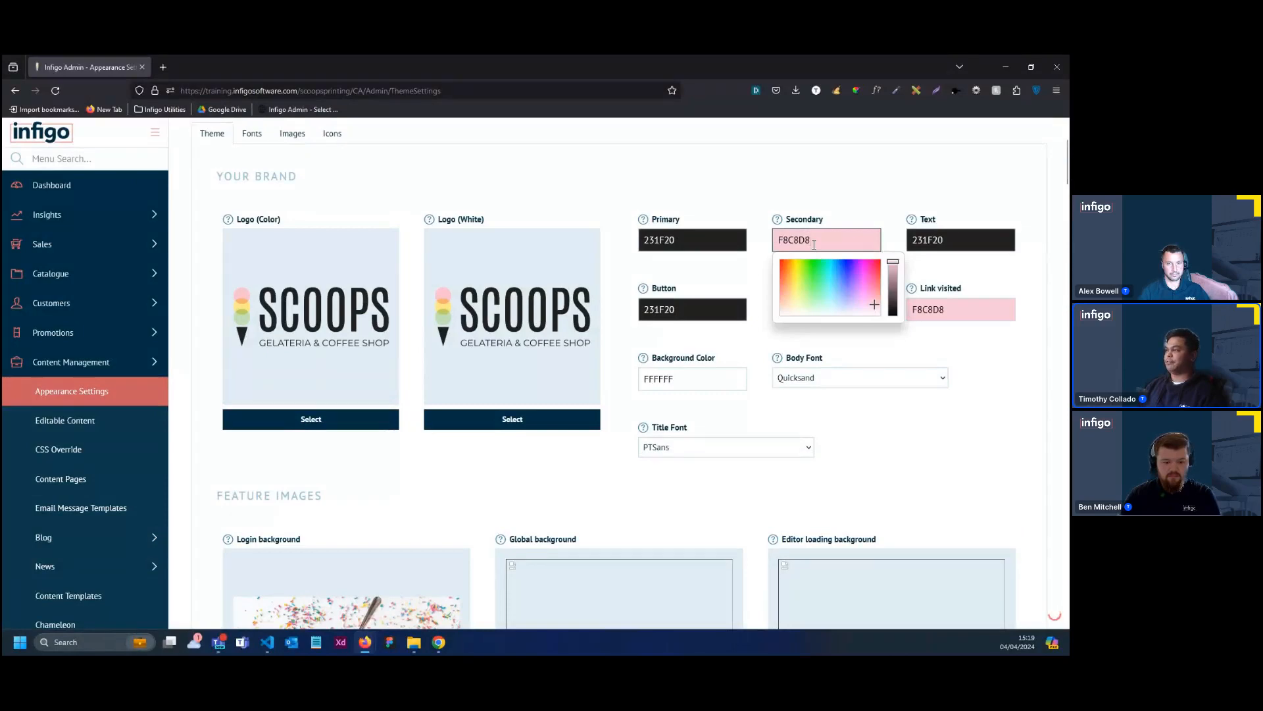
left_click_drag(814, 244, 774, 241)
key("ctrl+c")
left_click(753, 212)
left_click(589, 396)
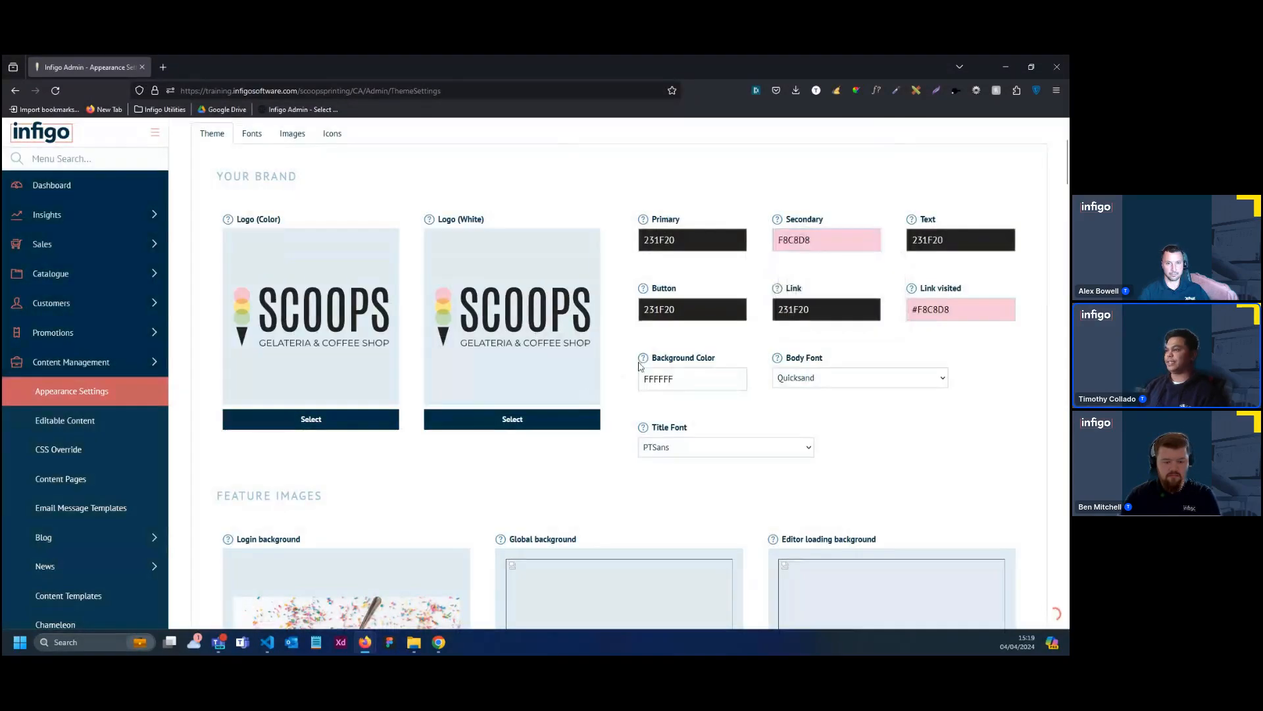
Set the Side bar color to F8C8D8 for both MegaEdit and the Infigo Editor
scroll(642, 366, "down", 8)
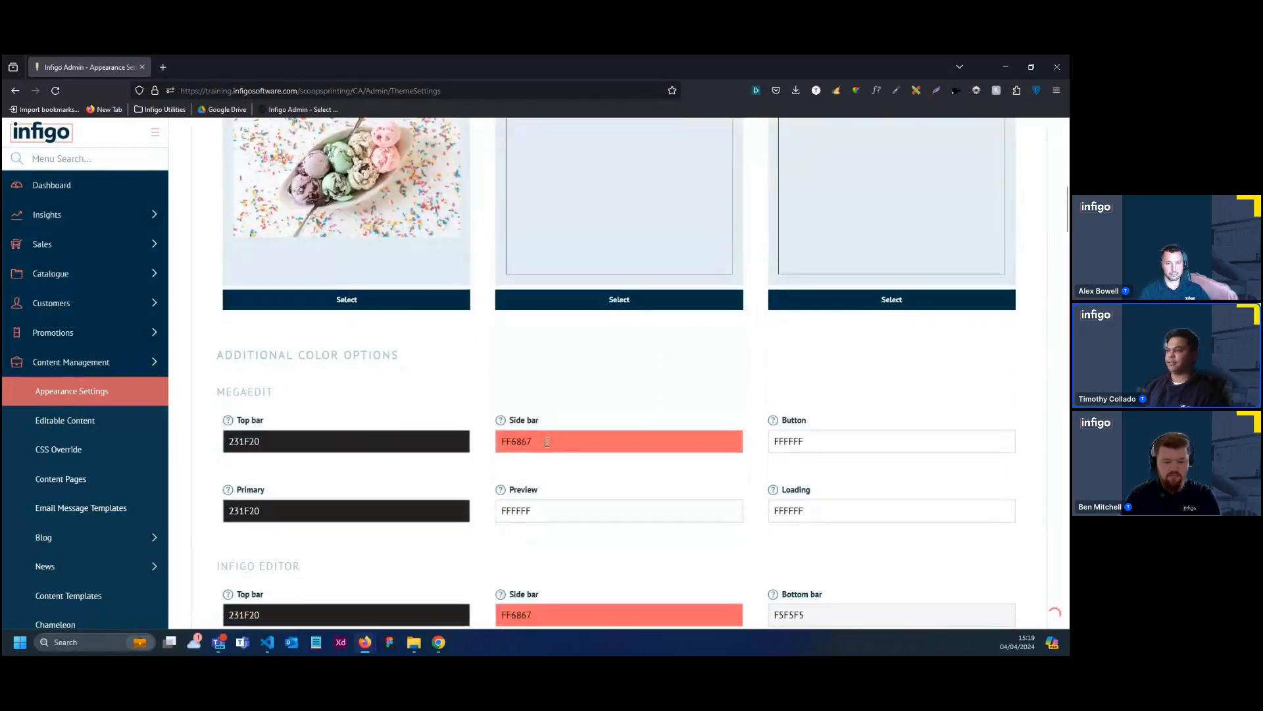
double_click(547, 441)
key("ctrl+v")
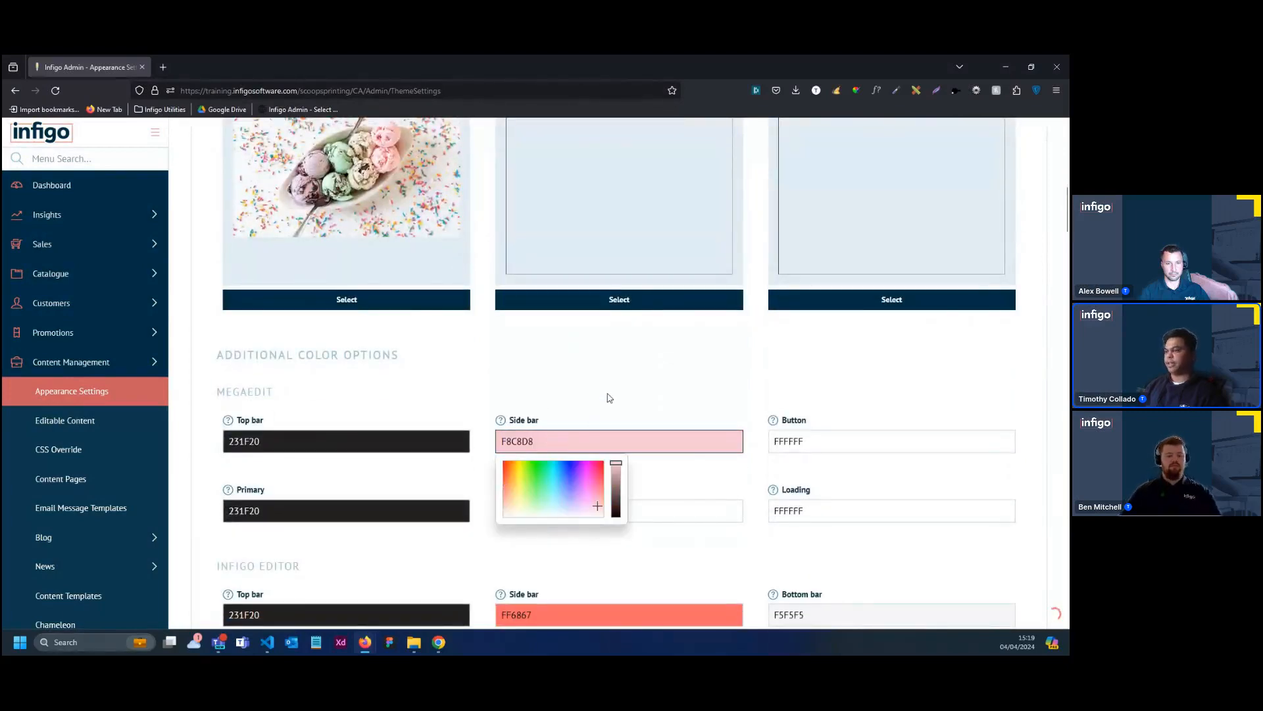
left_click(608, 396)
left_click(590, 396)
Set the Storefront Font Size to 16 px in the Font Formatting section
scroll(598, 391, "down", 8)
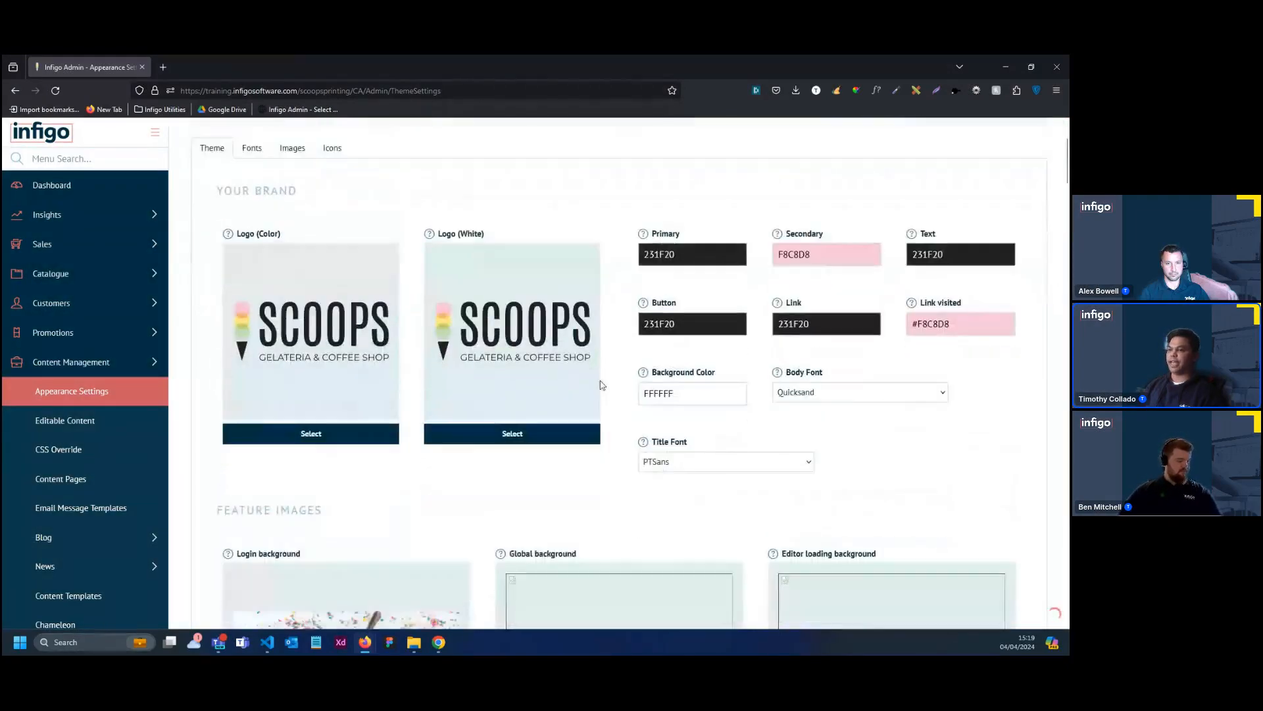
scroll(599, 388, "down", 4)
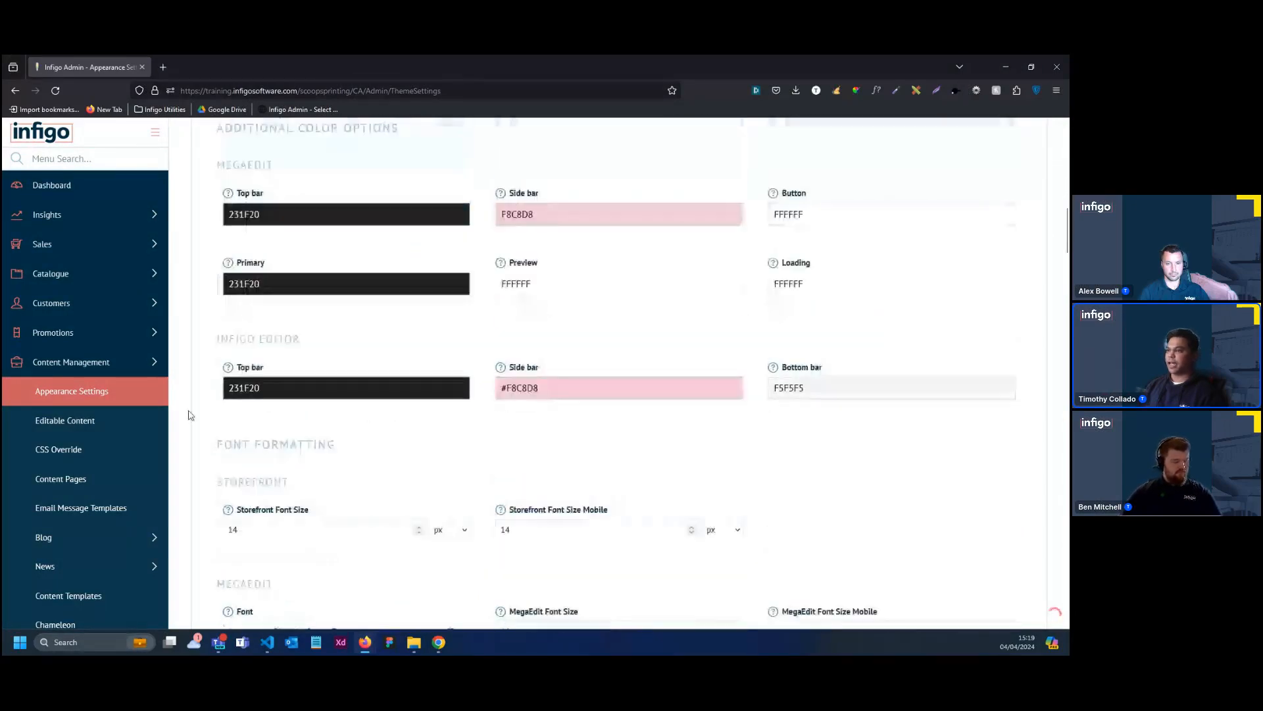
scroll(573, 362, "down", 3)
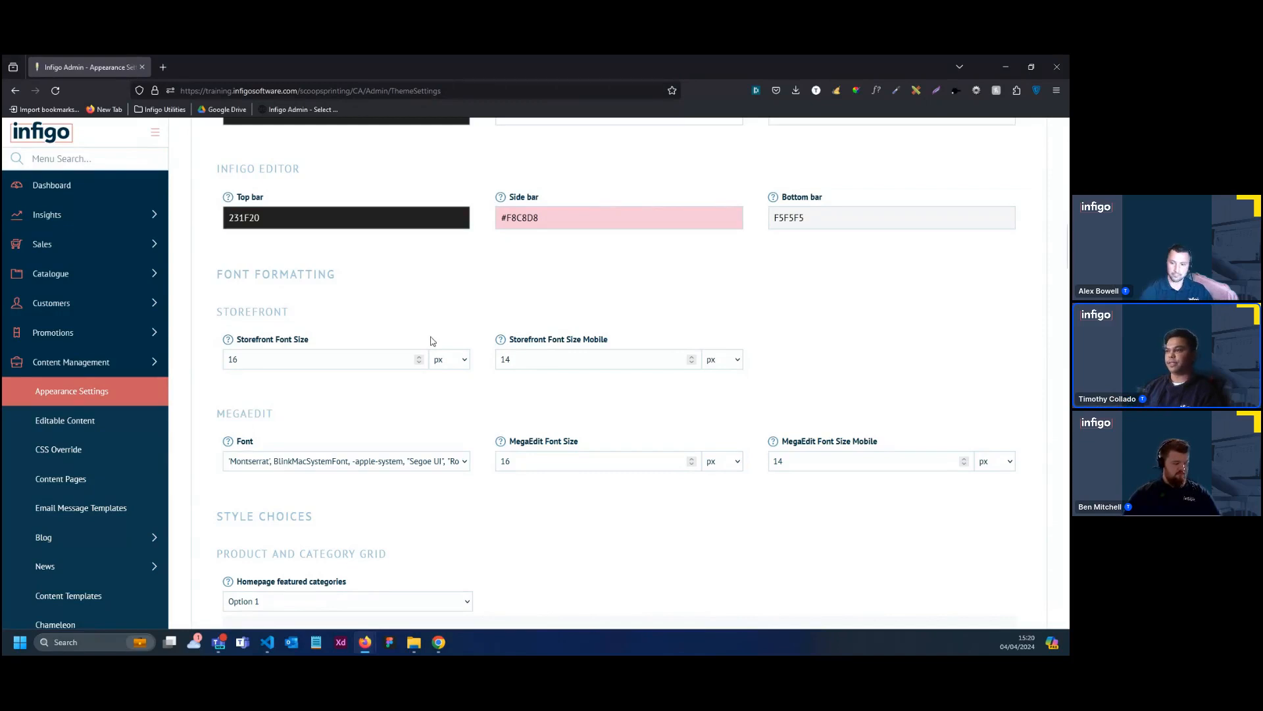
Set the MegaEdit font to Quicksand in the Font Formatting section
scroll(440, 316, "down", 1)
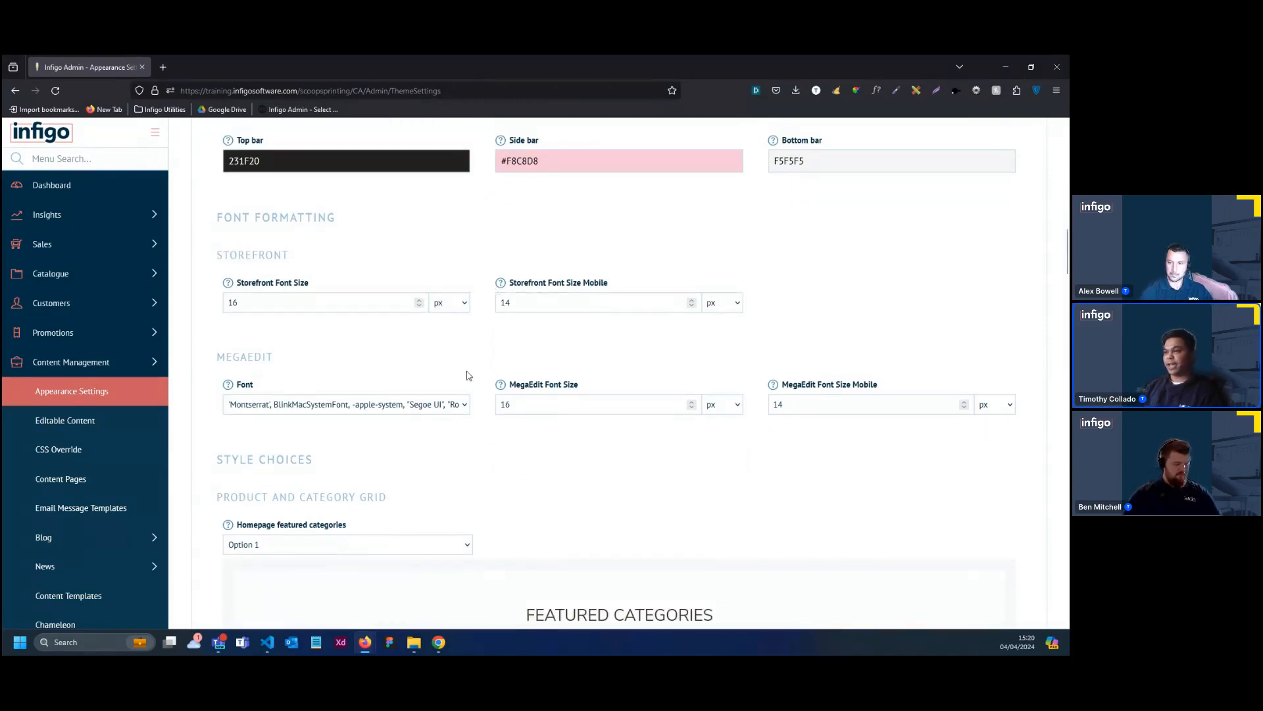
left_click(464, 400)
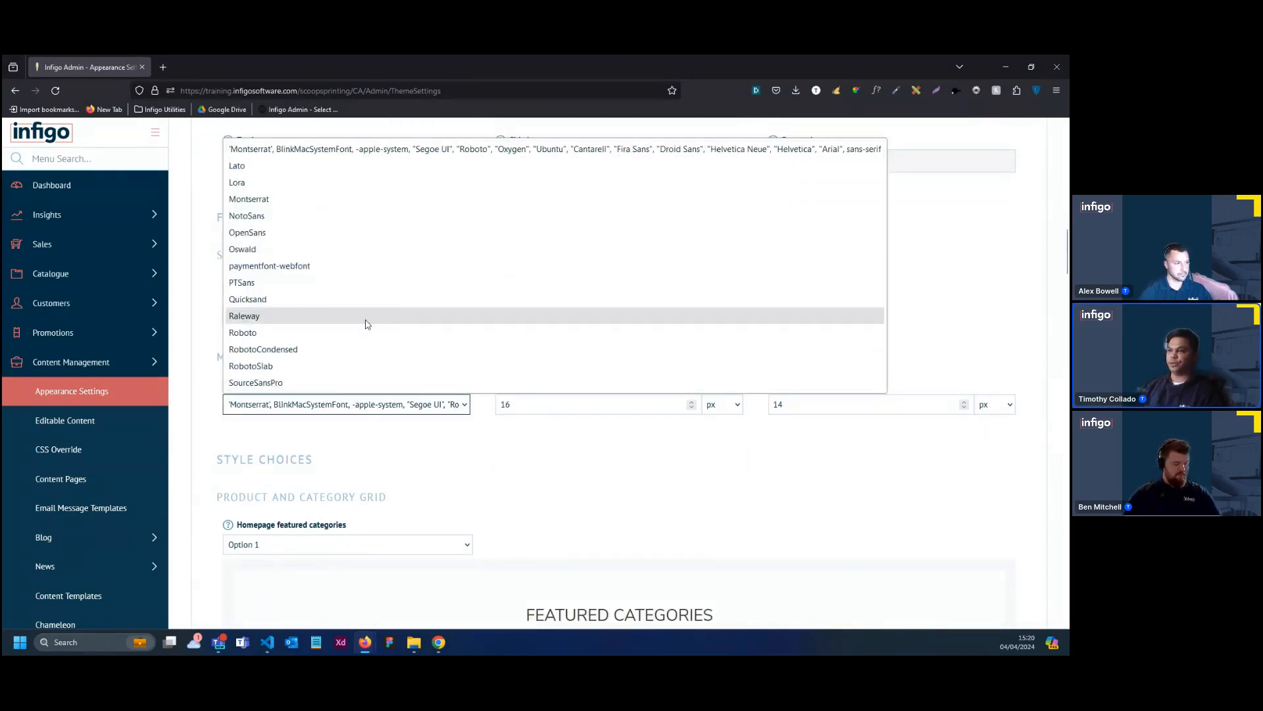
left_click(325, 307)
scroll(511, 346, "down", 1)
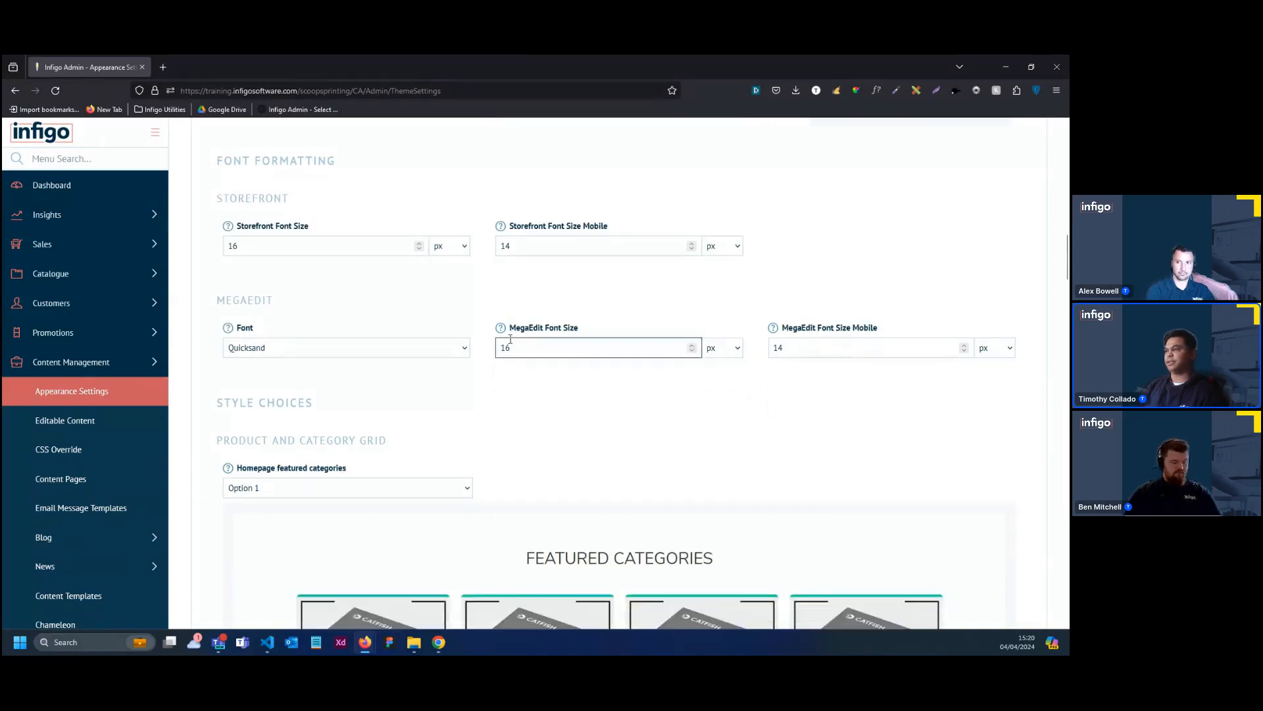
Examine the Style Choices previews for homepage featured categories, featured products, global products and the basket page
scroll(571, 413, "down", 3)
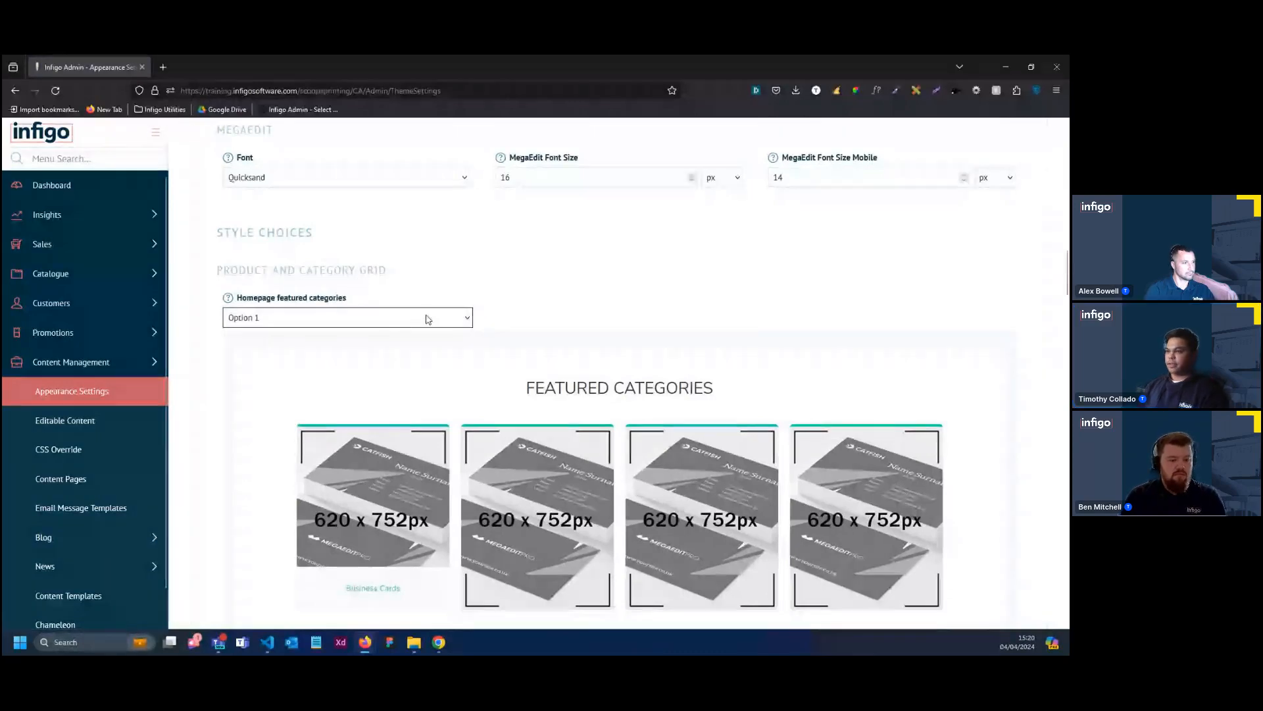
scroll(408, 321, "up", 1)
scroll(423, 369, "down", 2)
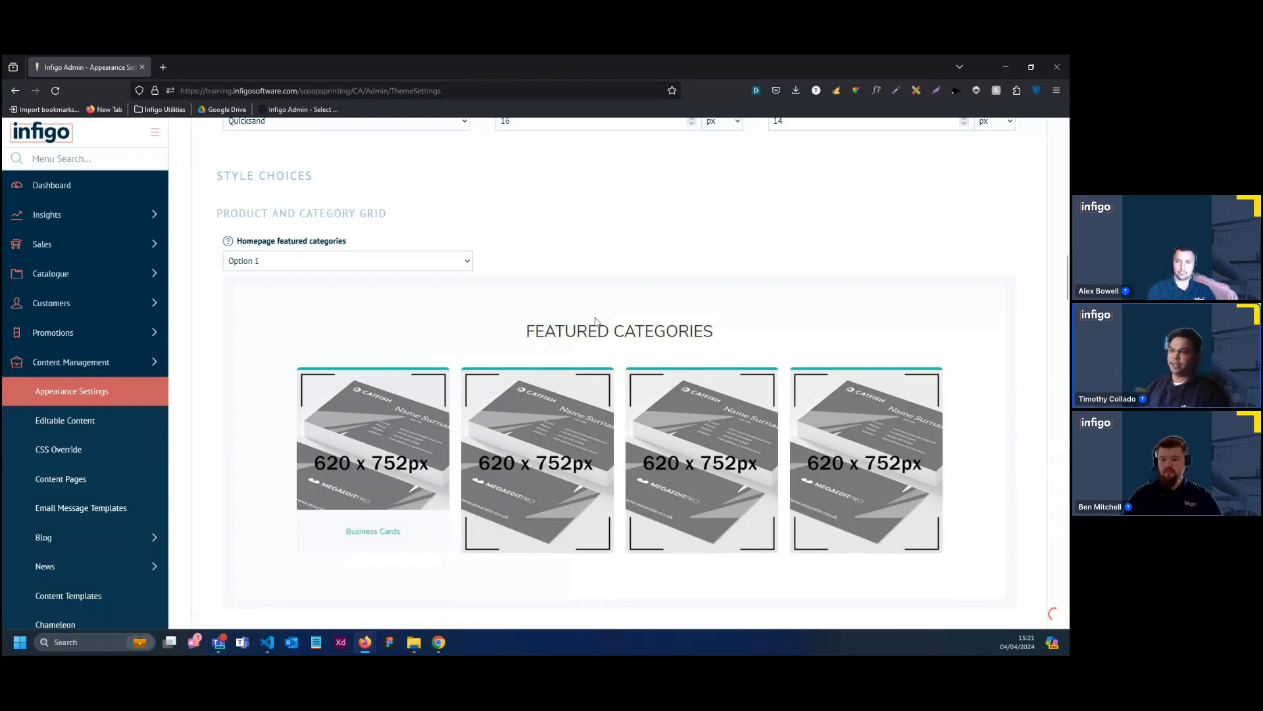
scroll(425, 349, "down", 1)
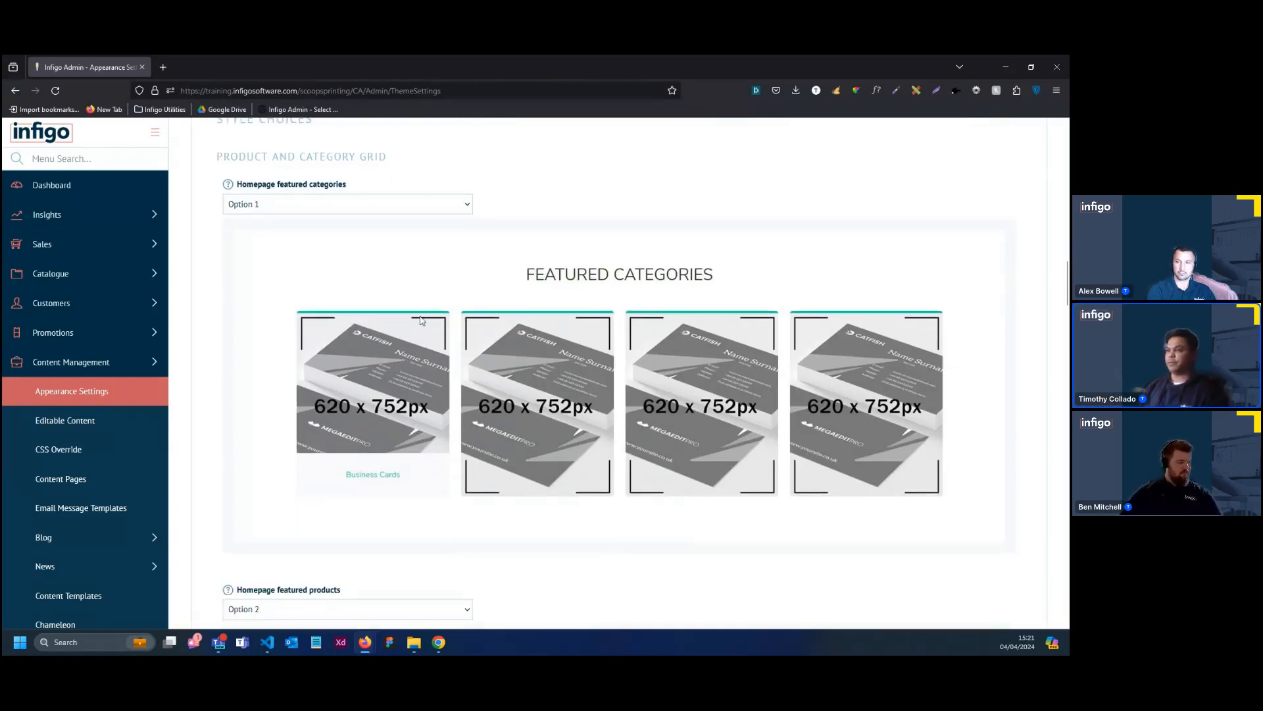
scroll(436, 361, "down", 2)
scroll(415, 426, "down", 4)
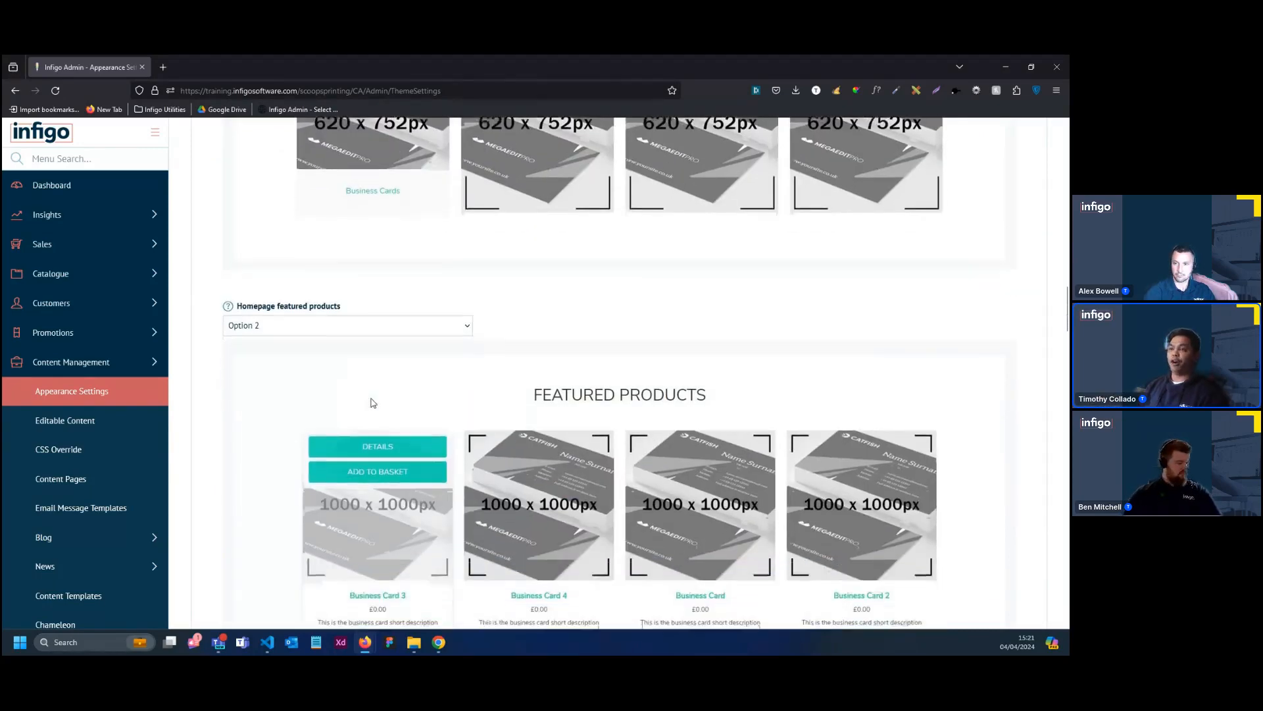
scroll(558, 448, "down", 1)
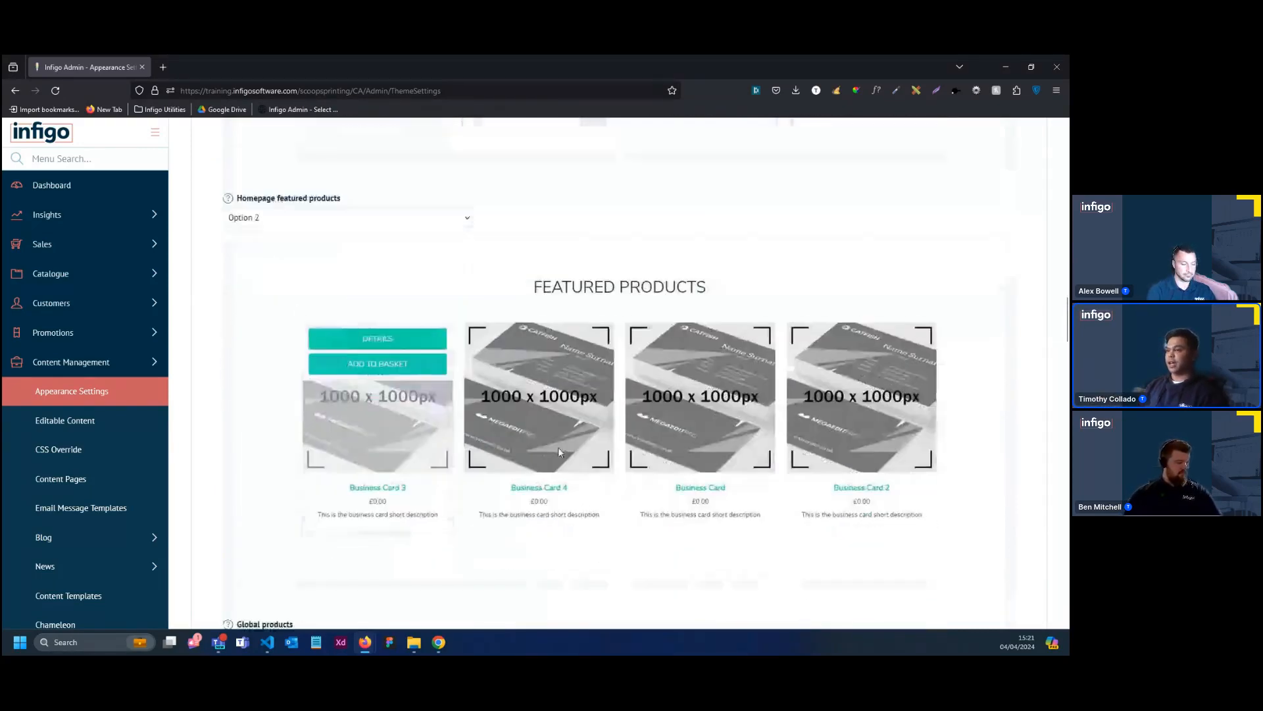
scroll(464, 421, "down", 8)
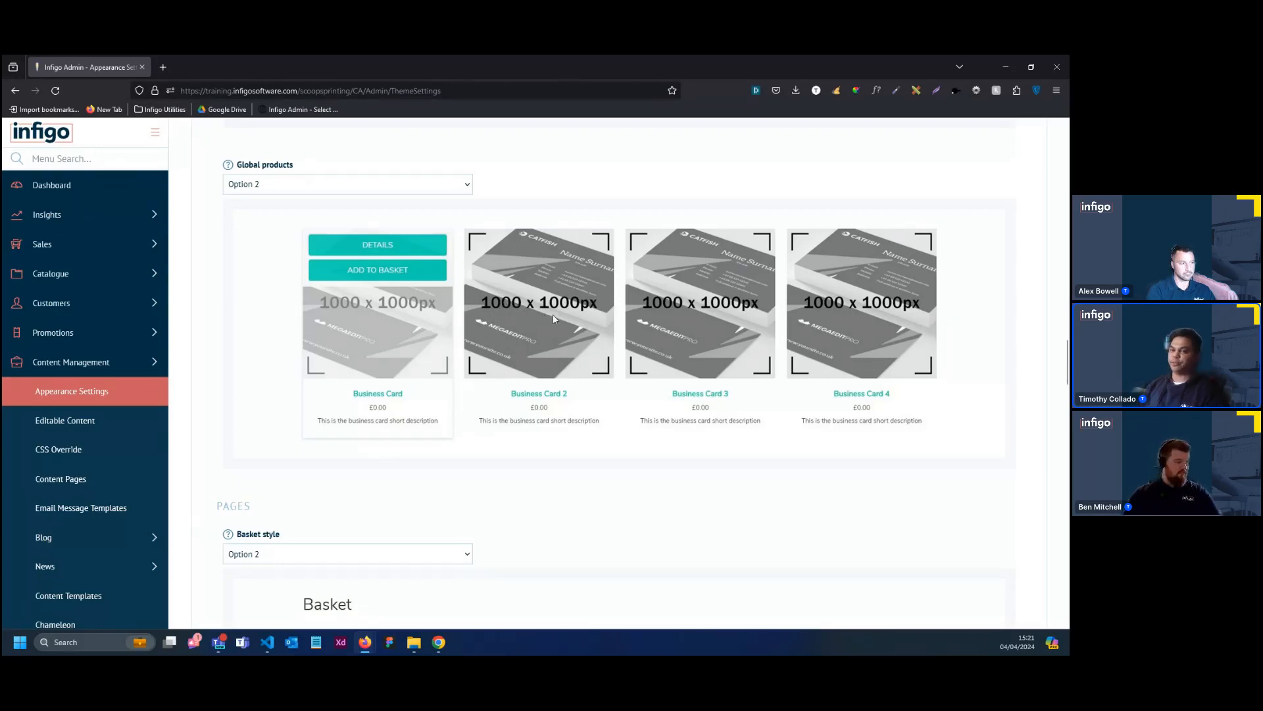
scroll(552, 313, "down", 5)
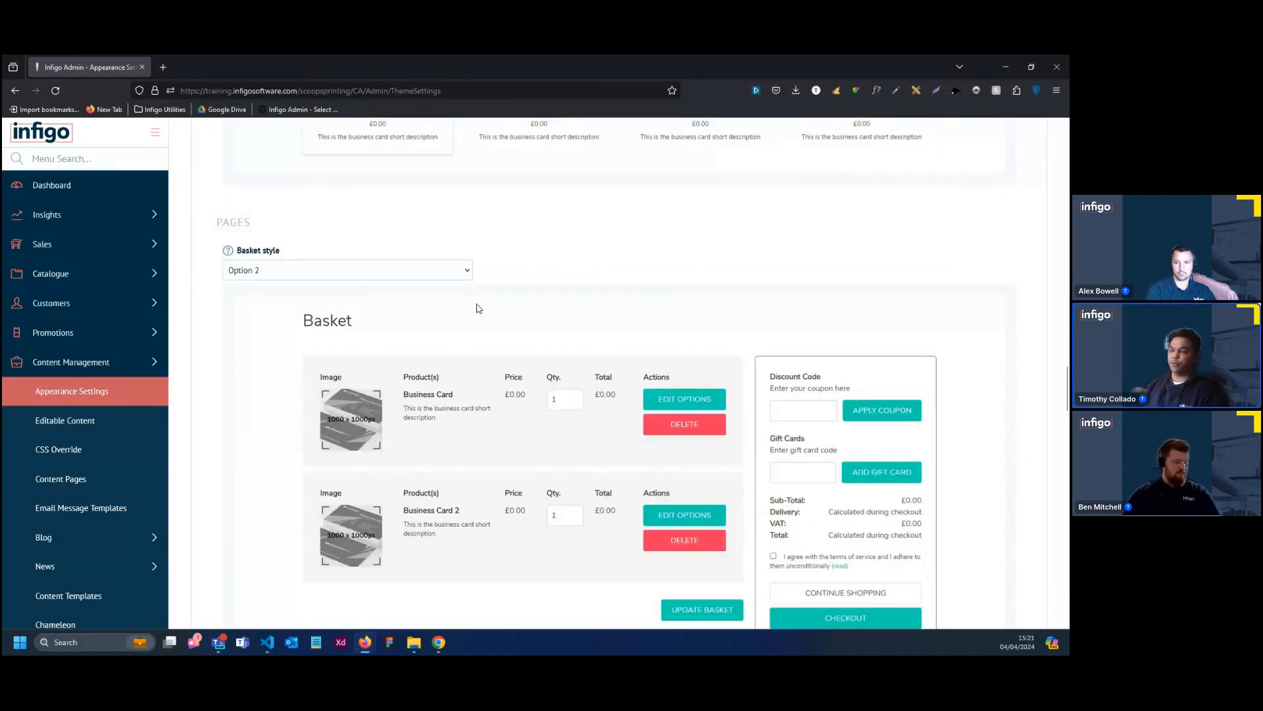
scroll(461, 323, "down", 4)
scroll(432, 339, "down", 5)
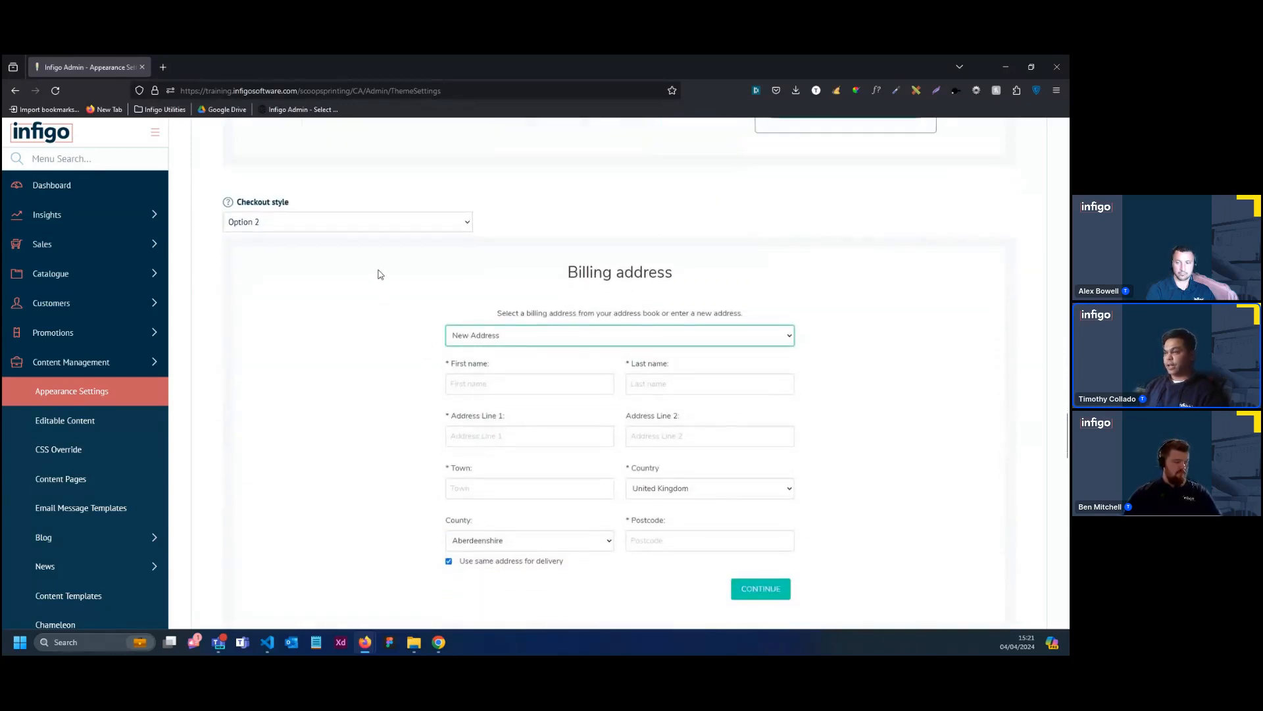
Compare the checkout layouts by switching the Checkout style to Option 1 and back to Option 2
left_click(355, 231)
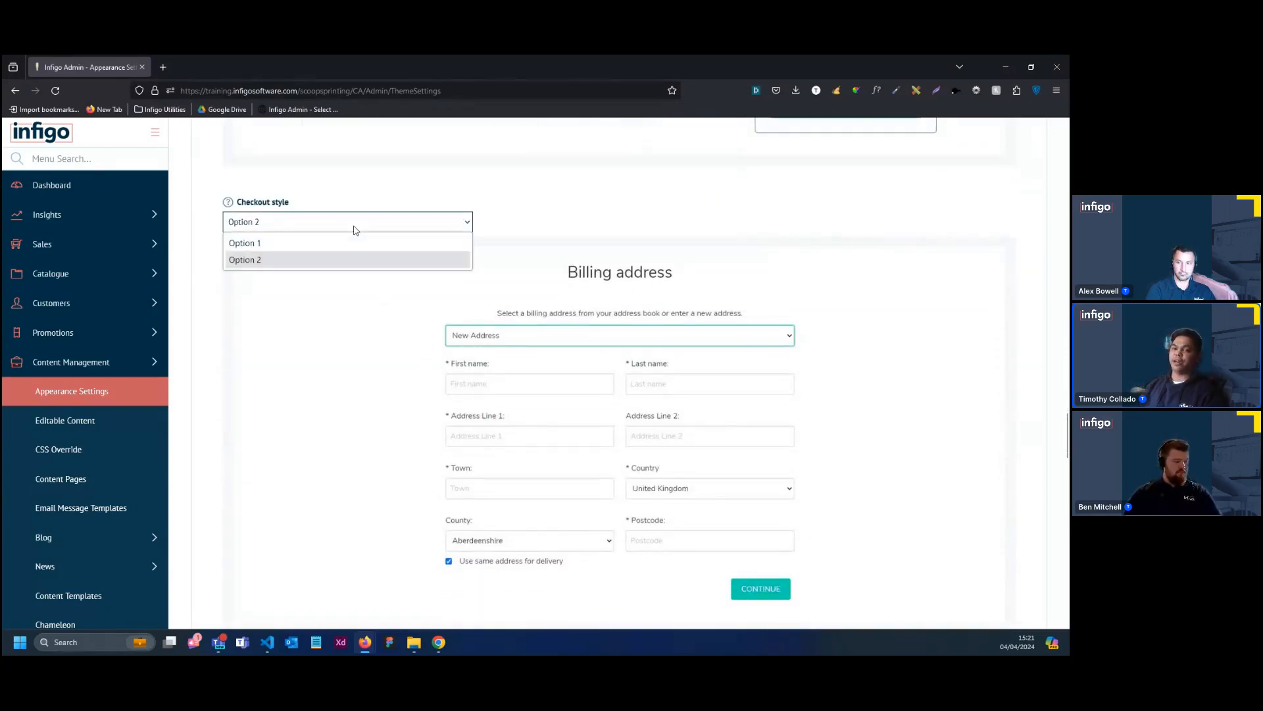
left_click(356, 230)
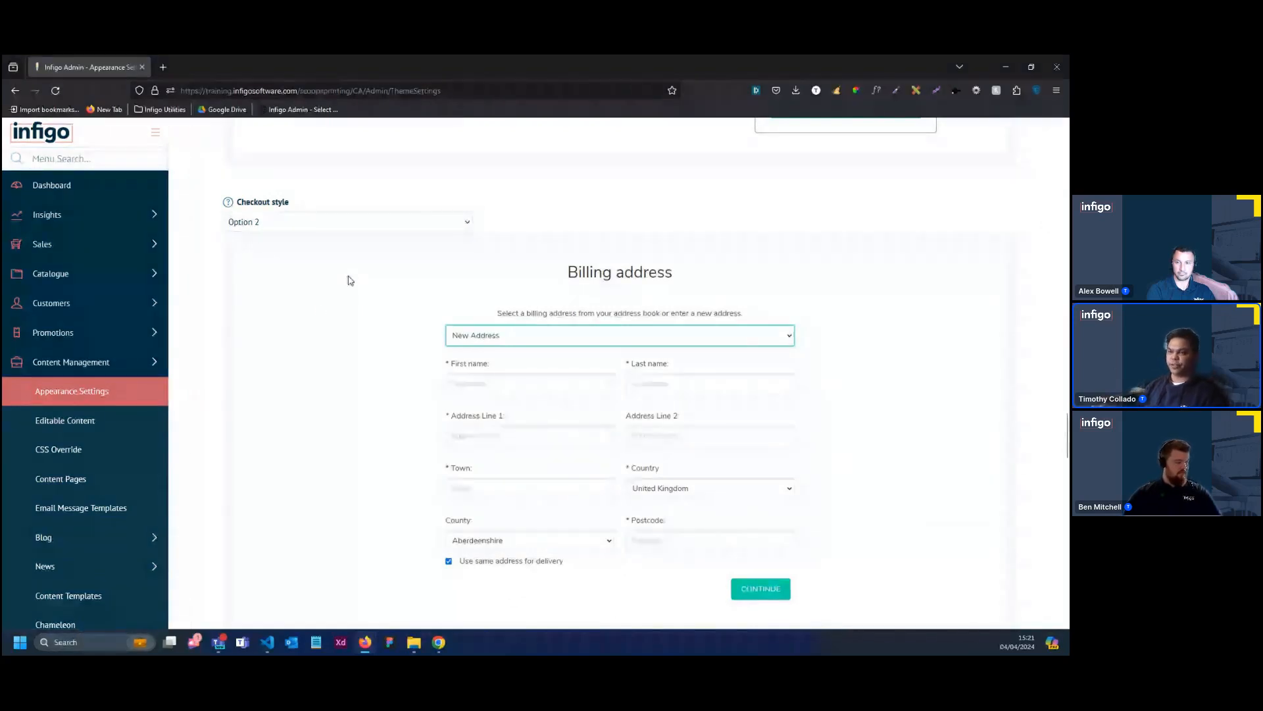
scroll(315, 306, "up", 2)
left_click(361, 337)
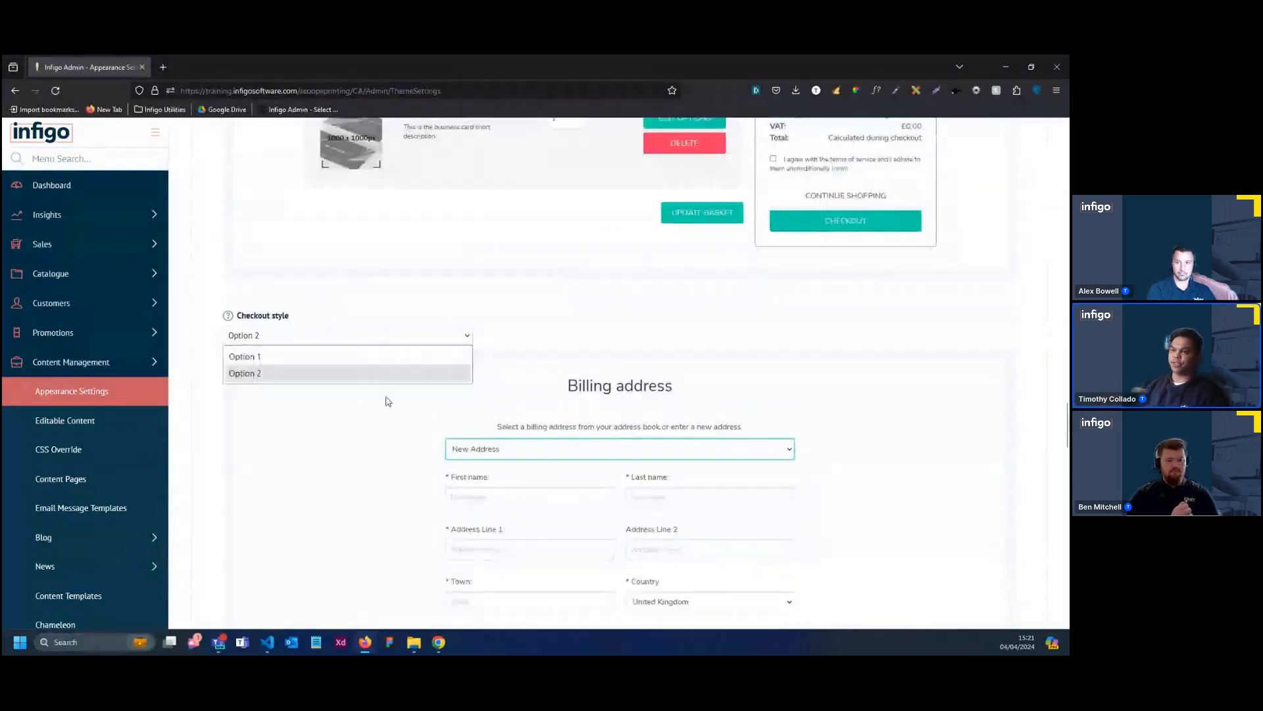
left_click(553, 359)
left_click(396, 337)
left_click(394, 364)
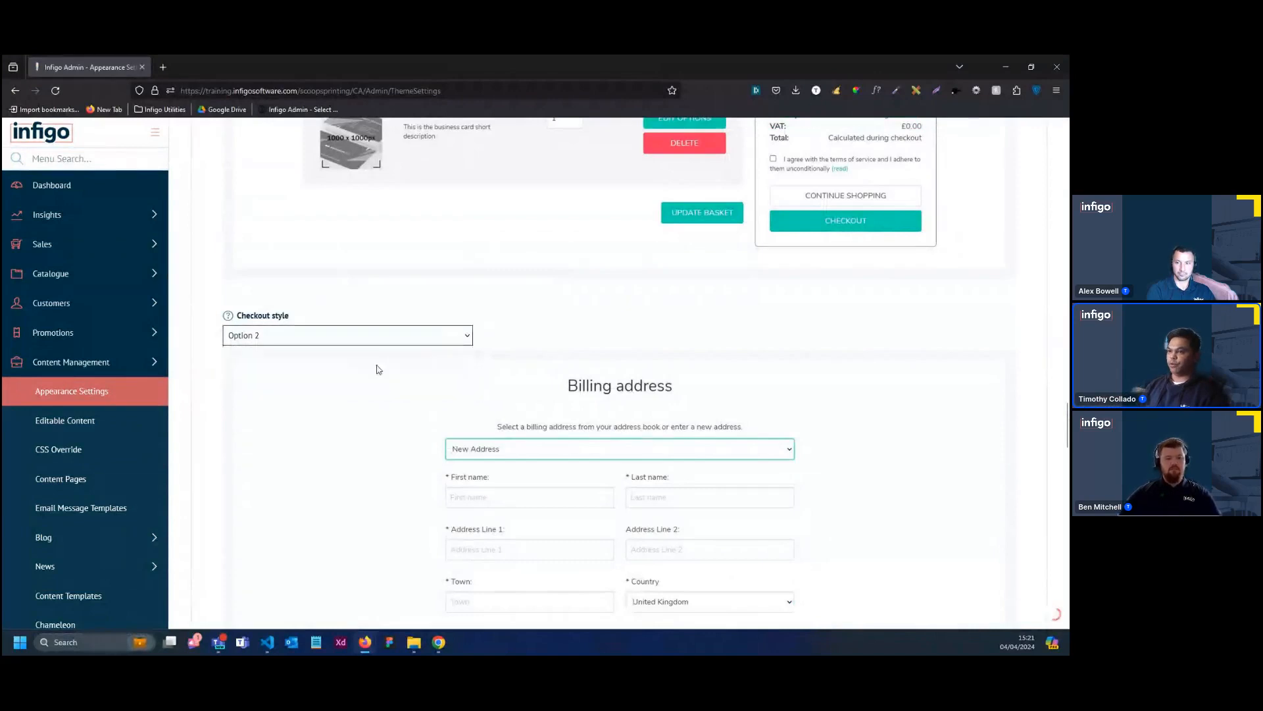
left_click(358, 341)
left_click(360, 356)
scroll(658, 460, "down", 2)
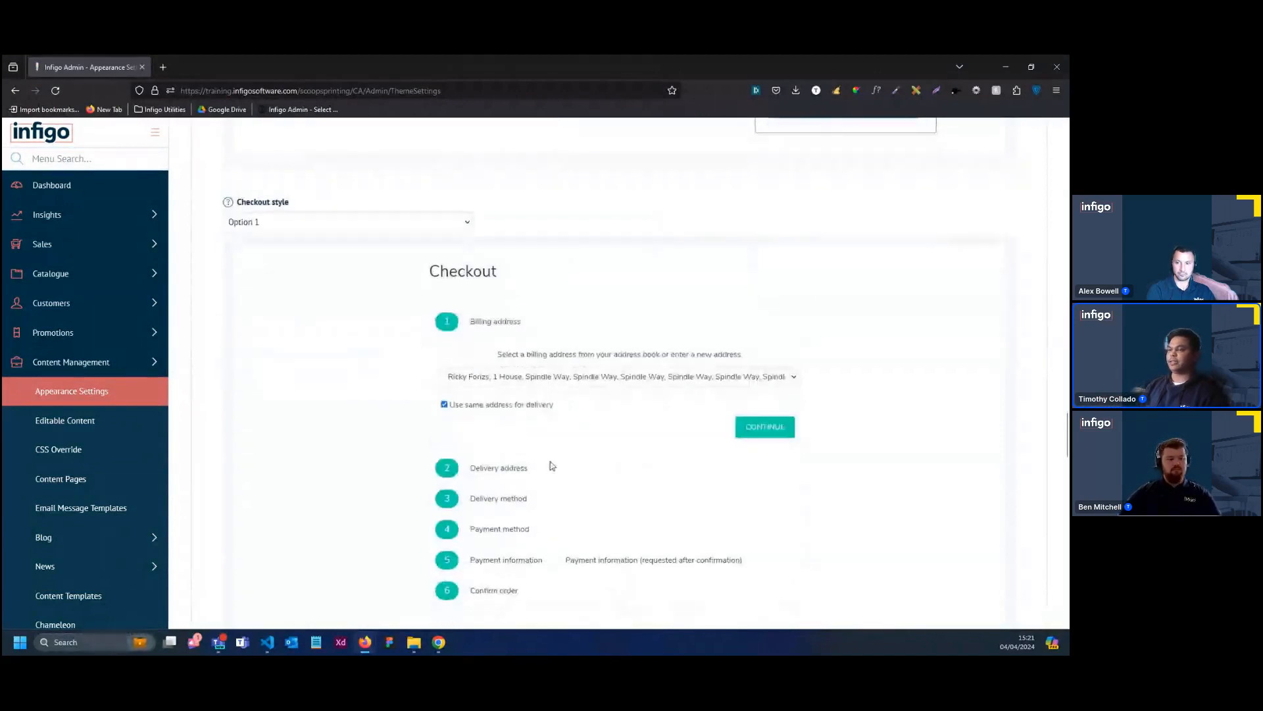
left_click(331, 227)
left_click(324, 262)
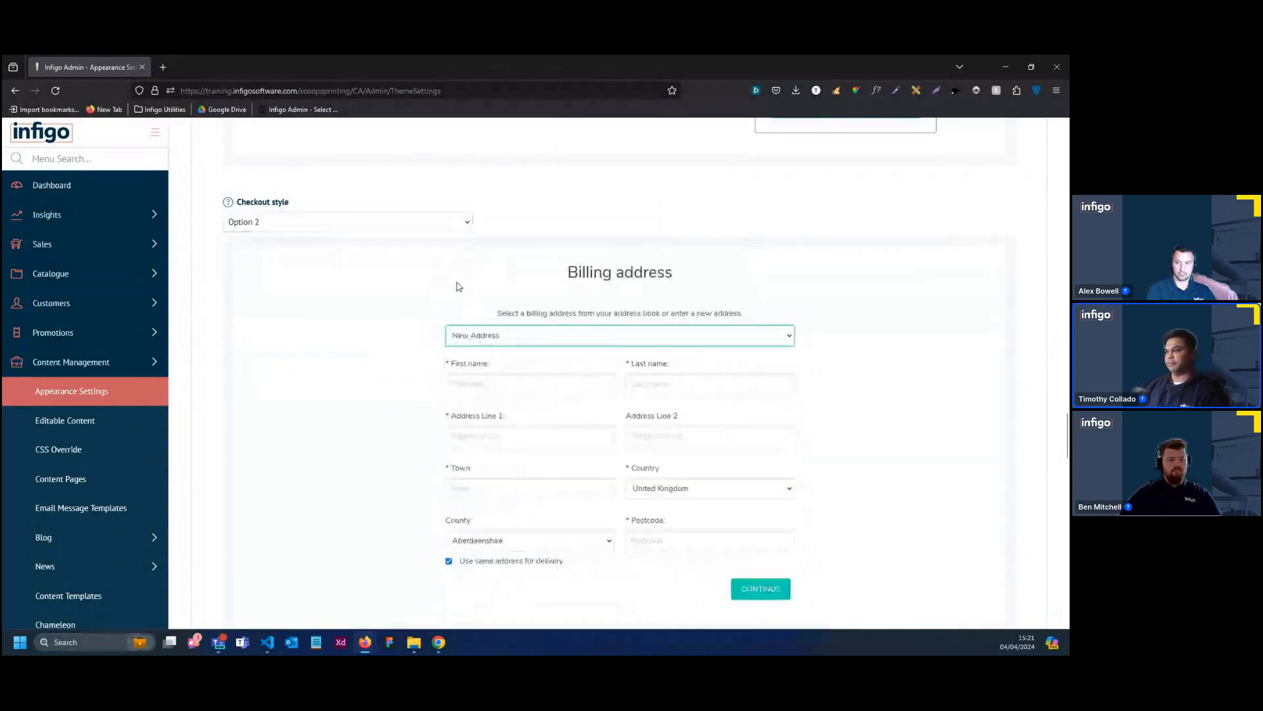
Set the Login style to Option 2 (Recommended for B2B) and check its preview
scroll(454, 284, "down", 1)
scroll(479, 403, "down", 2)
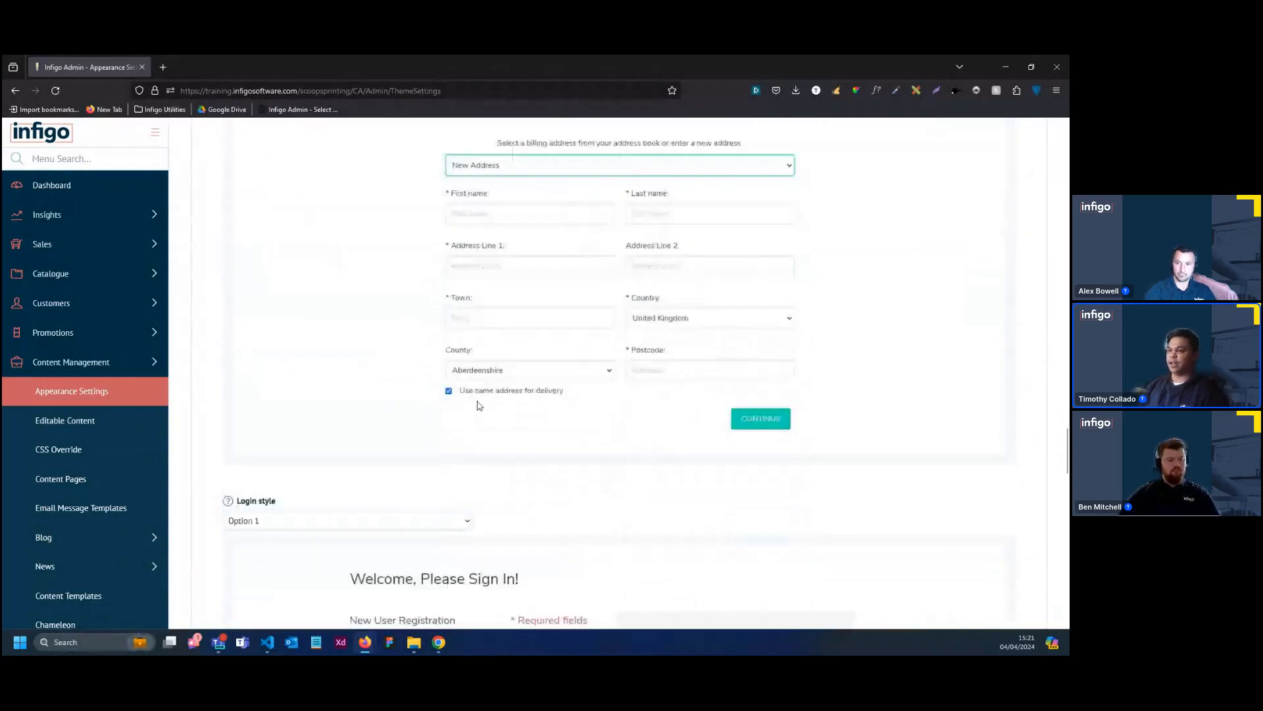
scroll(479, 406, "down", 5)
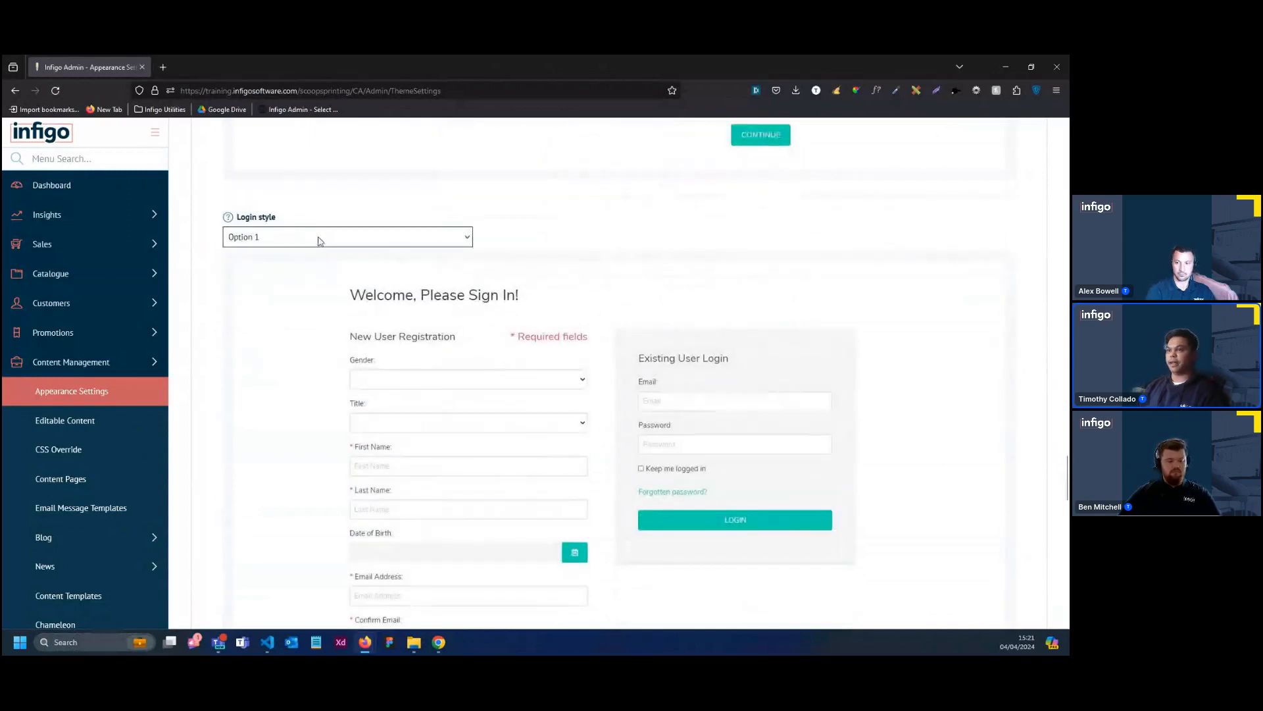
left_click(319, 239)
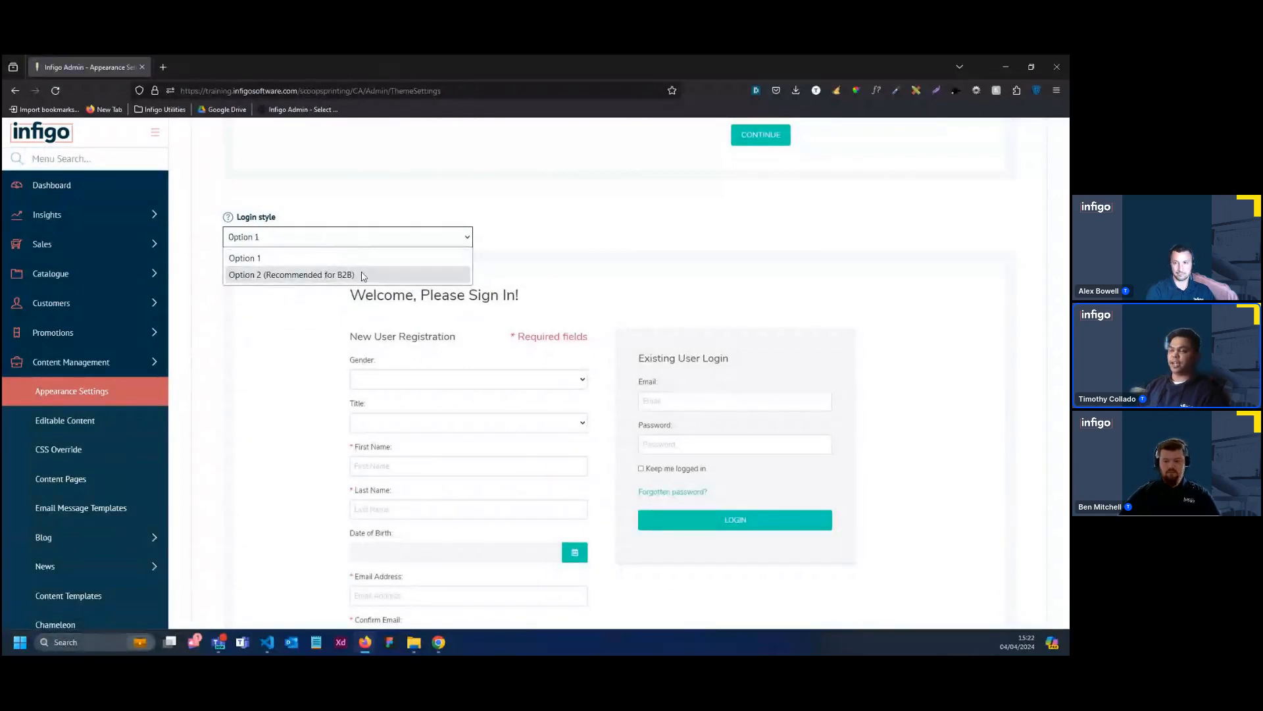
left_click(363, 276)
scroll(408, 316, "down", 2)
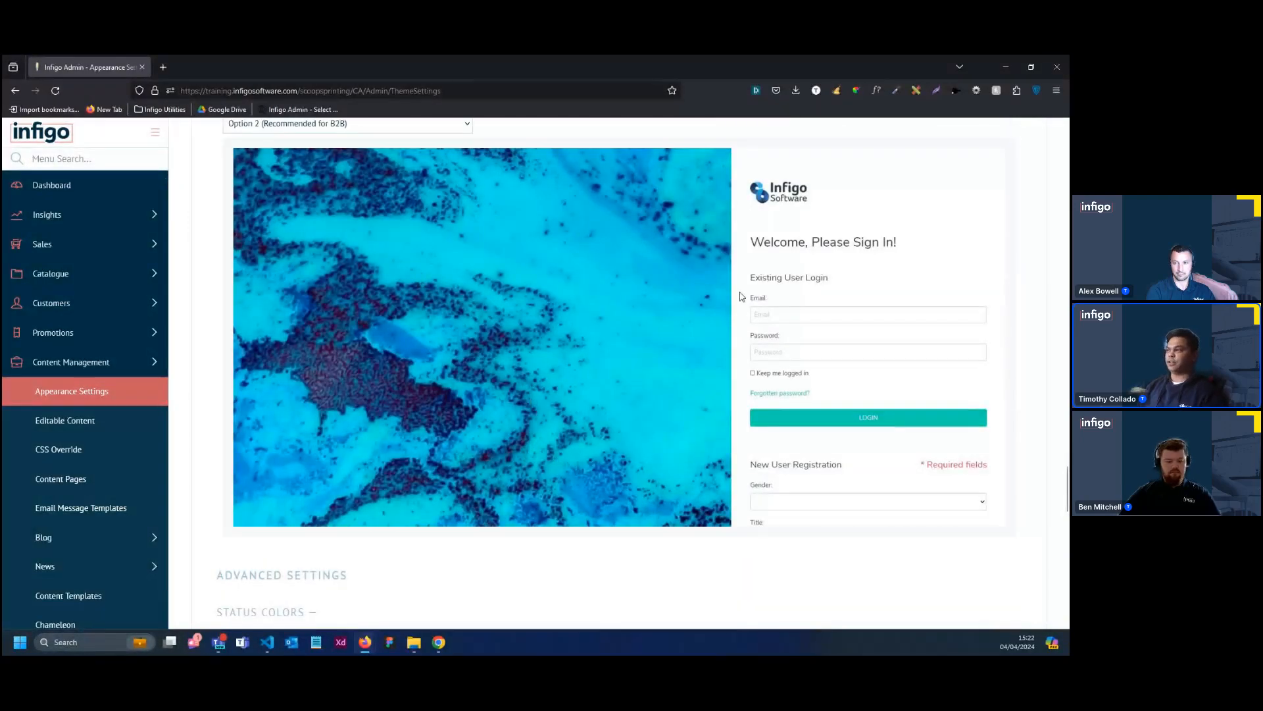
Set the Small border radius for elements to 10 px in the Advanced Settings
scroll(544, 371, "down", 3)
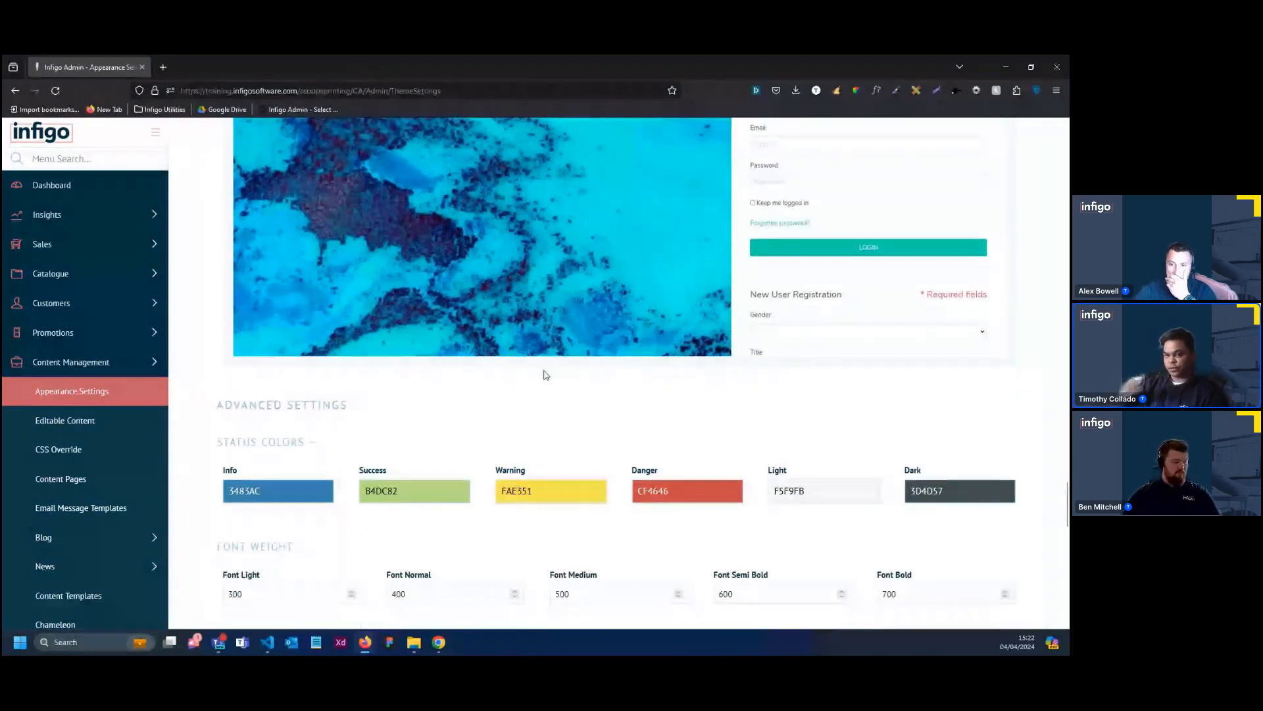
scroll(543, 375, "down", 1)
scroll(543, 374, "down", 2)
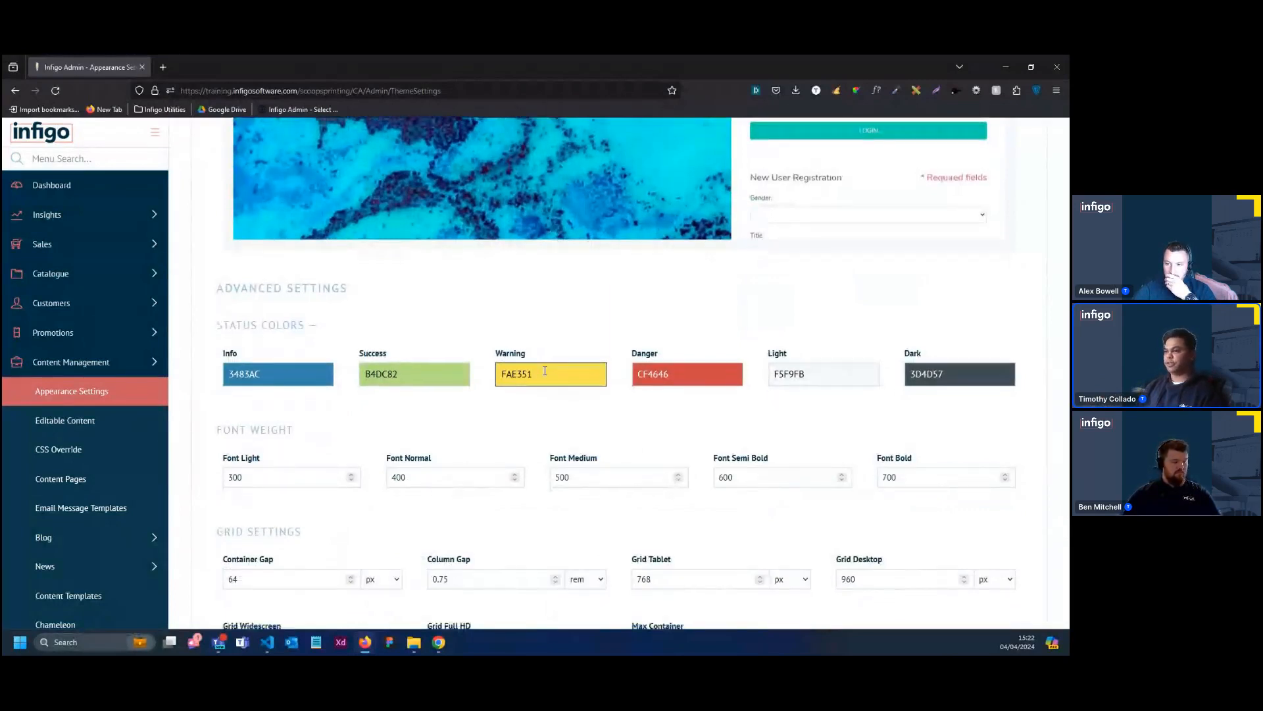
scroll(546, 372, "down", 3)
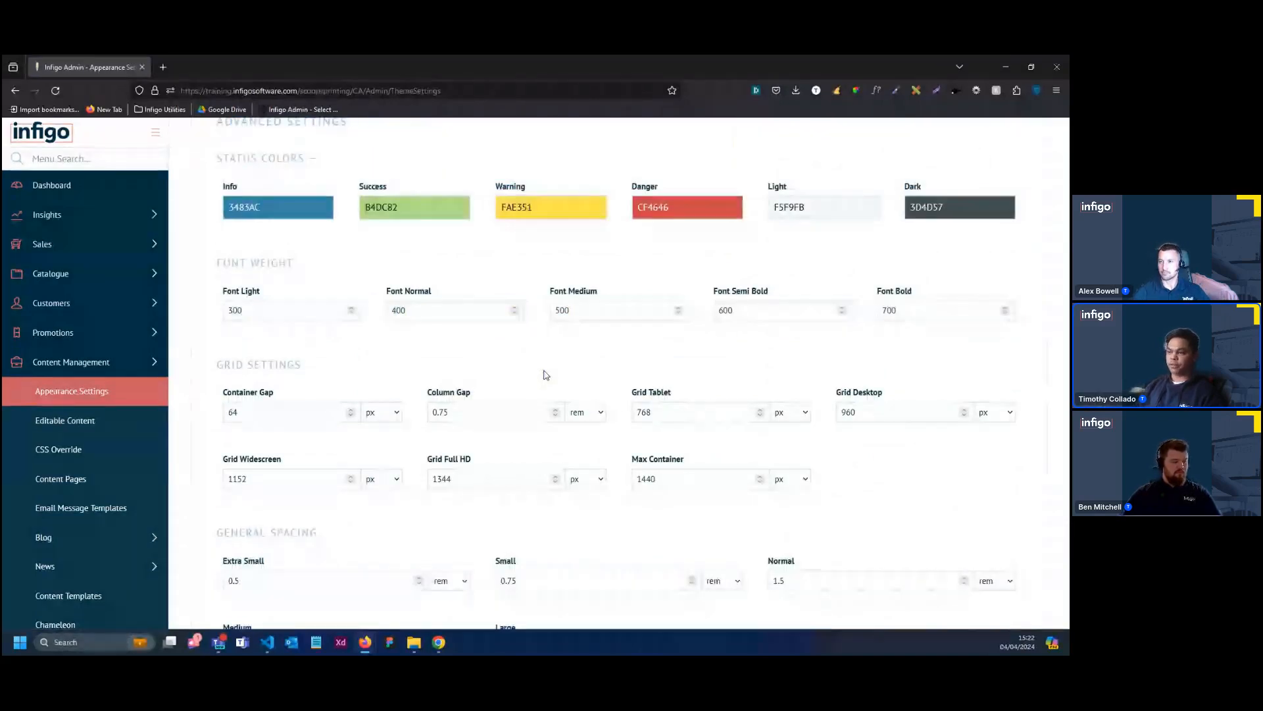
scroll(545, 375, "down", 3)
scroll(546, 375, "down", 4)
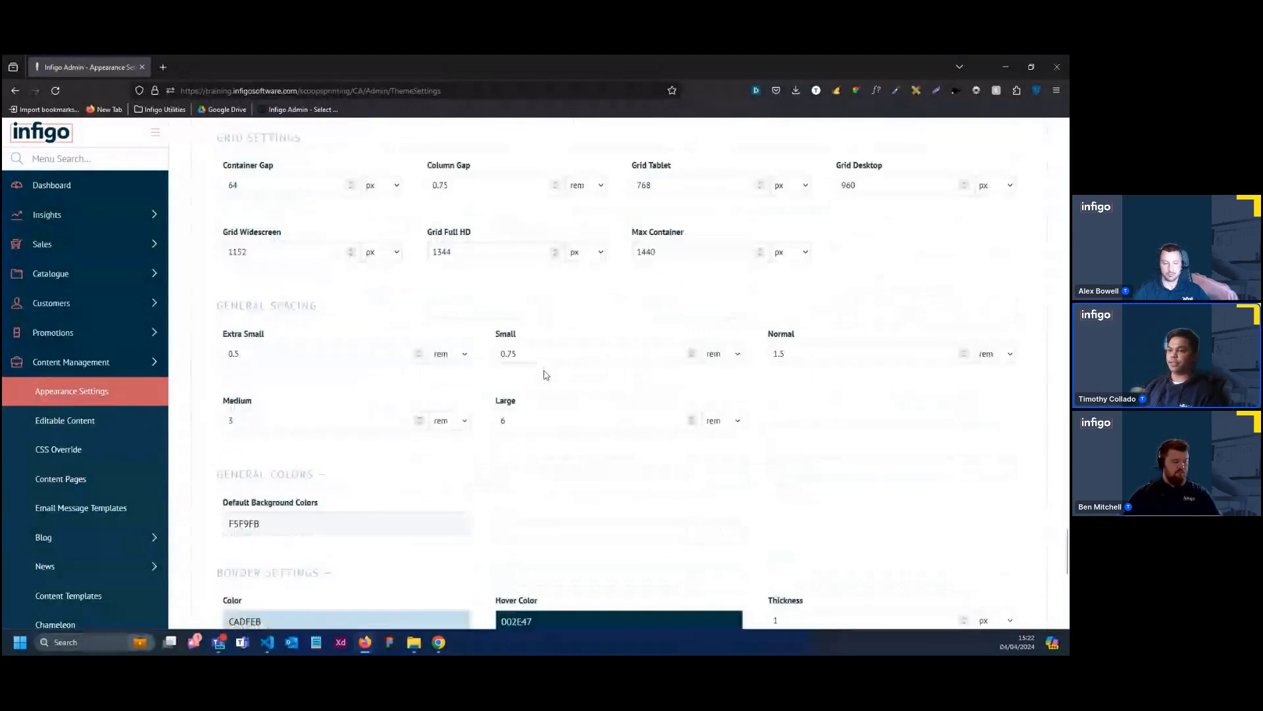
scroll(544, 375, "down", 2)
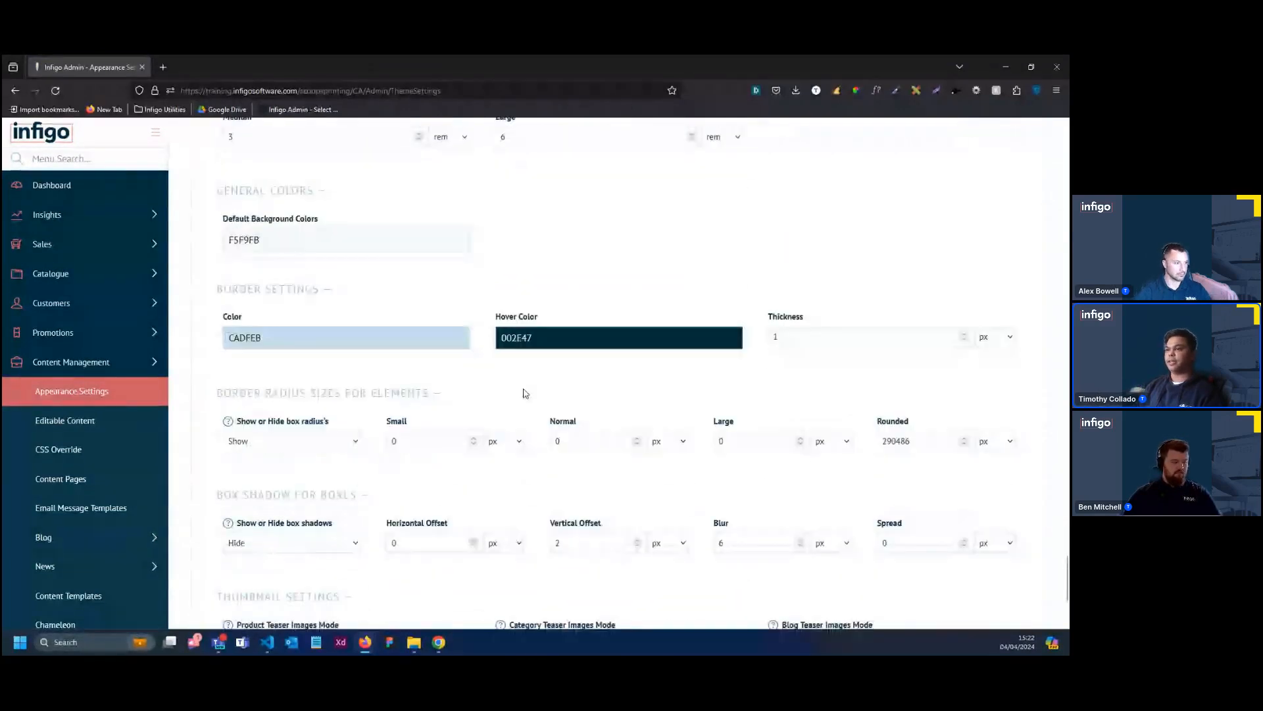
left_click(400, 436)
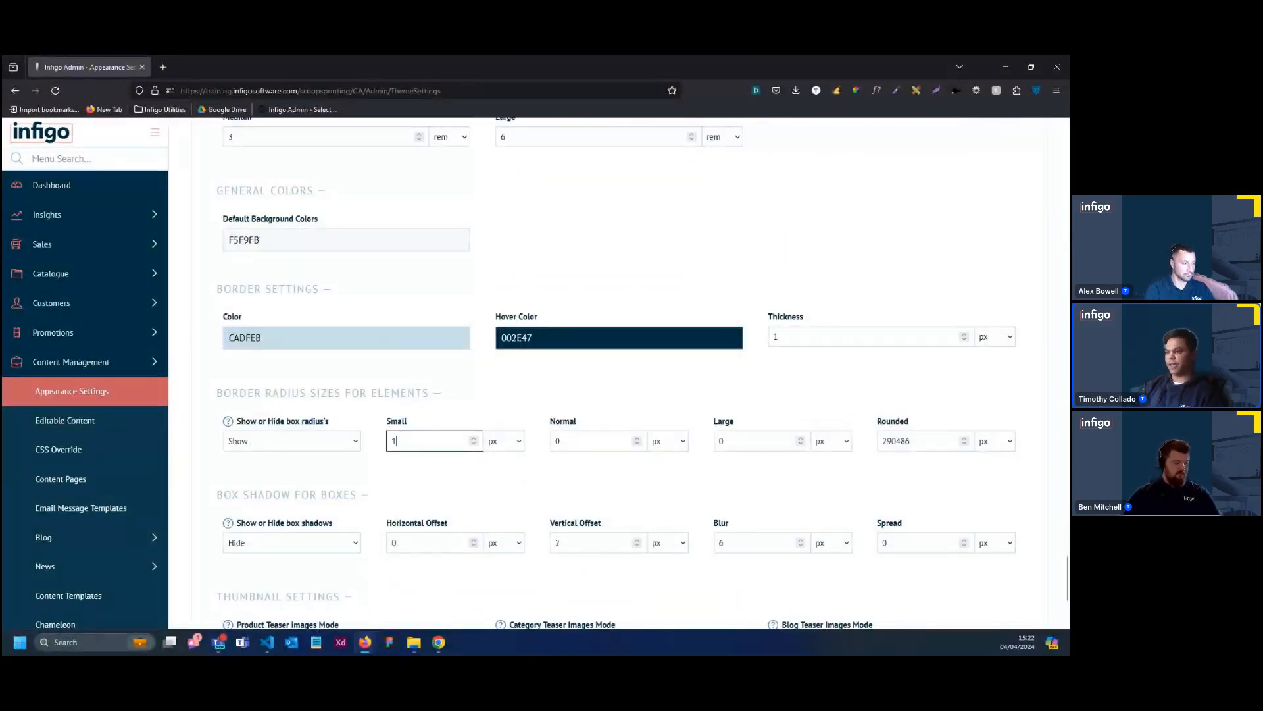
Set the Normal and Large border radius sizes for elements to 10 px each
scroll(582, 447, "up", 10)
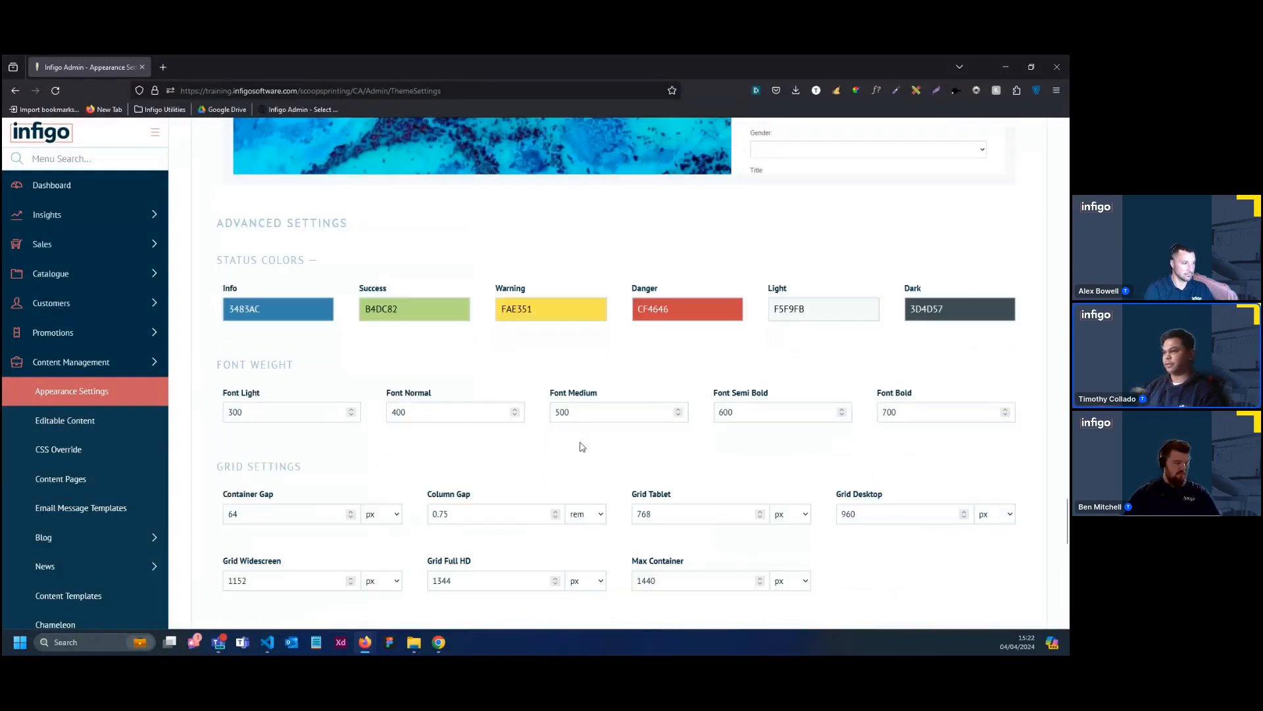
scroll(560, 500, "down", 5)
scroll(560, 501, "down", 5)
left_click(560, 488)
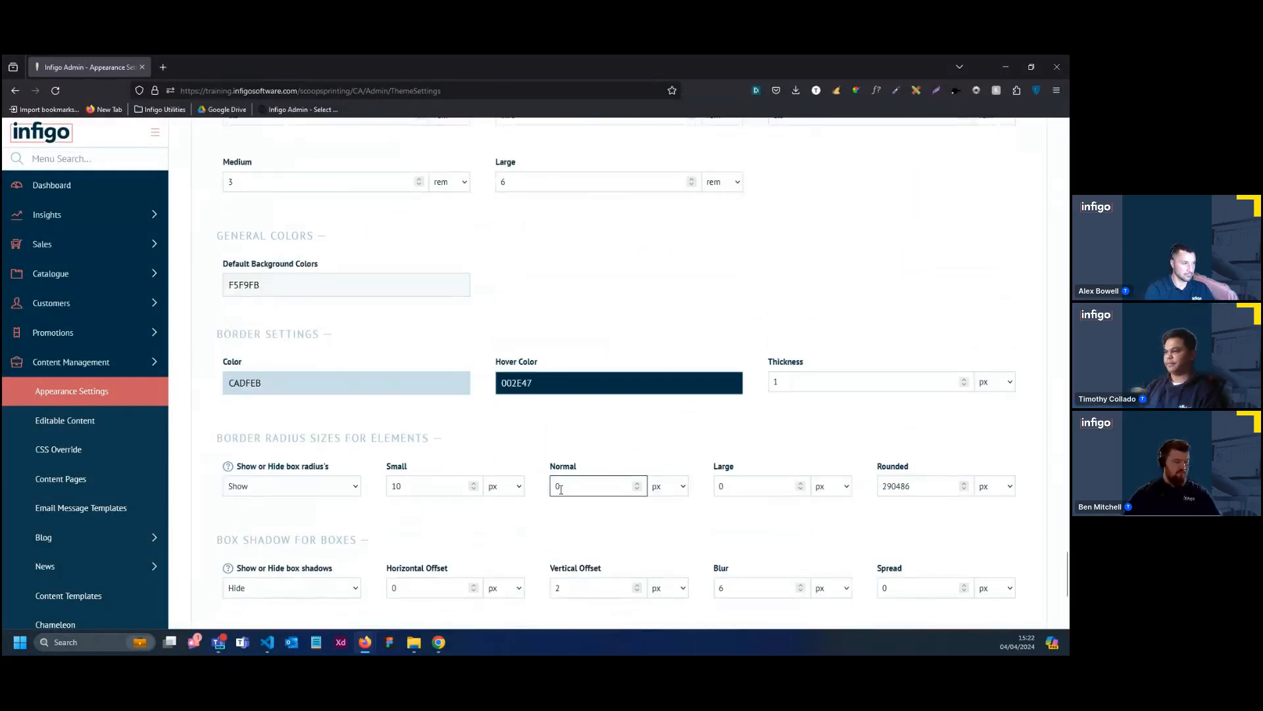
left_click(719, 486)
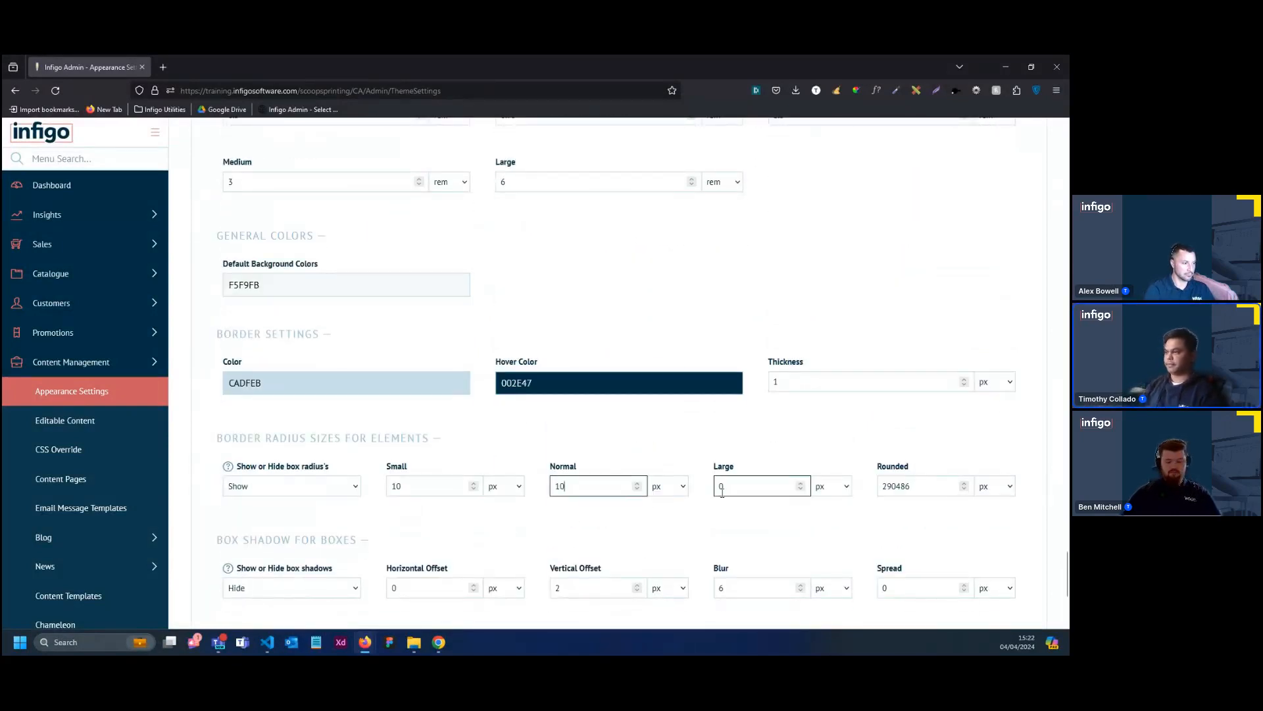
scroll(731, 488, "up", 5)
scroll(732, 490, "down", 8)
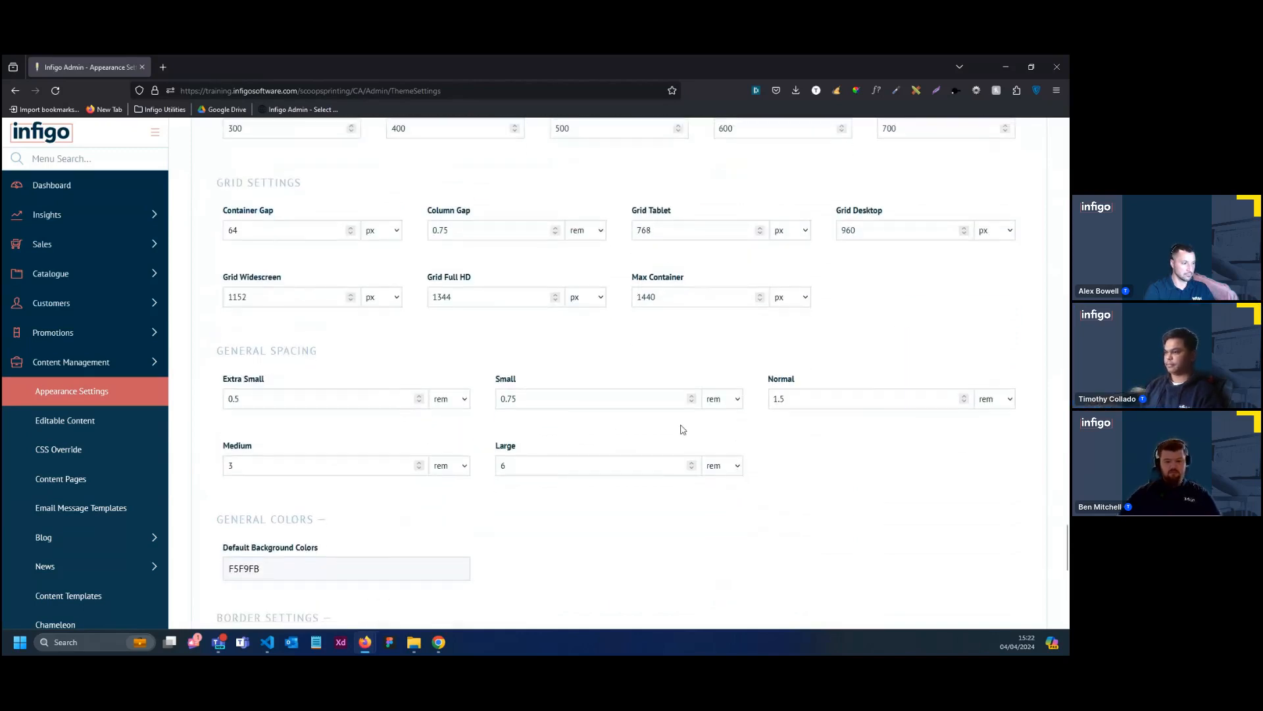
scroll(653, 441, "down", 2)
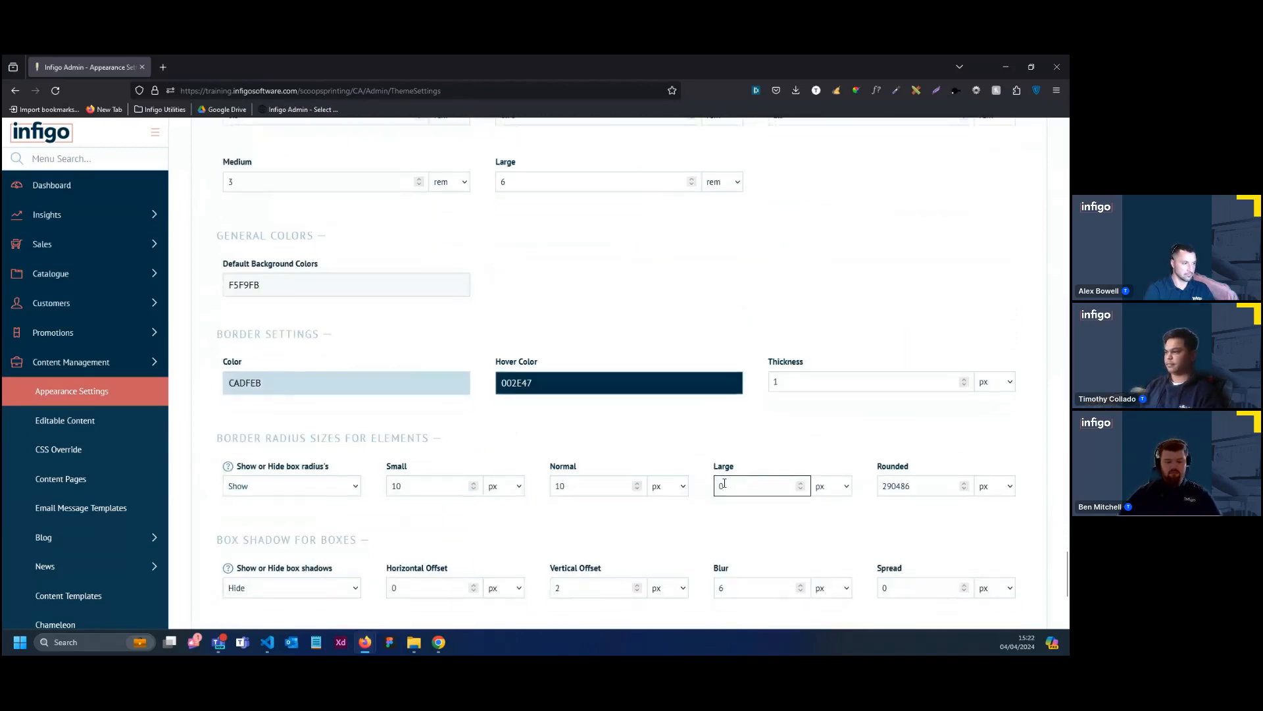
key("BackSpace")
type("1")
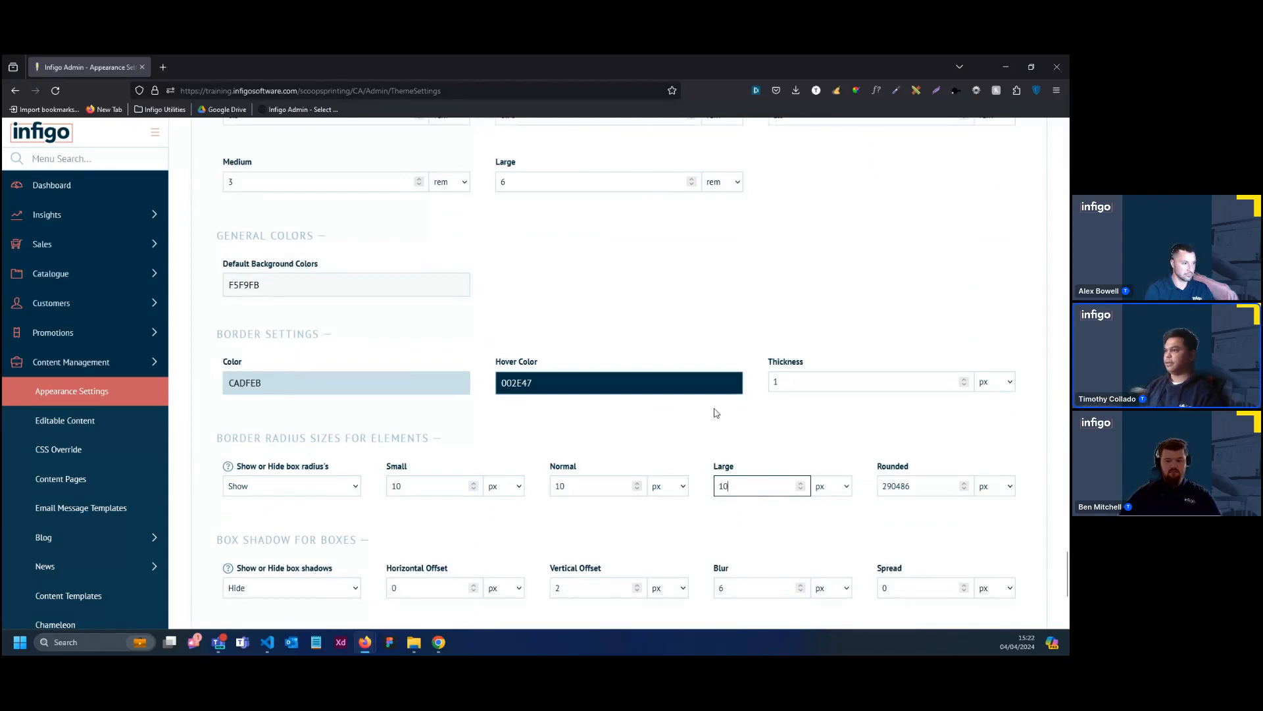
Return to the beginning of the Appearance Settings page and save all the changes
scroll(773, 369, "up", 10)
scroll(769, 399, "up", 5)
scroll(768, 399, "up", 10)
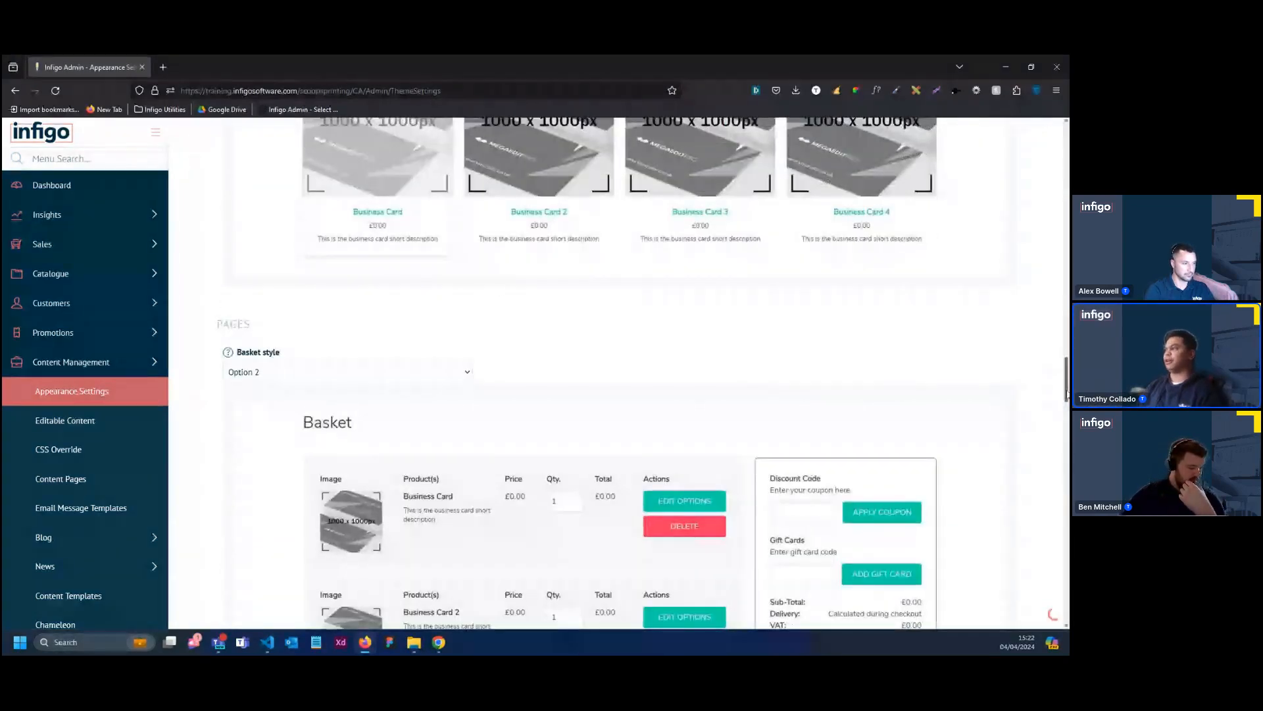
left_click_drag(1067, 399, 1068, 165)
left_click(710, 183)
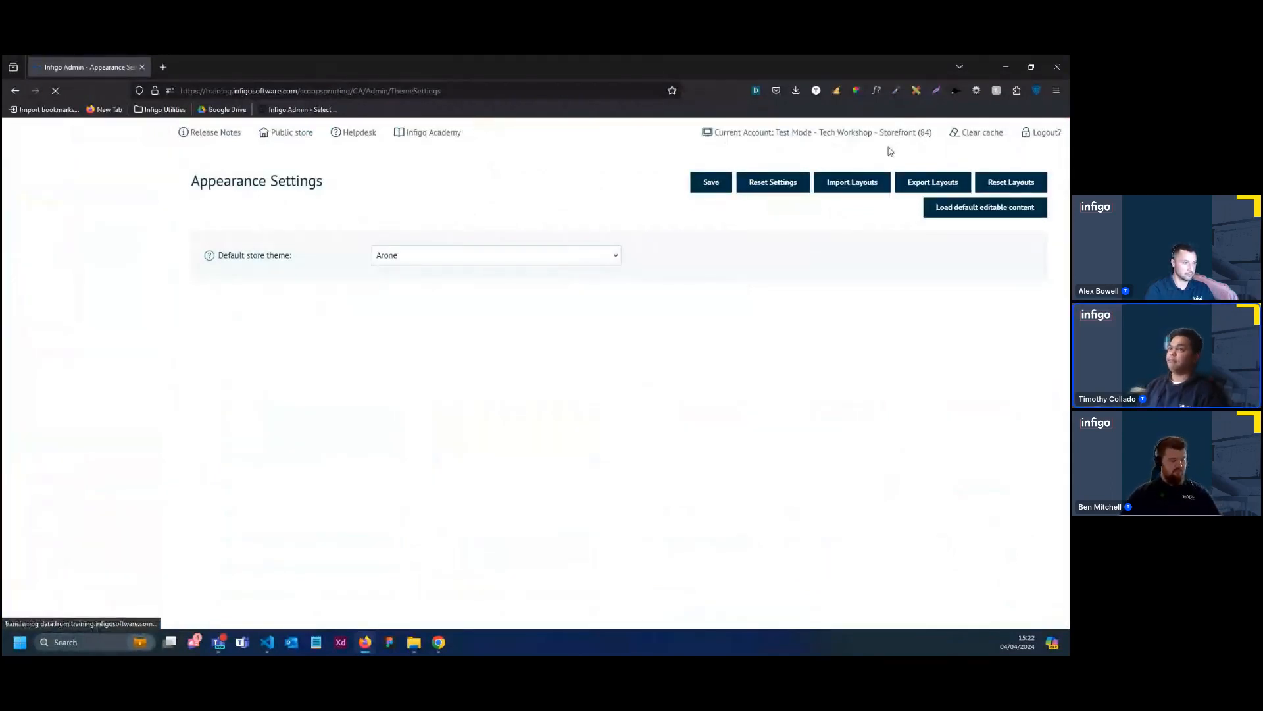
Clear the storefront's cache and find the General Settings page through the admin menu search for "Gene"
left_click(960, 133)
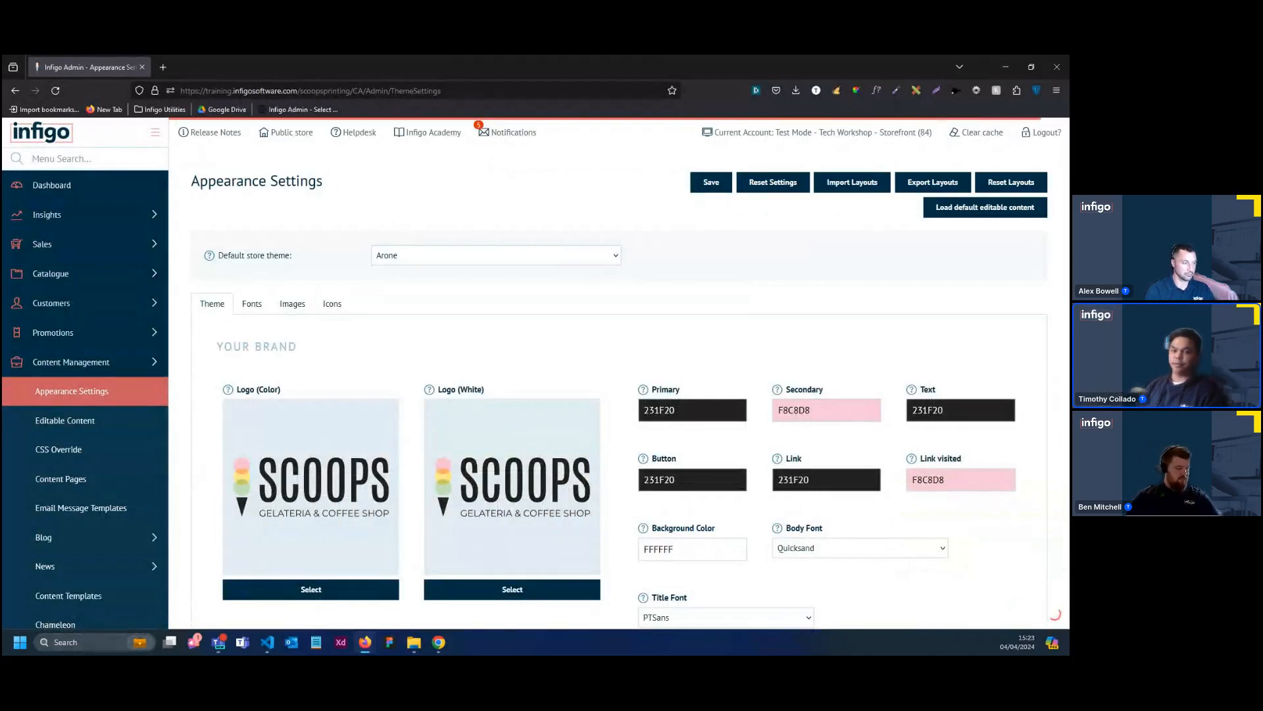
left_click(82, 159)
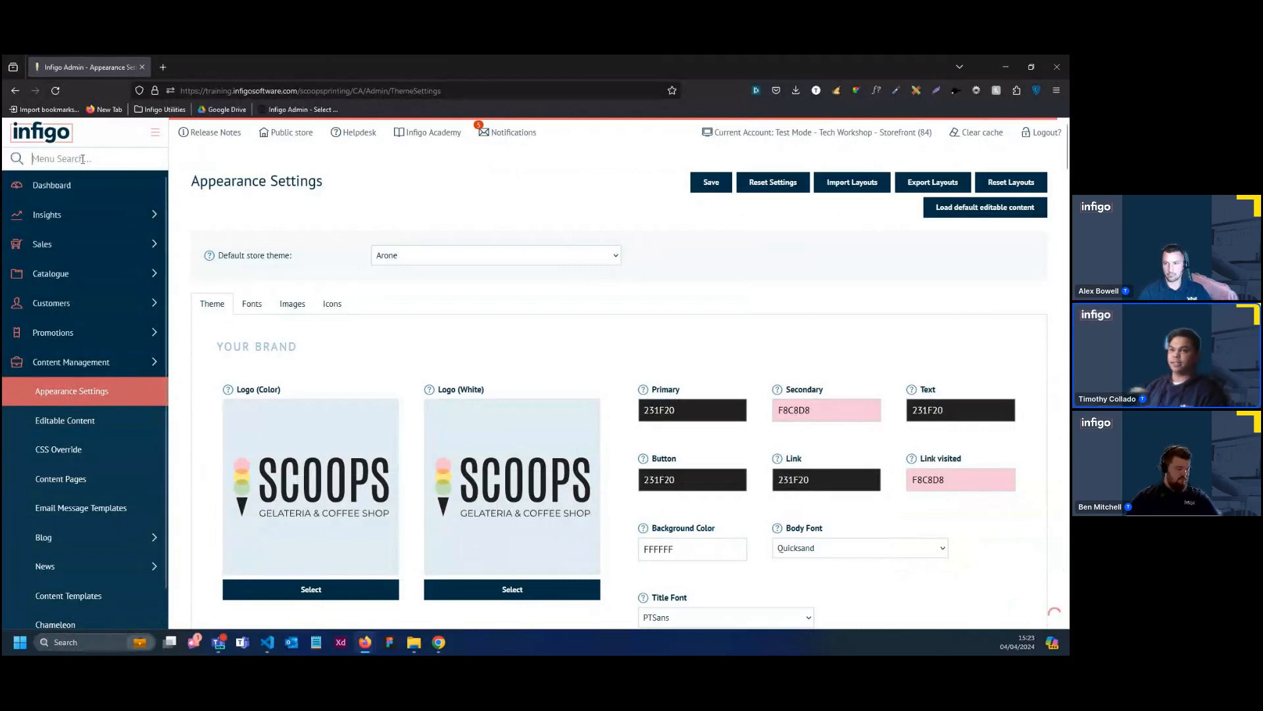
type("G")
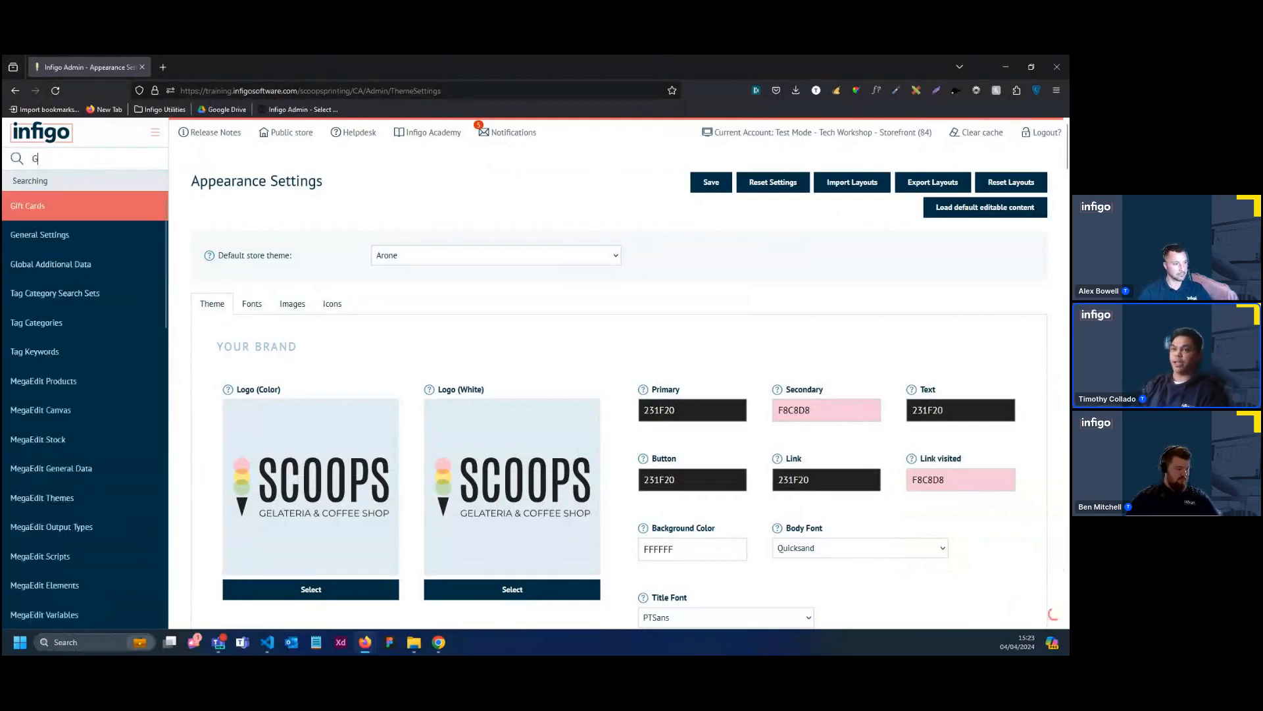
type("ene")
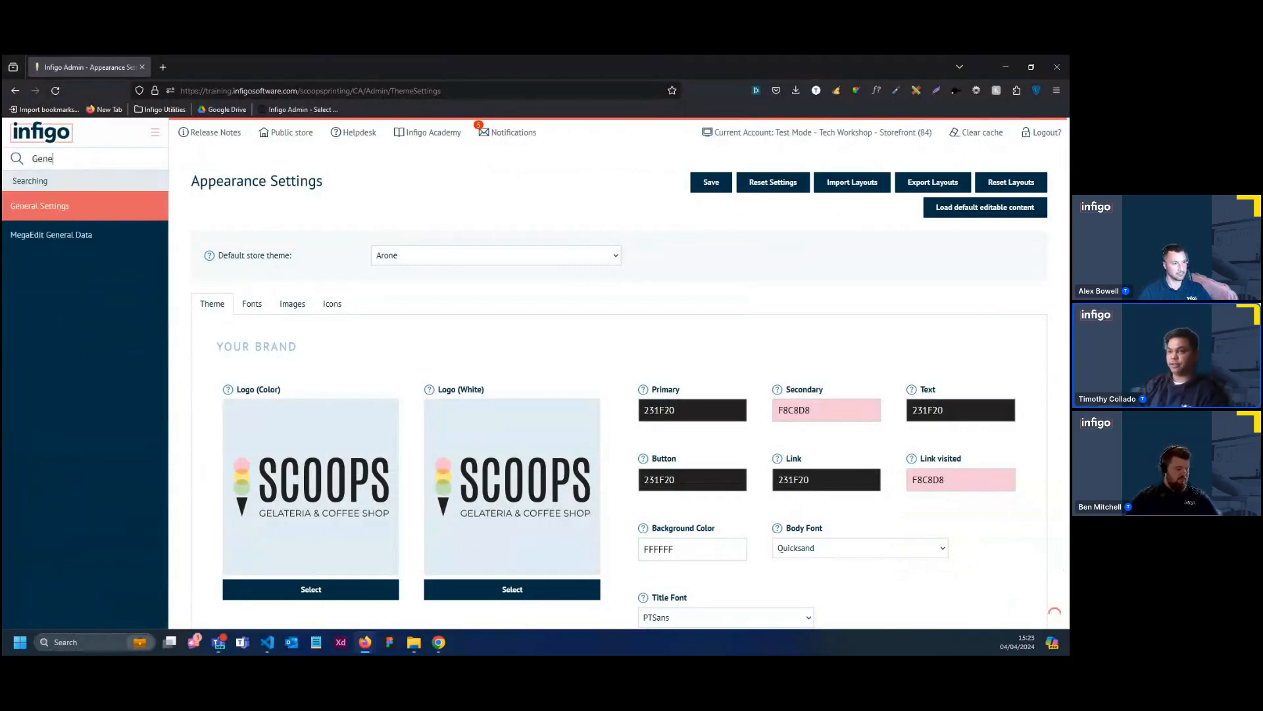
left_click(57, 205)
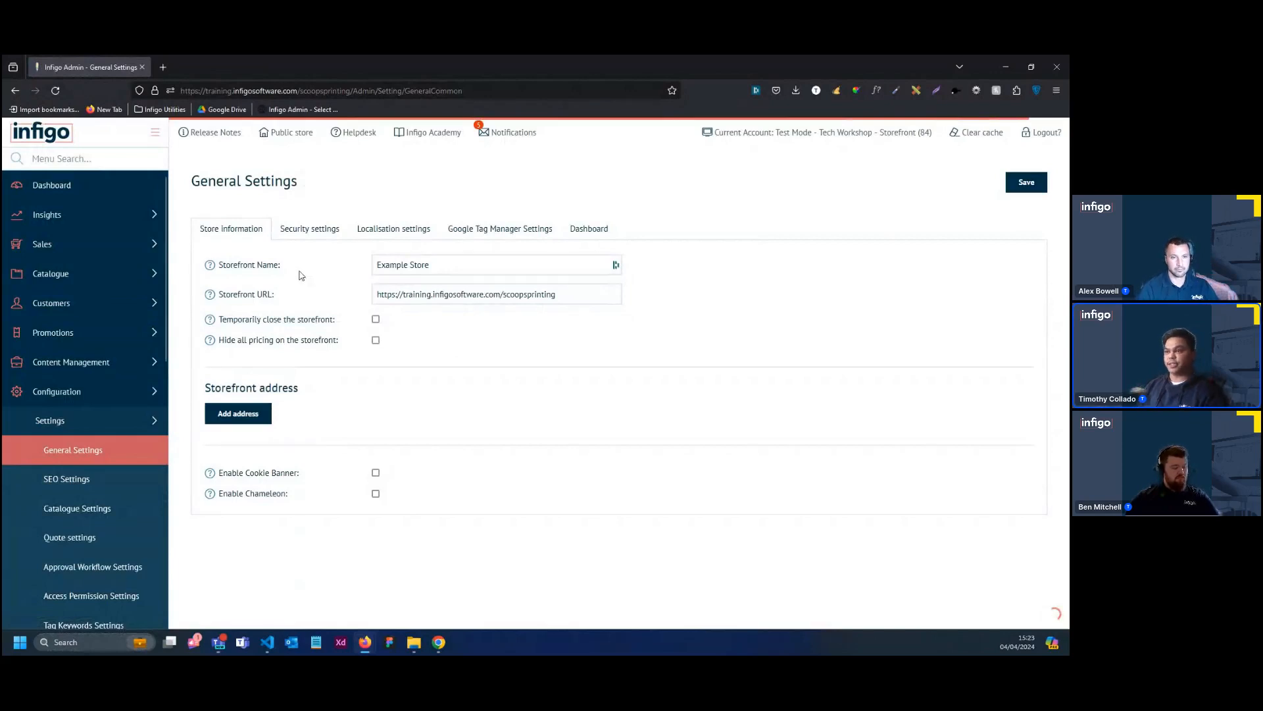
Set the Storefront Name to "Scoops Printing" in the store information and save the General Settings
left_click(462, 268)
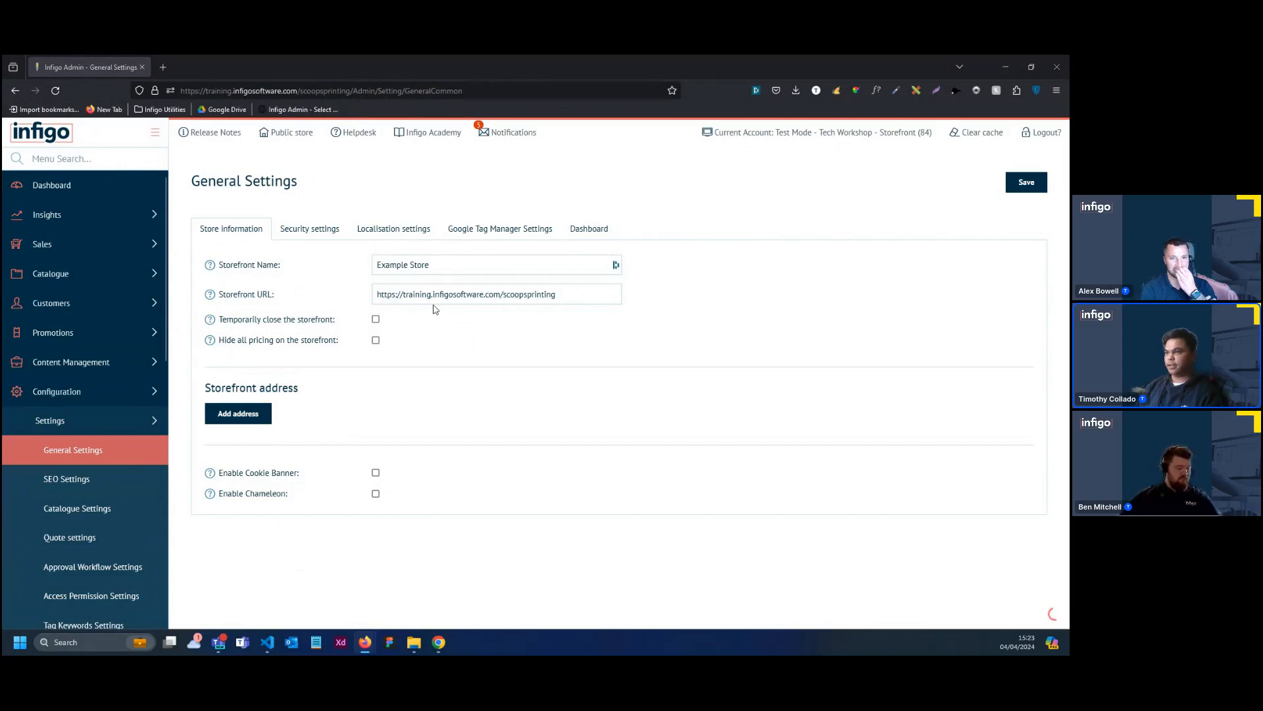
triple_click(421, 264)
type("Scoops Printing")
left_click(629, 338)
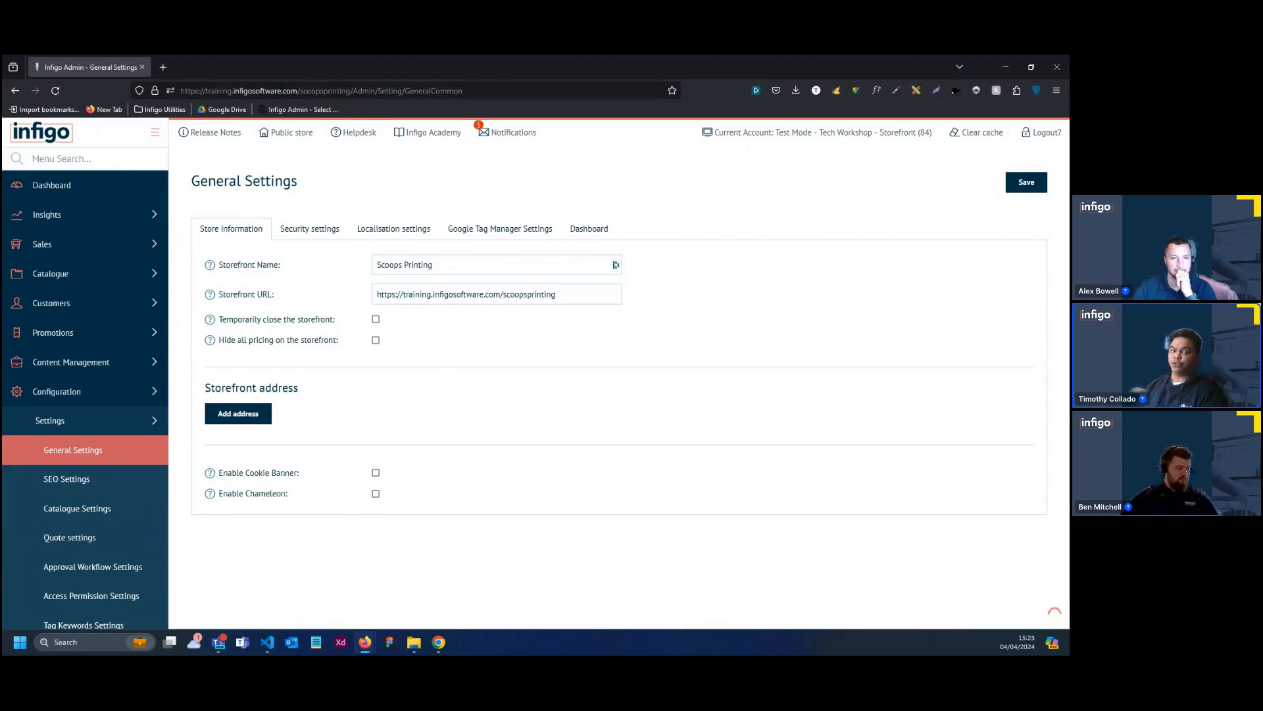
left_click(551, 295)
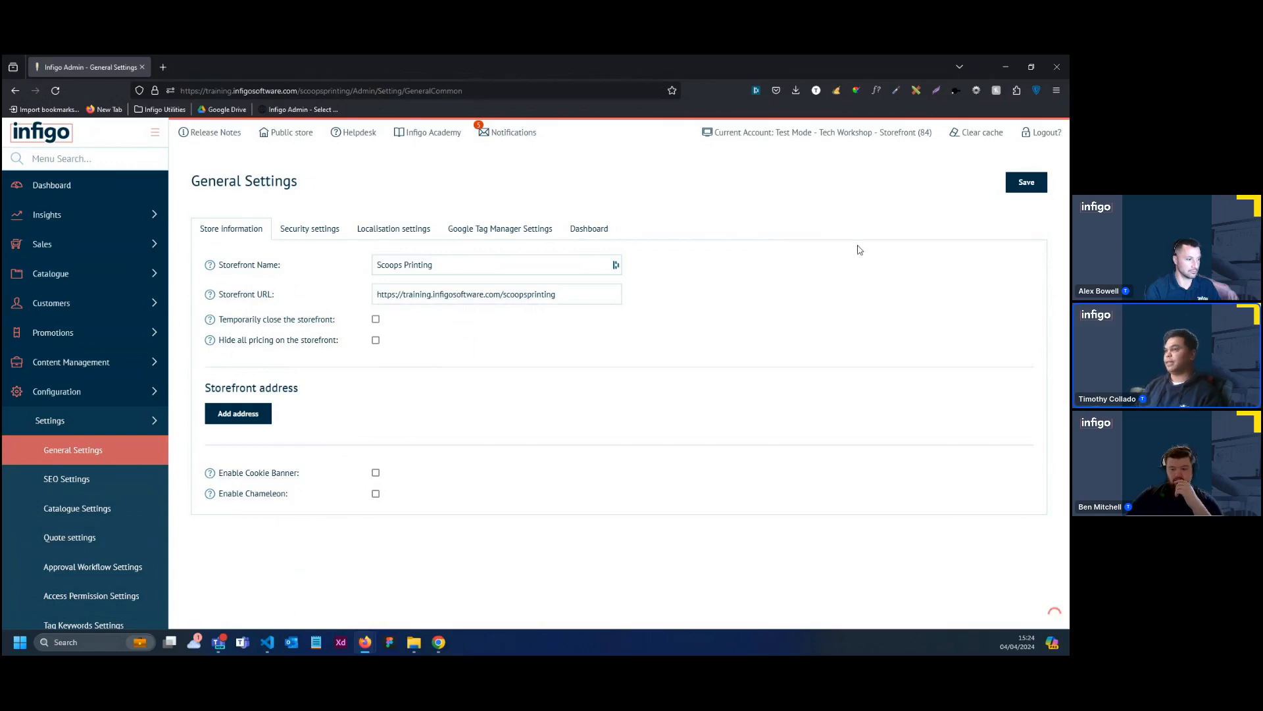
left_click(1033, 185)
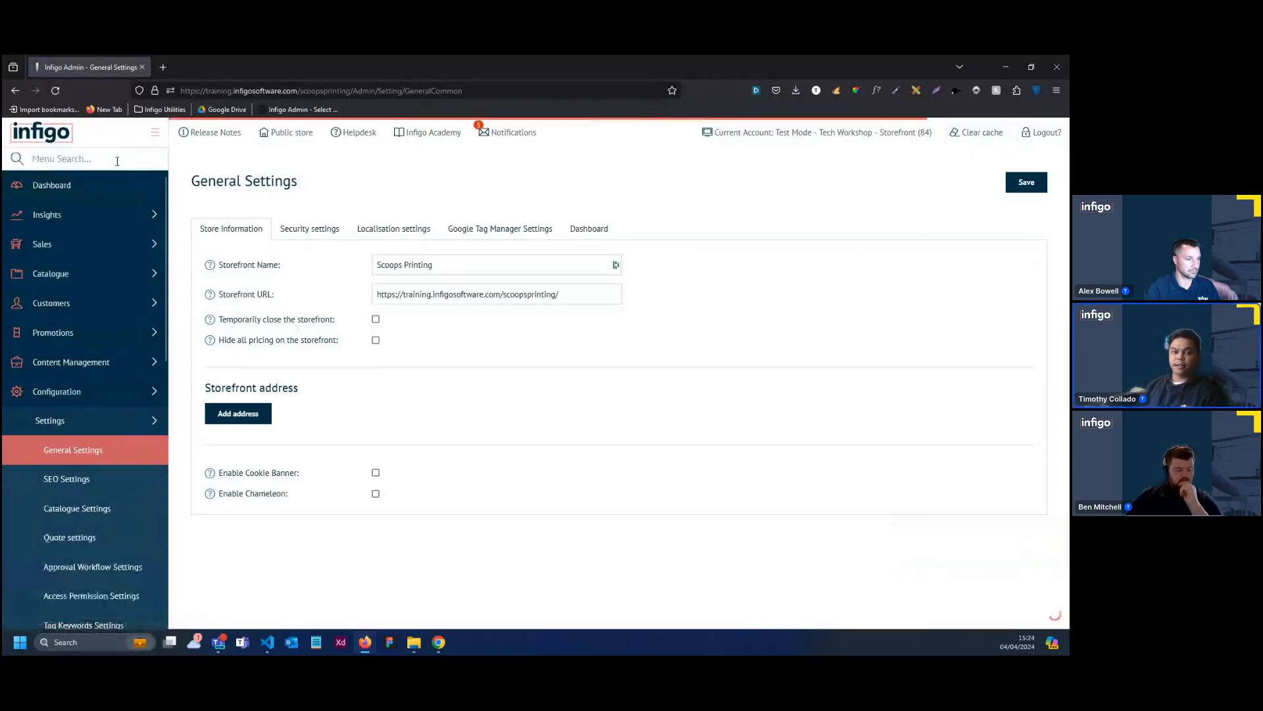
Set the default title in the general SEO Settings to "Scoops Printing | Tech Workshop" and save the change
type("S")
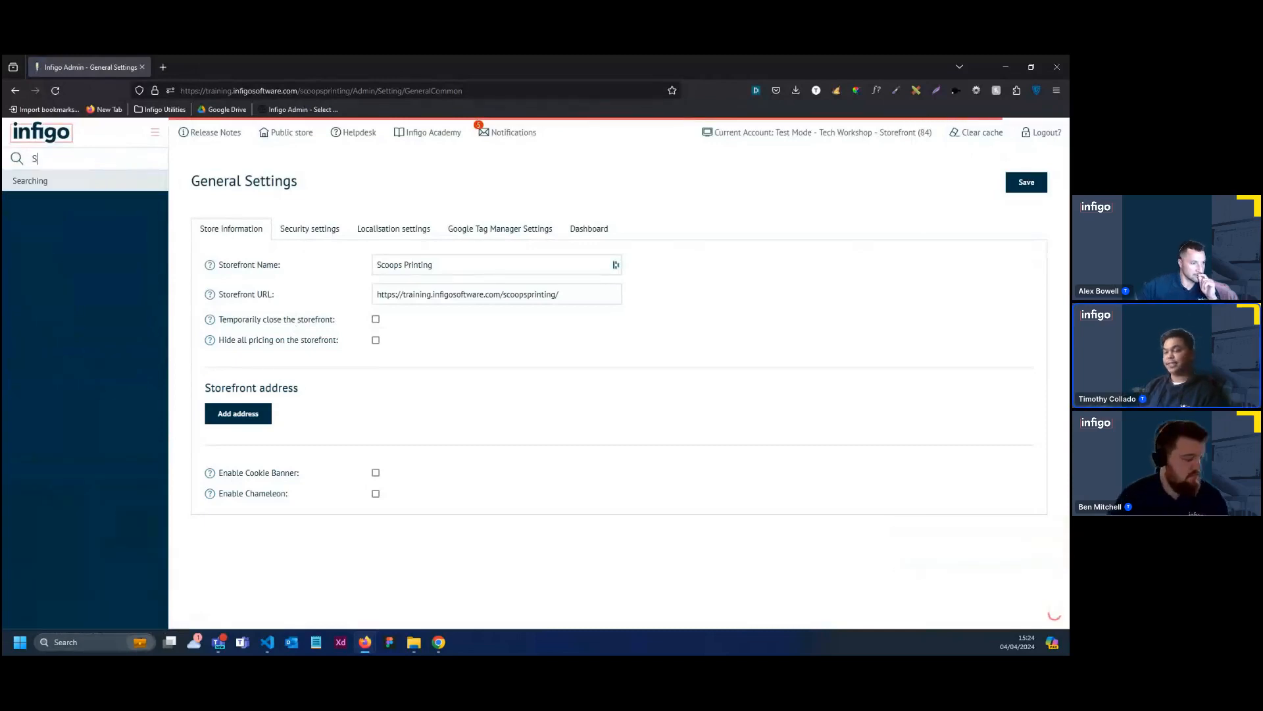
type("eo")
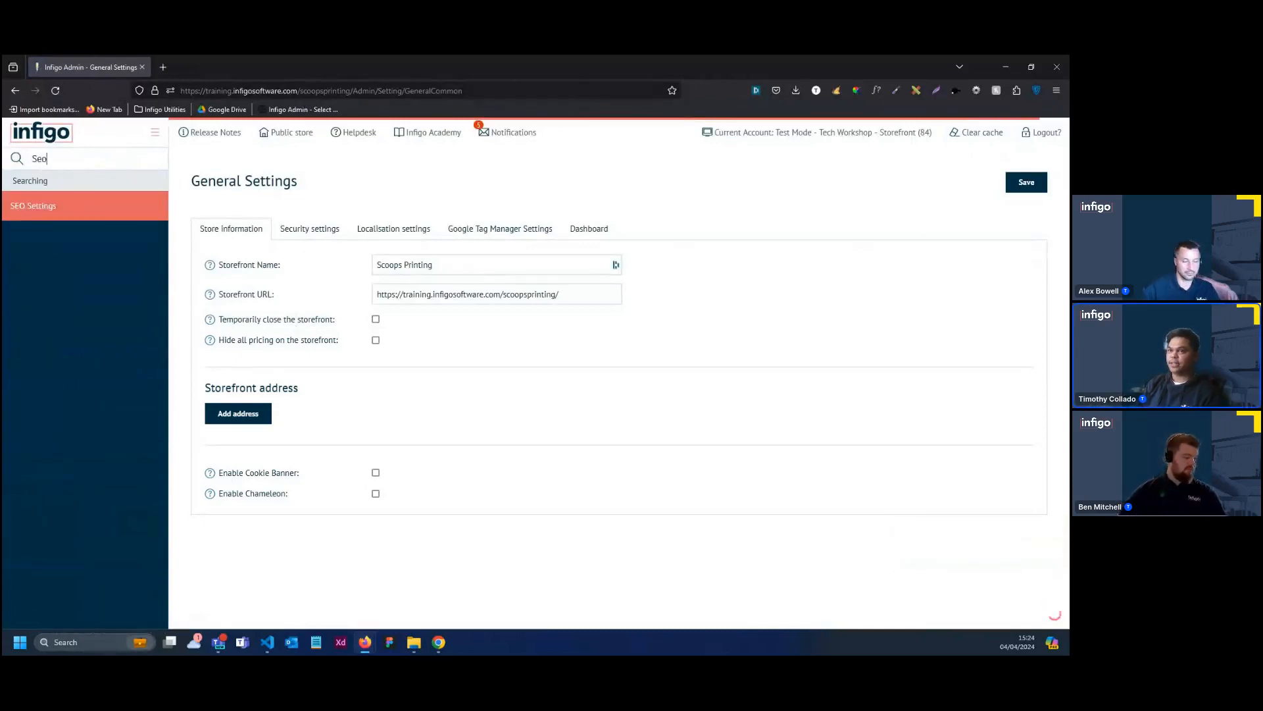
left_click(71, 210)
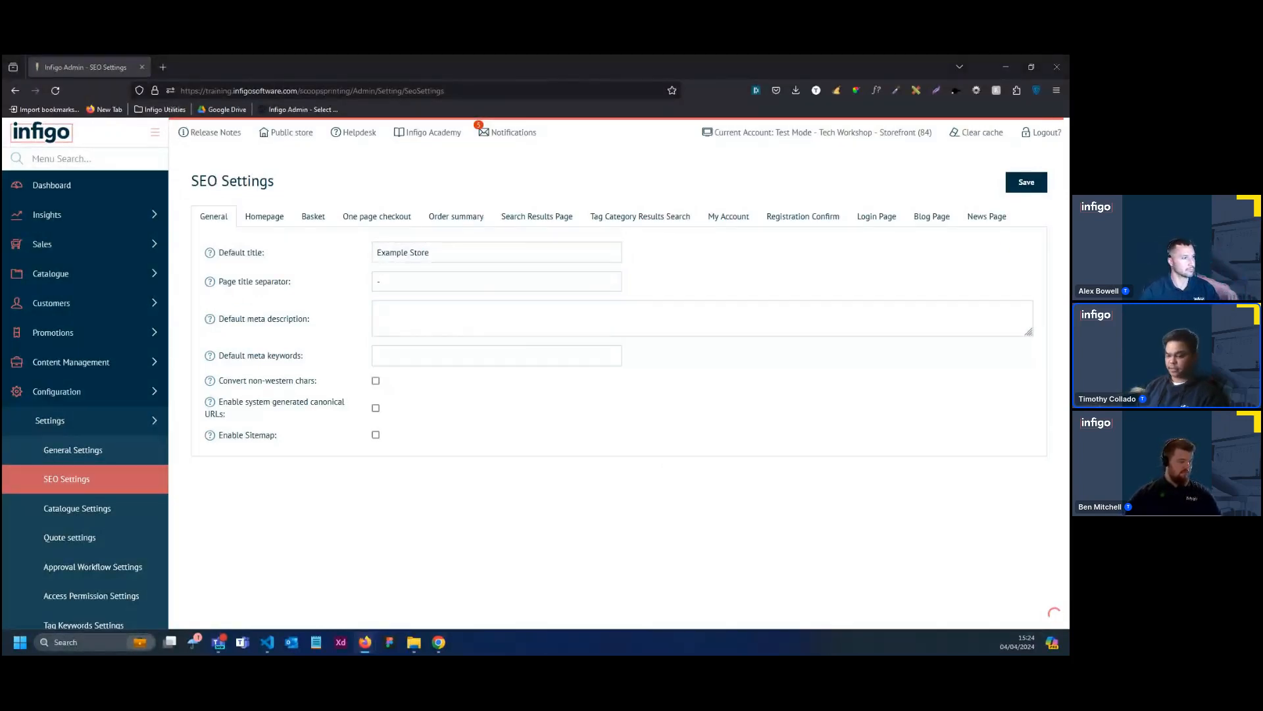
left_click_drag(465, 254, 344, 248)
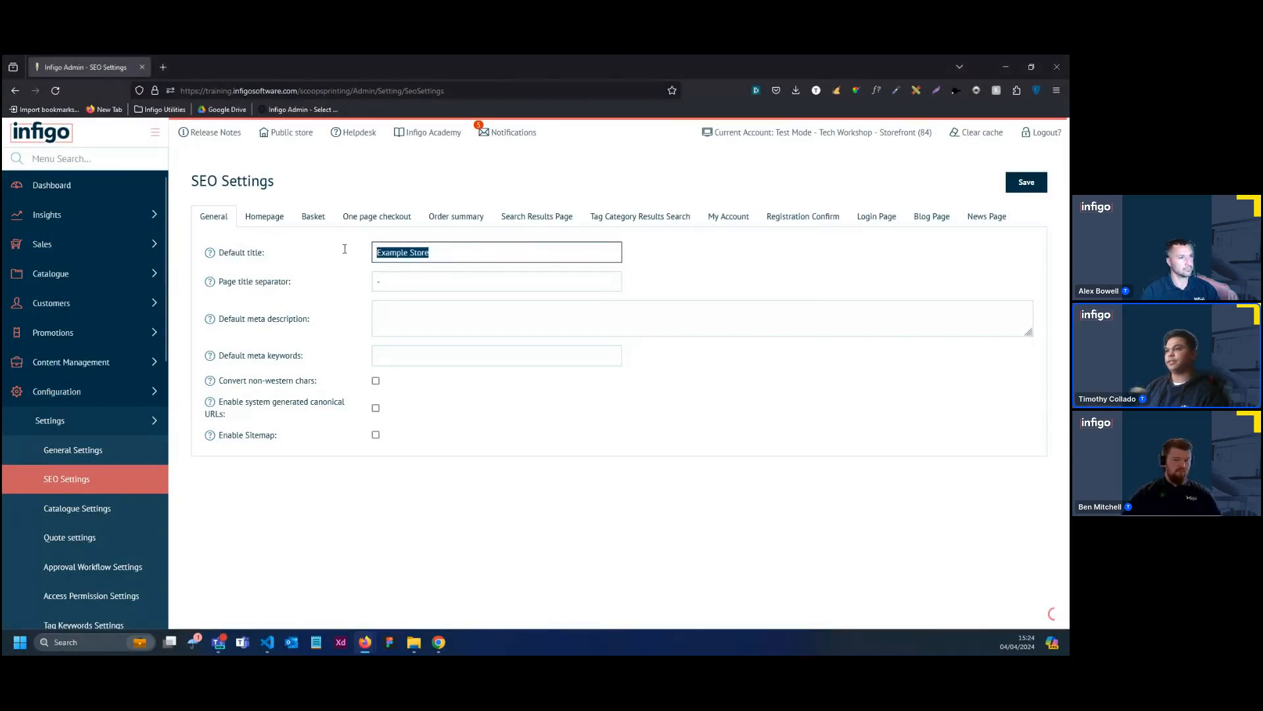
type("Scoops Printing | Tech Workshop")
left_click(1026, 182)
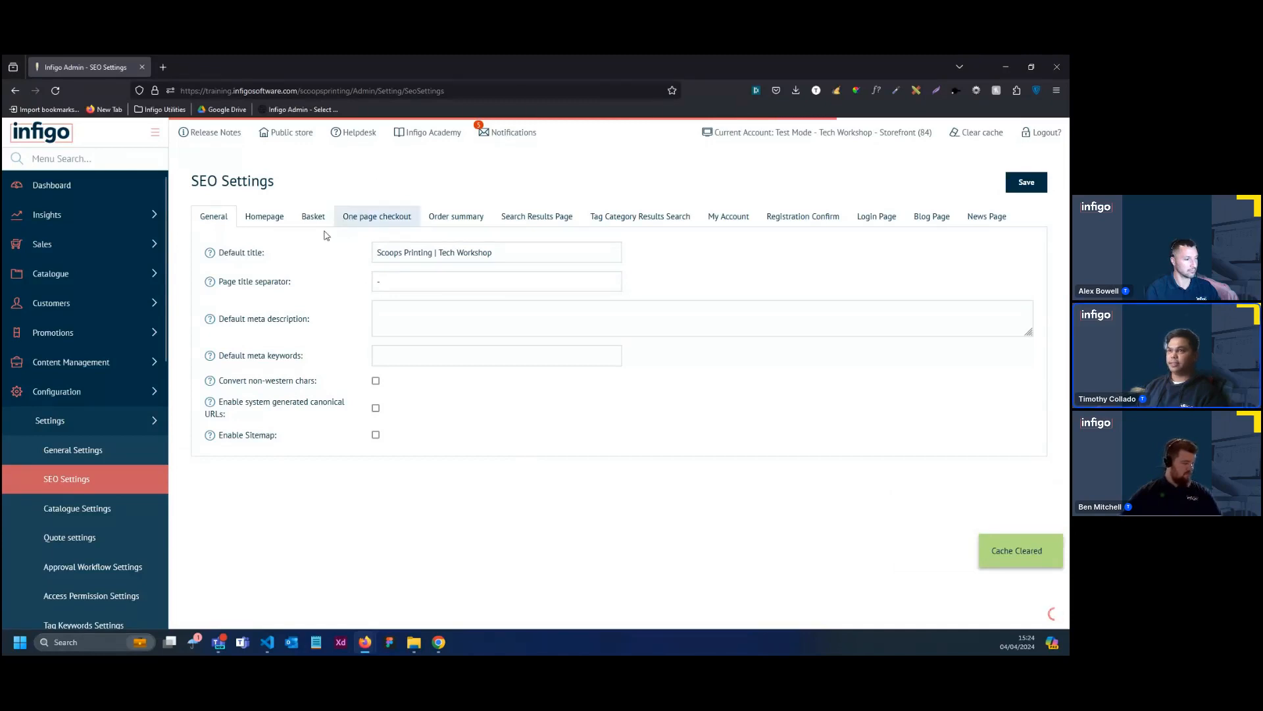
Open the public store and examine the homepage's branding, banner and section blocks
left_click(288, 133)
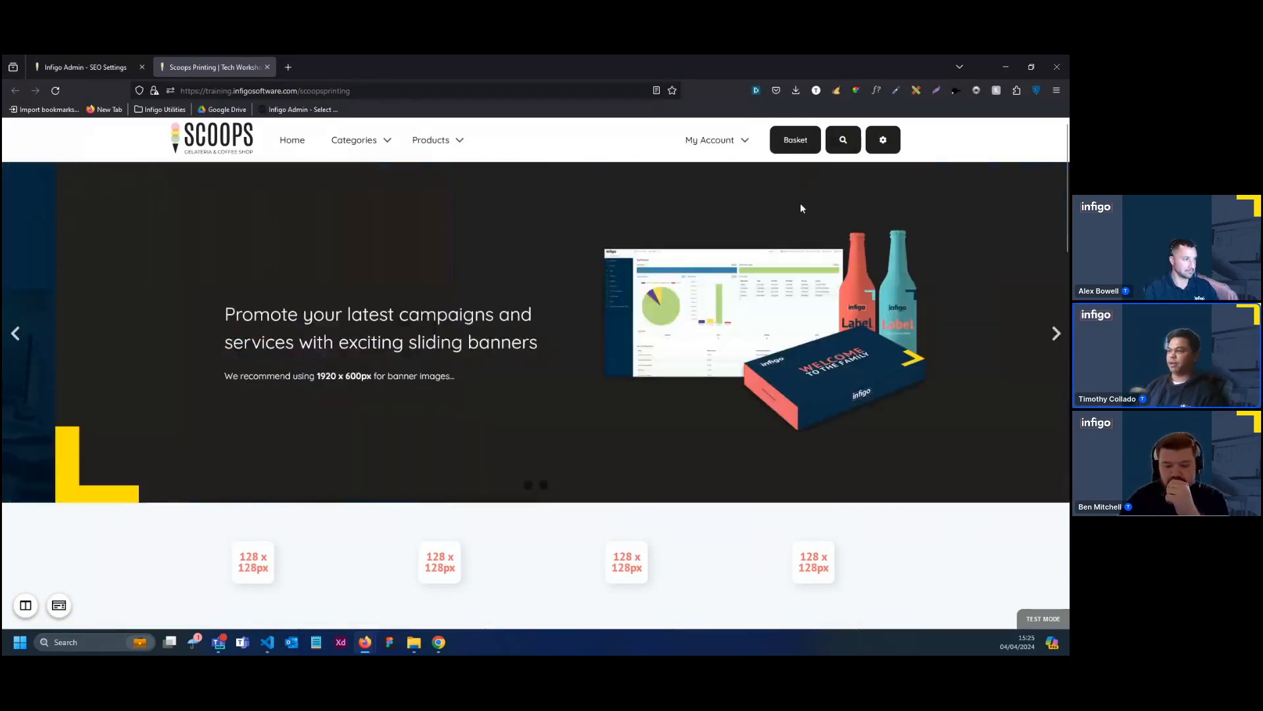
scroll(808, 261, "down", 2)
scroll(802, 265, "down", 1)
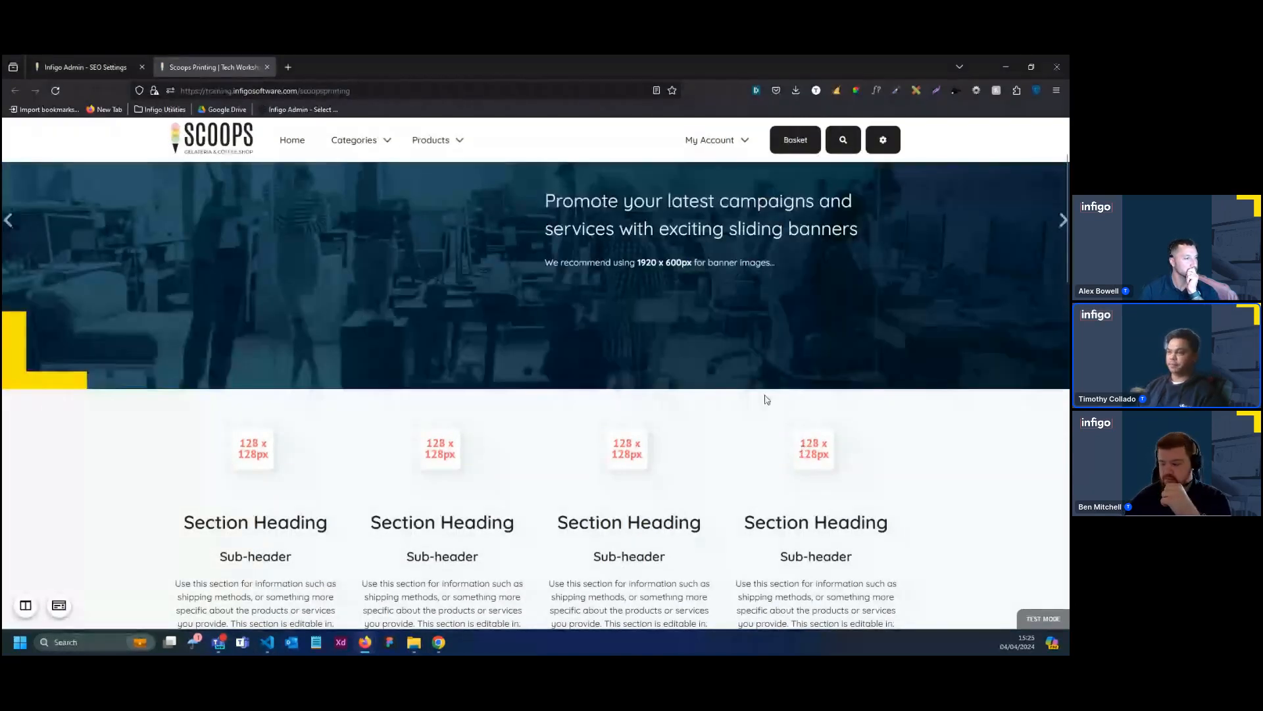
Return to the storefront's admin site and open the Product Management page of the catalogue
left_click(109, 66)
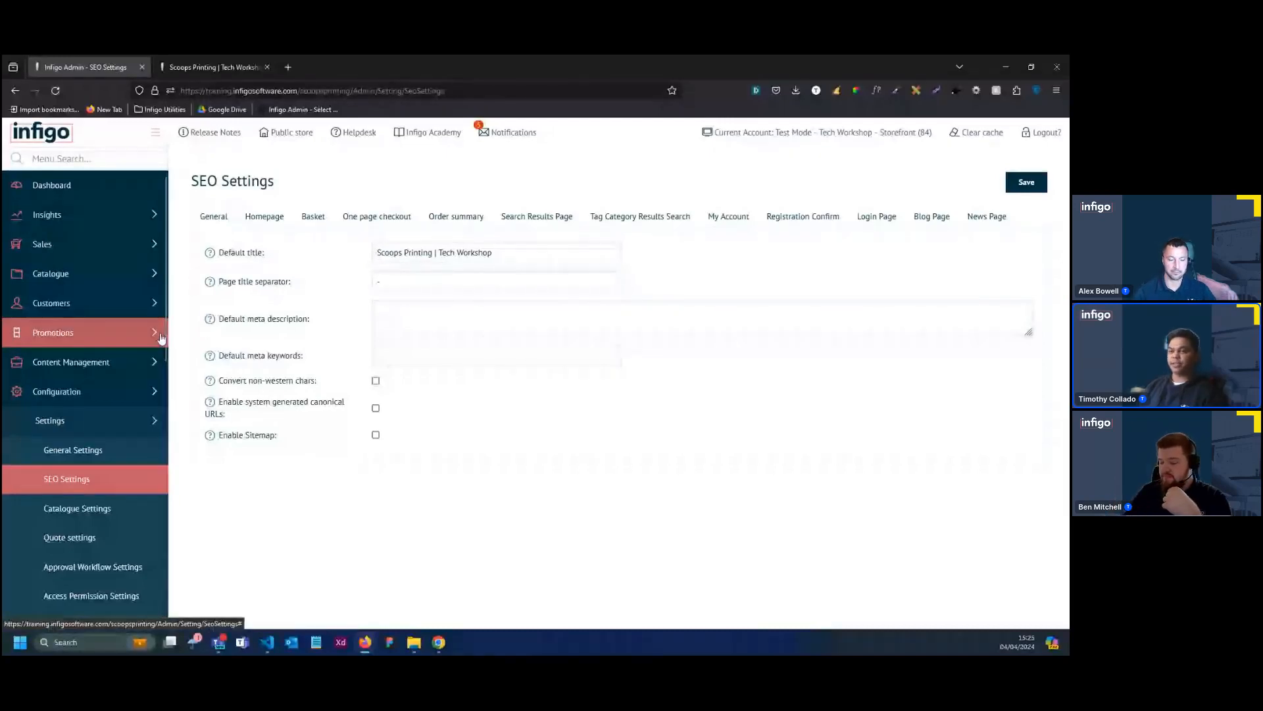
left_click(133, 288)
left_click(121, 302)
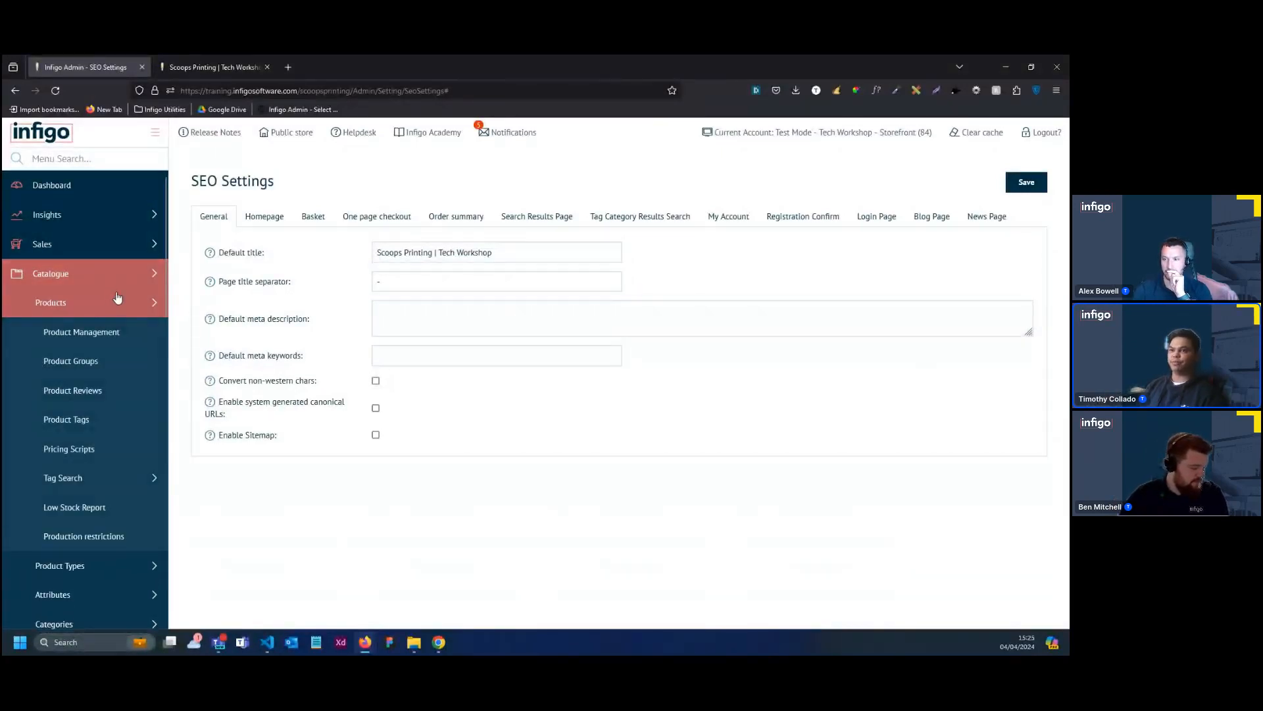
left_click(117, 332)
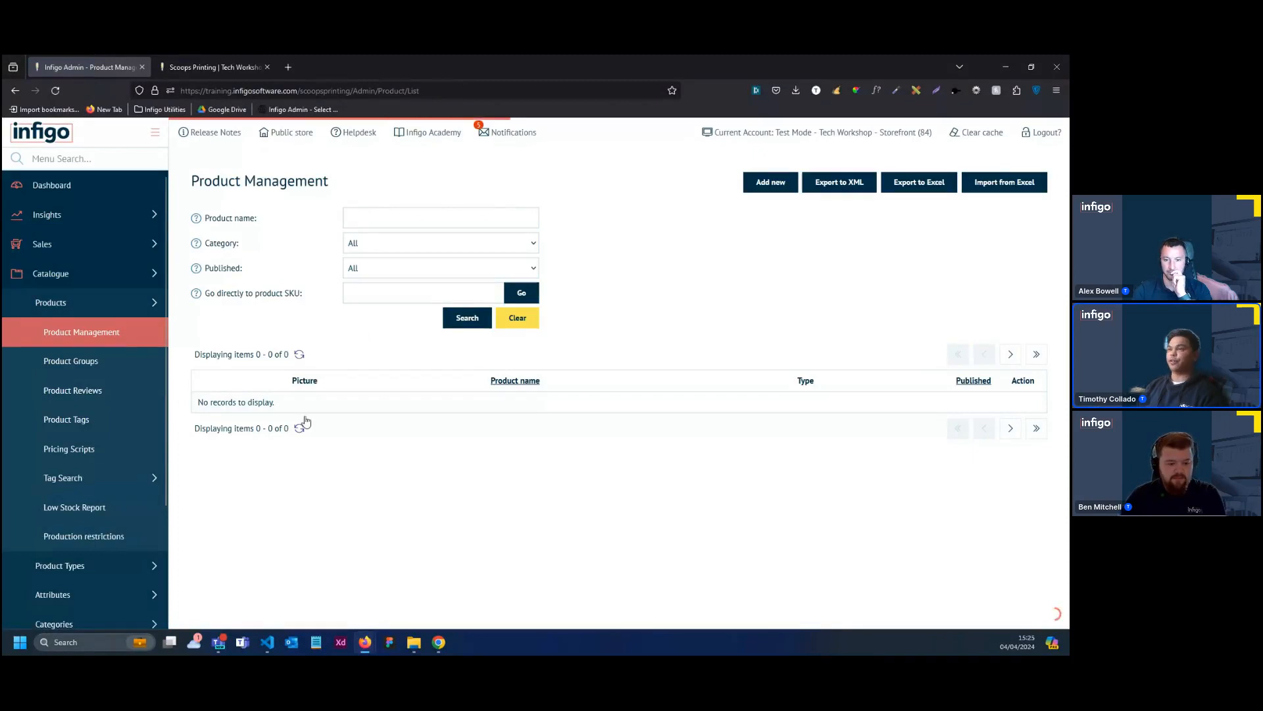
Create a Stock product named "Business Card" and disable Apply Default Styling for its full and additional descriptions
left_click(770, 195)
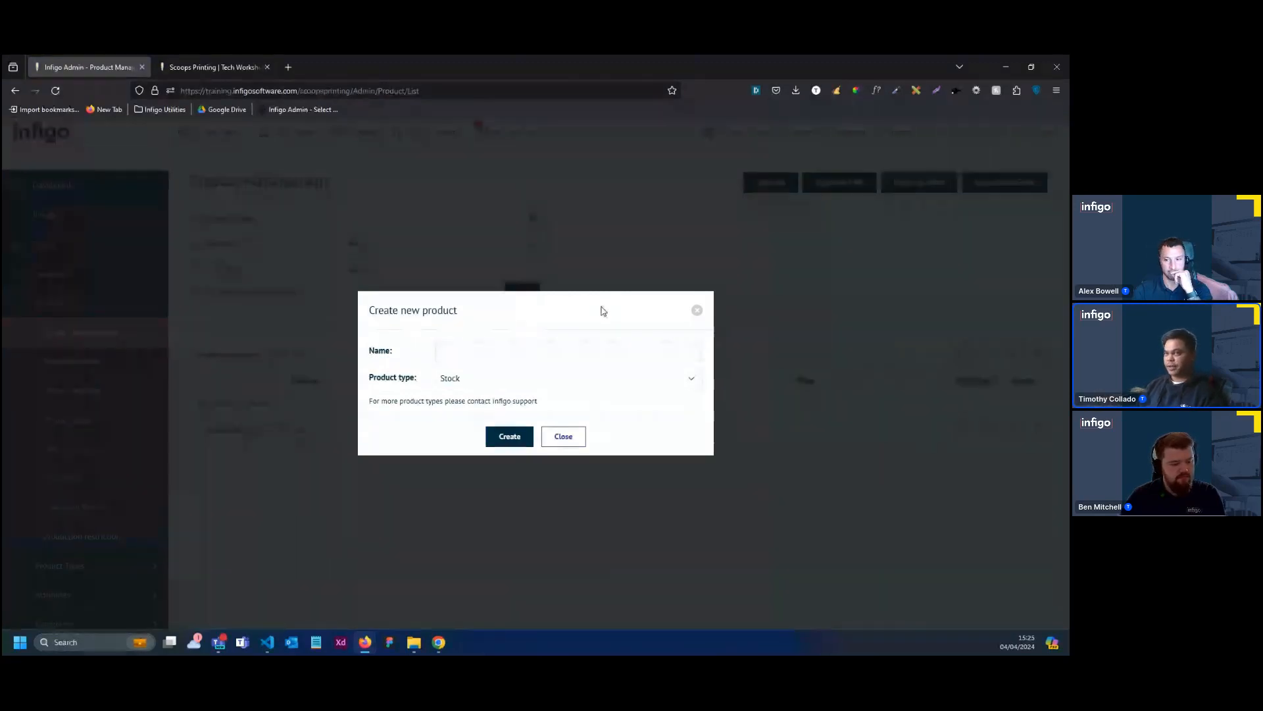
left_click(586, 349)
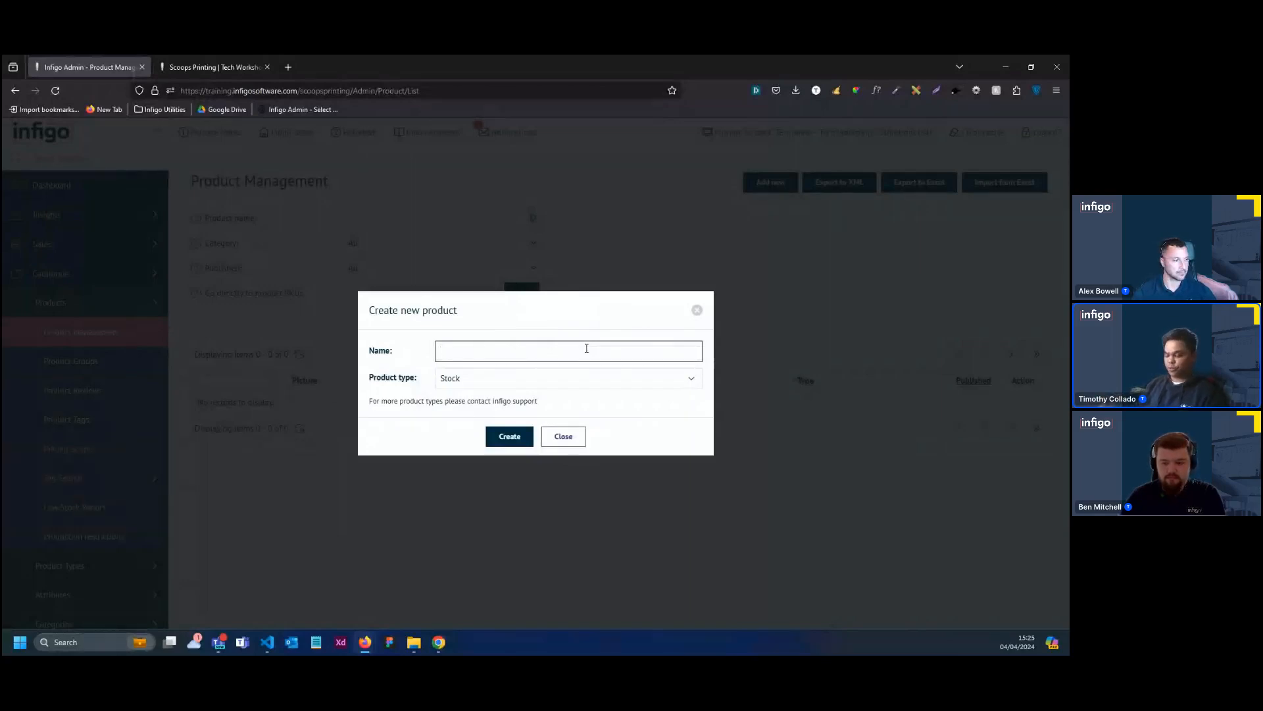
type("Business Card")
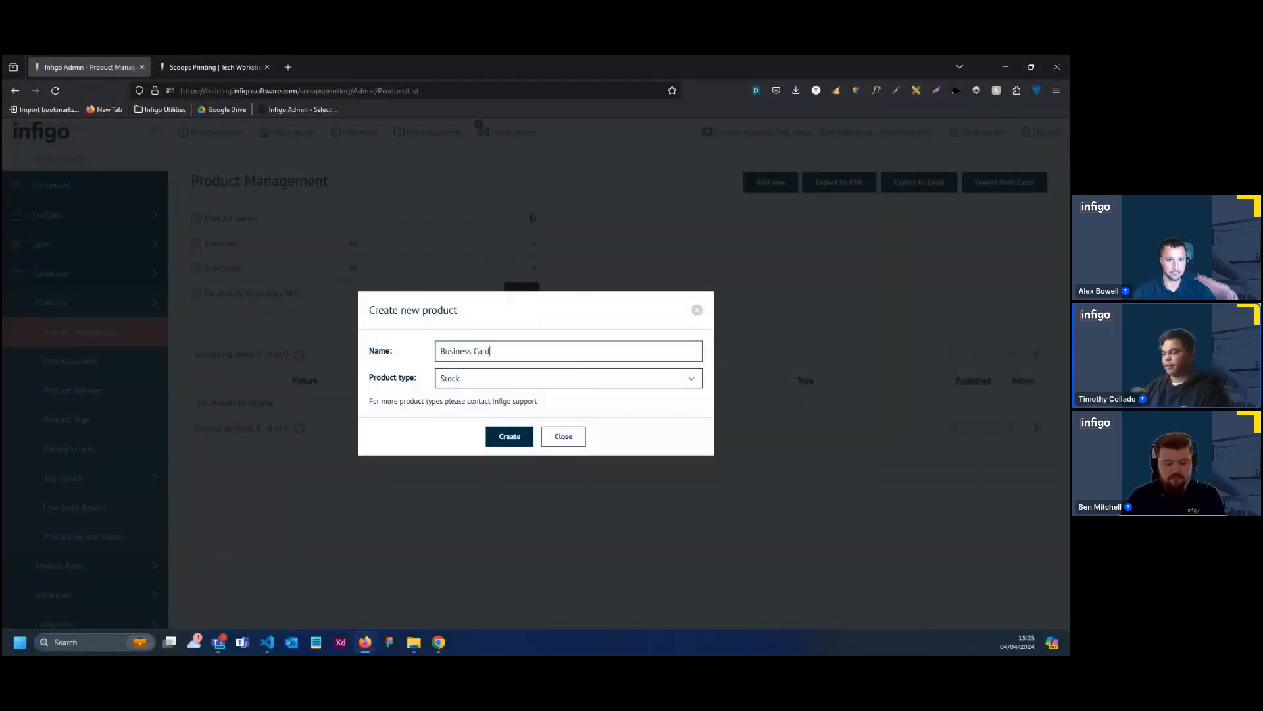
left_click(509, 436)
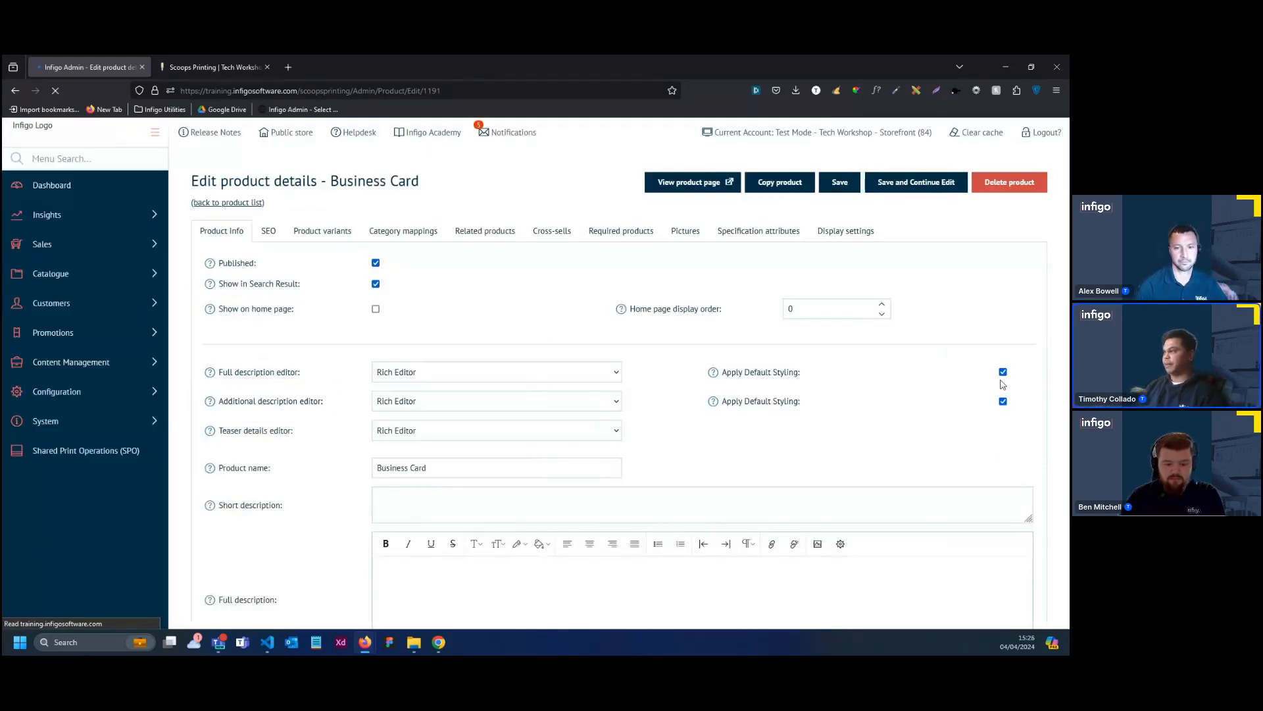
left_click(1003, 402)
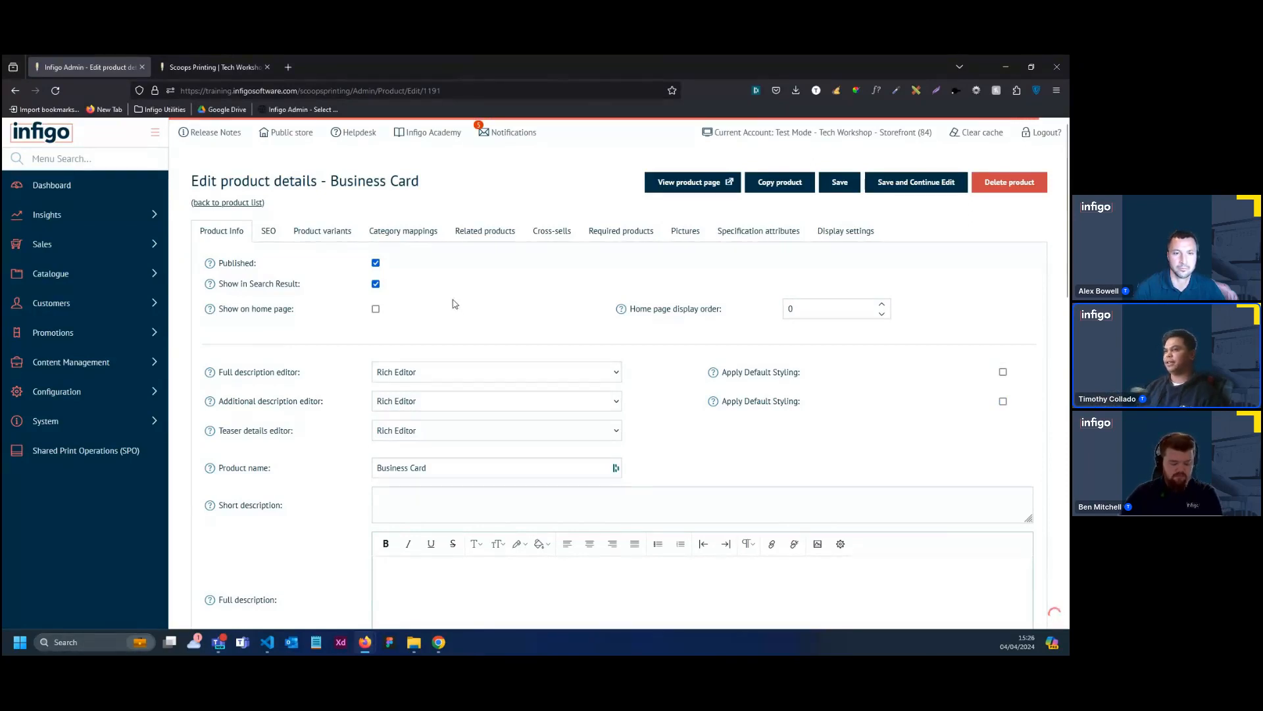
Upload the BusinessCard image from the ASSETS > Products & Category > Product folder and add it as the product's picture
left_click(685, 230)
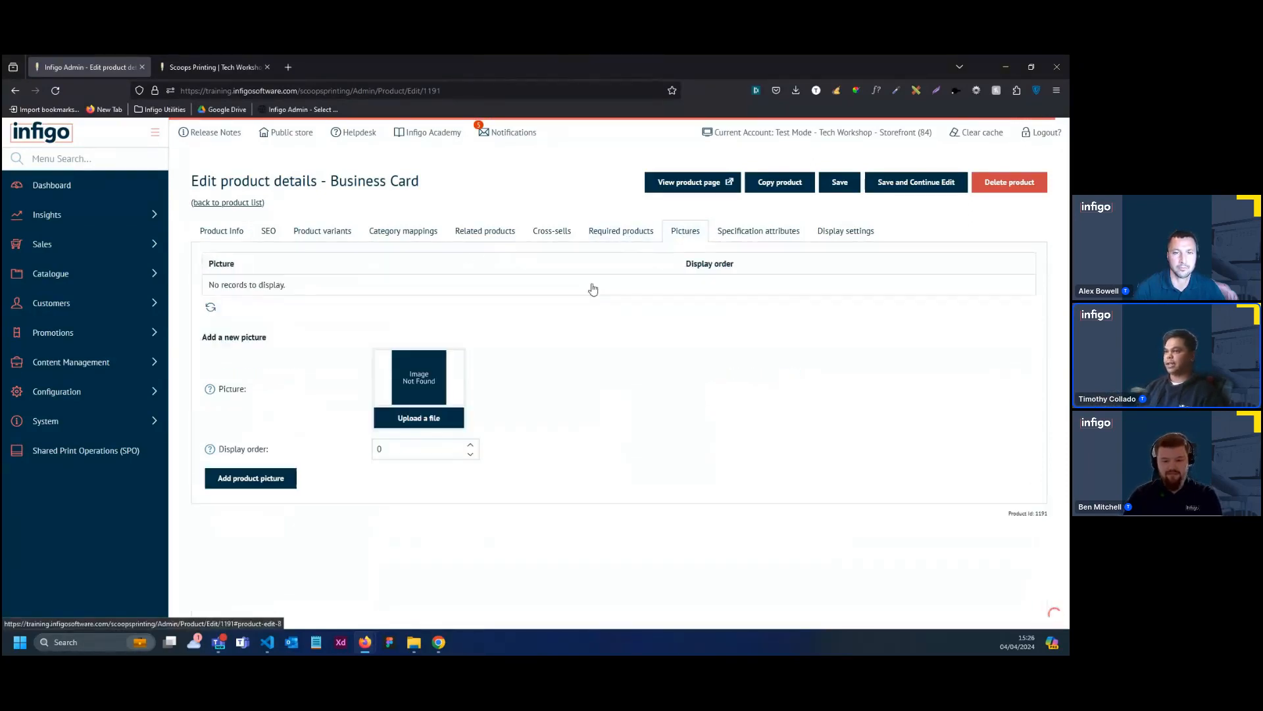
left_click(404, 416)
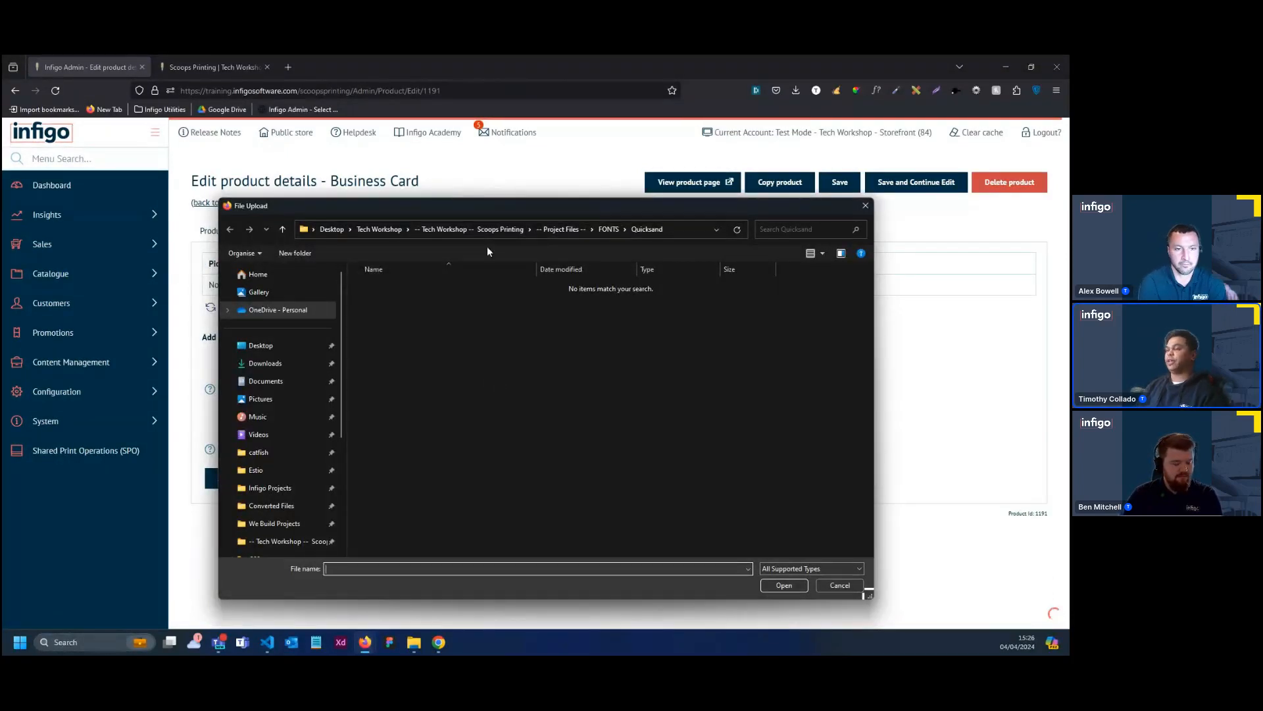
left_click(554, 230)
double_click(437, 287)
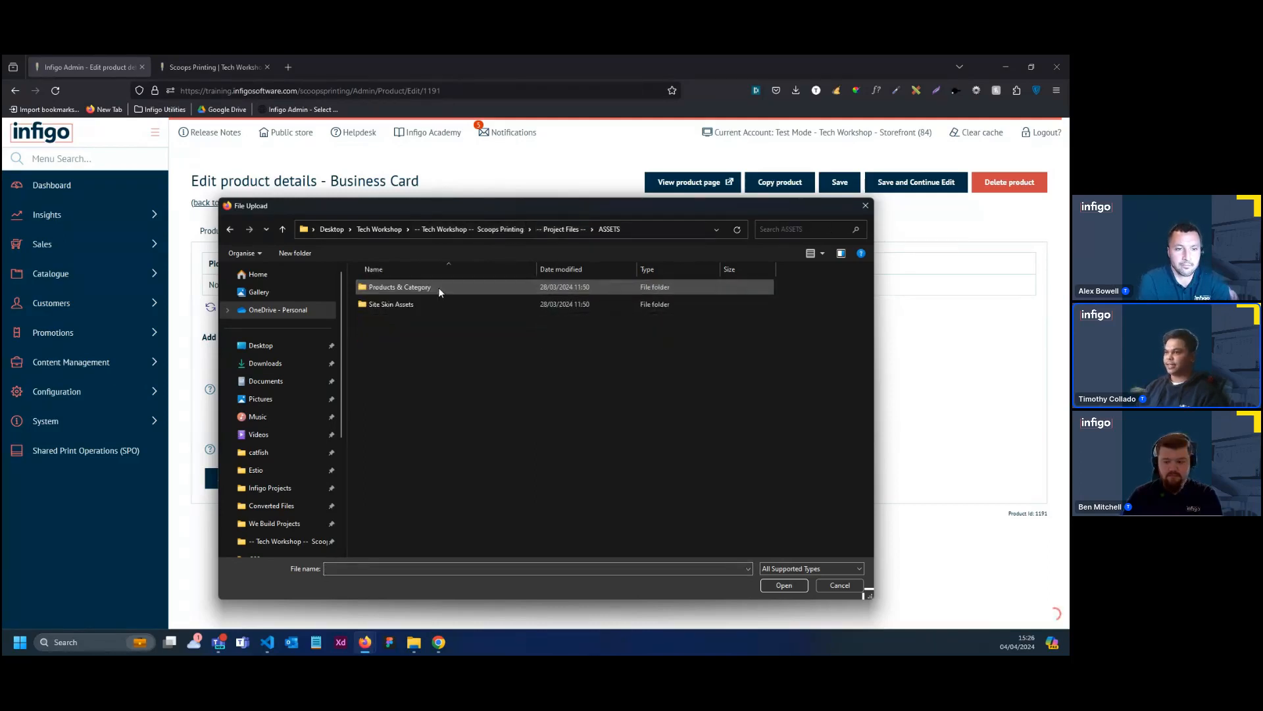
double_click(437, 287)
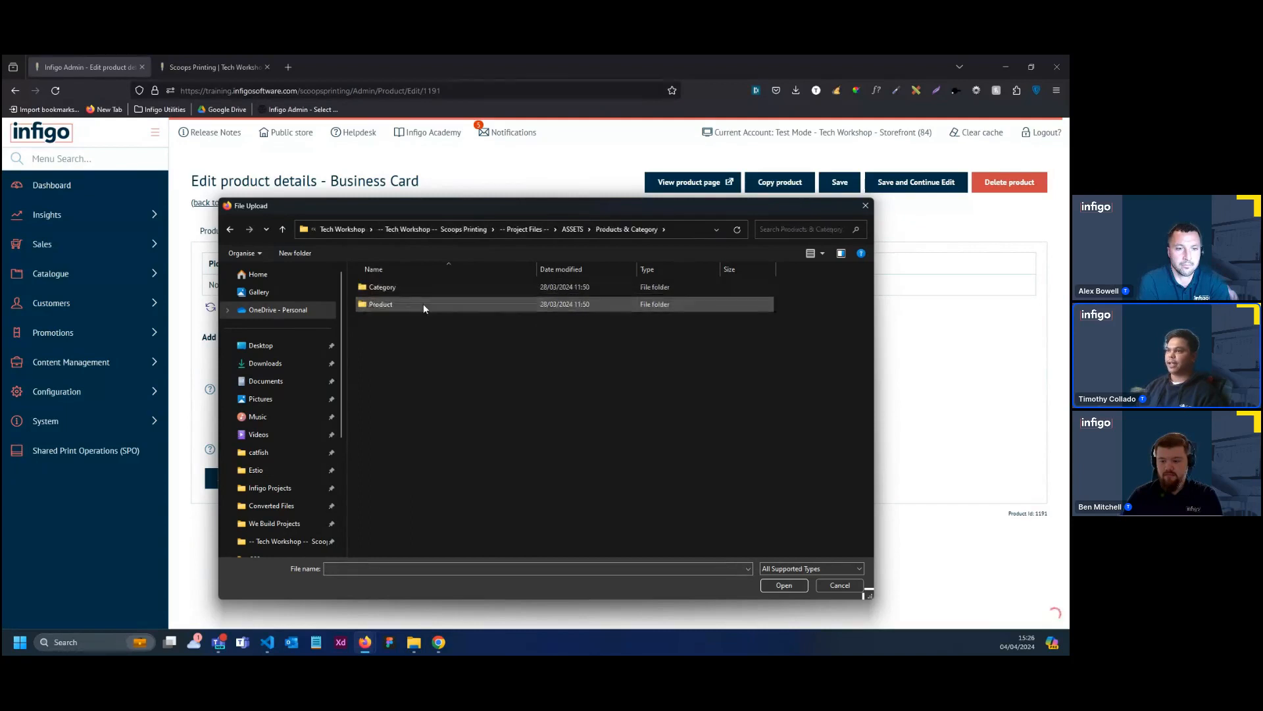
double_click(431, 302)
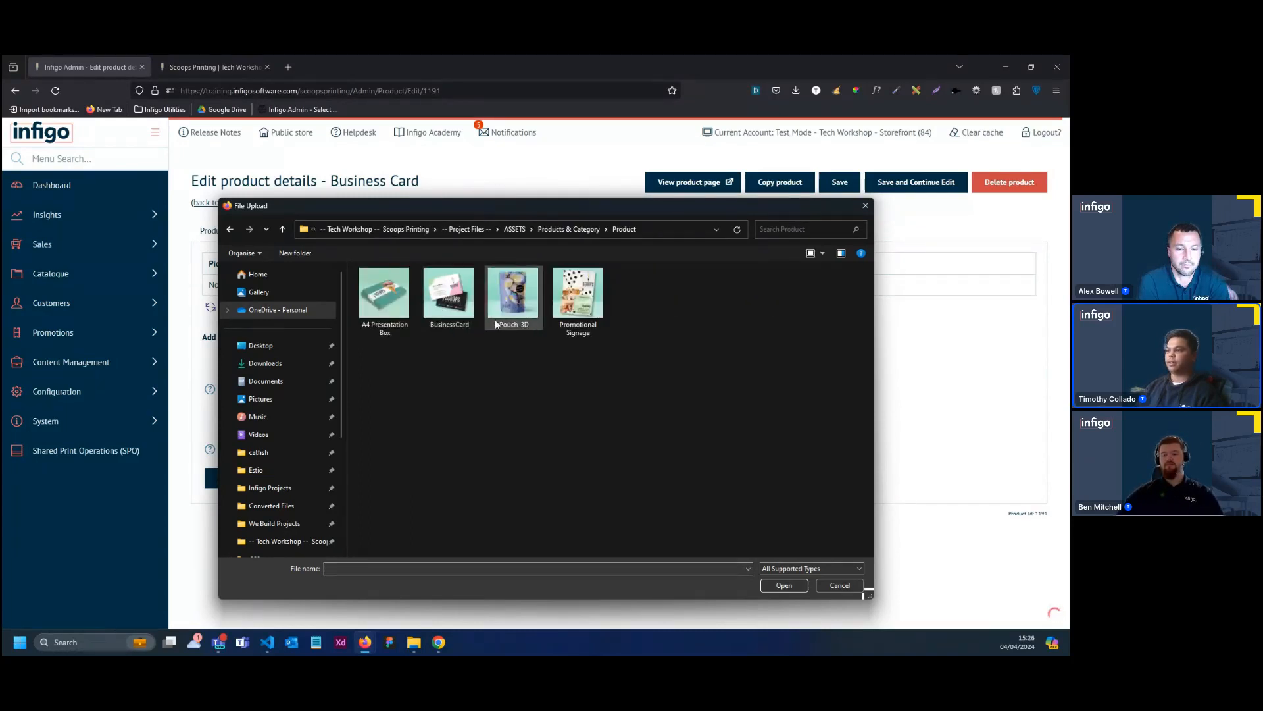
double_click(454, 311)
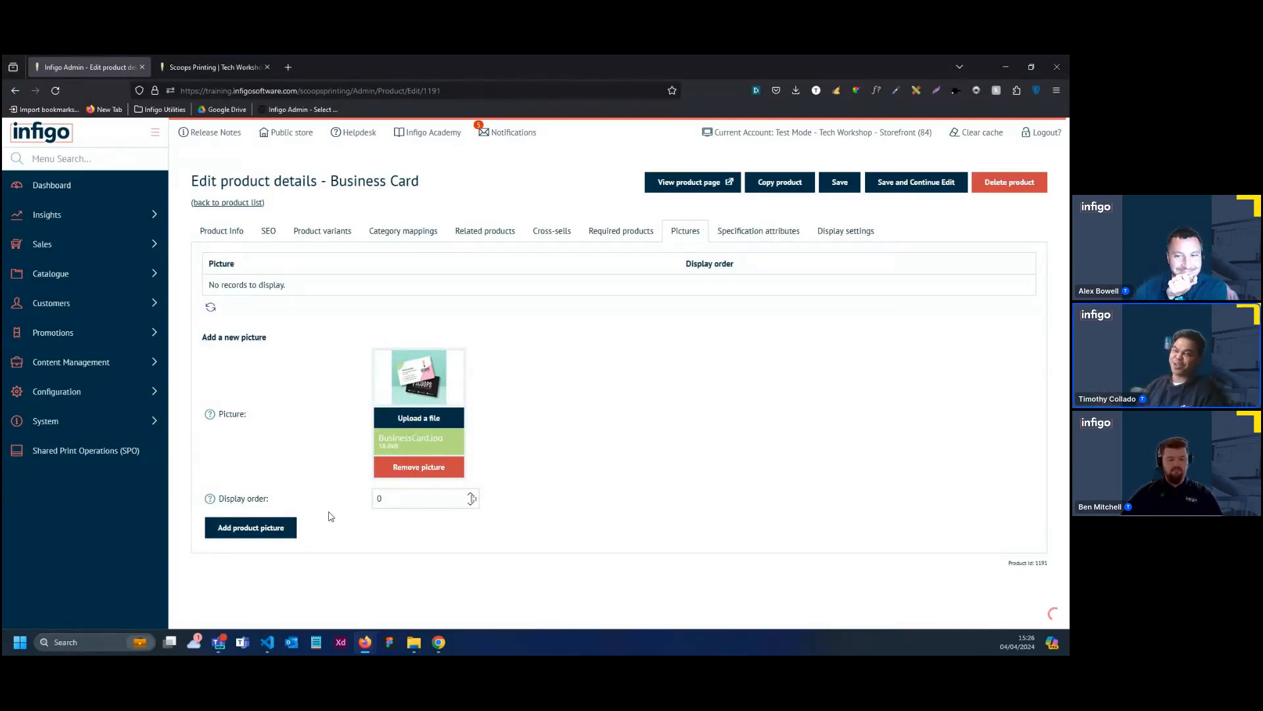
left_click(284, 527)
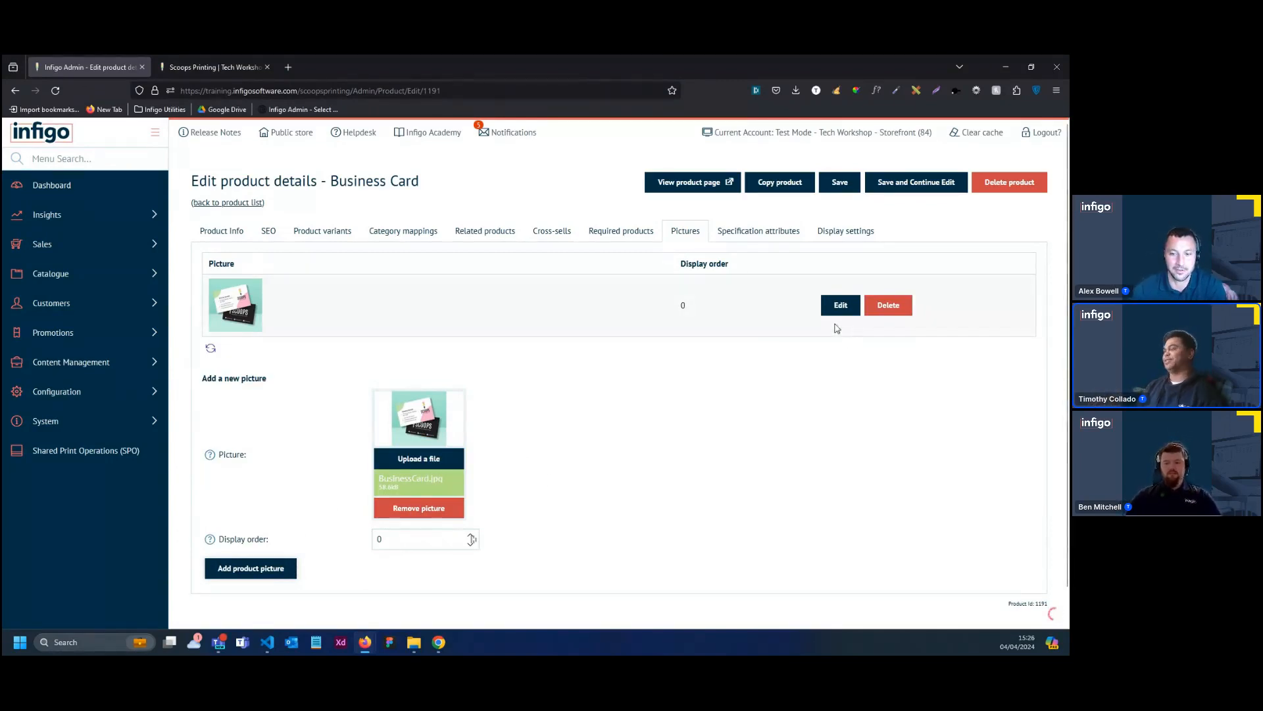
Set the Breadcrumbs option in the Business Card product's display settings to "Show breadcrumbs"
left_click(850, 237)
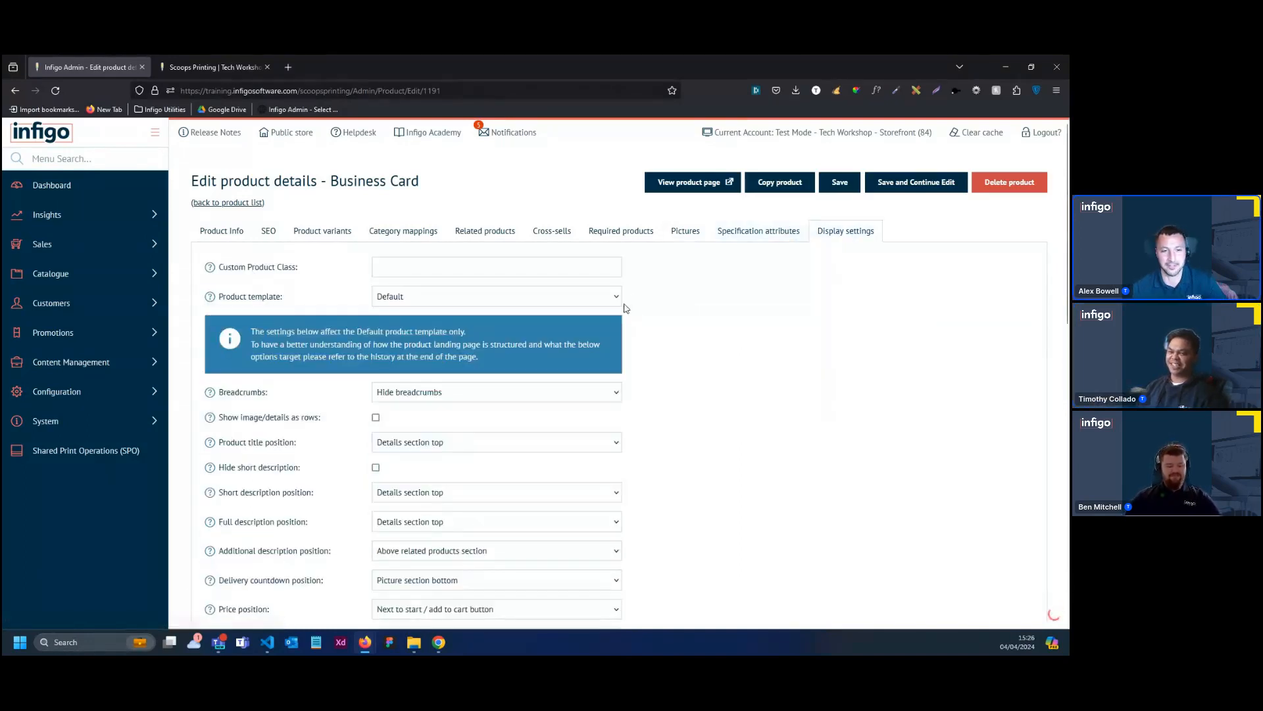
scroll(678, 396, "down", 1)
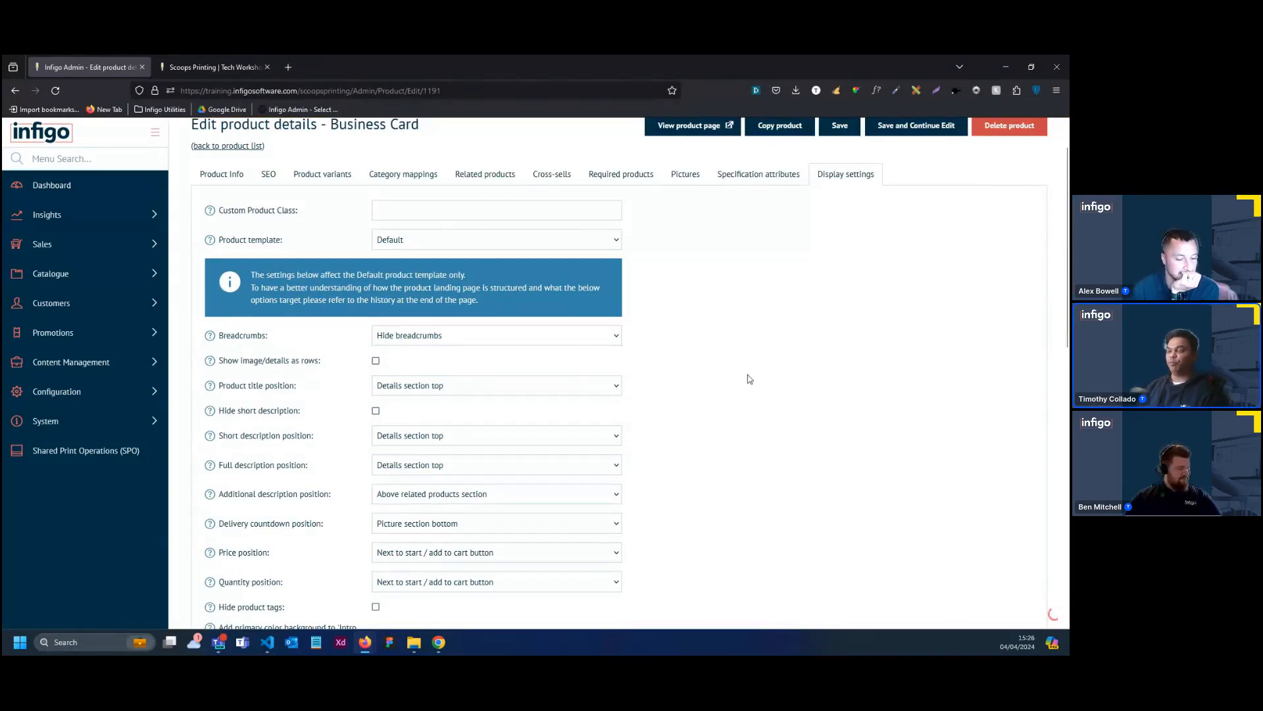
left_click(514, 338)
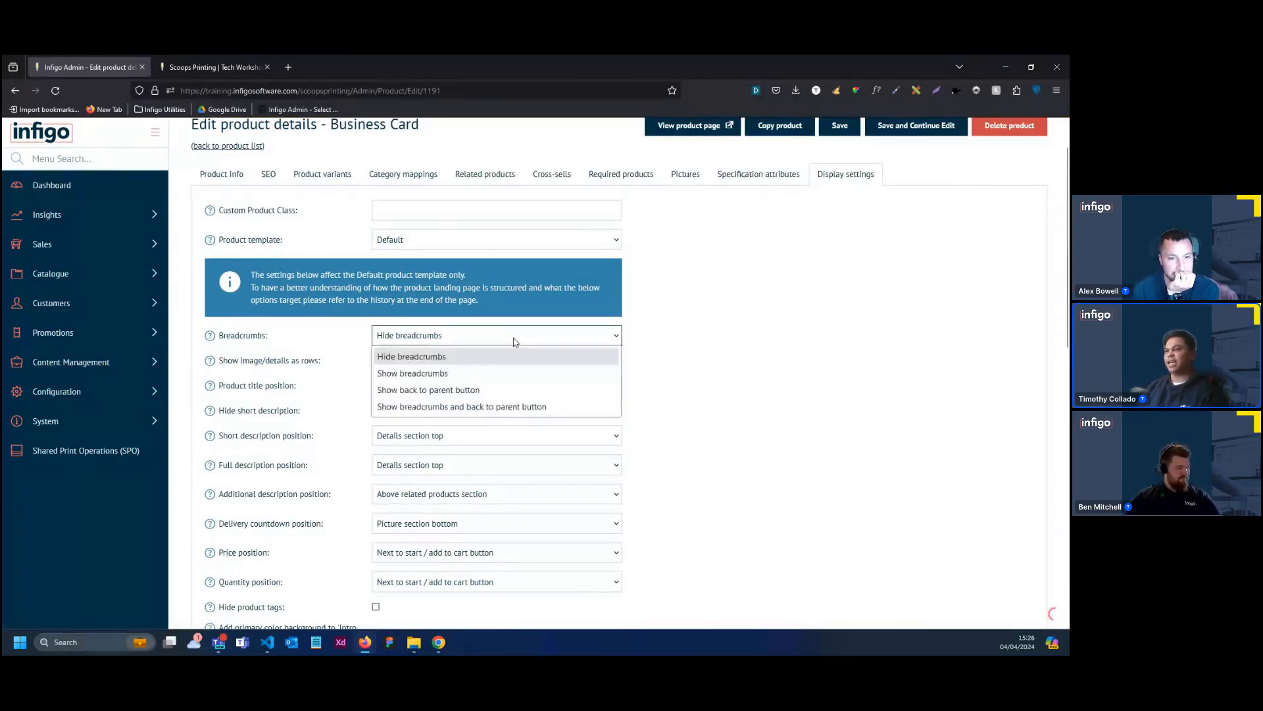
scroll(740, 347, "up", 1)
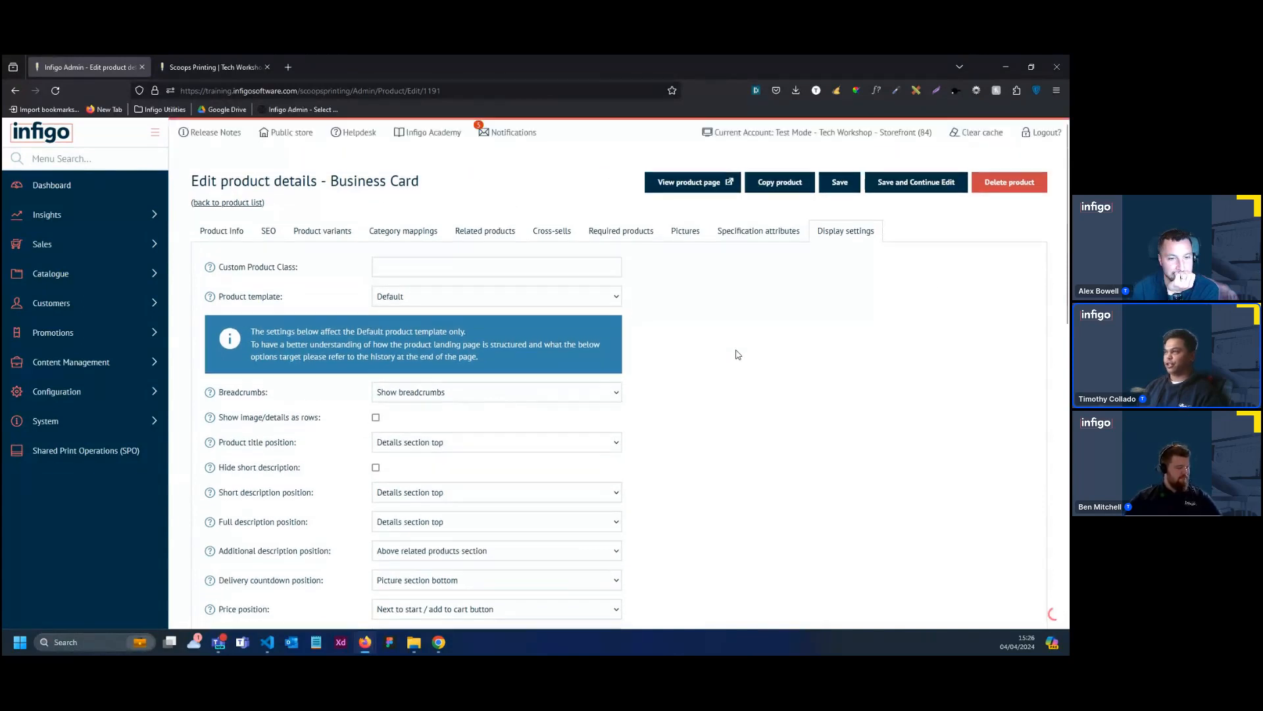
Save the Business Card product's display settings and keep the product open for editing
left_click(892, 188)
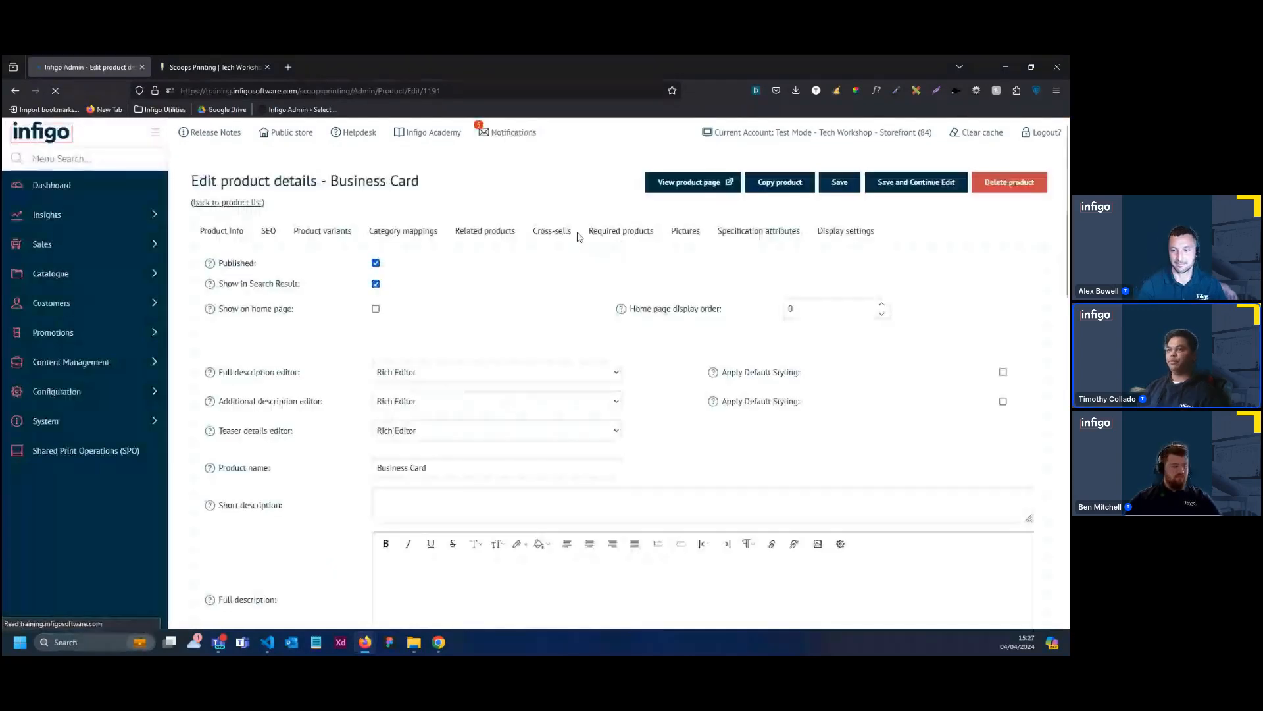
left_click(125, 280)
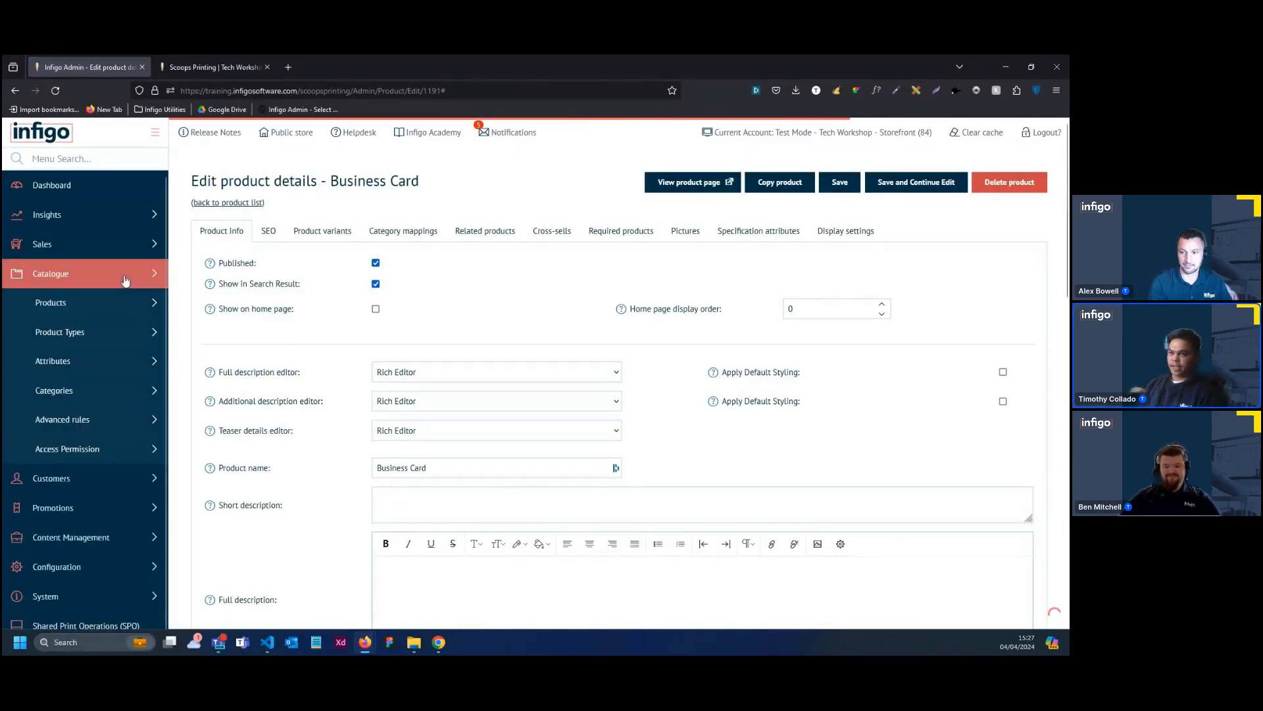
left_click(142, 392)
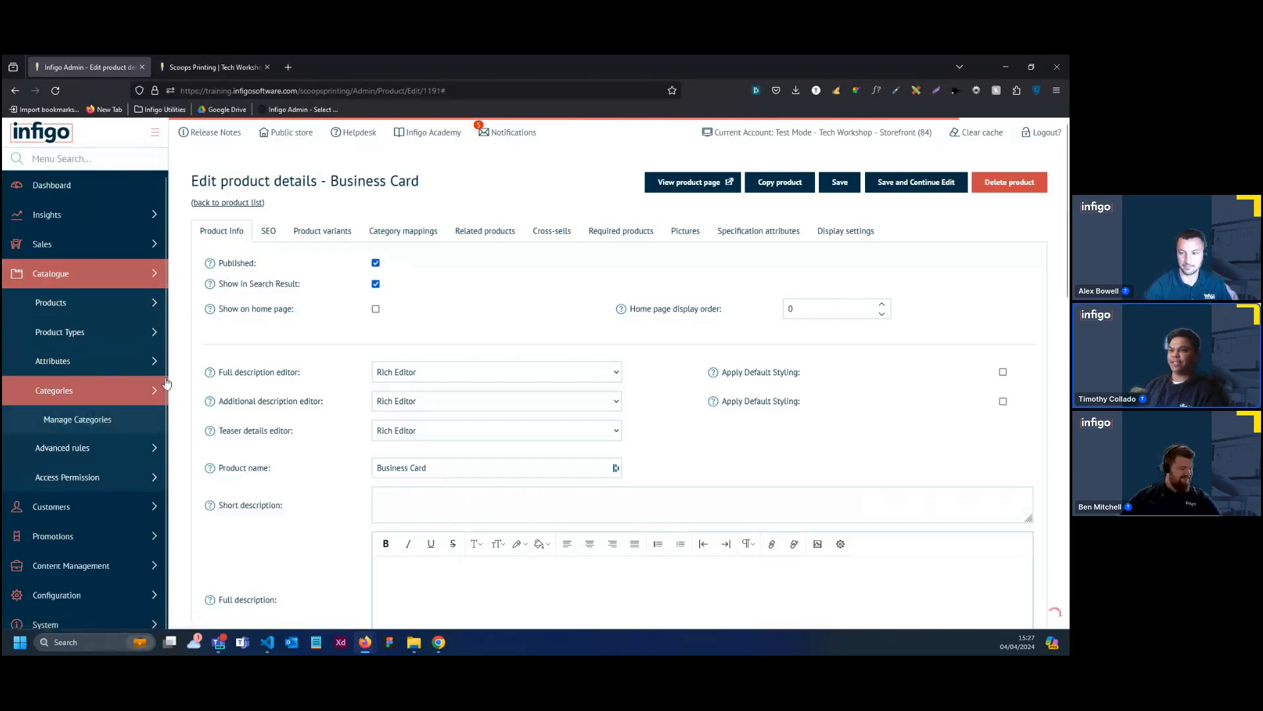
left_click(117, 422)
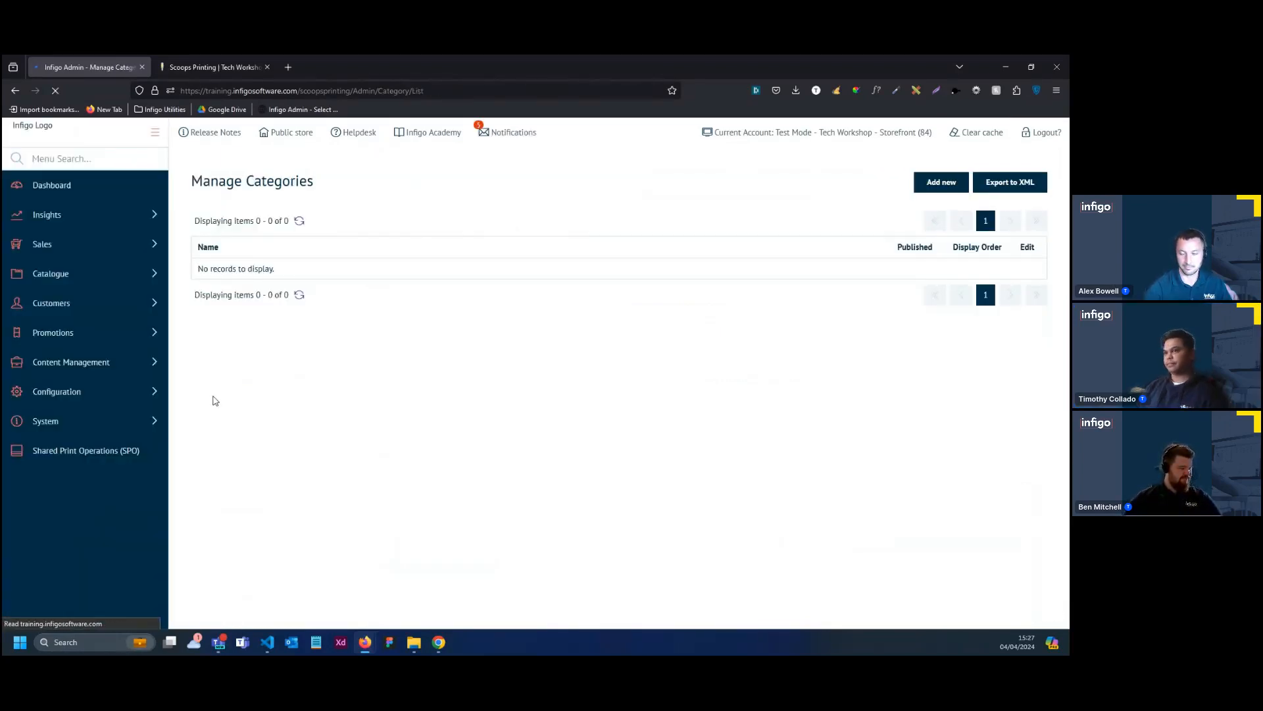
left_click(16, 97)
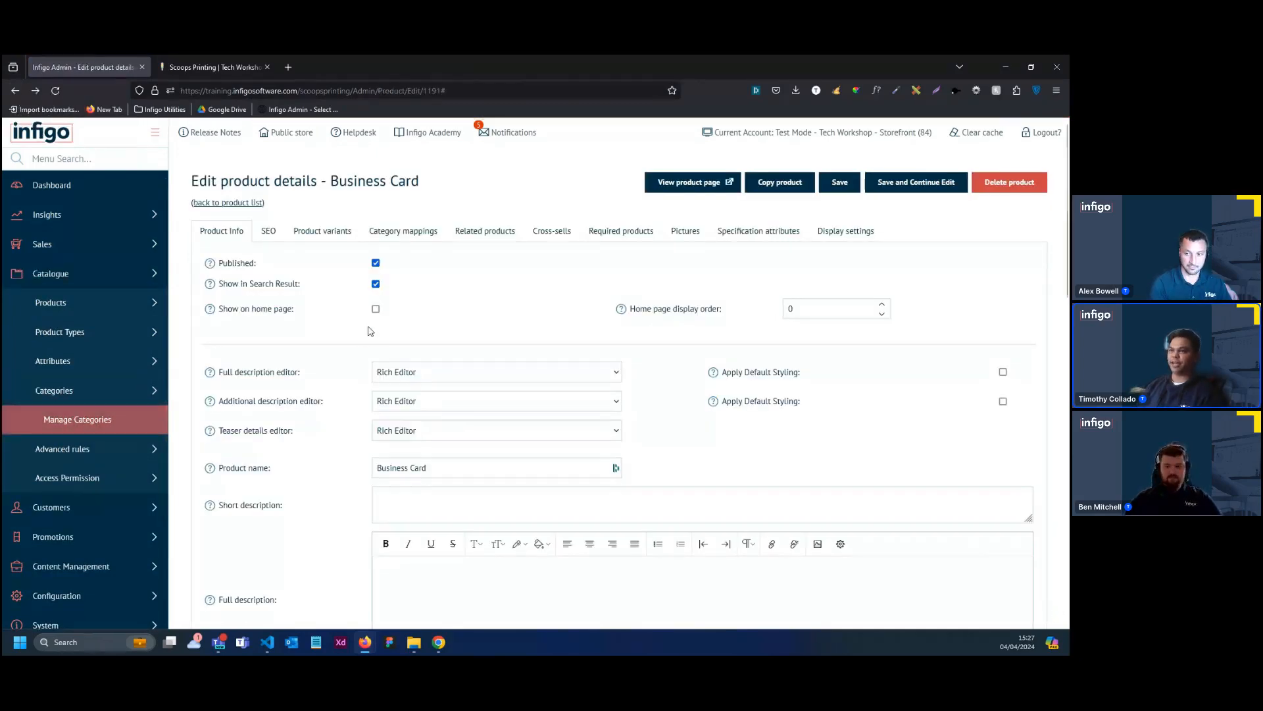
Enable Show on home page for the Business Card product, save it and clear the cache
left_click(375, 309)
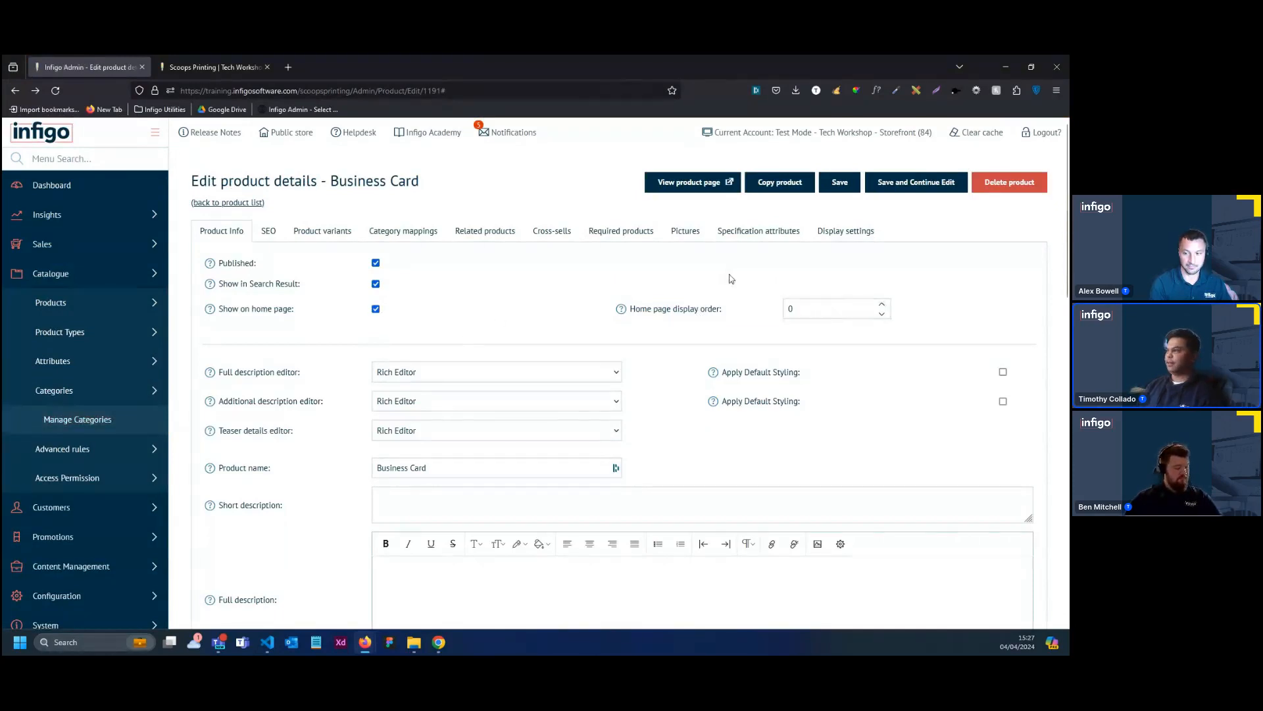
left_click(940, 183)
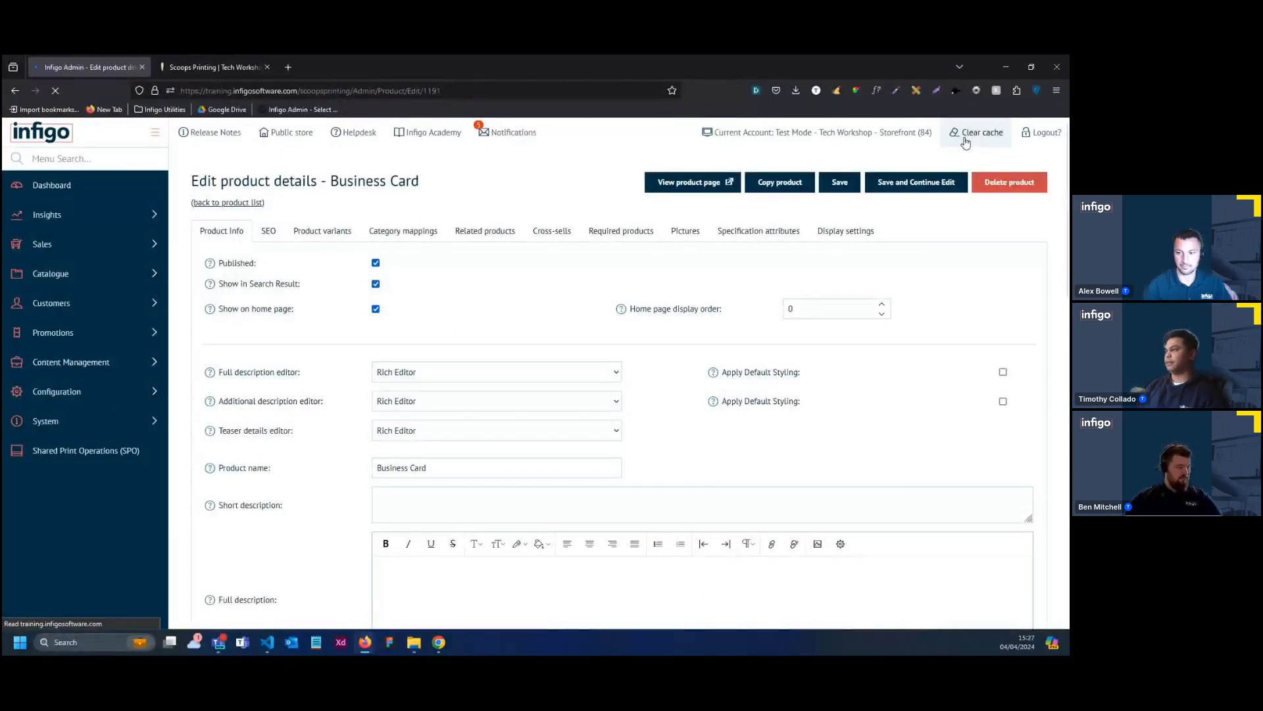
left_click(965, 141)
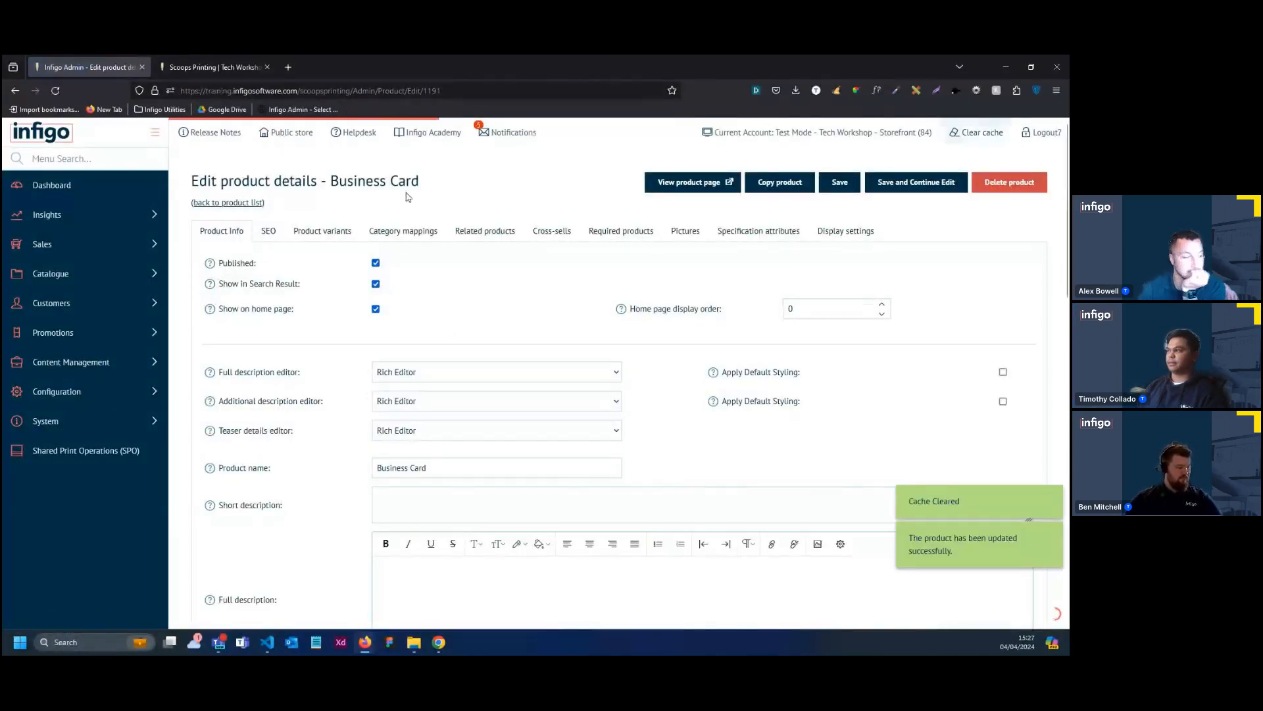
Add a new catalogue category named "Folding Carton And Boxes" with Show on home page enabled
left_click(102, 280)
left_click(75, 392)
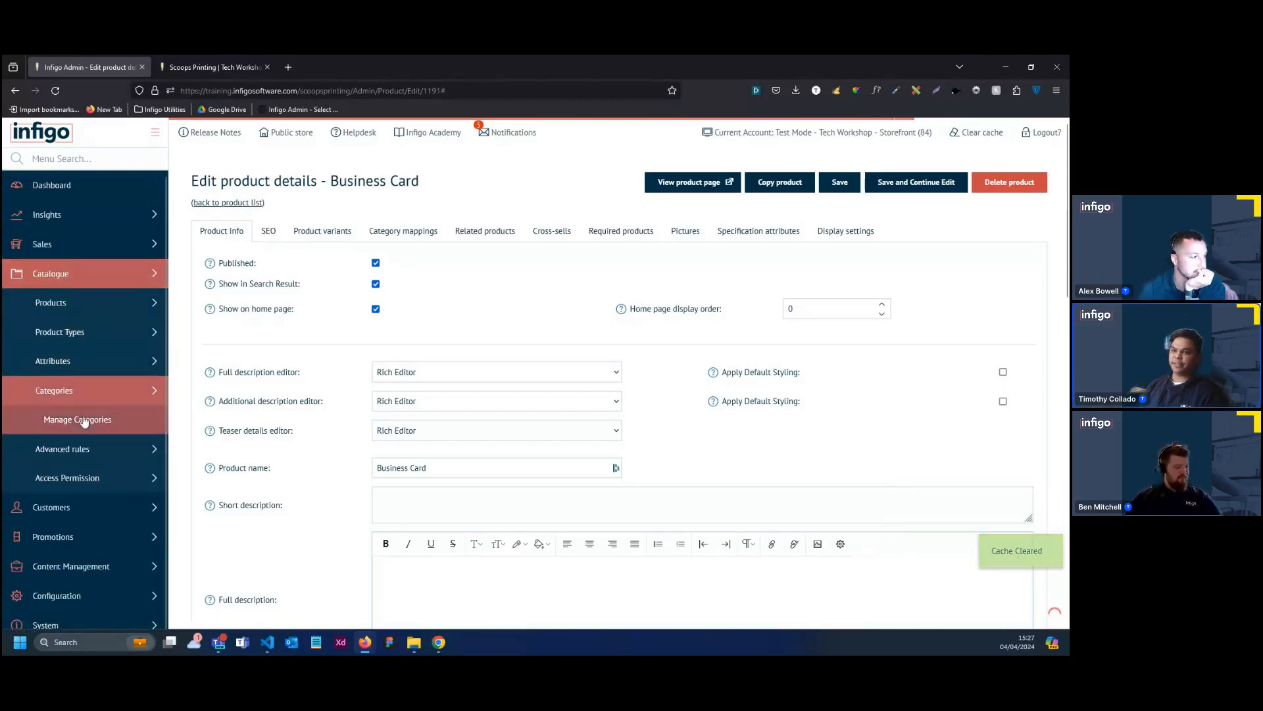
left_click(78, 419)
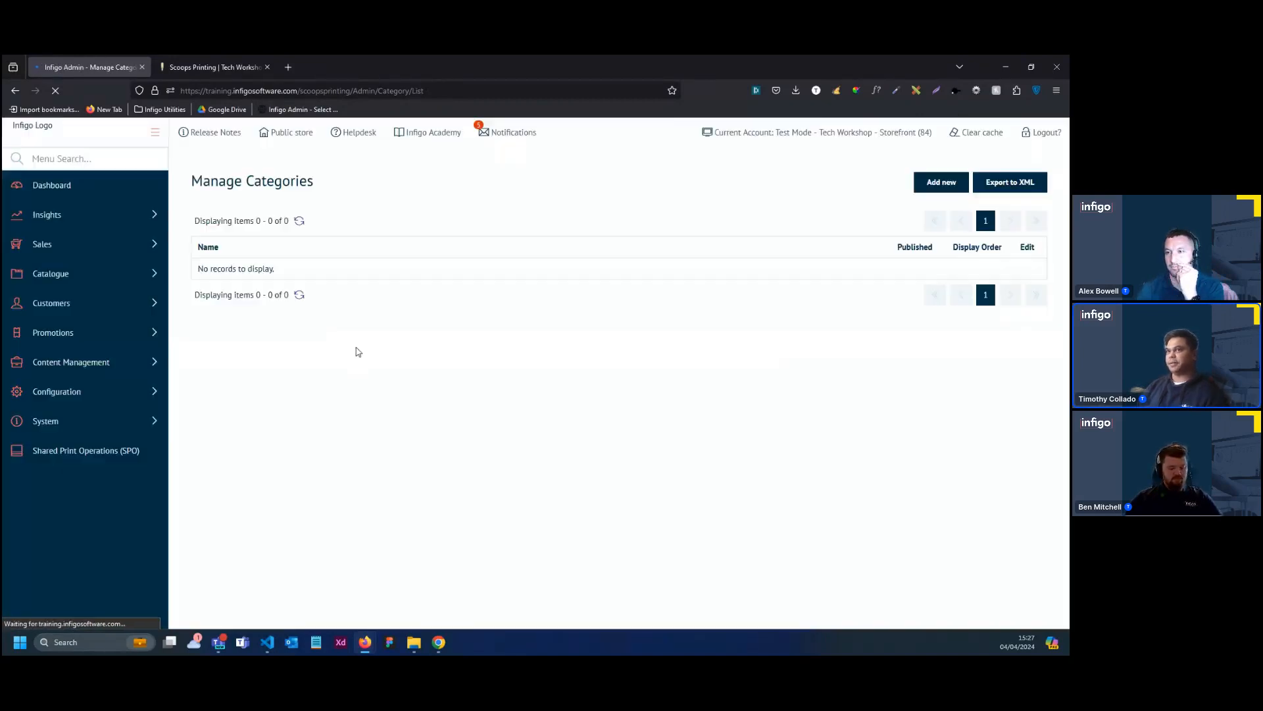
left_click(934, 186)
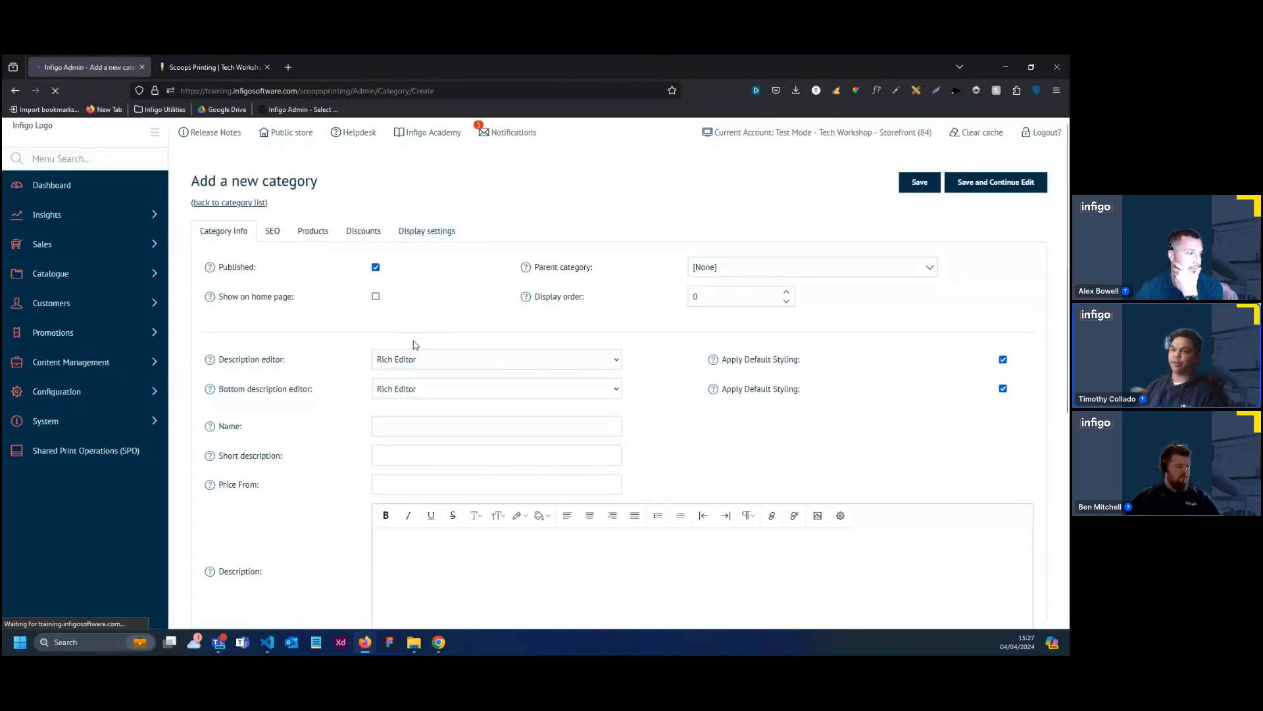
left_click(377, 297)
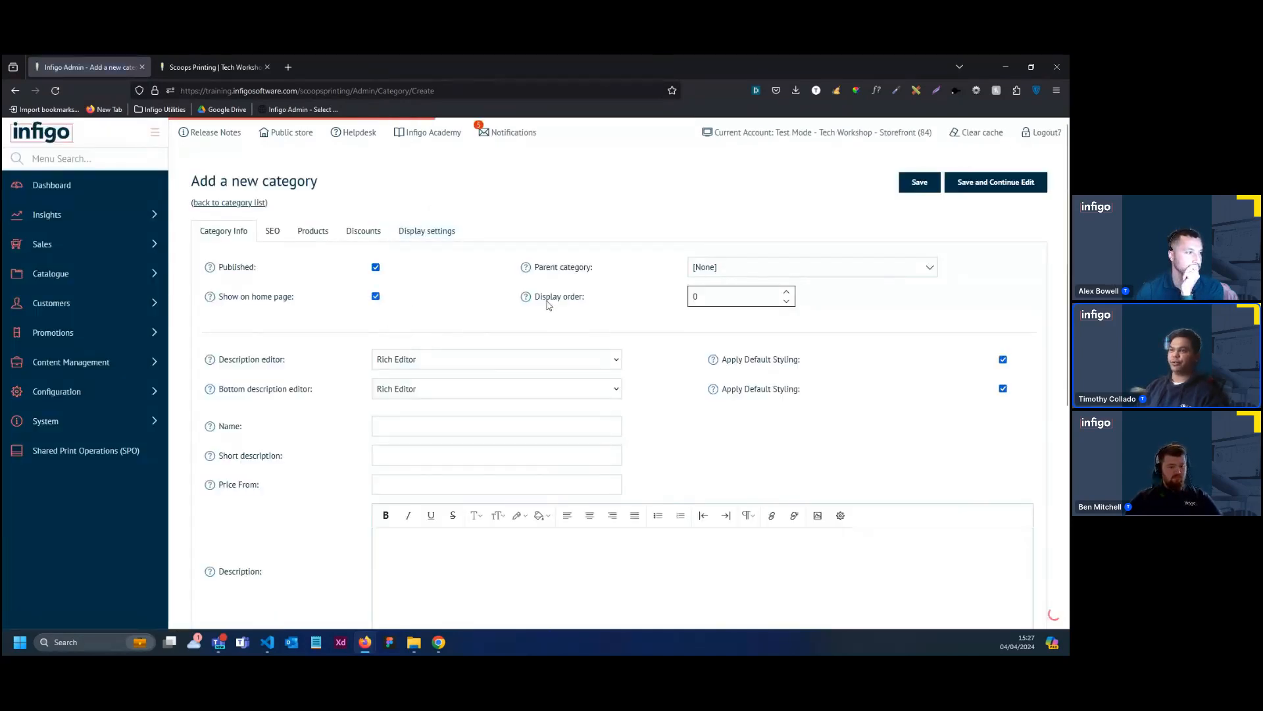
scroll(516, 403, "down", 2)
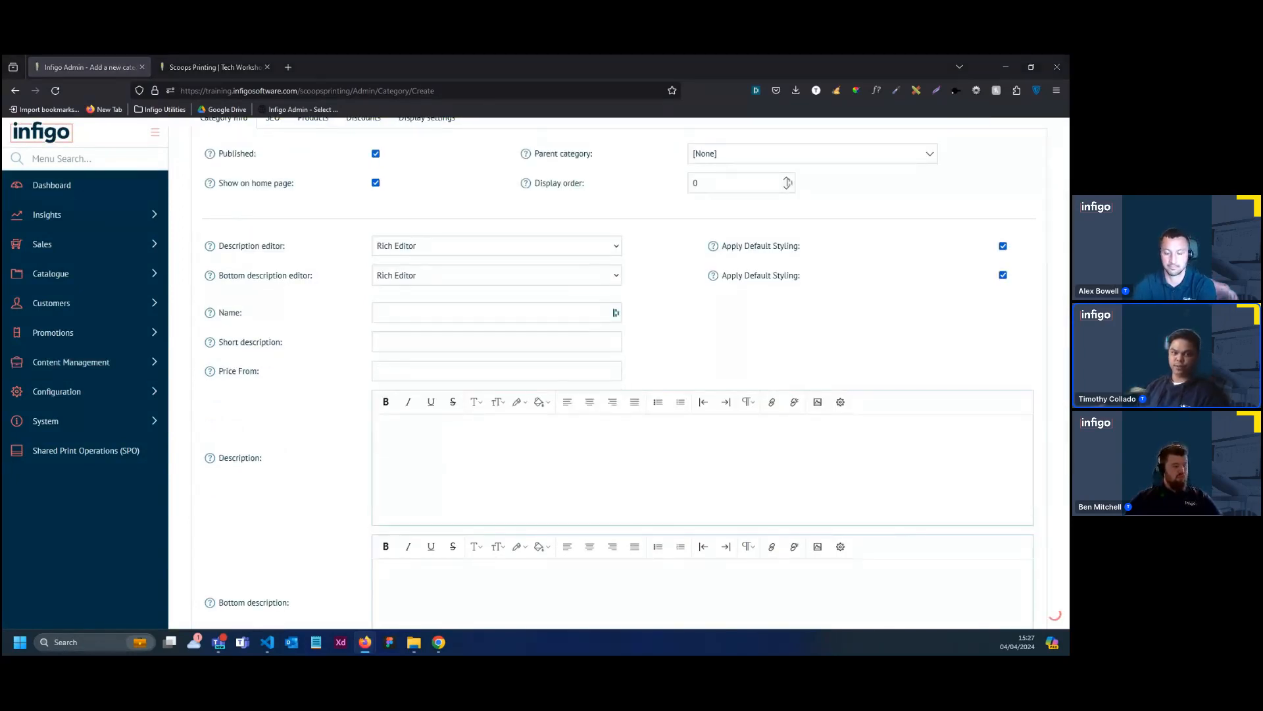
left_click(421, 311)
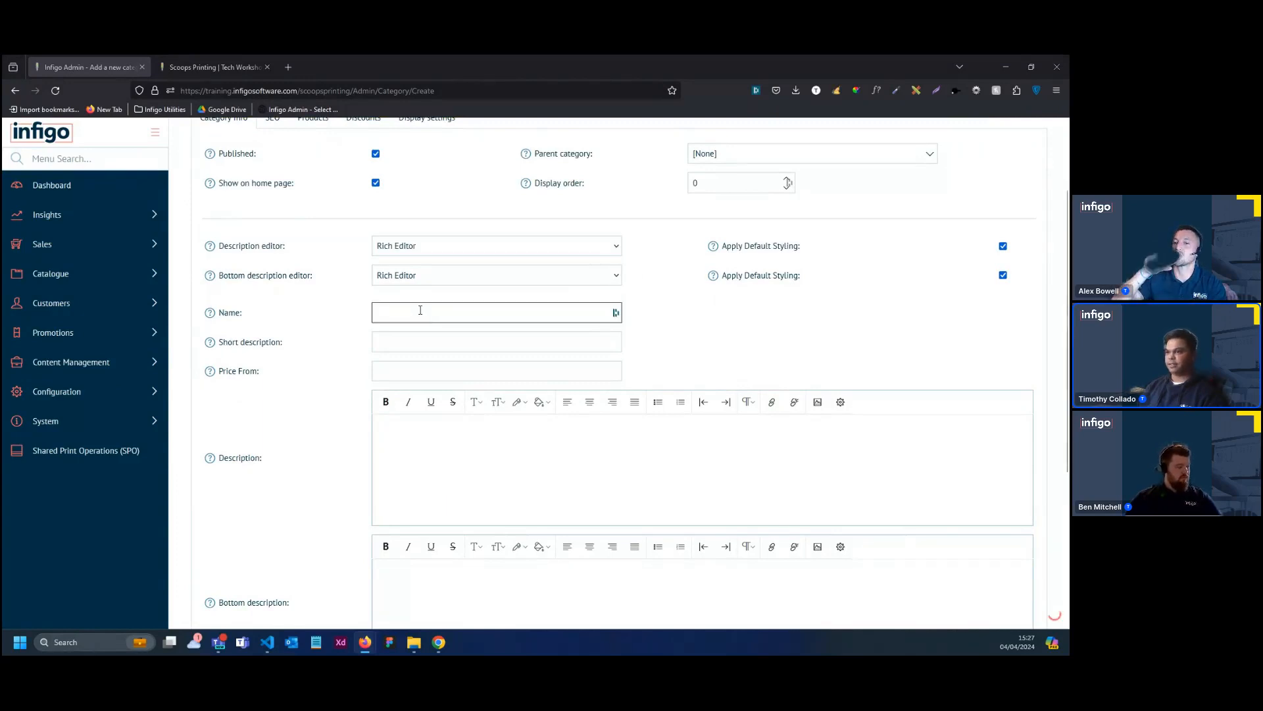
type("Folding Carton And Boxes")
Upload the Folding Carton and Boxes image from the Products & Category > Category folder as the category's picture
scroll(798, 415, "up", 2)
scroll(798, 414, "down", 10)
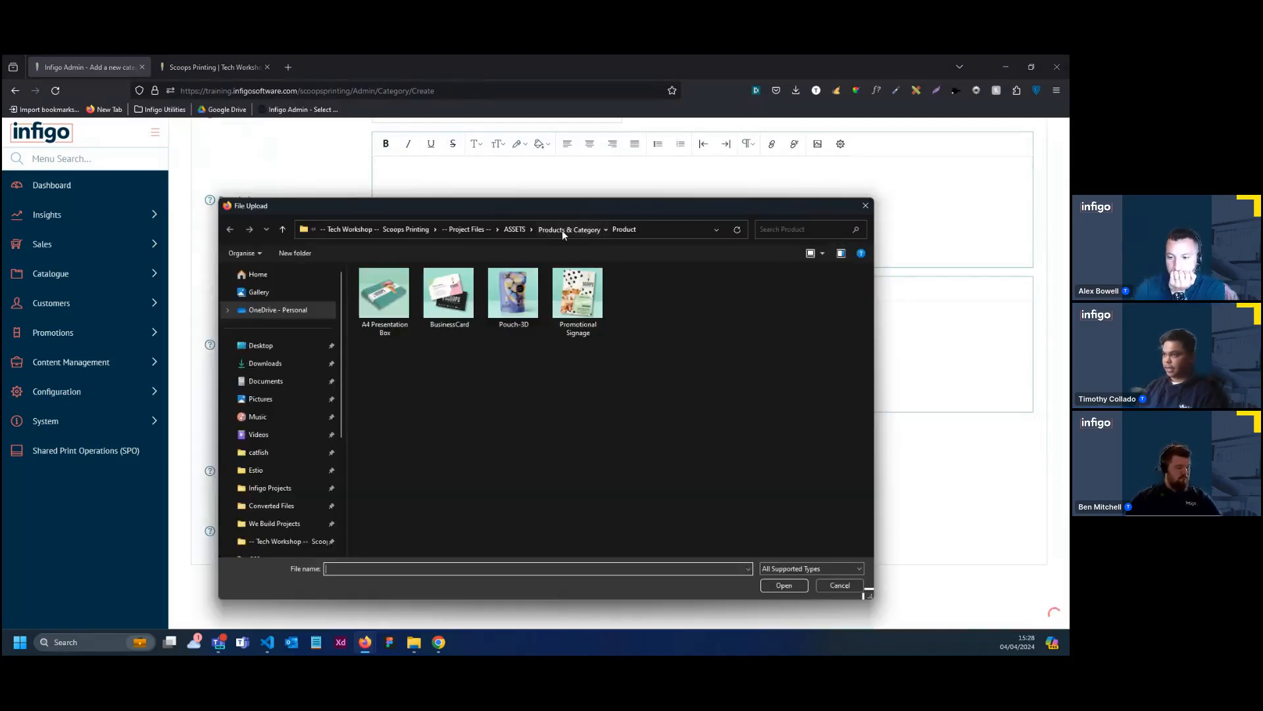
left_click(562, 230)
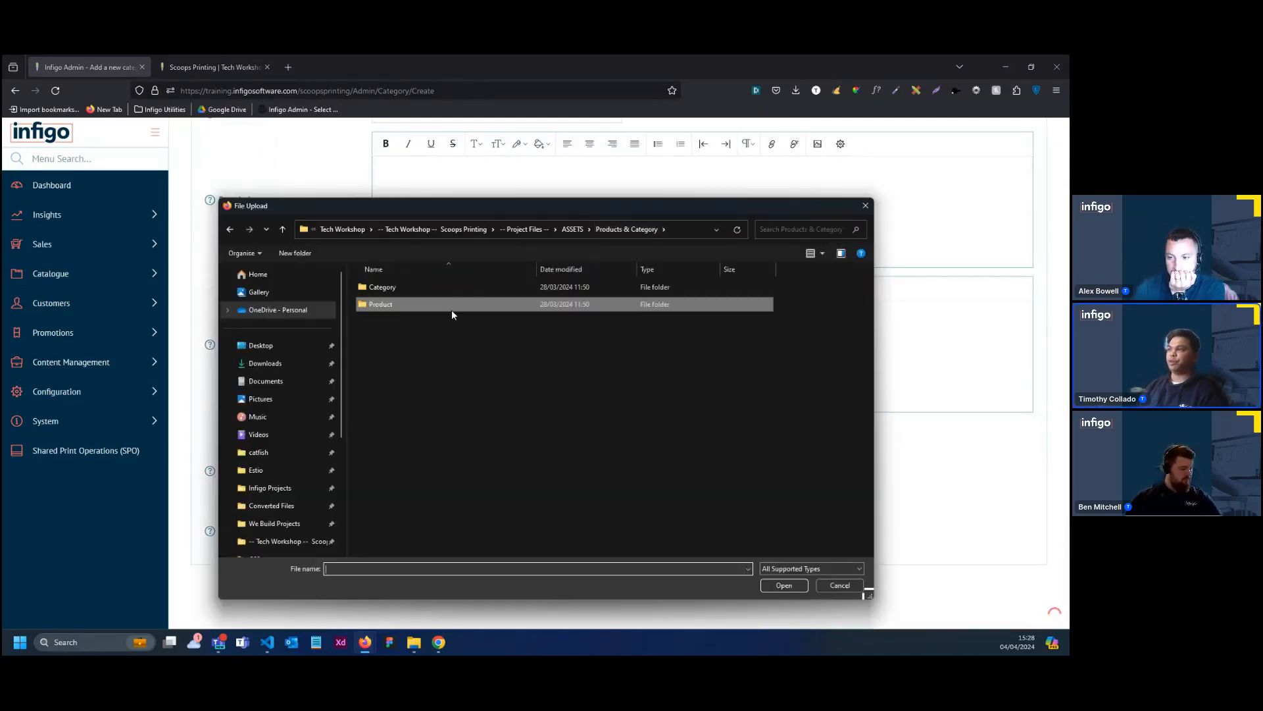
left_click(418, 289)
double_click(417, 287)
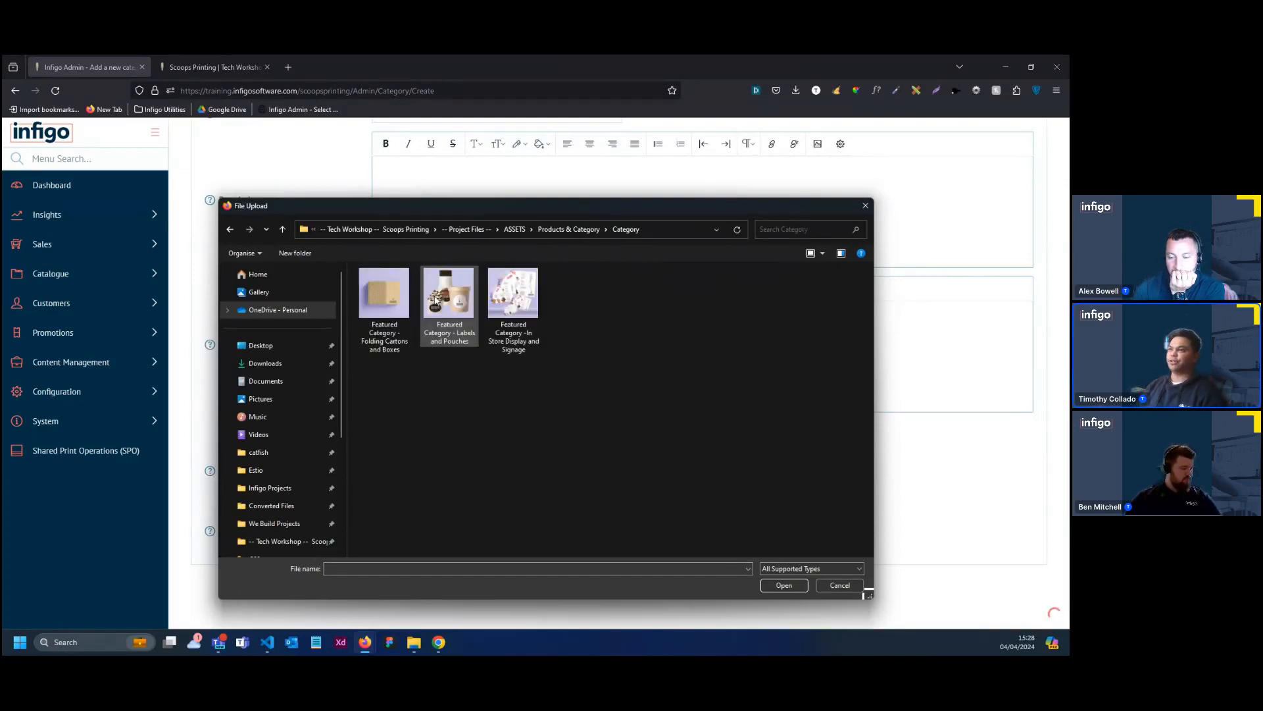
double_click(393, 314)
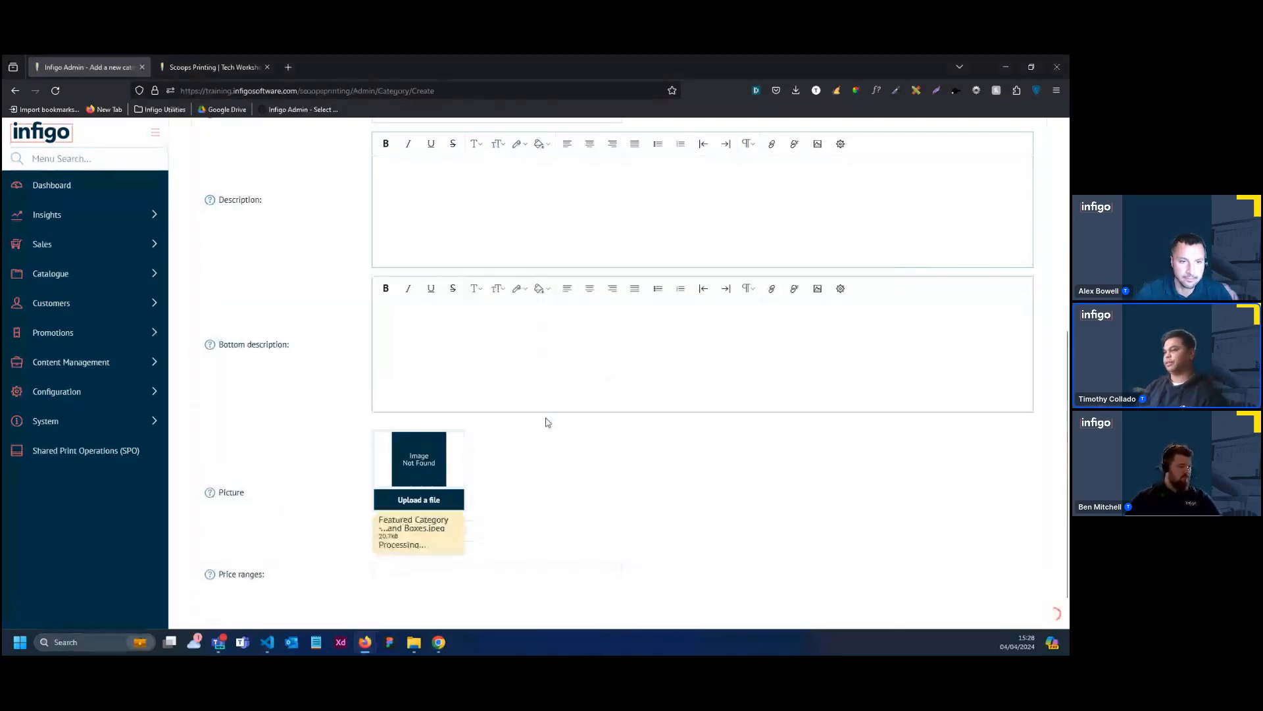
In the category's display settings, disable Allow customers to select page size and set Breadcrumbs to "Show breadcrumbs"
scroll(540, 419, "up", 5)
scroll(590, 416, "up", 1)
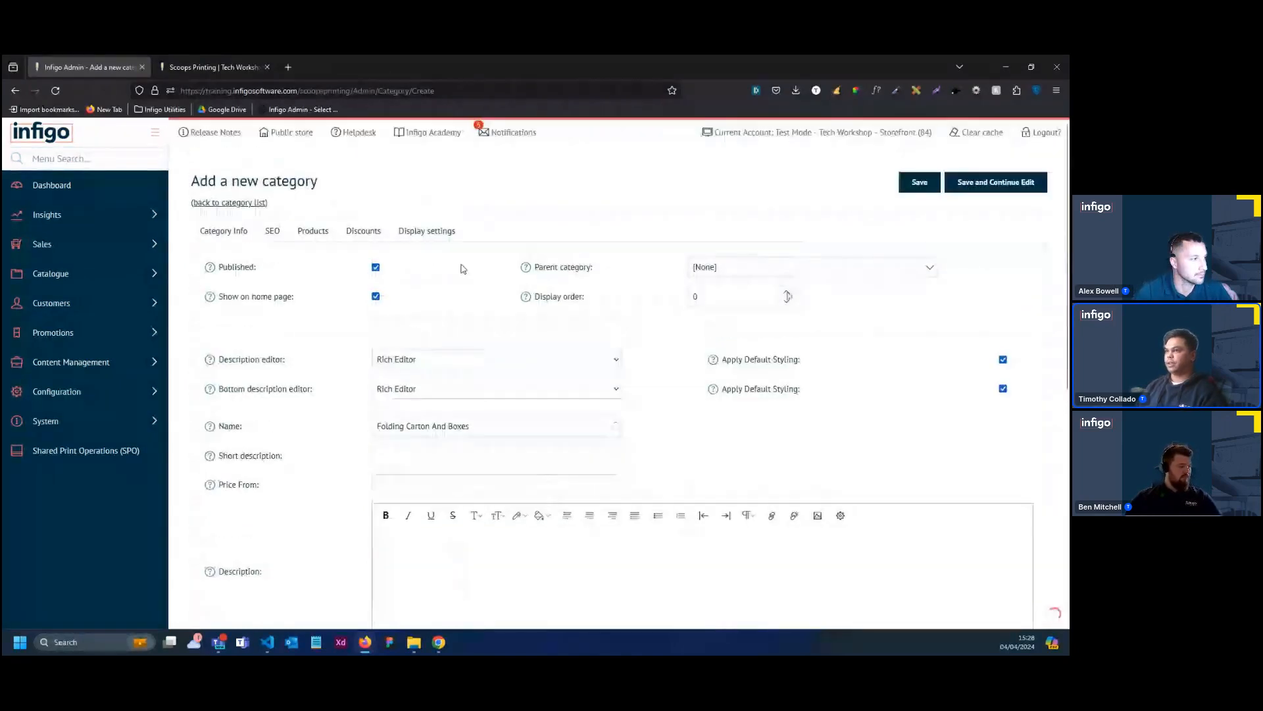
left_click(440, 242)
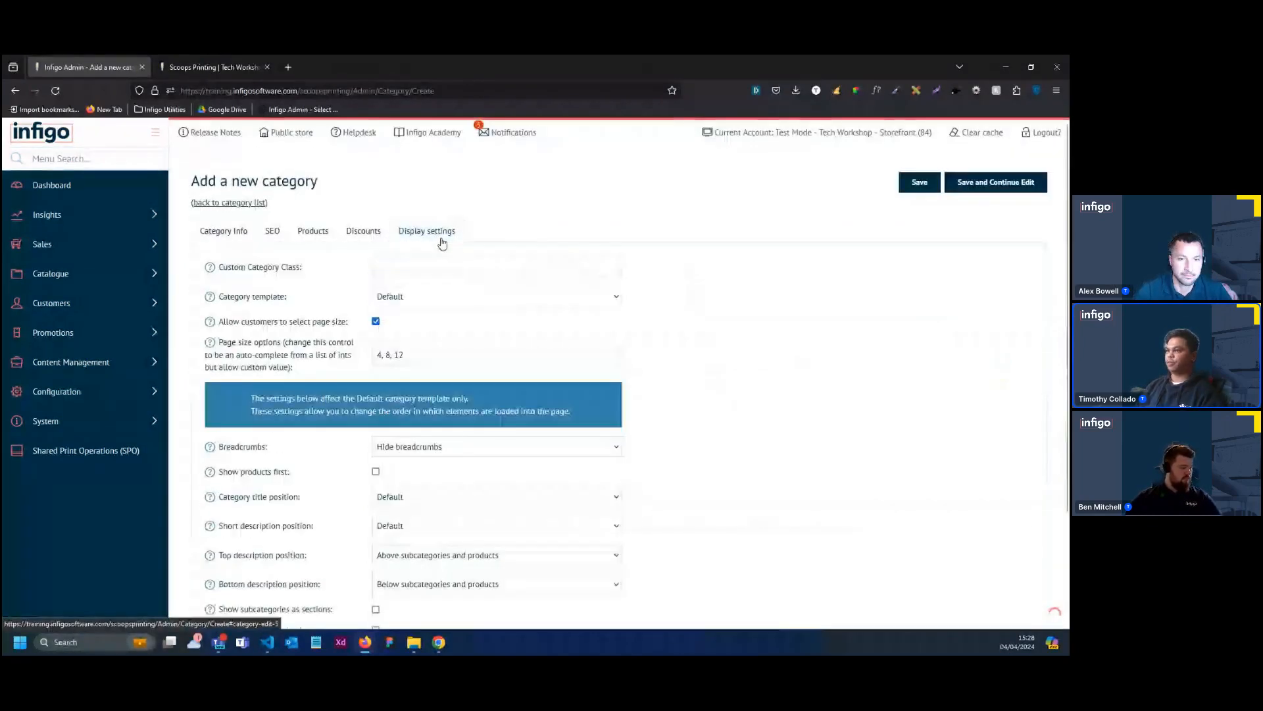
left_click(377, 322)
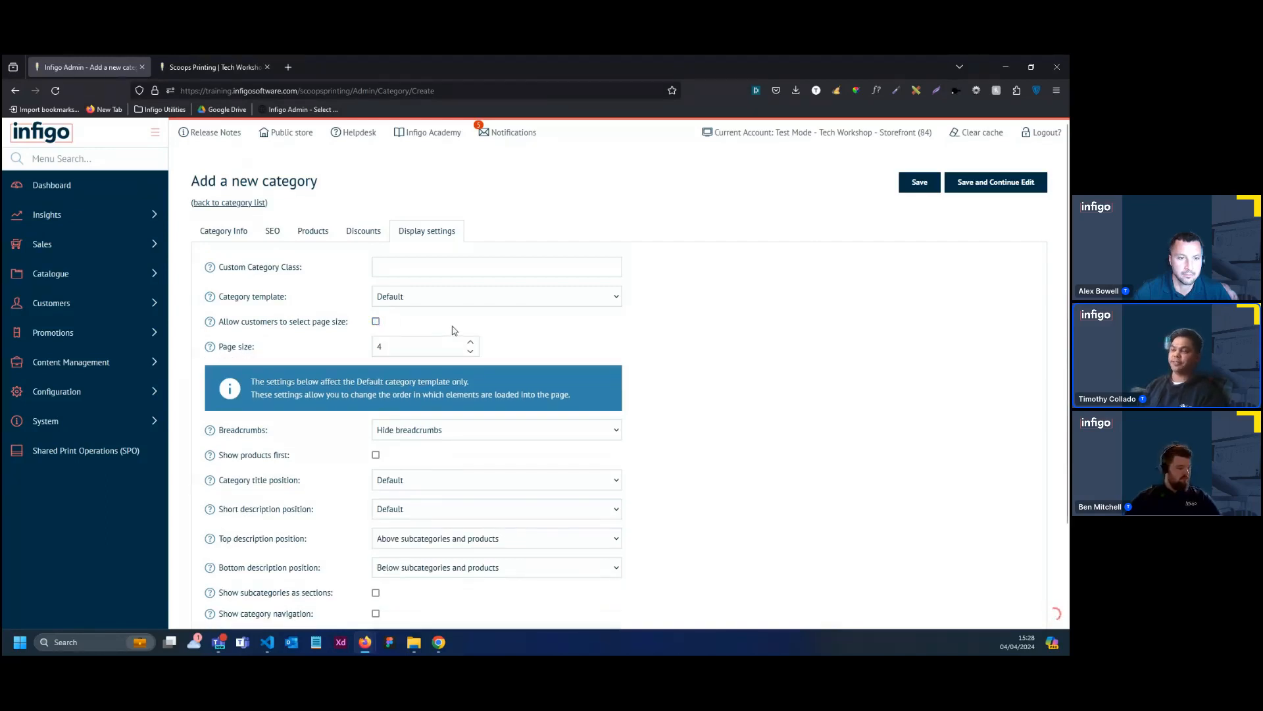
scroll(449, 330, "down", 2)
left_click(495, 374)
left_click(462, 394)
scroll(474, 401, "up", 2)
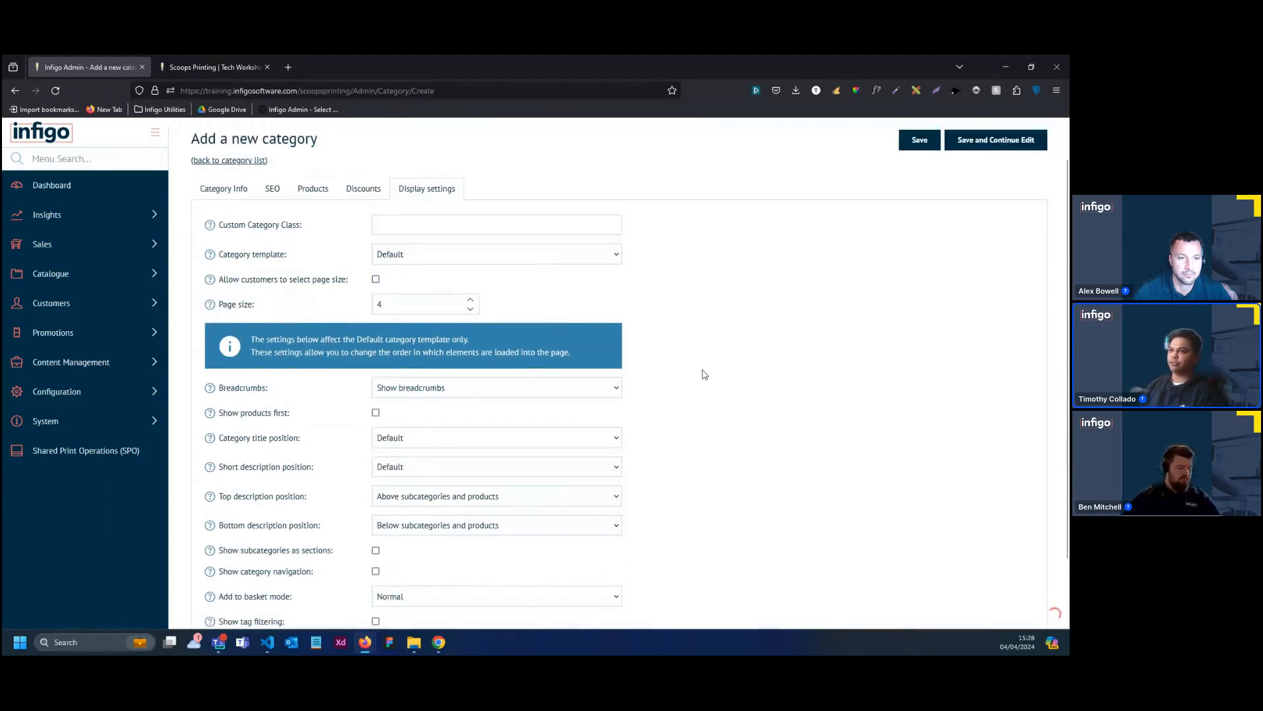
Set the Category title position to "In hero banner", save the category and clear the cache
scroll(579, 381, "down", 1)
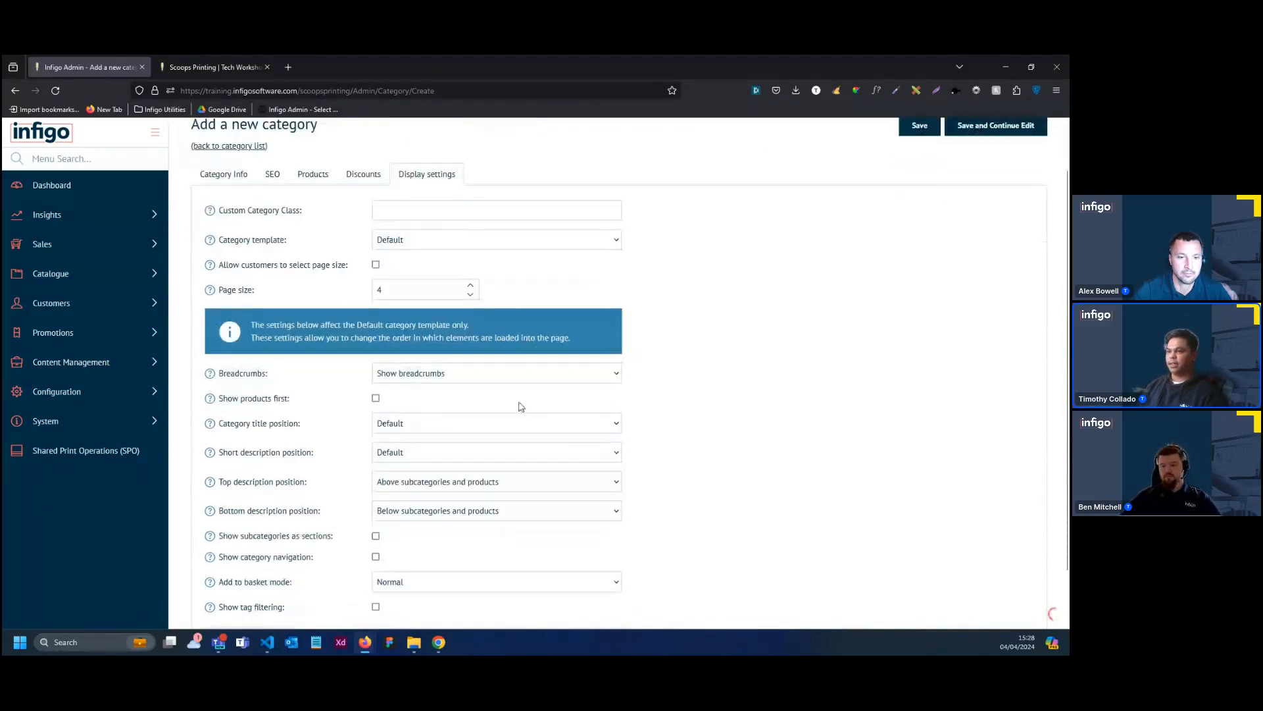
scroll(434, 405, "down", 1)
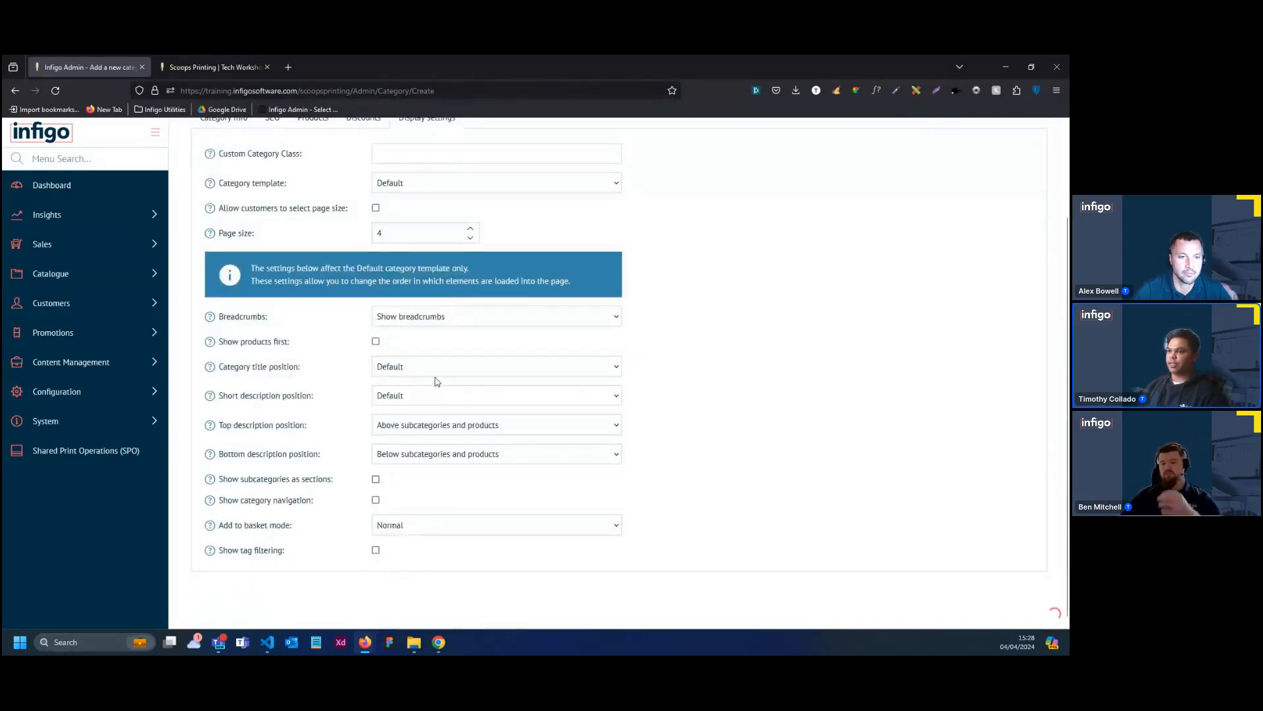
left_click(434, 369)
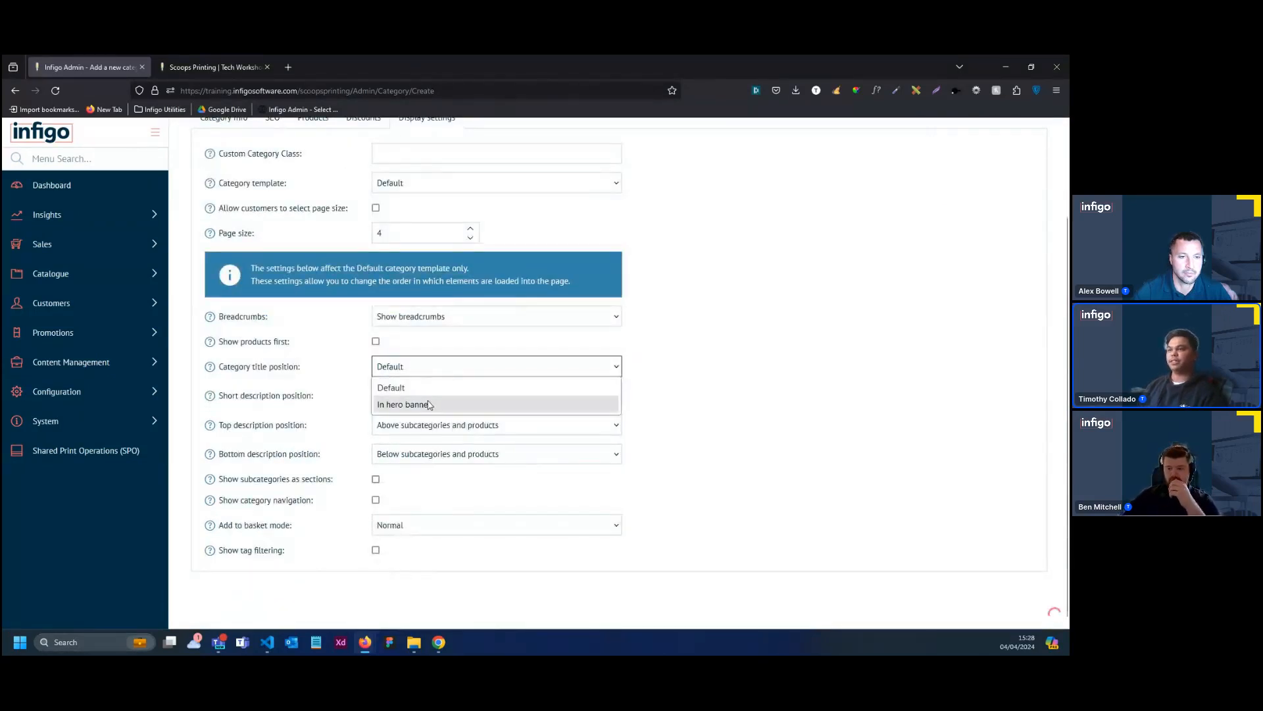
left_click(429, 404)
scroll(750, 398, "up", 2)
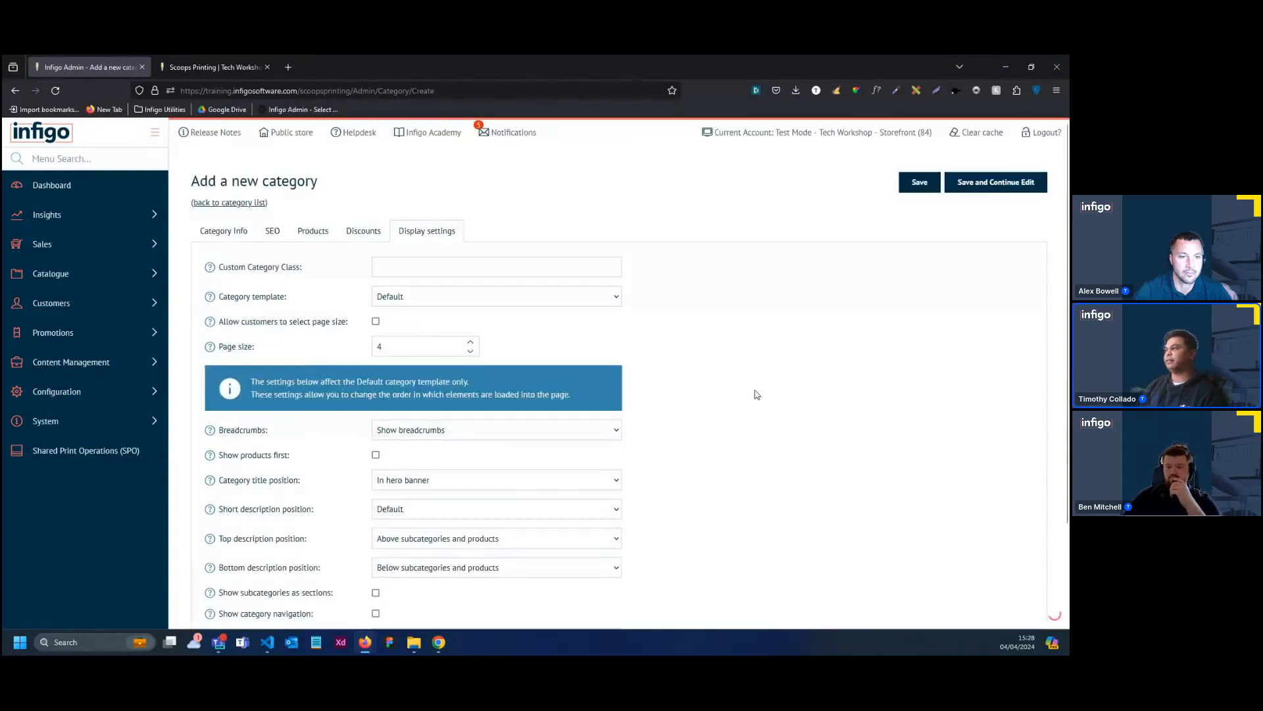
left_click(929, 191)
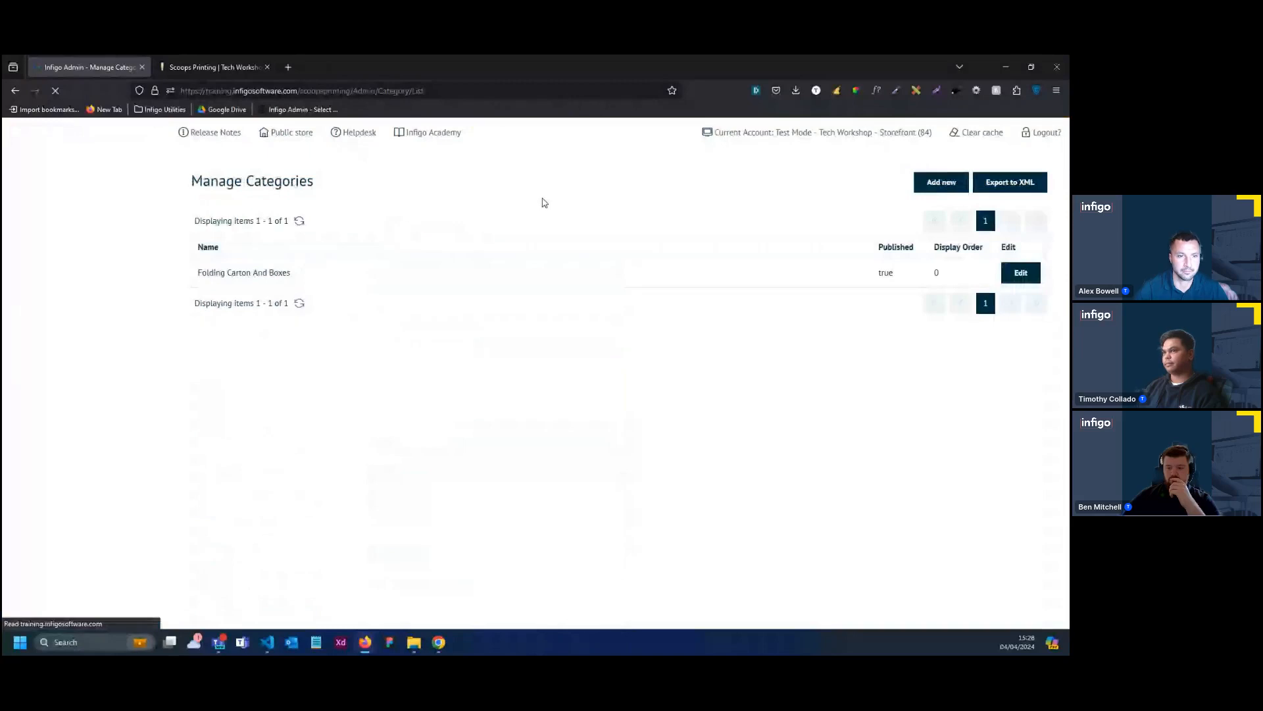
left_click(967, 138)
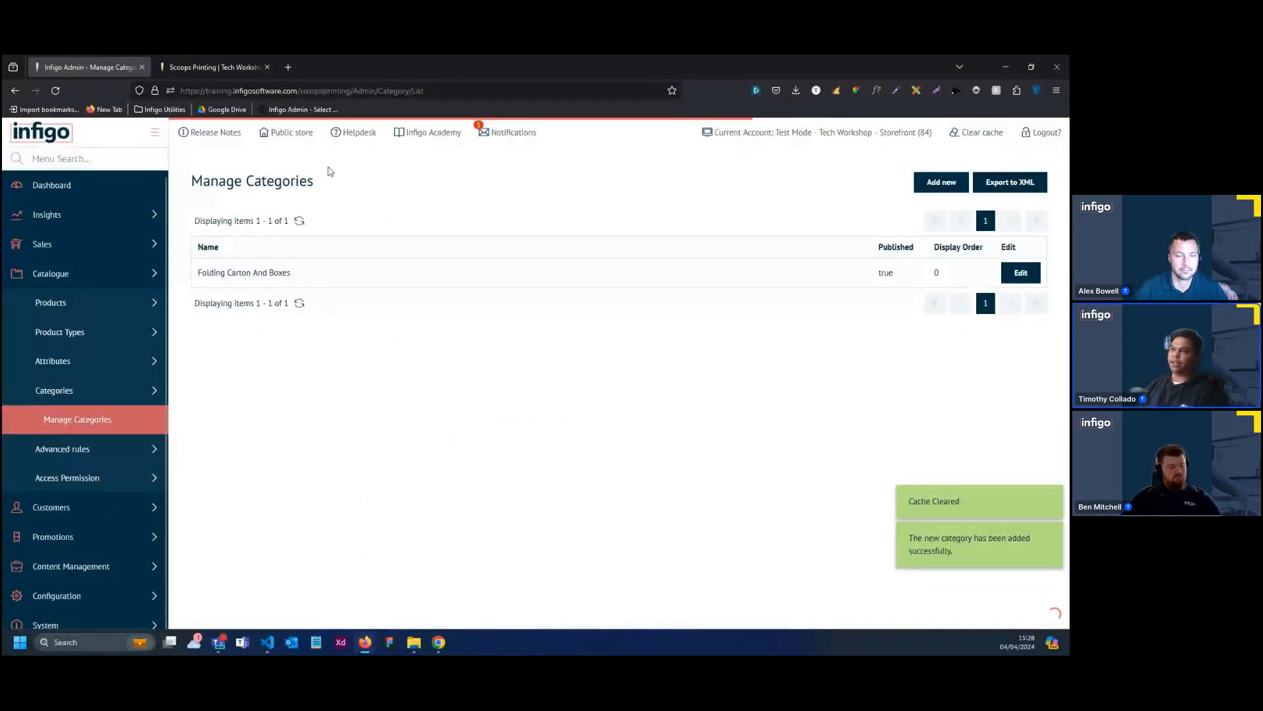
Open the public store and check the featured categories and featured products sections on its home page
left_click(290, 134)
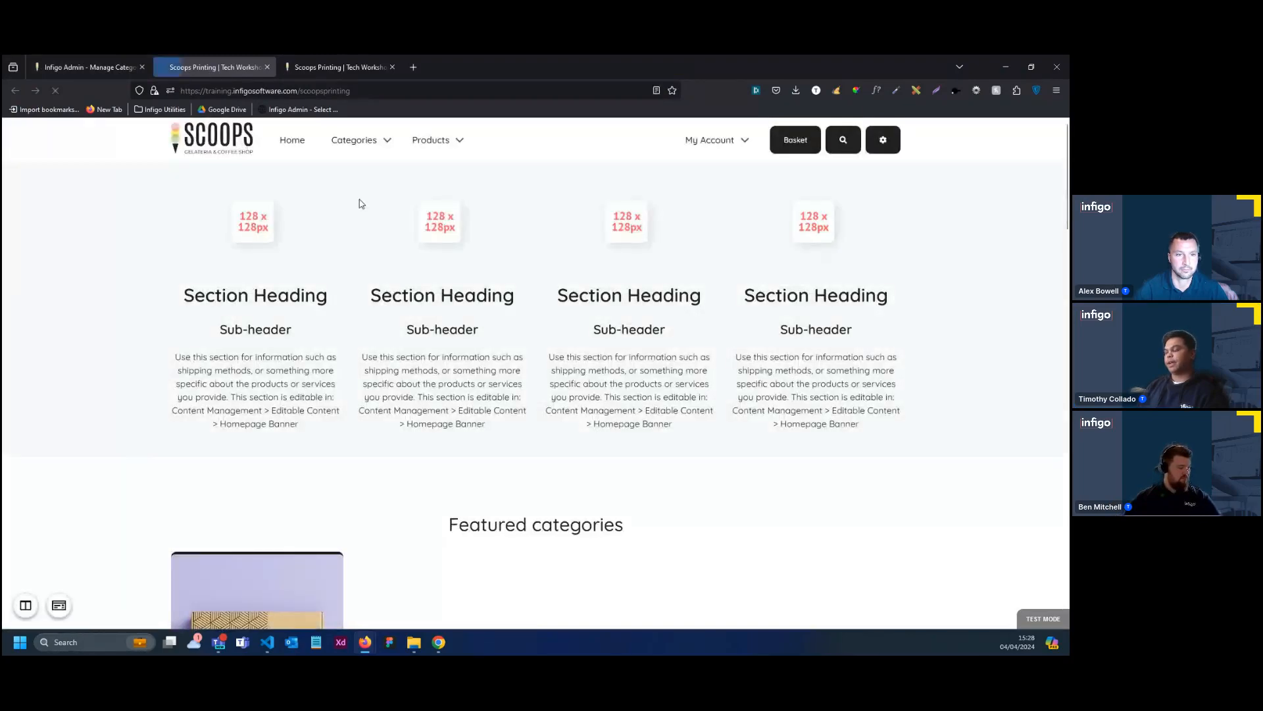
scroll(358, 198, "down", 4)
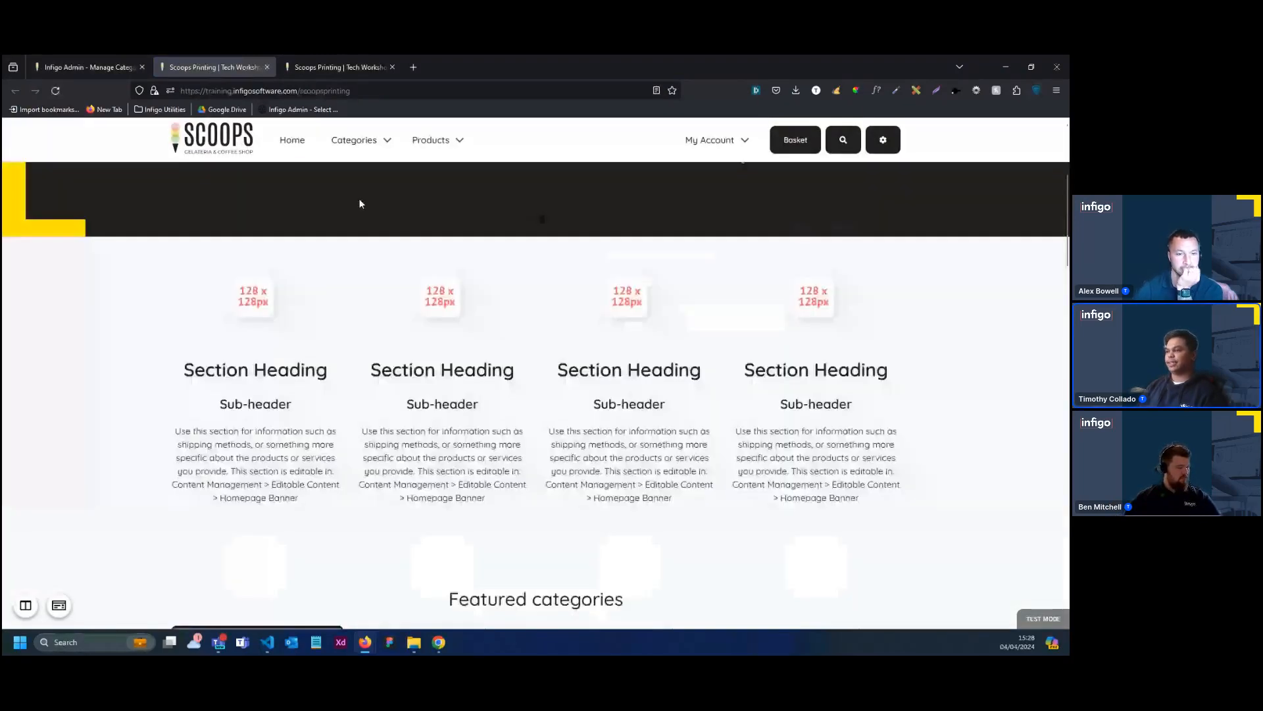
scroll(393, 308, "down", 5)
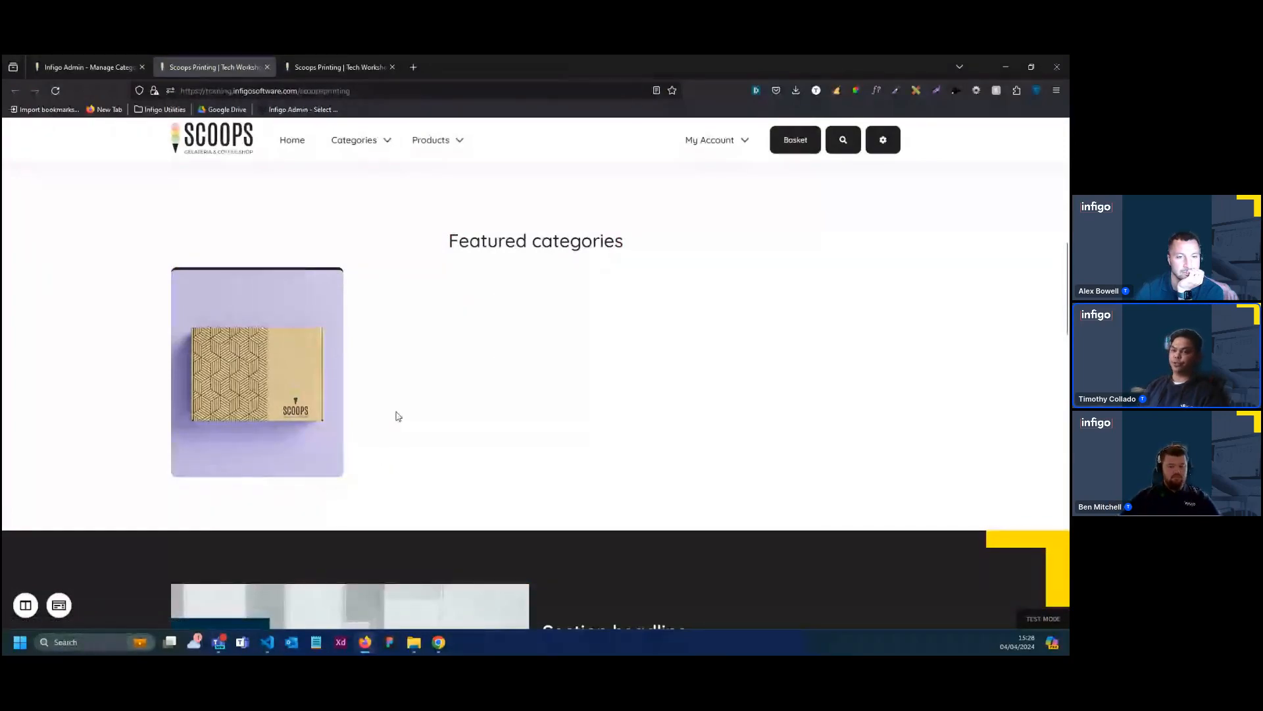
scroll(514, 411, "down", 2)
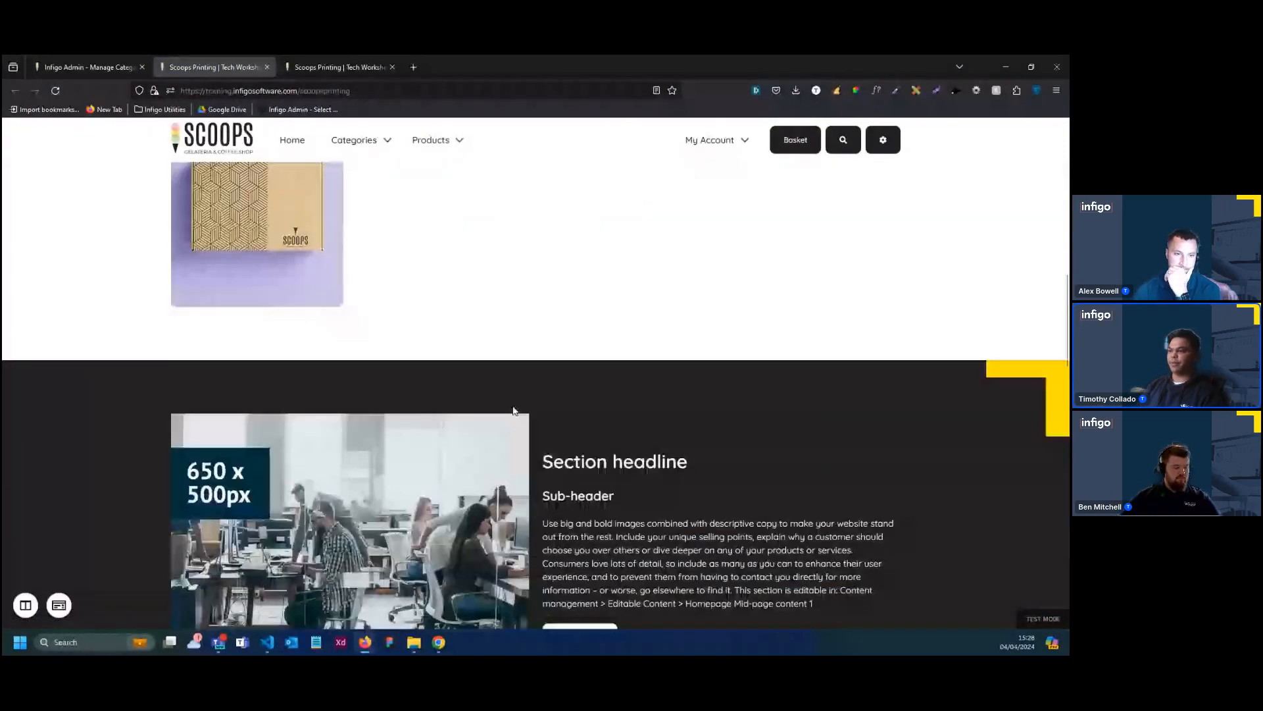
scroll(514, 410, "down", 10)
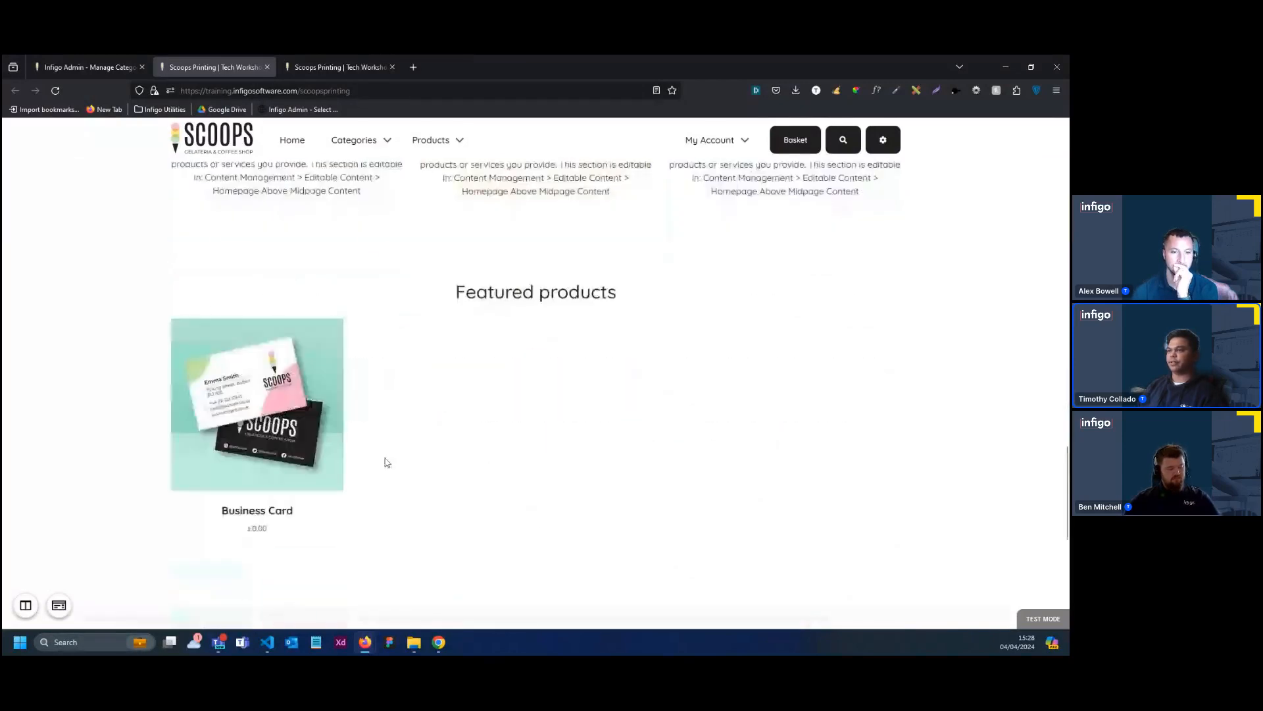
scroll(566, 432, "up", 5)
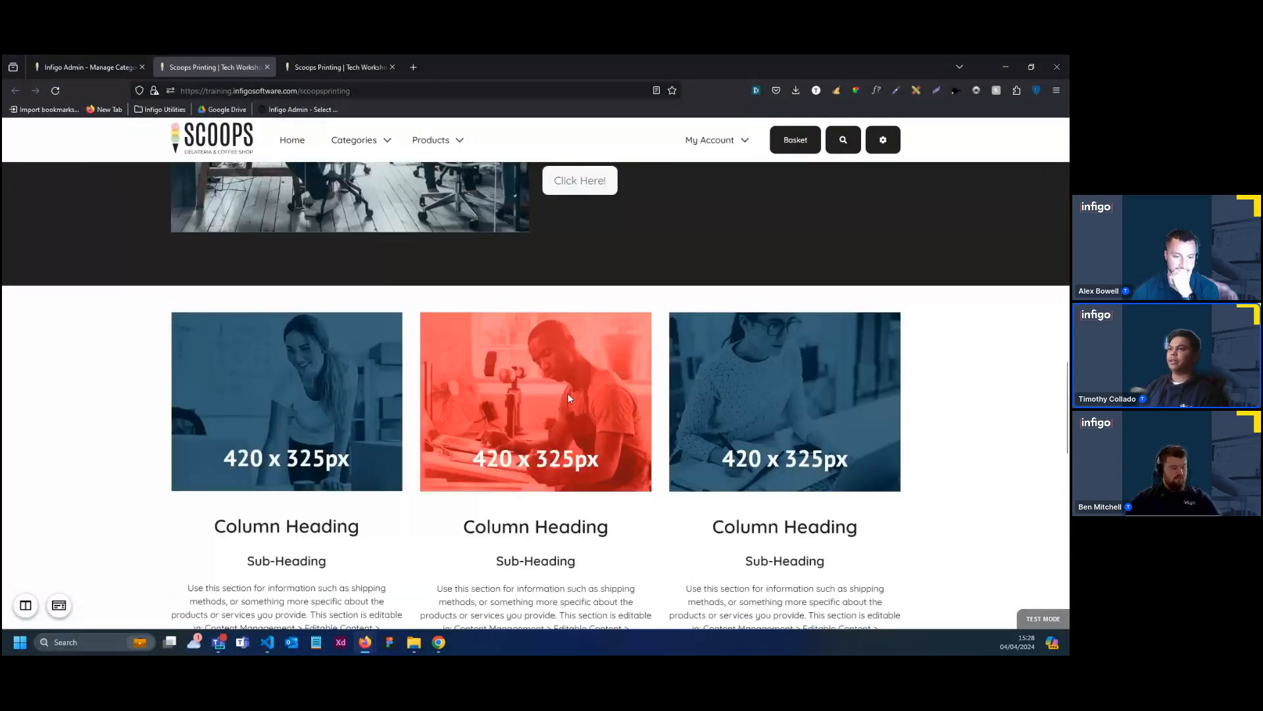
scroll(569, 398, "up", 10)
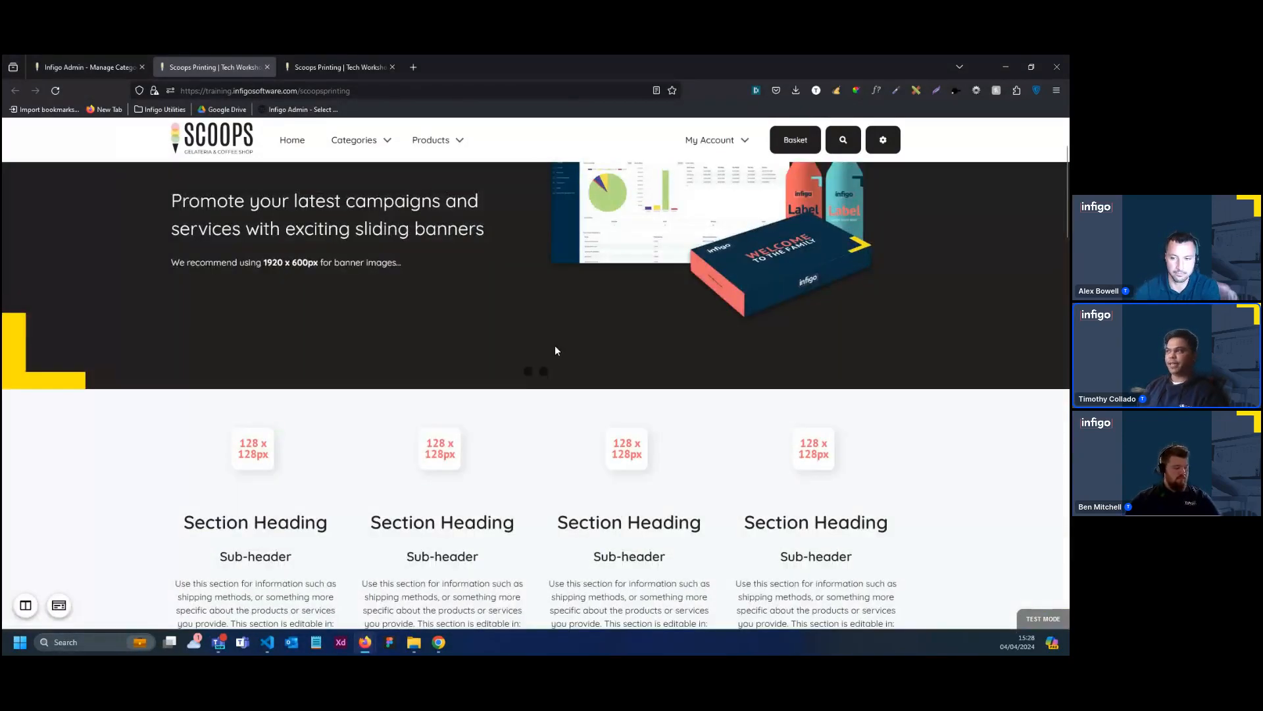
Turn on the content overlay on the store's home page and open the Homepage Banner content for editing
scroll(555, 345, "up", 2)
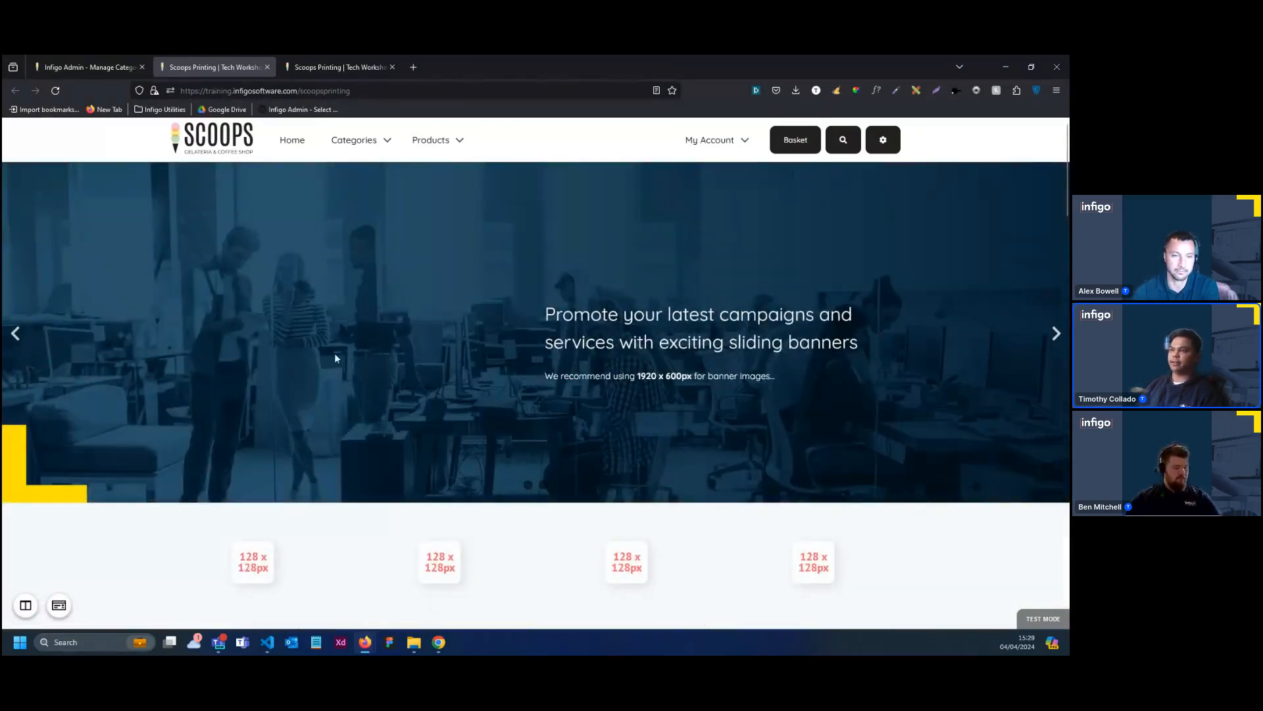
scroll(537, 536, "down", 2)
scroll(538, 536, "down", 2)
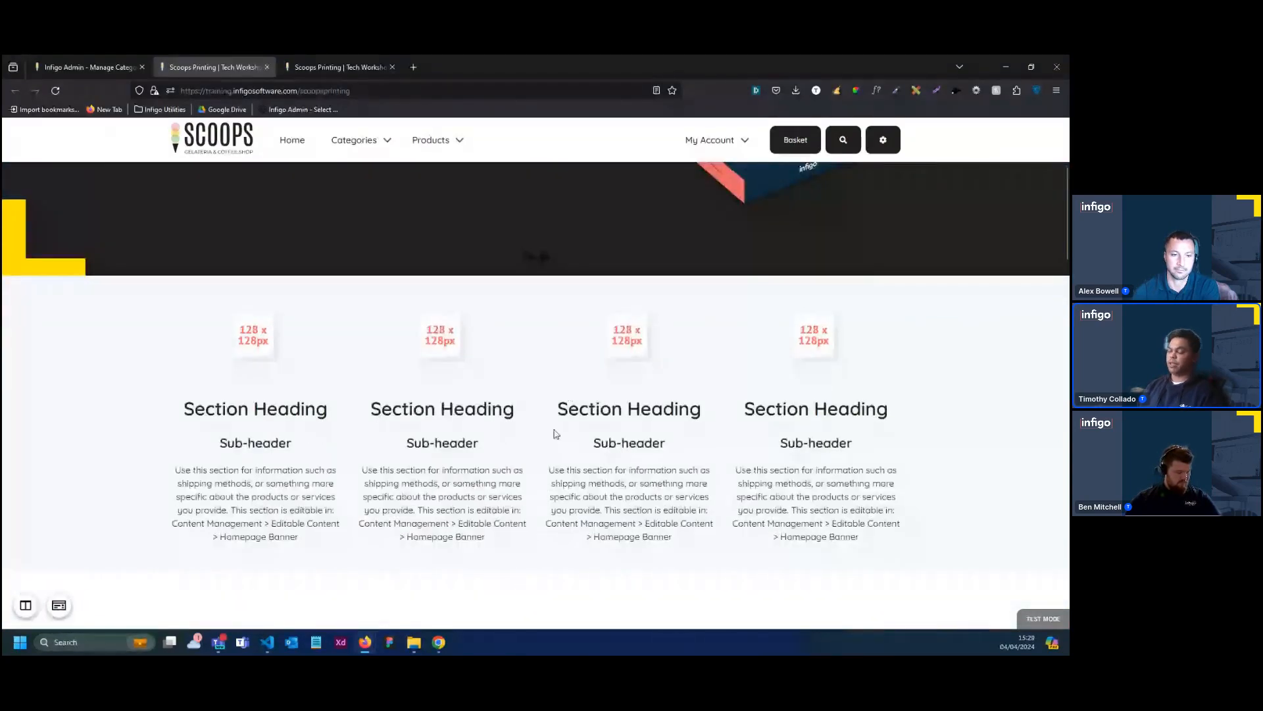
scroll(556, 430, "down", 3)
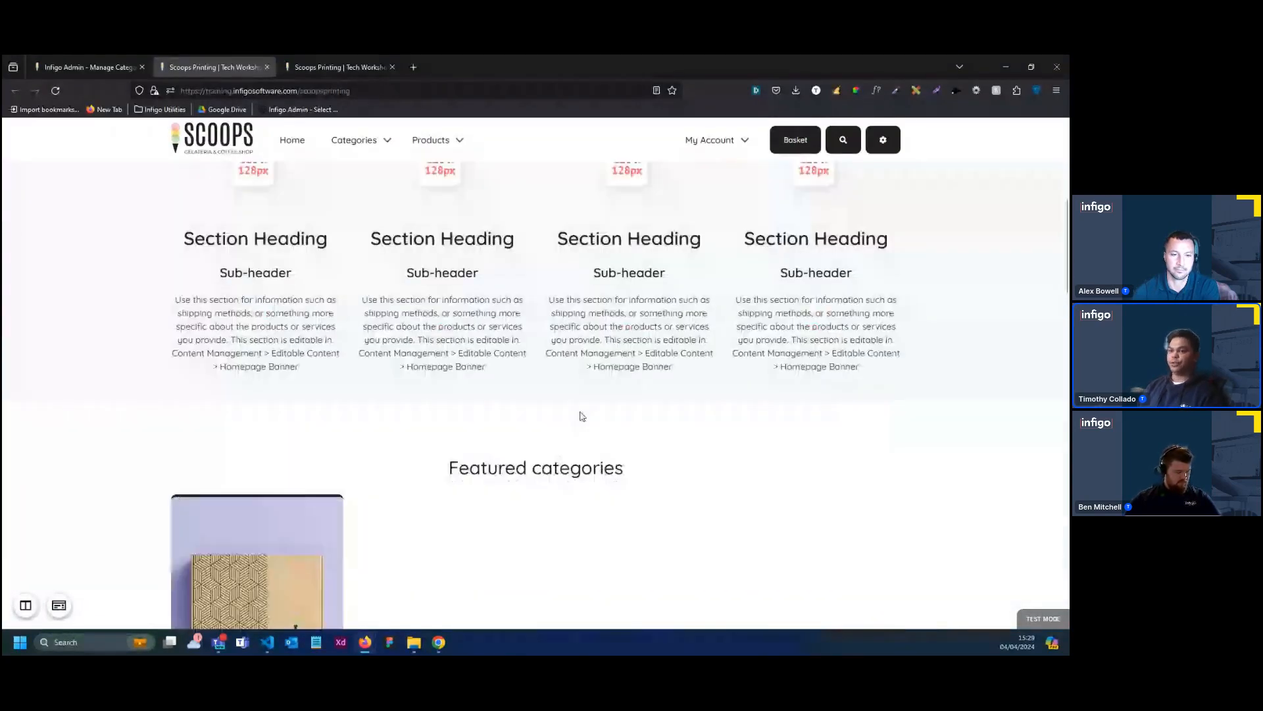
scroll(582, 416, "up", 3)
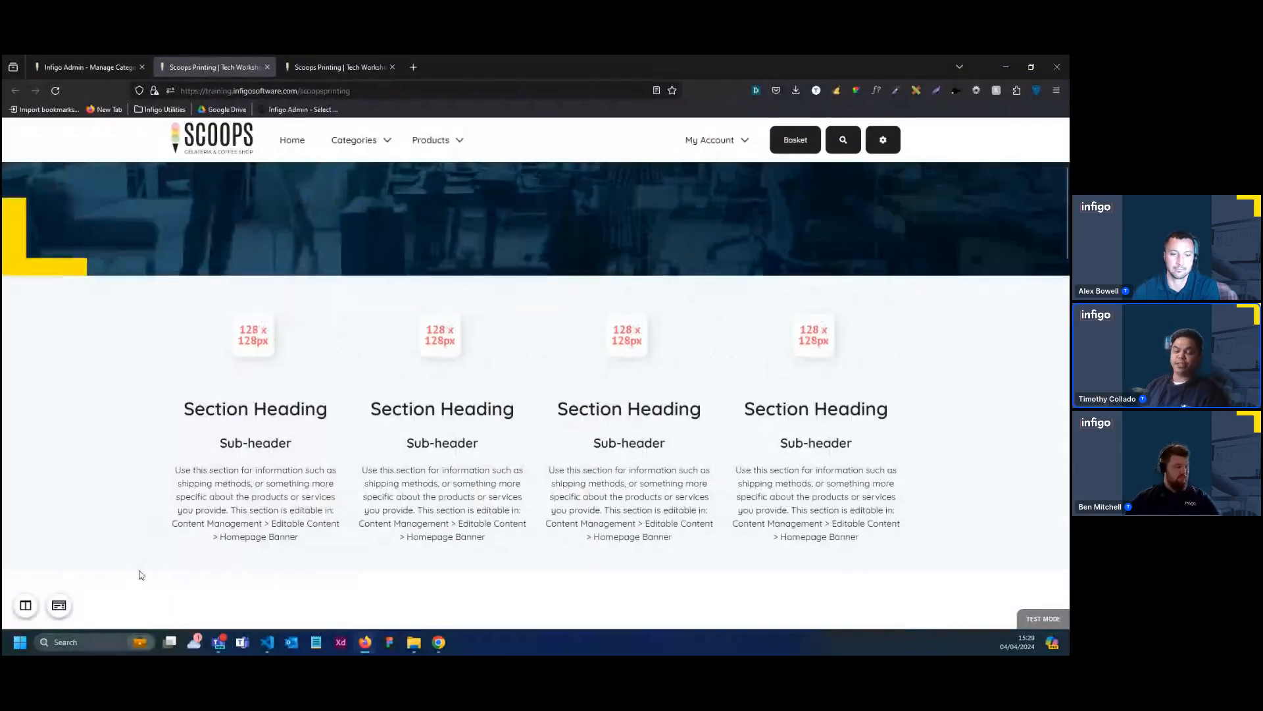
left_click(58, 604)
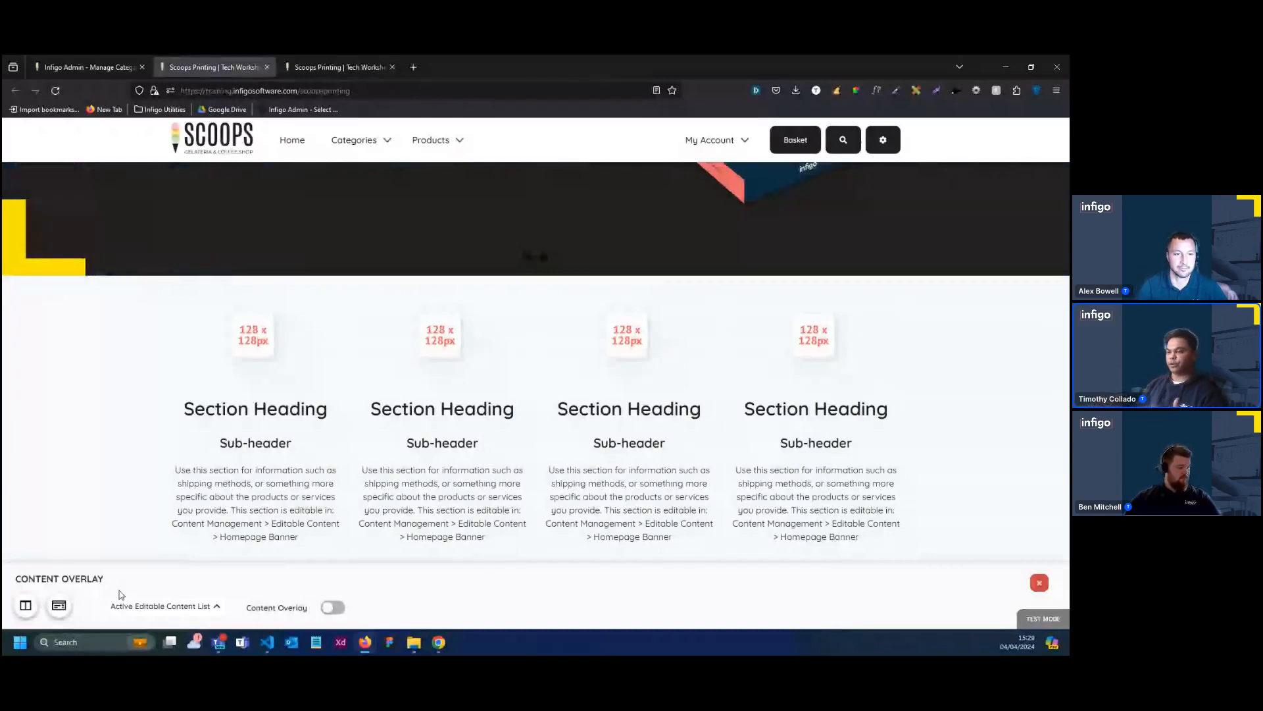
left_click(332, 607)
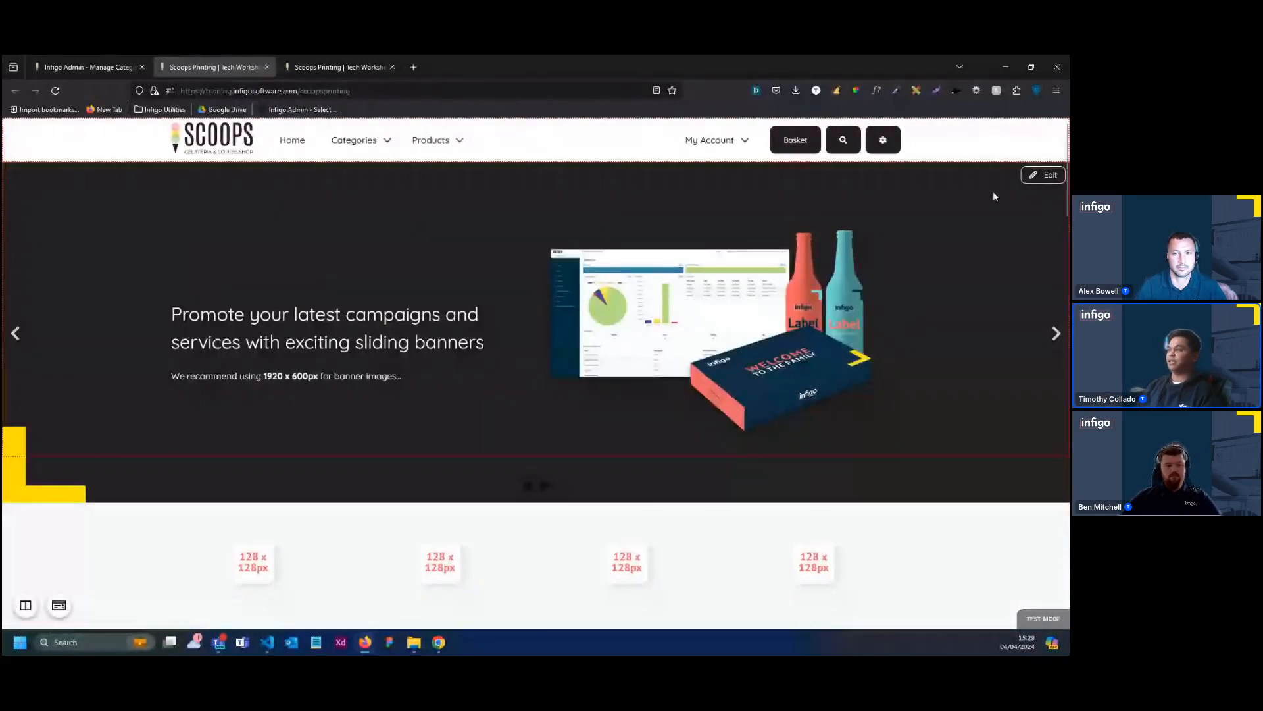
left_click(1042, 175)
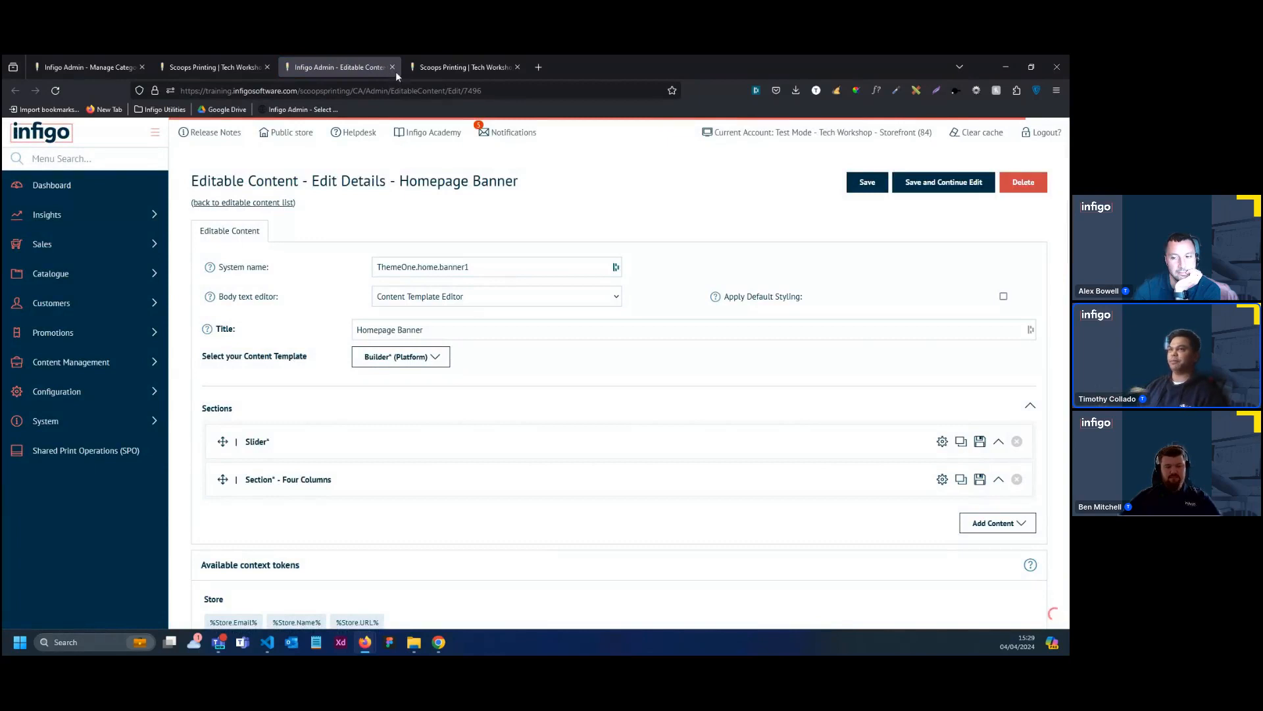
Open the store's Header content for editing and delete the two-column dropdown item from the Main Navigation
left_click(211, 67)
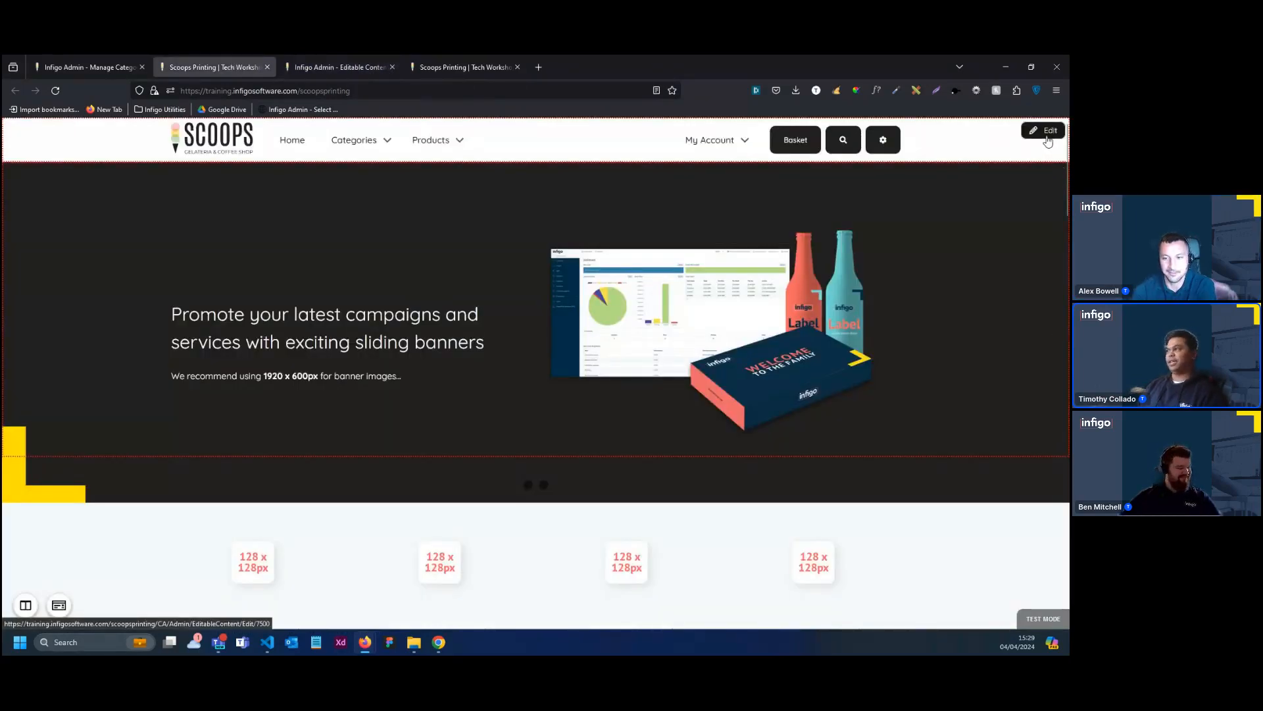
left_click(1048, 140)
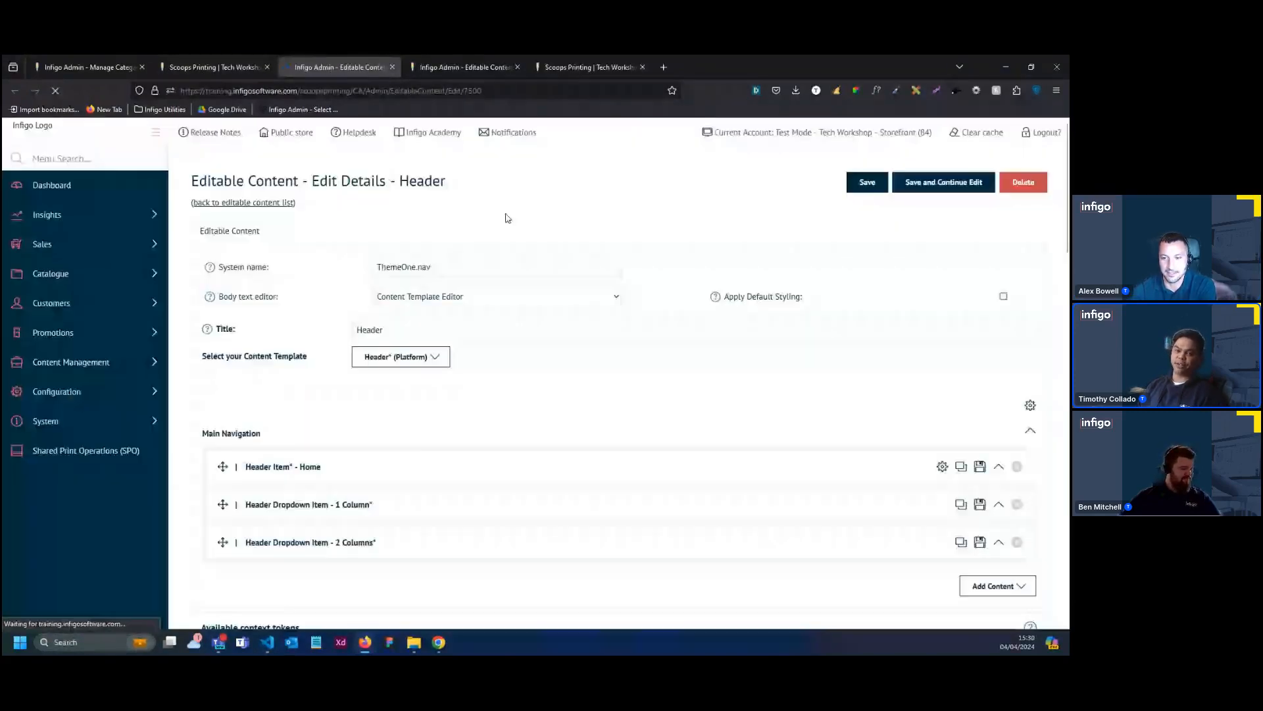
scroll(454, 434, "down", 2)
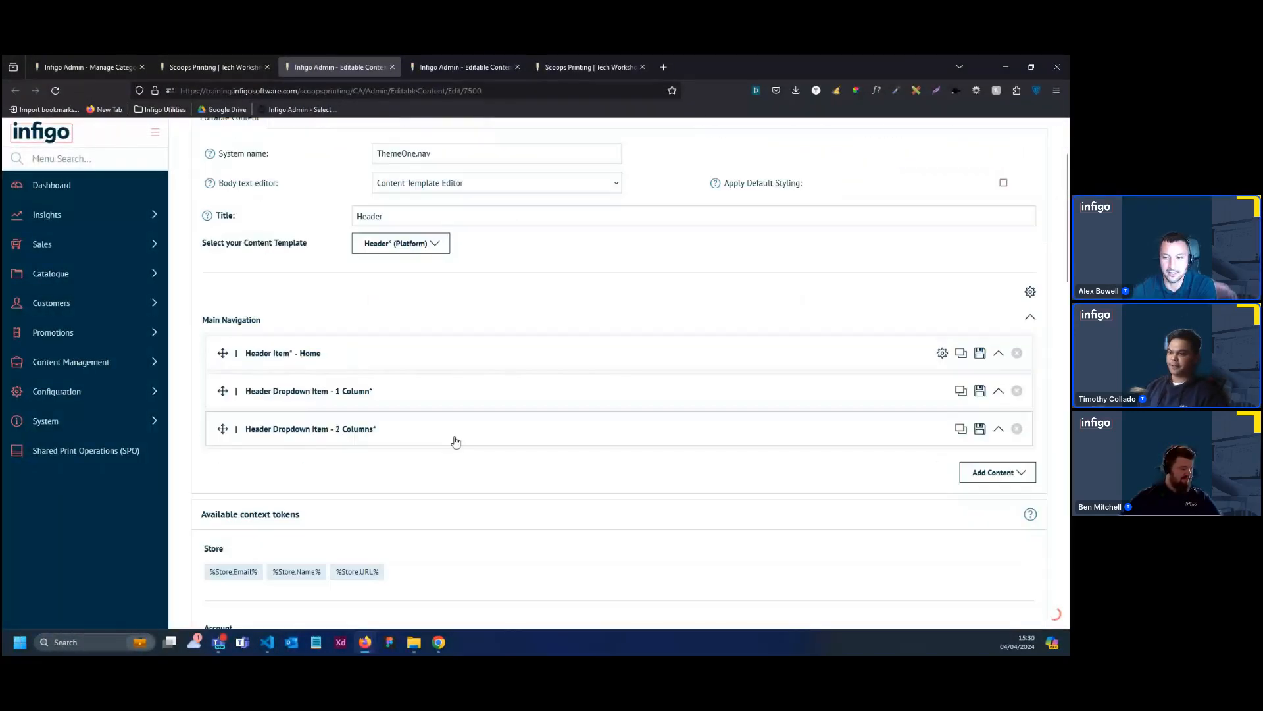
left_click(463, 389)
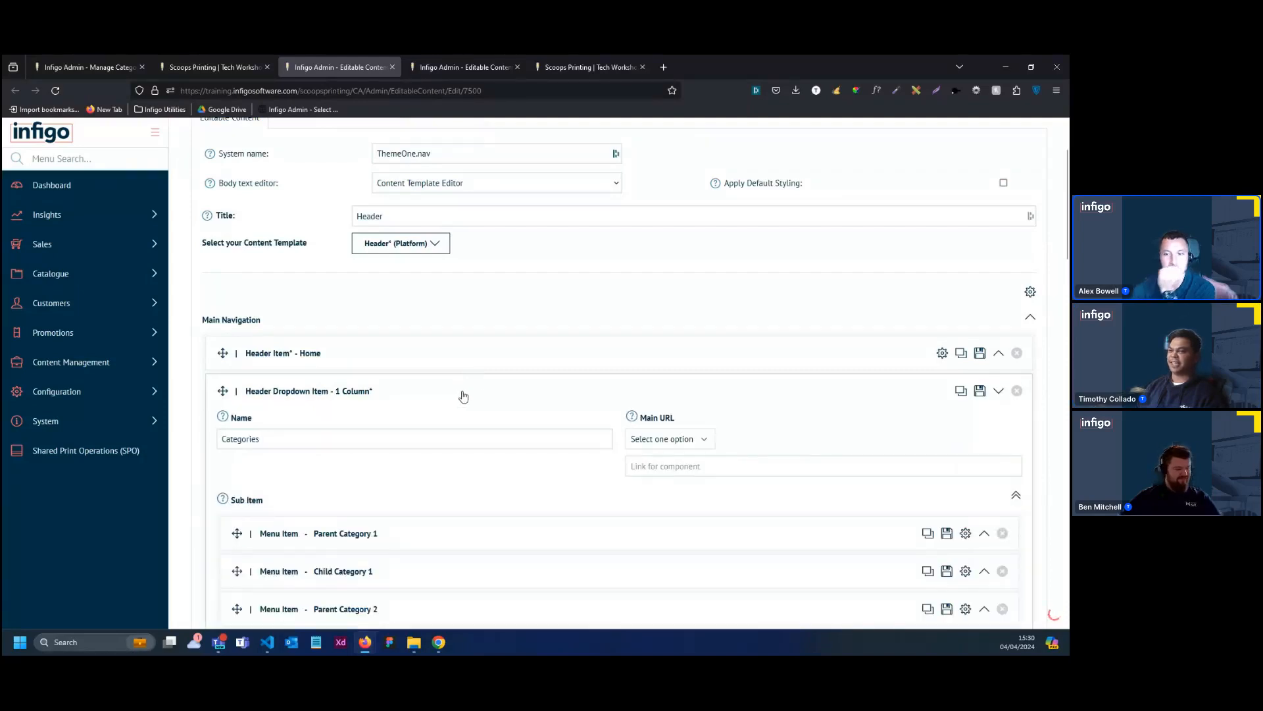
scroll(487, 388, "down", 1)
scroll(471, 422, "down", 2)
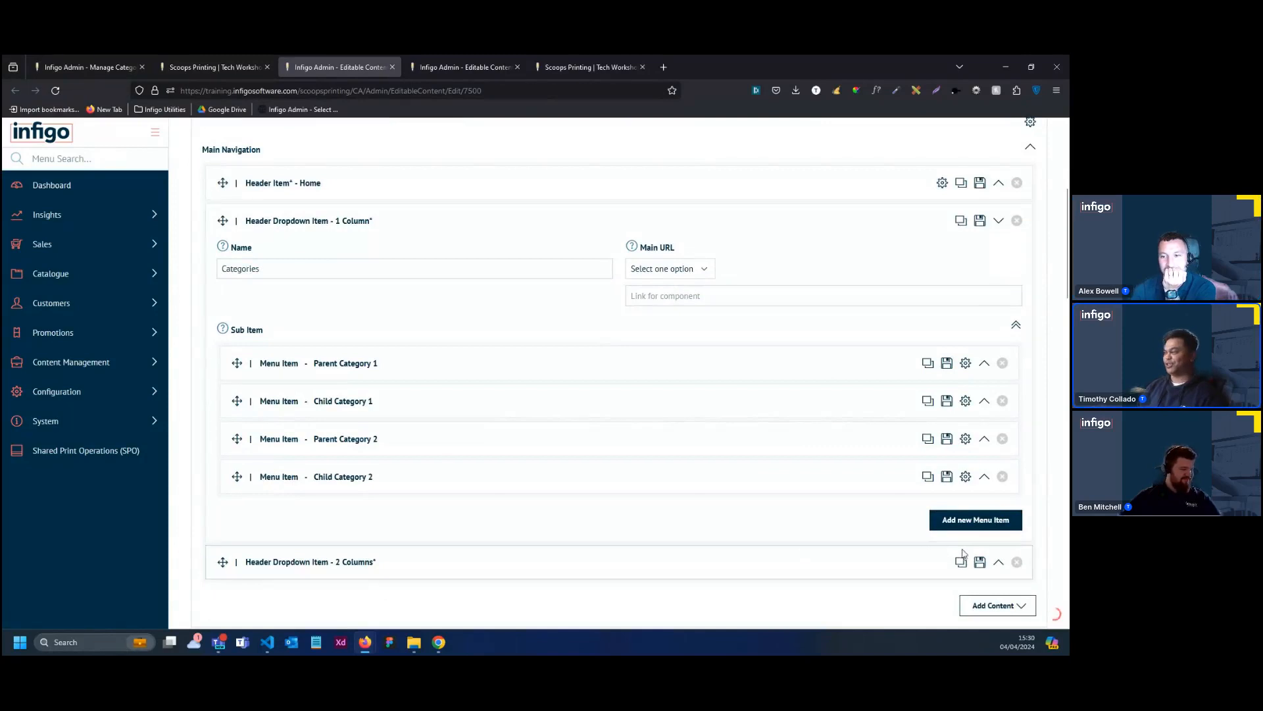
left_click(1017, 562)
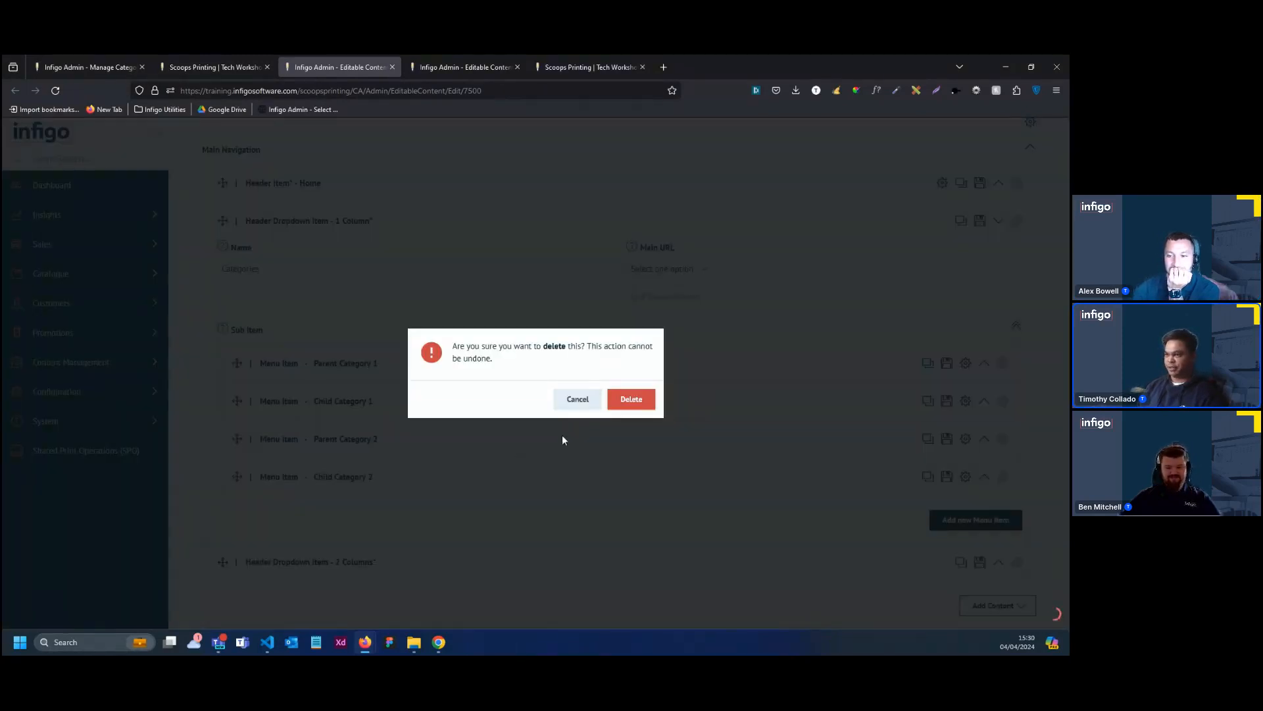
left_click(628, 409)
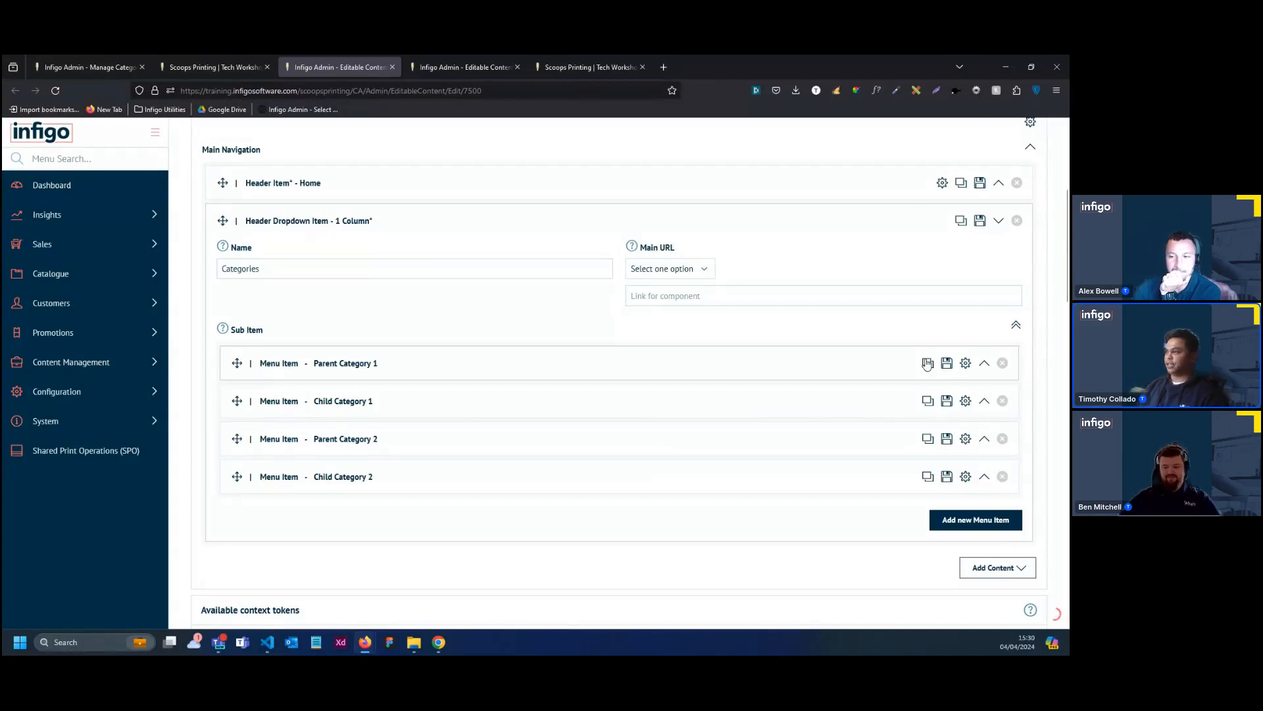
Delete the Child Category 1, Parent Category 2 and Child Category 2 menu items from the Categories dropdown
left_click(1003, 402)
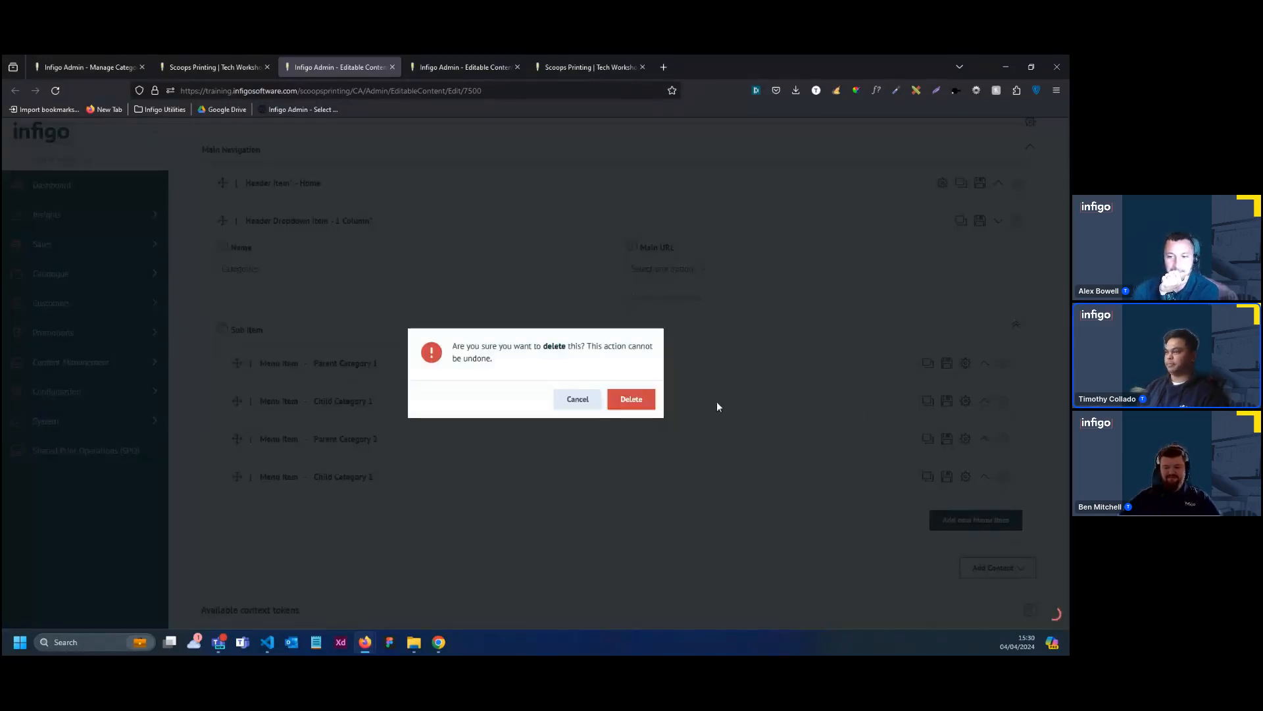
left_click(621, 398)
left_click(1002, 401)
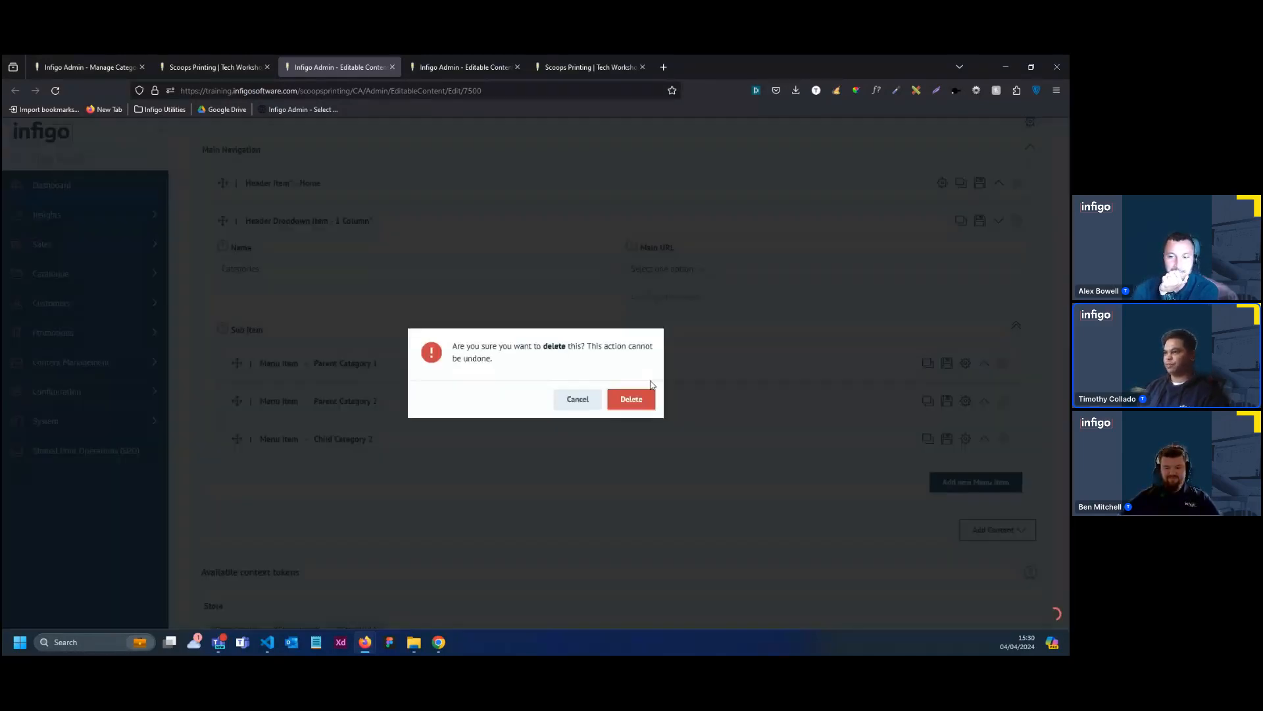
left_click(622, 399)
left_click(1003, 401)
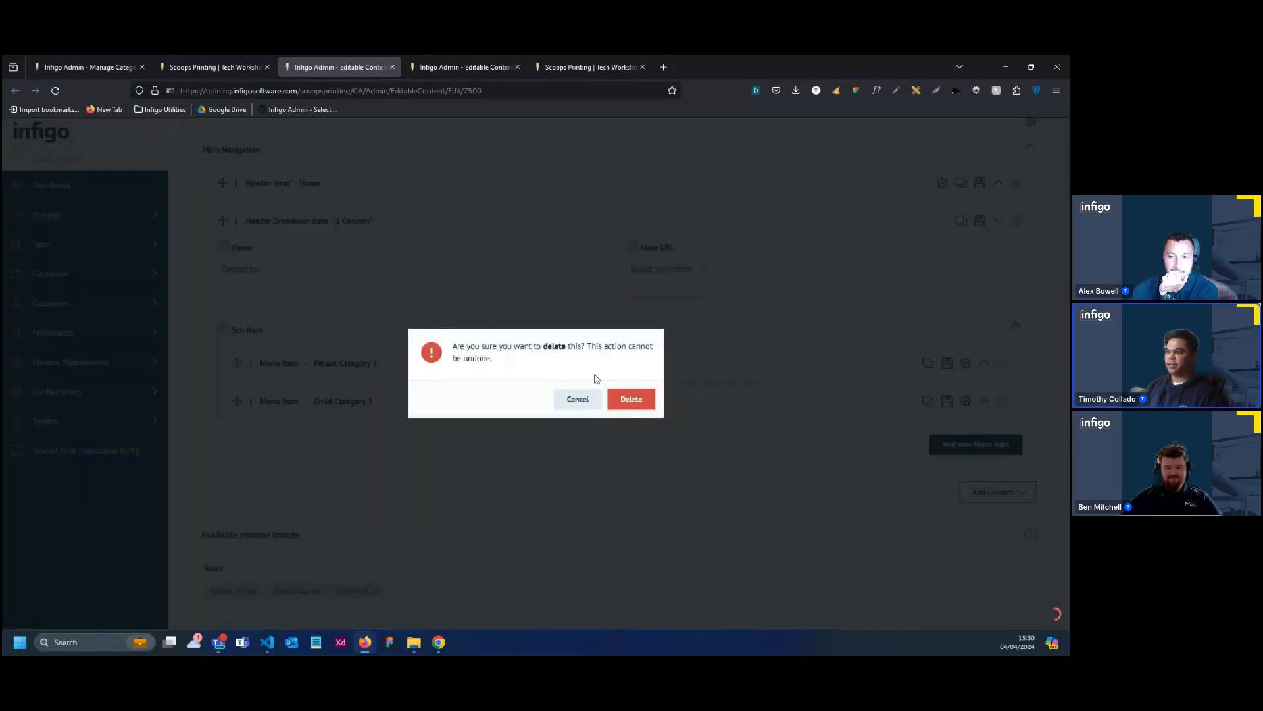
left_click(621, 398)
Rename the Parent Category 1 menu item in the Categories dropdown to "Folded Carton and Boxes"
left_click(392, 366)
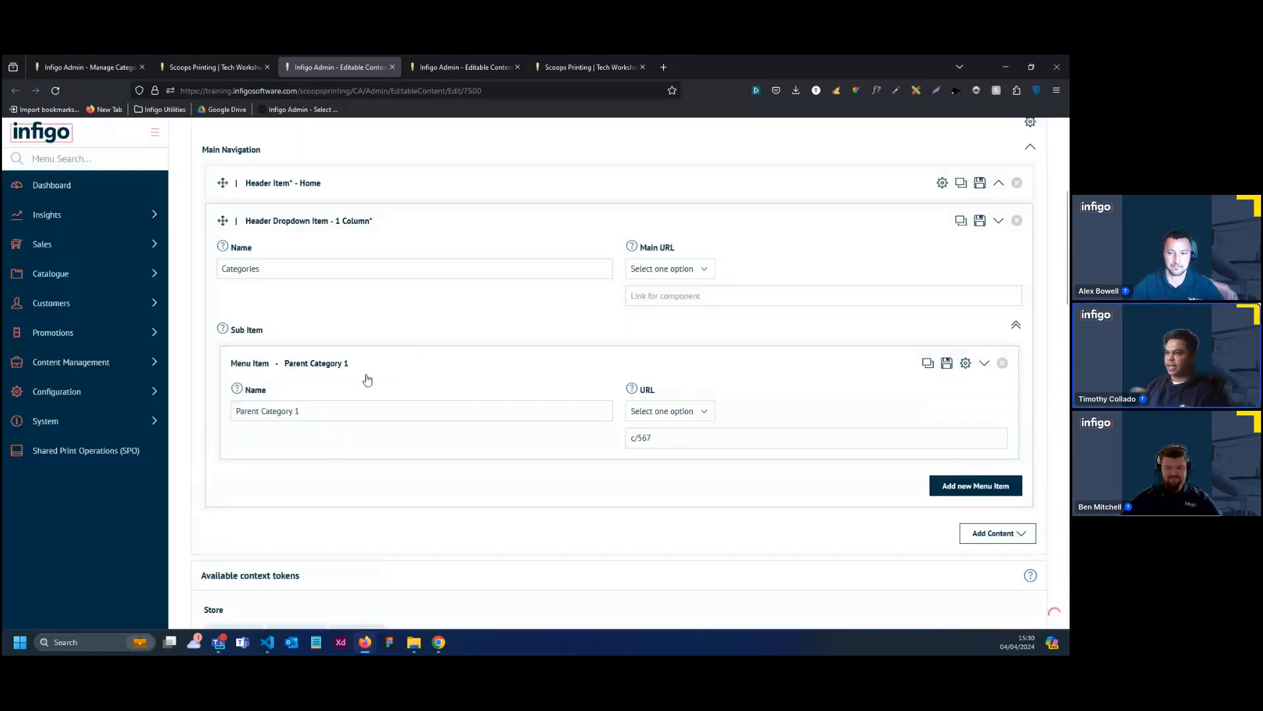
triple_click(364, 413)
double_click(364, 413)
triple_click(364, 413)
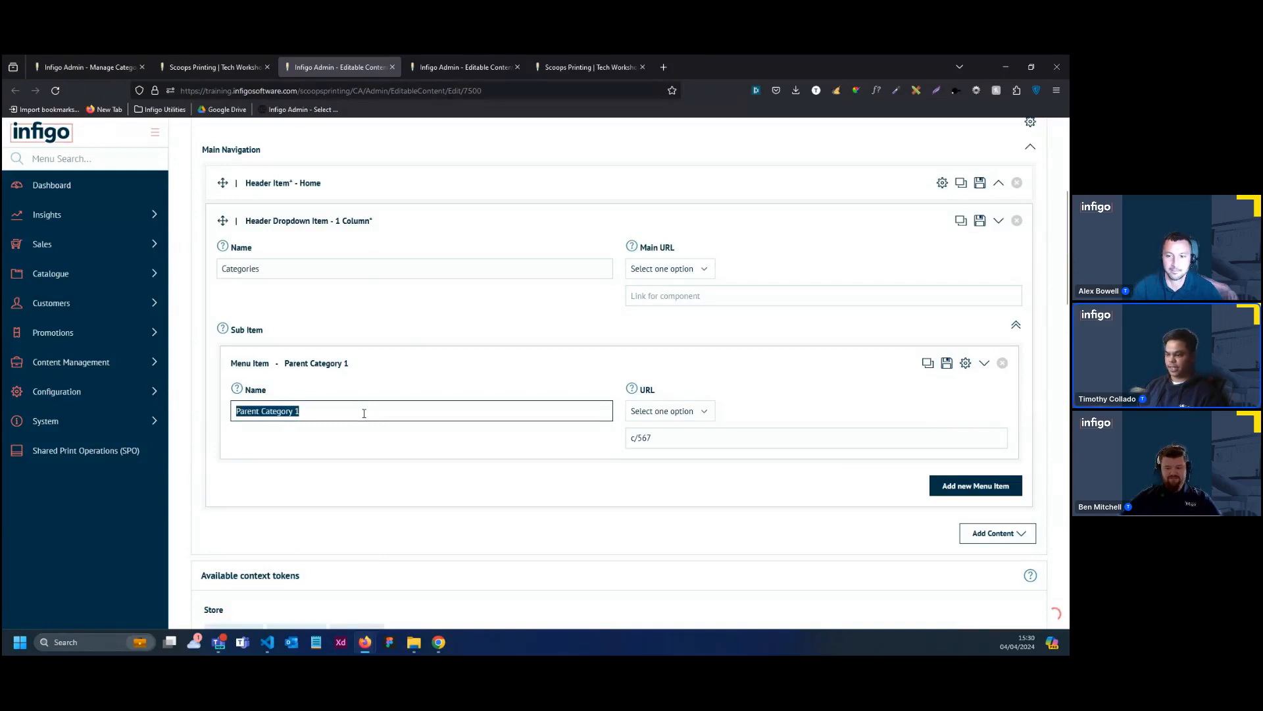
key("BackSpace")
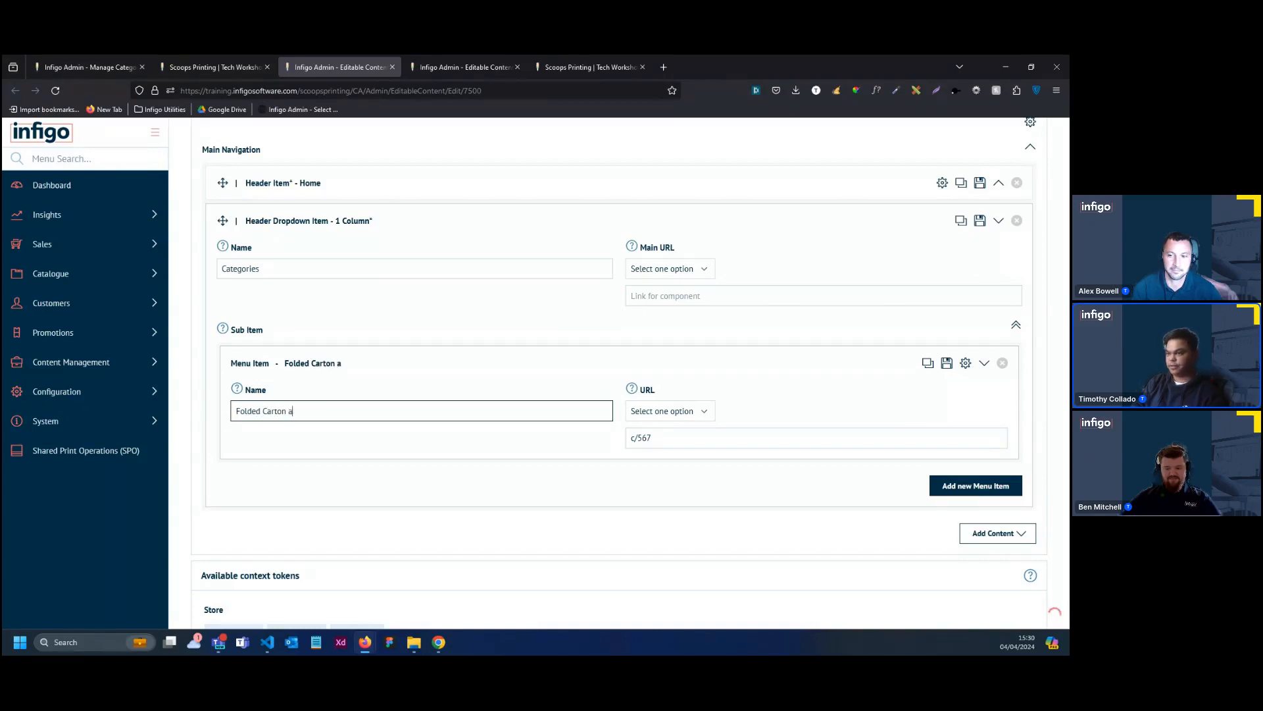
type("Folded Carton and Boxes")
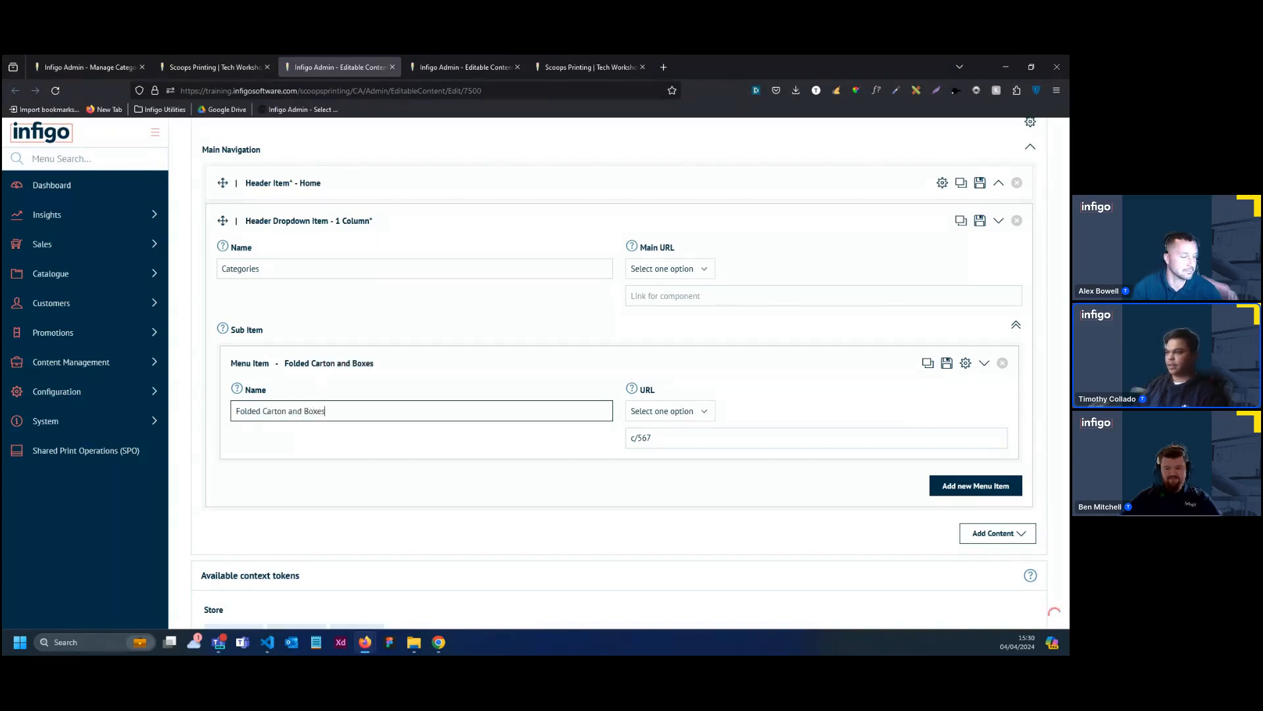
Link the Folded Carton and Boxes menu item to the Folding Carton And Boxes category using All category Links
left_click(705, 412)
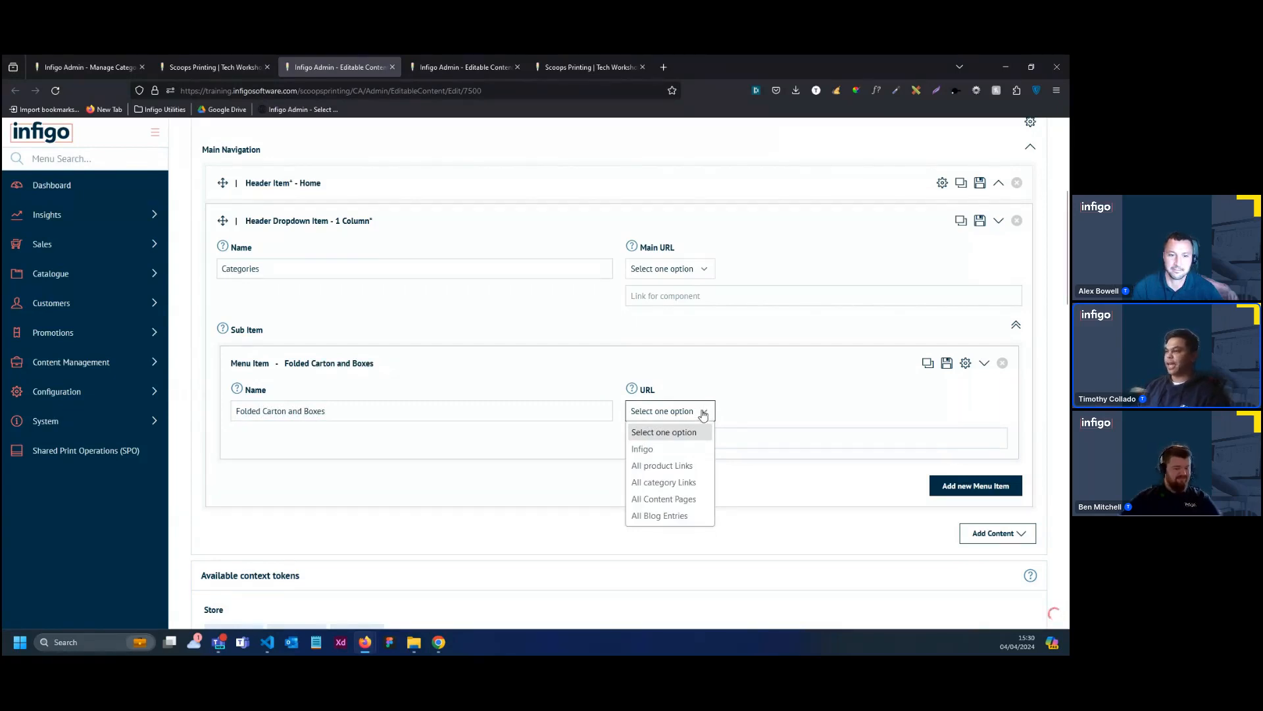
left_click(684, 482)
left_click(751, 408)
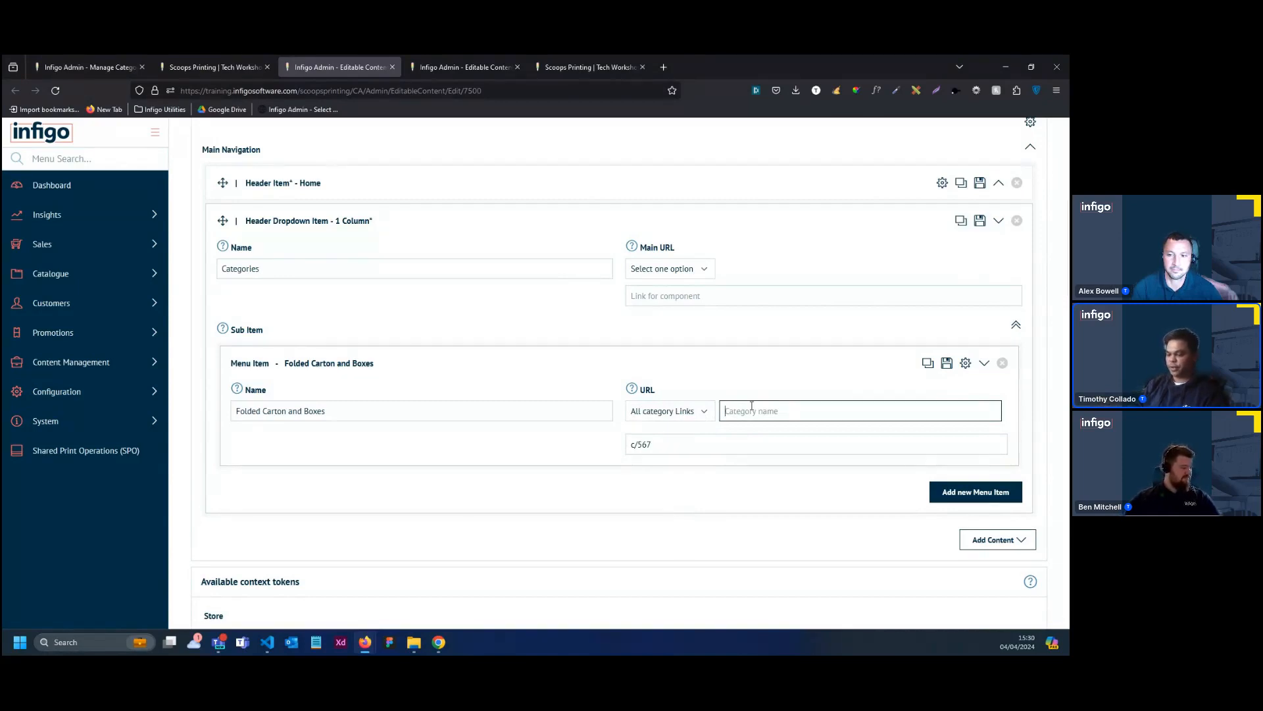
type("Fold")
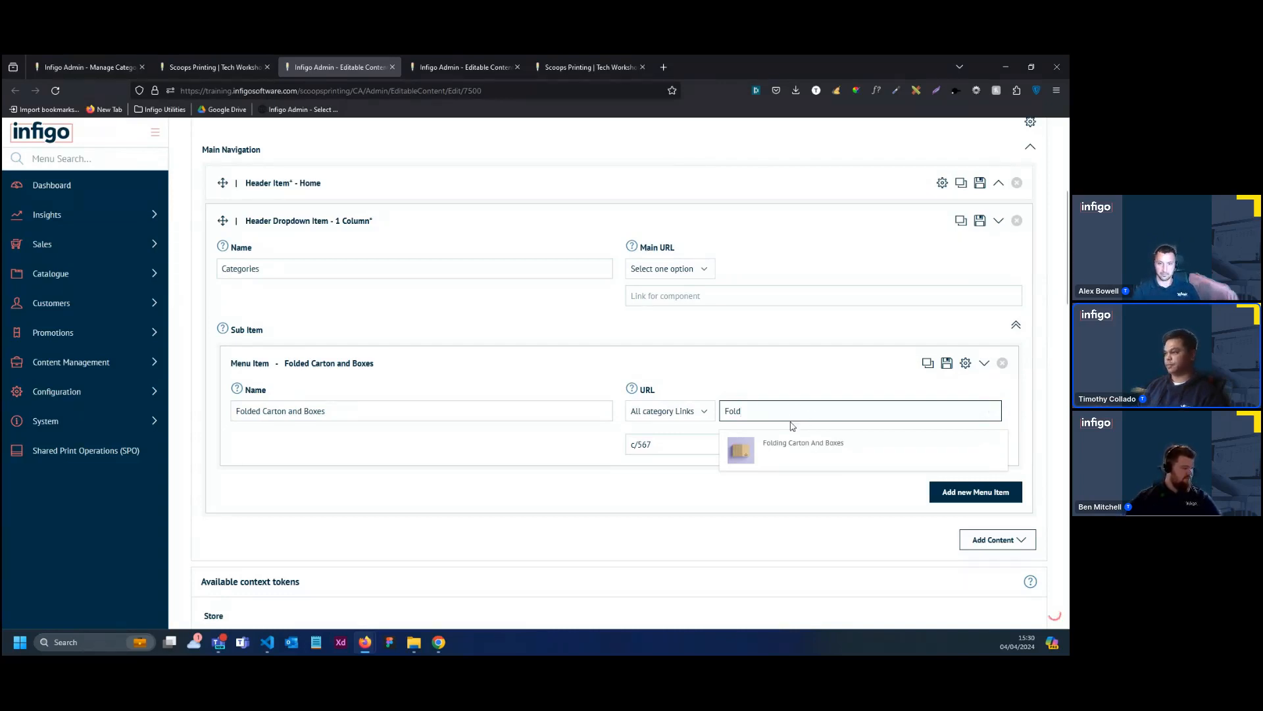
left_click(843, 455)
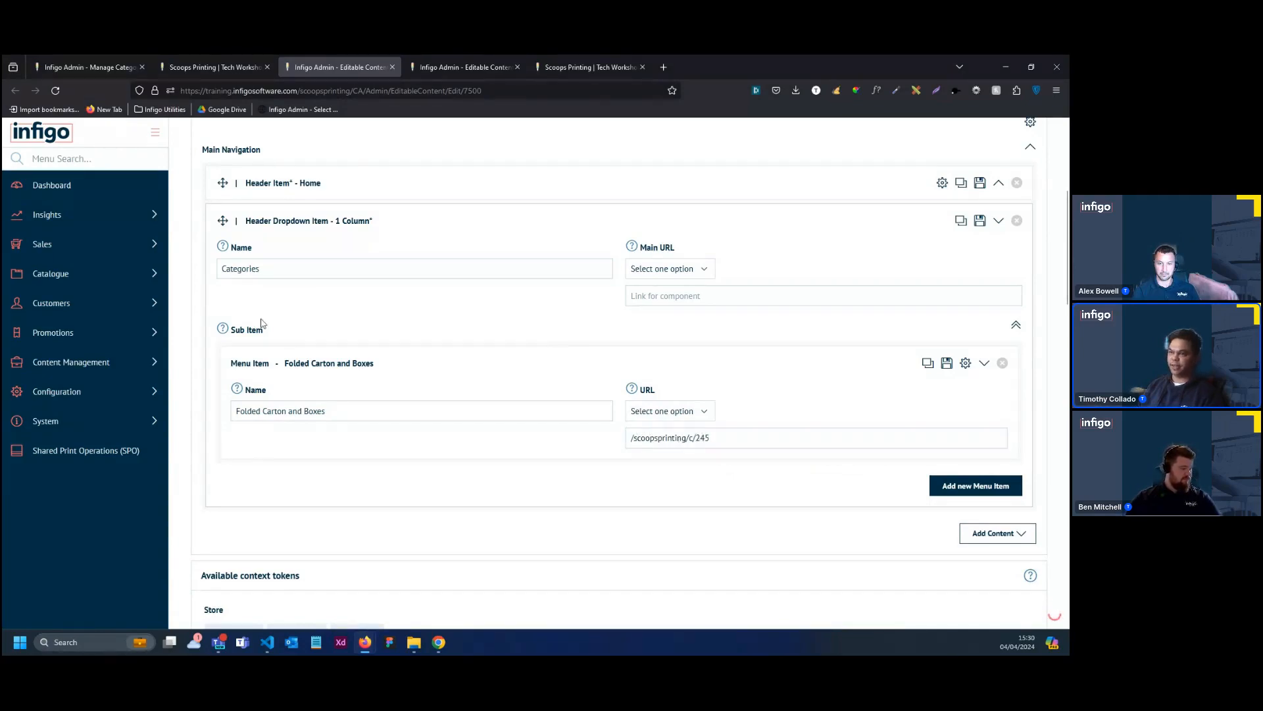
left_click(459, 229)
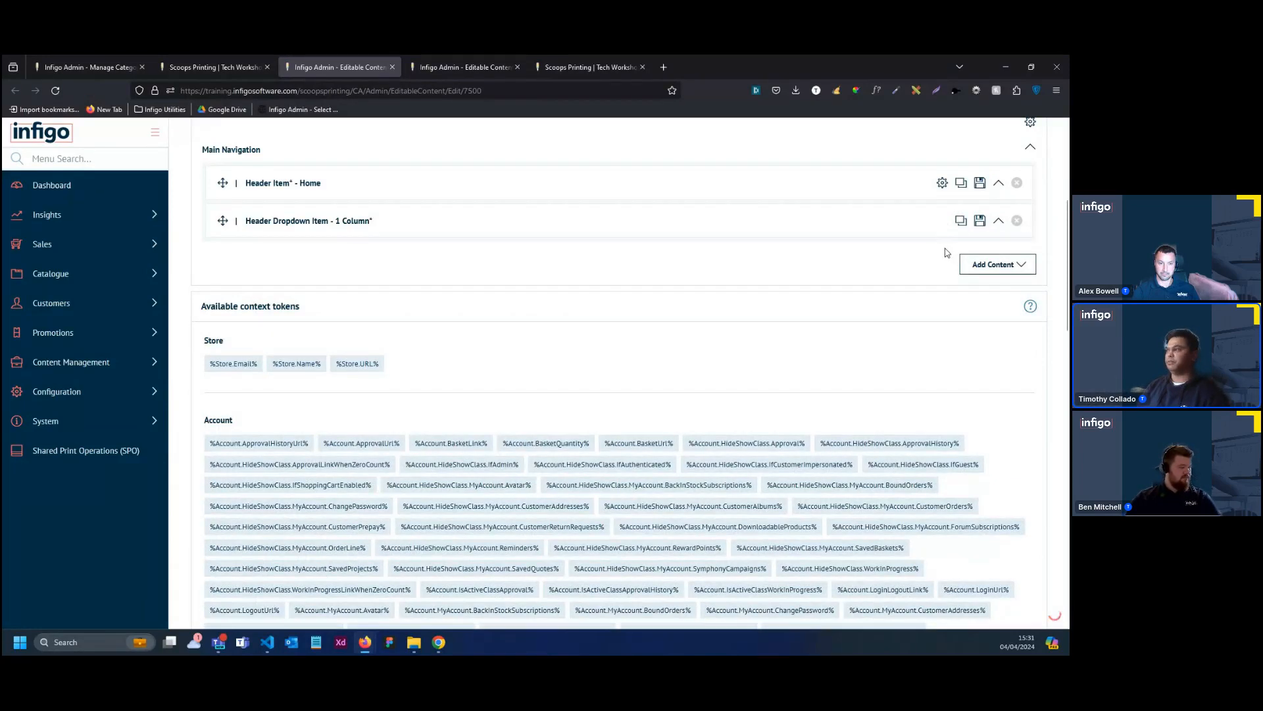
Duplicate the one-column Categories dropdown and rename the menu item in the copy to "Business Cards"
left_click(962, 221)
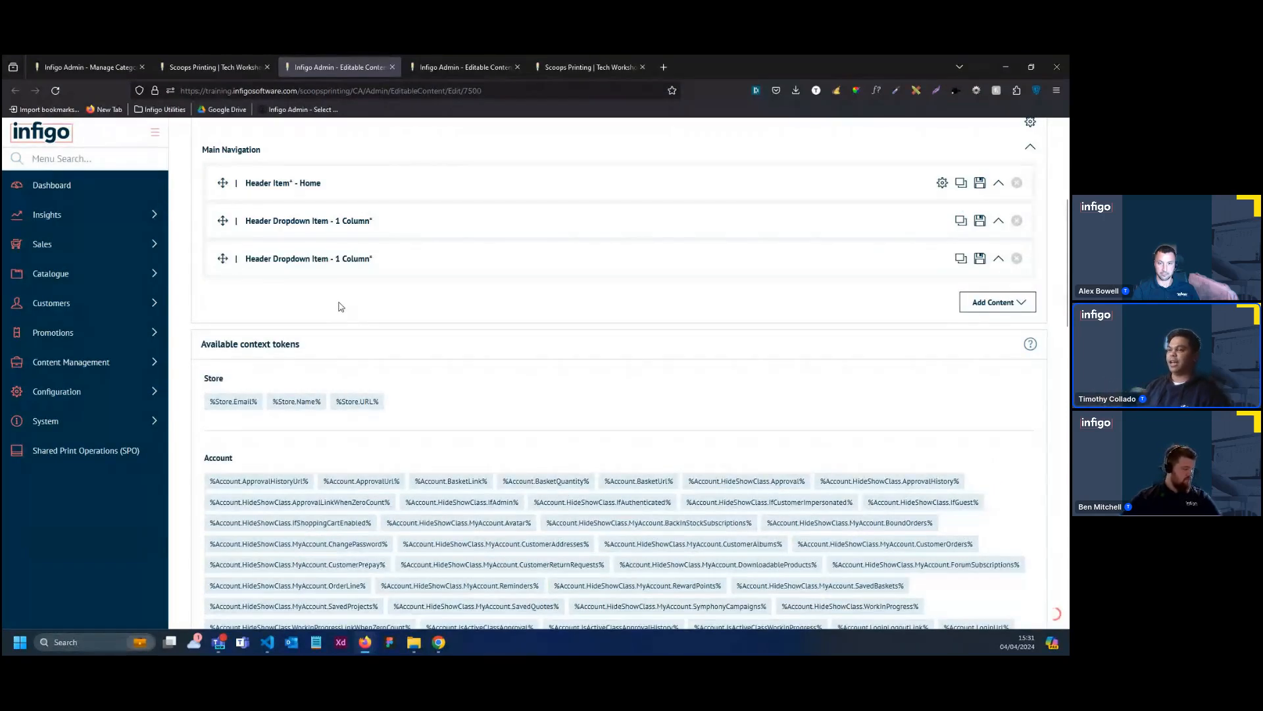
left_click(409, 270)
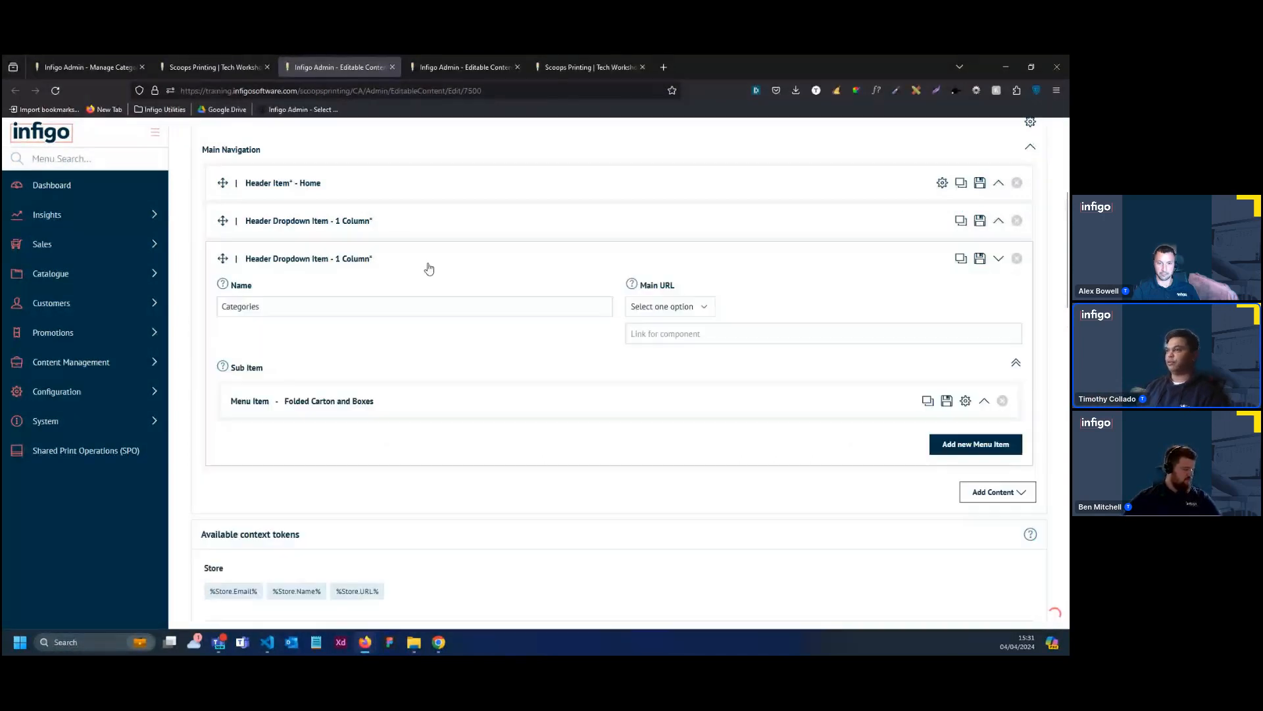
left_click(359, 420)
left_click_drag(354, 452, 238, 449)
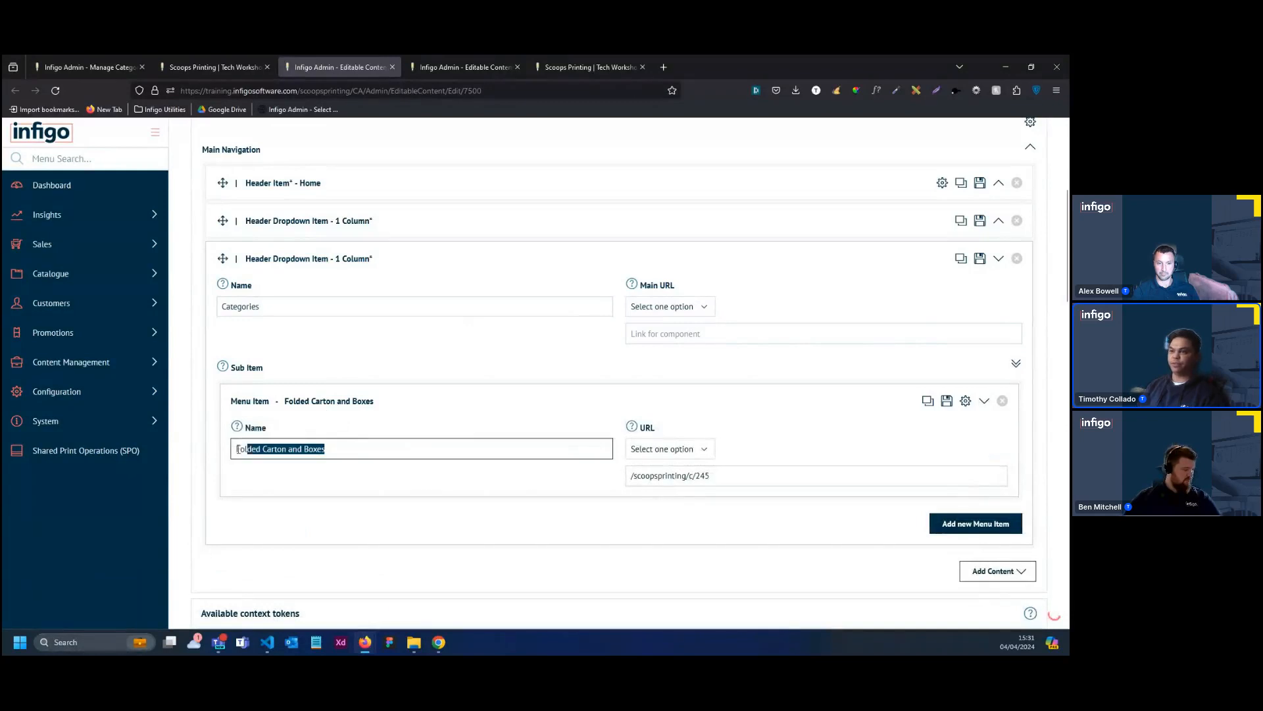
key("BackSpace")
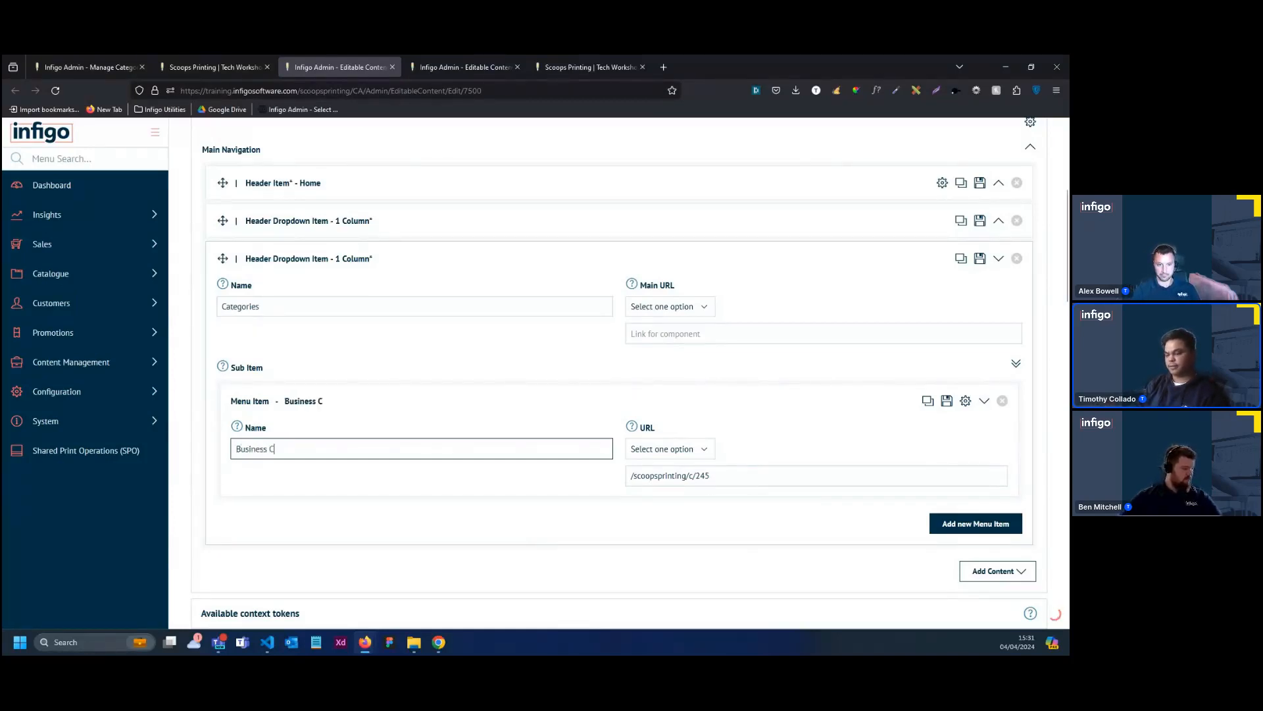
type("ards")
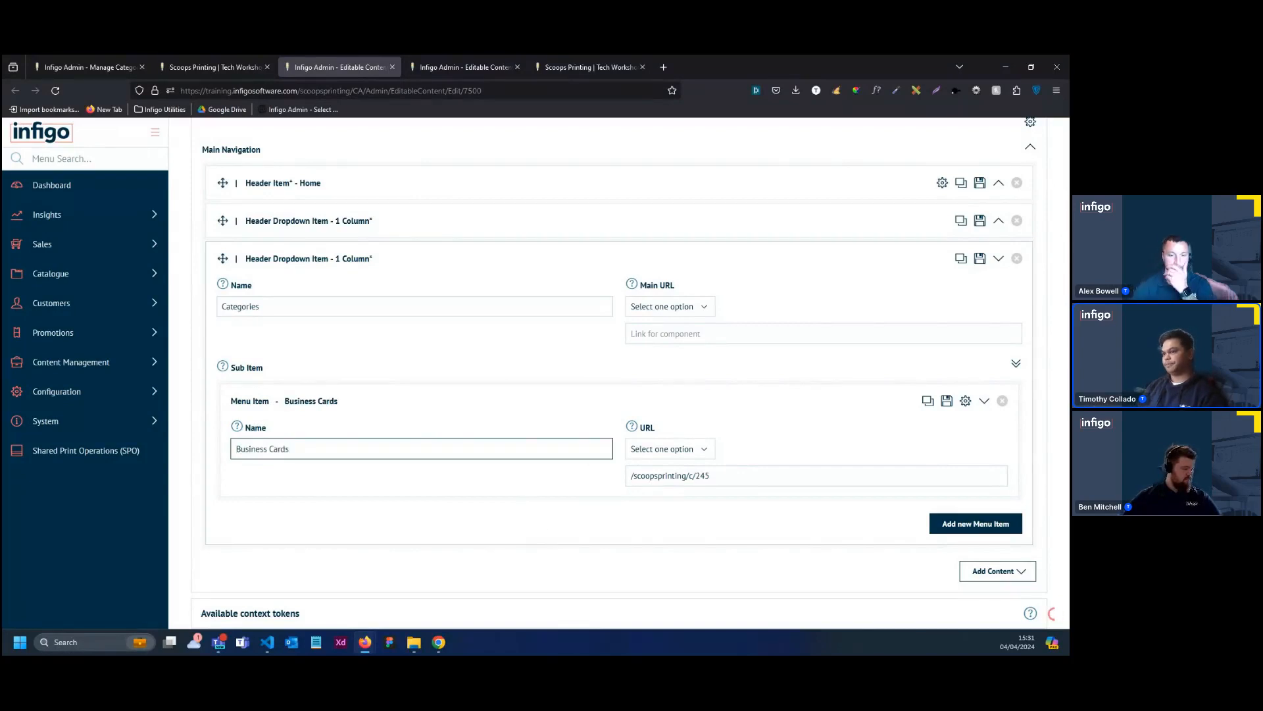
Link the Business Cards menu item to the matching product using All product Links, then collapse the dropdown item
left_click(670, 449)
left_click(683, 504)
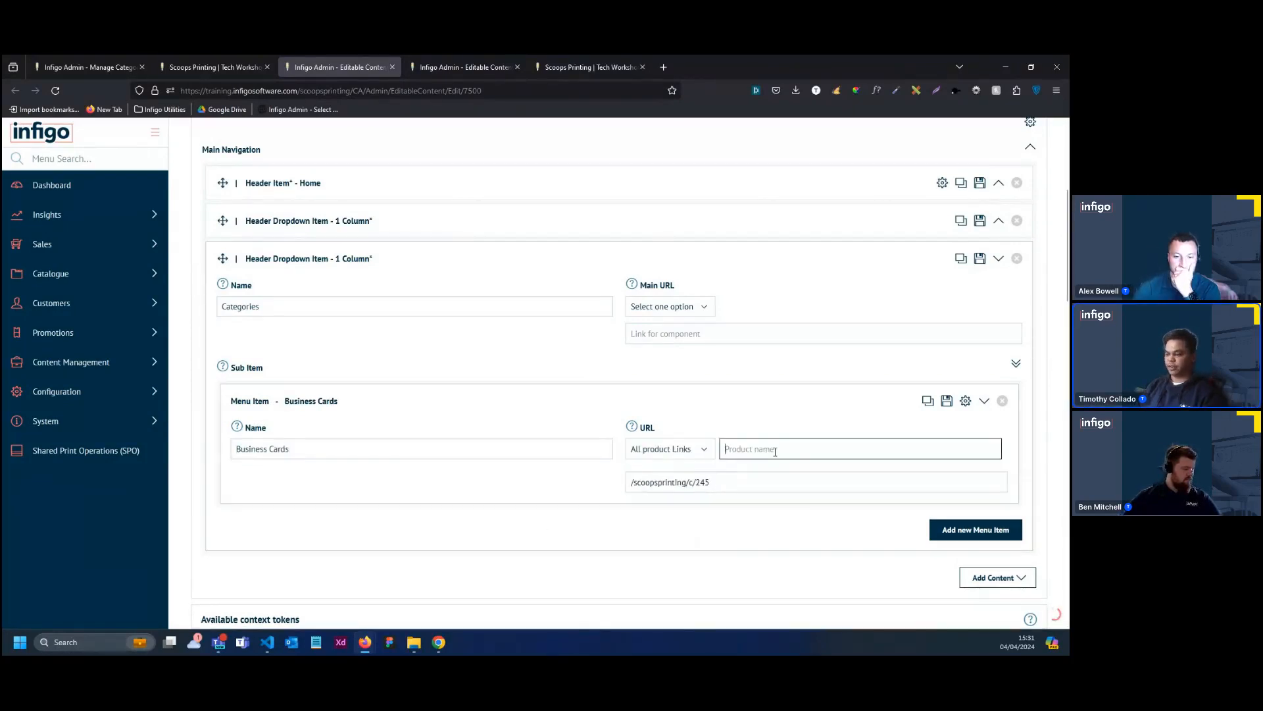
left_click(775, 451)
type("Bu")
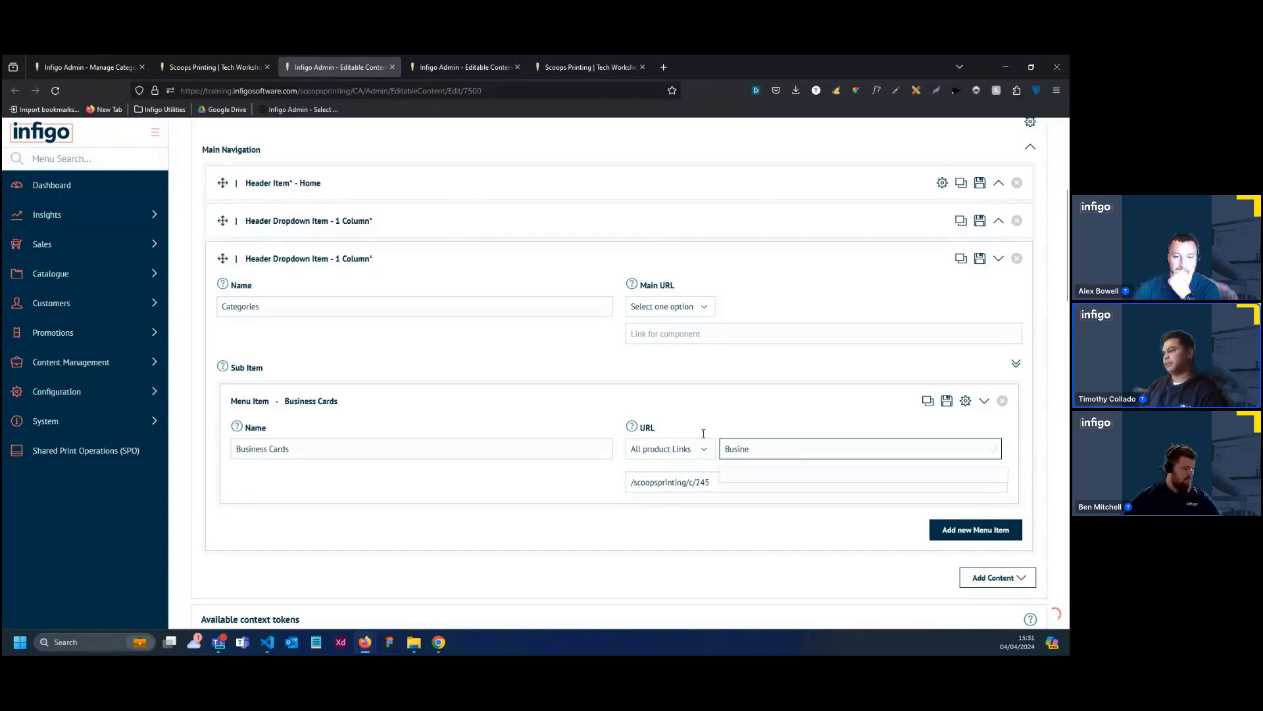
type("sine")
left_click(776, 480)
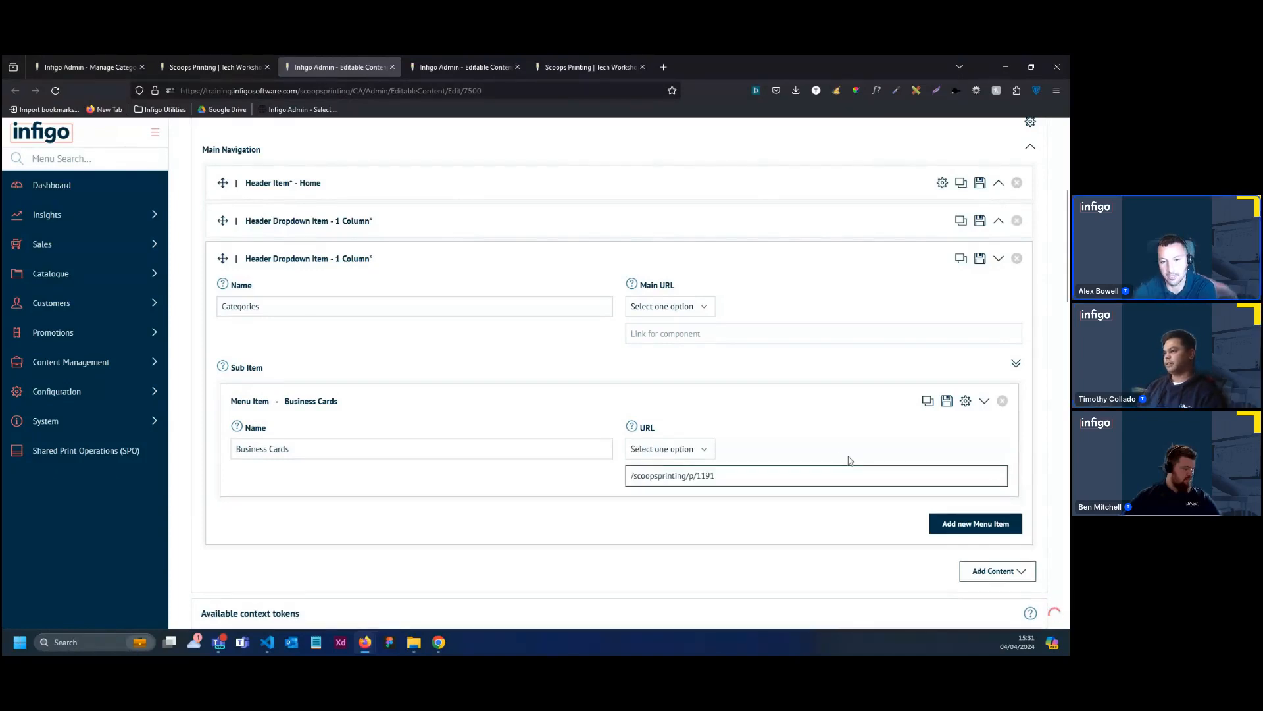
left_click(776, 399)
left_click(679, 270)
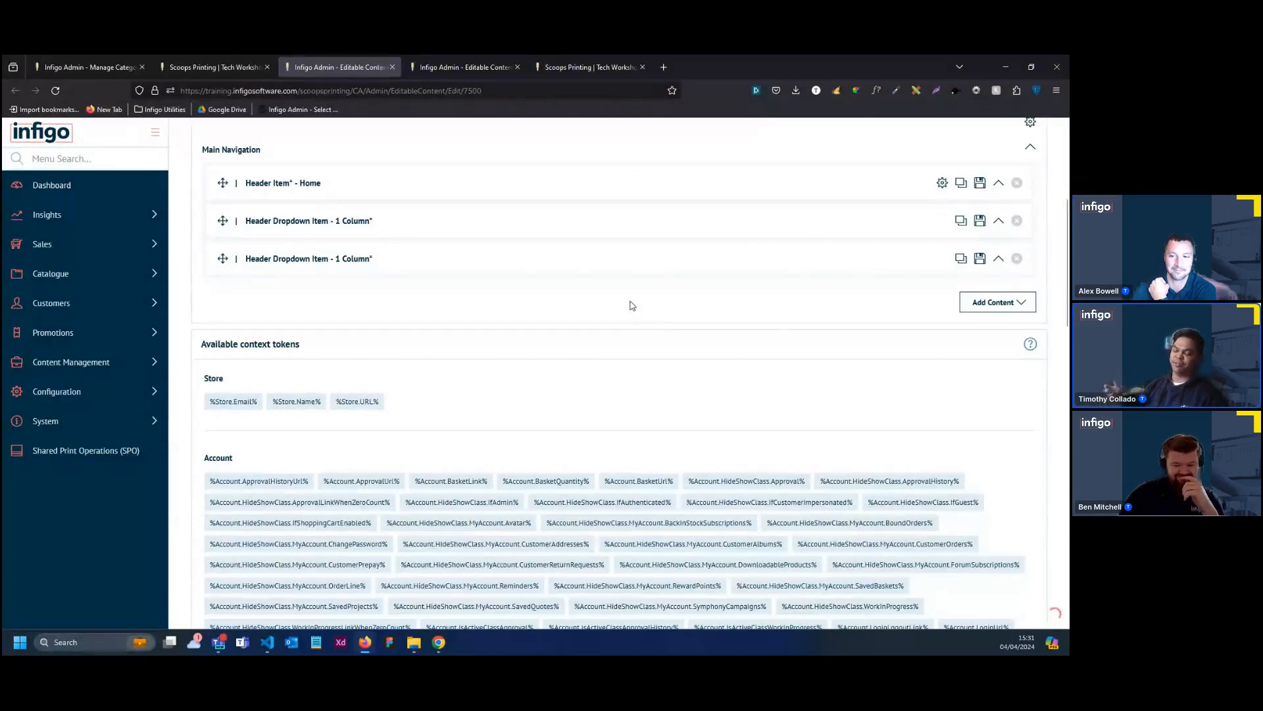
Save the Header content while keeping its editor open, and return to the store's home page
scroll(650, 276, "up", 5)
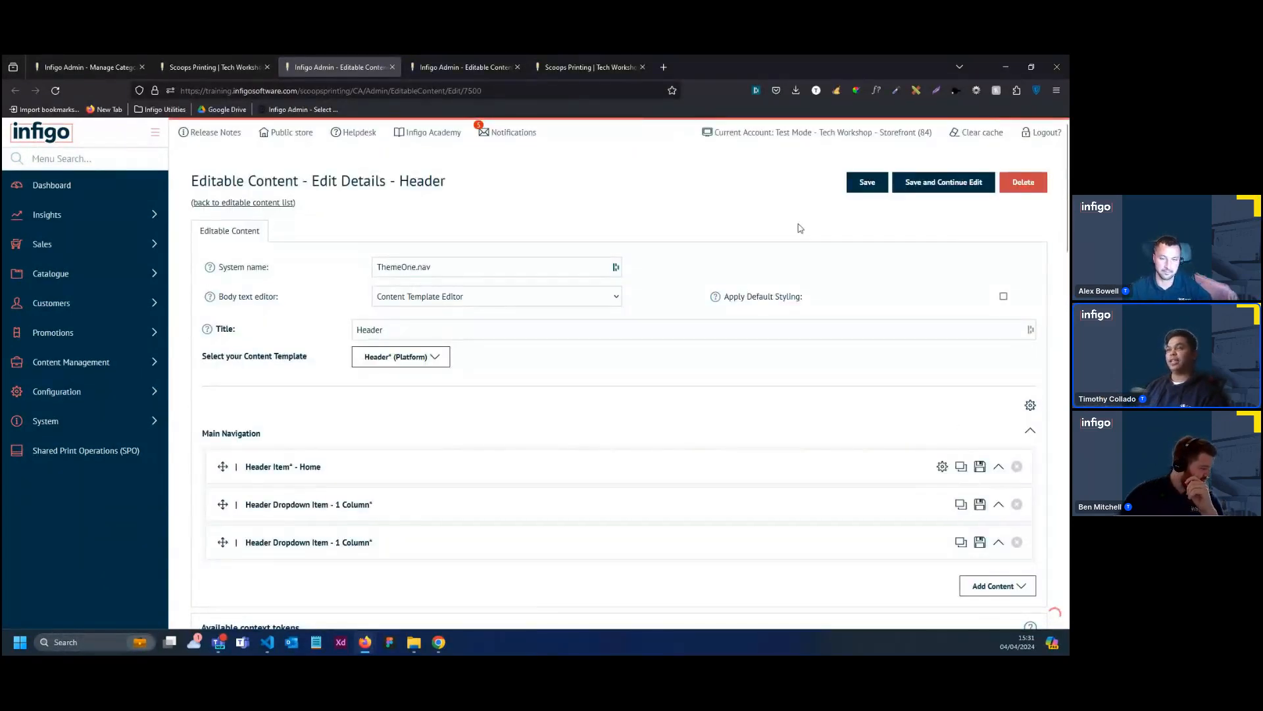
left_click(941, 186)
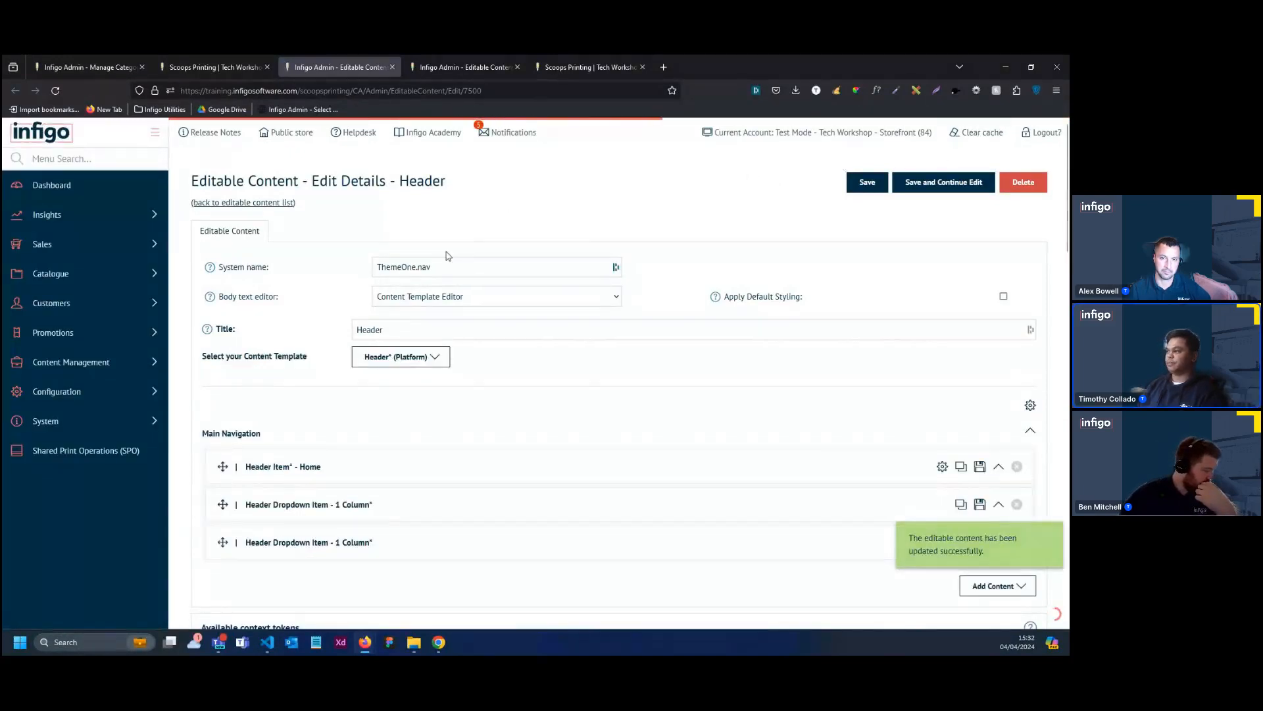
left_click(472, 73)
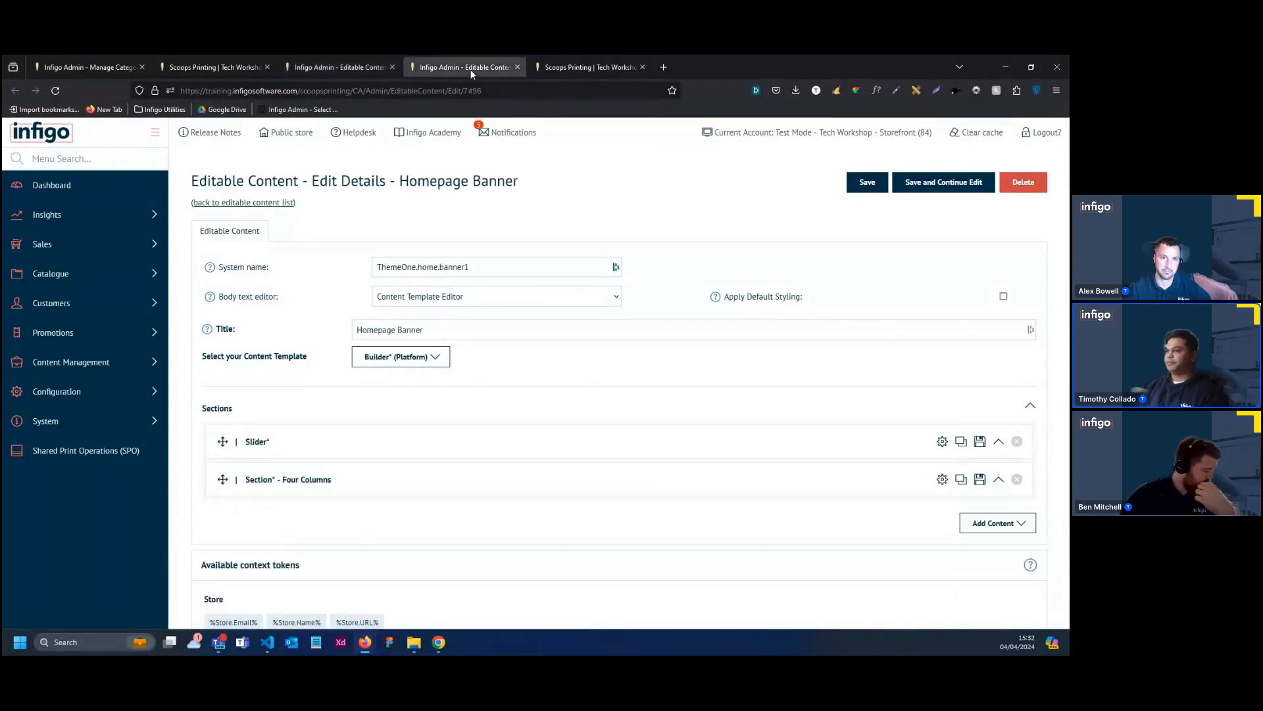
left_click(547, 69)
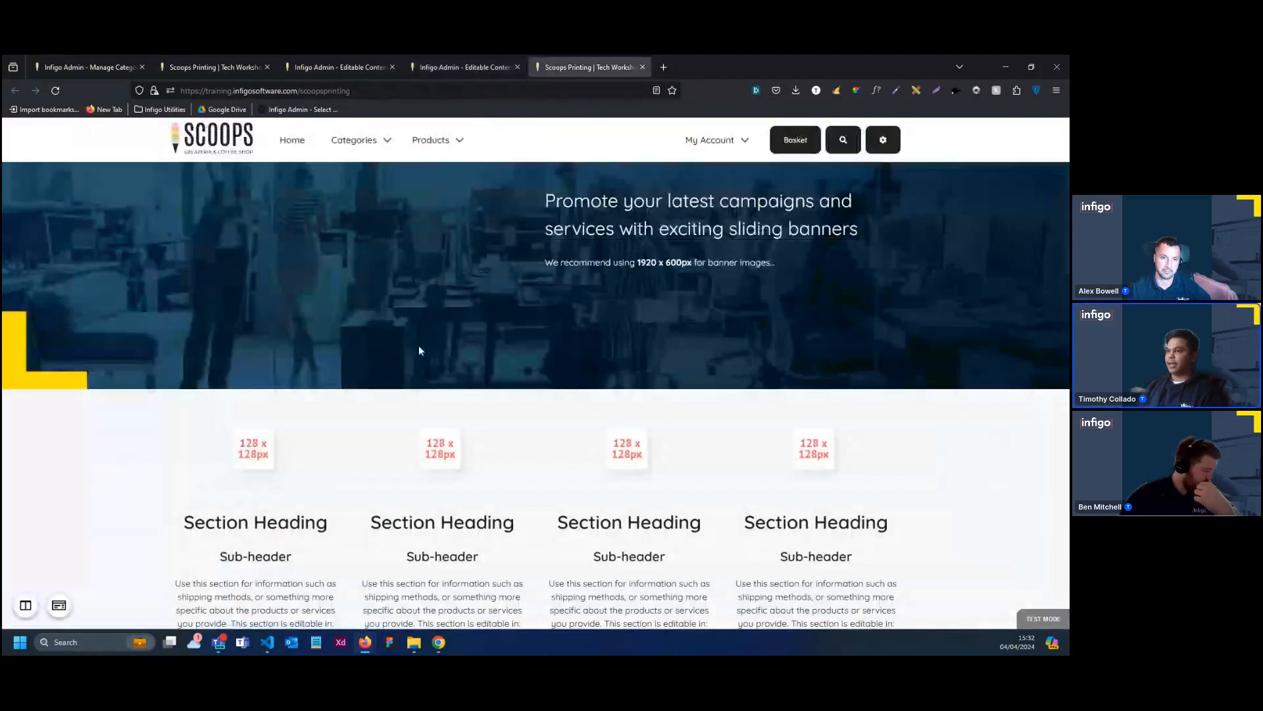
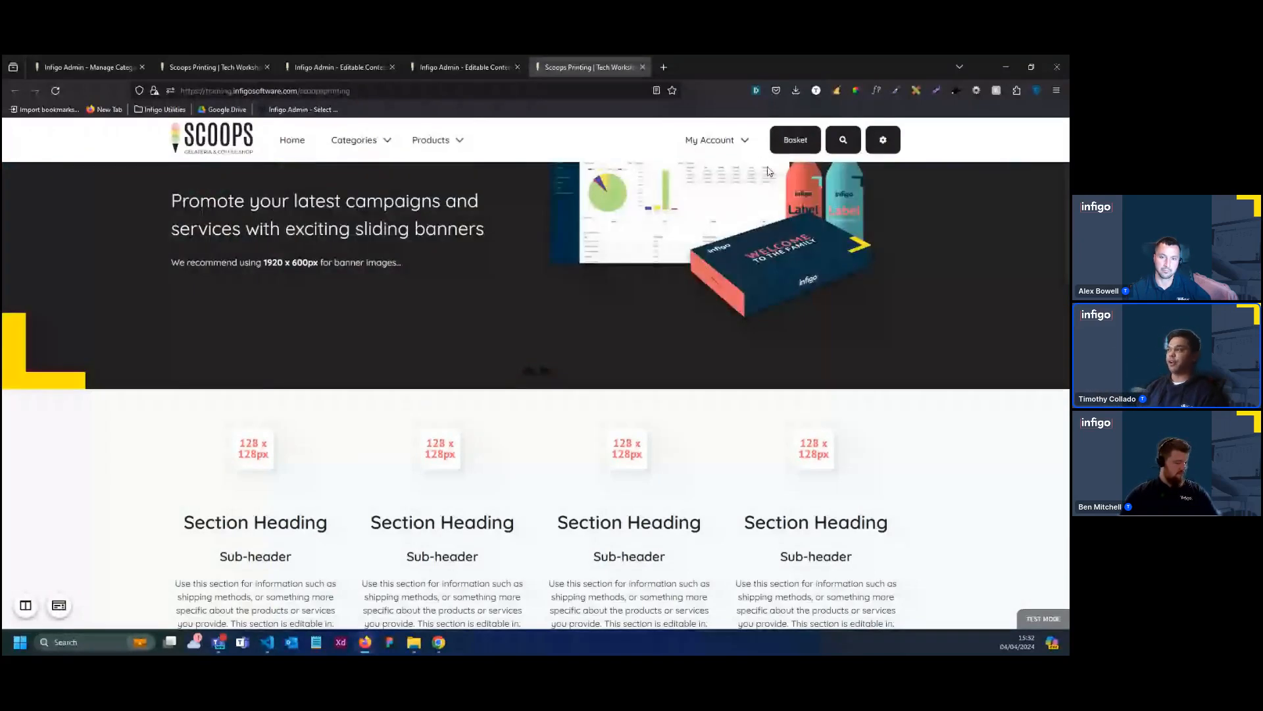
Clear the store cache, test the Folded Carton and Boxes link in the header menu, and check the second dropdown back on the home page
left_click(842, 94)
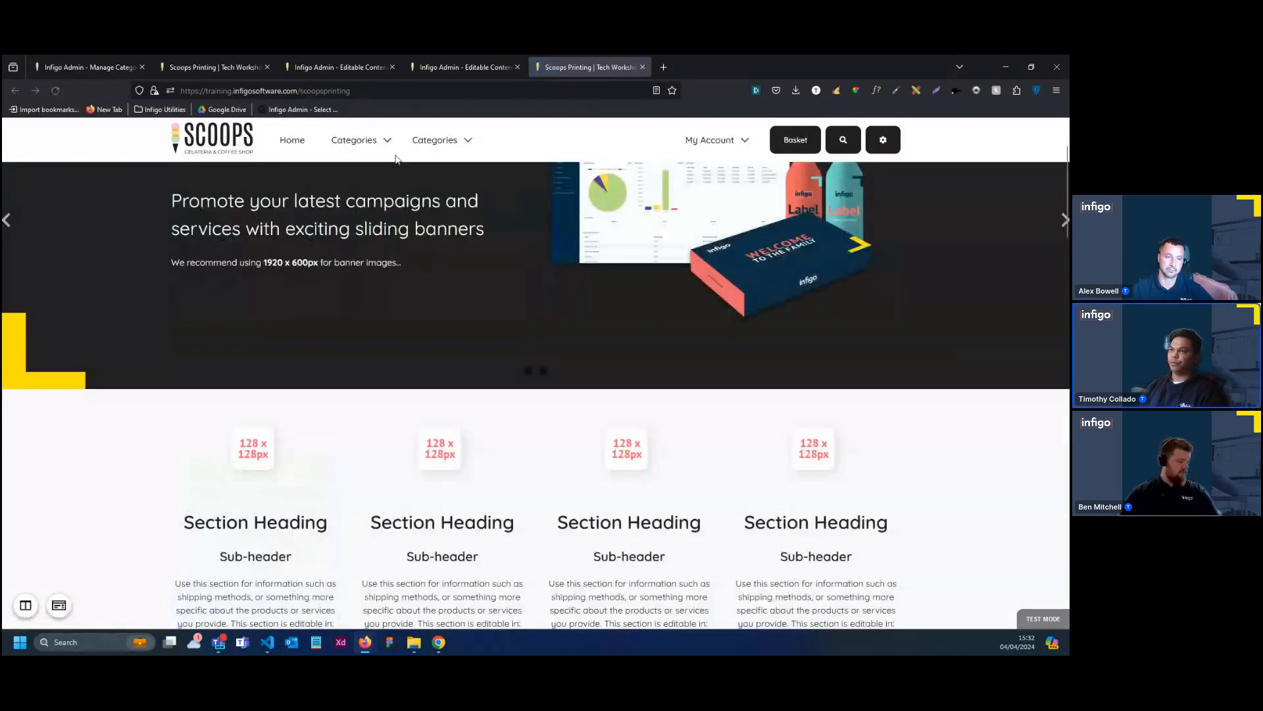
mouse_move(383, 145)
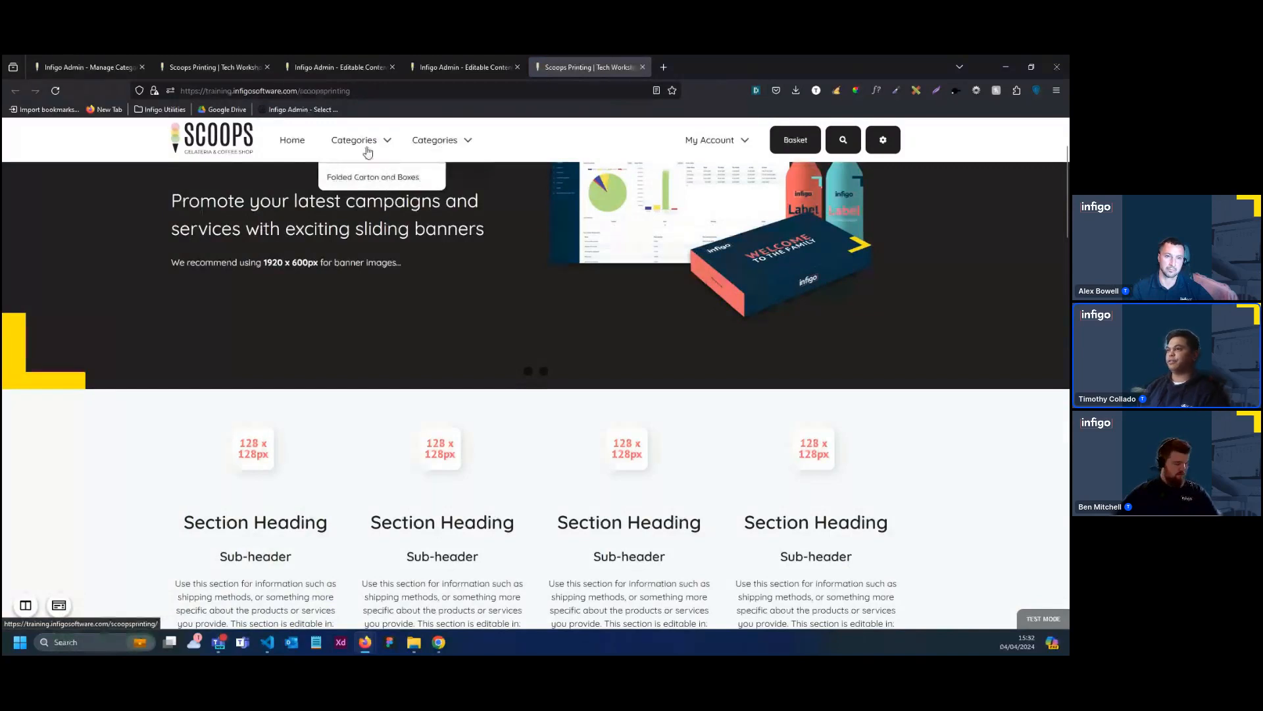
left_click(366, 176)
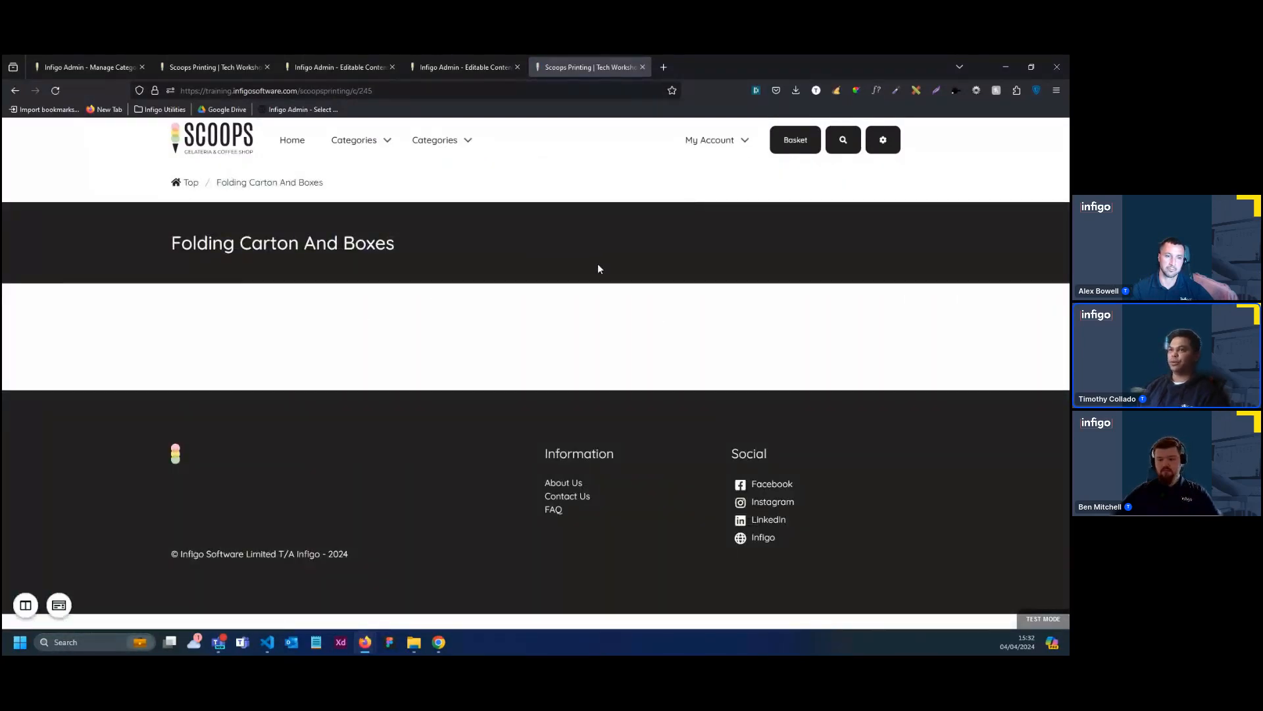
left_click(15, 90)
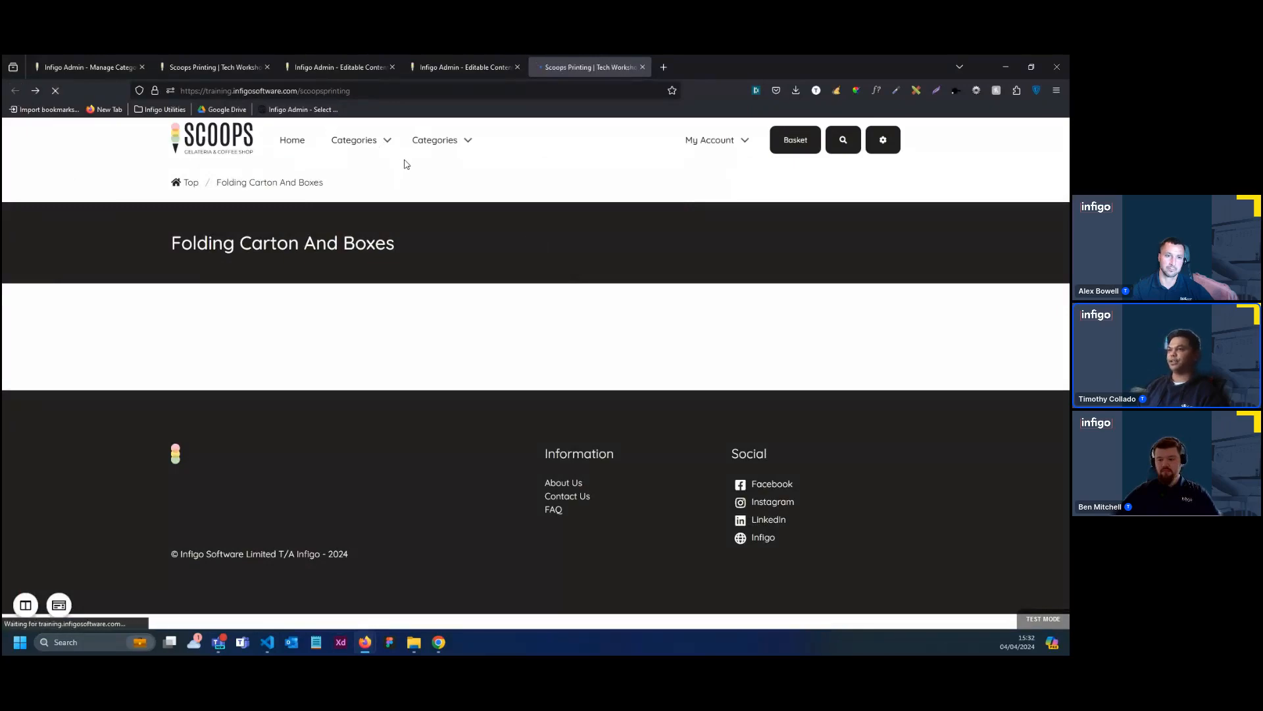
mouse_move(406, 163)
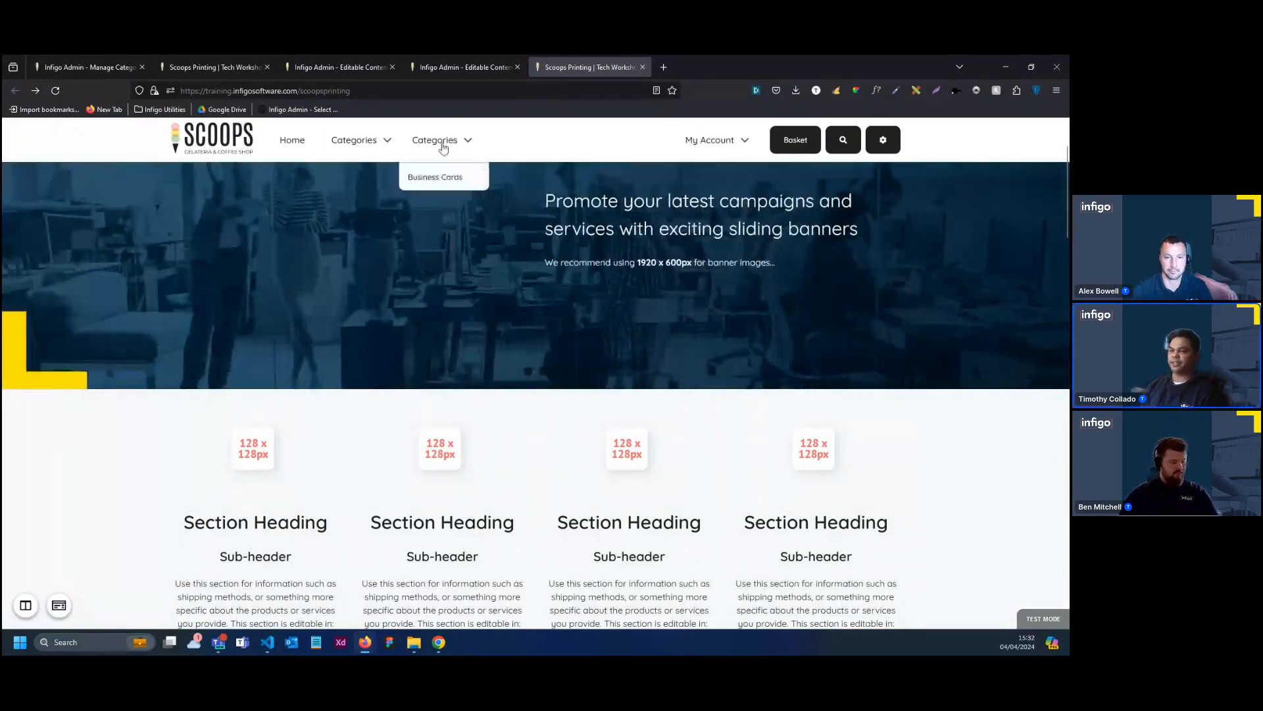
Open the Header content for editing from the storefront's Active Editable Content List
left_click(58, 605)
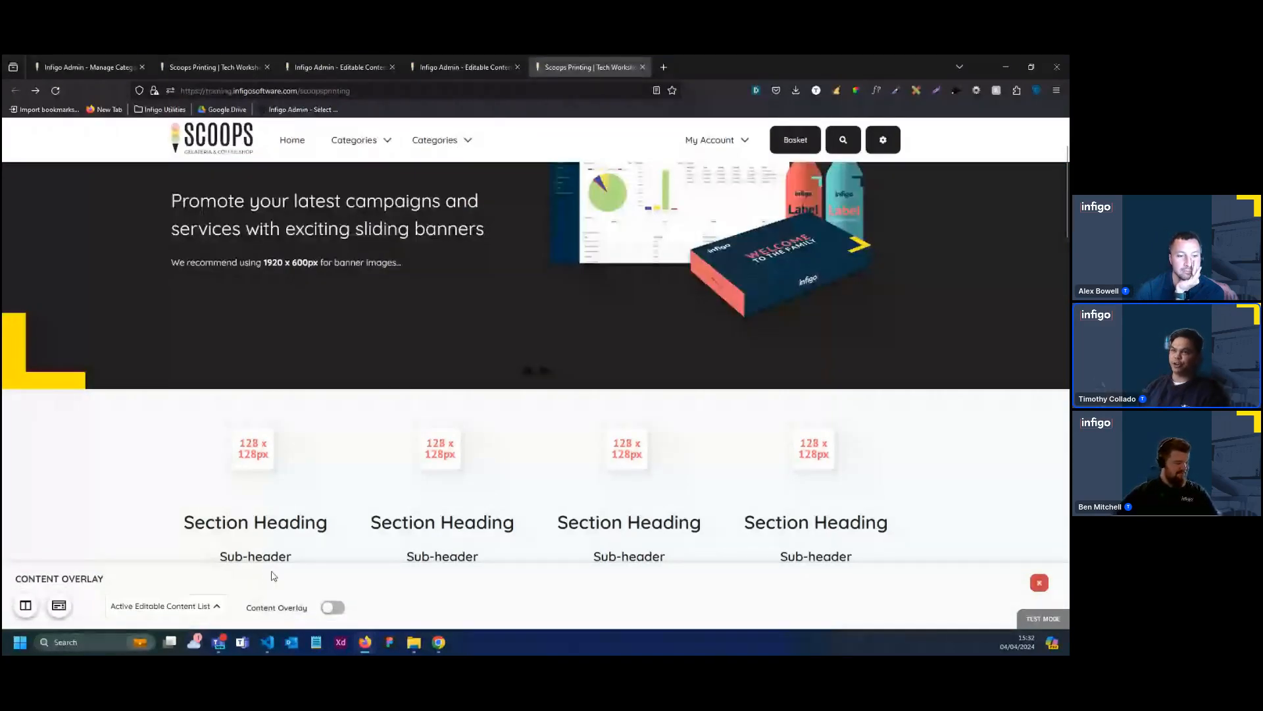
left_click(202, 608)
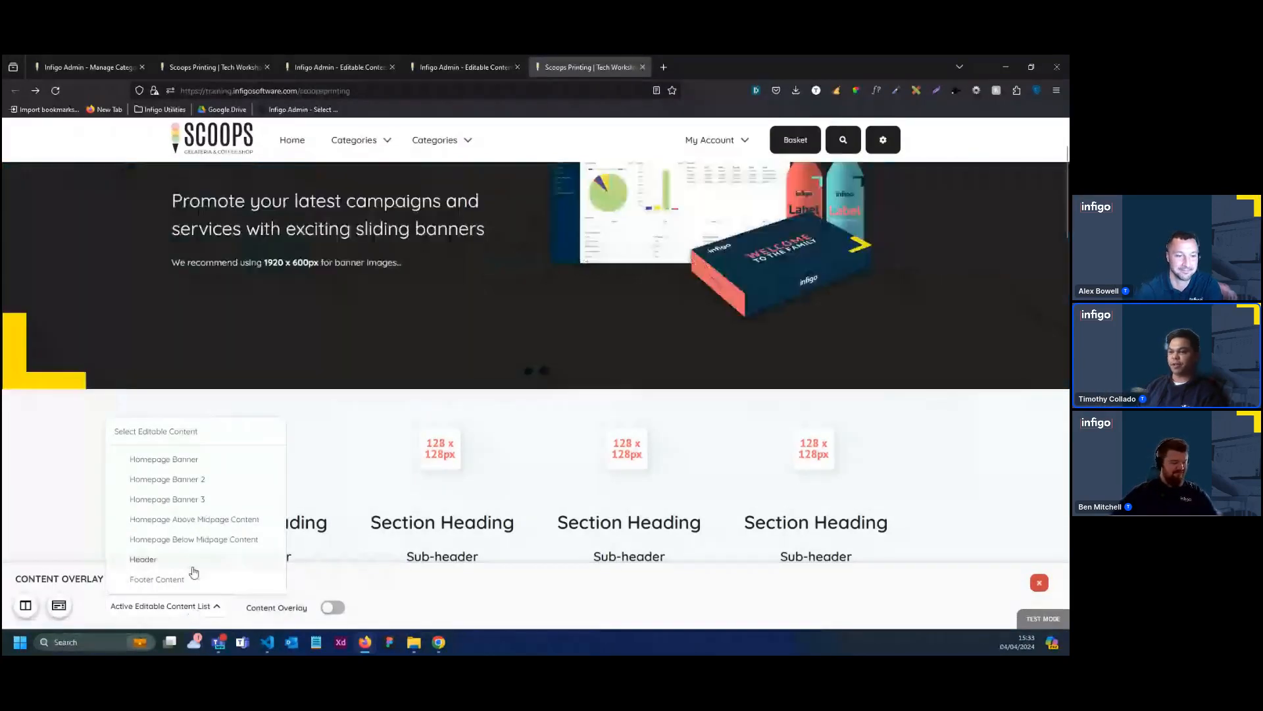
left_click(194, 566)
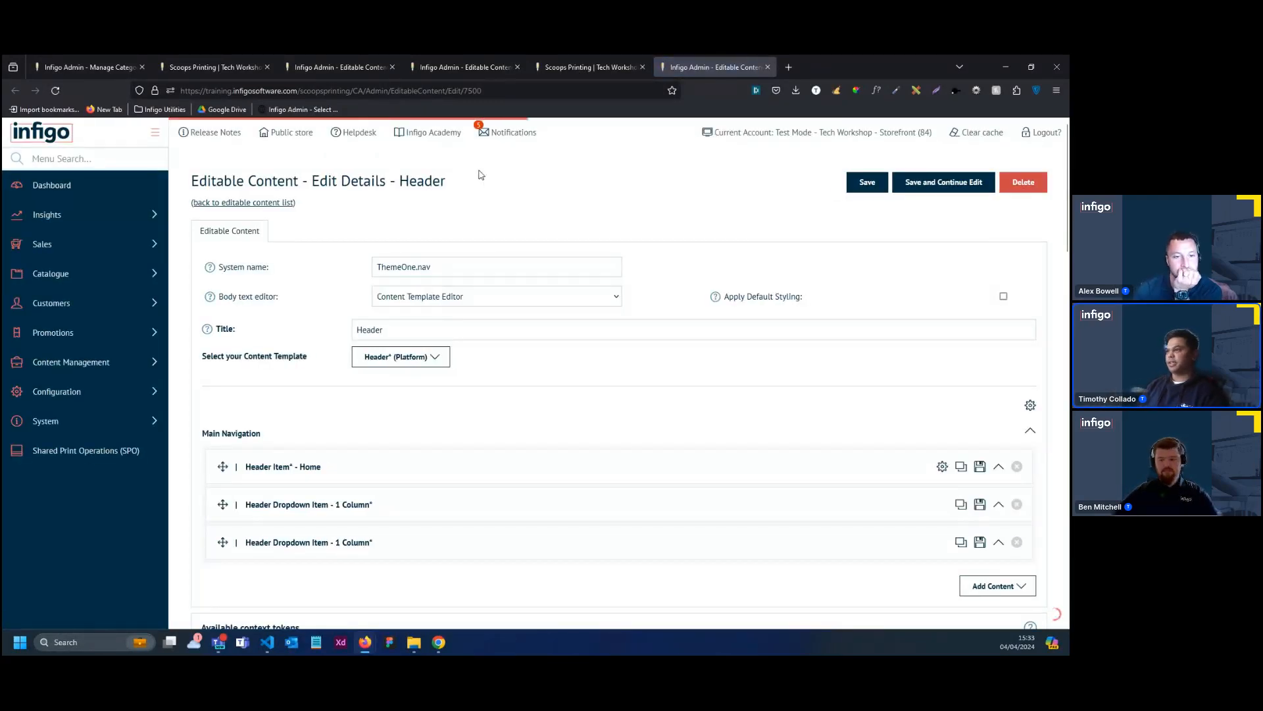
Rename the second one-column header dropdown, the one containing Business Cards, to "Products"
scroll(645, 376, "down", 2)
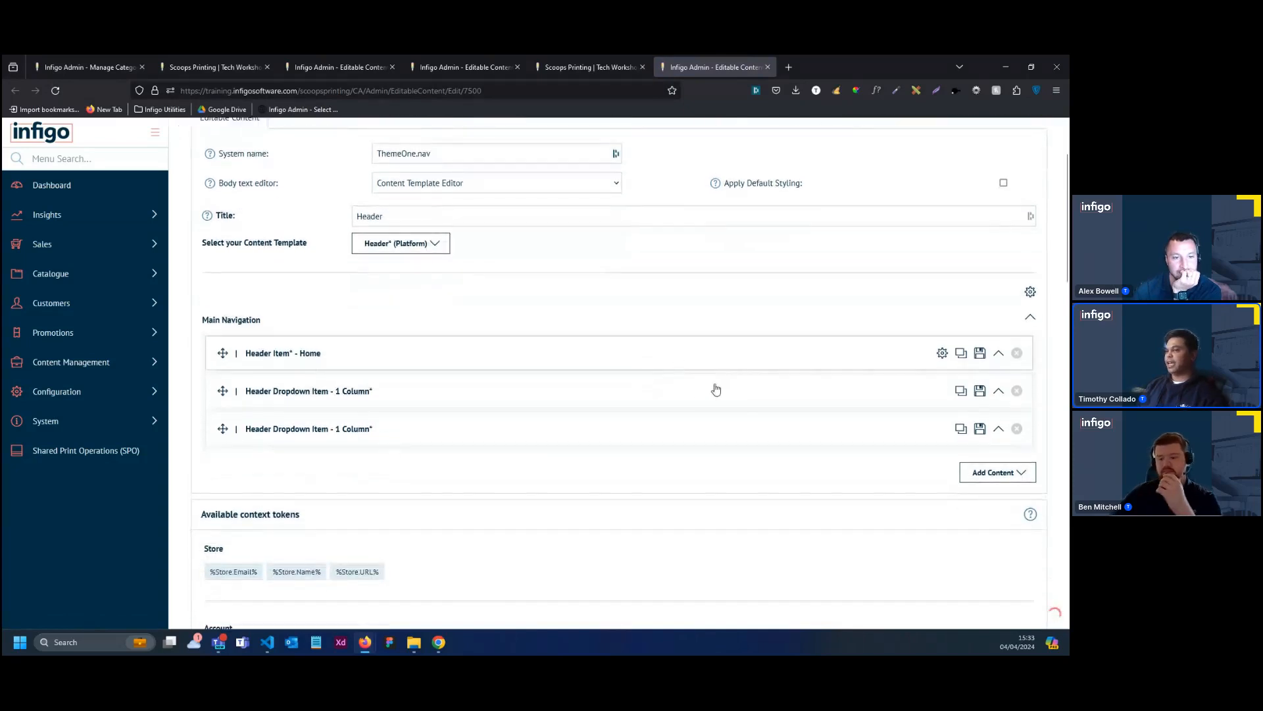
left_click(500, 430)
left_click_drag(329, 477, 215, 477)
key("BackSpace")
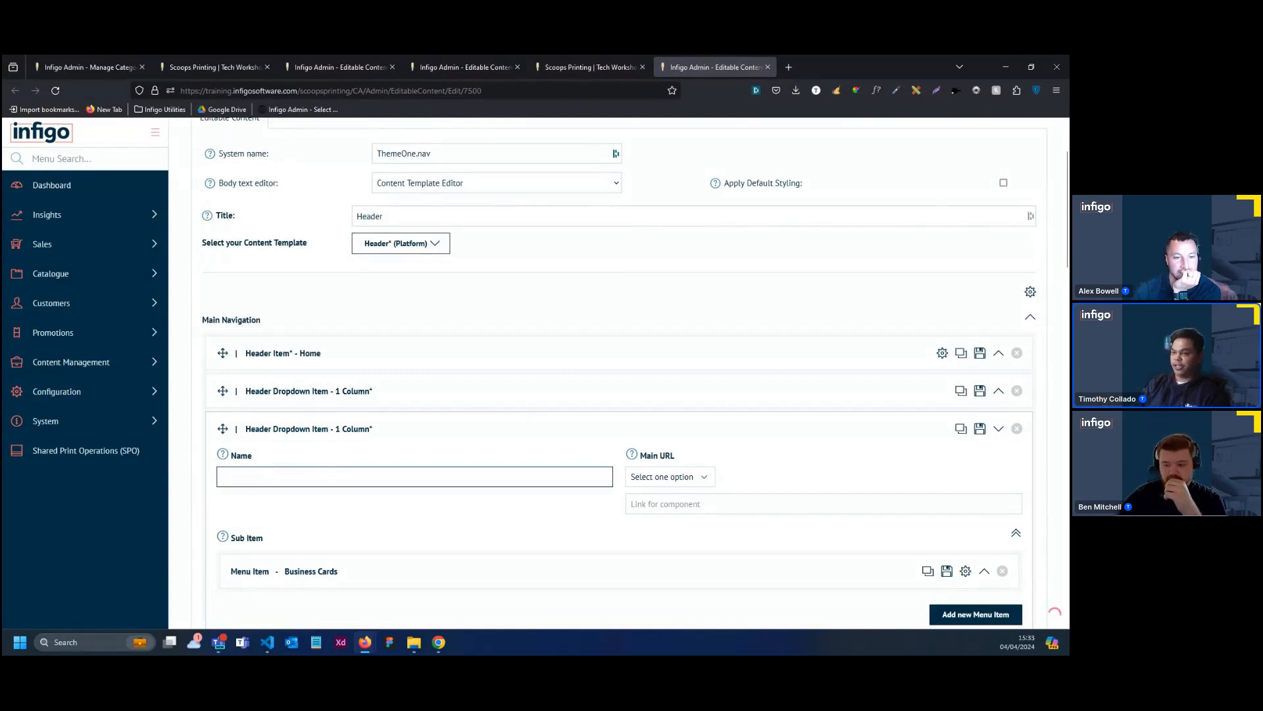
type("Product")
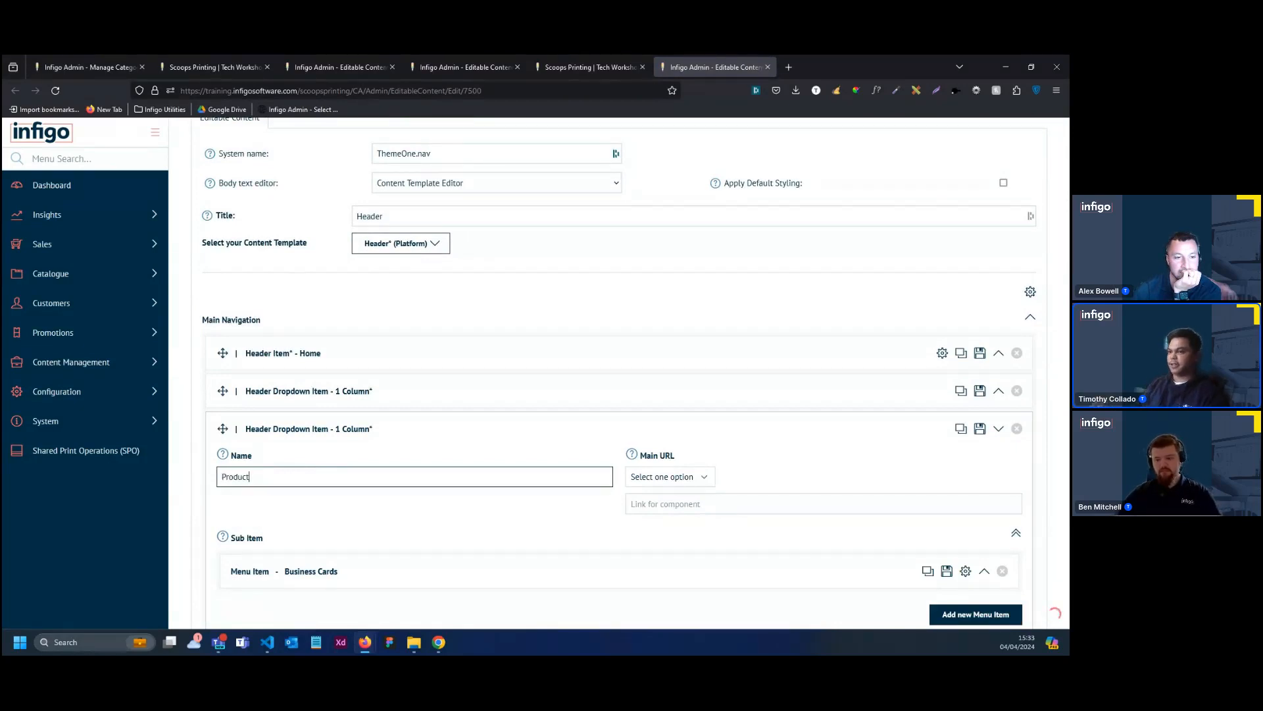
left_click_drag(1066, 255, 1045, 225)
left_click(964, 184)
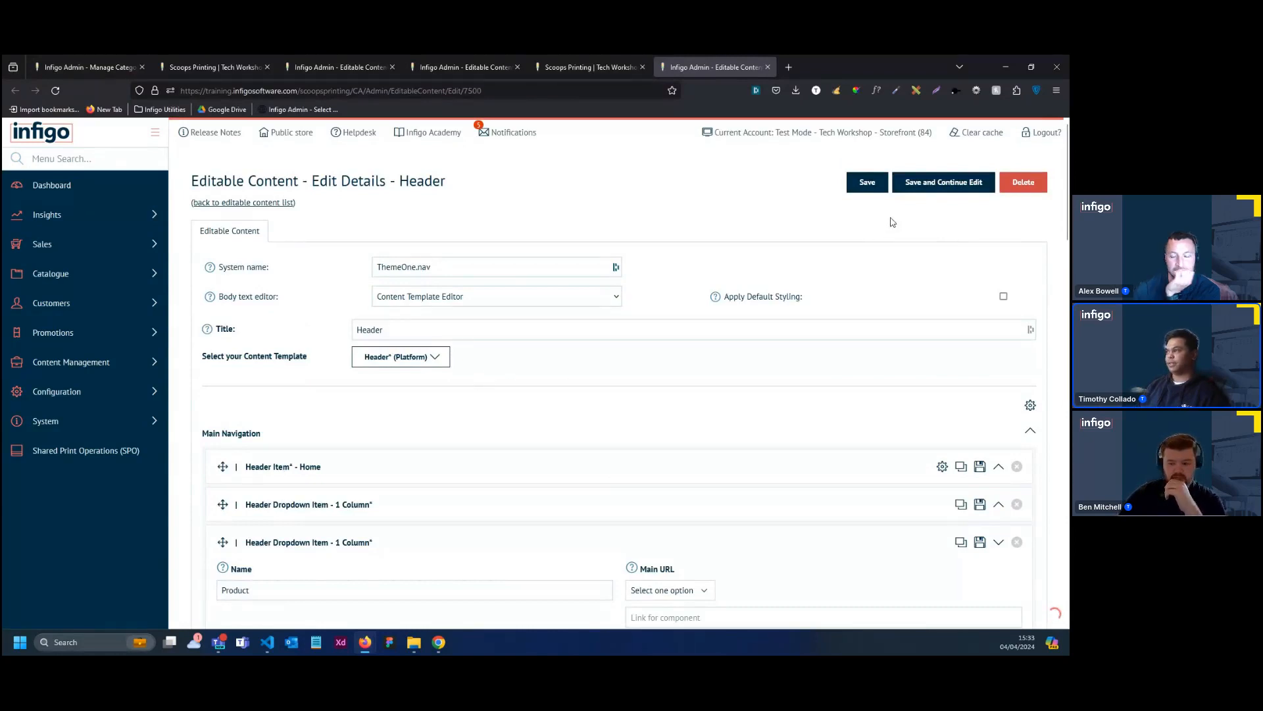
left_click(286, 588)
type("s")
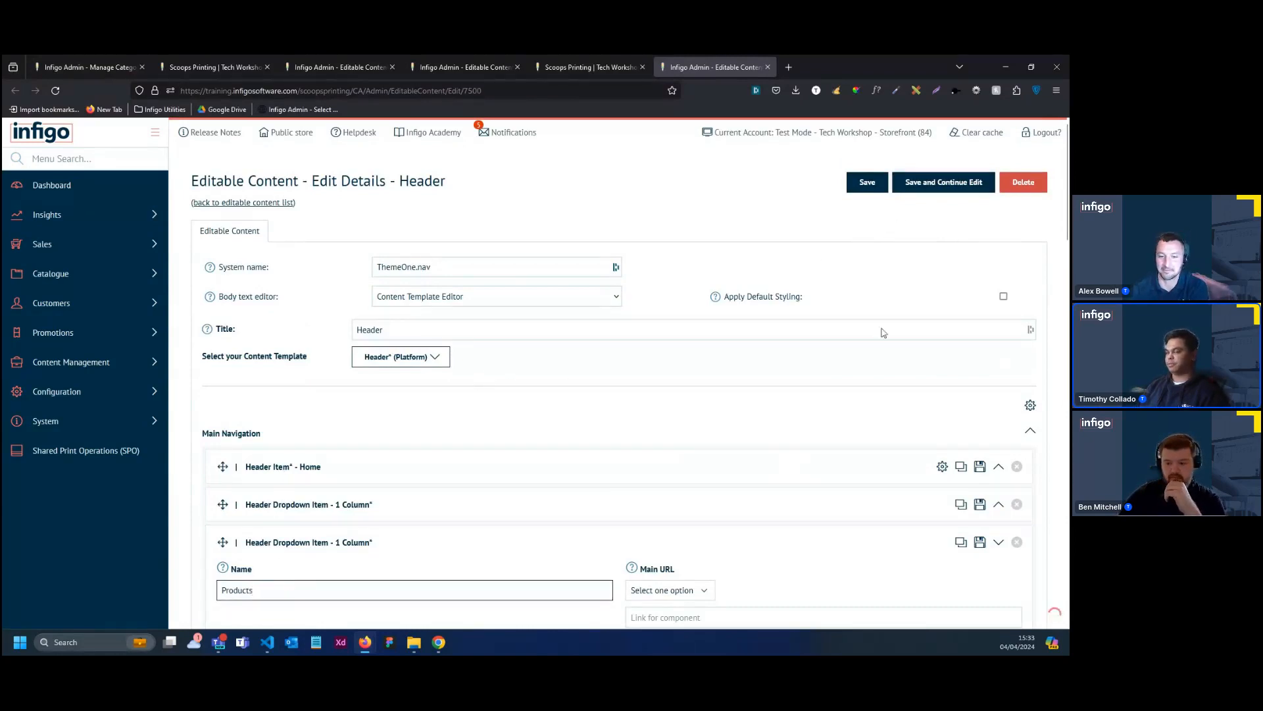
Save the Header content, close its editor and reload the storefront home page
left_click(945, 191)
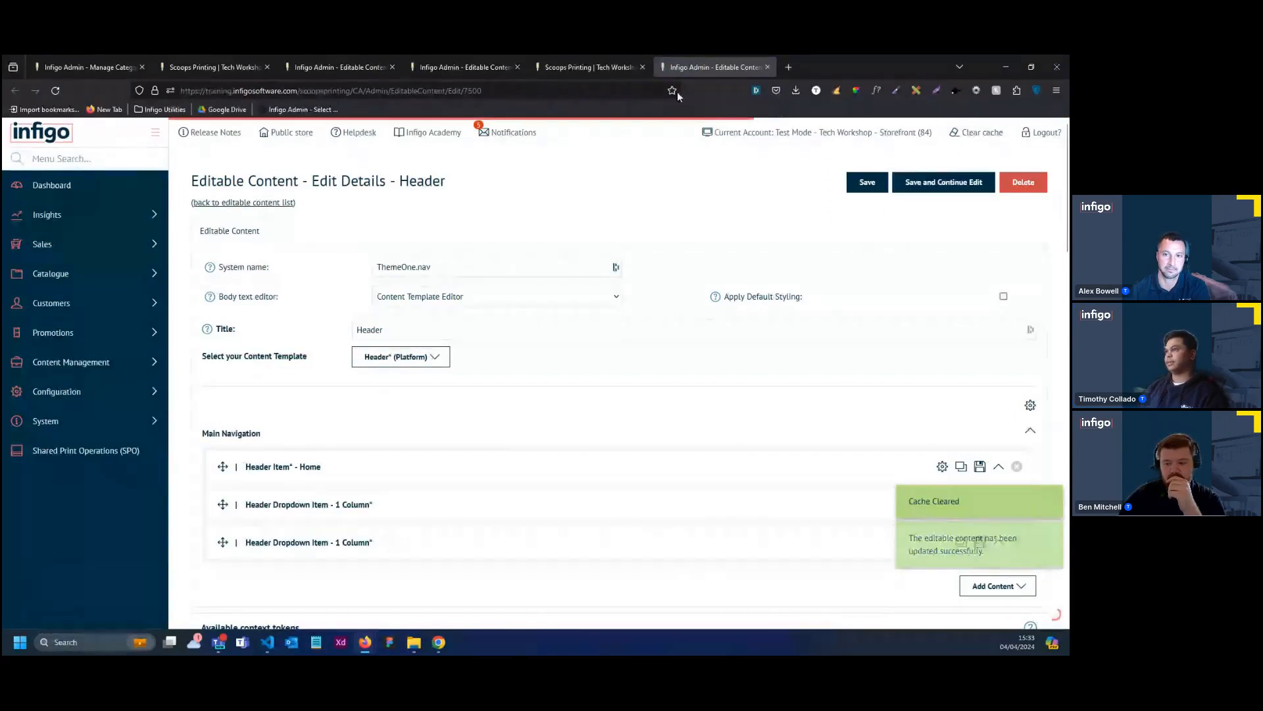
left_click(767, 67)
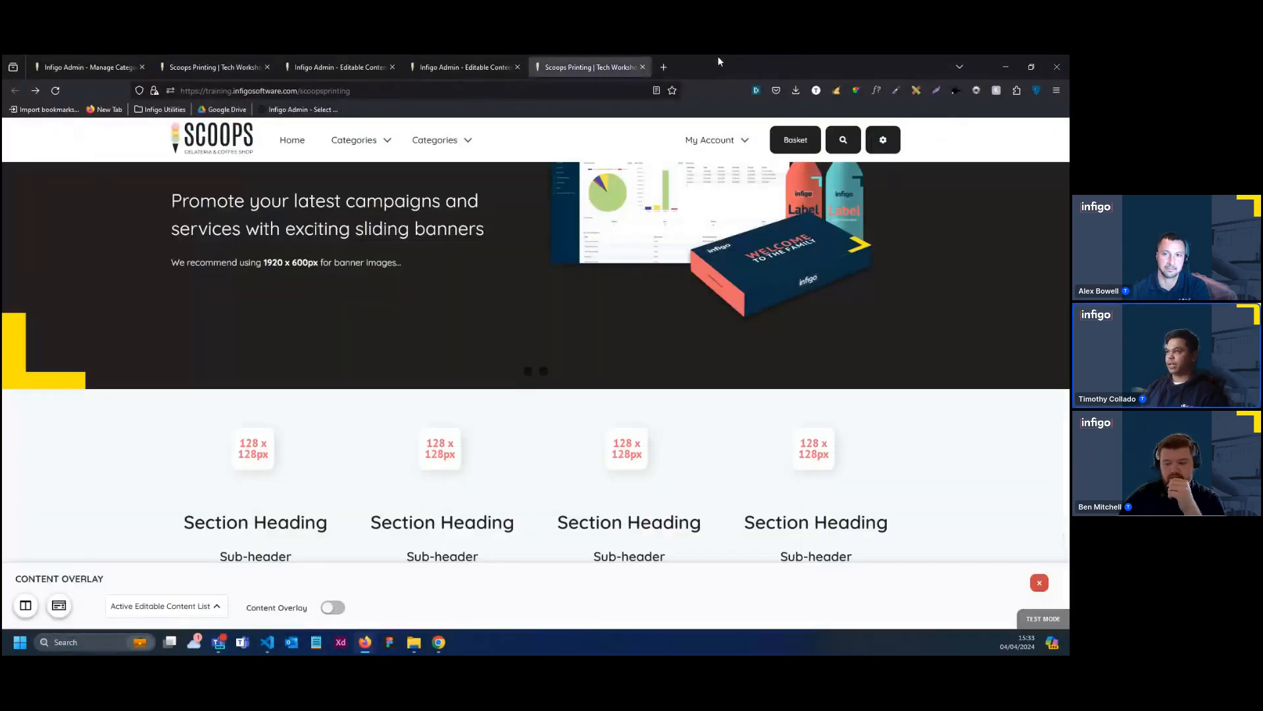
mouse_move(668, 132)
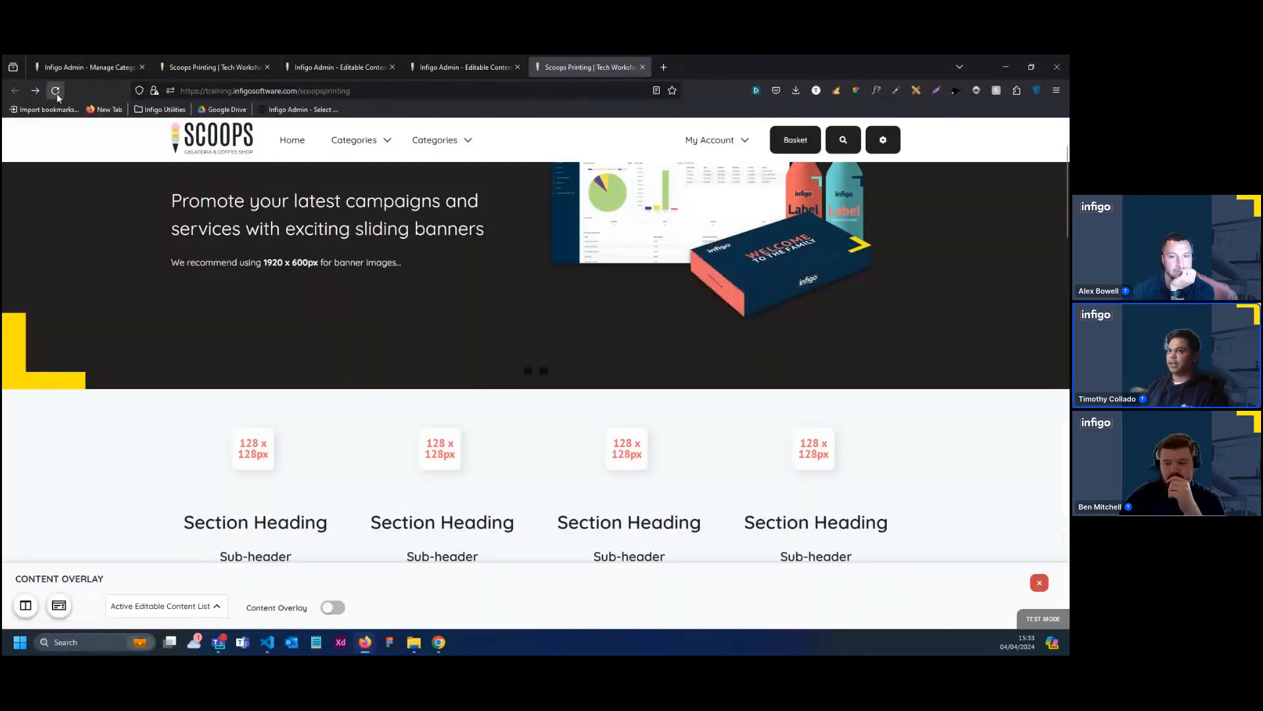
left_click(55, 90)
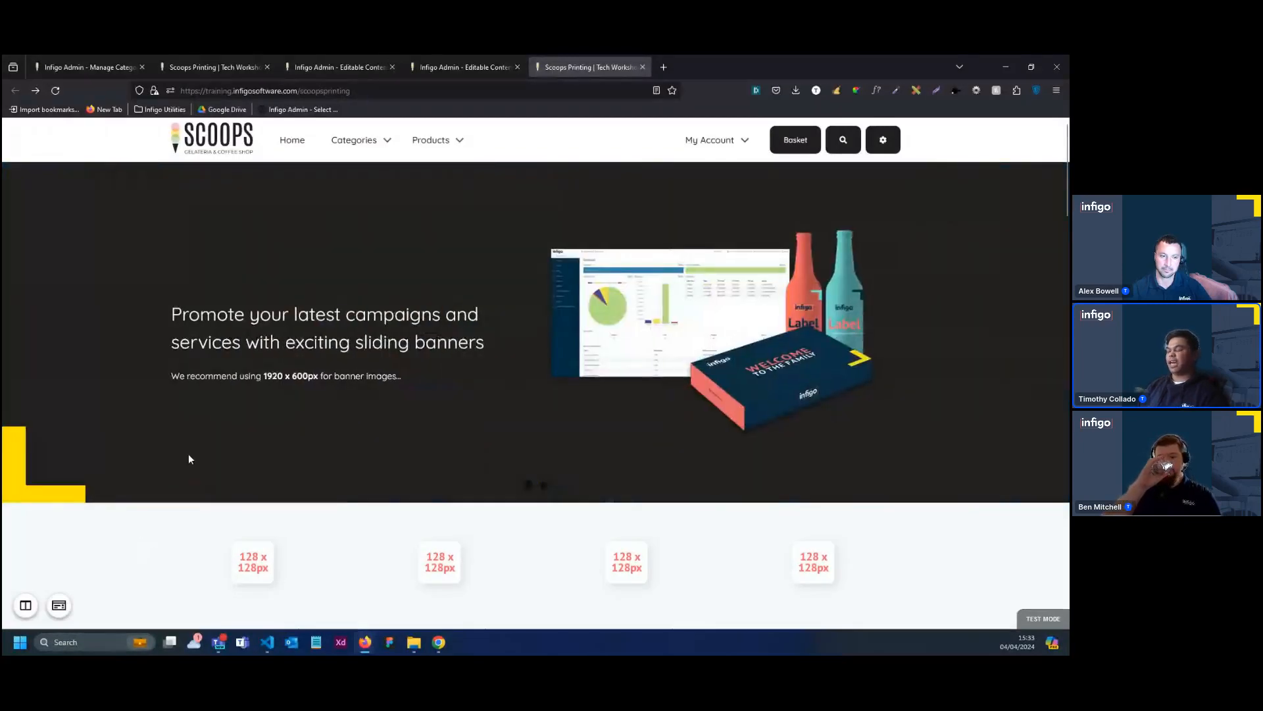
Look over the home page sections and open the Homepage Banner content for editing from the Active Editable Content List
scroll(211, 403, "down", 3)
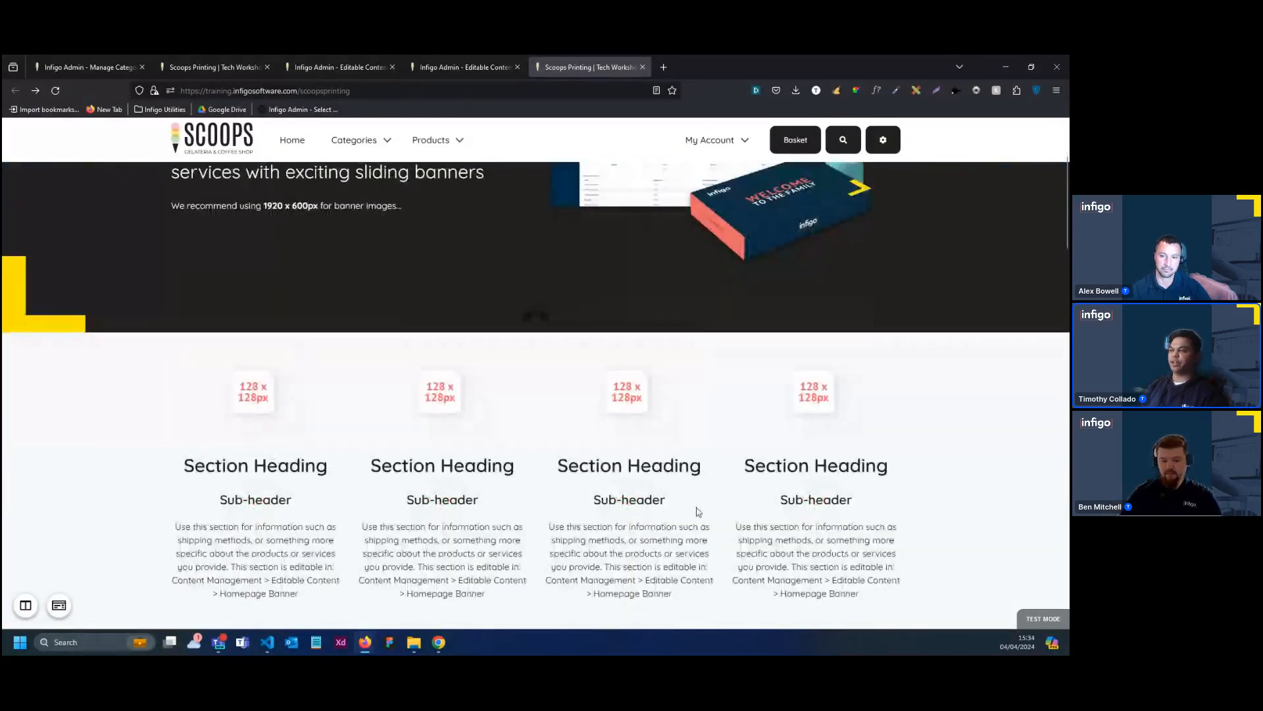
scroll(404, 533, "down", 2)
scroll(472, 403, "up", 3)
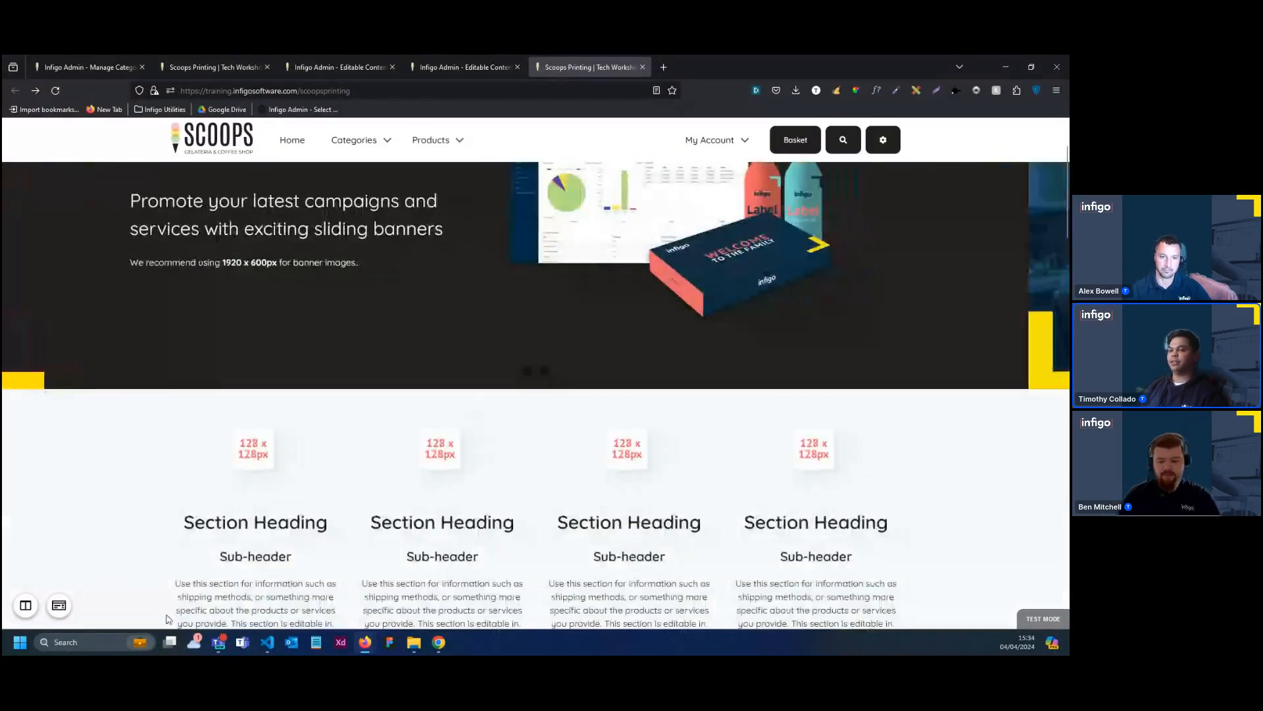
left_click(63, 606)
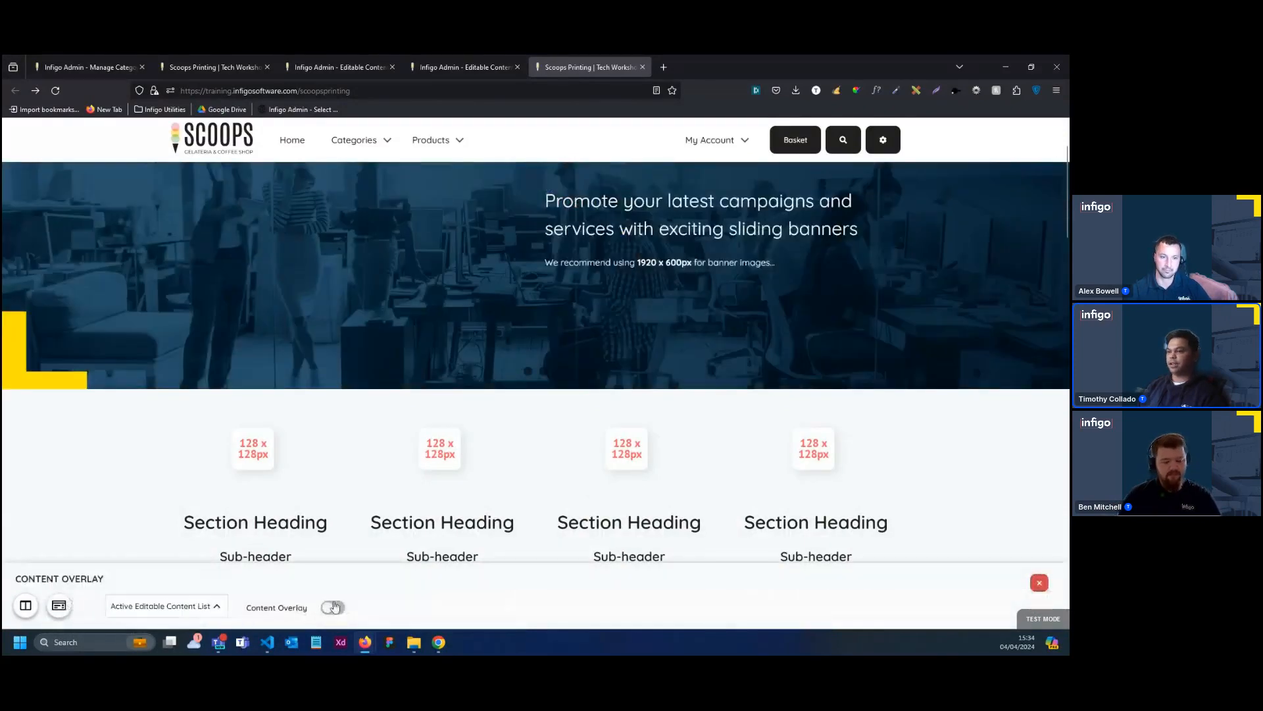
left_click(202, 607)
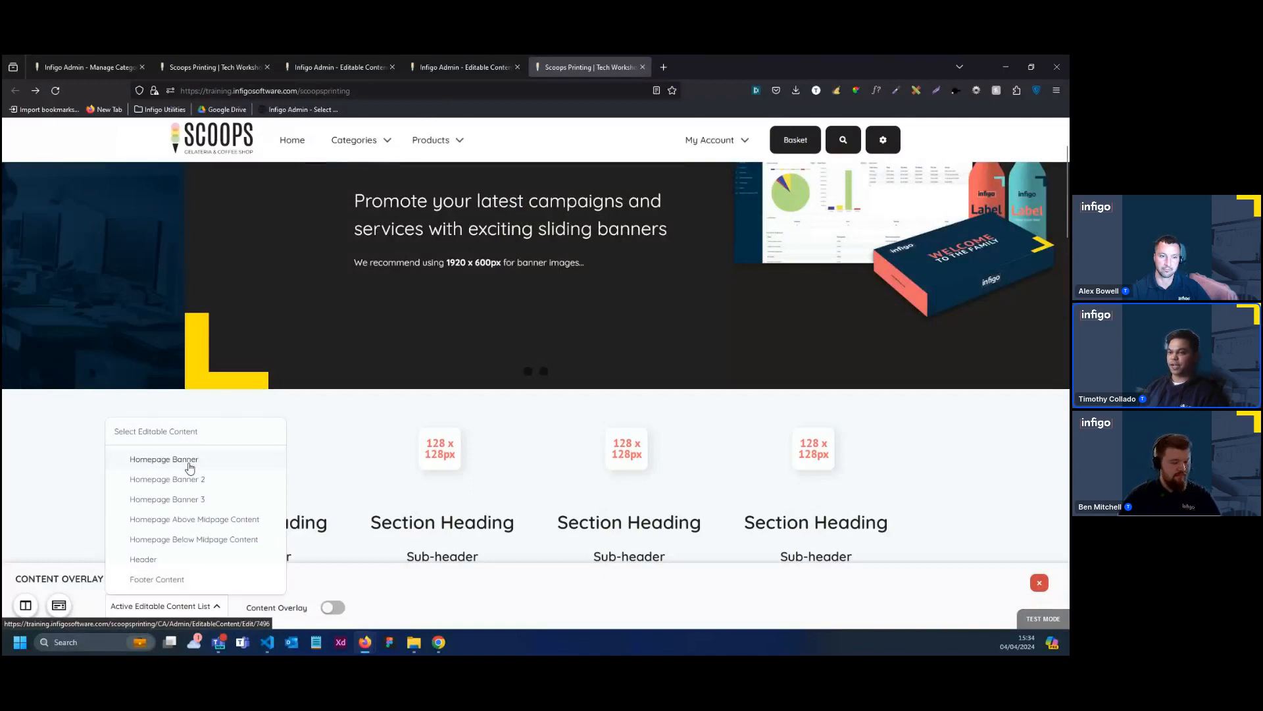
left_click(190, 460)
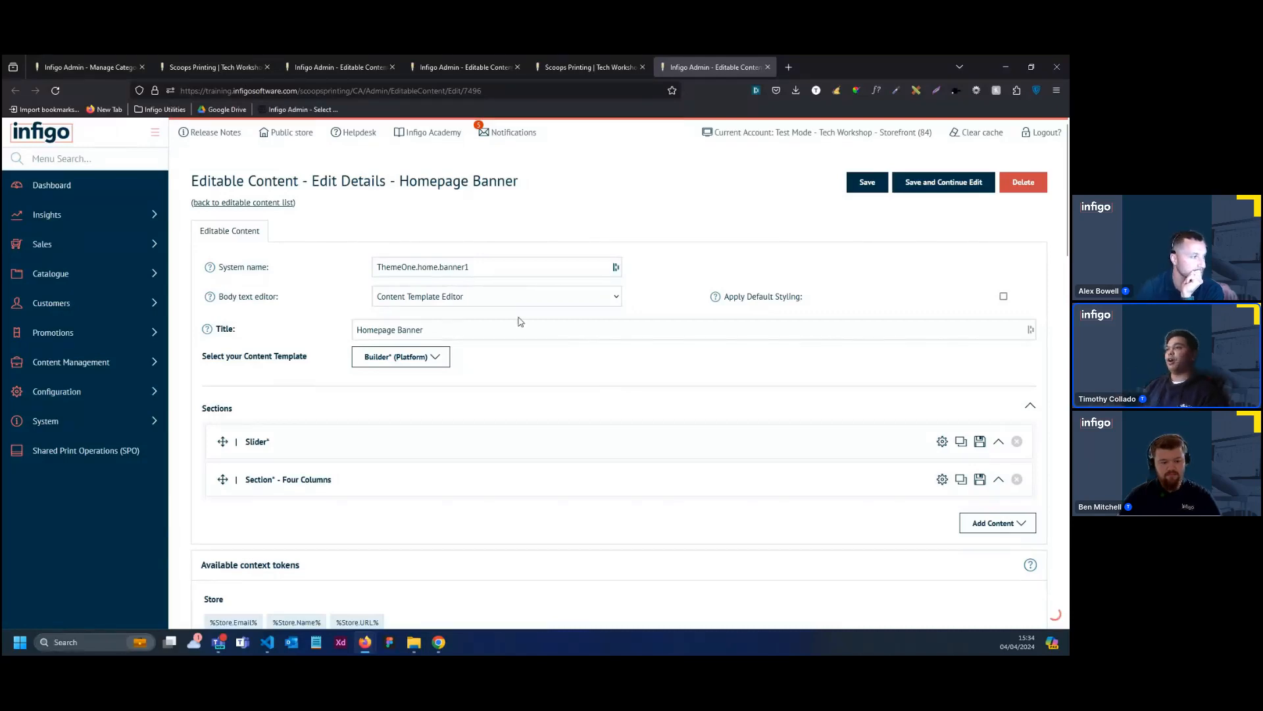
Delete the Four Columns section from the Homepage Banner without saving, visit the editable content list and go back to the editor
scroll(520, 321, "down", 2)
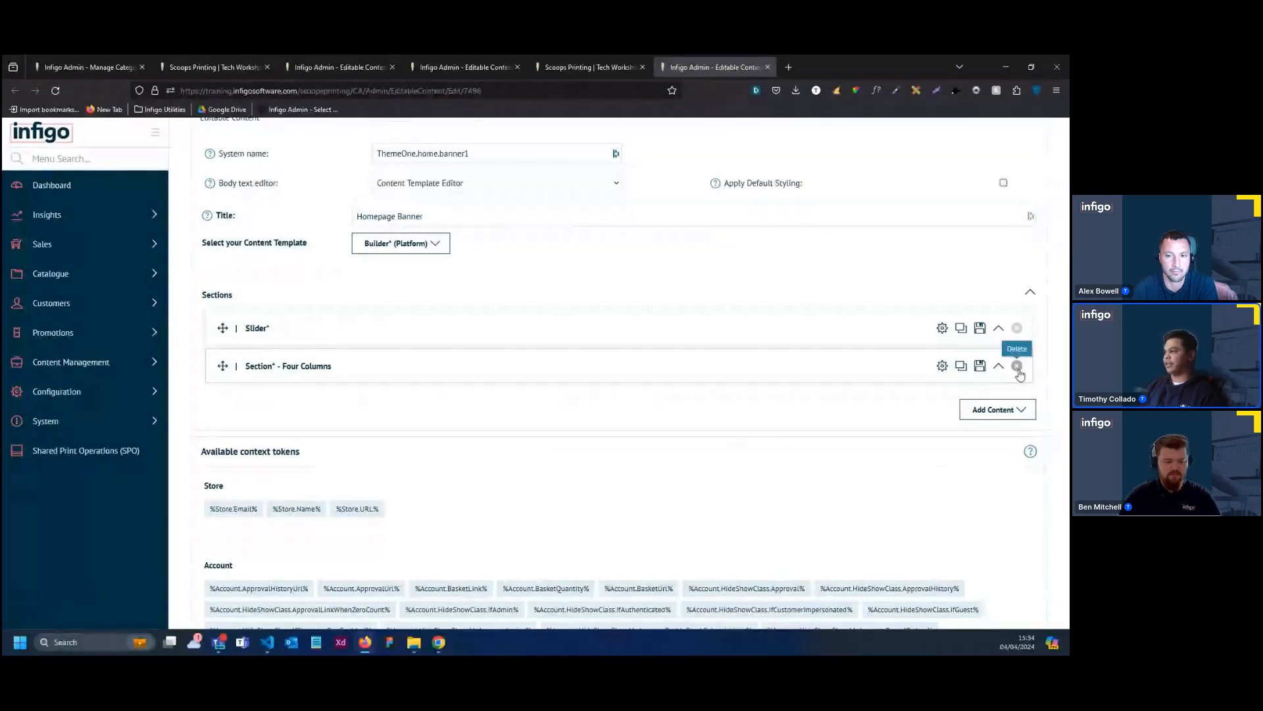
left_click(1017, 367)
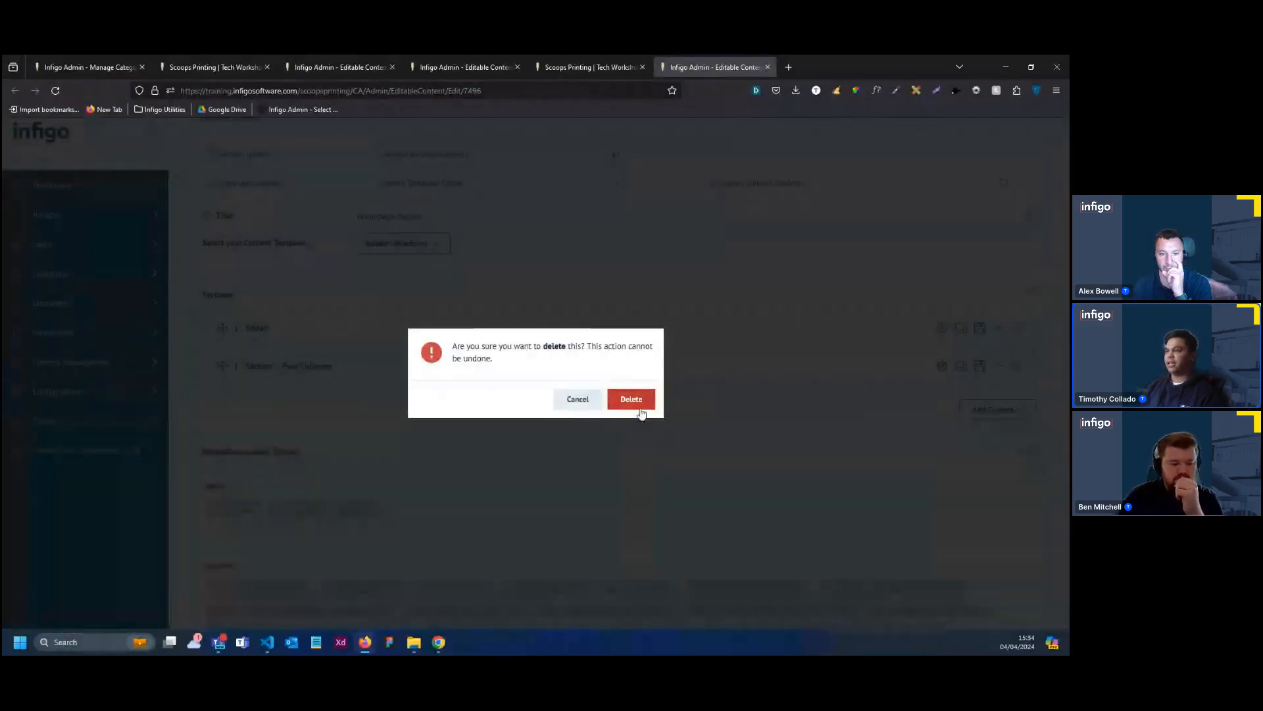
left_click(633, 399)
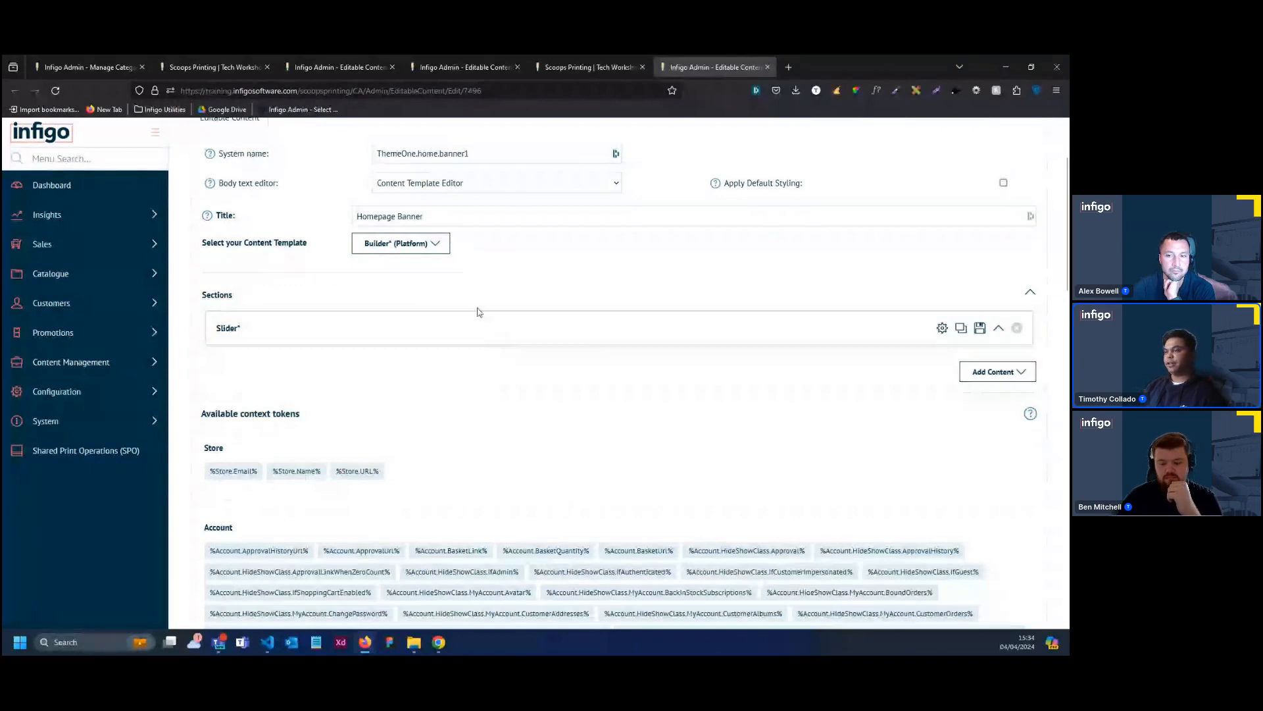
scroll(487, 287, "up", 1)
scroll(500, 303, "up", 3)
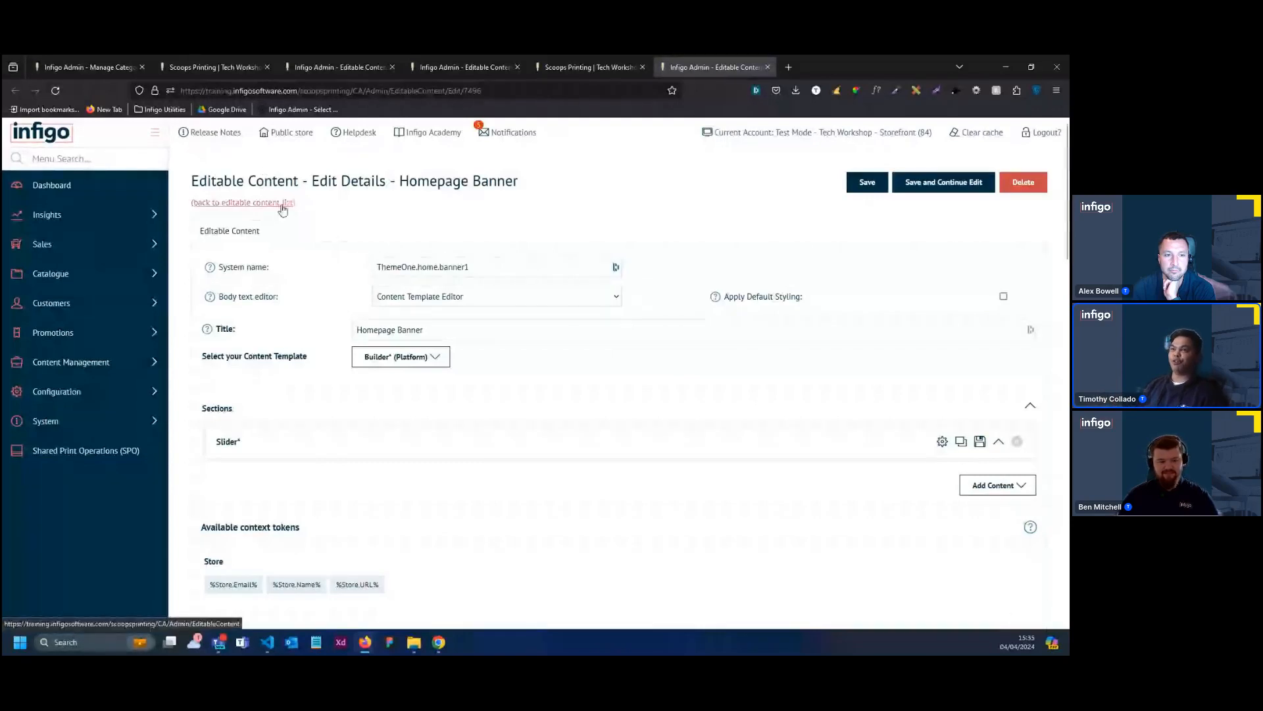
left_click(283, 203)
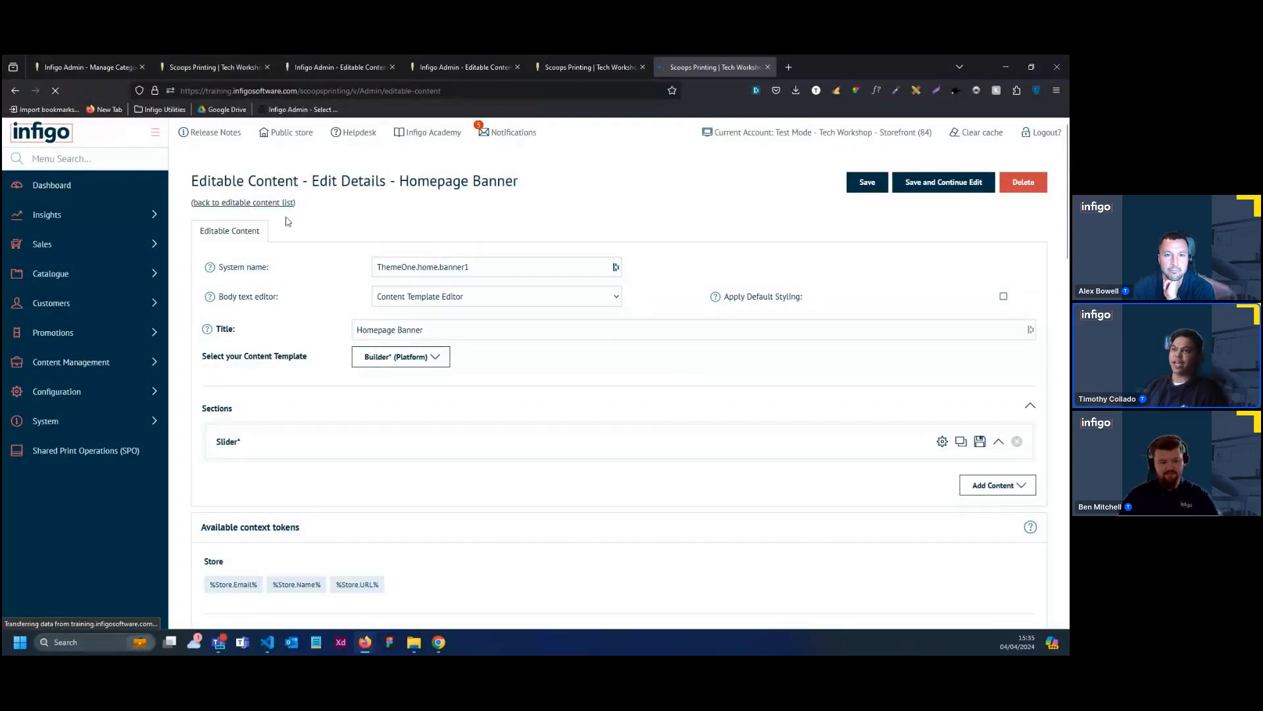
left_click(19, 90)
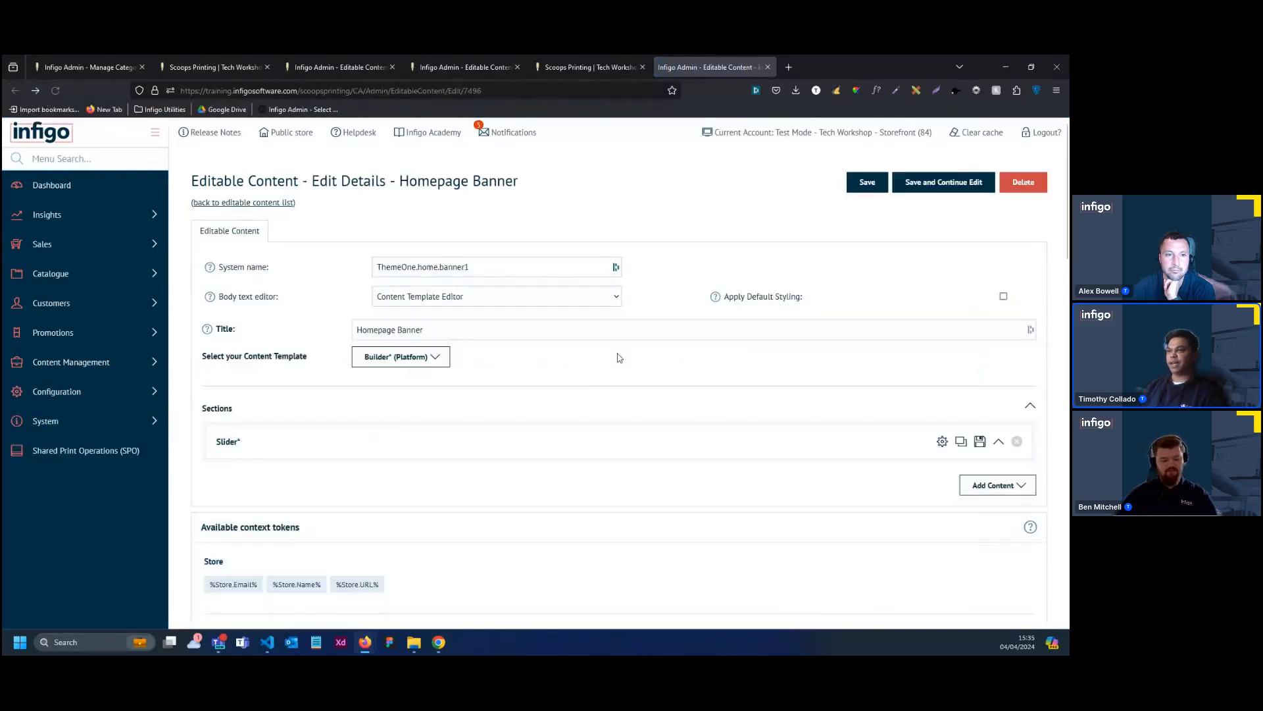
Reopen the Homepage Banner from the system editable content list and delete its Four Columns section
left_click(252, 203)
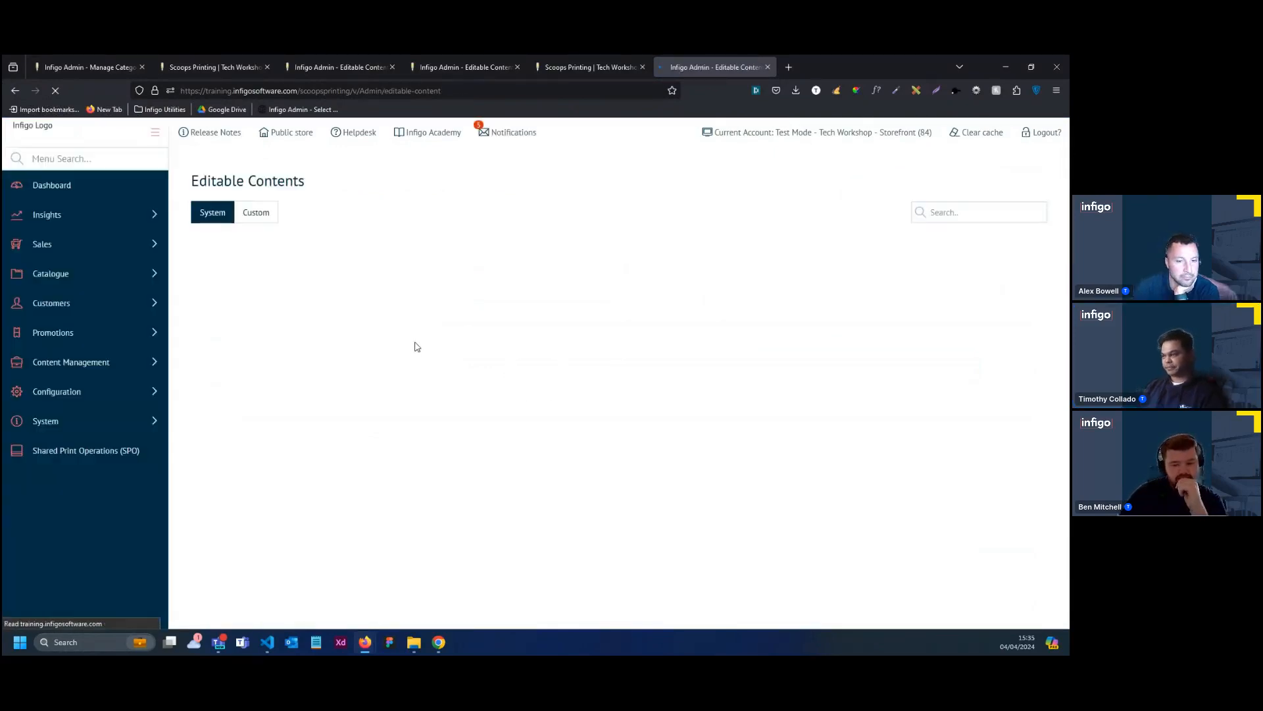
scroll(1016, 457, "down", 5)
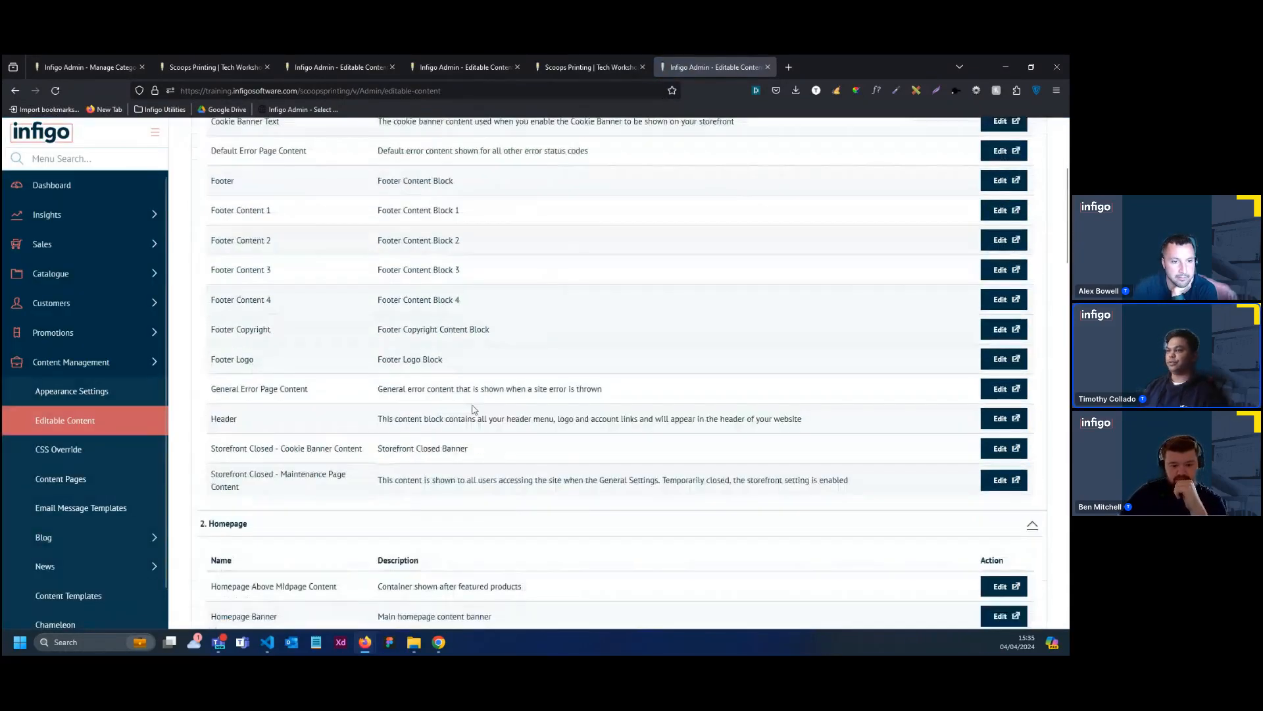
left_click(1013, 442)
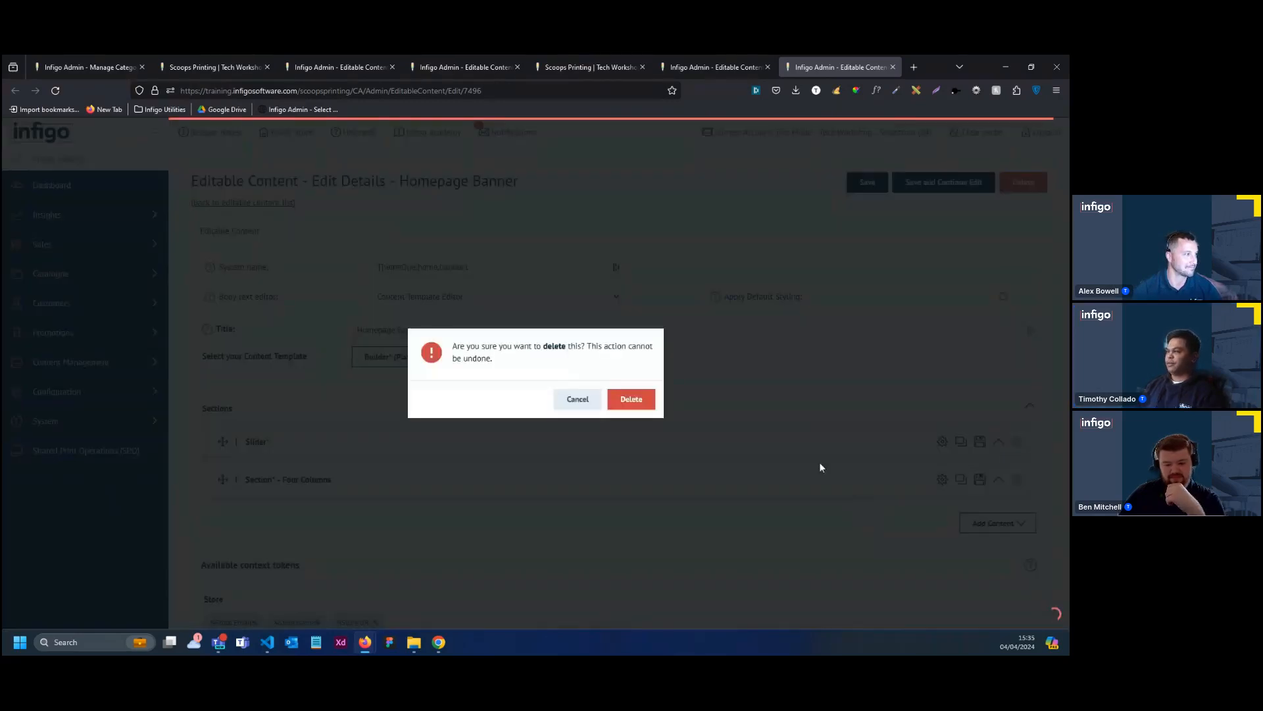
left_click(633, 398)
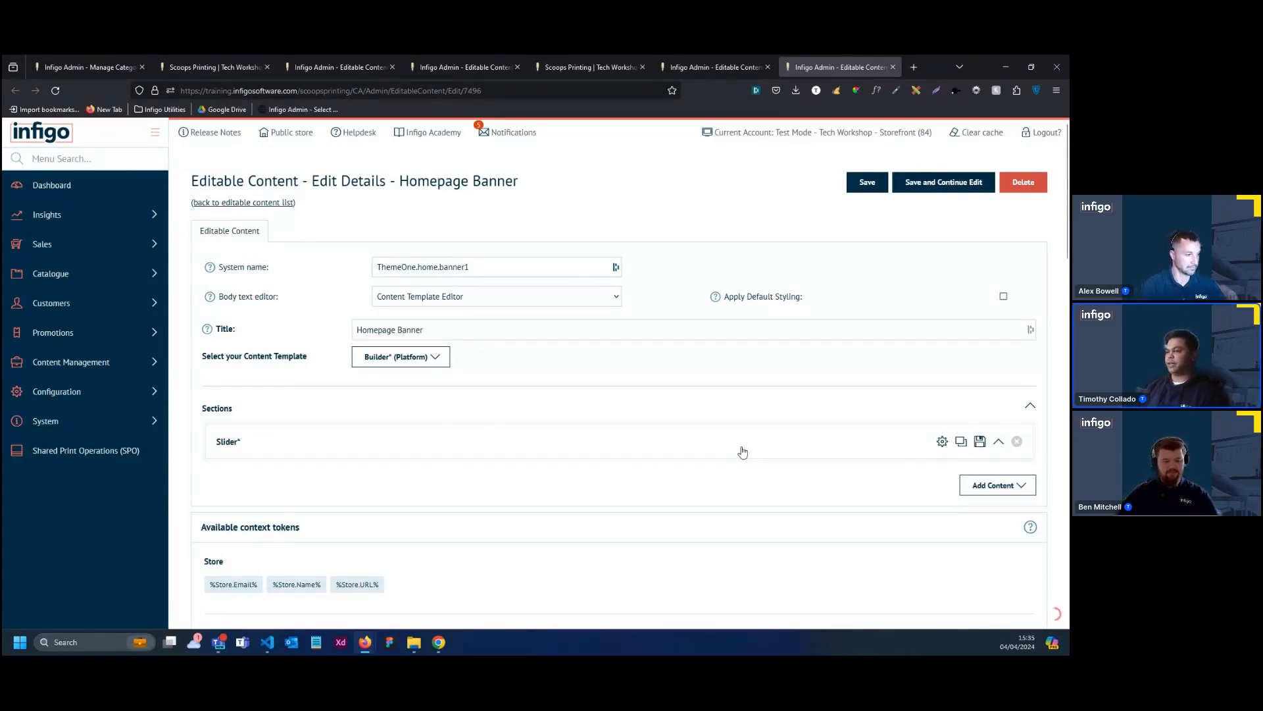
Expand the Slider section and set the Image and Content slide's background color to Secondary
left_click(789, 451)
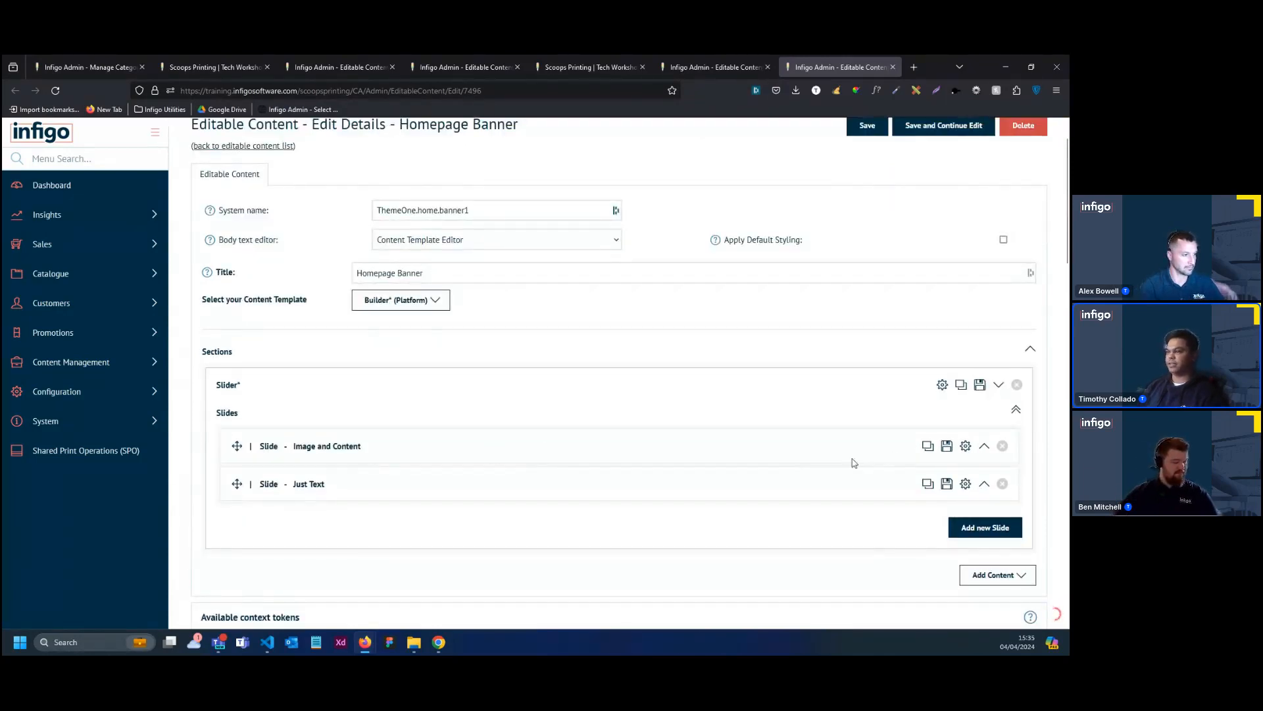
left_click(966, 447)
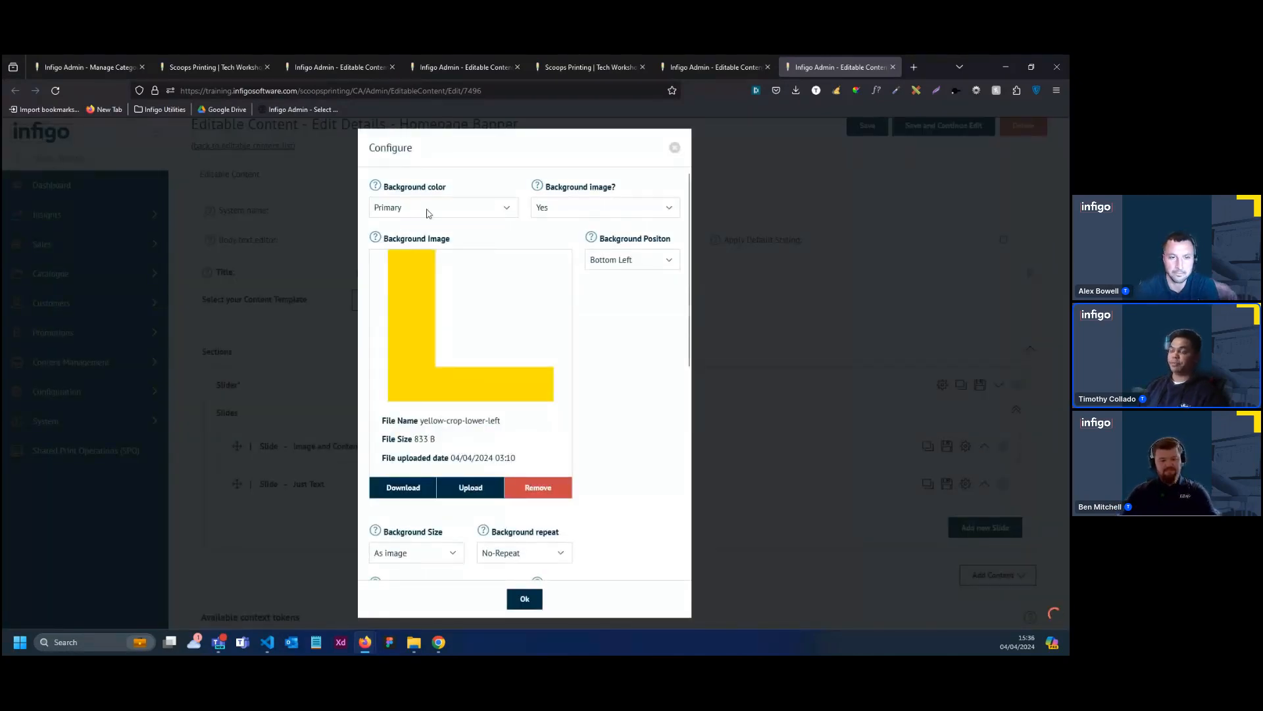
left_click(471, 207)
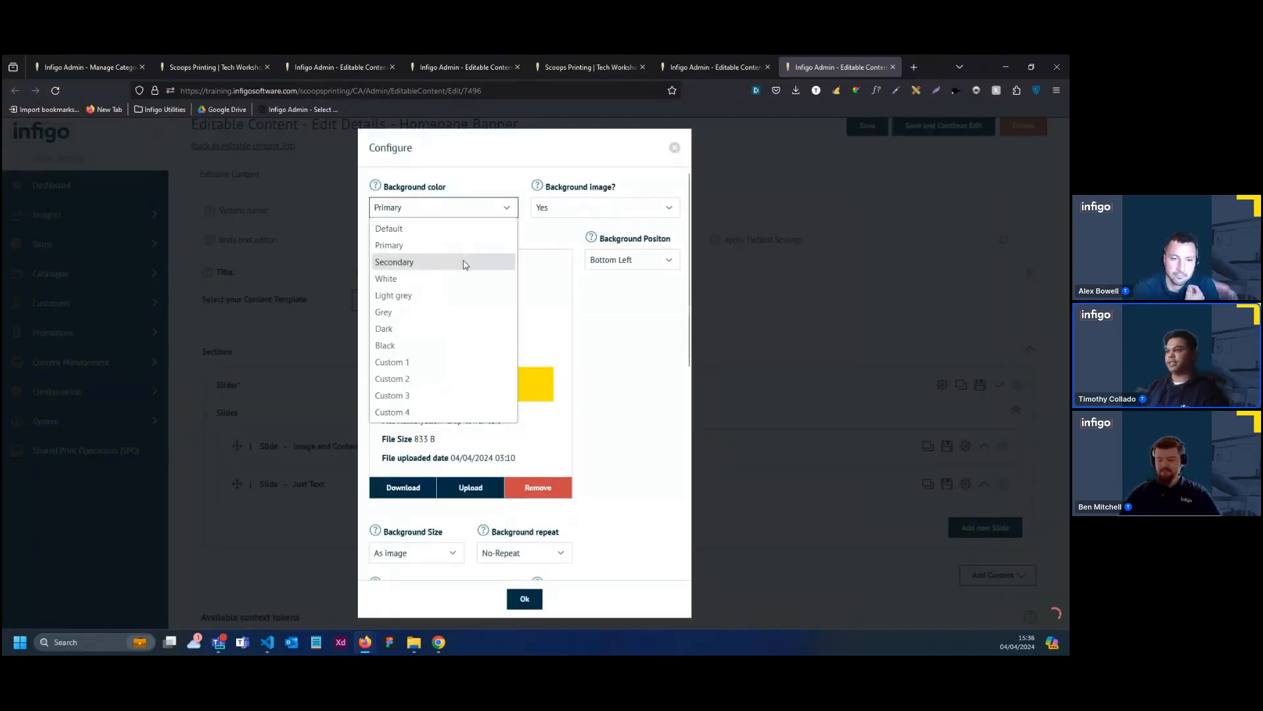
left_click(466, 262)
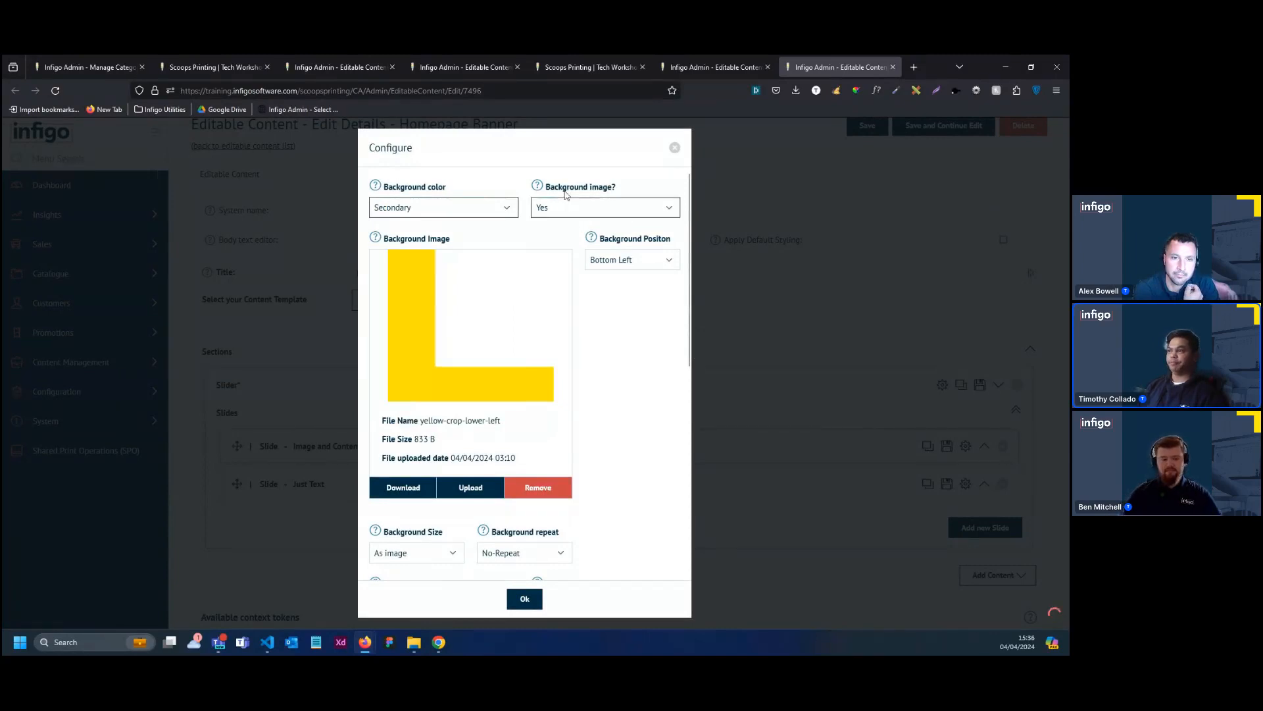
Upload "Slide1 -Background Image" from the Homepage Banner-Slider assets folder as the slide's background image and apply the slide configuration
left_click(485, 487)
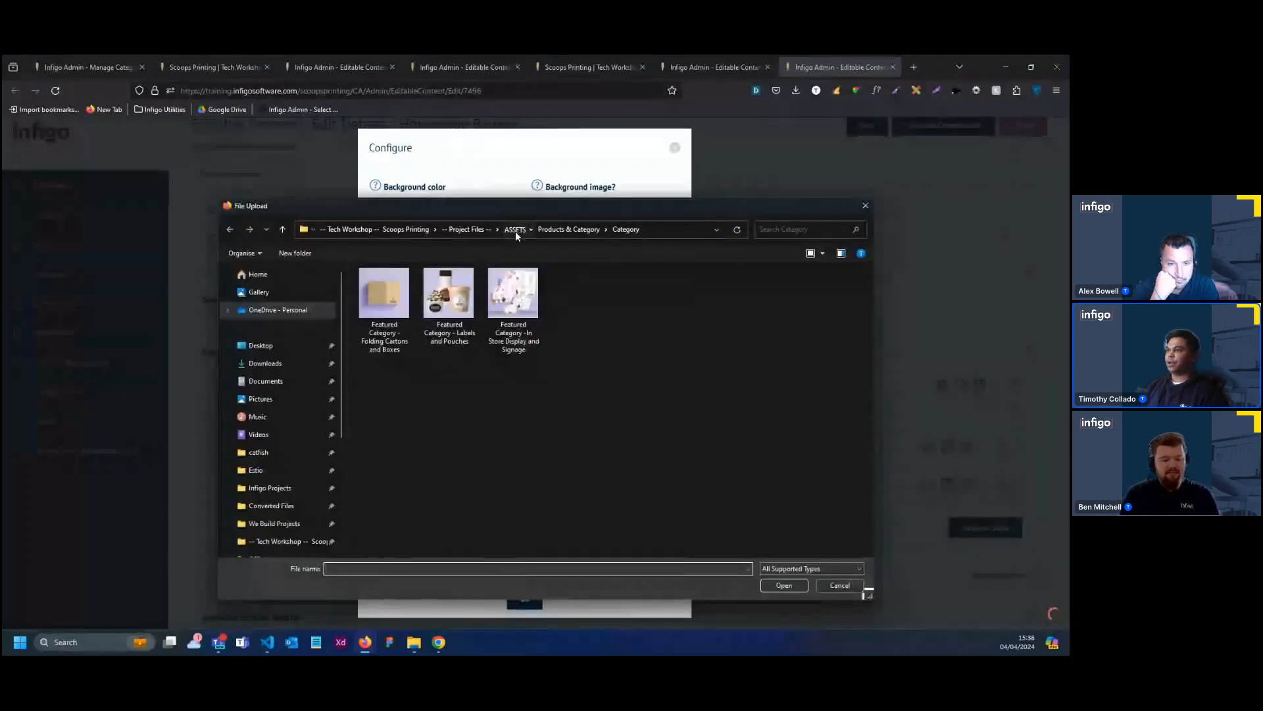
left_click(515, 231)
left_click(445, 307)
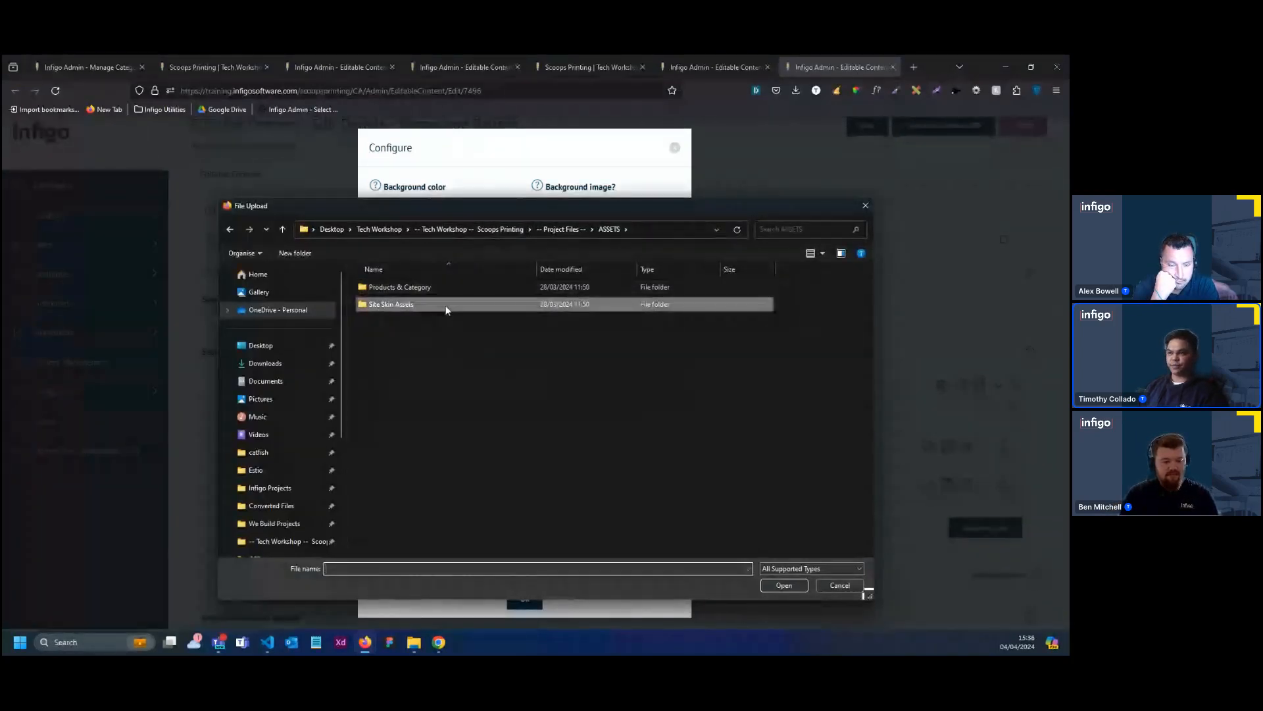
double_click(445, 306)
double_click(443, 305)
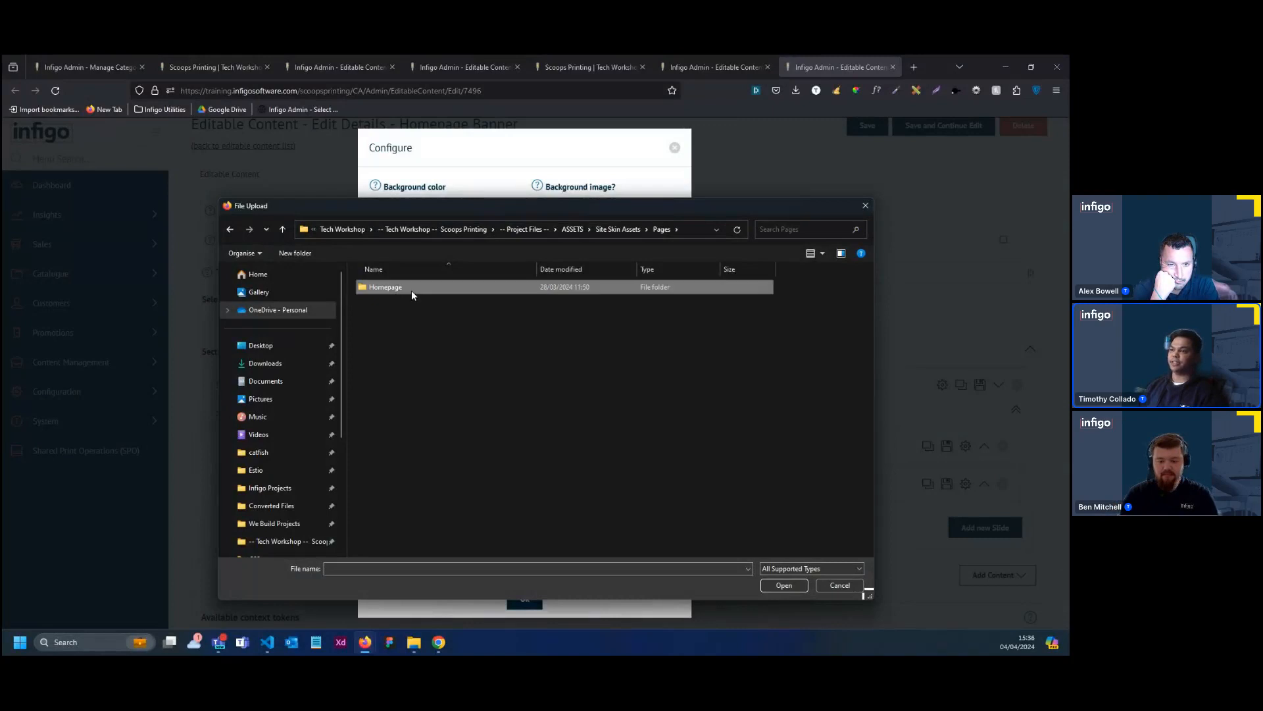
double_click(411, 291)
double_click(411, 290)
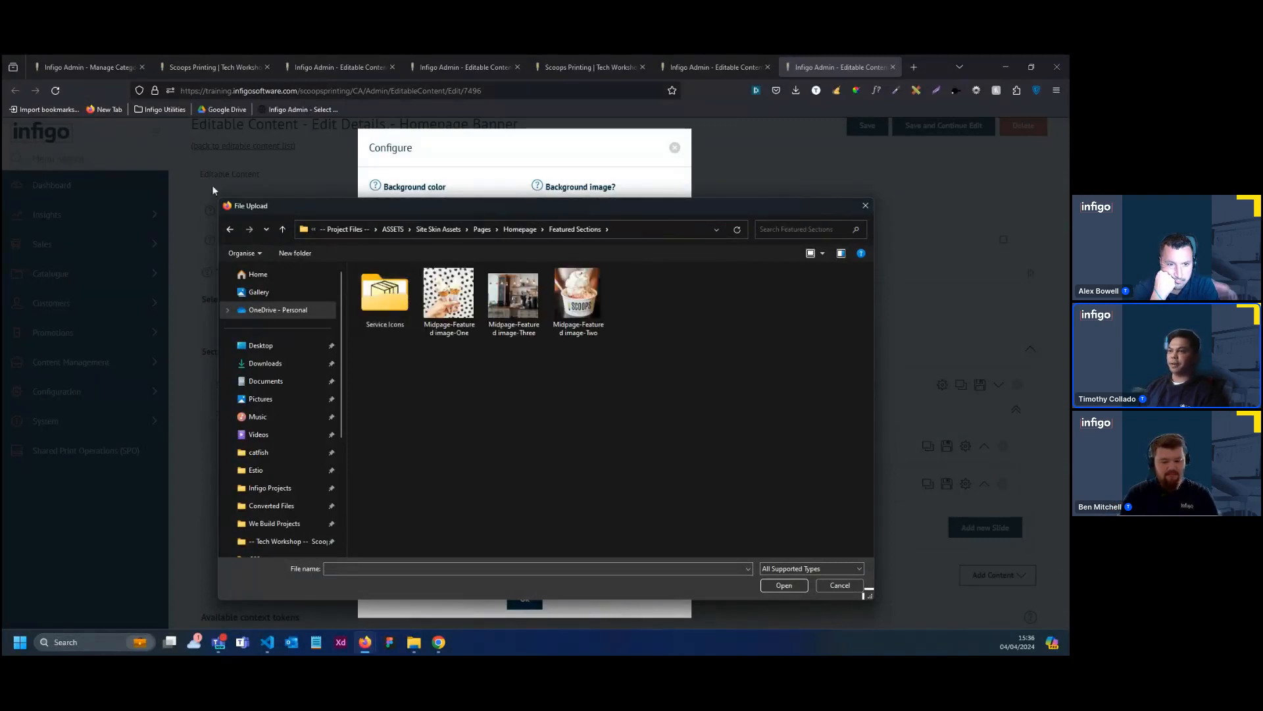
left_click(230, 230)
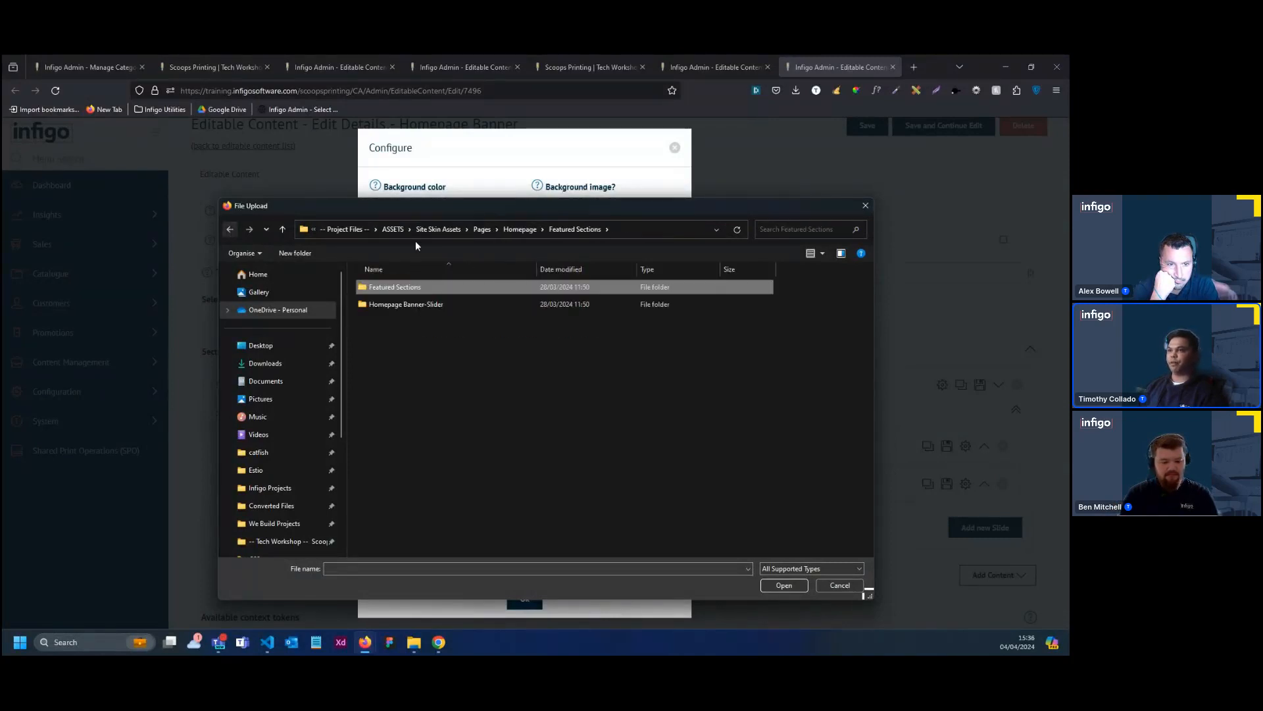
double_click(513, 306)
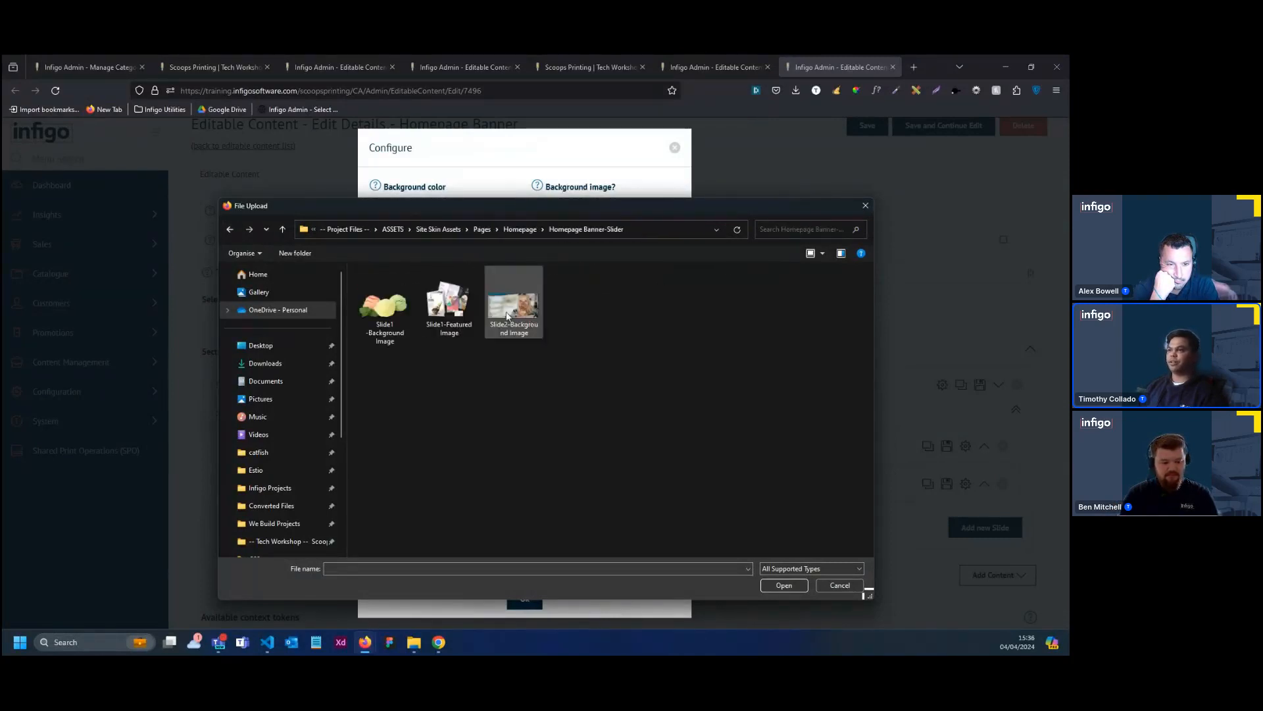
left_click(398, 328)
double_click(398, 329)
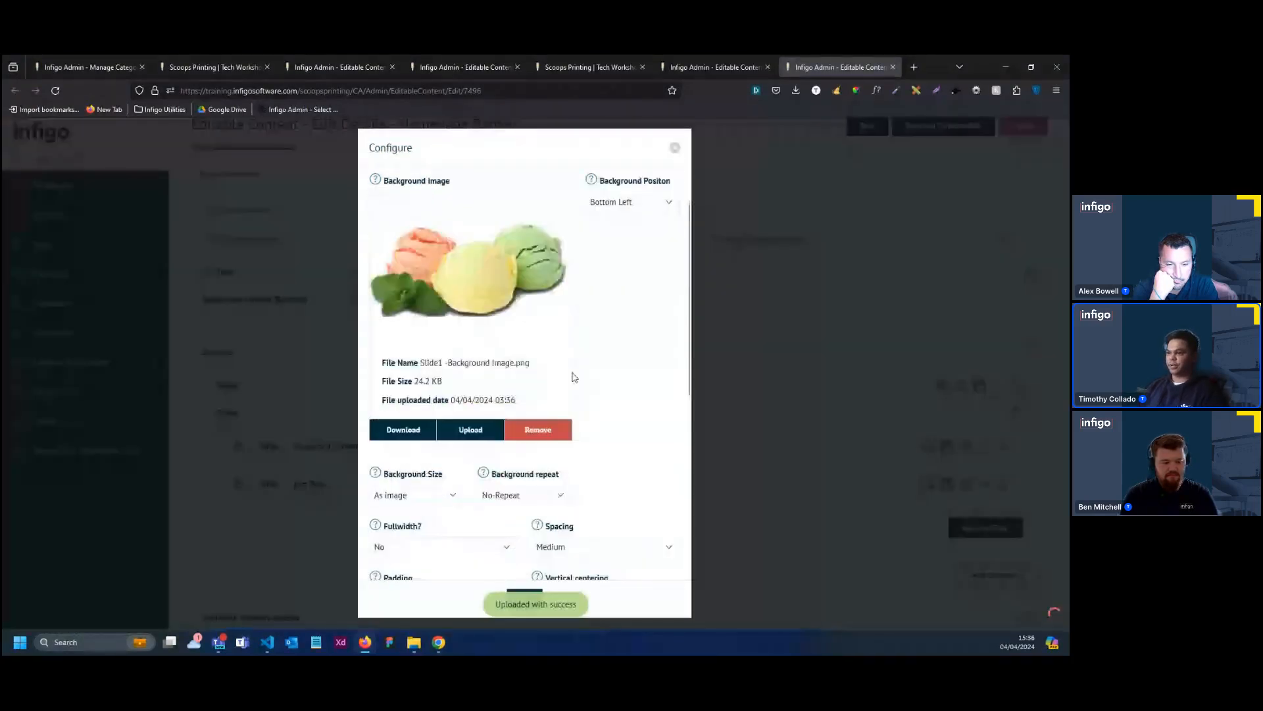
scroll(570, 375, "down", 3)
scroll(582, 406, "down", 1)
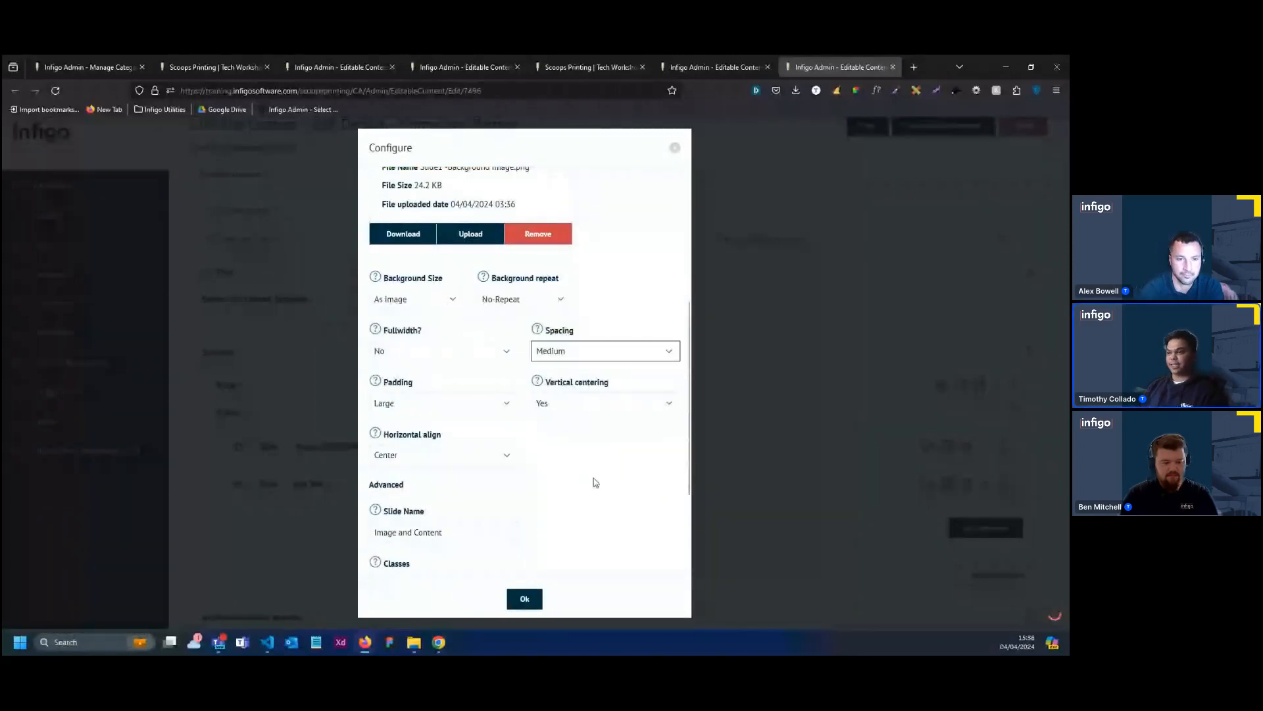
left_click(532, 606)
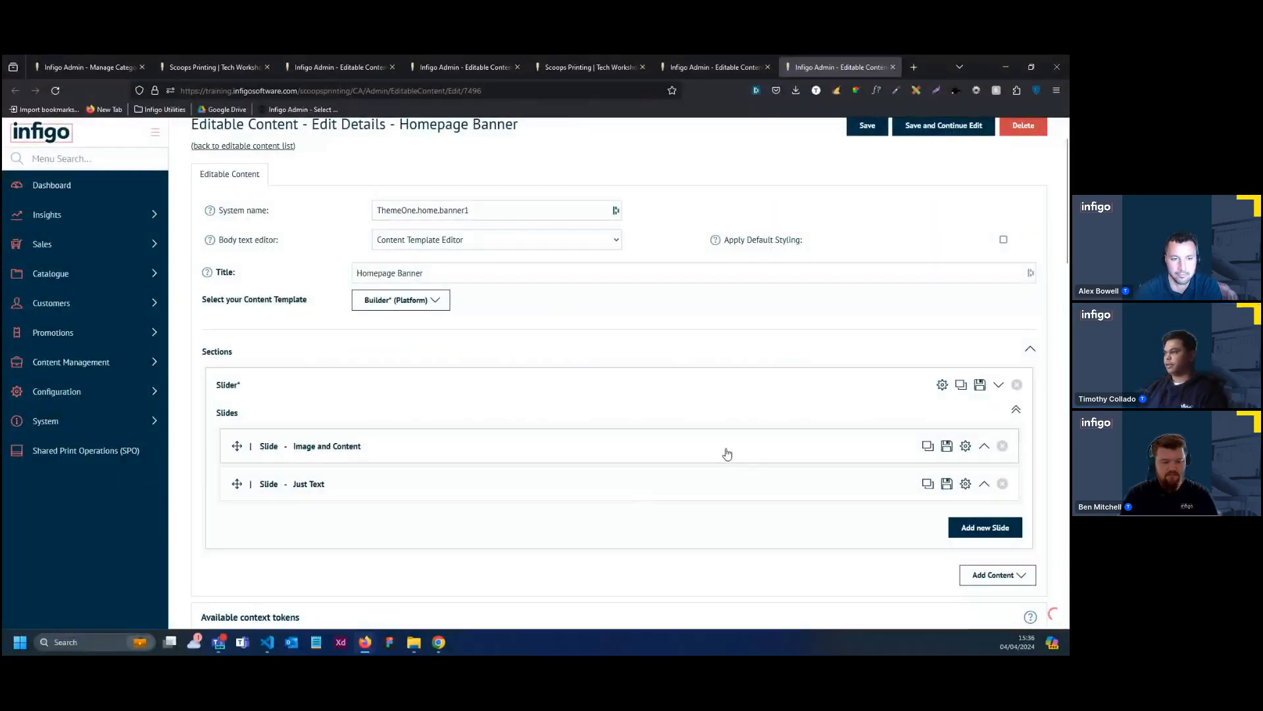
Configure the Image and Content slide's two-column layout to switch to rows on Tablet with row order Content/Image
left_click(727, 453)
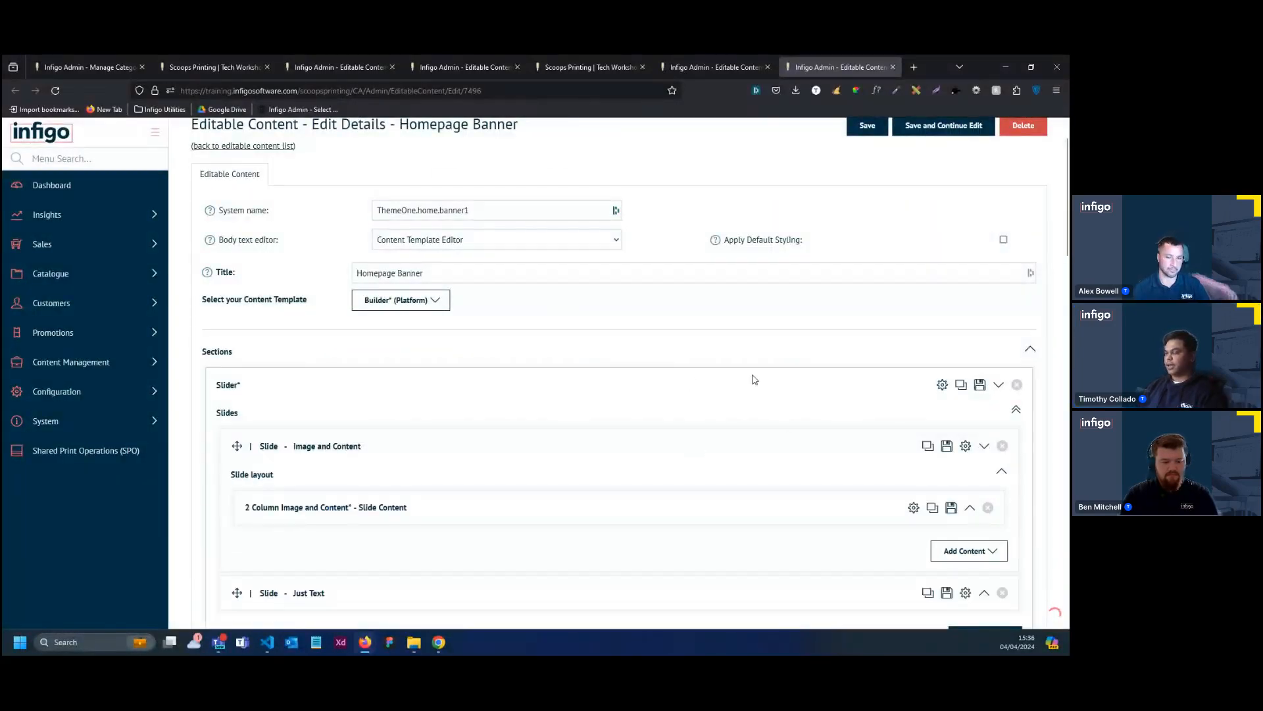
scroll(434, 450, "down", 2)
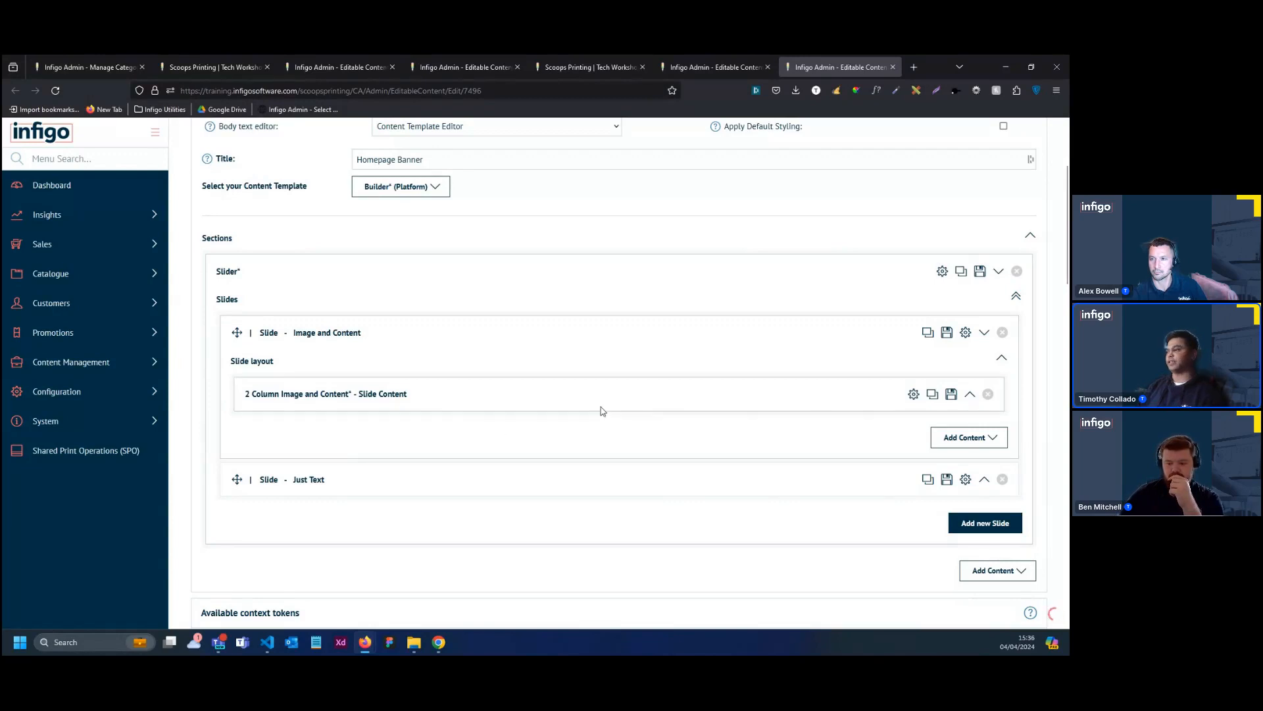
left_click(914, 395)
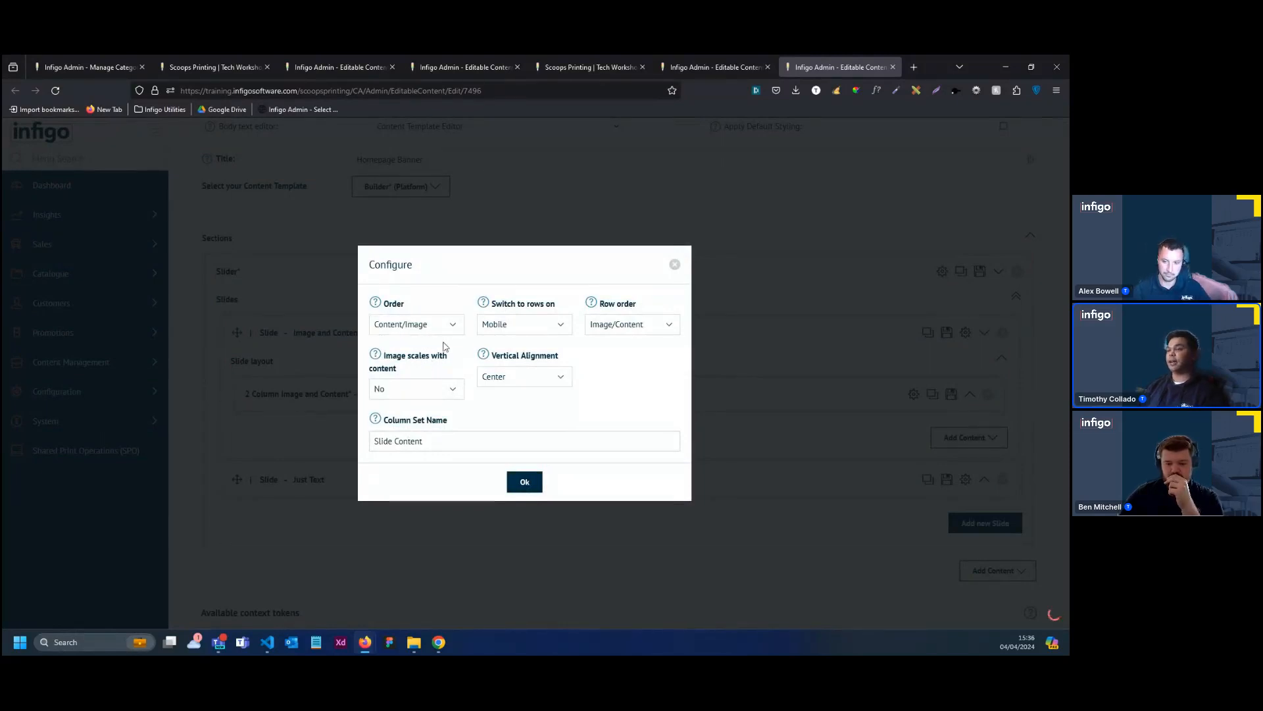
left_click(515, 327)
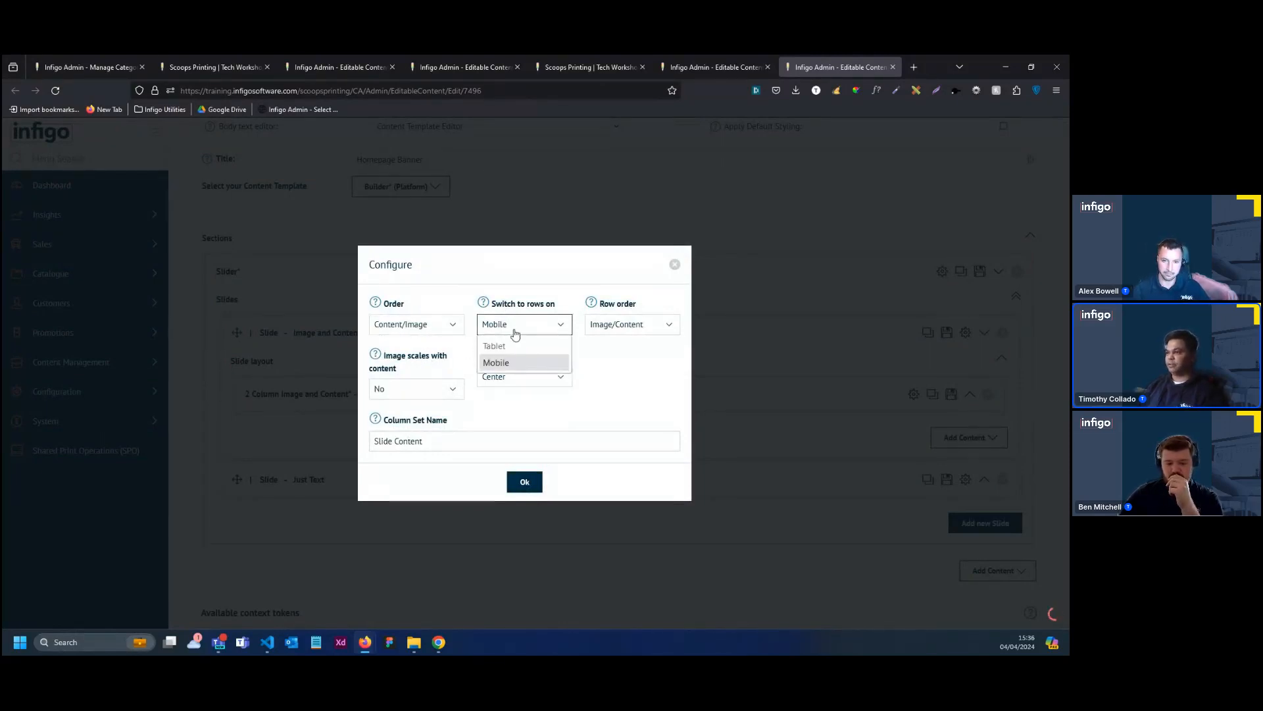
left_click(507, 345)
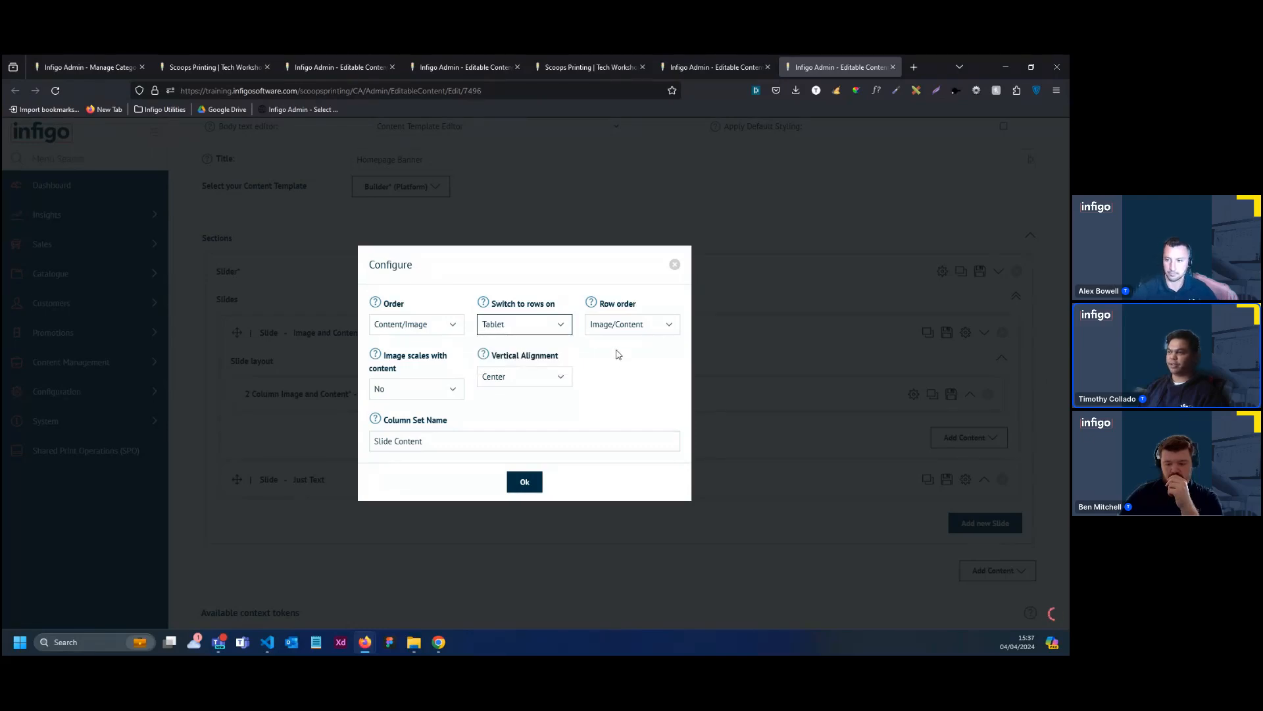
left_click(631, 326)
left_click(631, 363)
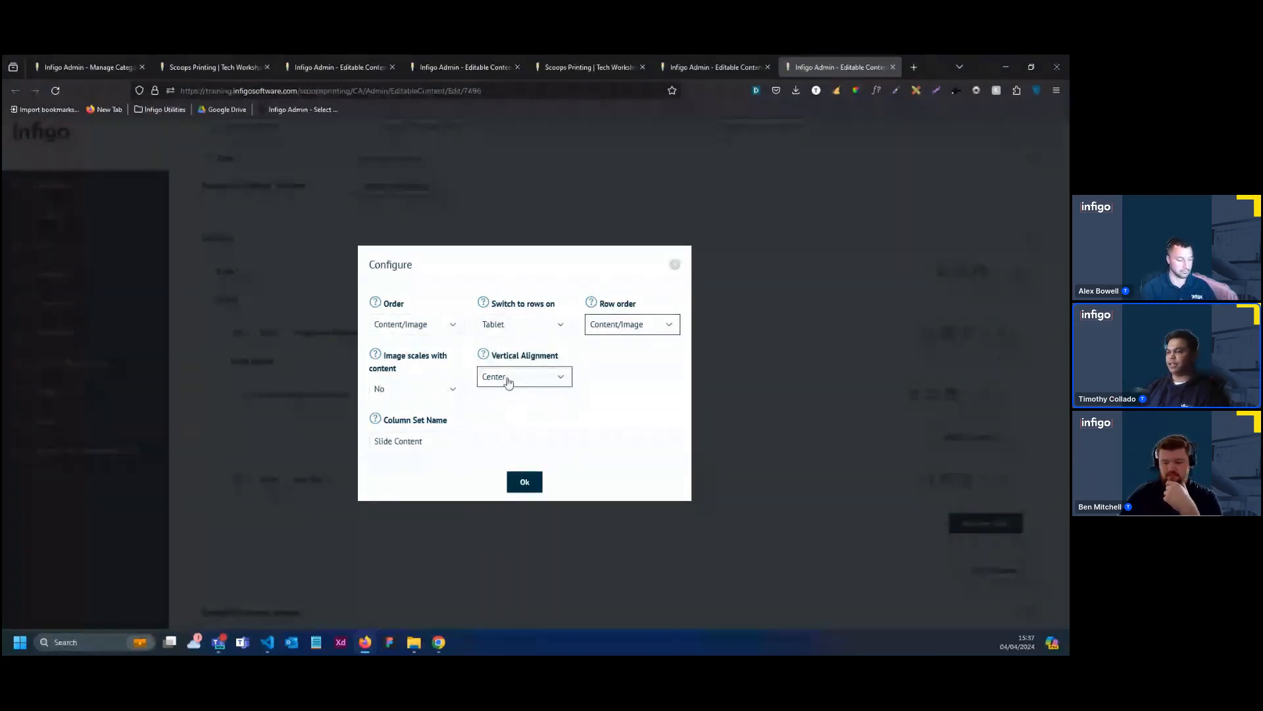
Rename the column set as "Banner Slide 1 Content" and apply the layout configuration
left_click(482, 441)
key("ctrl+a")
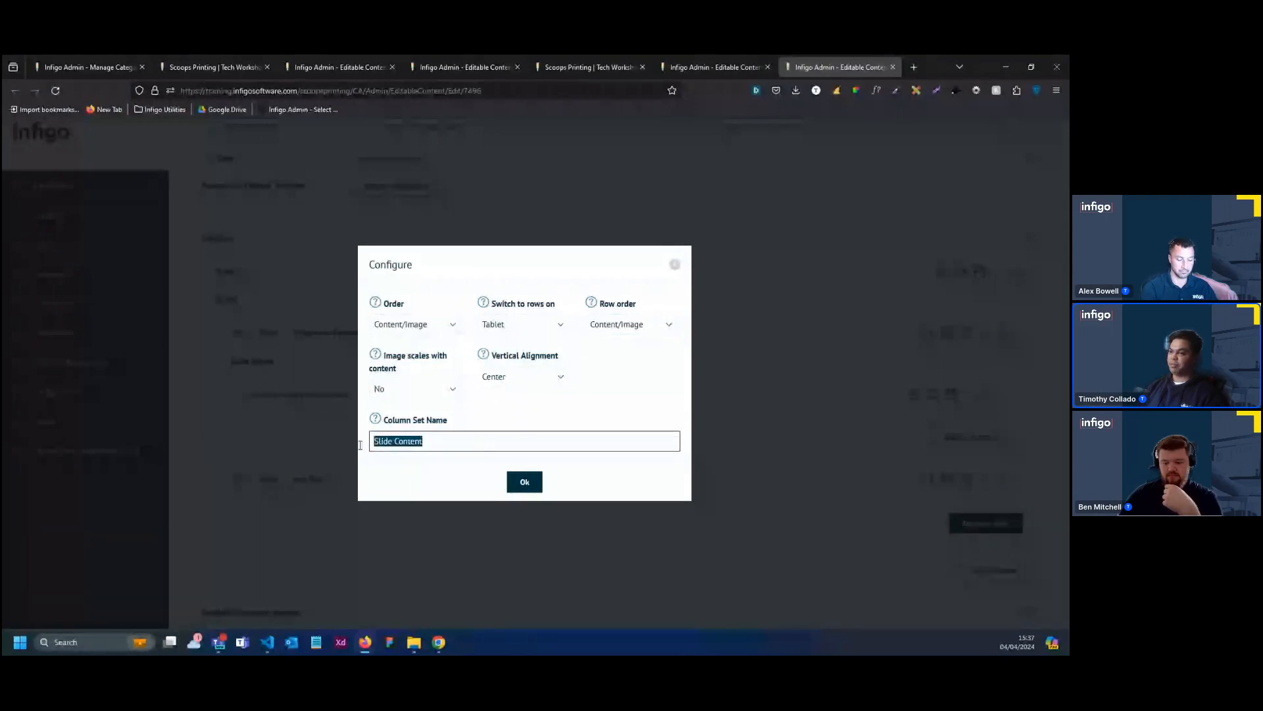
key("BackSpace")
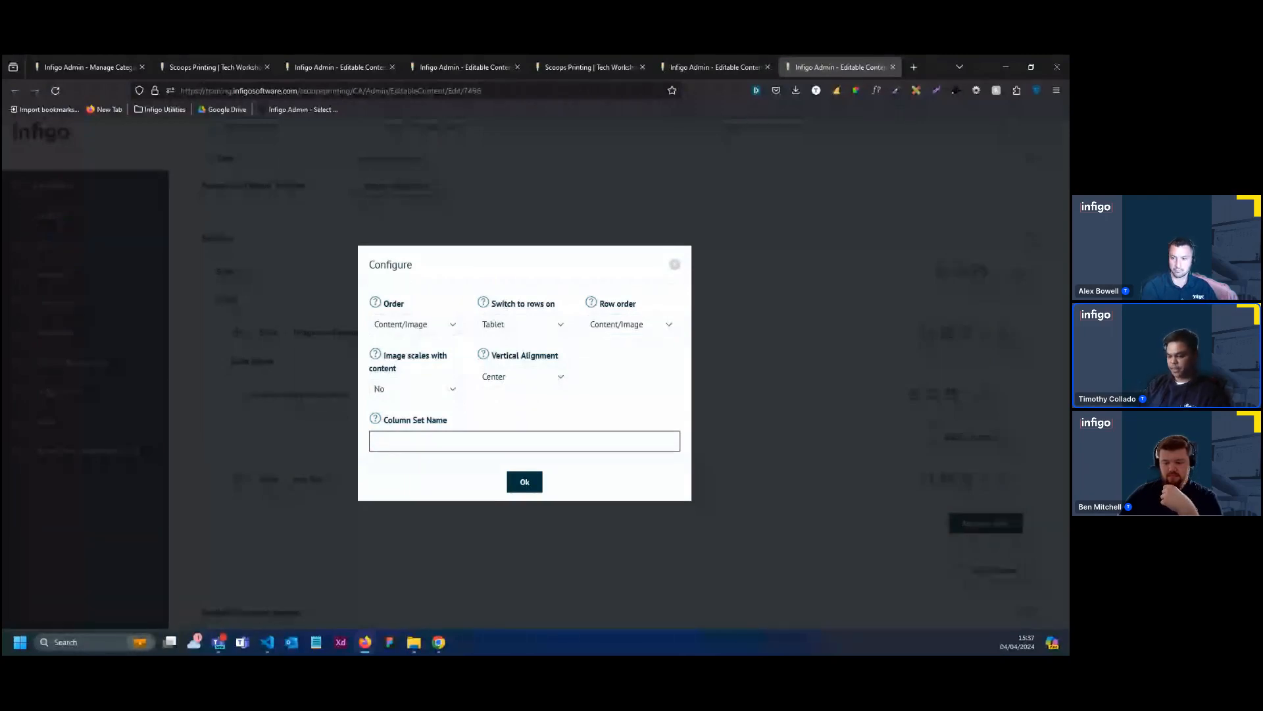
type("Ba")
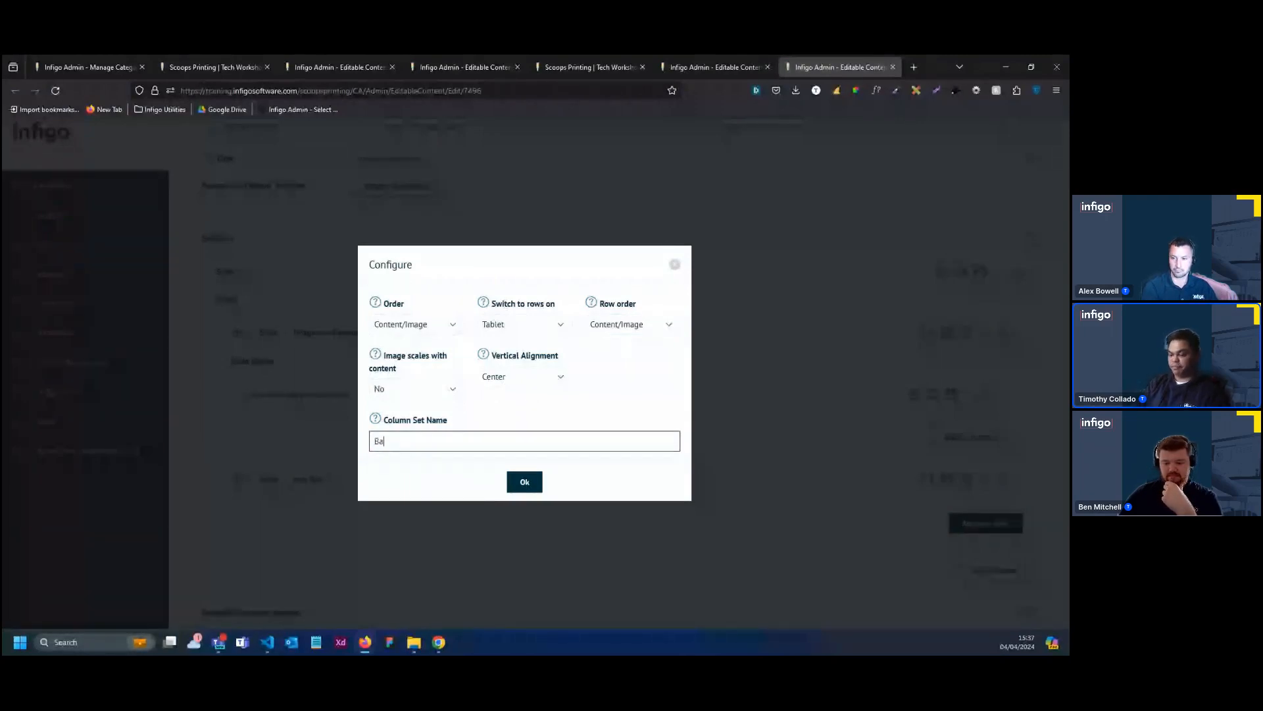
type("nner C")
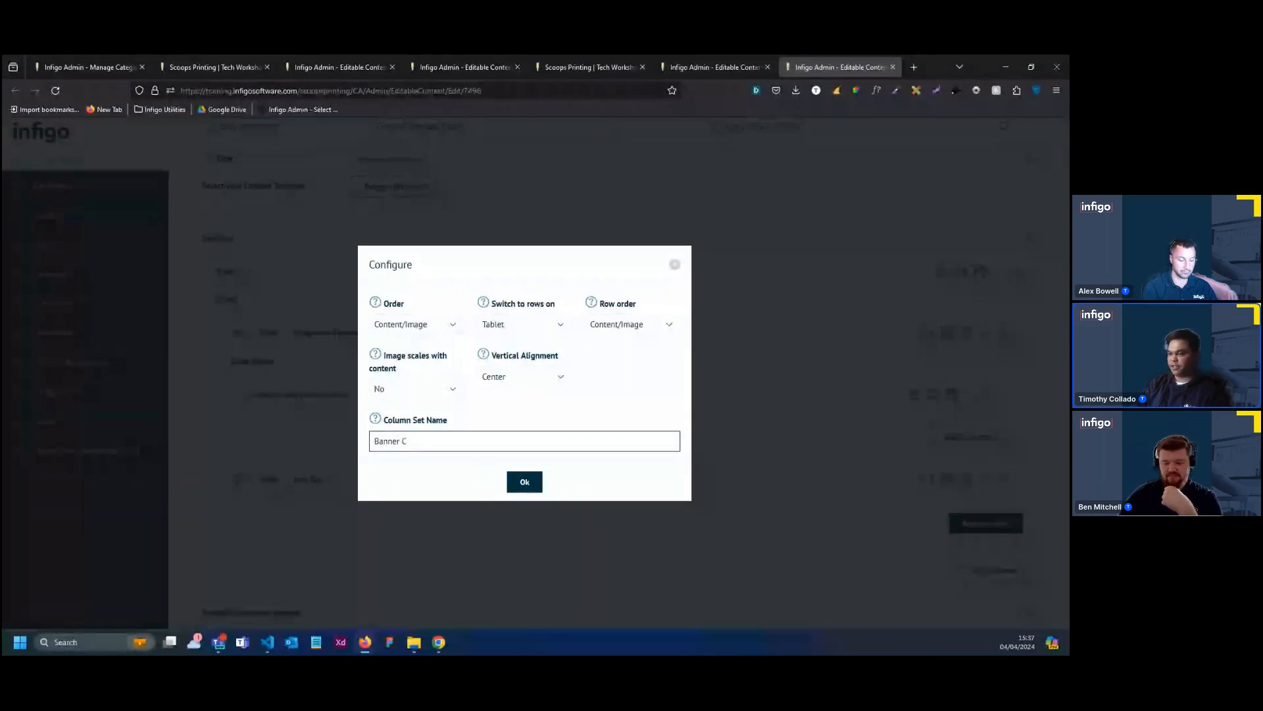
key("BackSpace")
key("BackSpace")
key("BackSpace")
key("BackSpace")
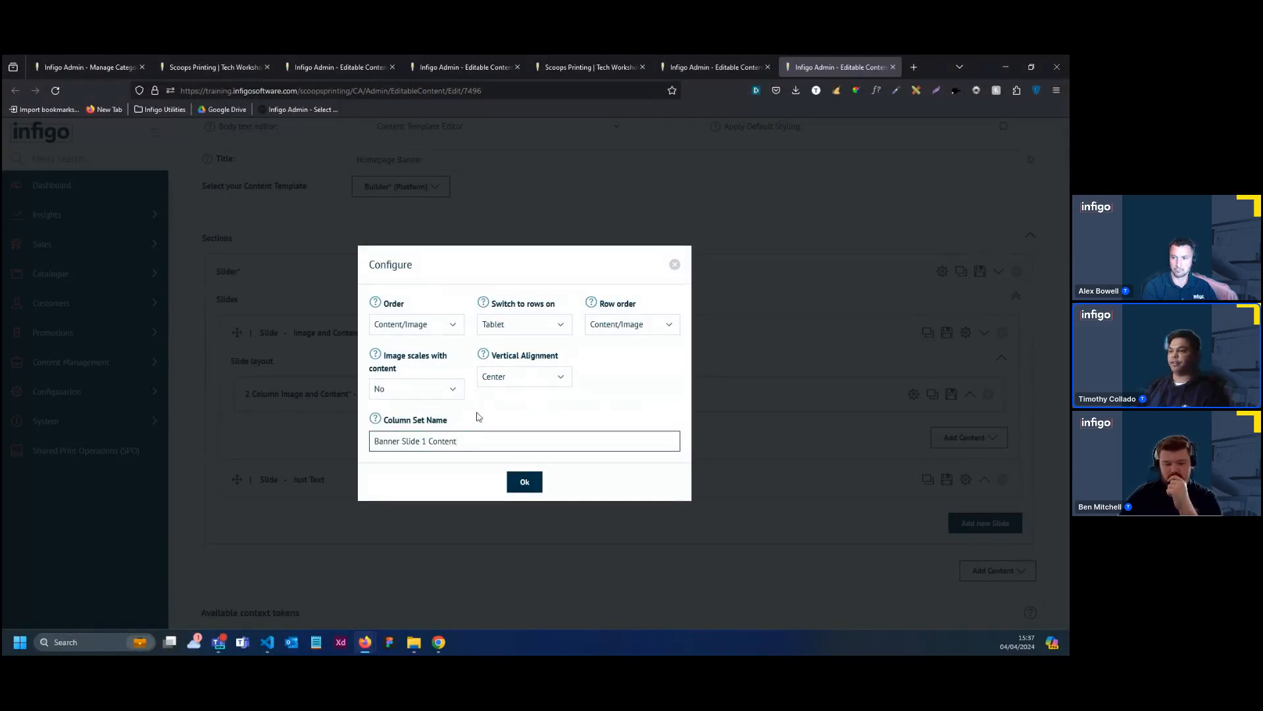
left_click(525, 484)
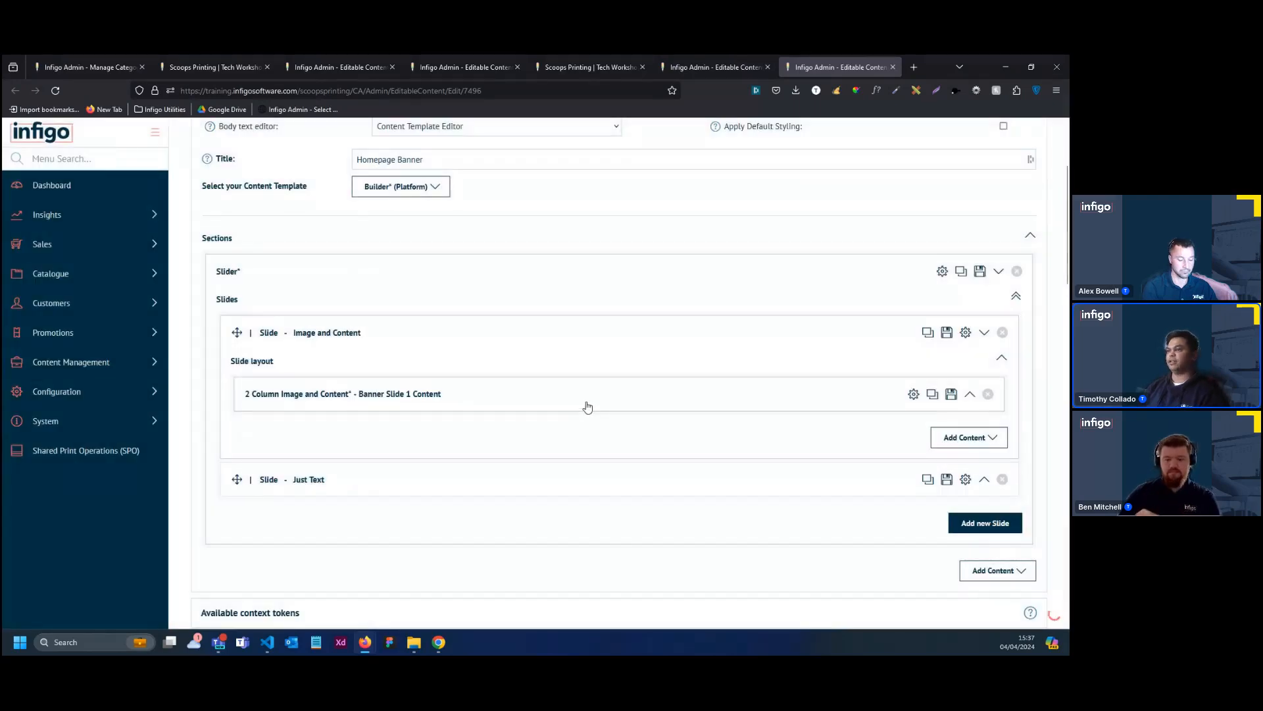
Upload "Slide1-Featured Image" as the image of the Banner Slide 1 Content column set
scroll(601, 413, "down", 3)
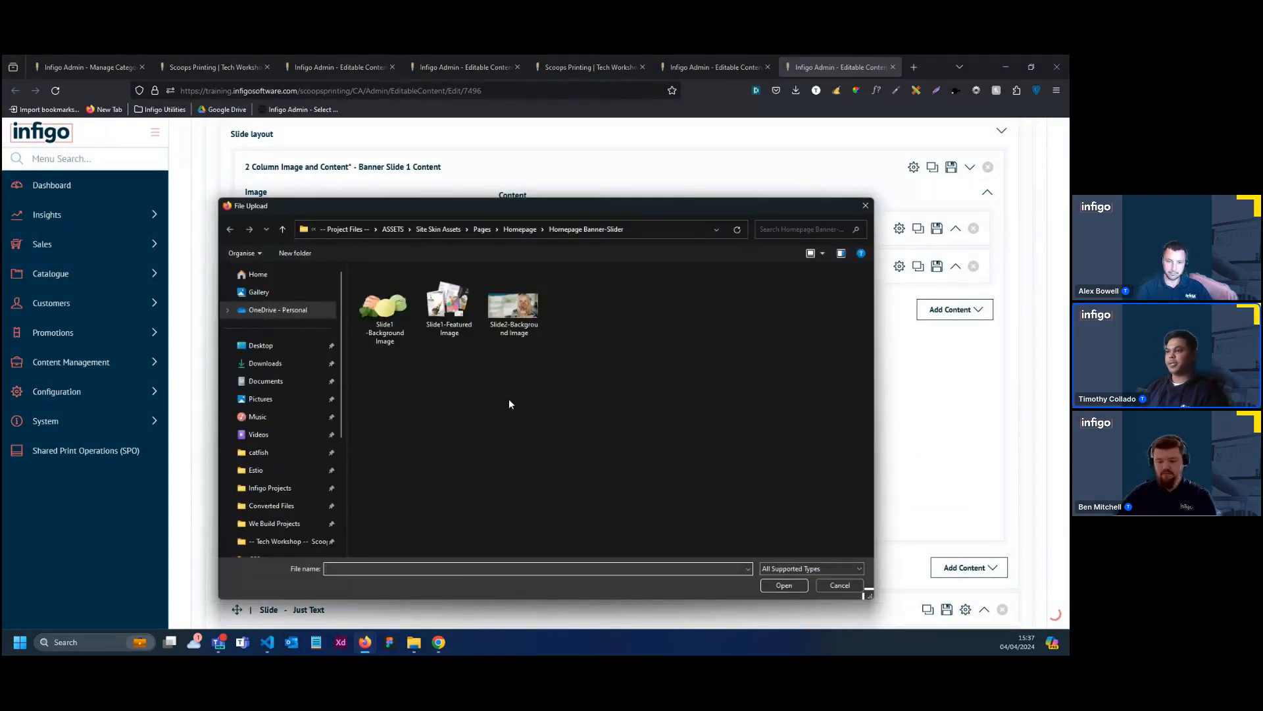
double_click(448, 308)
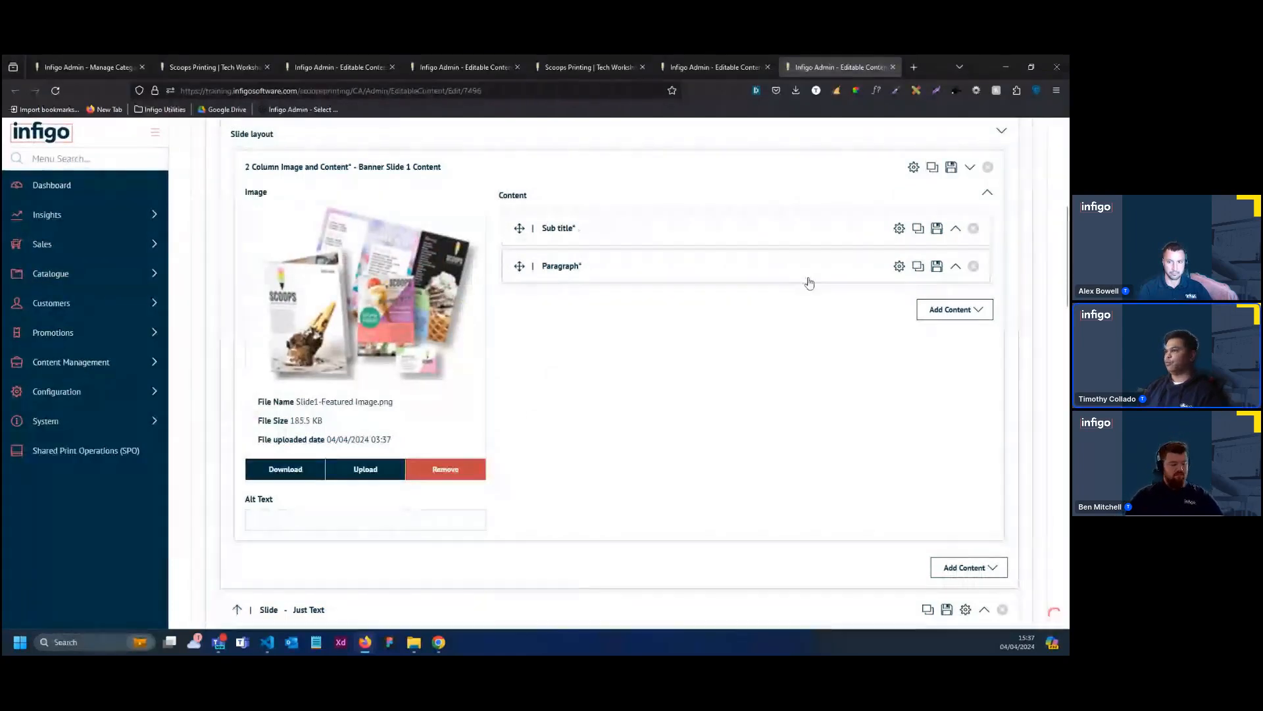
Replace the slide's Sub title text with "Welcome to</br>%Store.Name%" and check the Store entries among the available context tokens
scroll(810, 283, "up", 1)
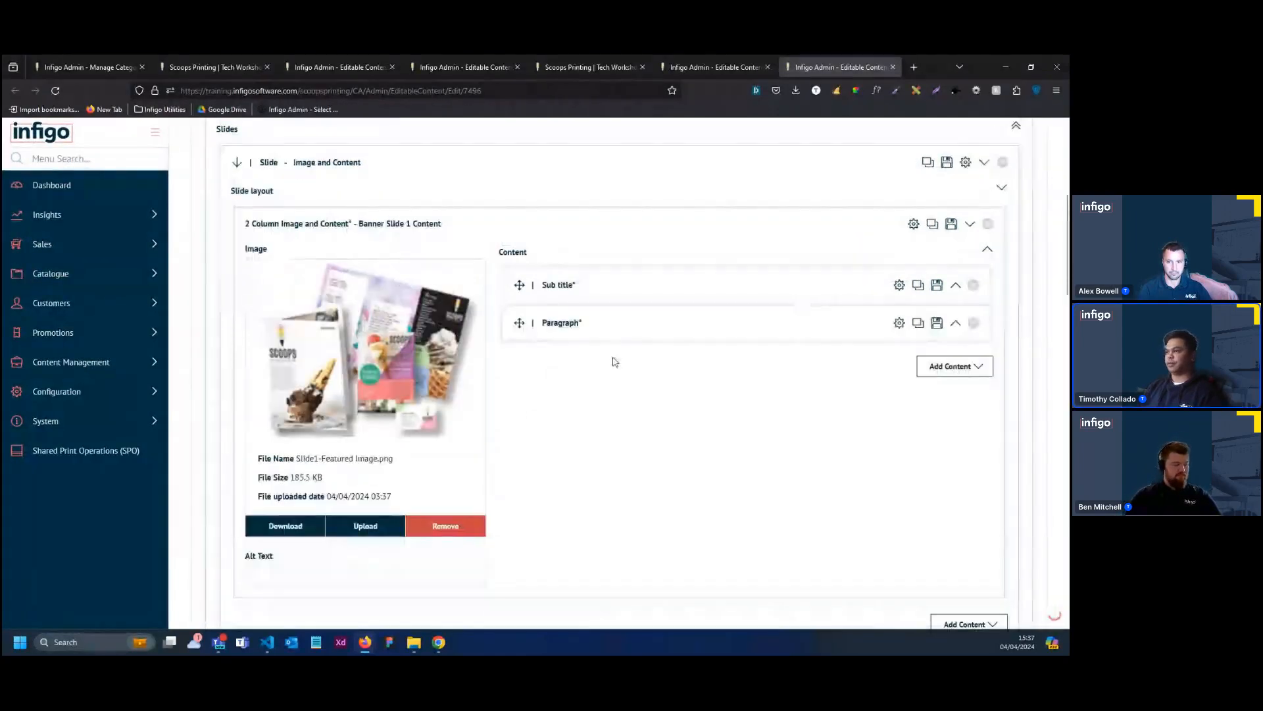
left_click(718, 298)
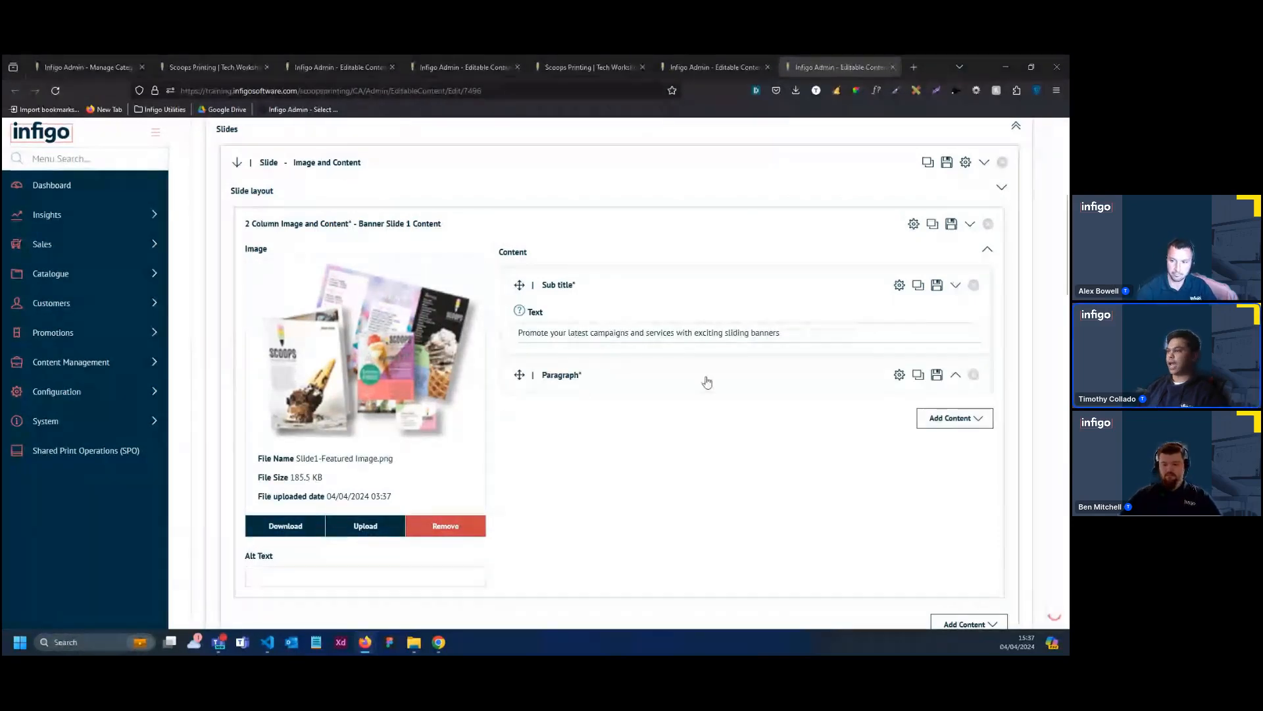
triple_click(644, 332)
type("Welcome to</br>%Store.Name%")
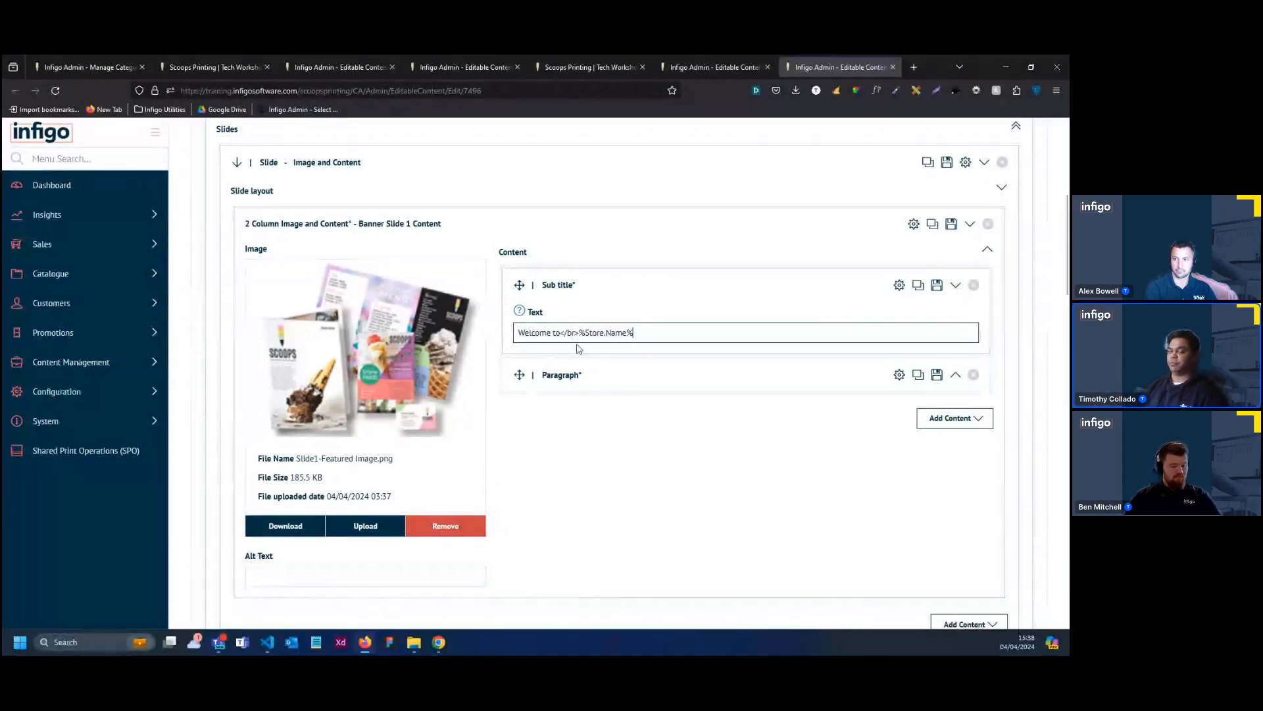
left_click_drag(649, 331, 579, 332)
scroll(596, 493, "down", 2)
scroll(596, 492, "down", 5)
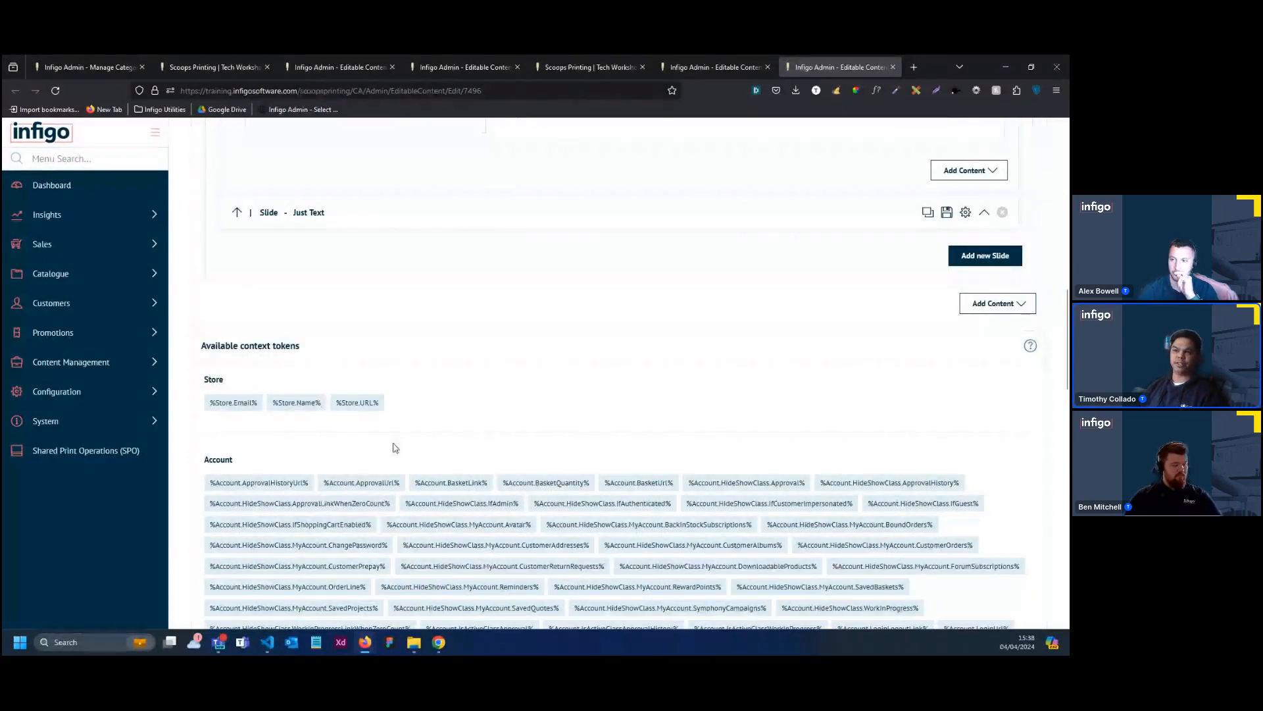
scroll(622, 454, "up", 3)
scroll(618, 459, "up", 5)
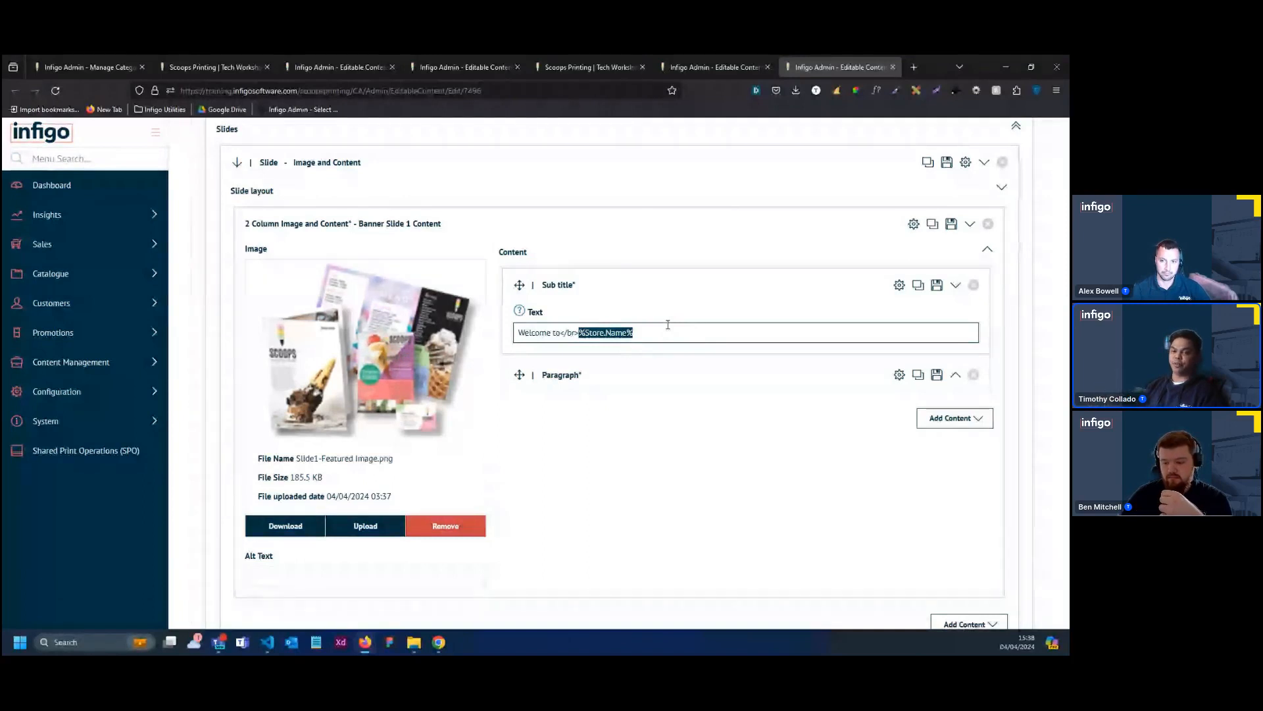
left_click(725, 302)
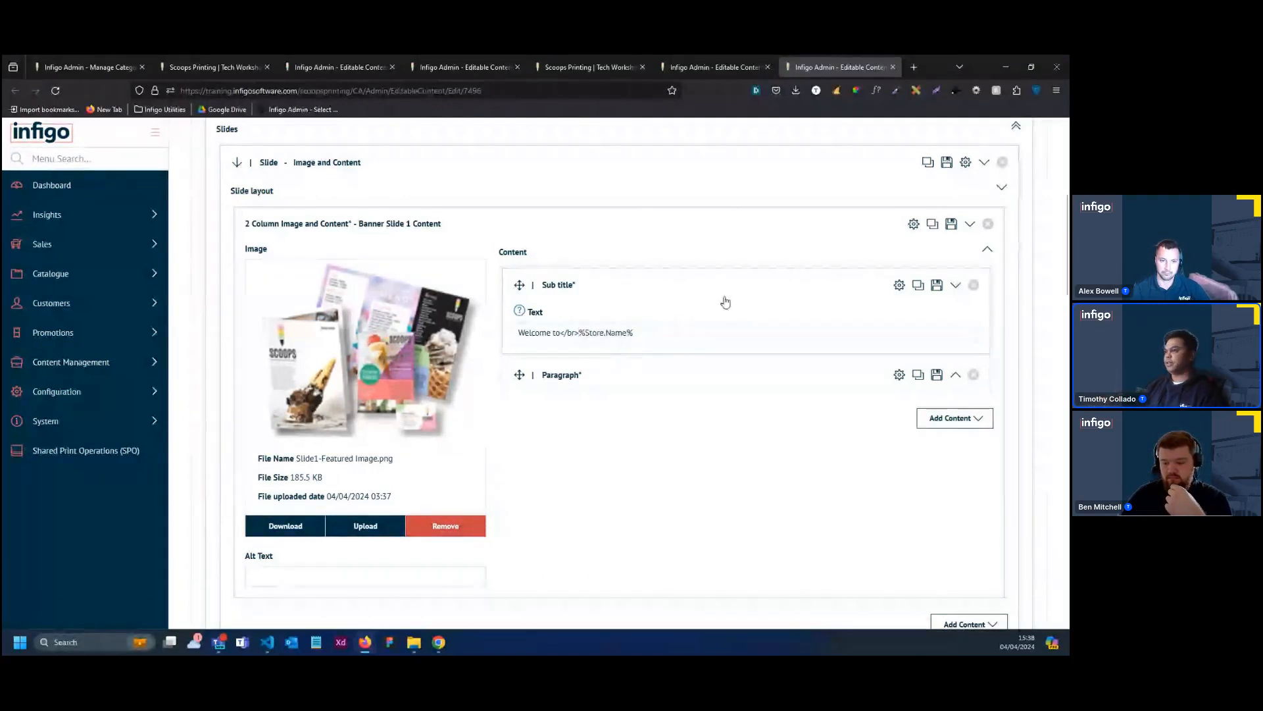
Set the Banner Slide 1 sub title's size to Large and its color to Default
left_click(899, 289)
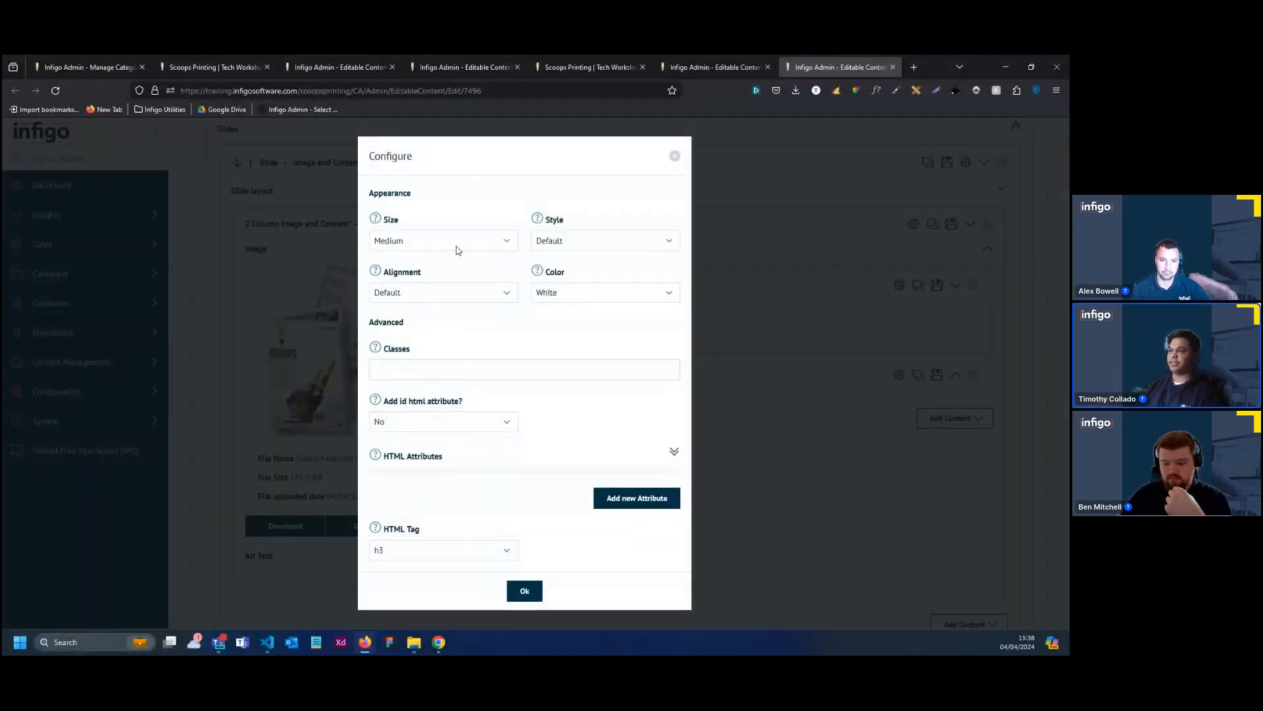
left_click(456, 249)
left_click(456, 262)
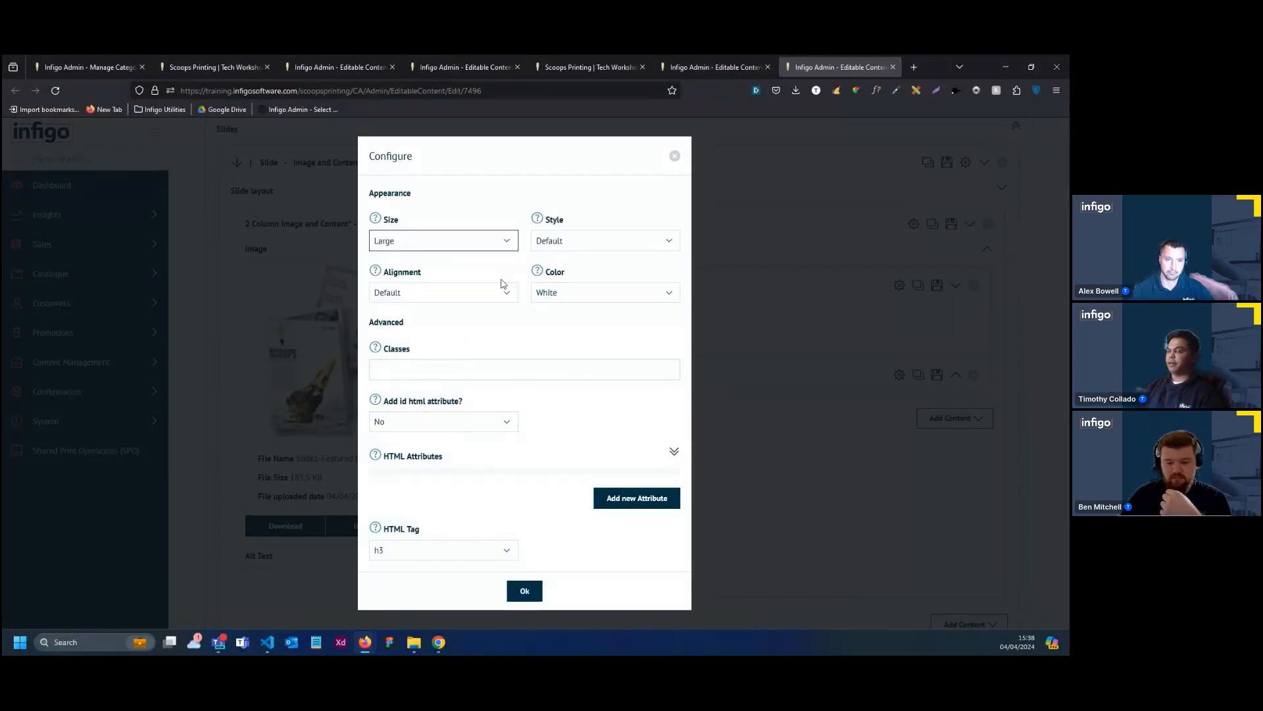
left_click(576, 297)
left_click(578, 313)
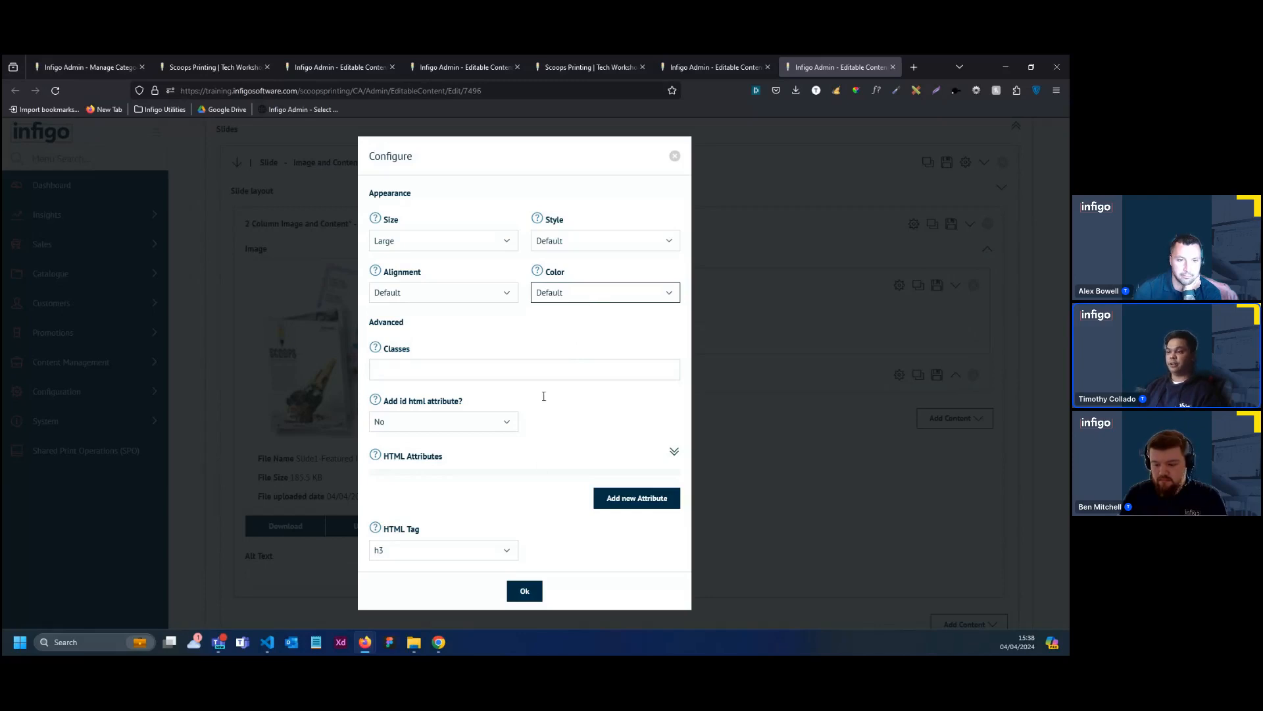
left_click(524, 590)
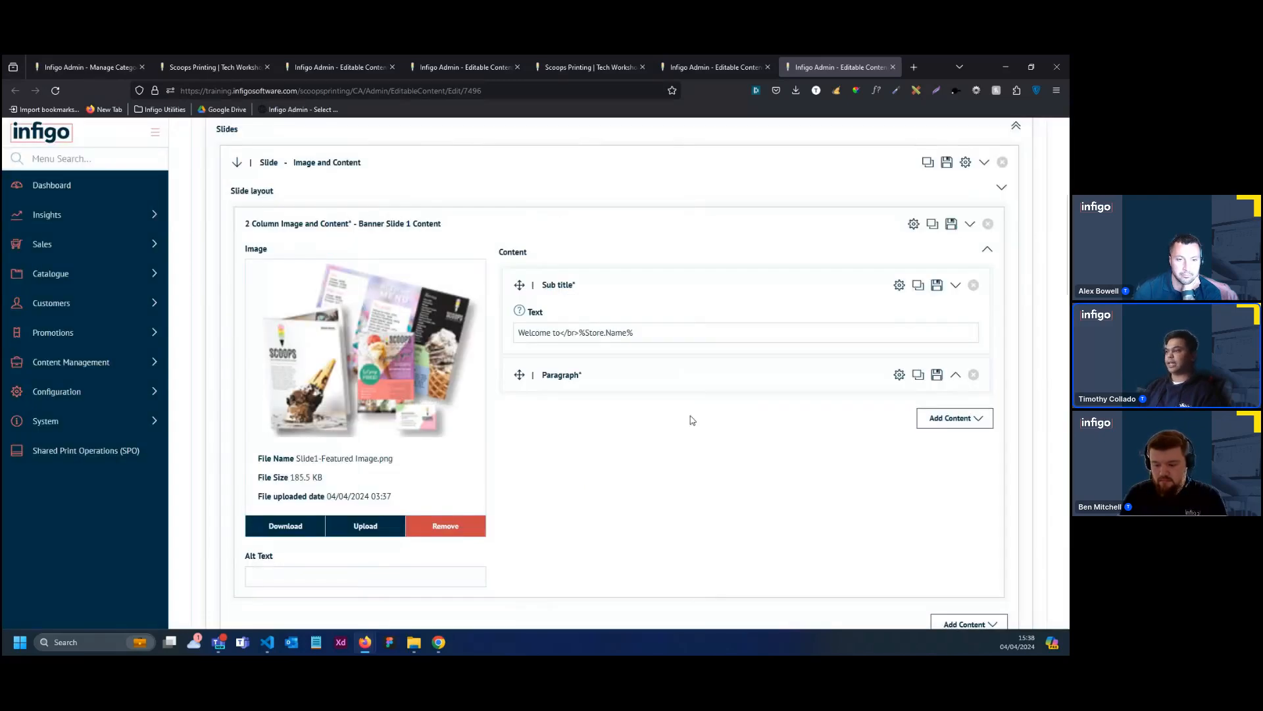
Replace the slide's Paragraph text with the copied "At %Store.Name%, we turn your imagination into reality..." copy and remove its bold formatting
left_click(808, 377)
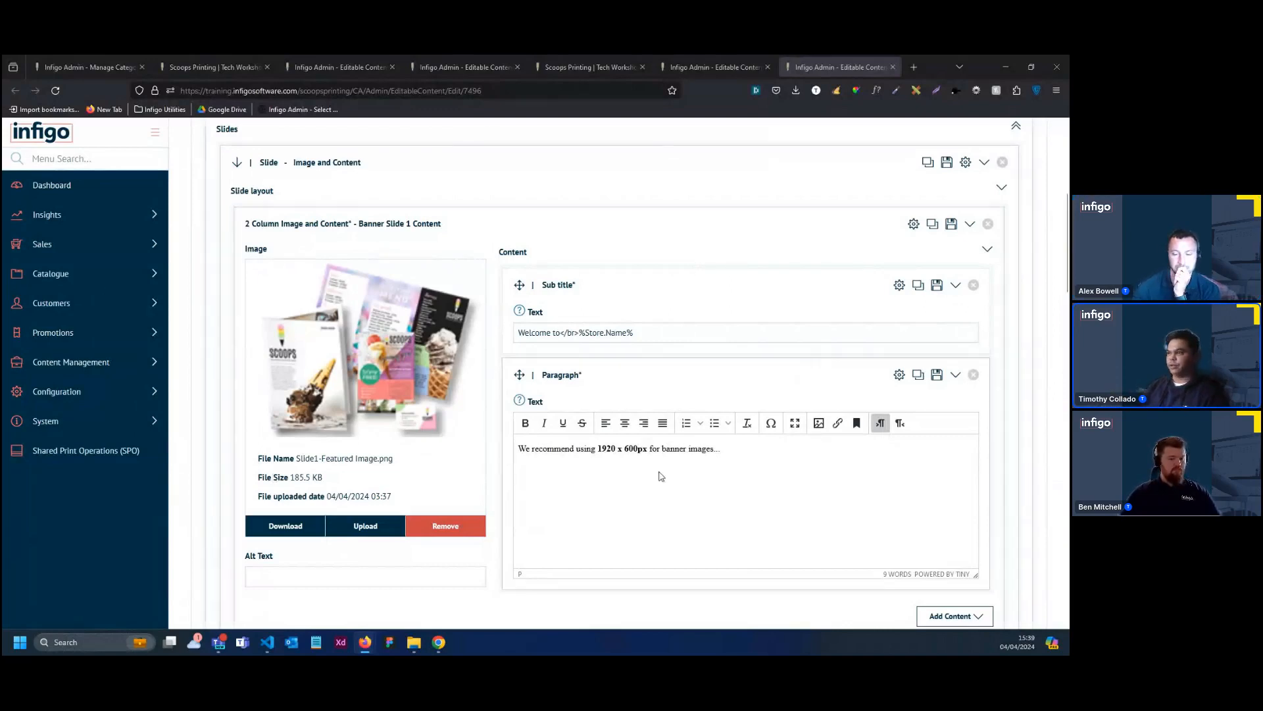
left_click_drag(724, 450, 517, 451)
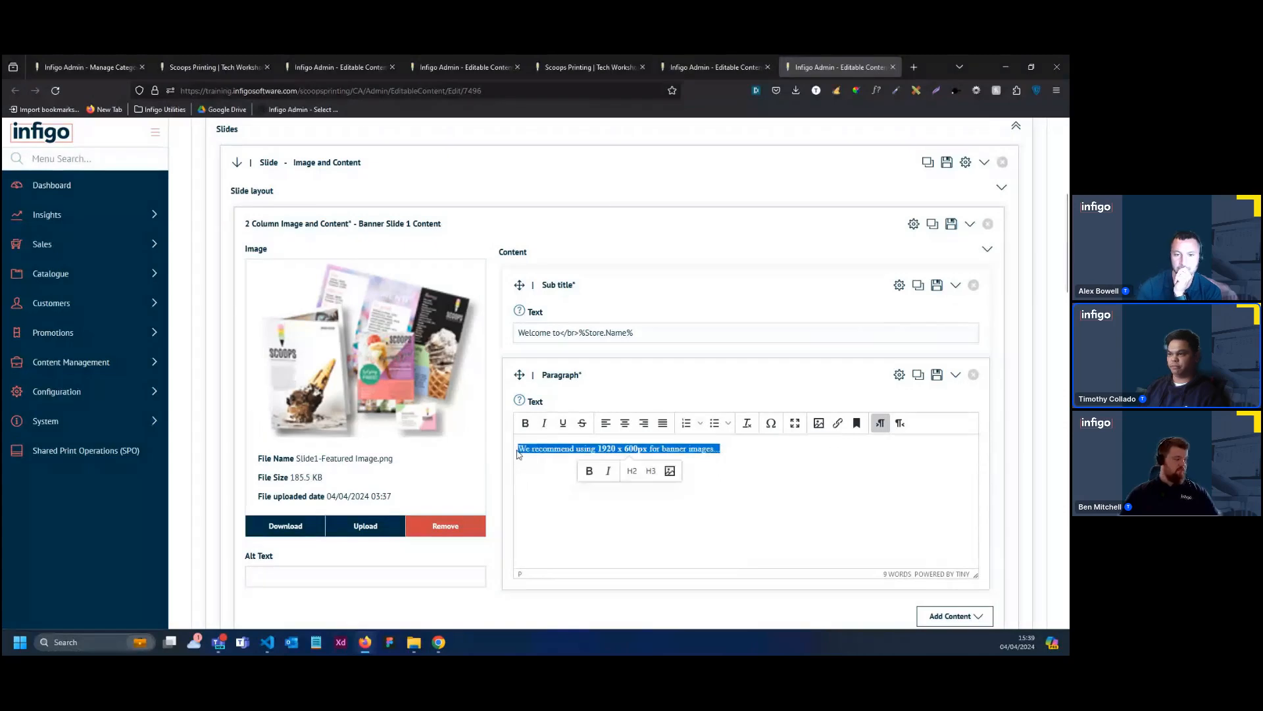
type("At %Store.Name%, we turn your imagination into reality. Elevate your brand, event, or personal style with our premium printing services. Whether you're looking for eye-catching business cards, stunning promotional materials, or personalized gifts, we've got you covered.")
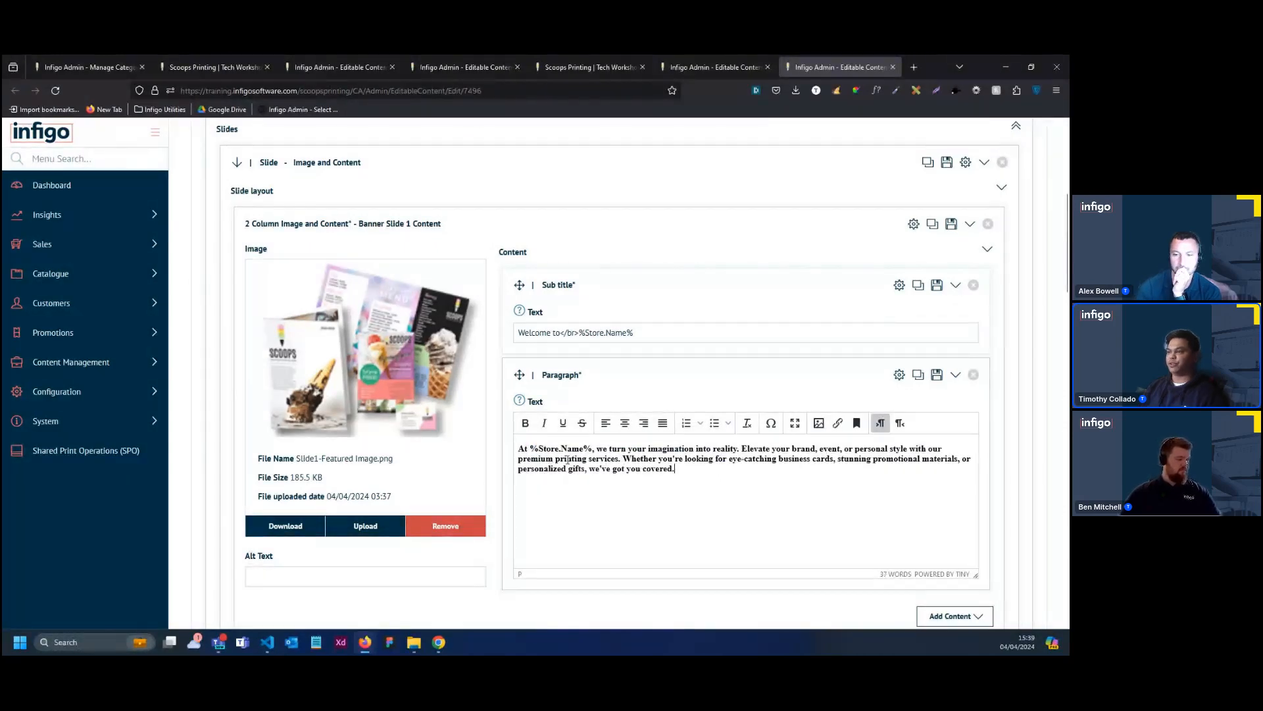
left_click_drag(596, 449, 532, 449)
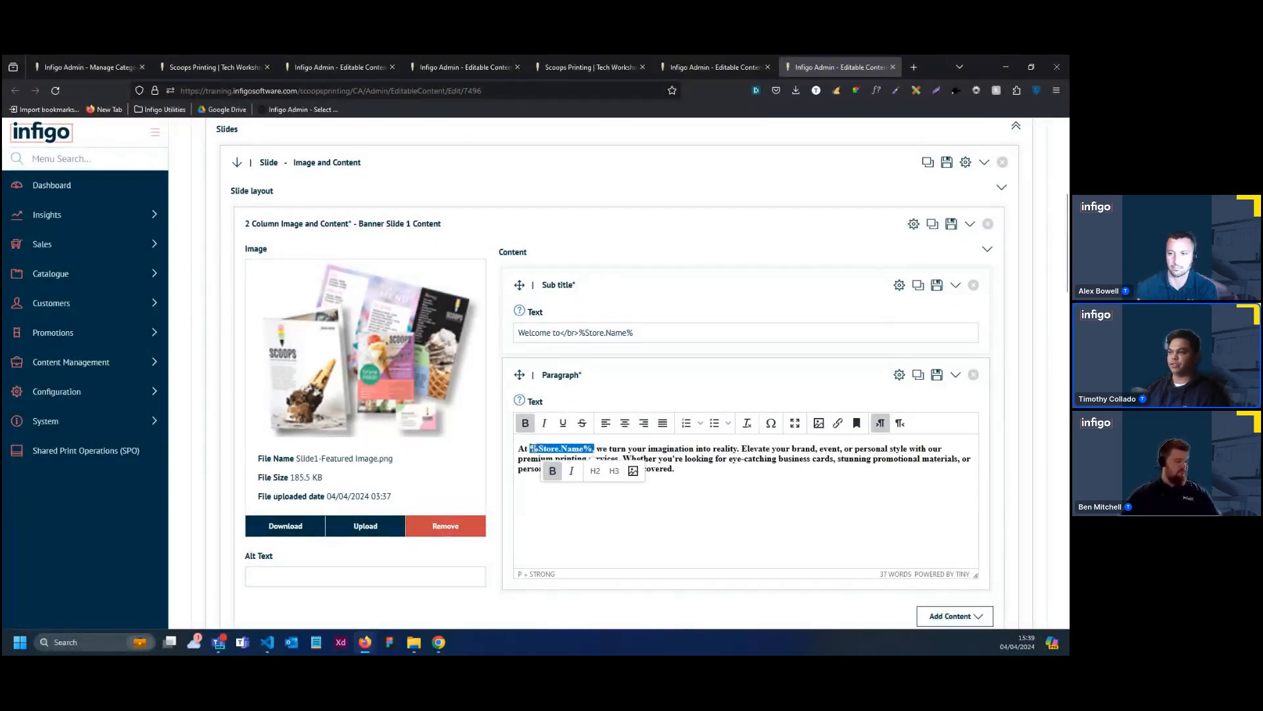
left_click(812, 498)
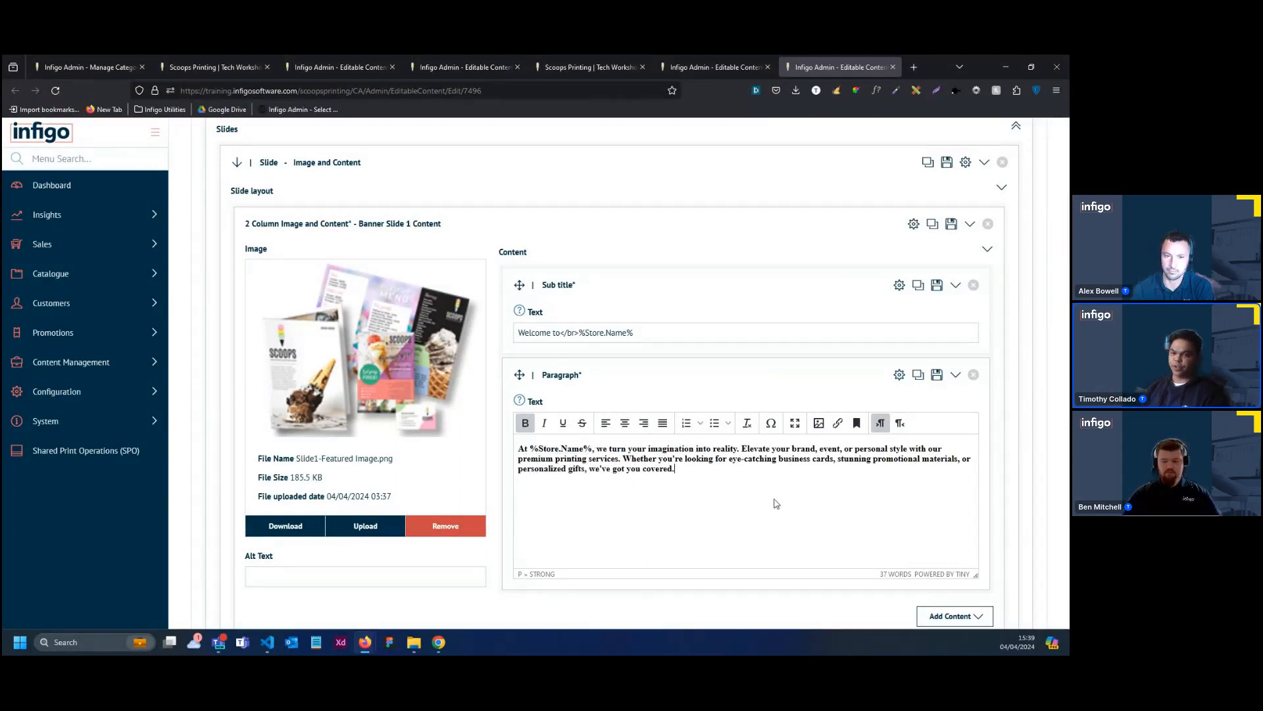
left_click_drag(699, 488, 515, 451)
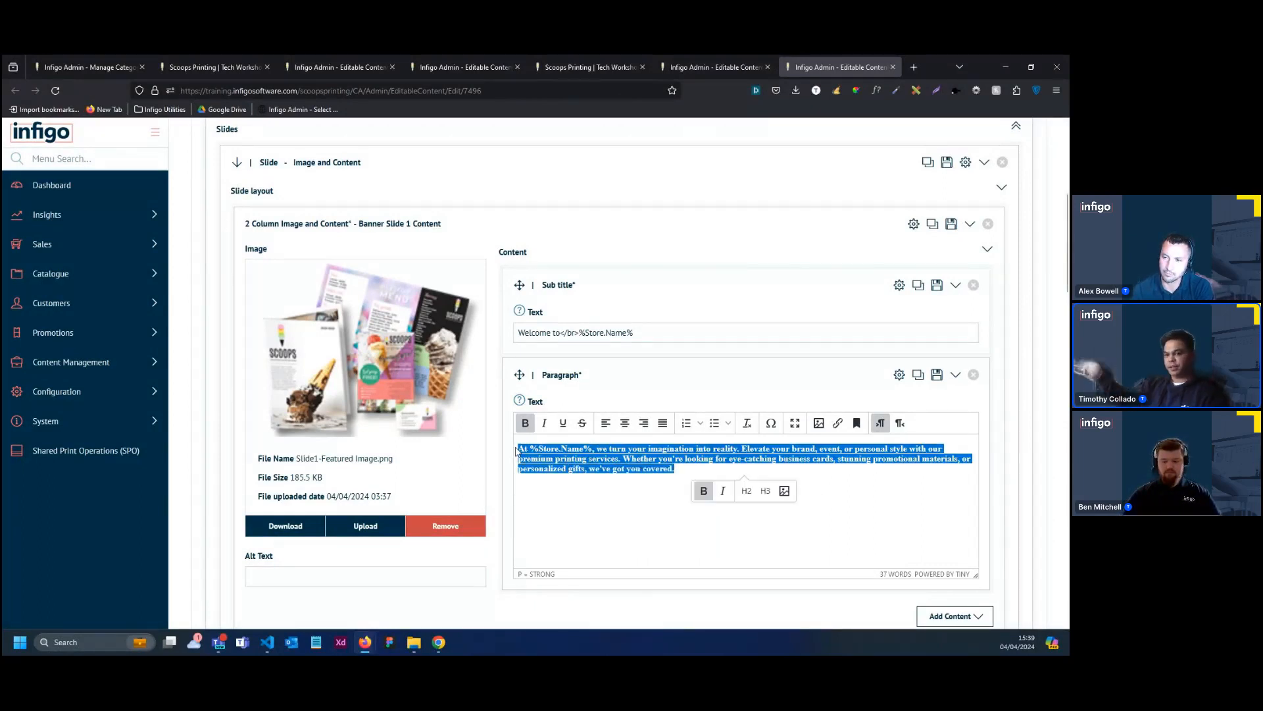
key("ctrl+b")
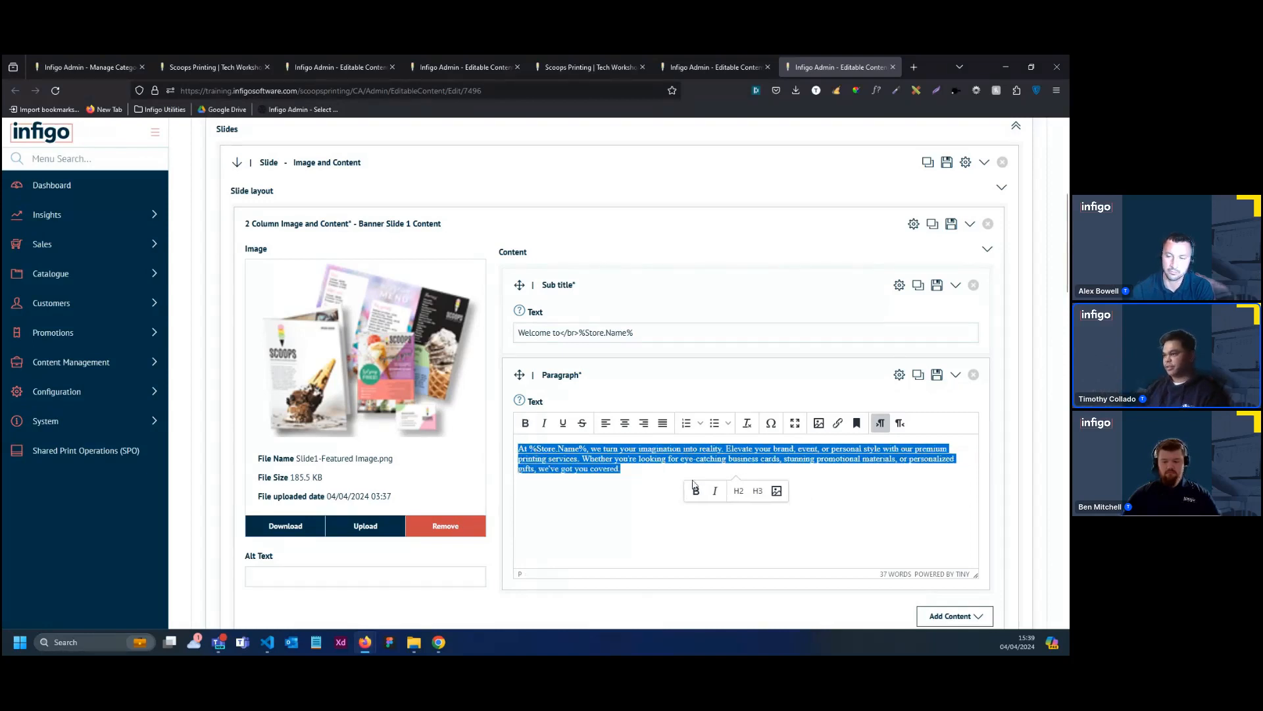
left_click(859, 506)
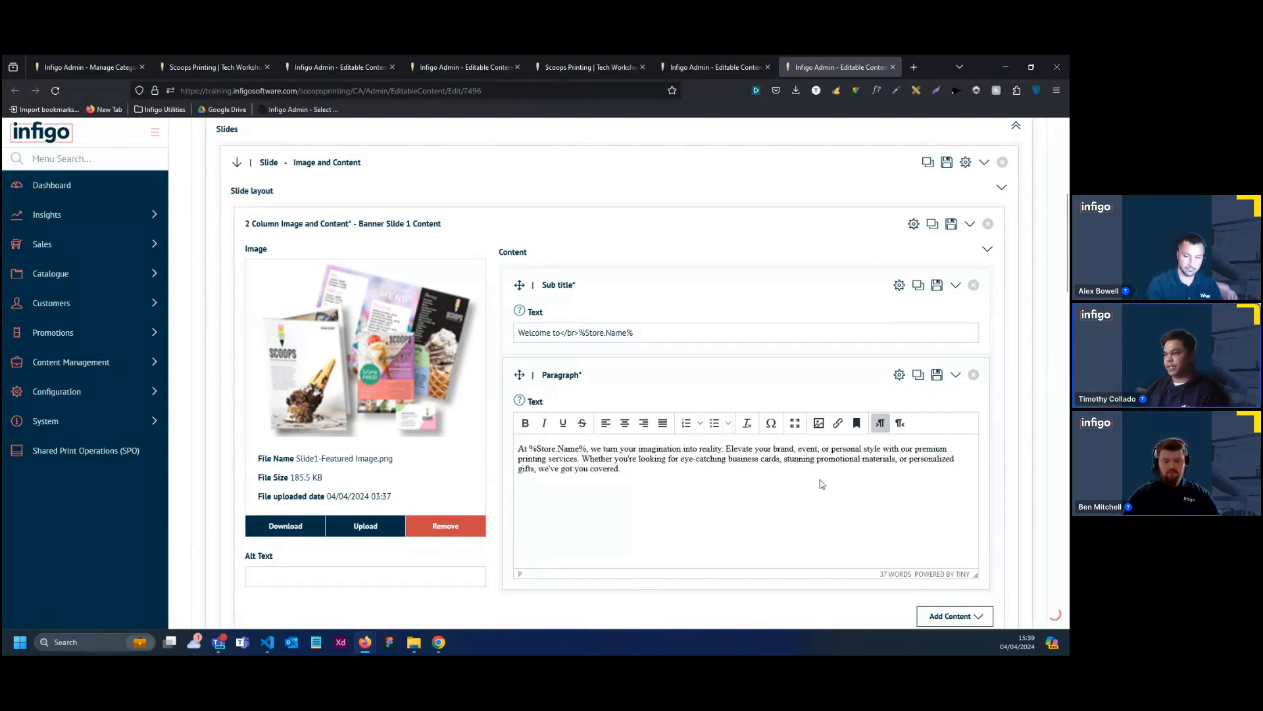
Collapse the Paragraph block and the Image and Content slide, and expand the Just Text slide to show its layout
left_click(717, 381)
scroll(696, 333, "up", 2)
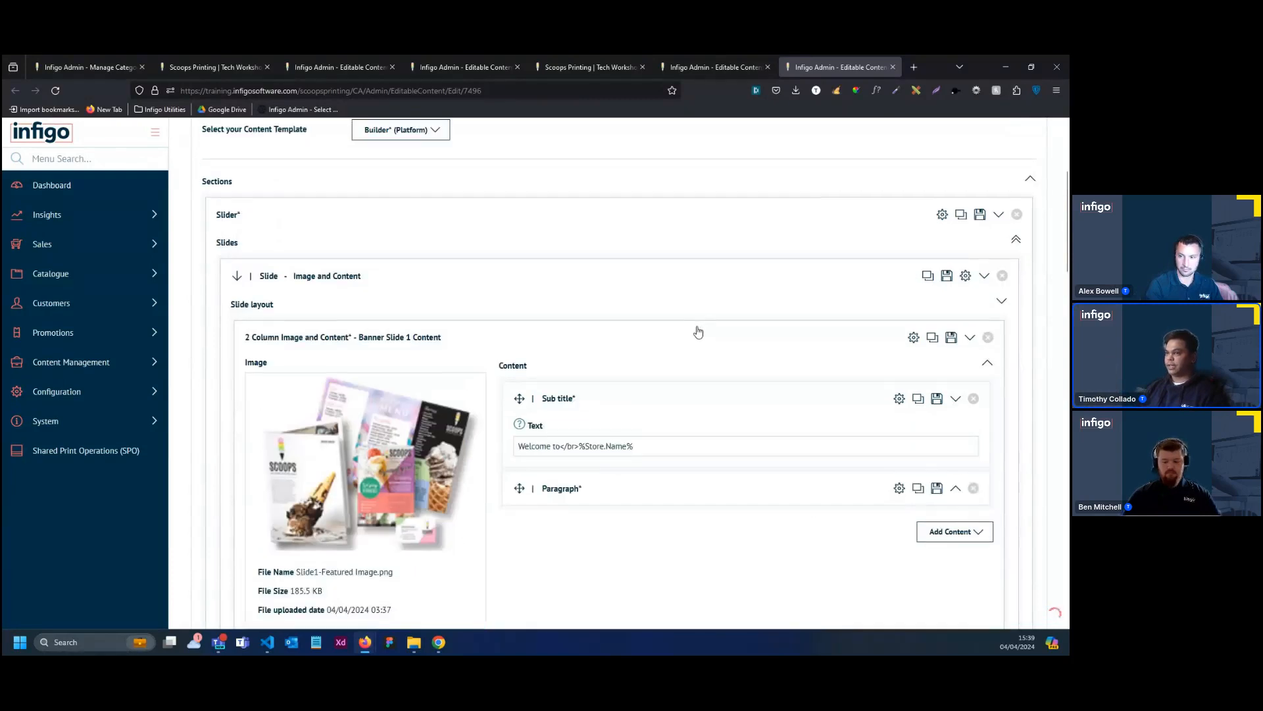
left_click(691, 335)
scroll(677, 350, "down", 1)
left_click(601, 224)
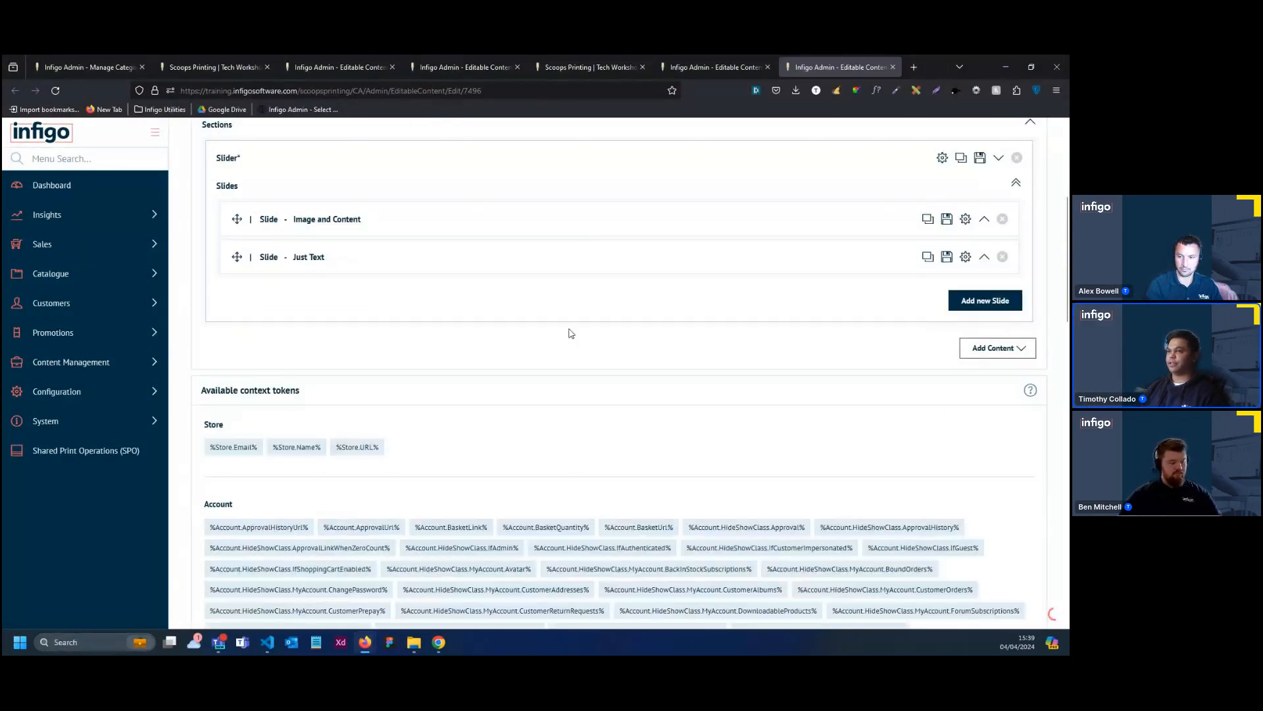
left_click(573, 260)
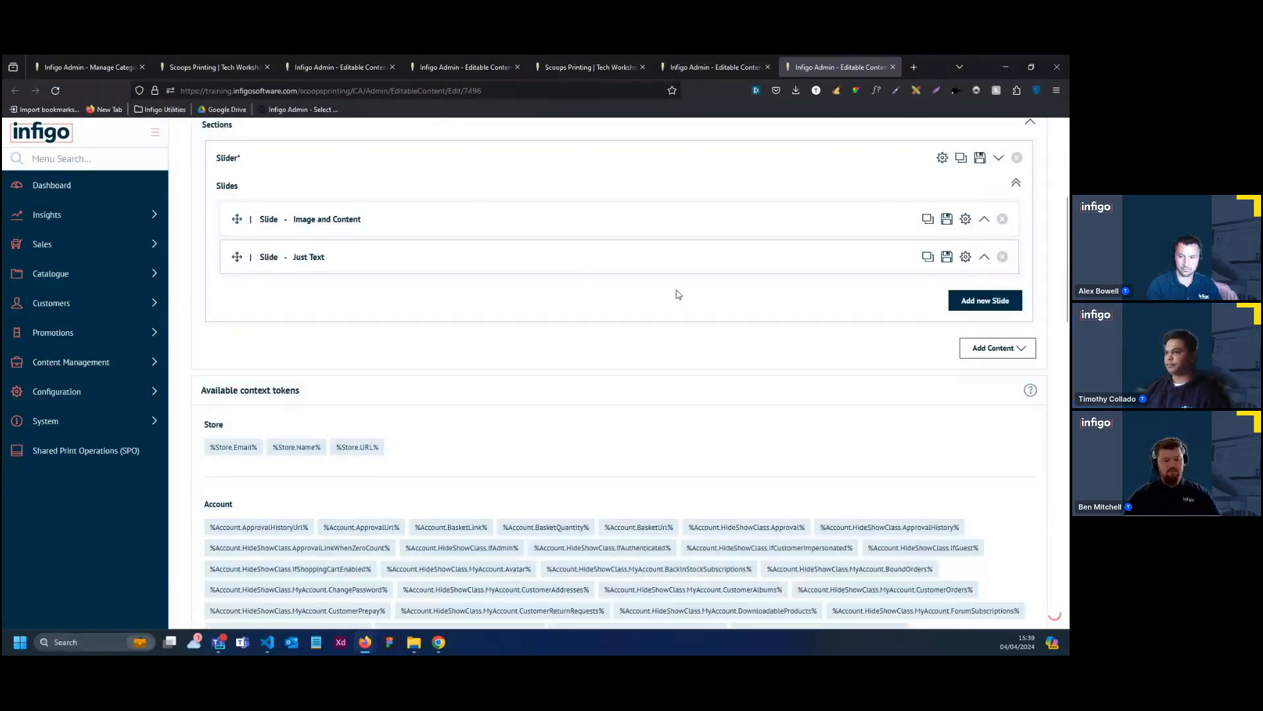
scroll(676, 293, "down", 1)
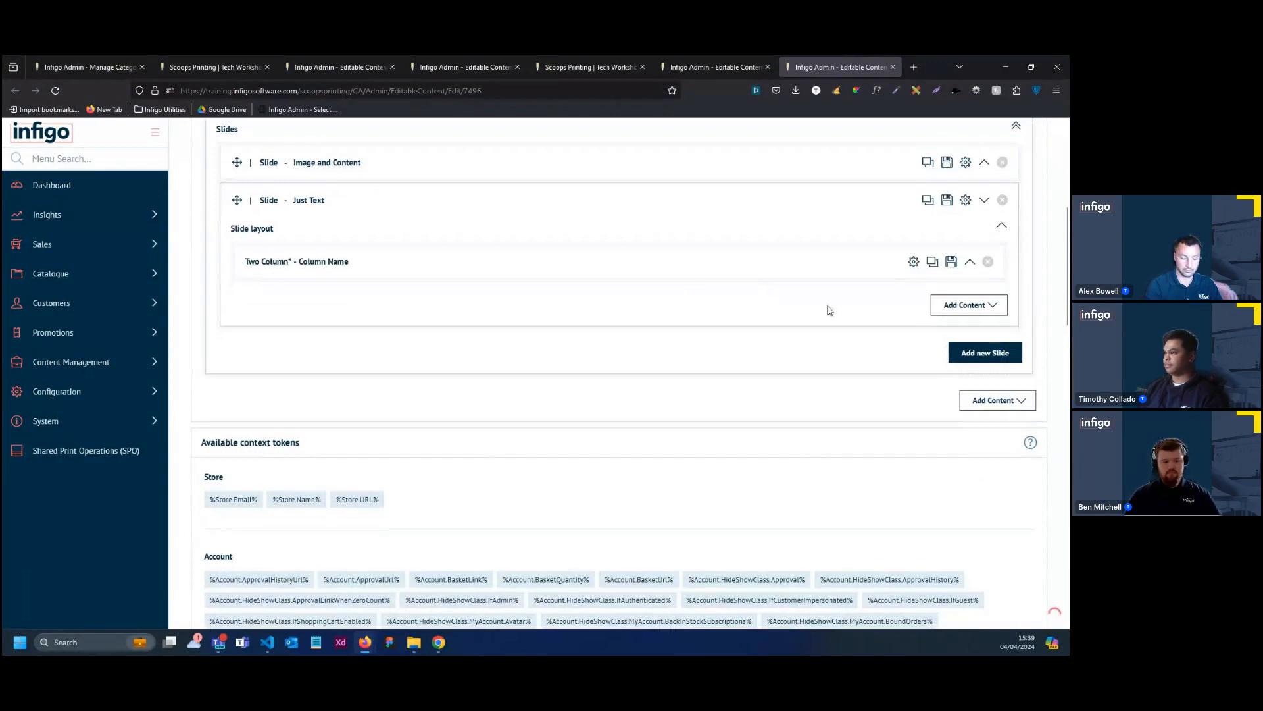
Rename the Just Text slide's two-column set as "Slide 2 Content"
left_click(913, 261)
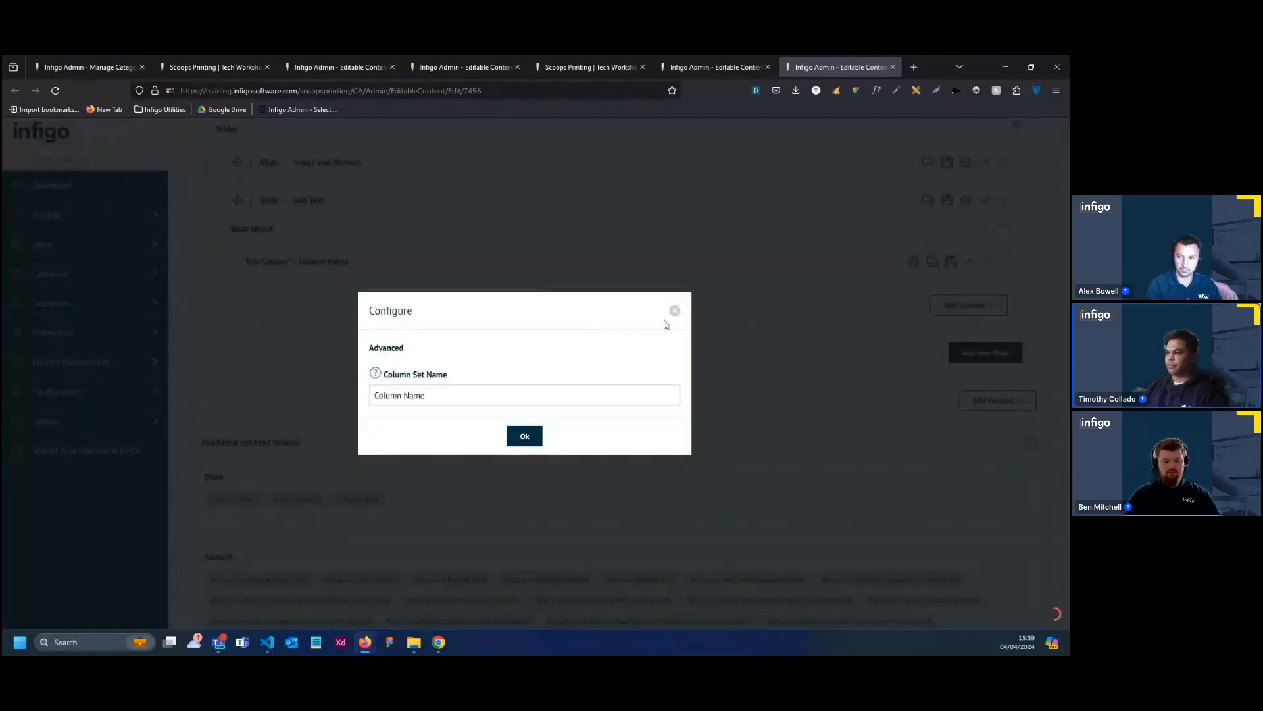
triple_click(438, 397)
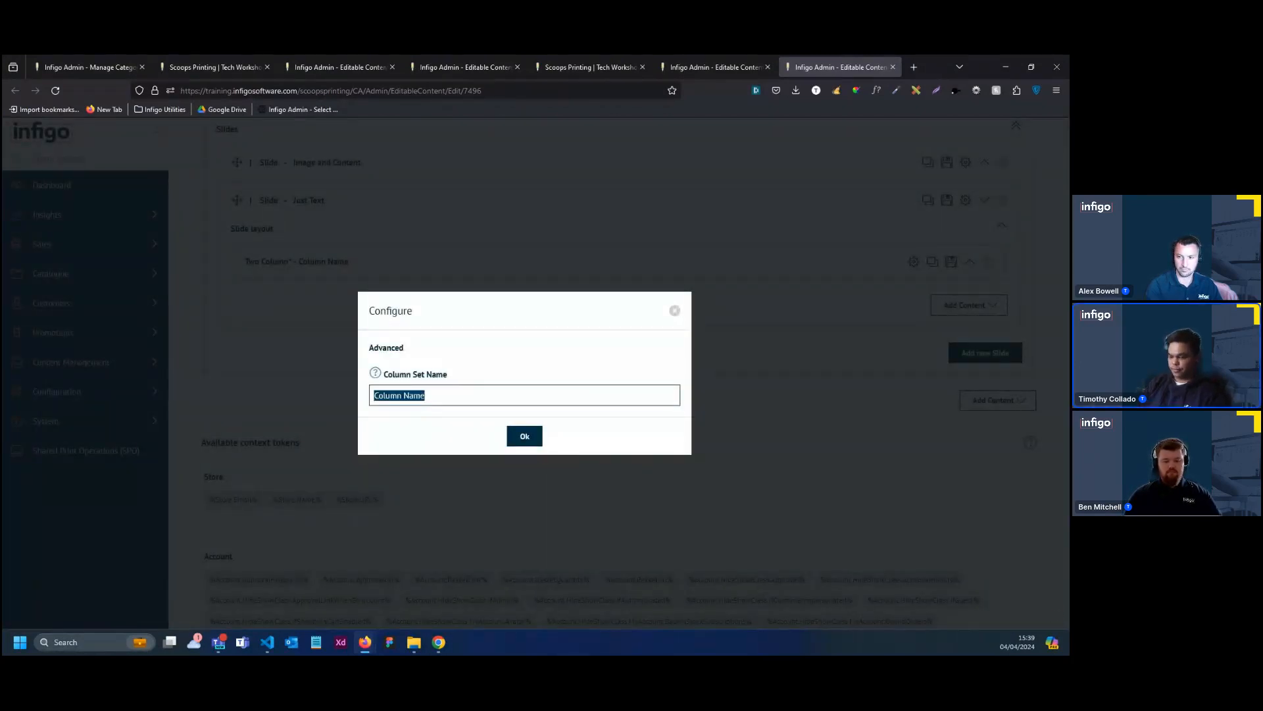
type("Slide 2")
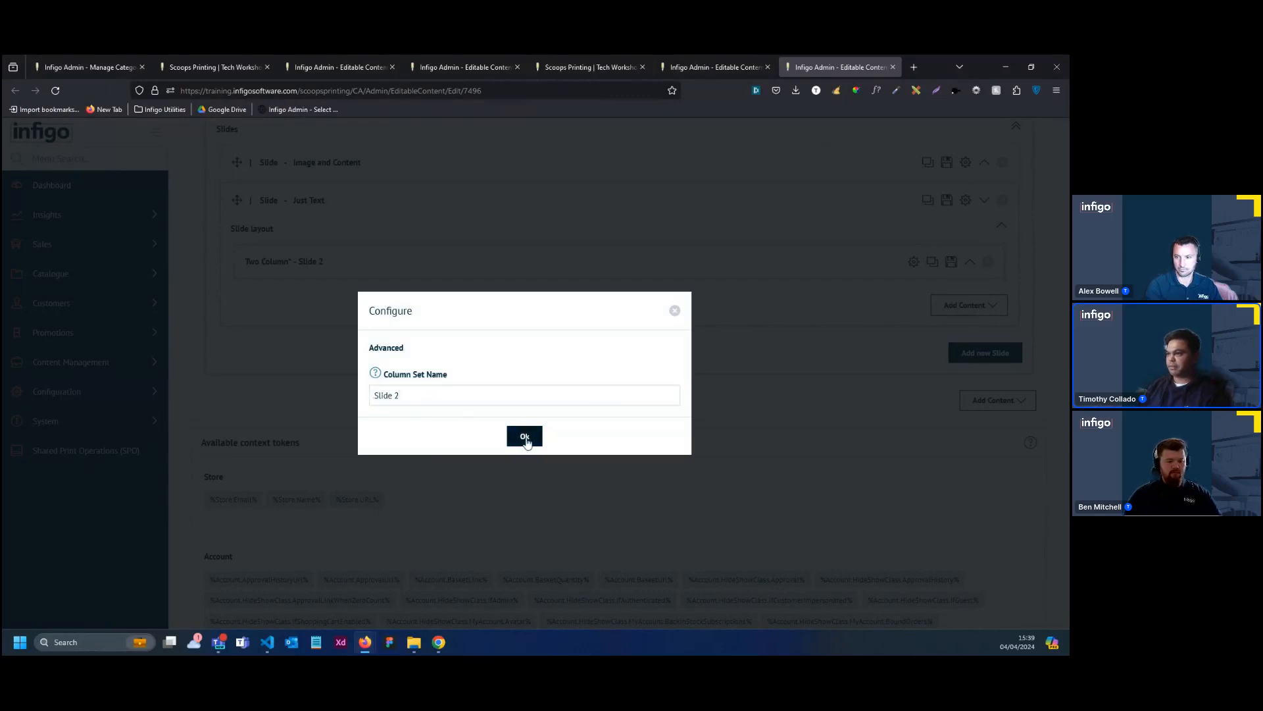
type("Cont")
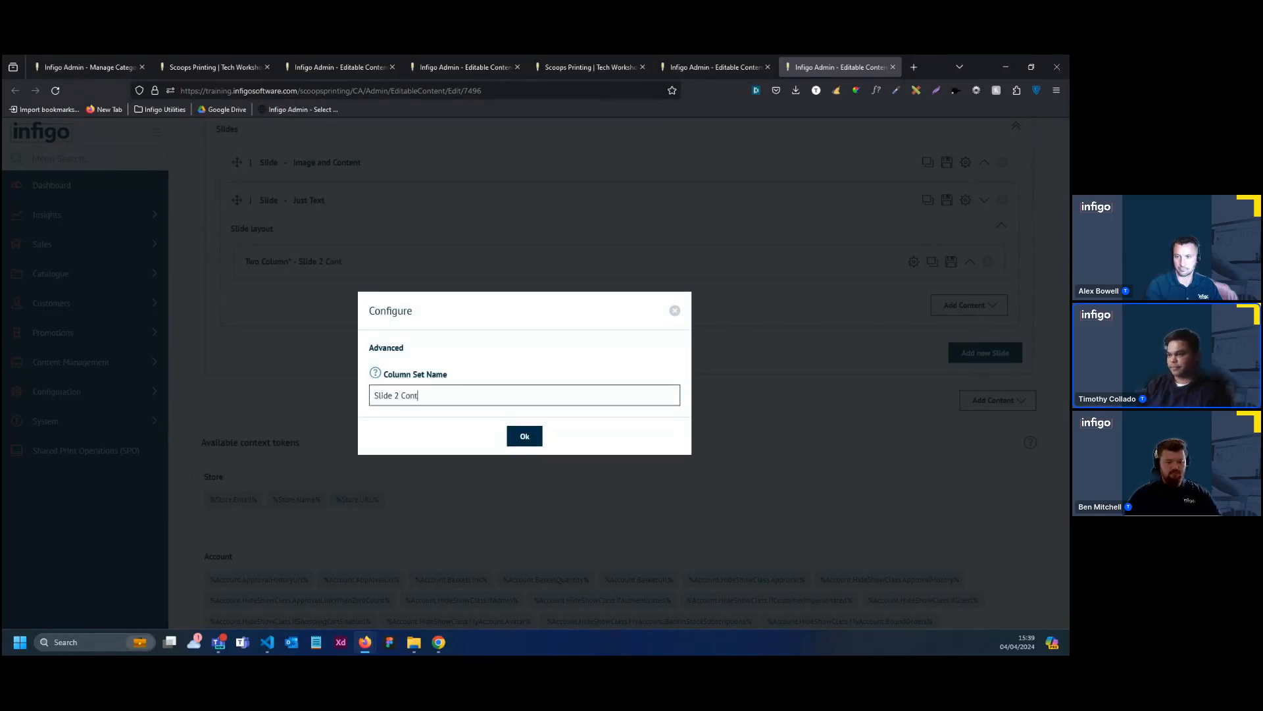
type("ent")
left_click(525, 436)
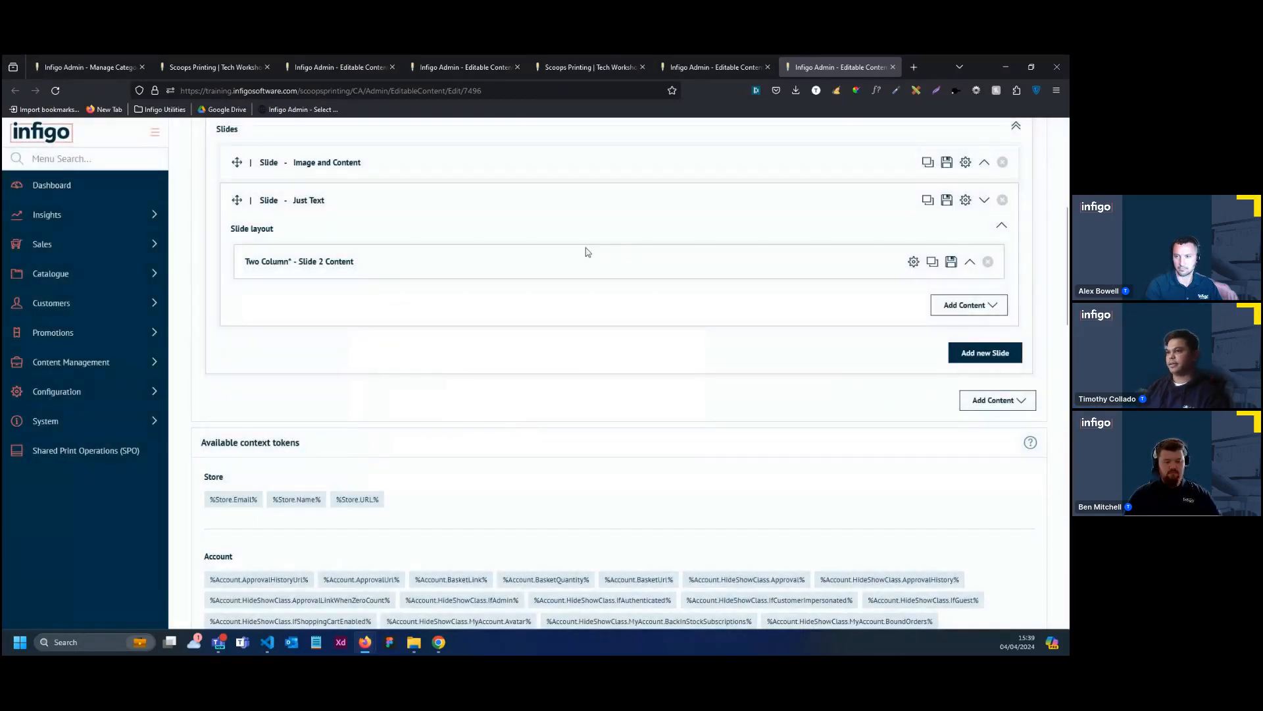
Delete the two-column set from the Just Text slide's layout and add a Custom column in its place
left_click(651, 268)
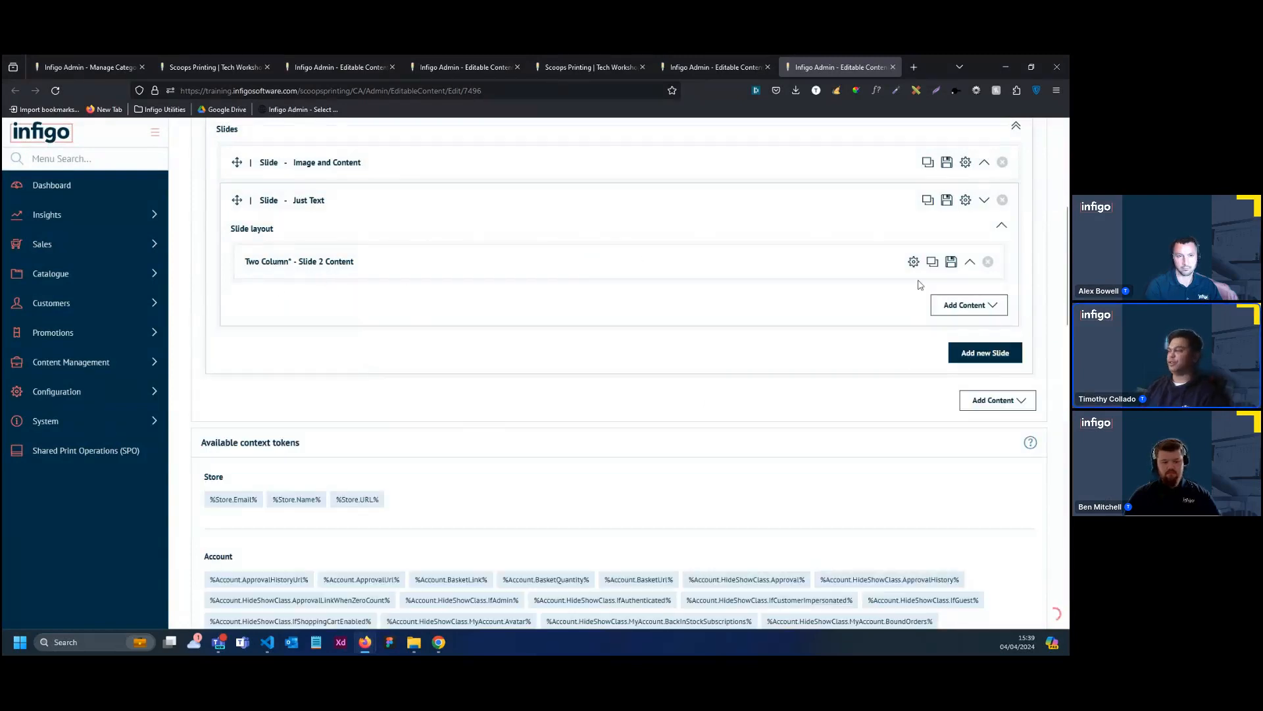
left_click(989, 261)
left_click(643, 401)
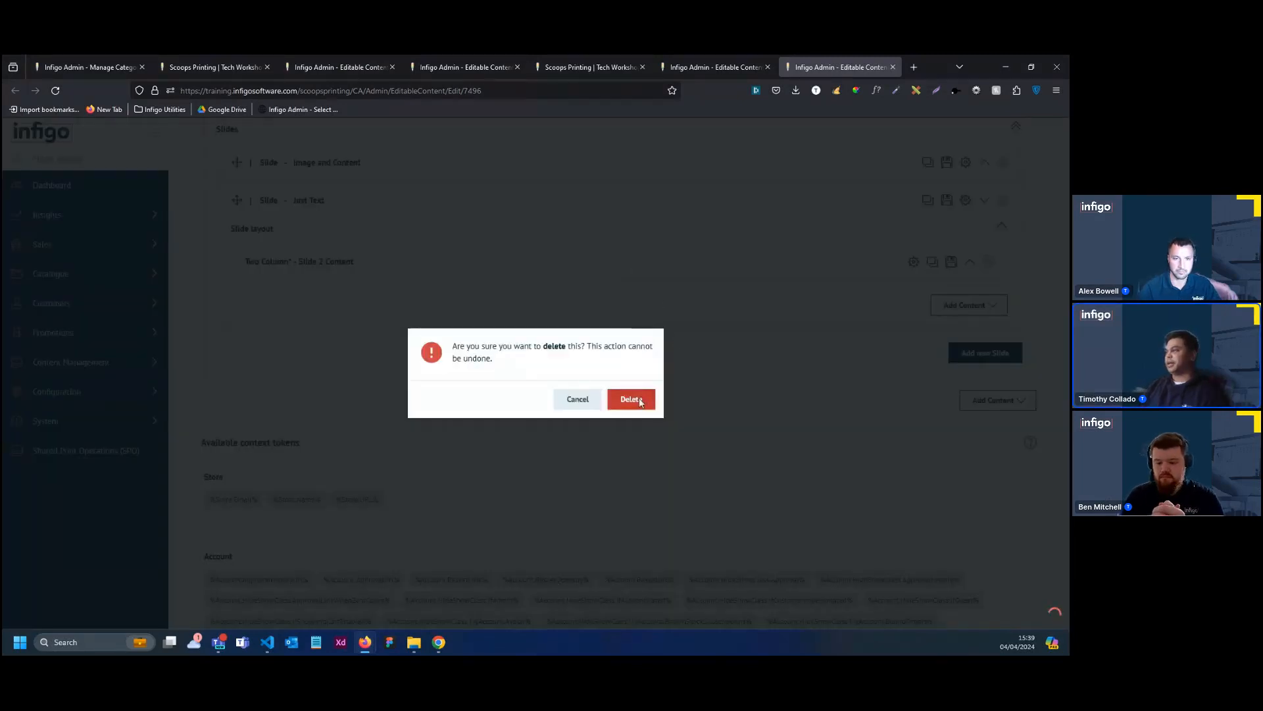
left_click(978, 270)
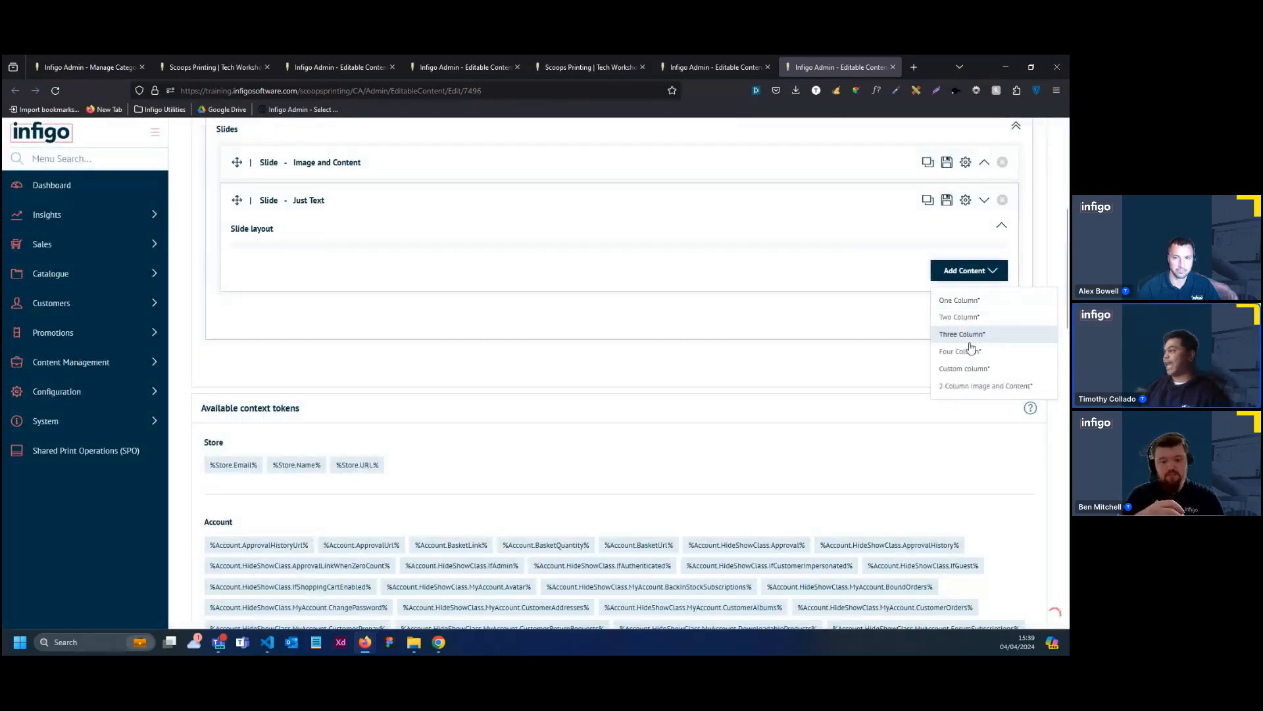
left_click(961, 367)
Configure the custom column with a width of 50%, a tablet width of 50% and a mobile width of 100%
left_click(913, 262)
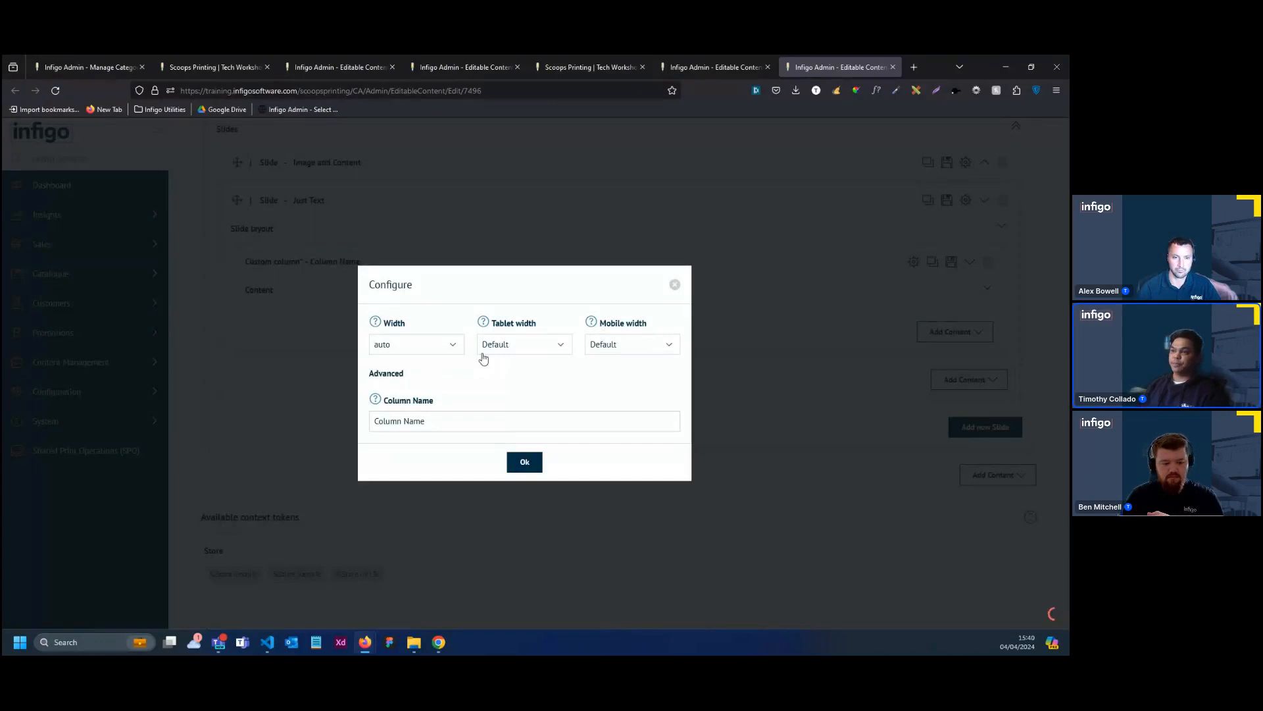
left_click(428, 347)
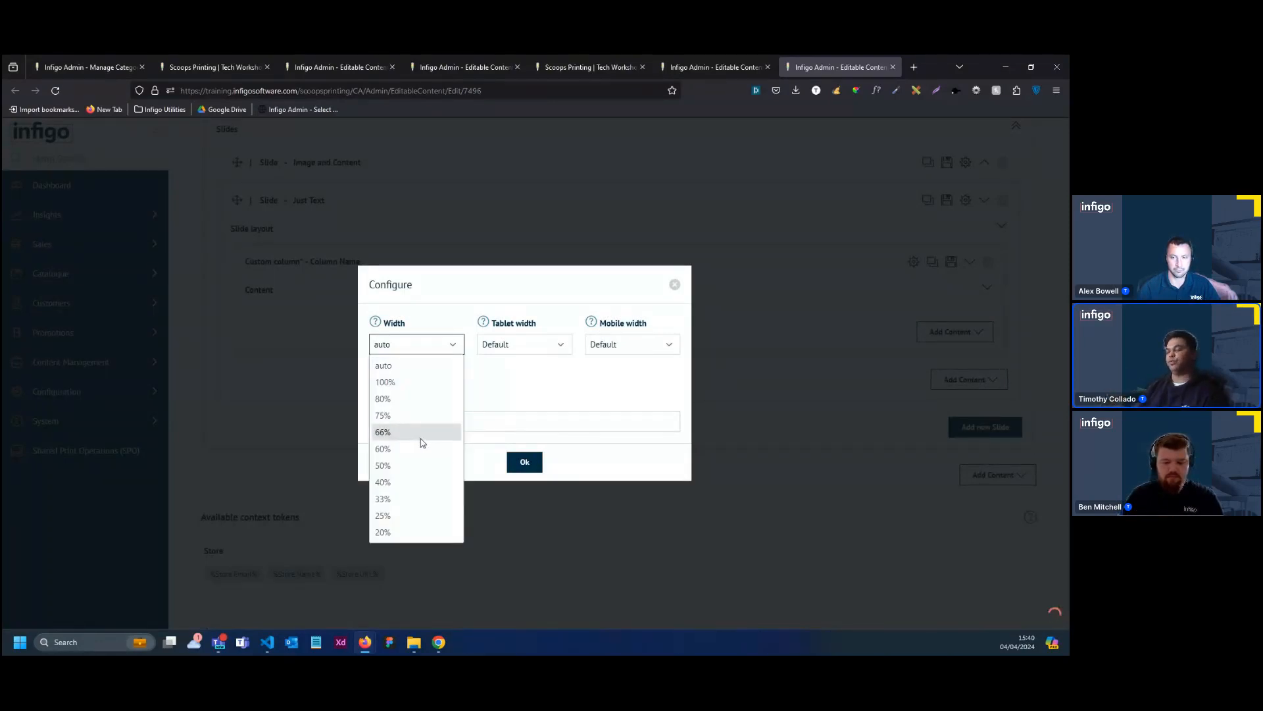
left_click(395, 465)
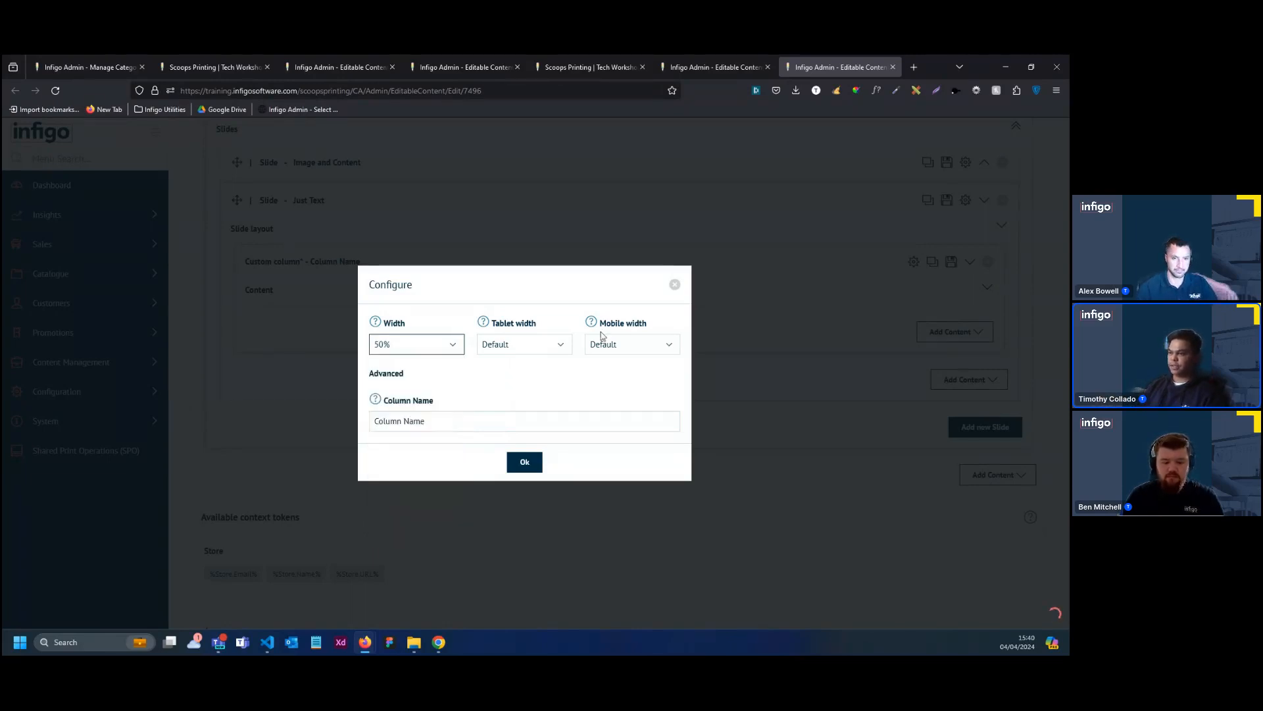
left_click(551, 354)
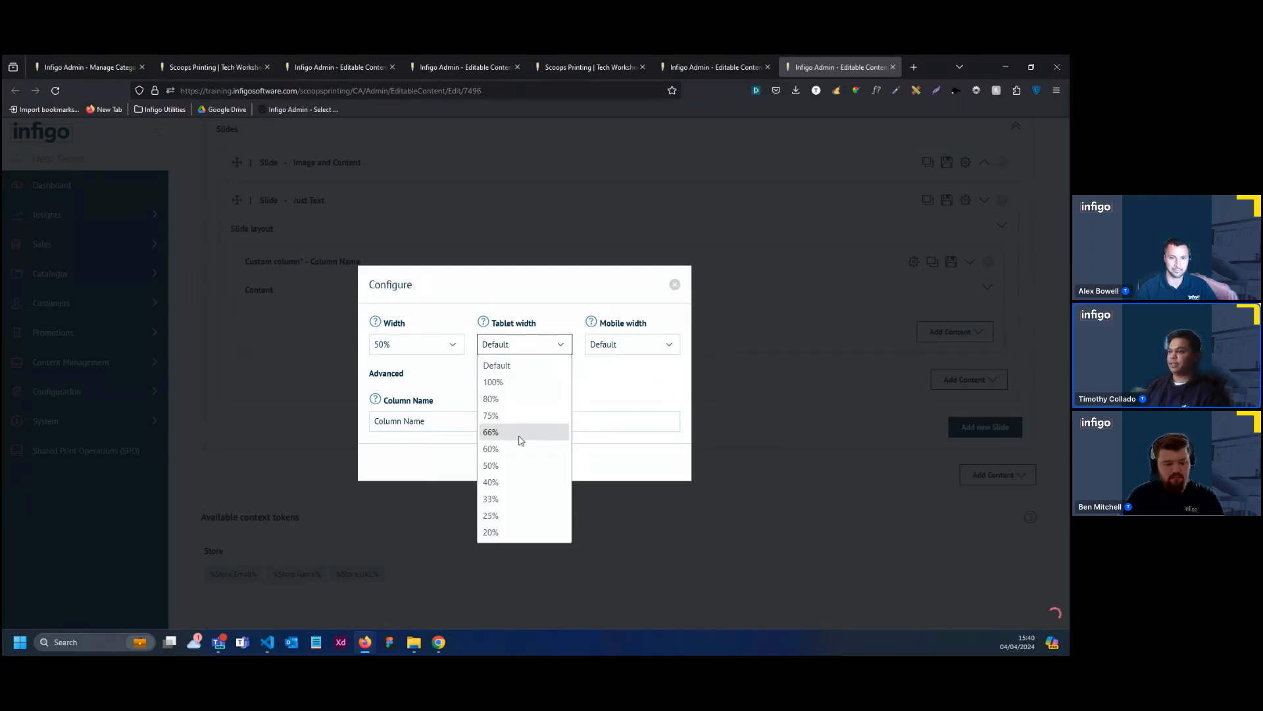
left_click(516, 465)
left_click(620, 347)
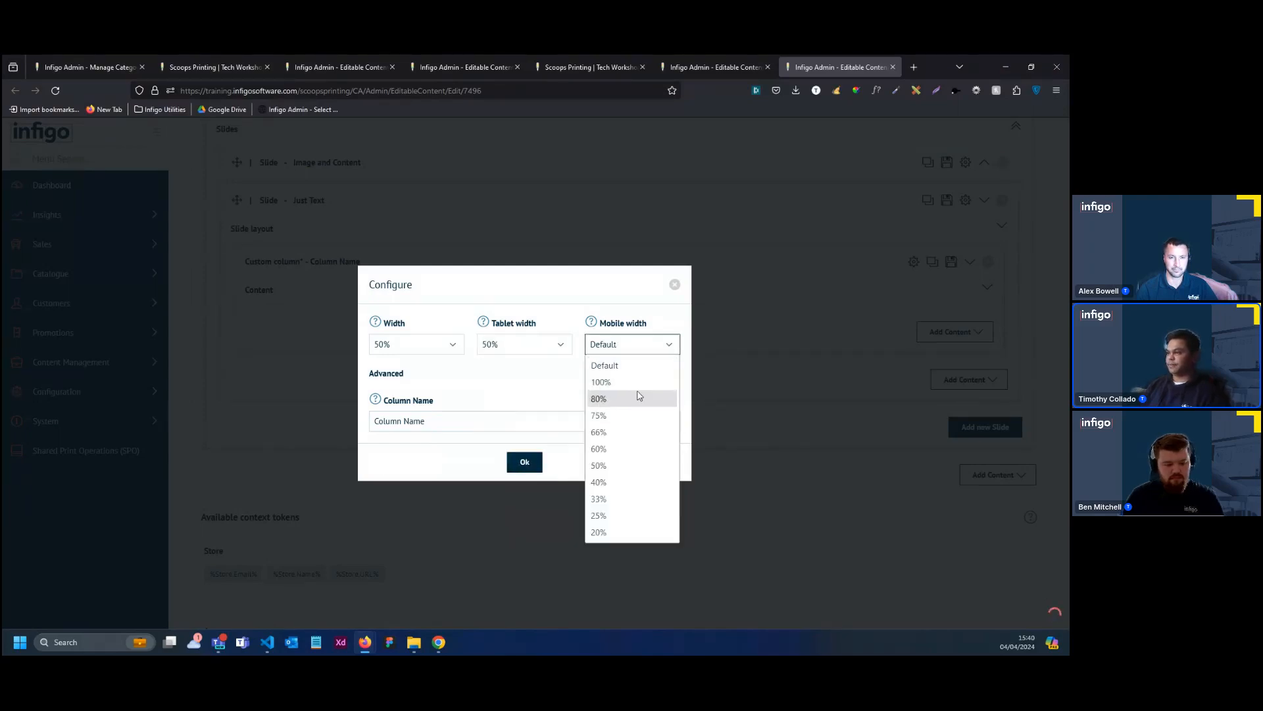
left_click(601, 381)
left_click(524, 461)
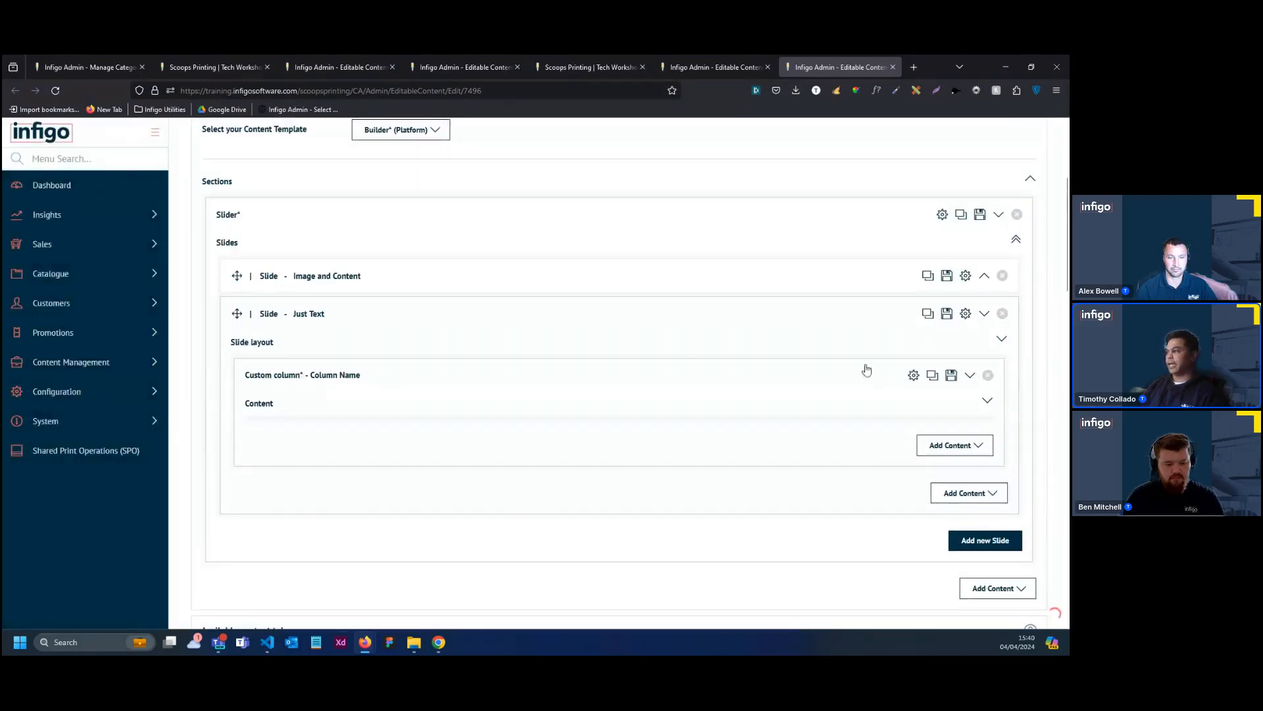
Replace the Just Text slide's background image with Slide2-Background Image from the Homepage Banner-Slider folder
left_click(965, 313)
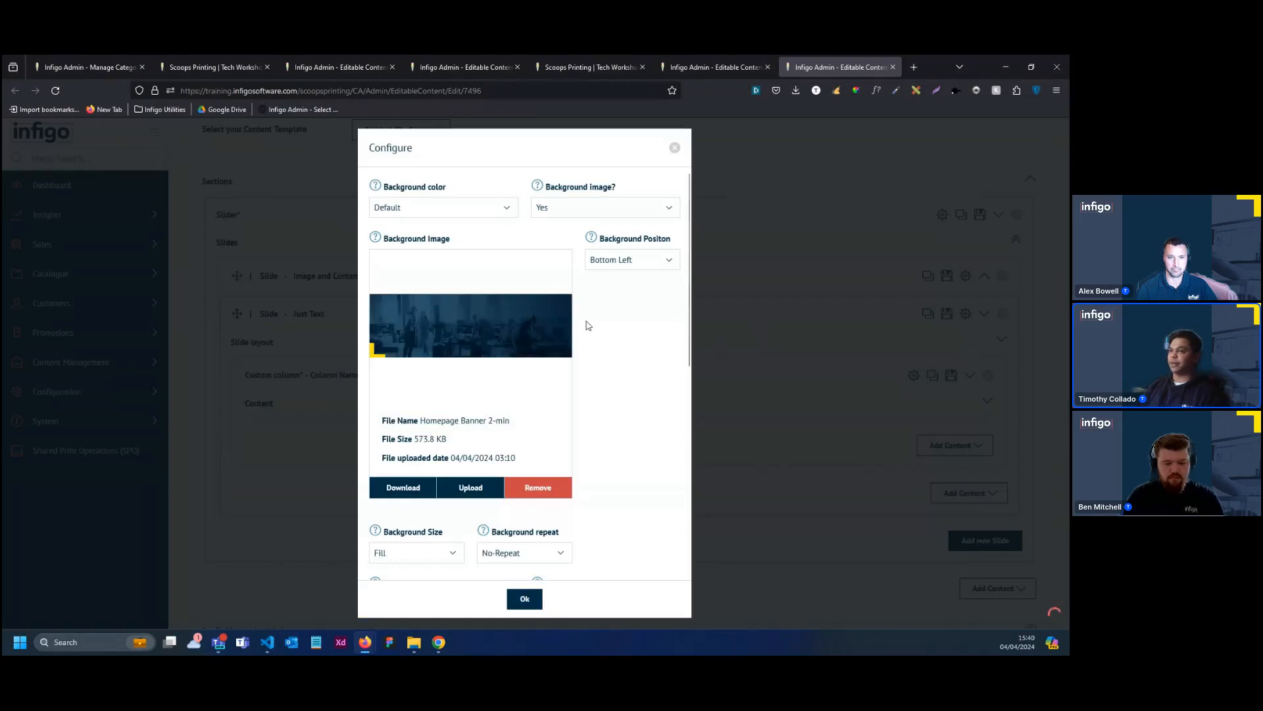
left_click(481, 212)
left_click(482, 215)
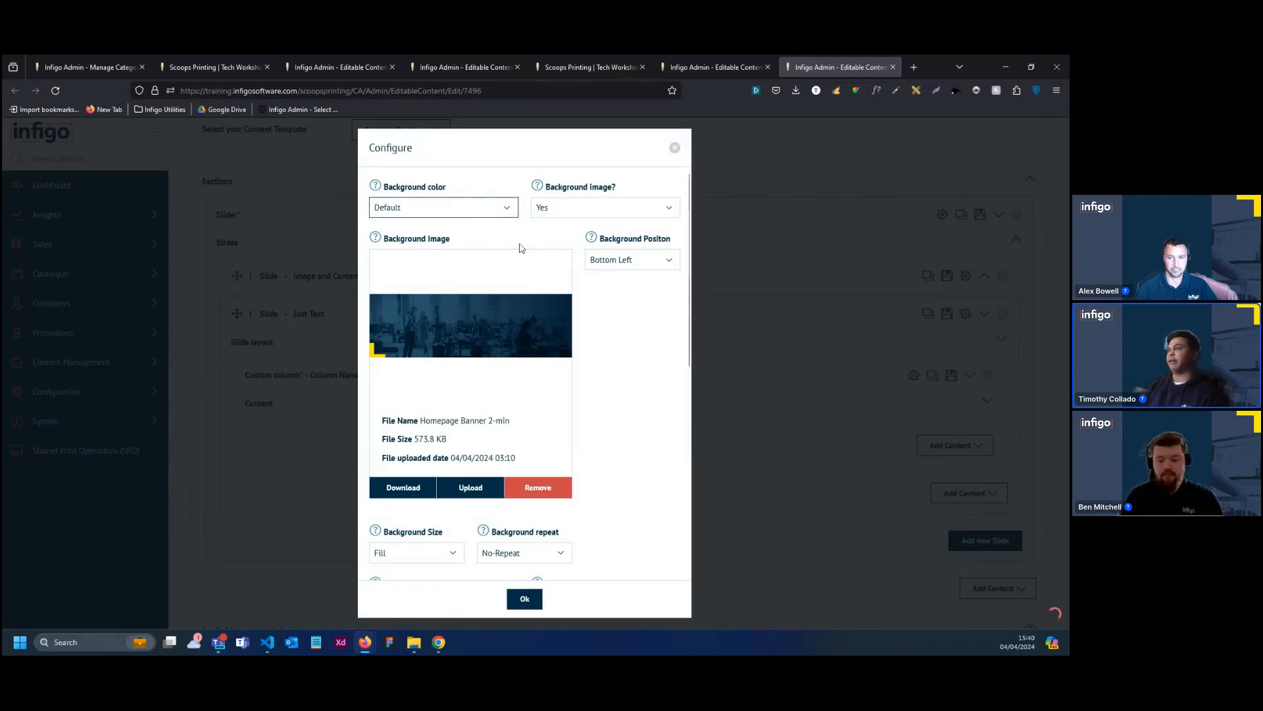
left_click(471, 496)
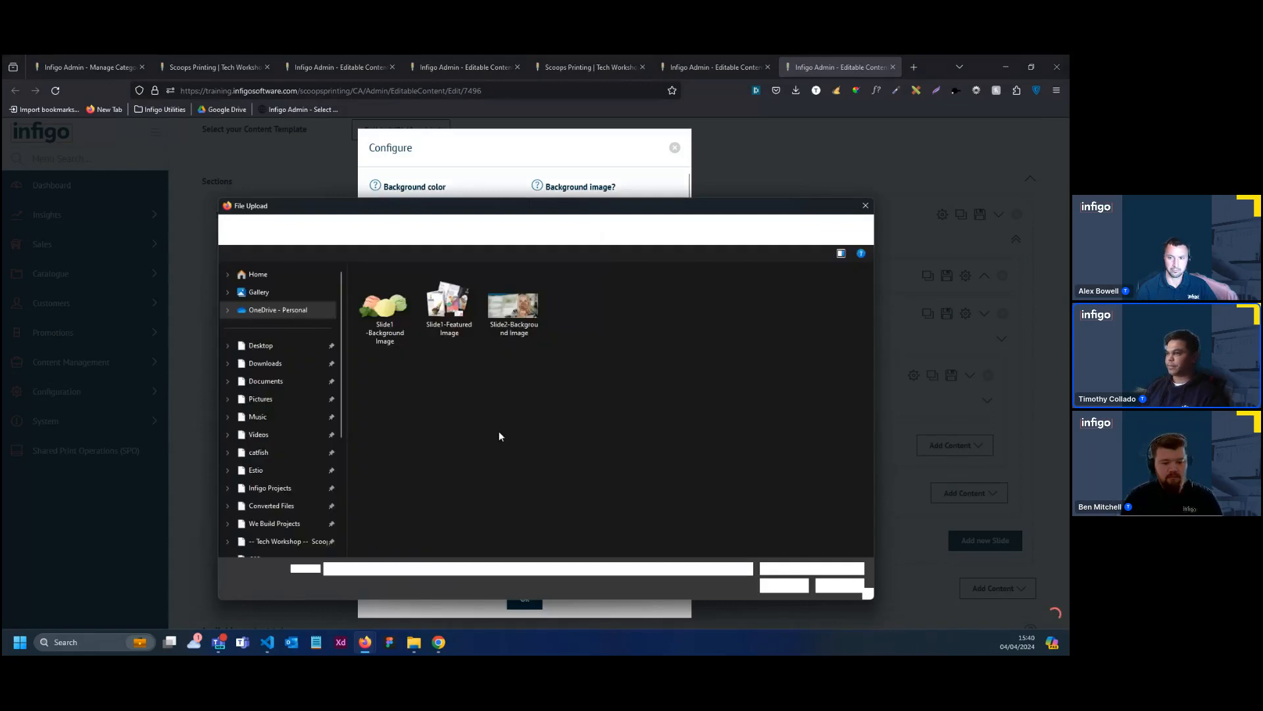
double_click(515, 334)
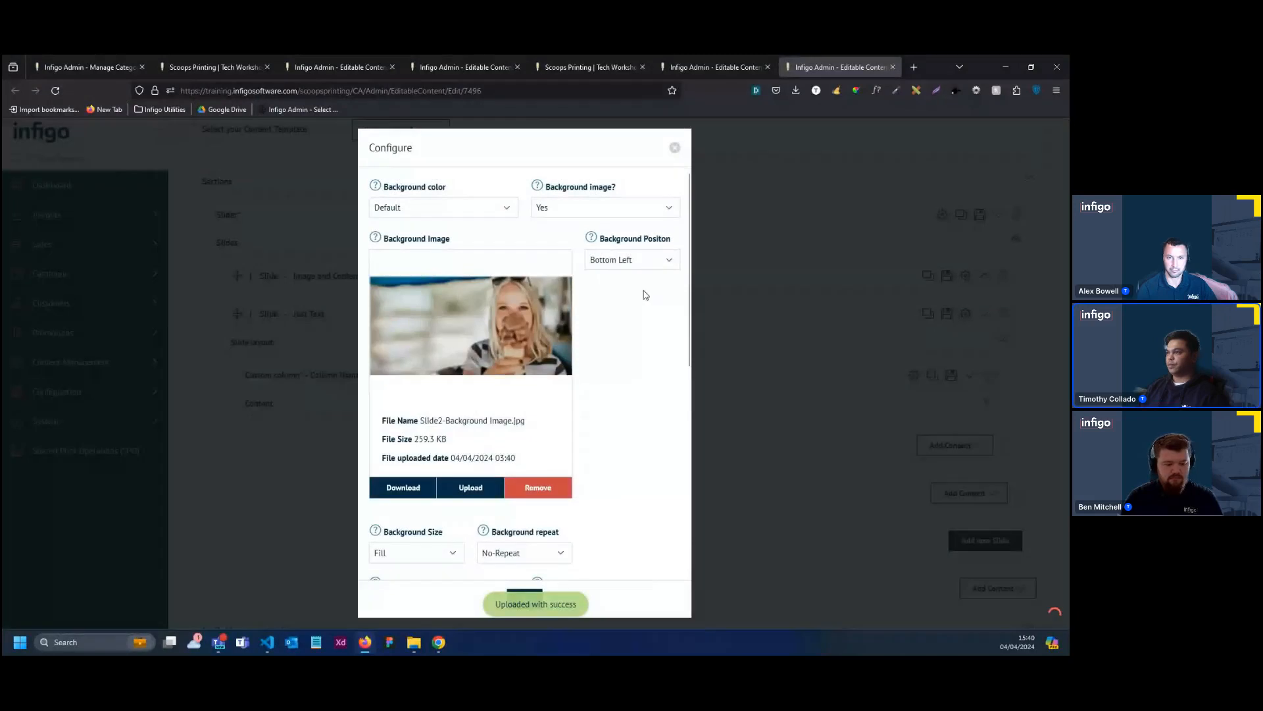
Set the Just Text slide's background position to Right and its horizontal alignment to Left
left_click(632, 260)
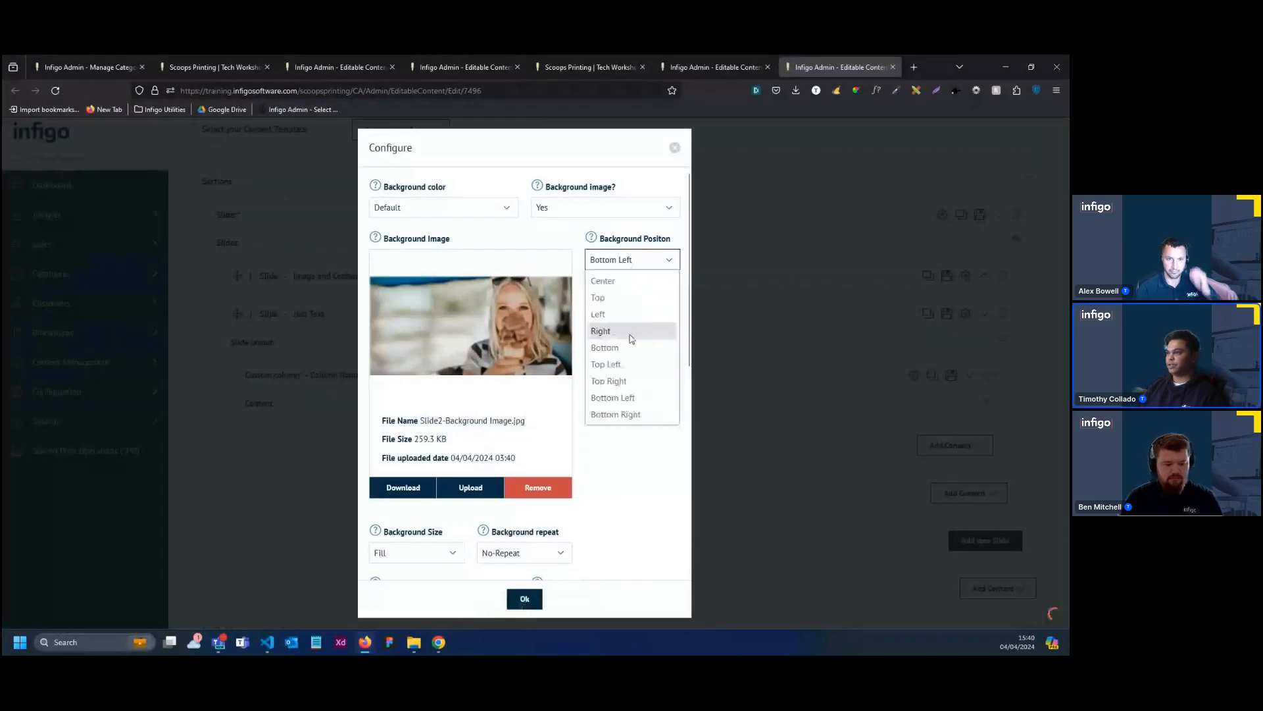
left_click(631, 332)
scroll(525, 417, "down", 6)
scroll(524, 421, "up", 2)
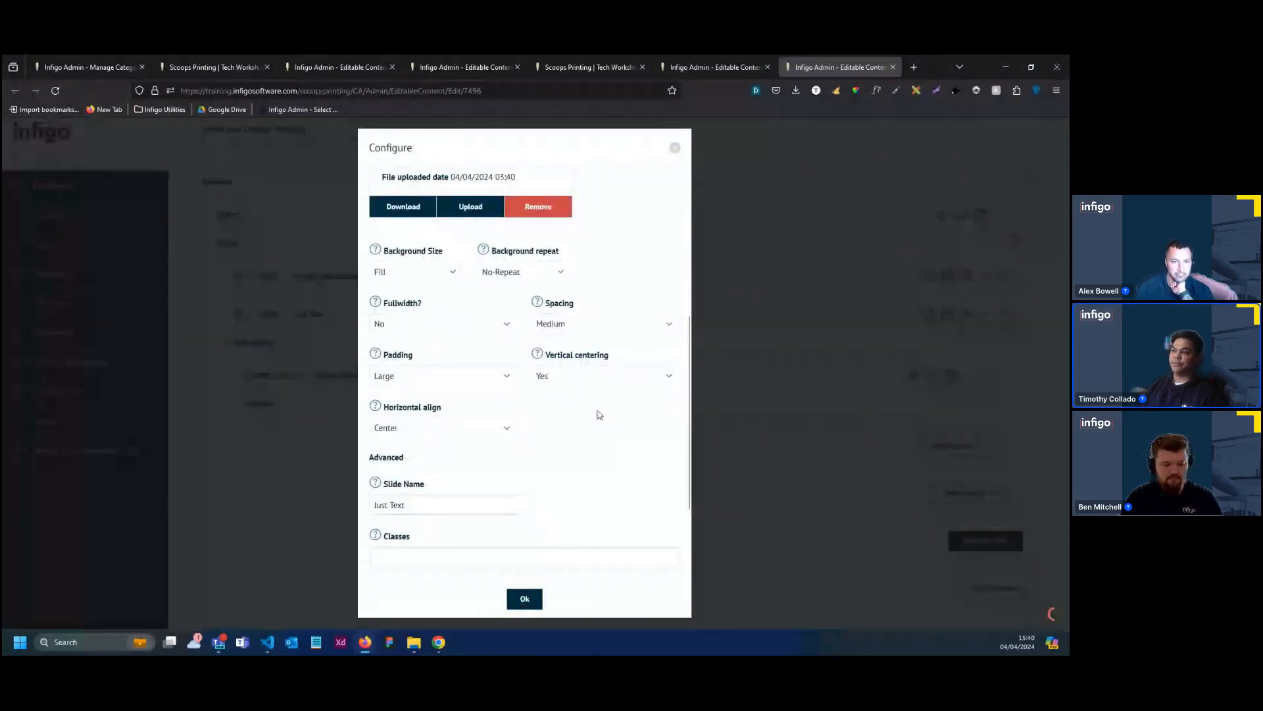
left_click(464, 429)
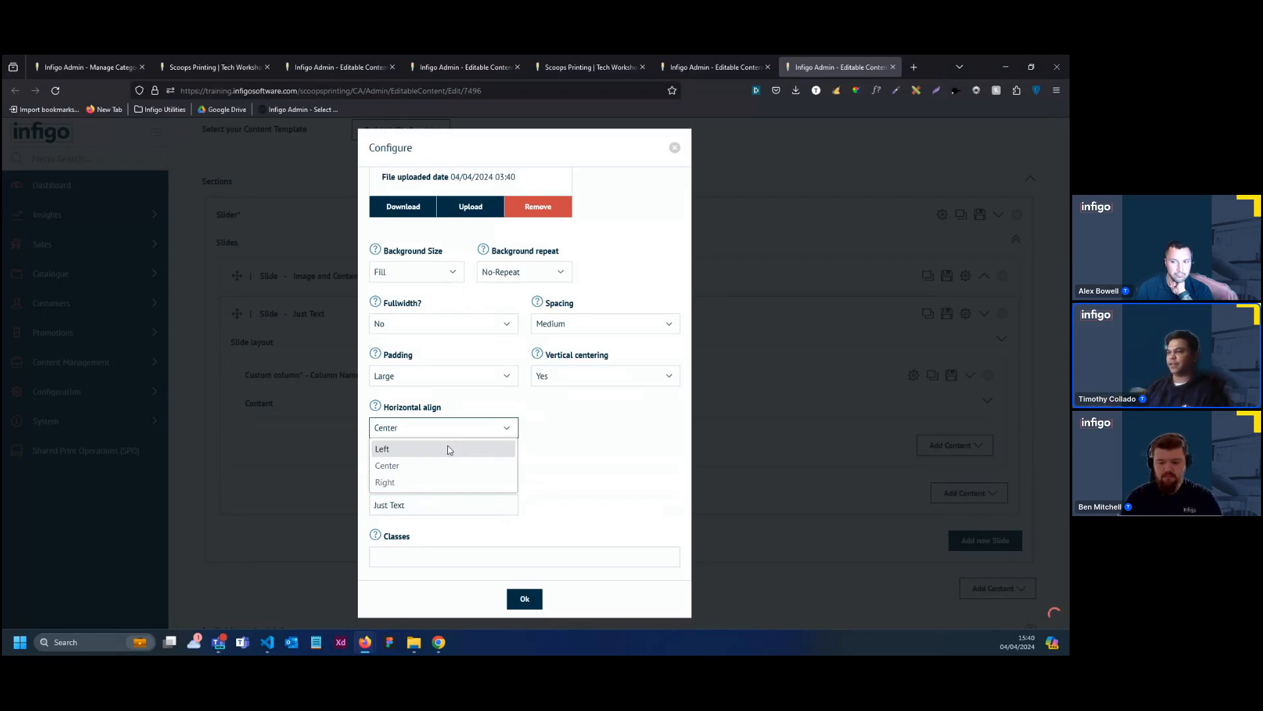
left_click(450, 449)
left_click(525, 598)
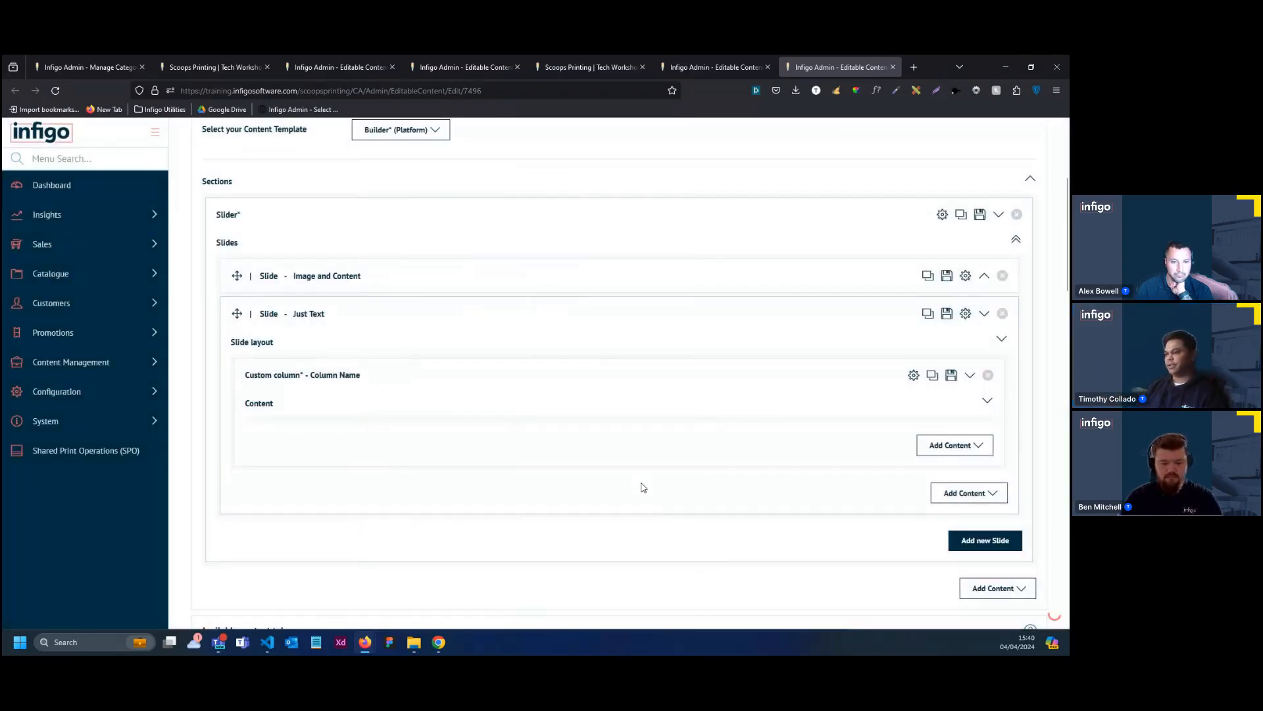
Add a Title to the Just Text slide's custom column, and configure its size as Large and its text colour
left_click(955, 446)
scroll(790, 454, "down", 1)
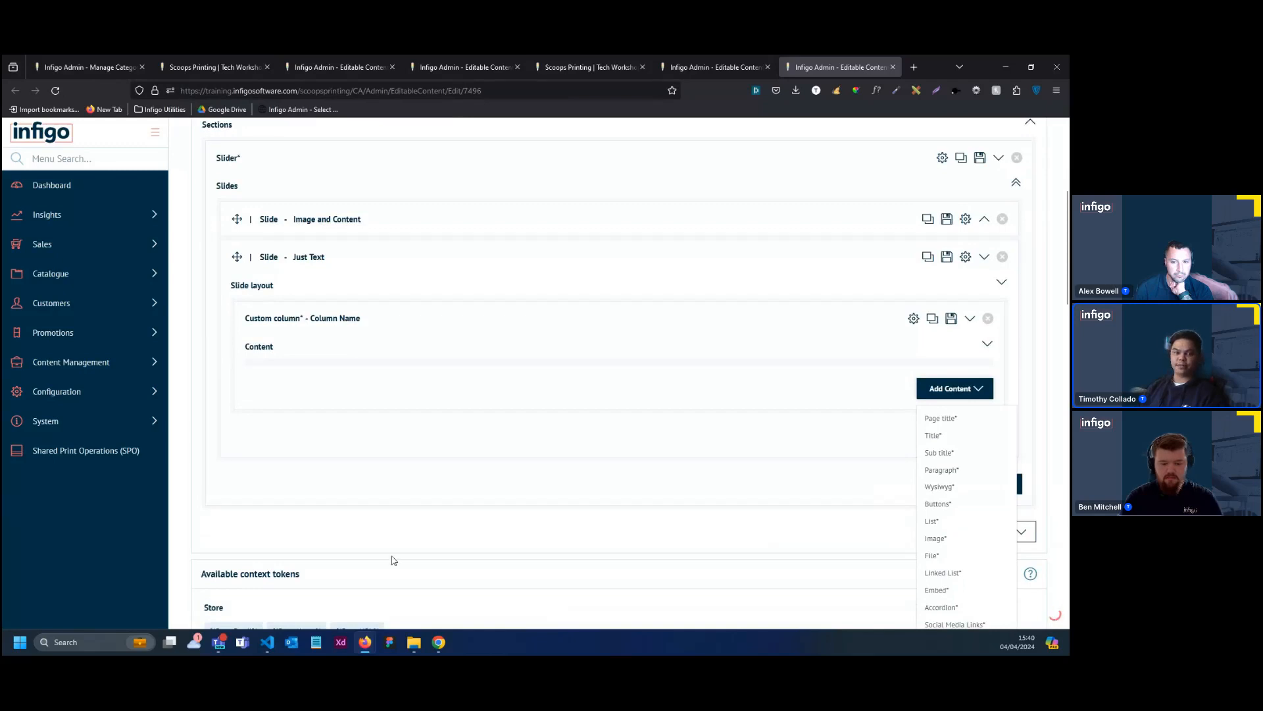
left_click(950, 436)
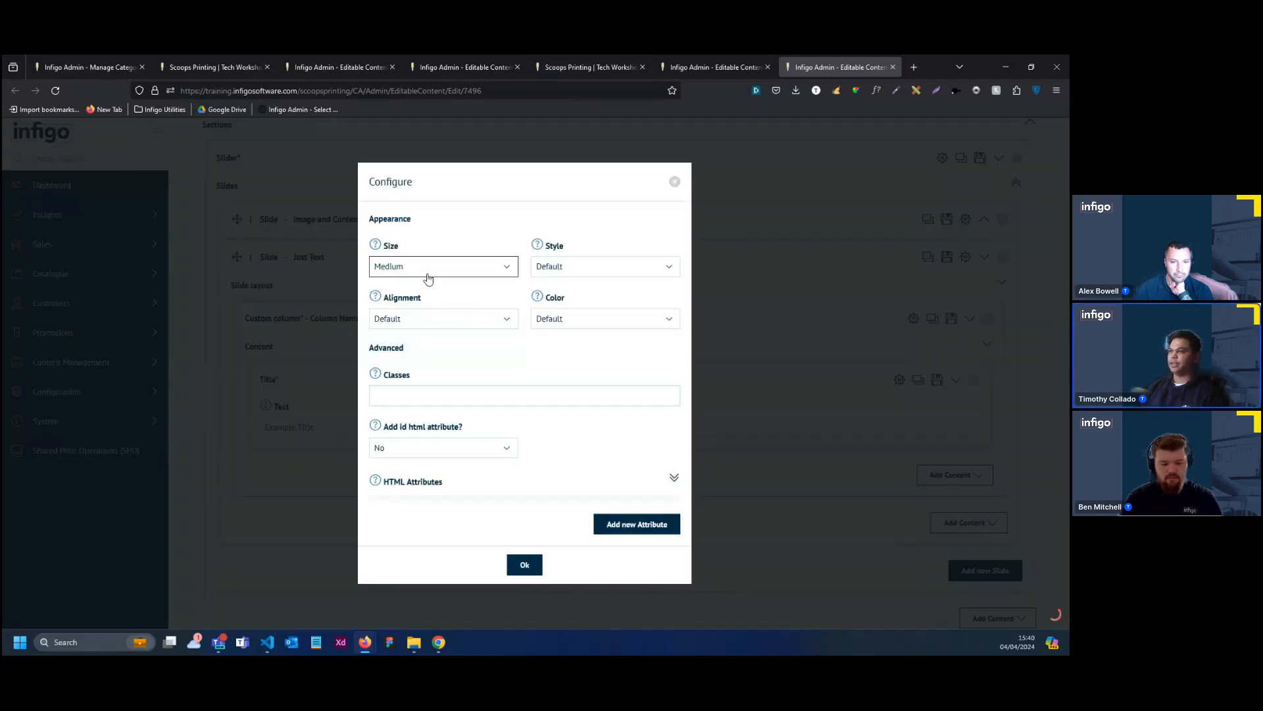
left_click(425, 272)
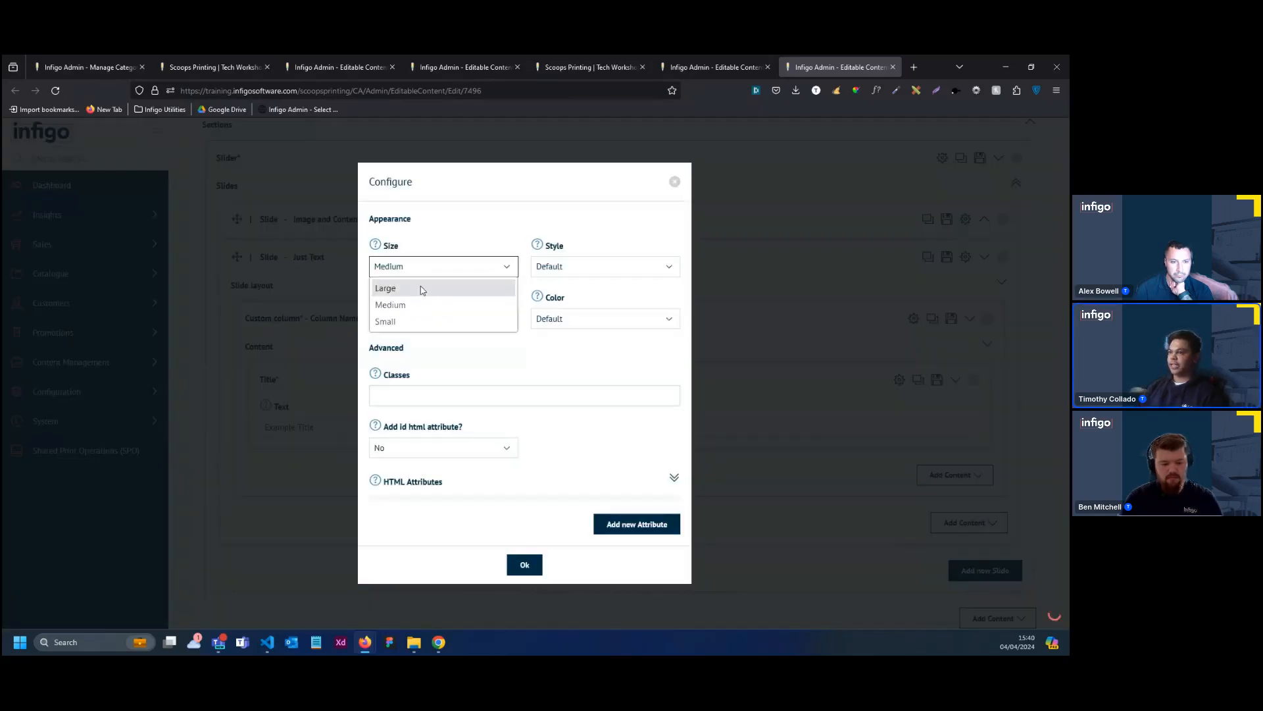
left_click(625, 378)
left_click(523, 564)
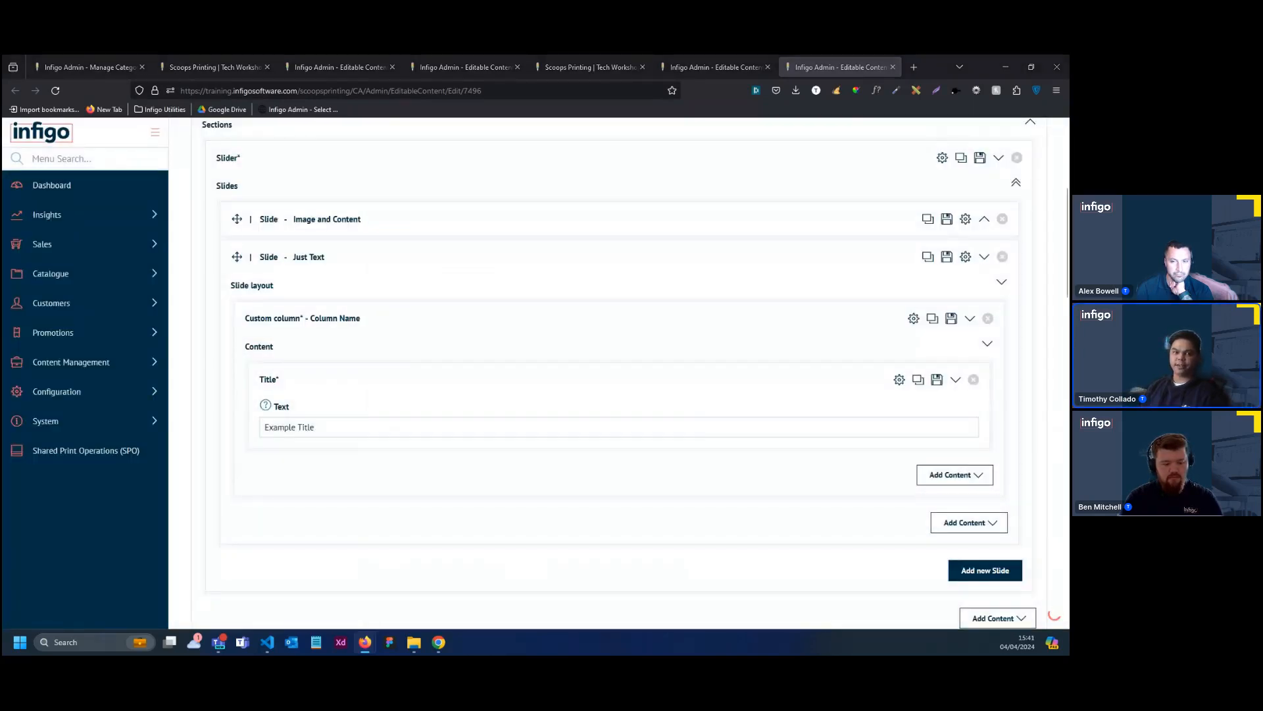
Replace the example title text with "Print and Packaging Portal!"
left_click(266, 432)
key("ctrl+a")
type("Print and Packaging Portal!")
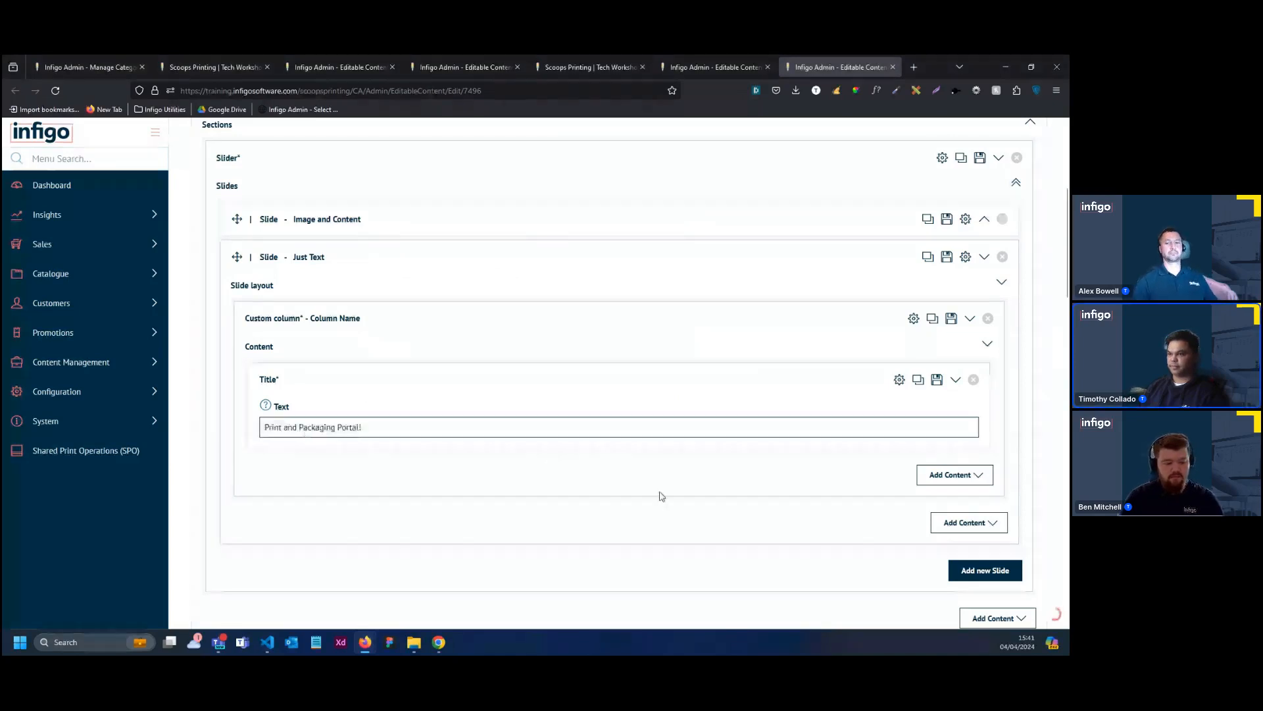
Add a Sub title below the title with the text "Print and Packaging needs under one roof, sustainable and easy!"
left_click(965, 480)
scroll(950, 490, "down", 1)
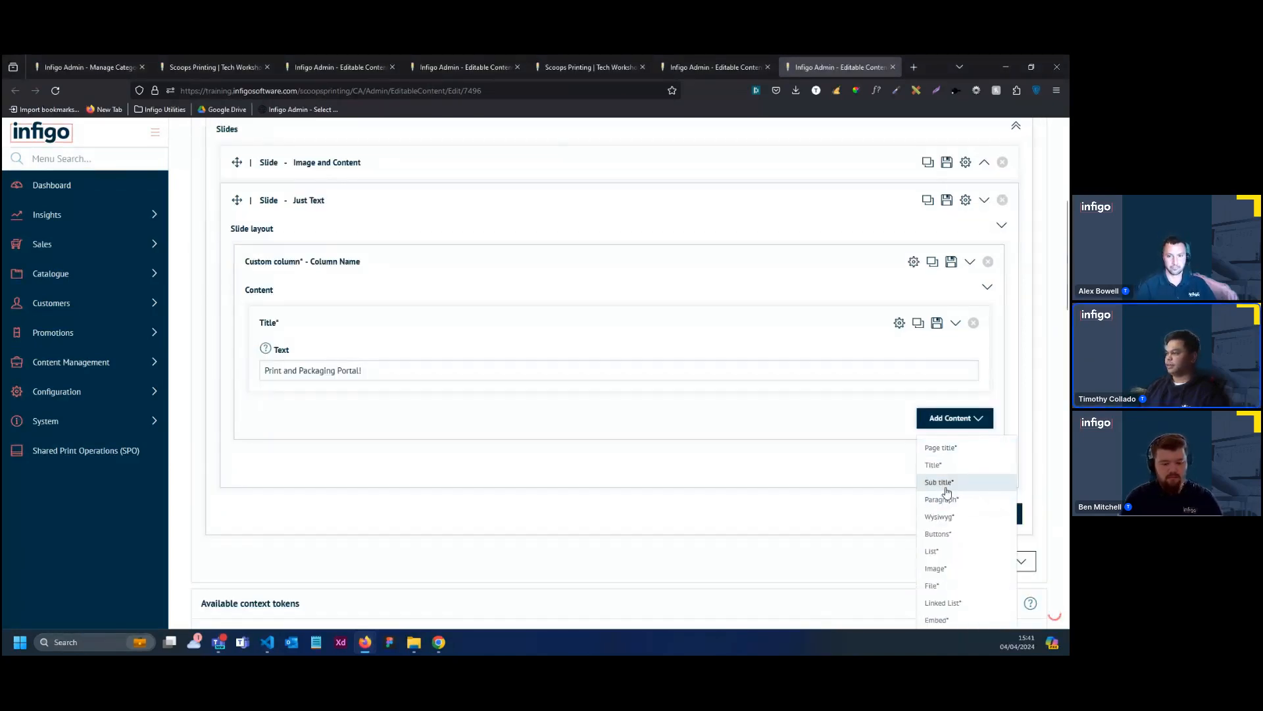
left_click(946, 487)
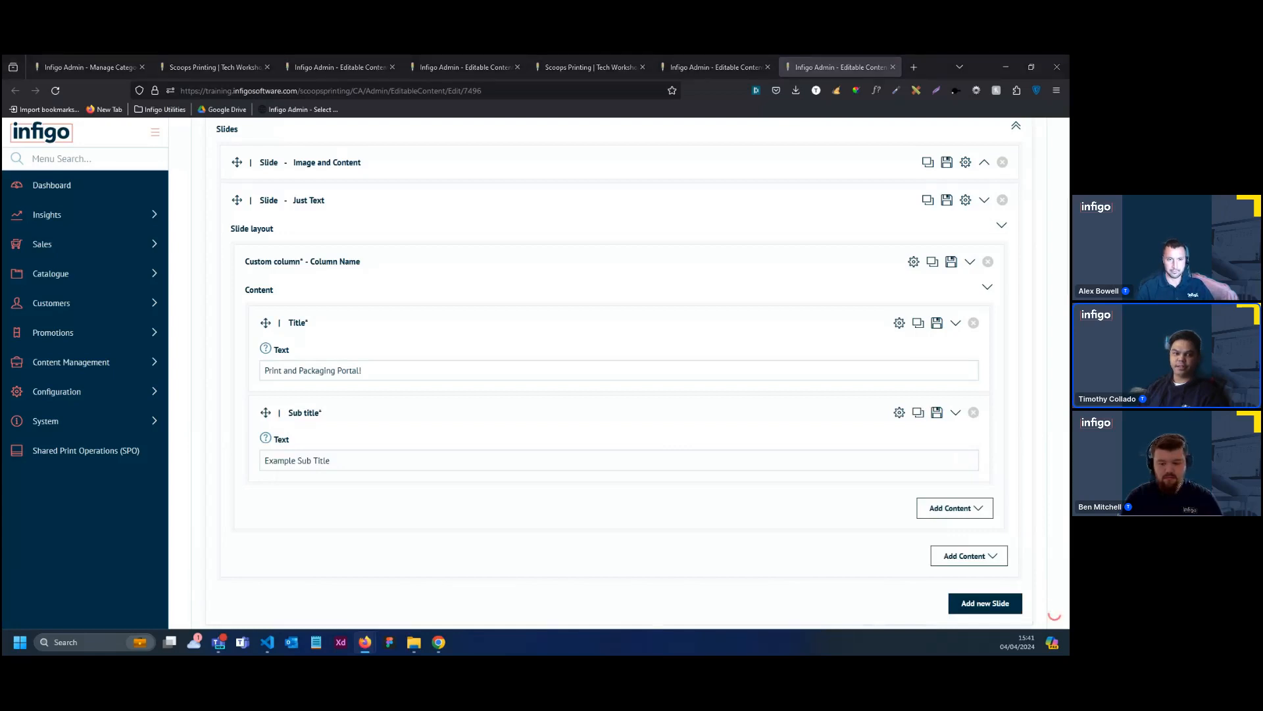
triple_click(334, 461)
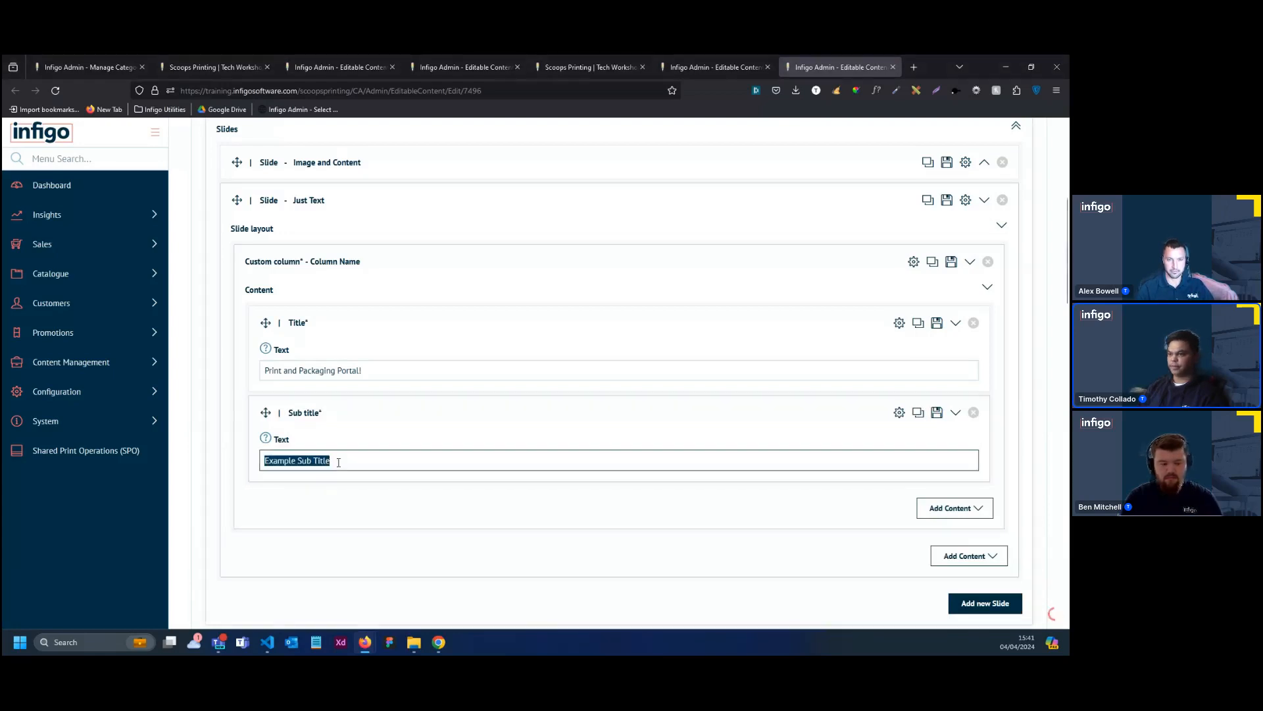
type("Print and Packaging needs under one roof, sustainable and easy!")
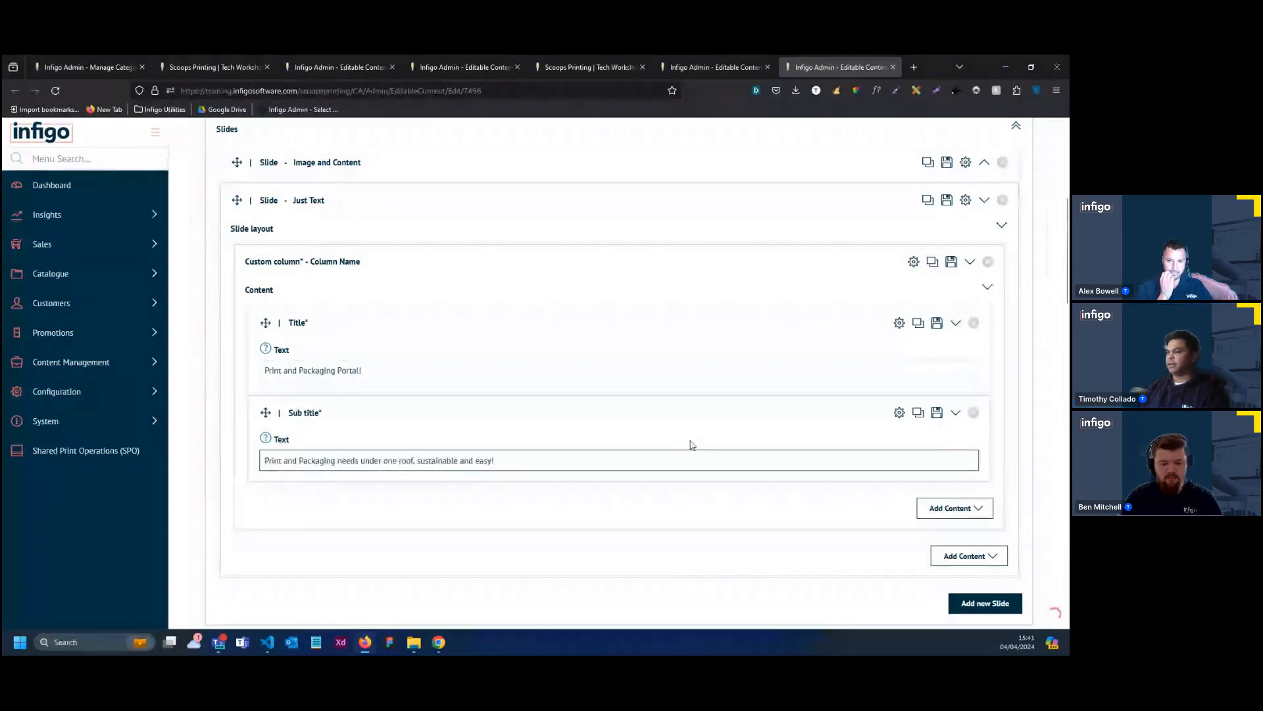
Collapse the Just Text slide's layout and save the Homepage Banner, staying in its editor
scroll(731, 397, "up", 1)
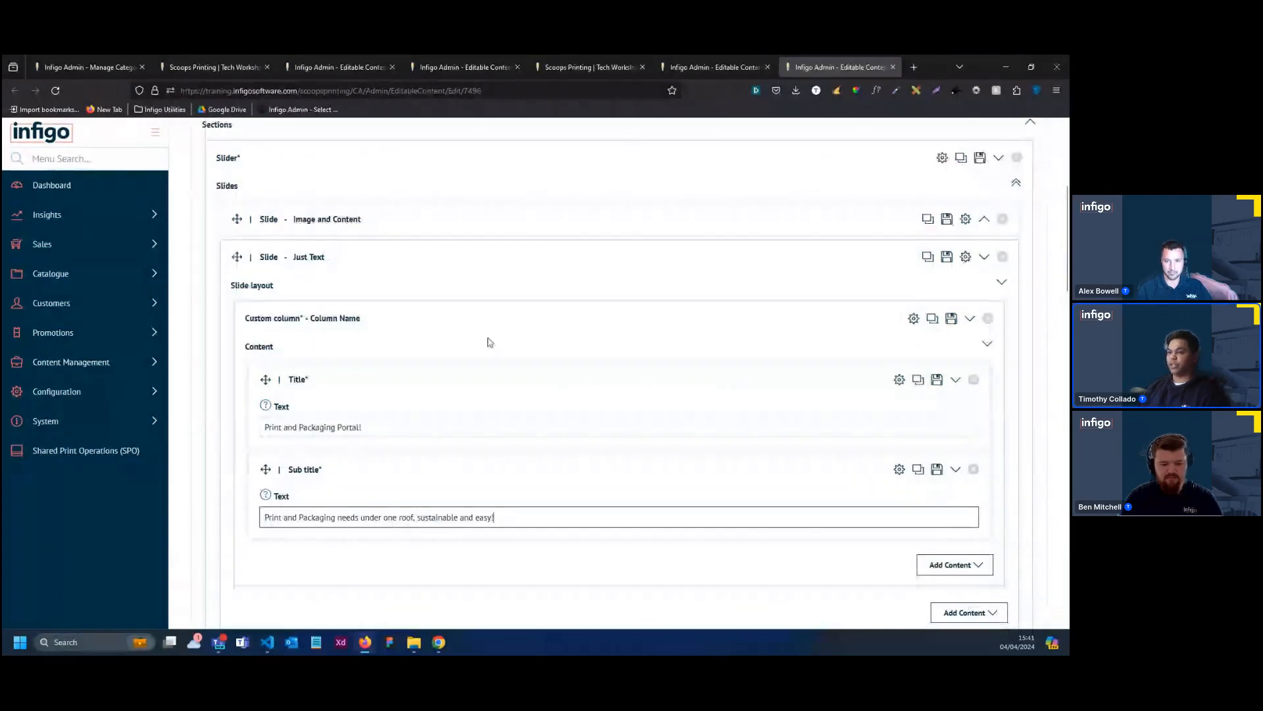
left_click(691, 285)
scroll(691, 285, "up", 5)
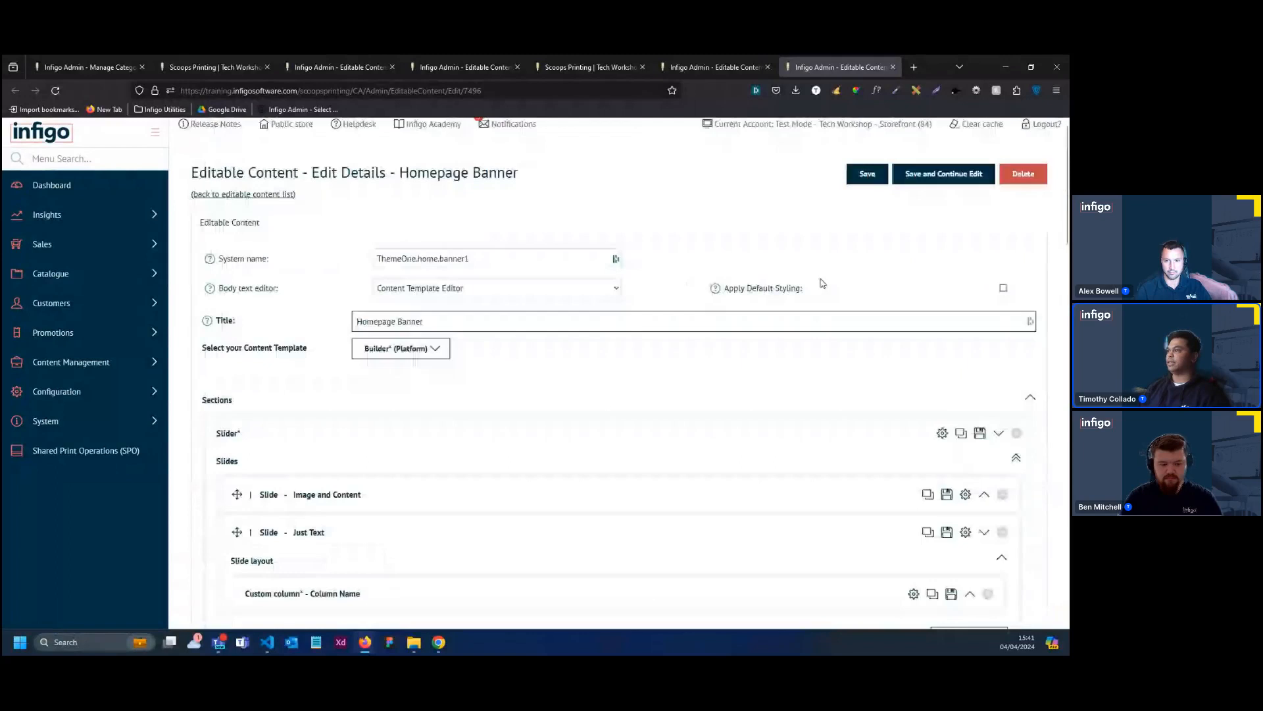
left_click(943, 190)
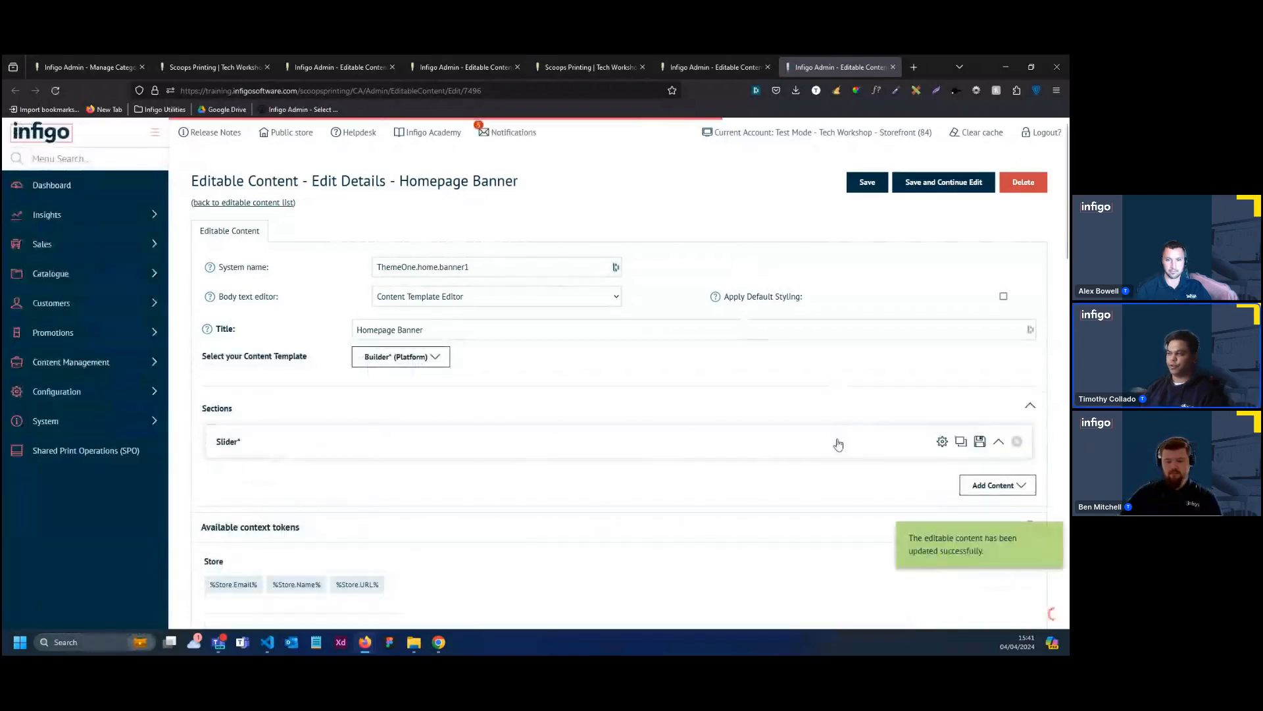
Check the colour setting of the Sub title in the Image and Content slide's Banner Slide 1 Content
left_click(796, 448)
scroll(702, 421, "down", 2)
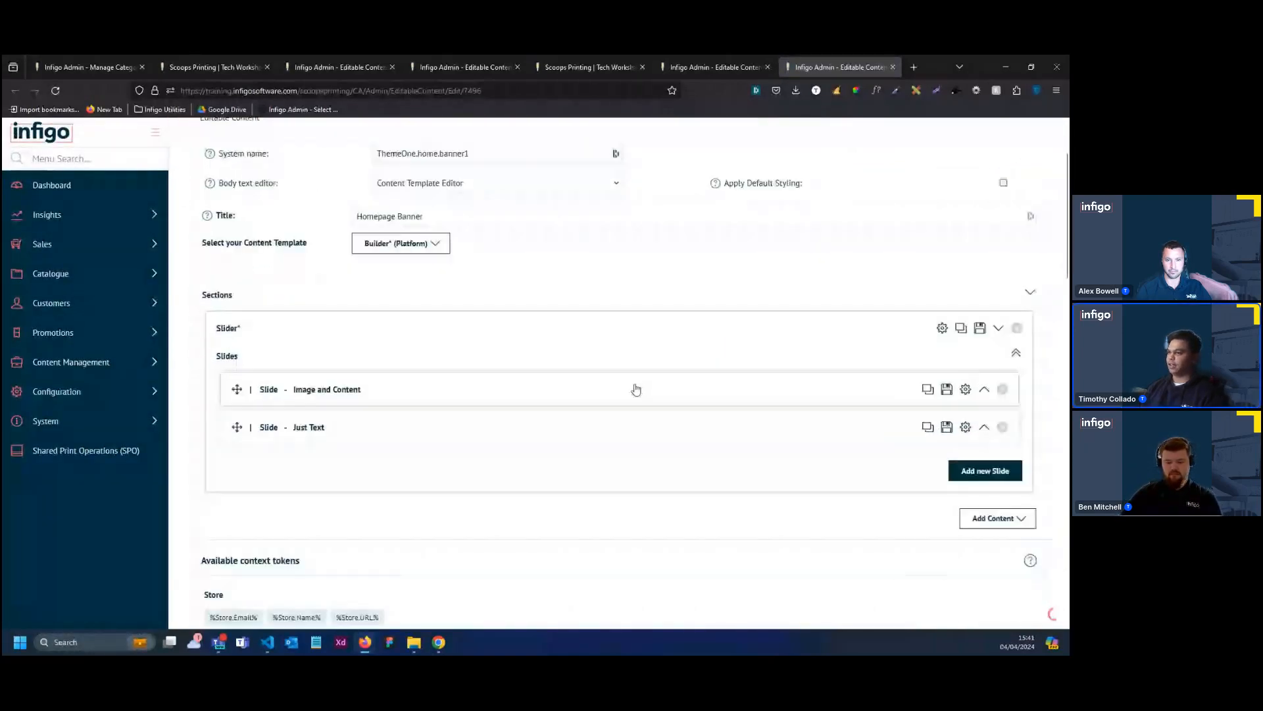
left_click(638, 389)
scroll(724, 402, "down", 1)
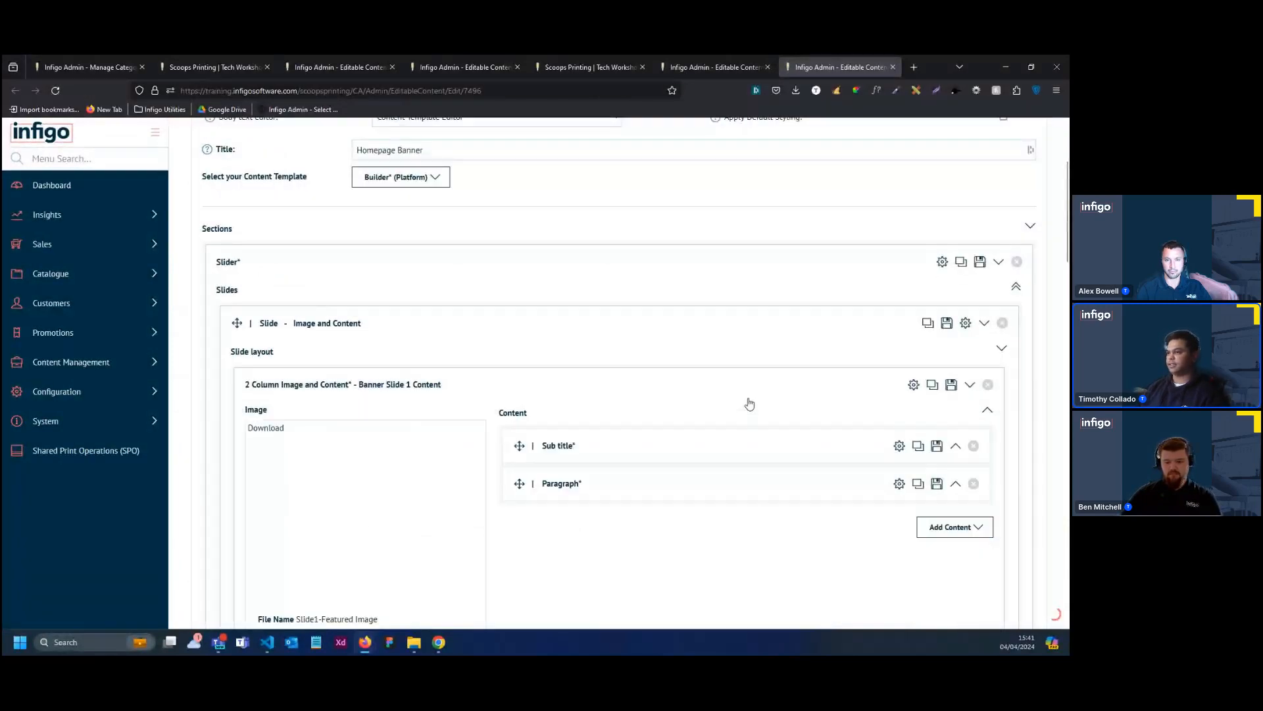
scroll(822, 421, "down", 1)
left_click(897, 438)
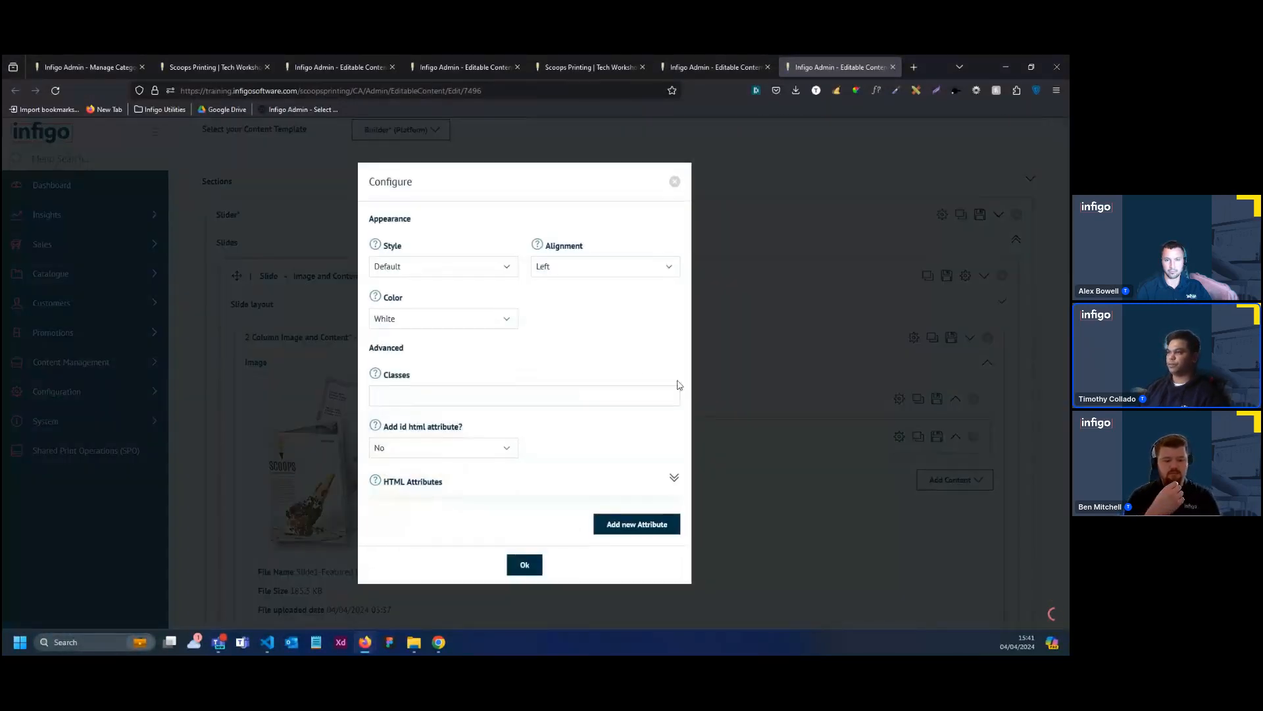
left_click(432, 327)
left_click(426, 338)
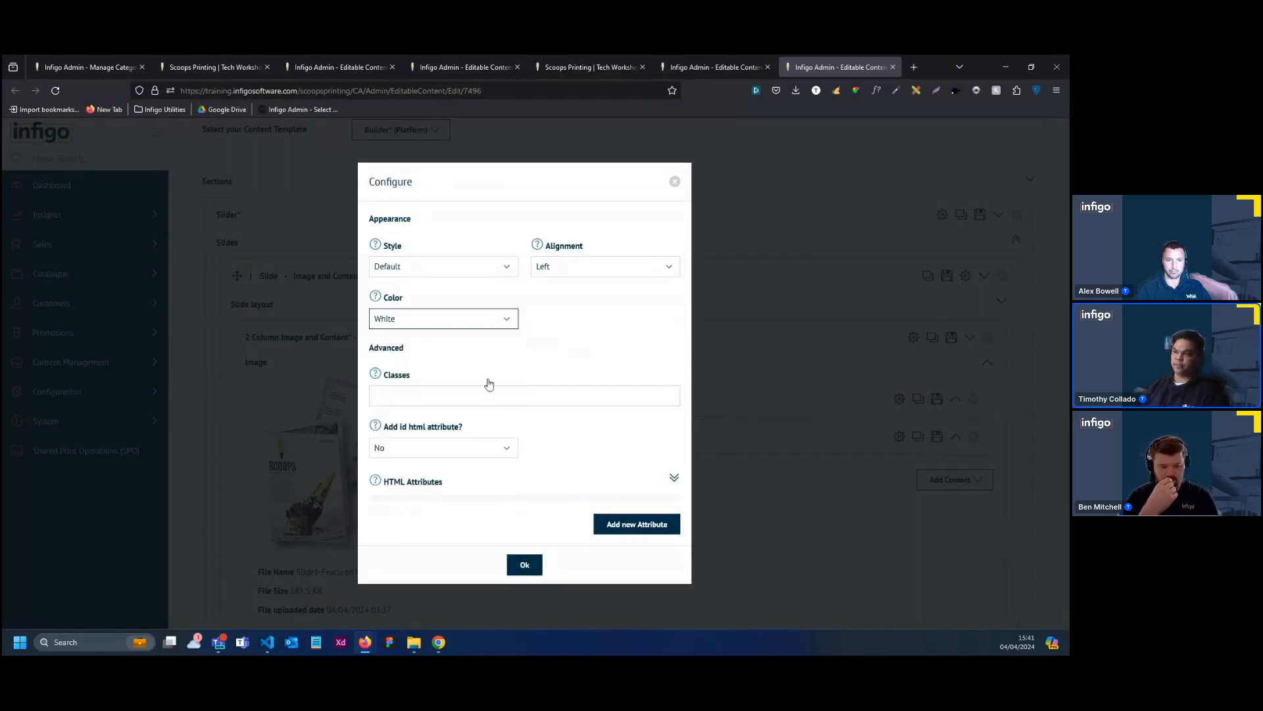
left_click(526, 565)
Save the Homepage Banner while staying in its editor, and clear the storefront cache
scroll(836, 327, "up", 5)
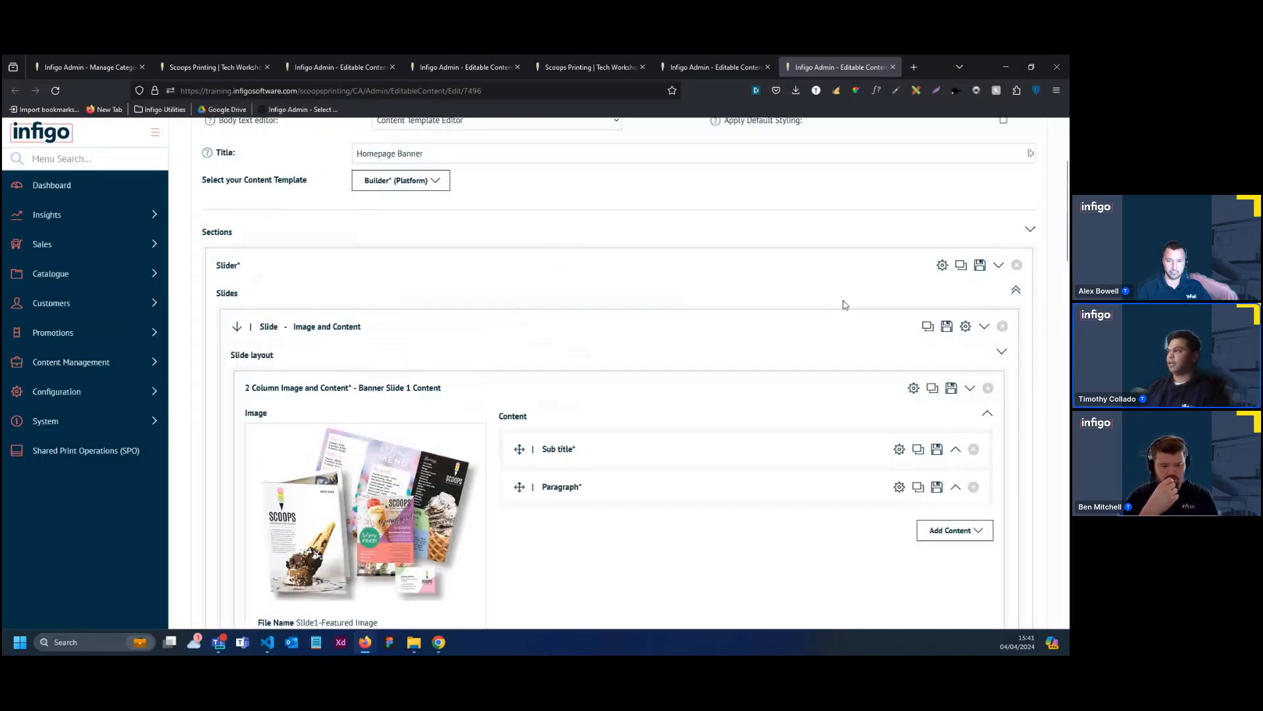
left_click(923, 188)
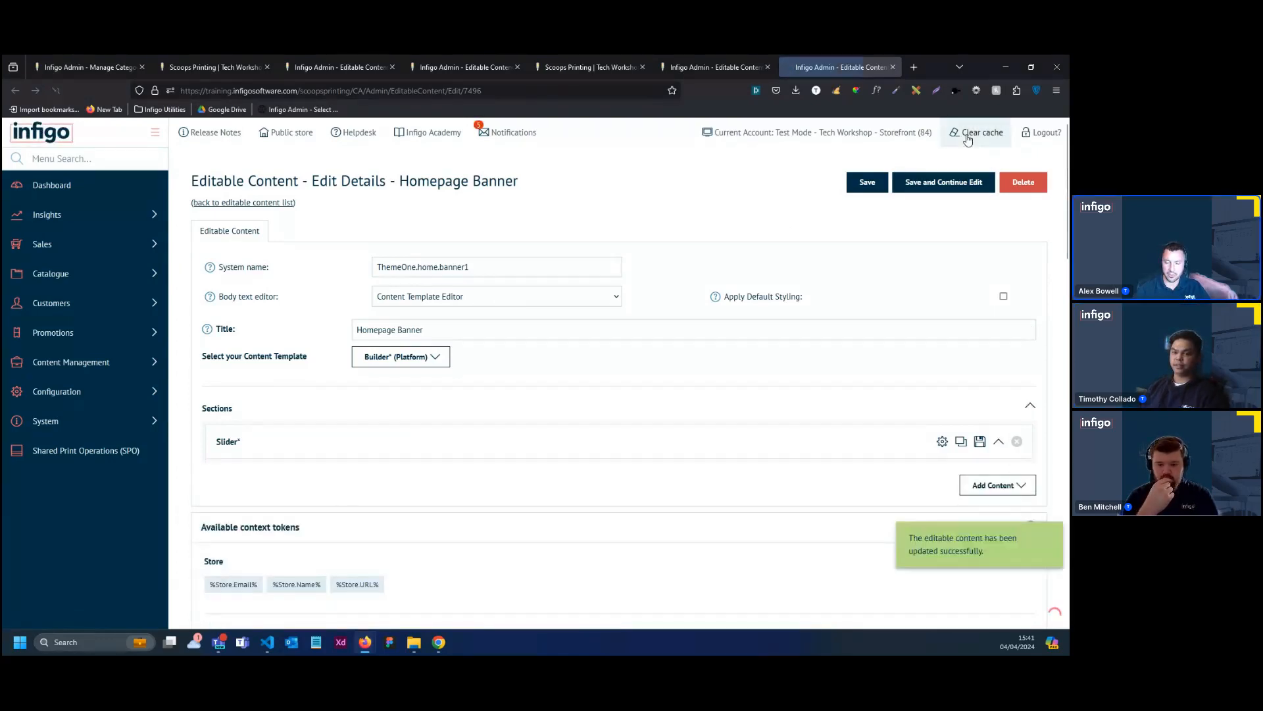
left_click(968, 139)
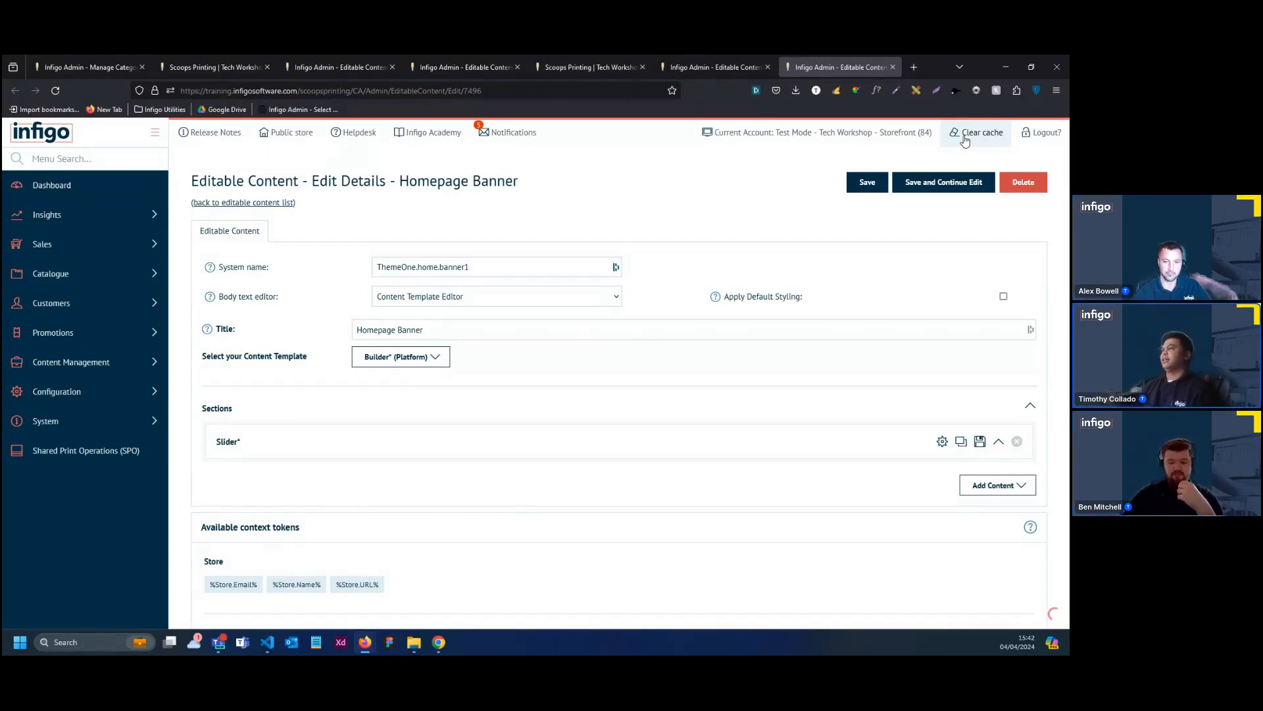
Open the public store to check the homepage banner slides, and return to the Homepage Banner editor
left_click(702, 66)
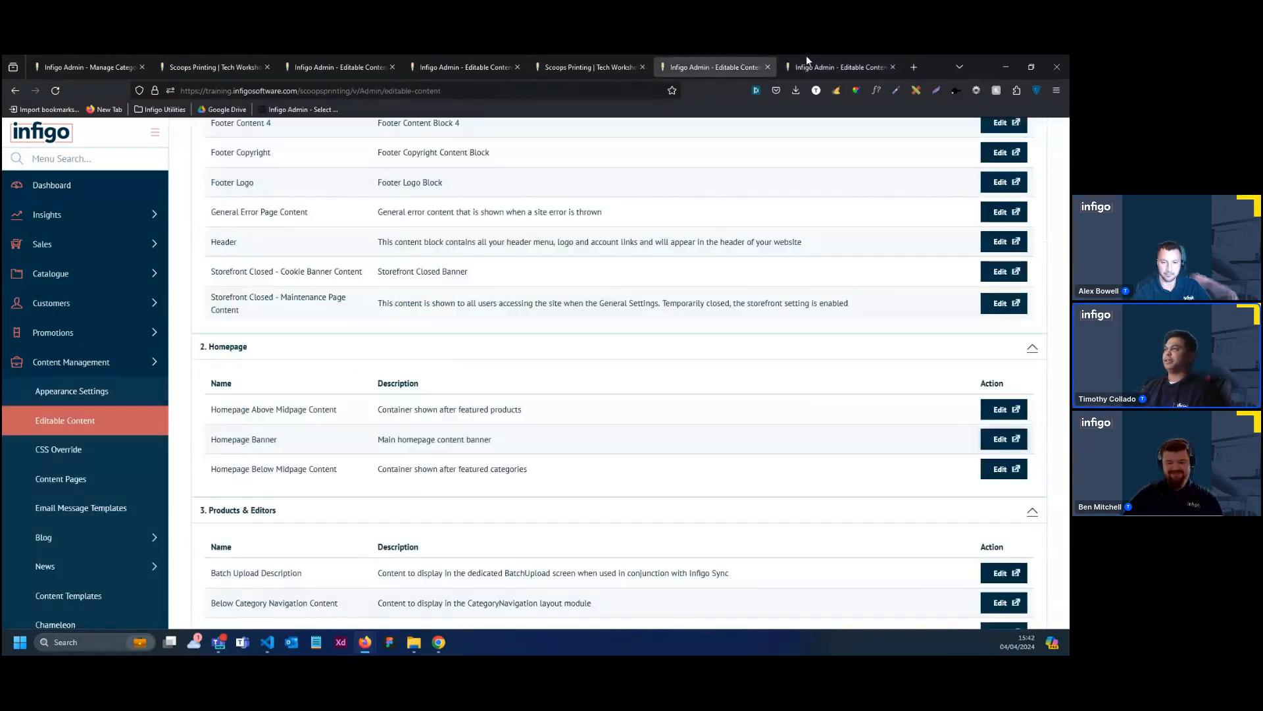
left_click(866, 59)
left_click(277, 137)
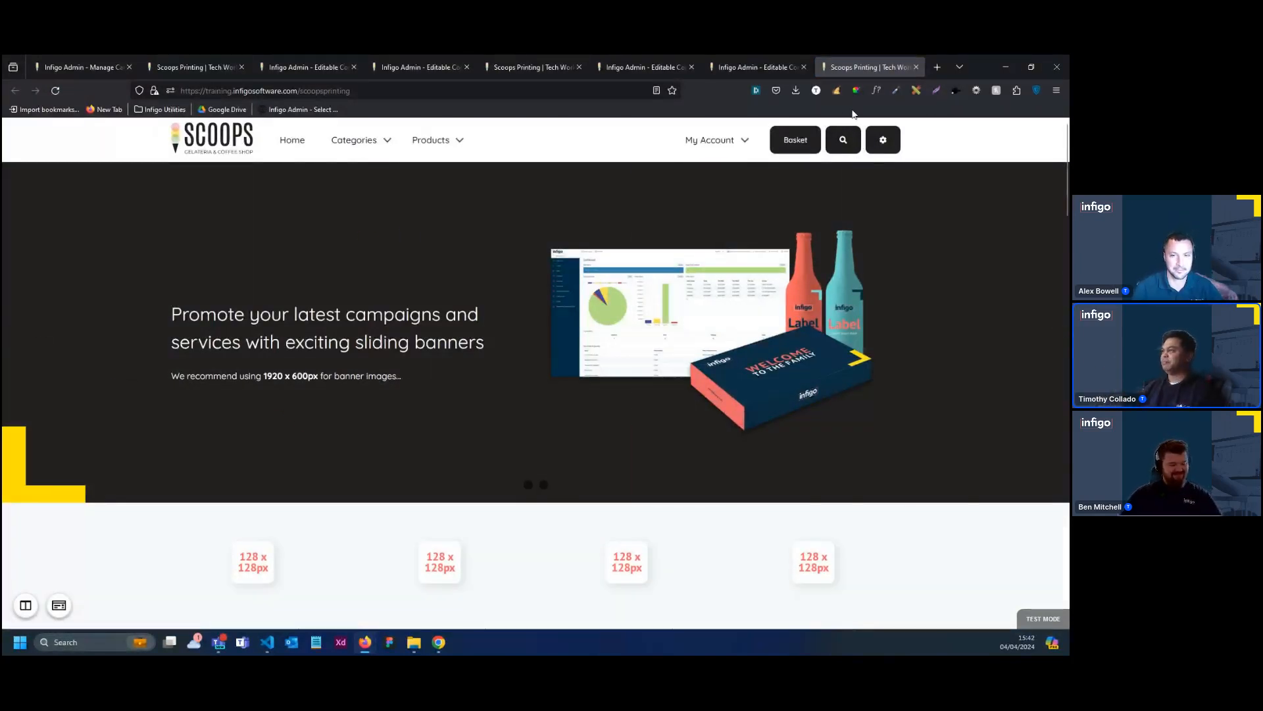
left_click(839, 94)
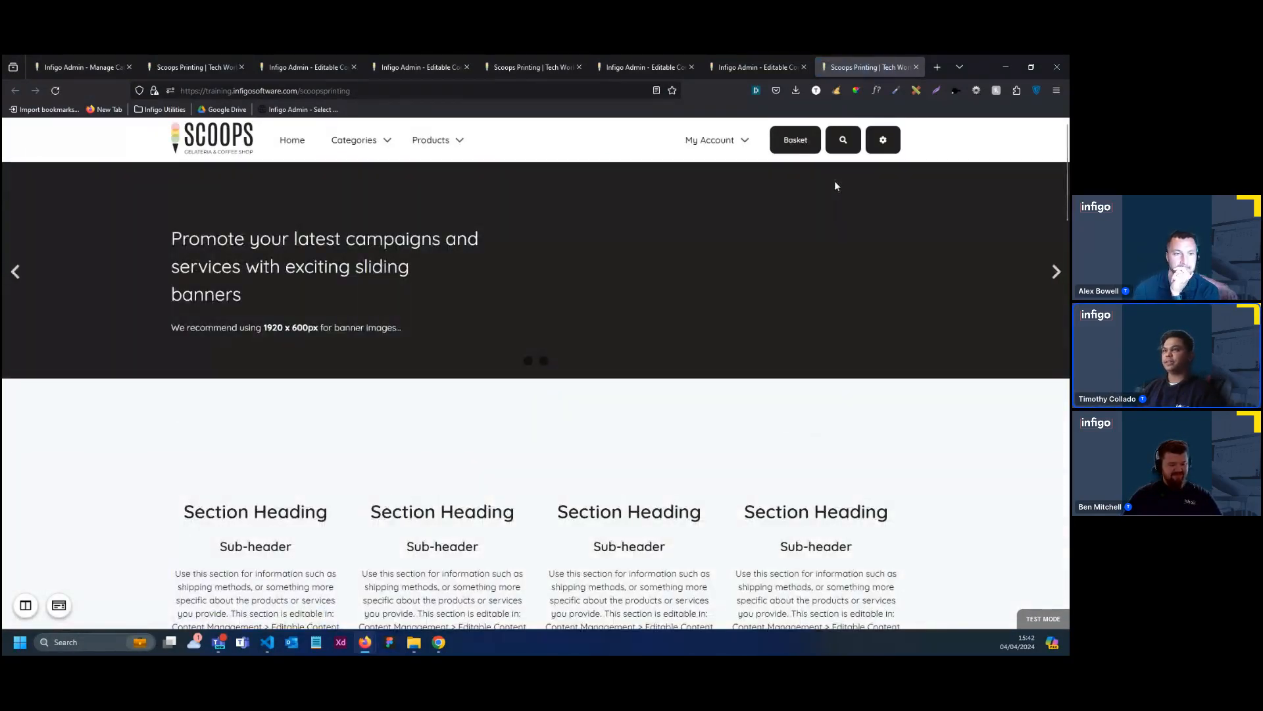
left_click(756, 67)
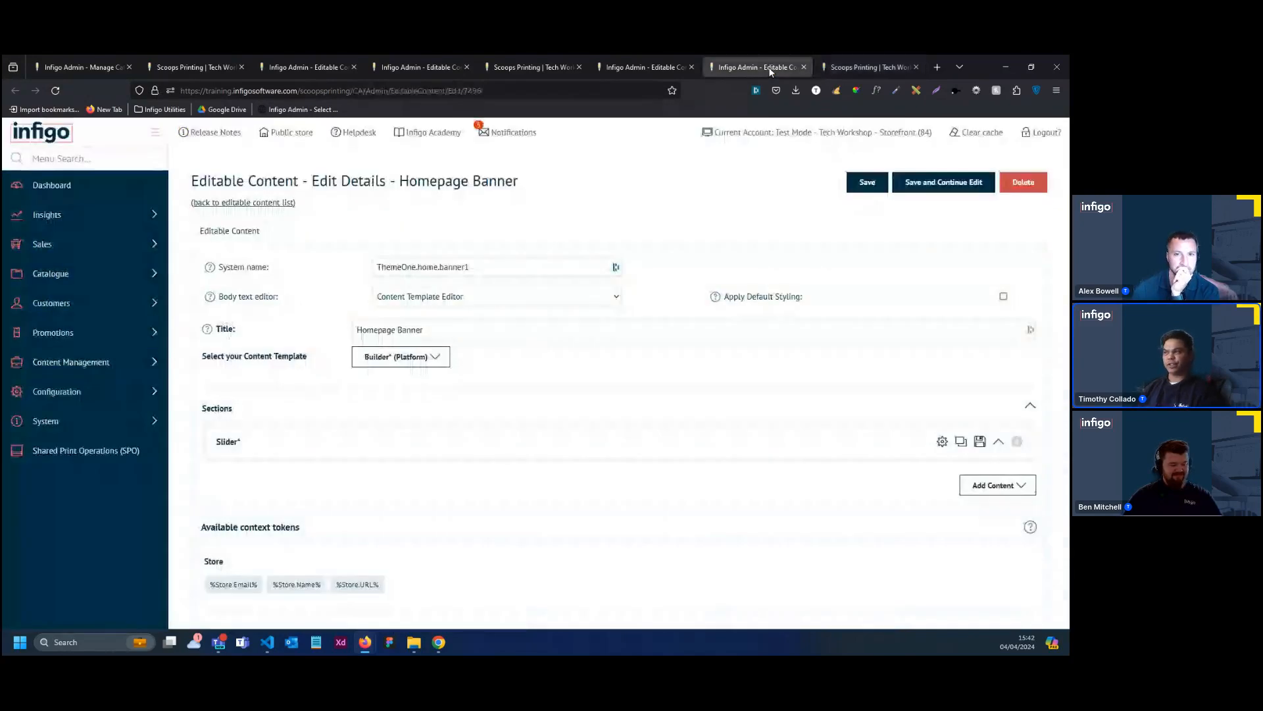
left_click(847, 70)
left_click(756, 74)
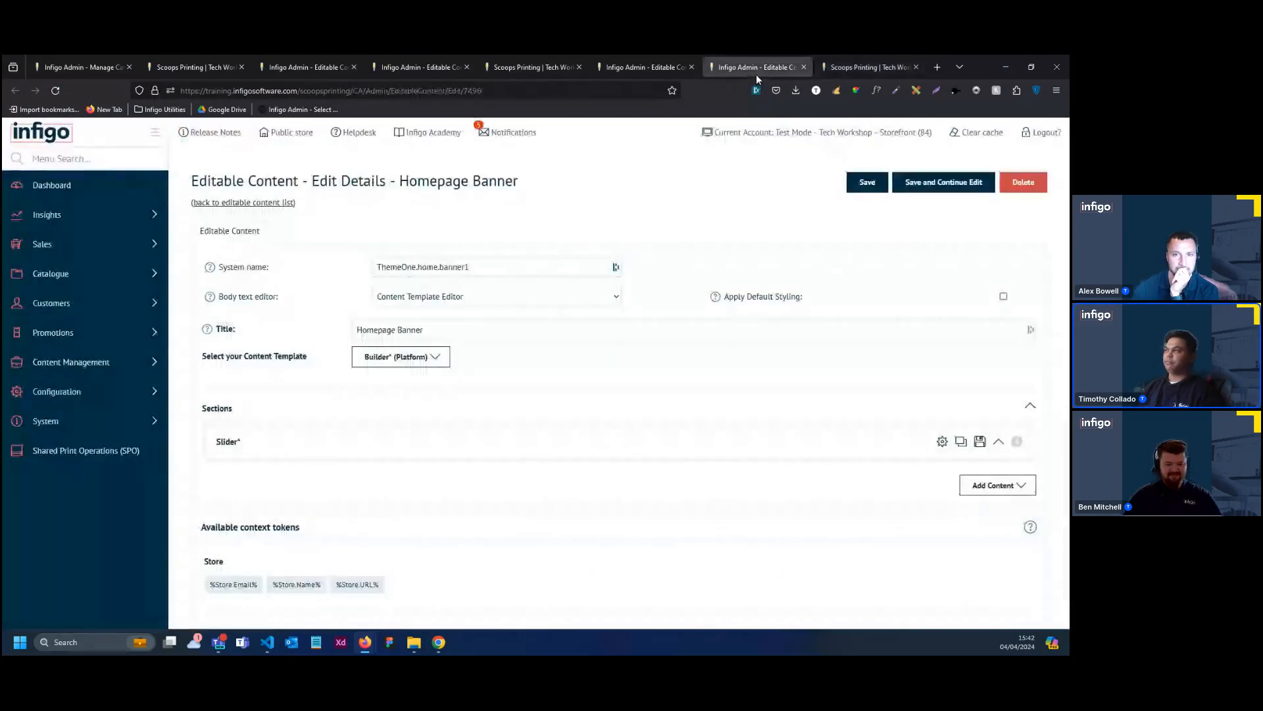
Expand the Image and Content slide's Banner Slide 1 Content in the Homepage Banner, and clear the storefront cache
left_click(981, 133)
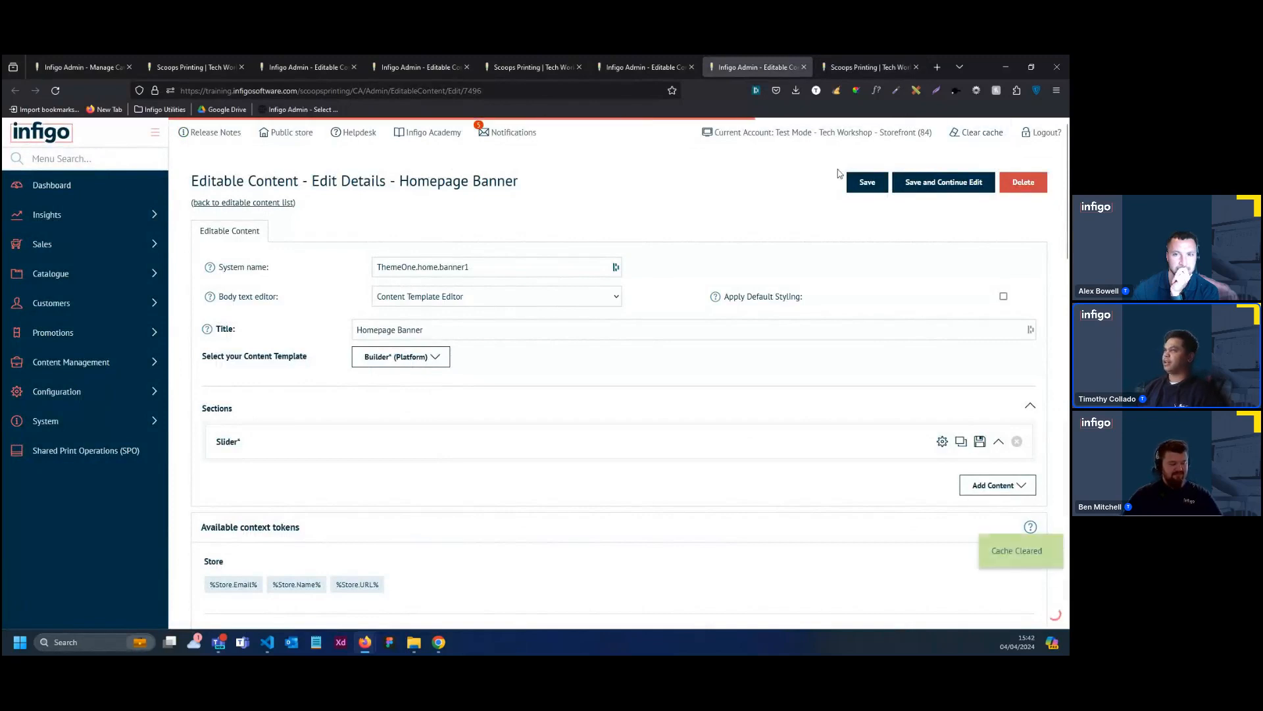
left_click(543, 461)
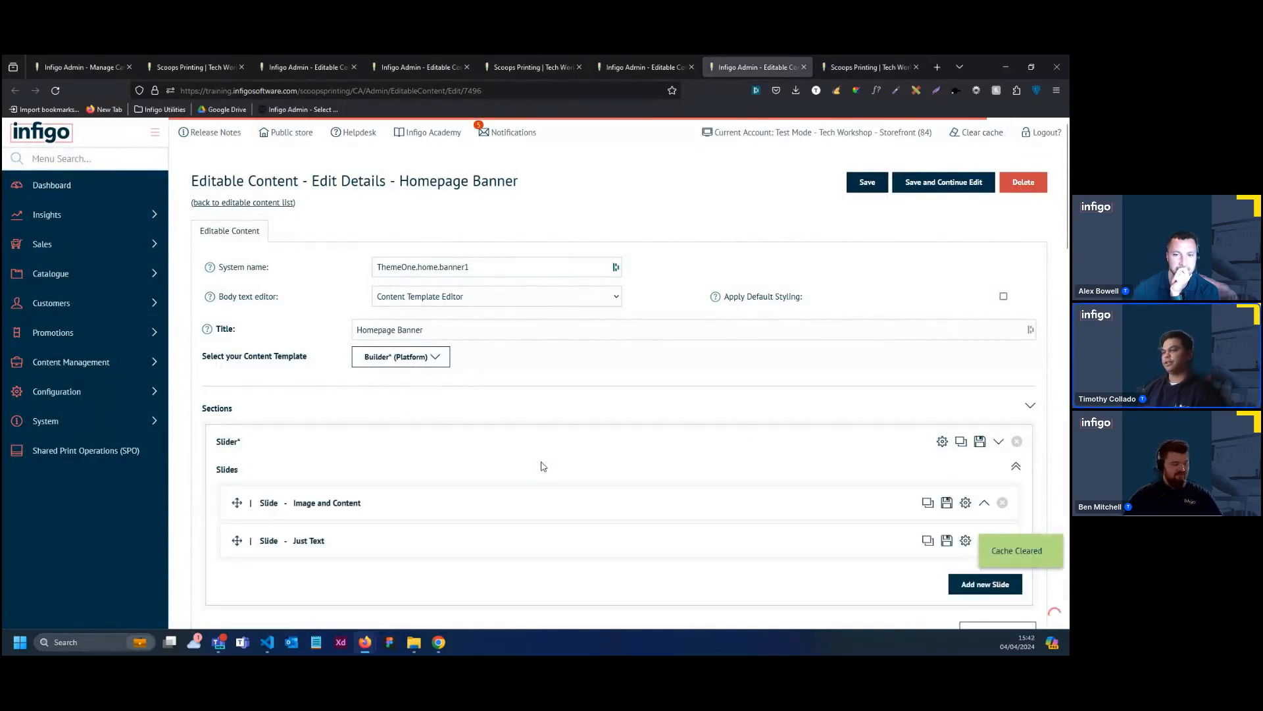
left_click(646, 506)
scroll(592, 500, "down", 3)
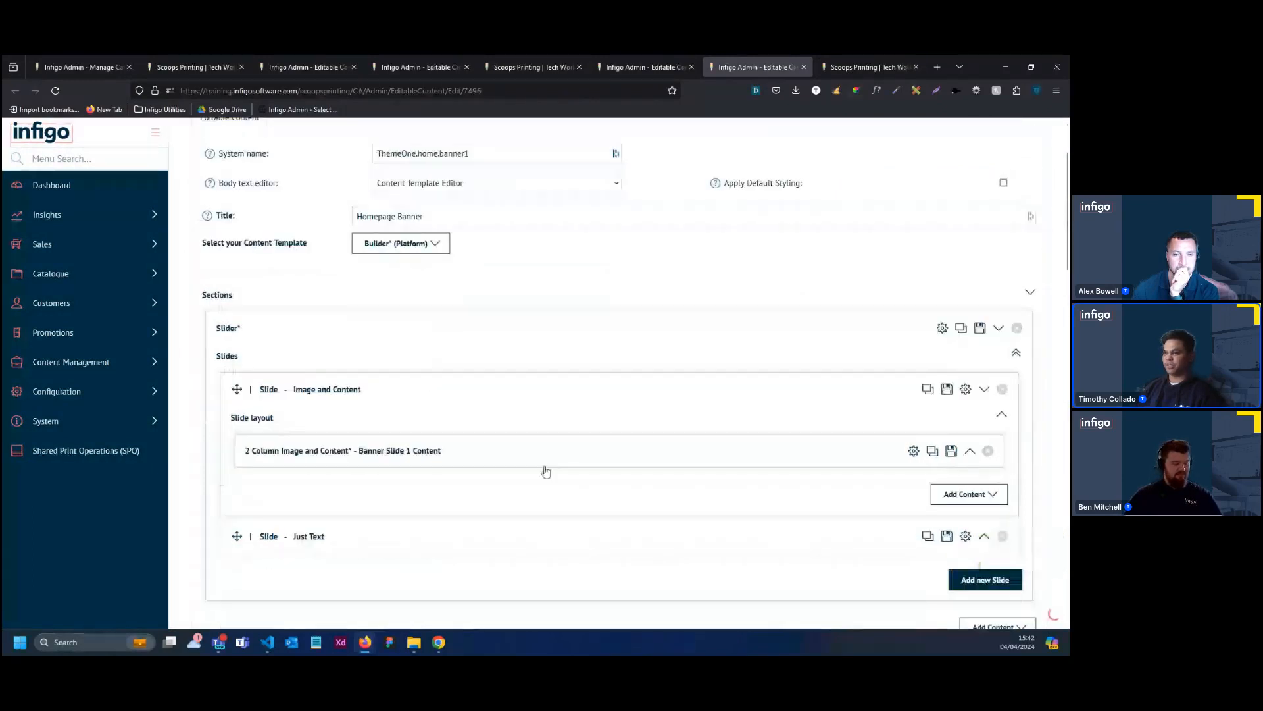
scroll(754, 225, "up", 3)
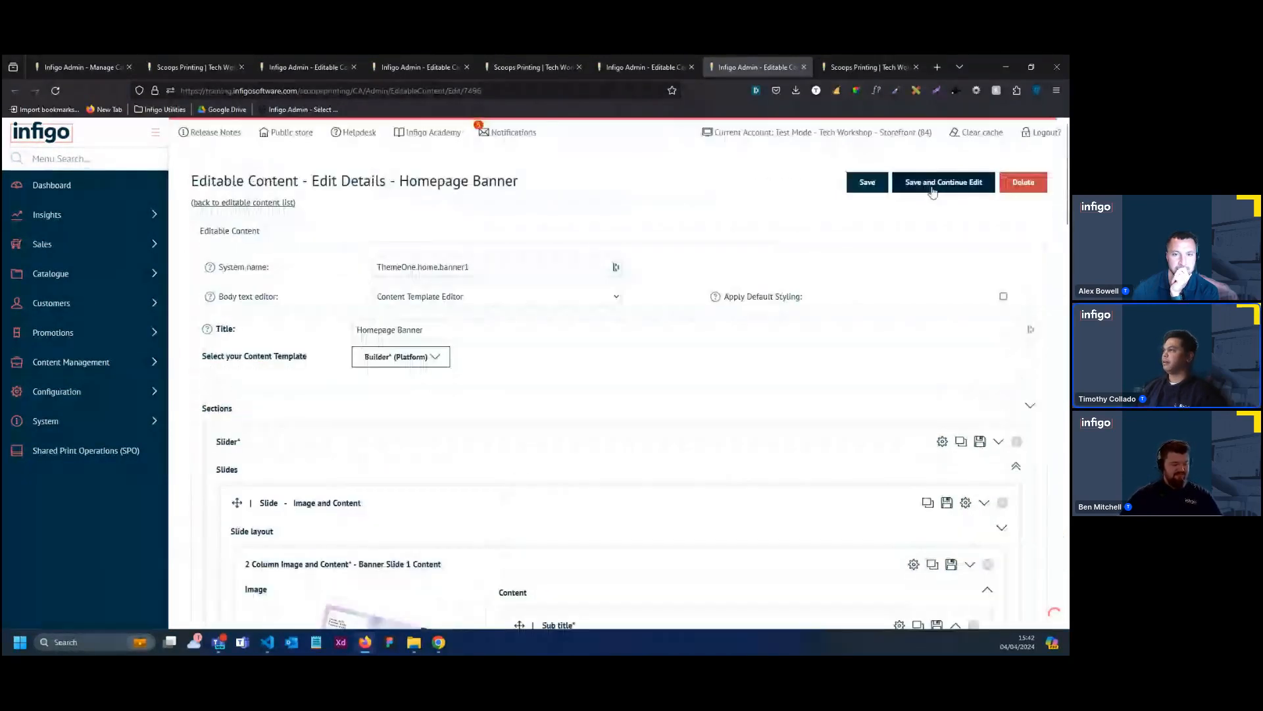
left_click(954, 135)
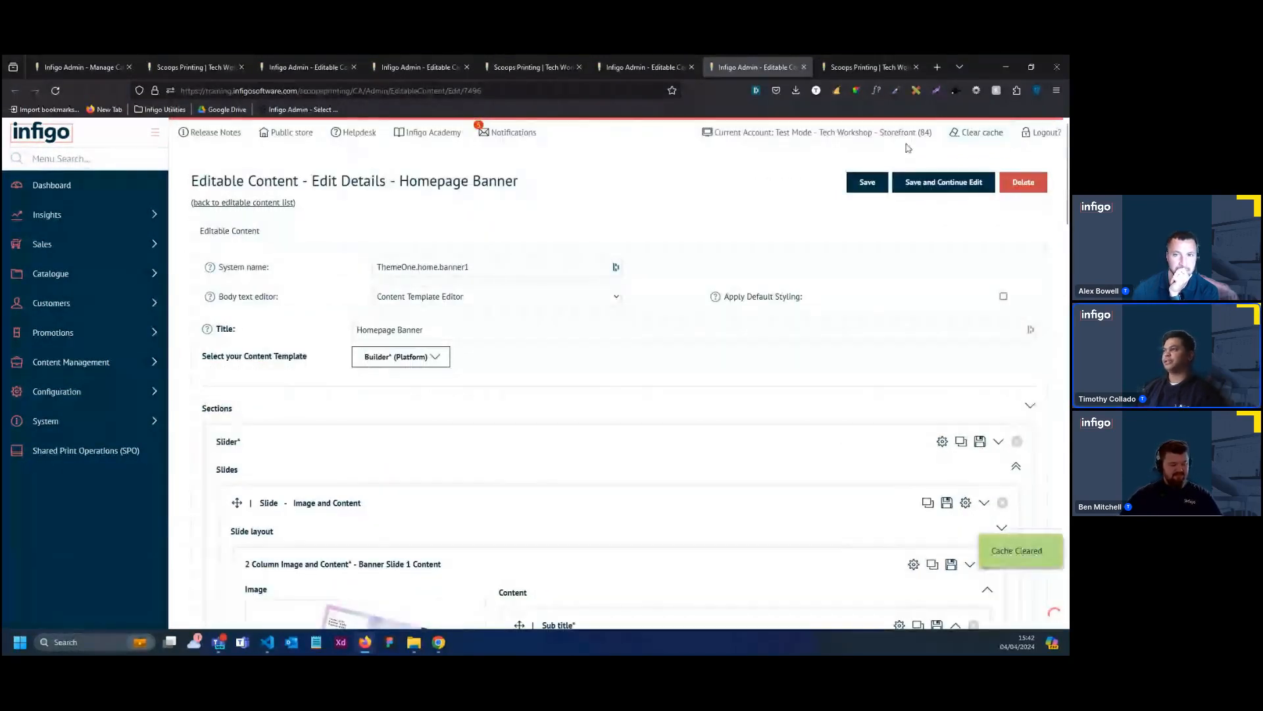
Reload the public storefront and check both homepage banner slides
left_click(883, 72)
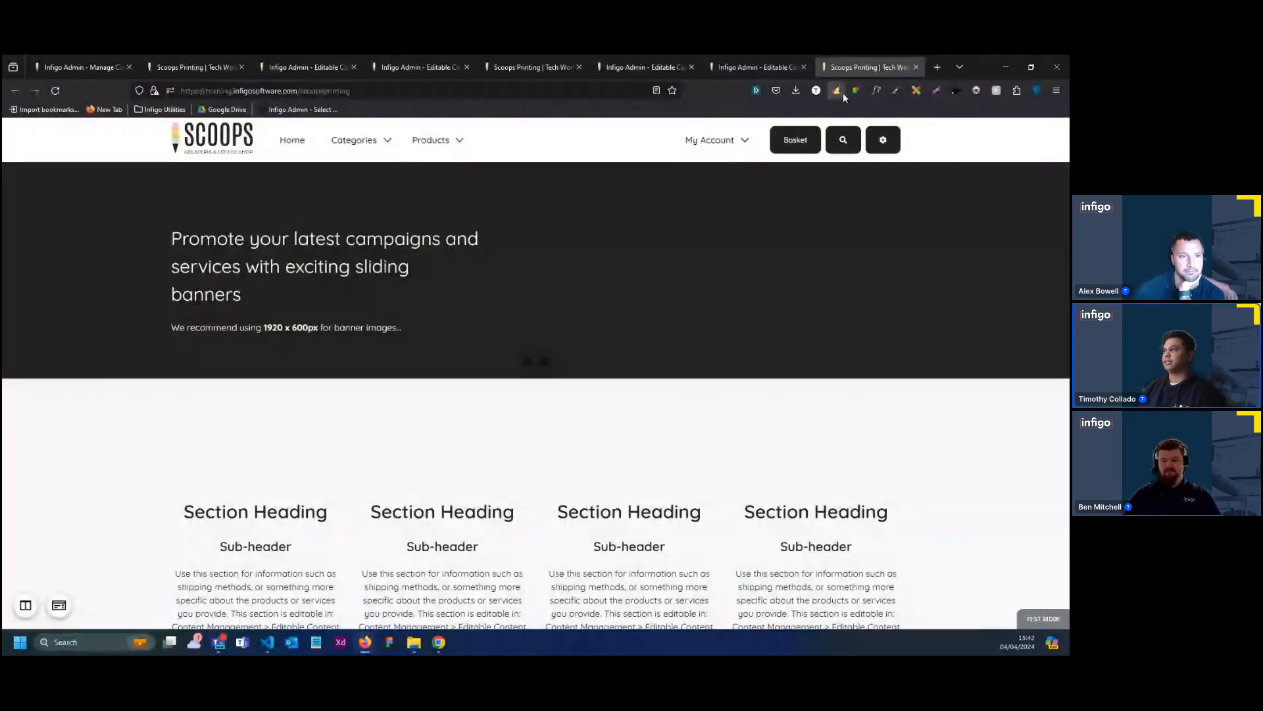
key("F5")
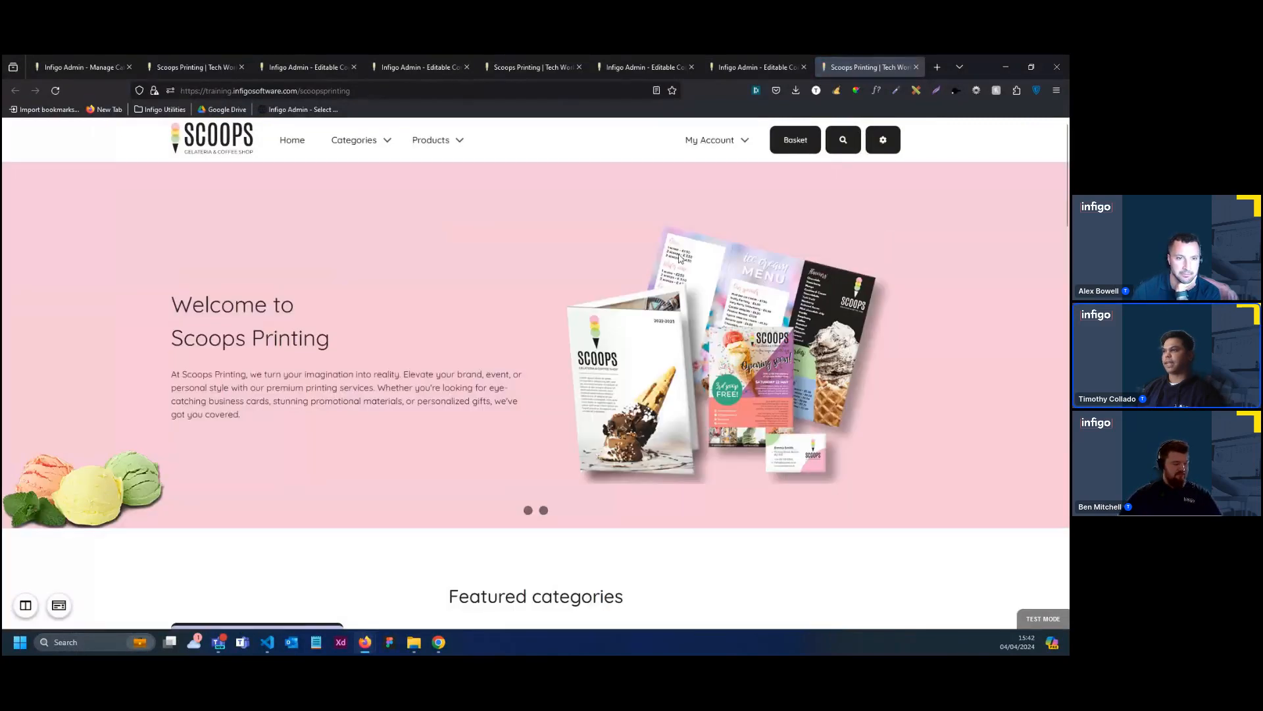
left_click(1052, 365)
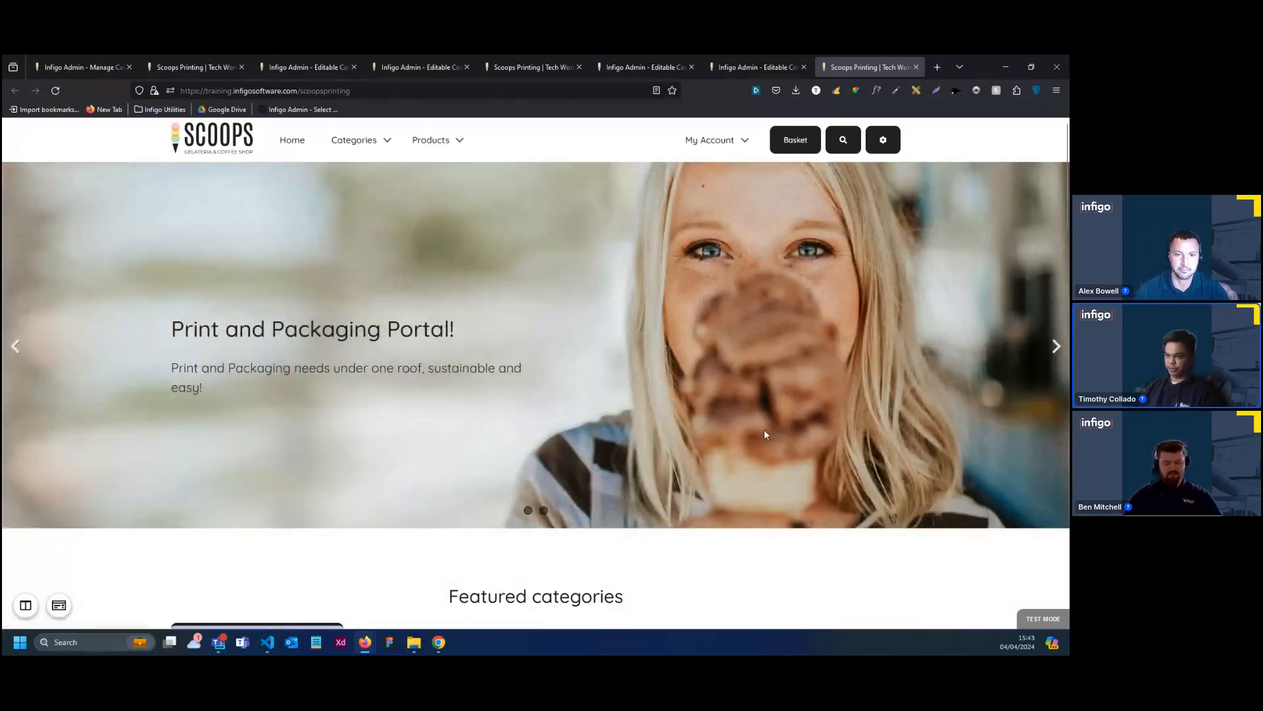
Examine the public homepage from the banner down through the featured categories and midpage content sections
scroll(561, 407, "down", 2)
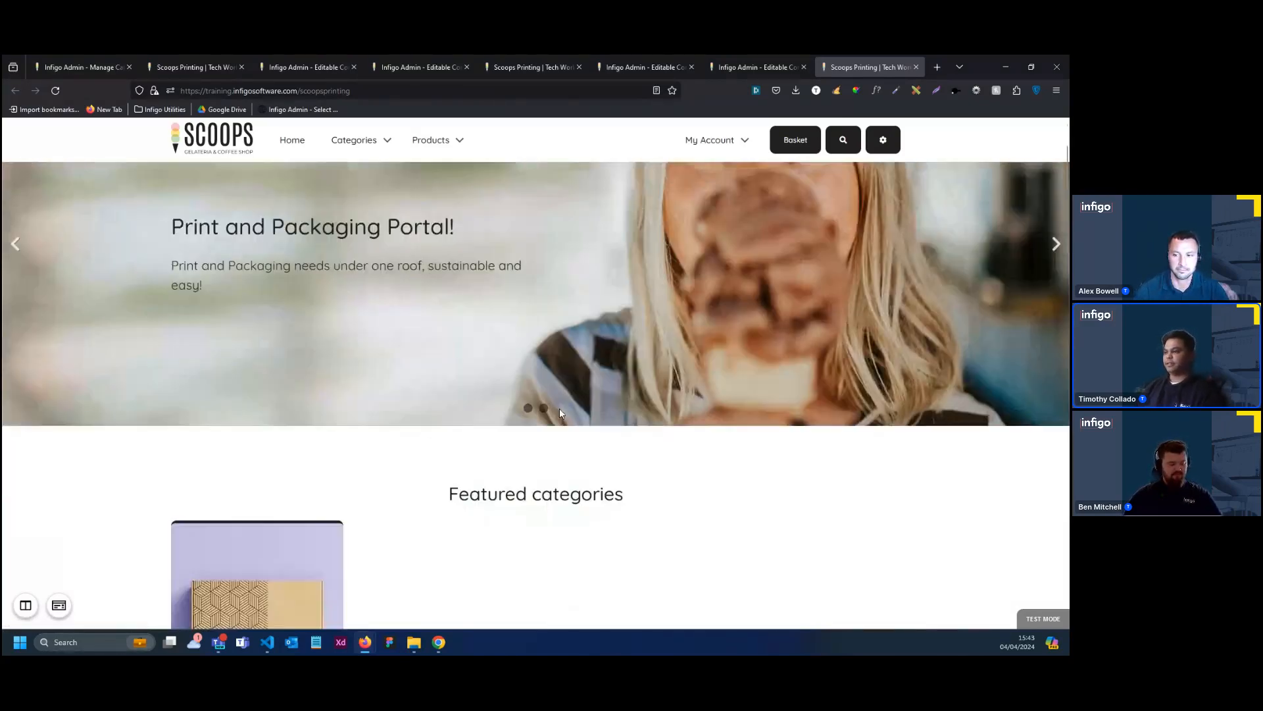
scroll(561, 434, "up", 2)
scroll(641, 366, "down", 3)
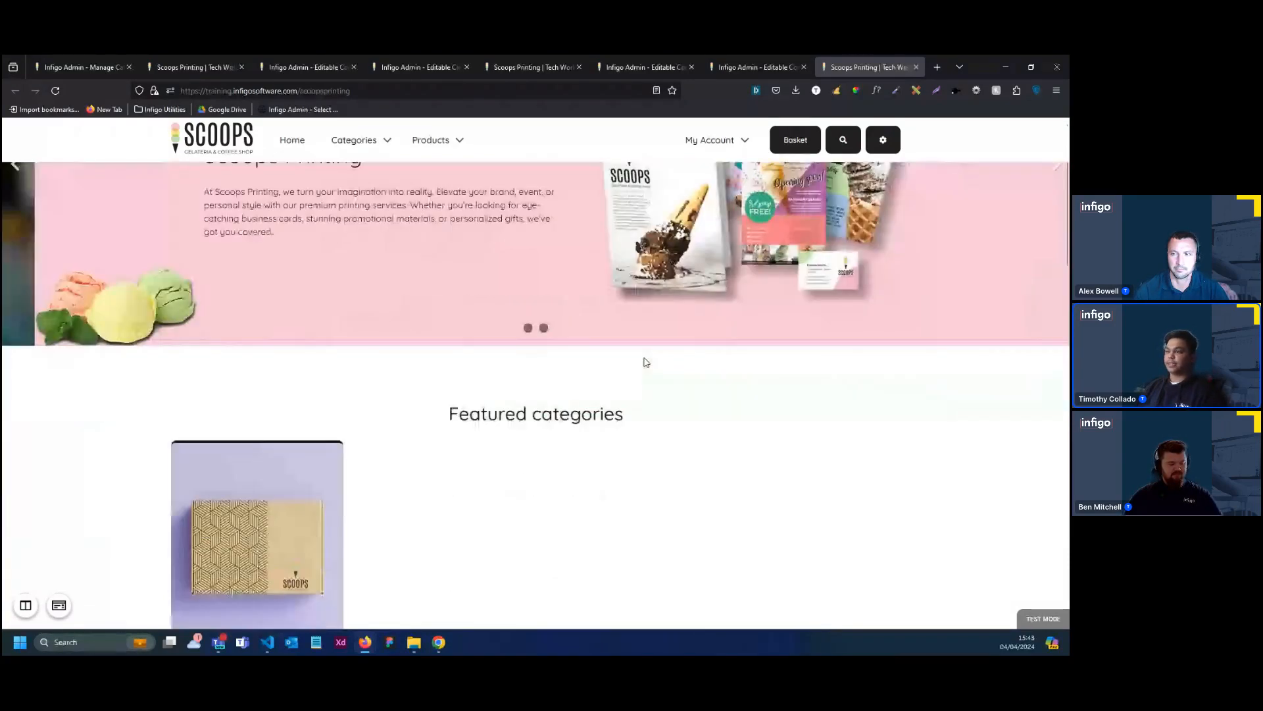
scroll(644, 367, "up", 2)
scroll(644, 369, "down", 3)
scroll(643, 367, "down", 5)
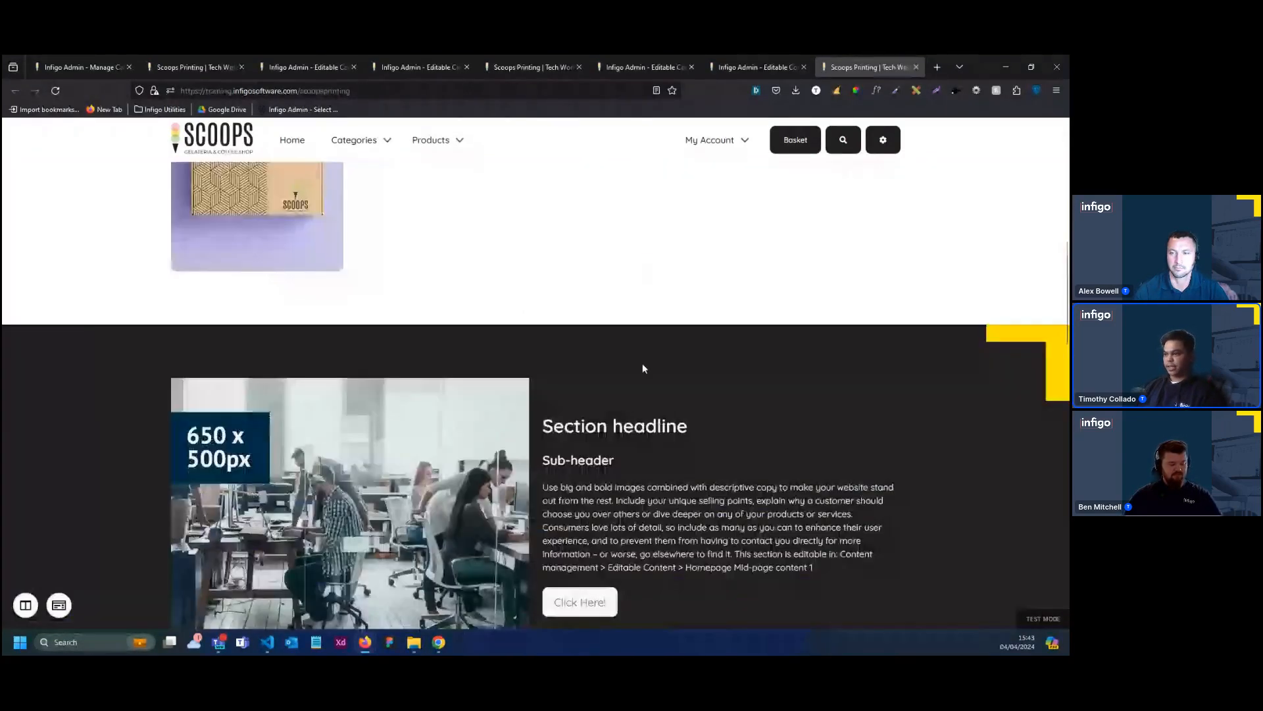
scroll(638, 367, "down", 2)
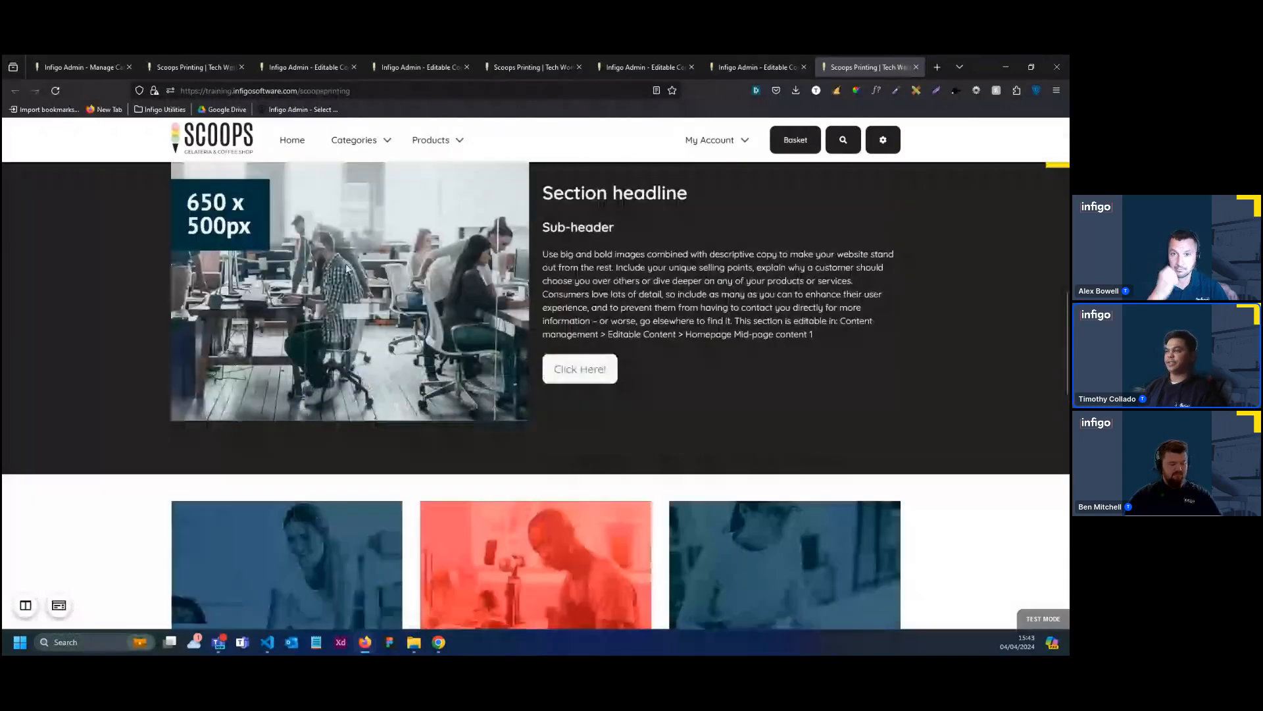
scroll(72, 592, "down", 2)
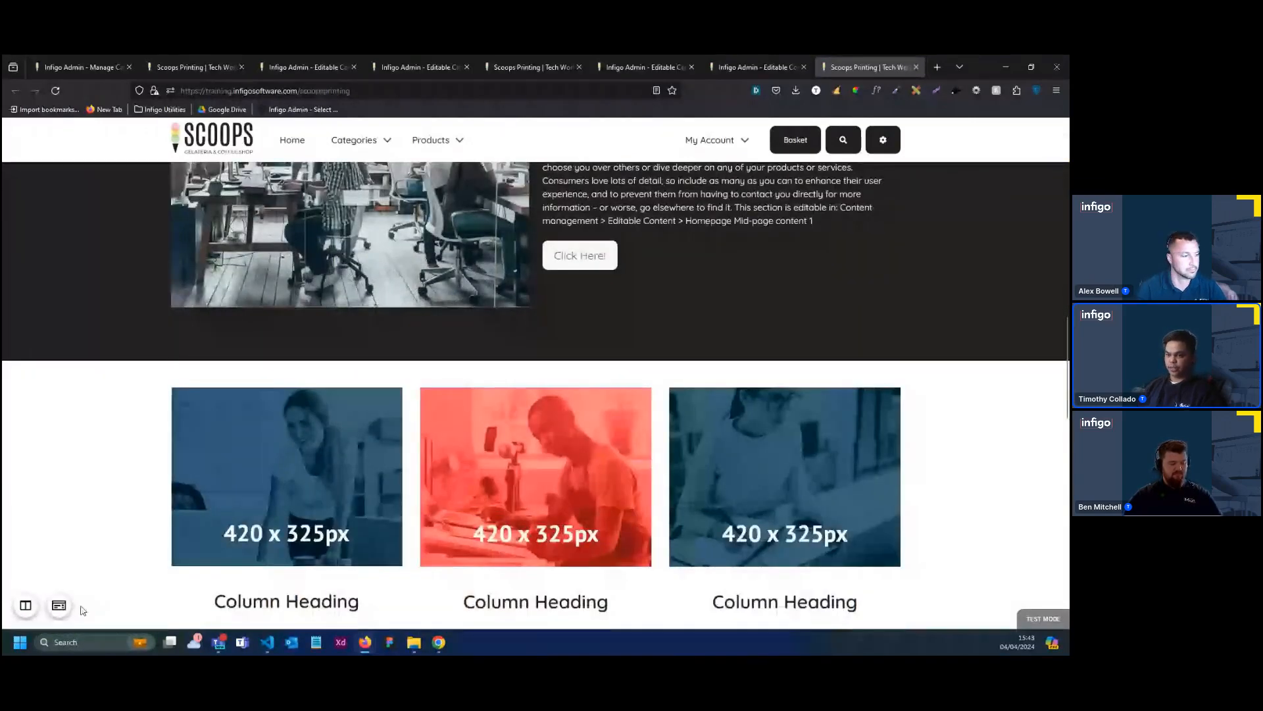
Open the Homepage Above Midpage Content for editing from the storefront's content overlay and delete its Midpage Three Column section
left_click(60, 606)
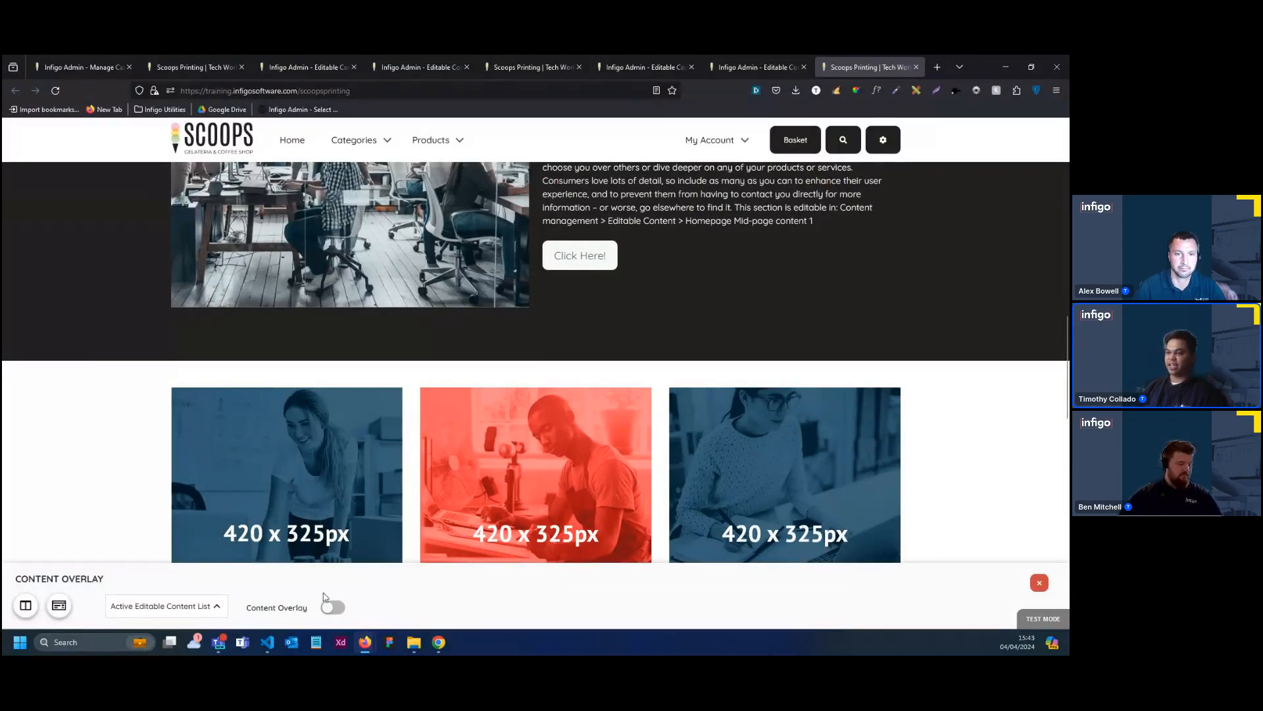
left_click(201, 607)
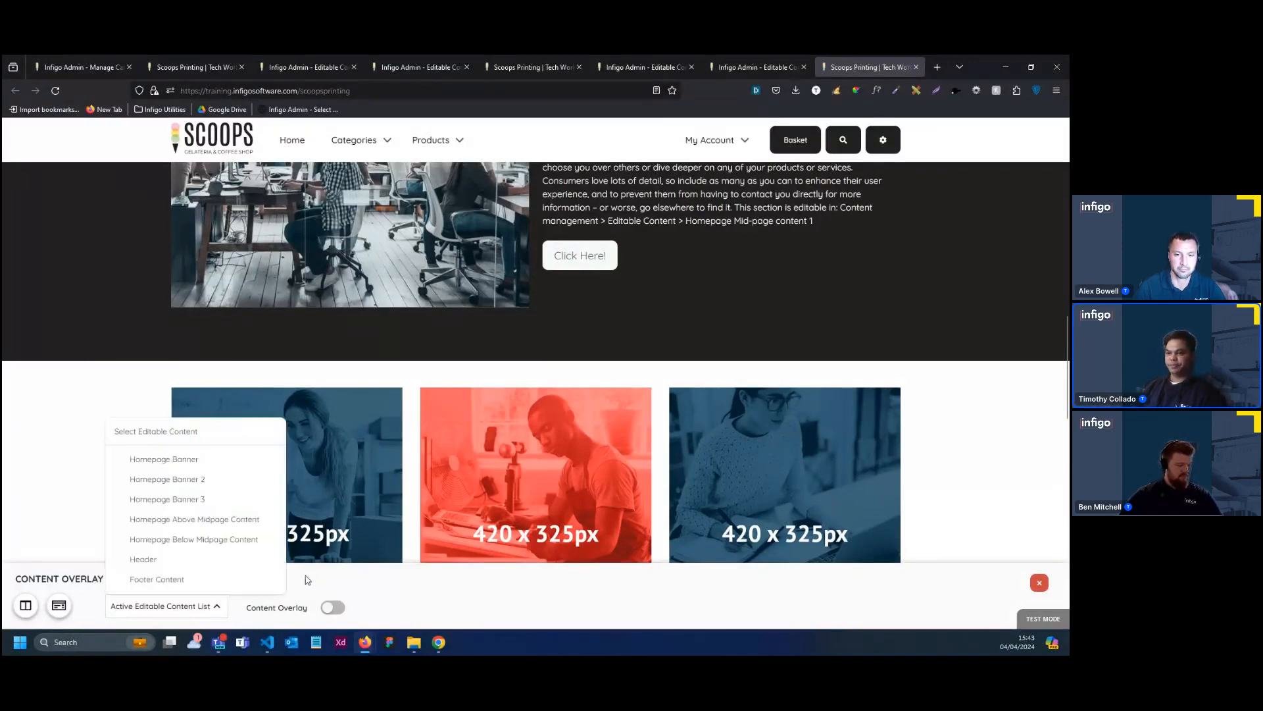
left_click(226, 524)
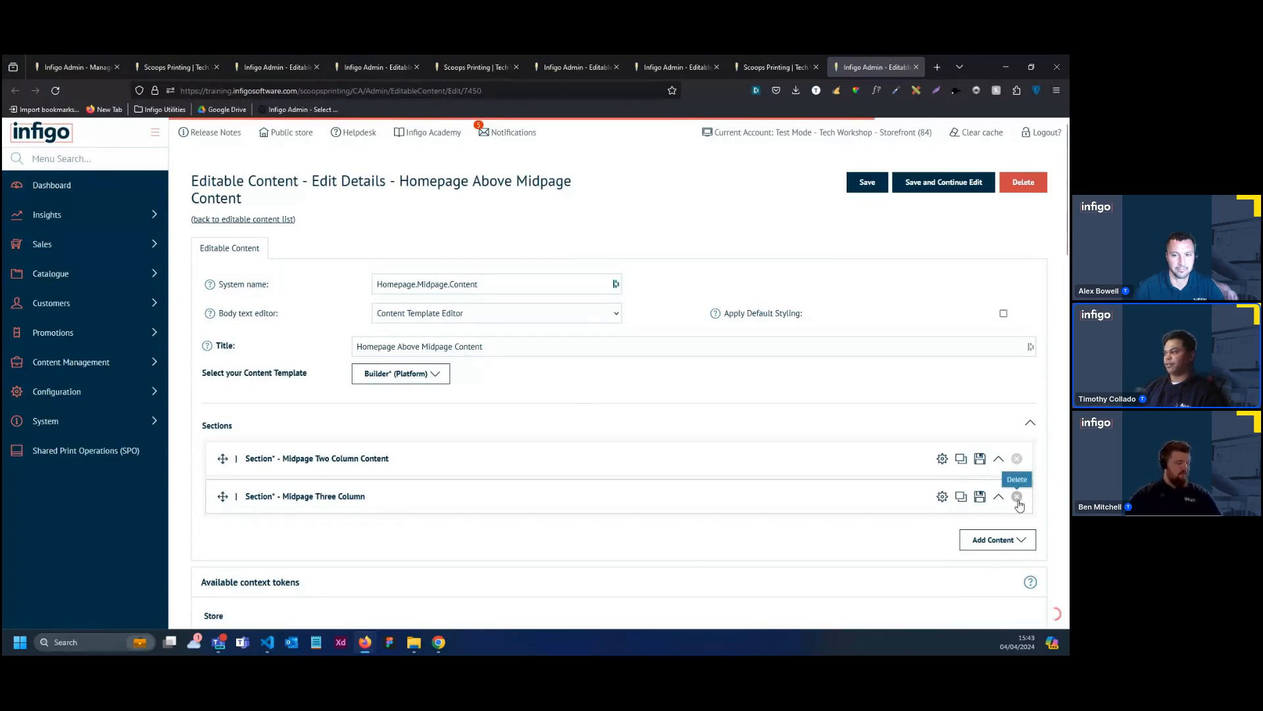
left_click(1017, 497)
left_click(632, 403)
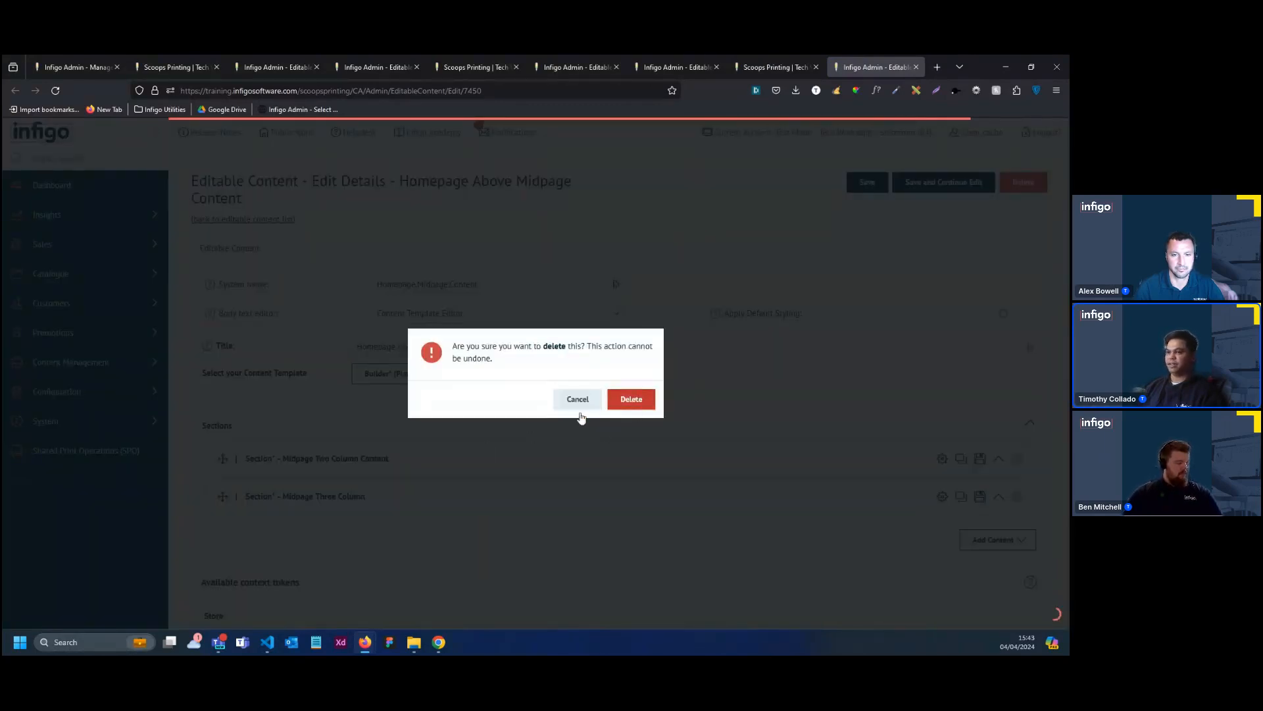
Change the title of the Midpage Two Column Content section to "Service Icon Section"
scroll(615, 414, "down", 1)
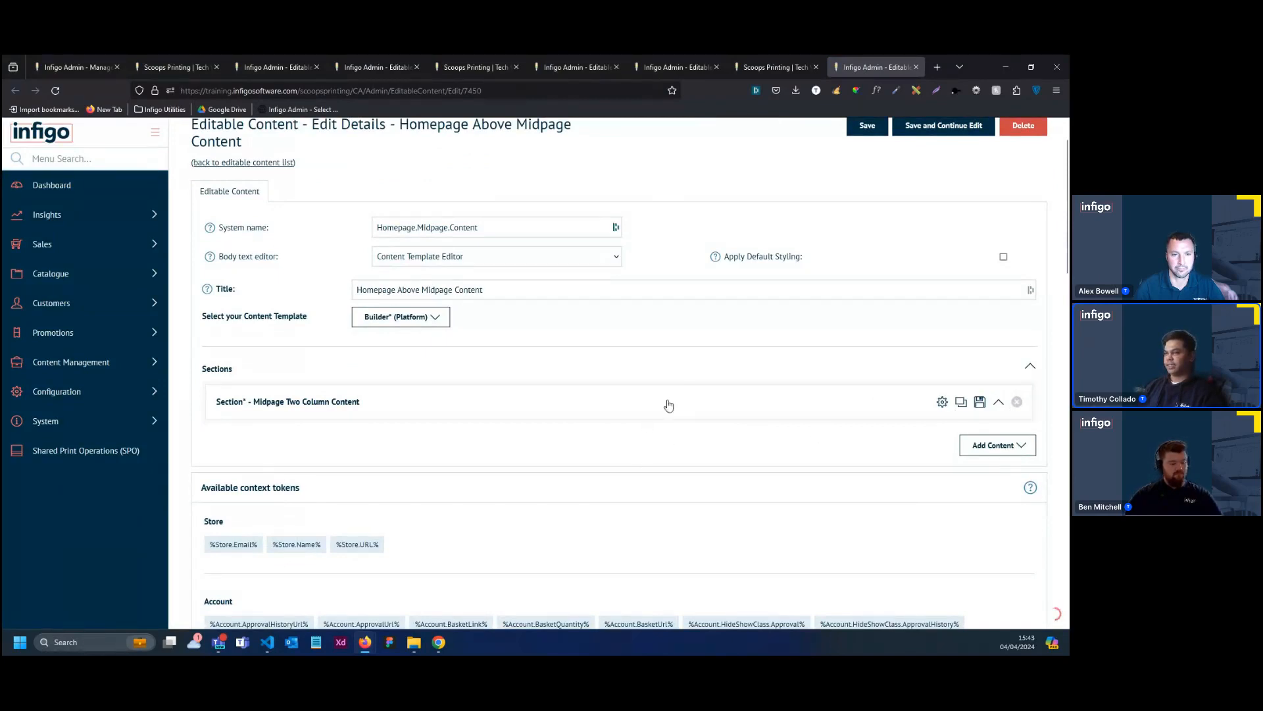
left_click(852, 413)
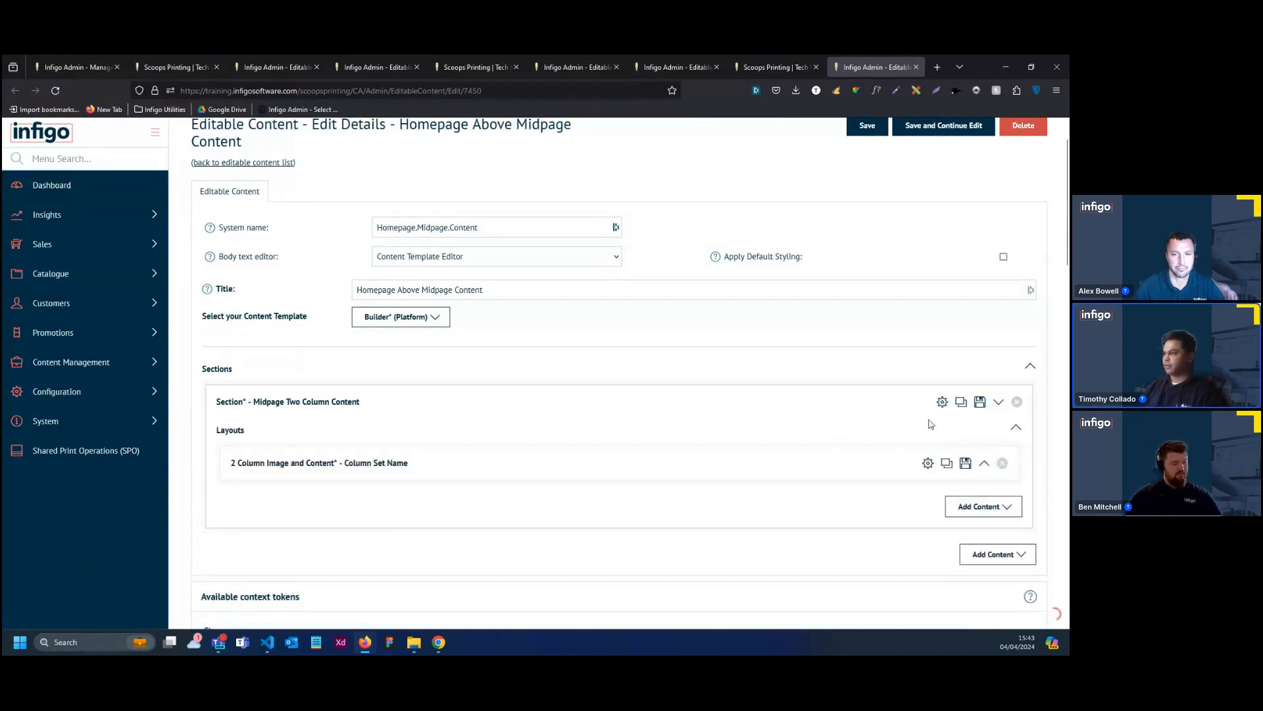
left_click(942, 403)
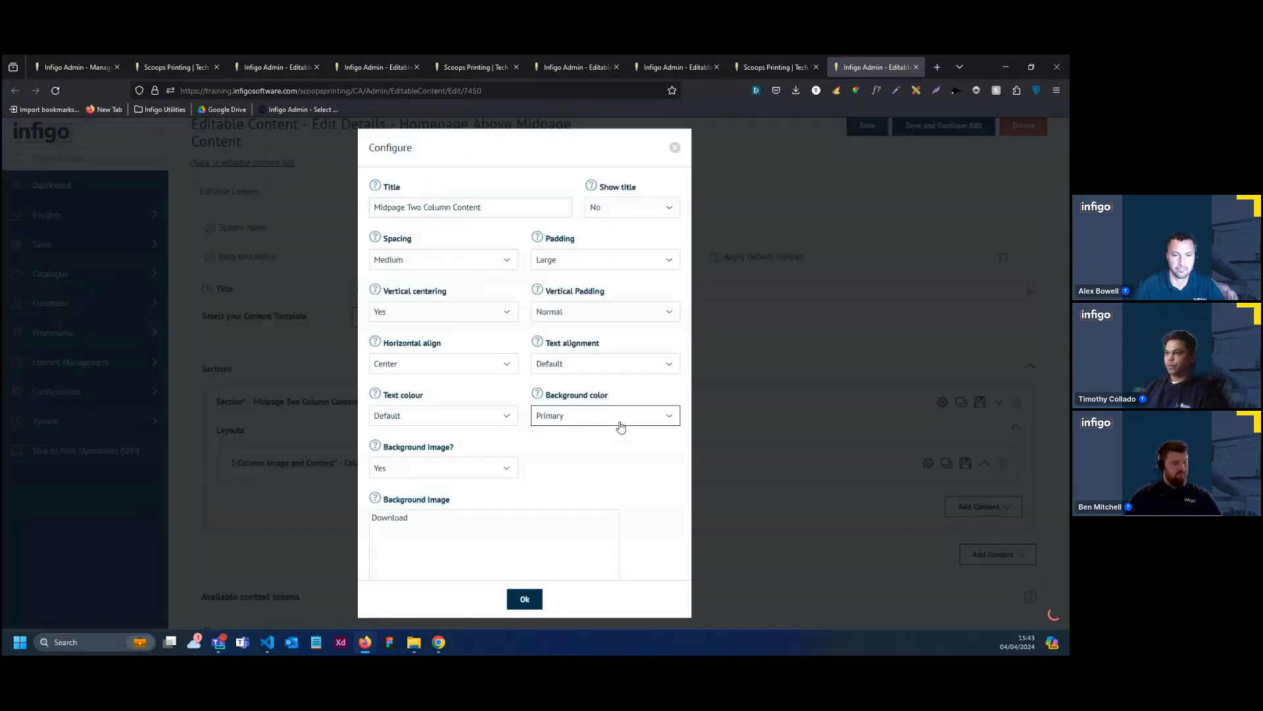
left_click_drag(484, 208, 372, 209)
type("Se")
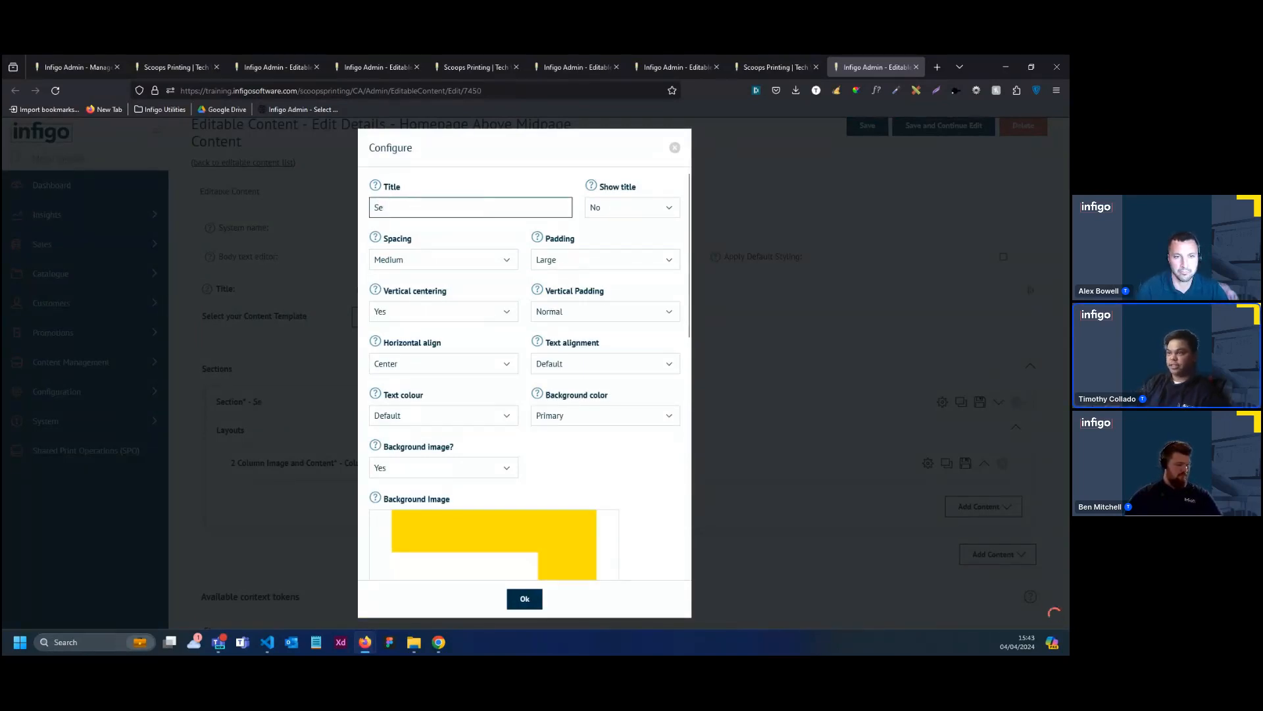
type("rc")
key("BackSpace")
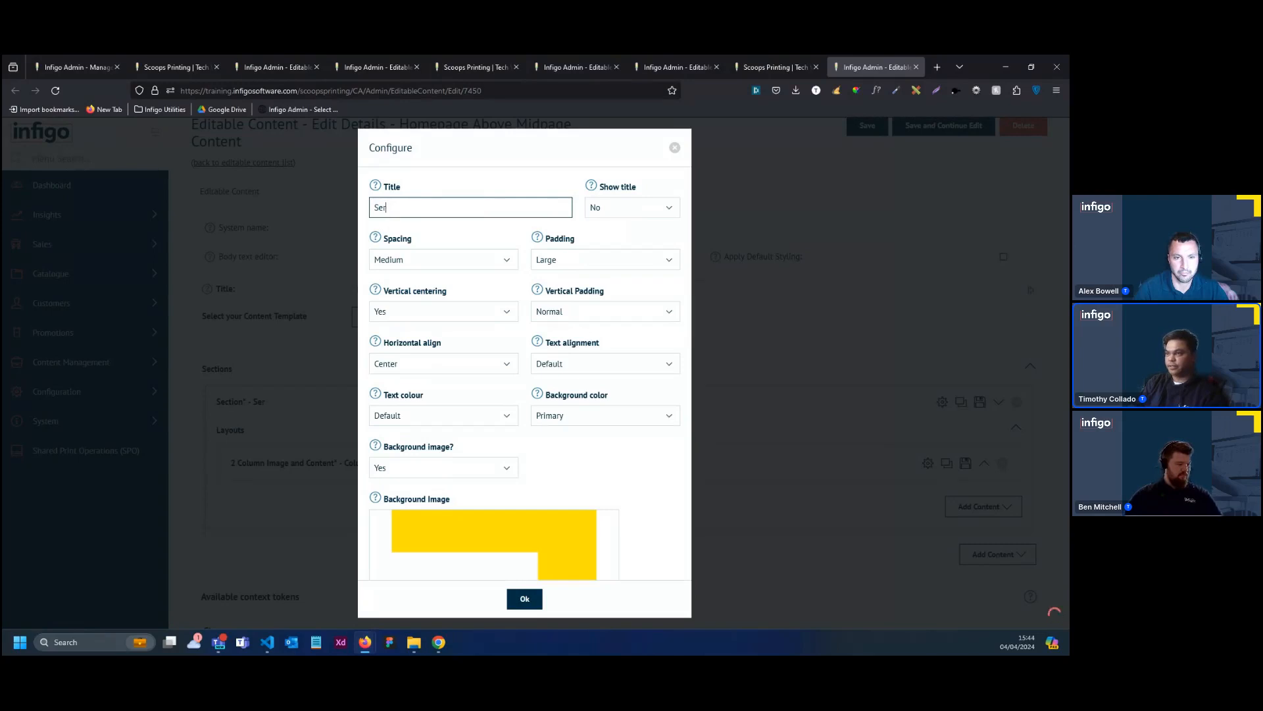
type("vice I")
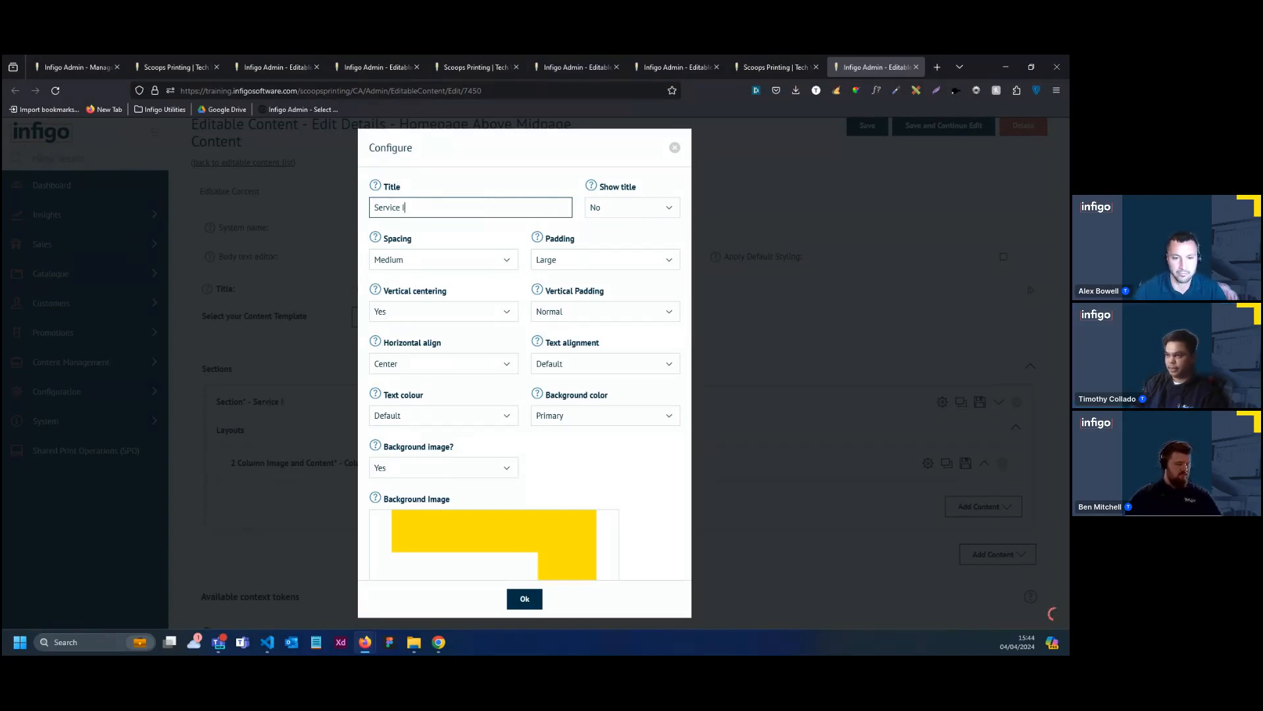
type("con")
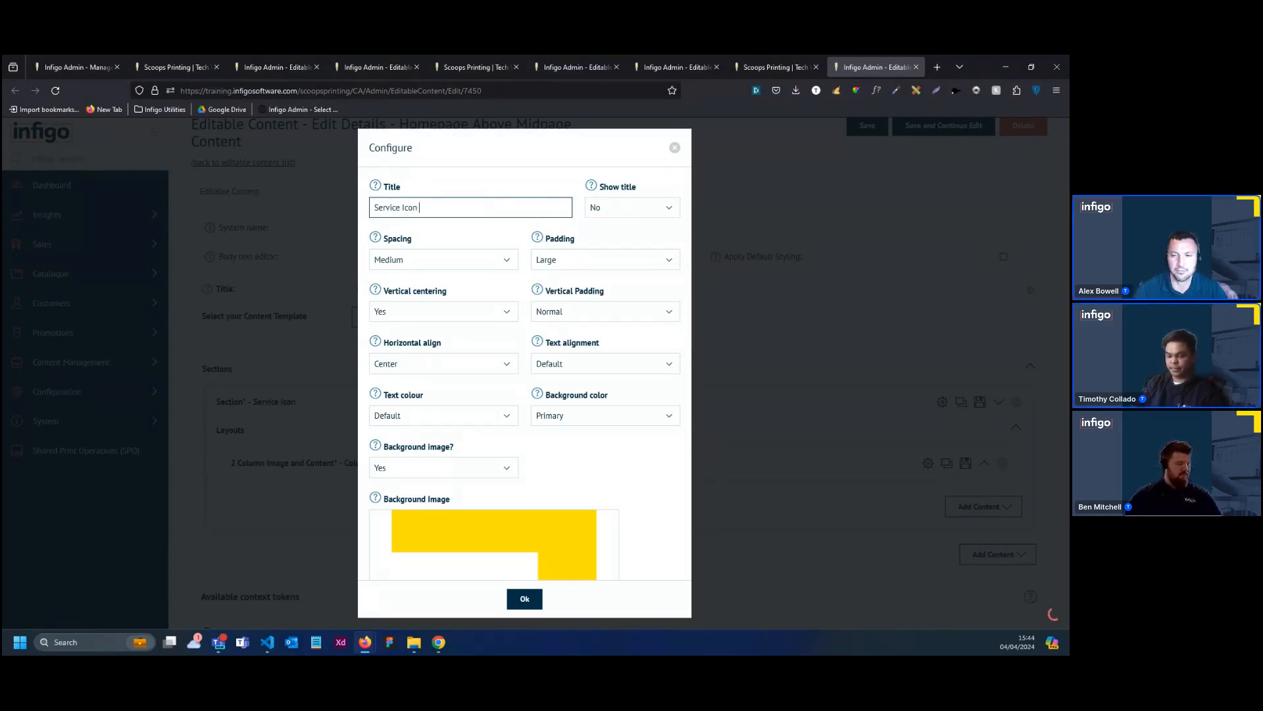
type(" Section")
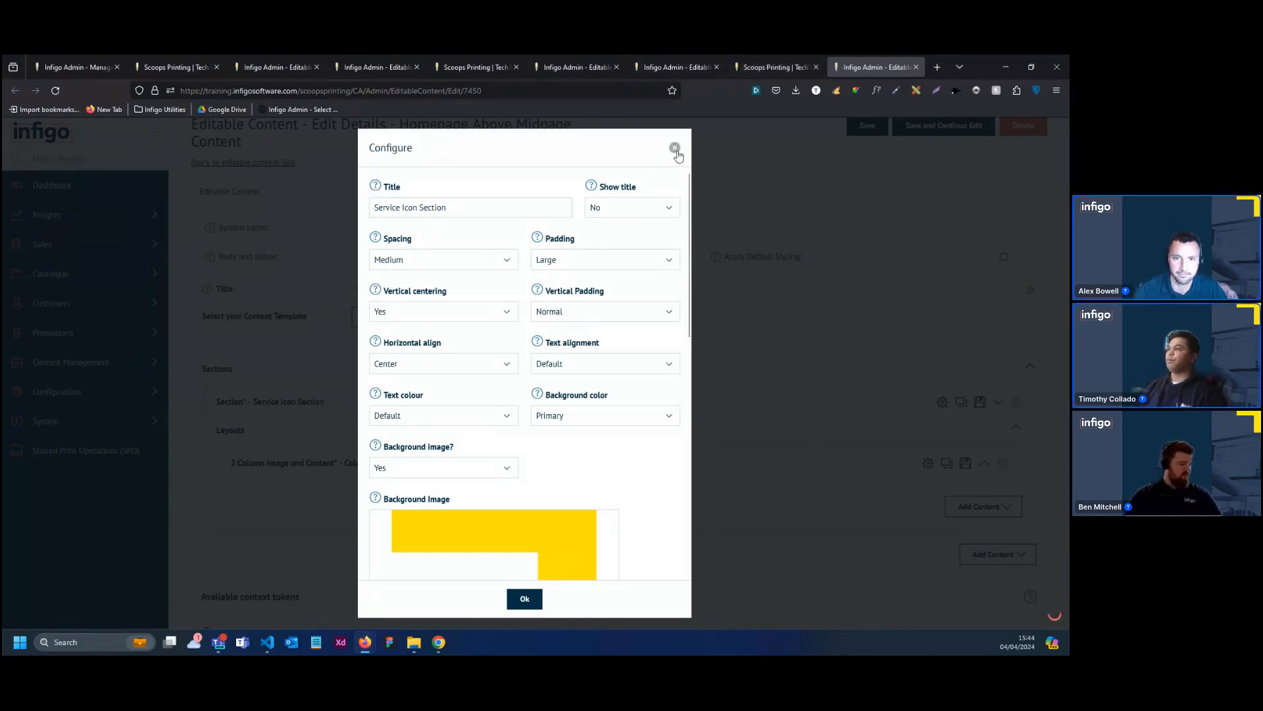
Review the two-column and three-column midpage sections on the public homepage, and return to the Homepage Above Midpage Content editor
left_click(765, 69)
scroll(574, 403, "down", 1)
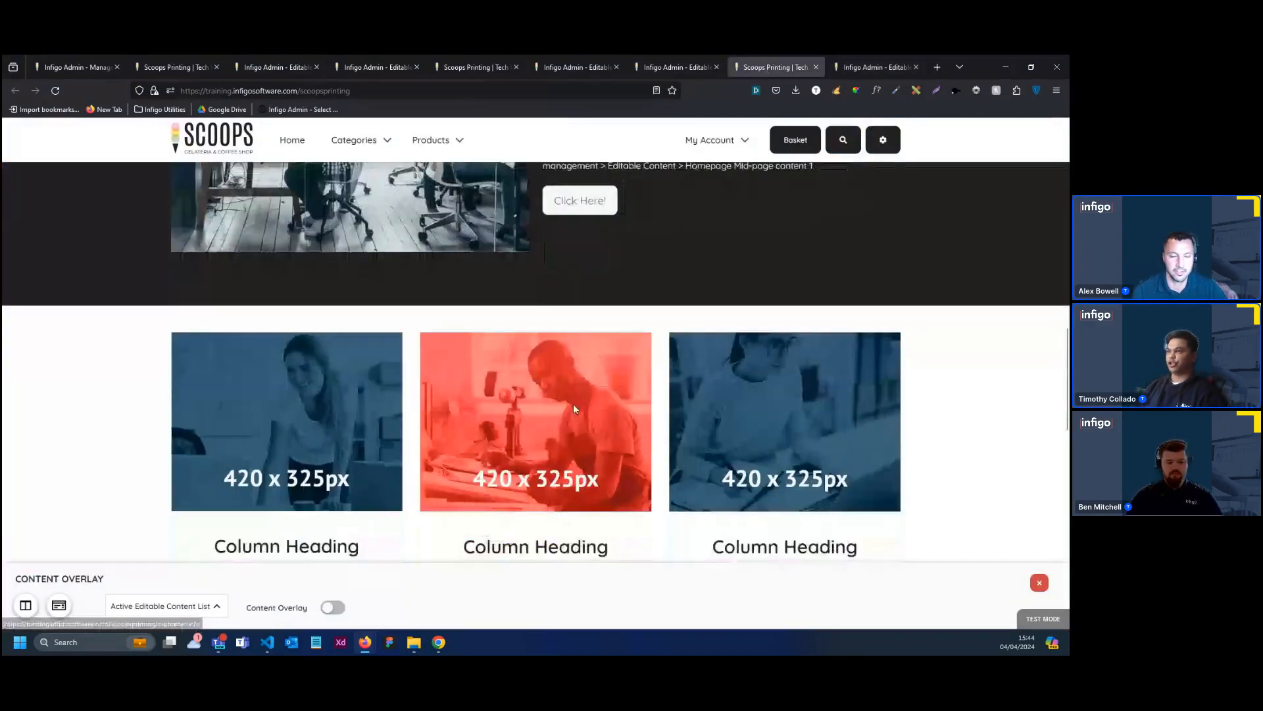
scroll(571, 402, "up", 4)
scroll(534, 368, "up", 1)
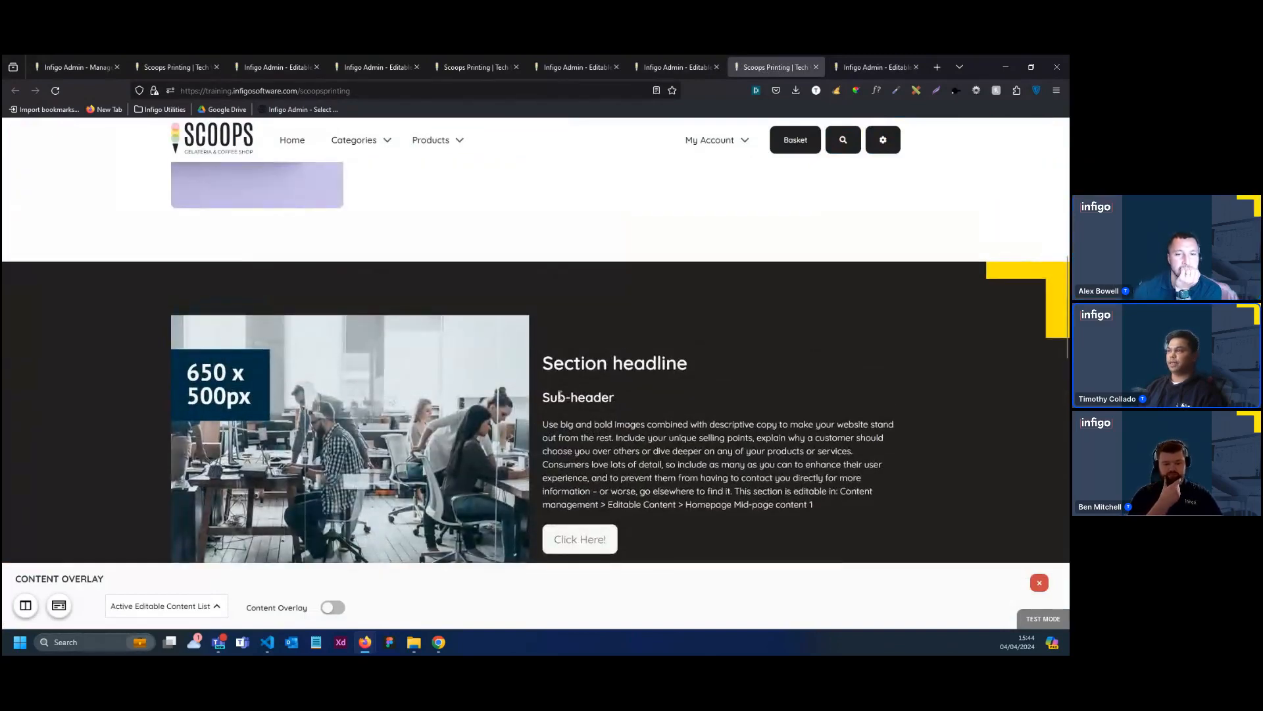
scroll(608, 306, "down", 2)
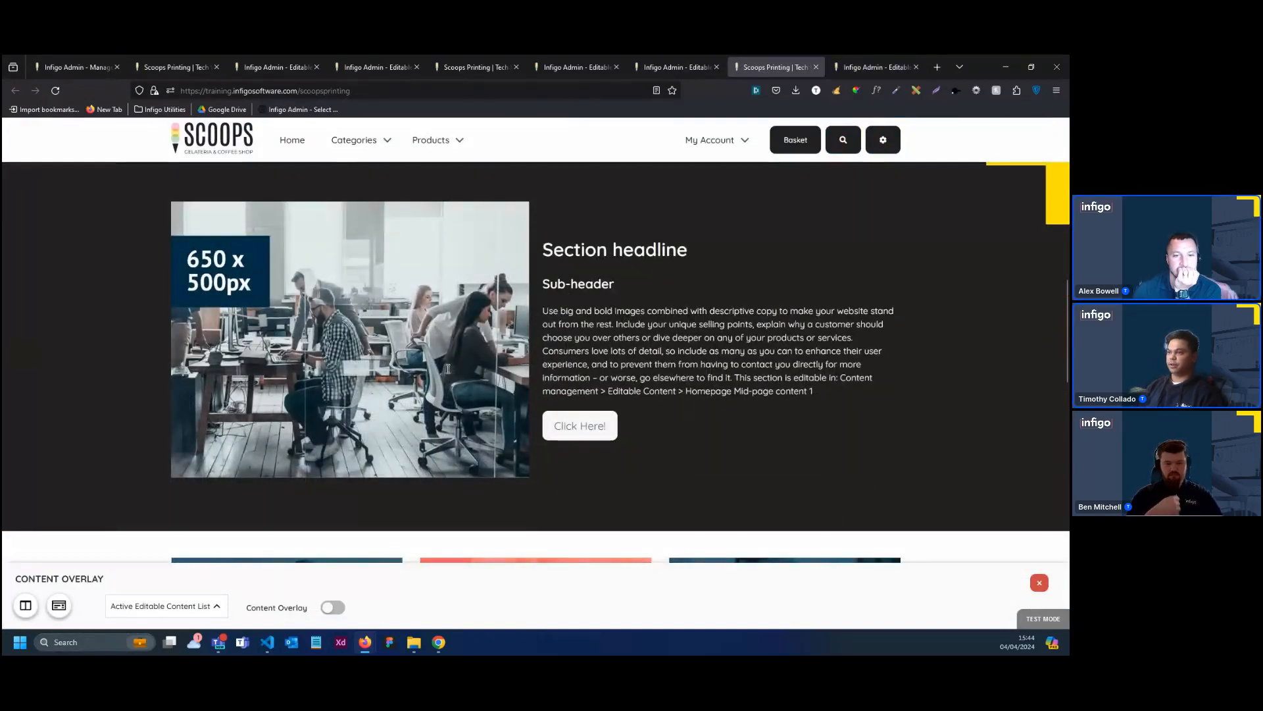
scroll(637, 395, "down", 3)
scroll(636, 394, "down", 2)
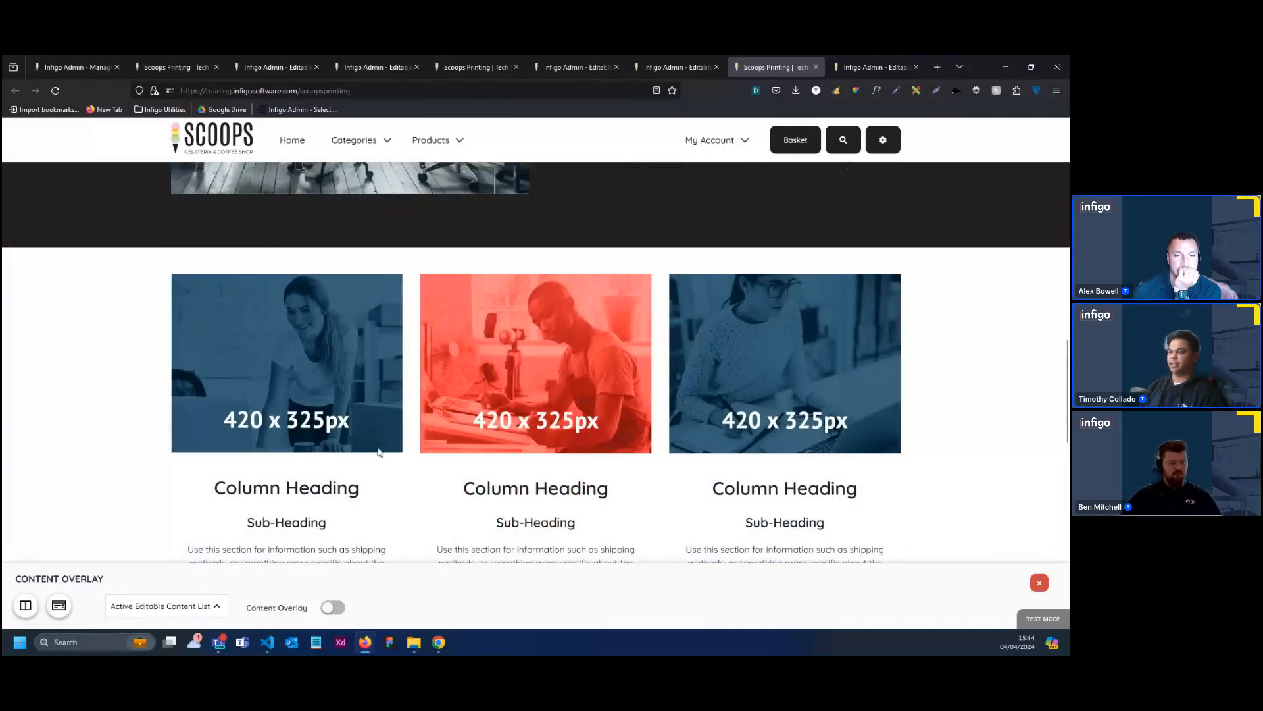
scroll(578, 408, "down", 3)
scroll(694, 423, "up", 2)
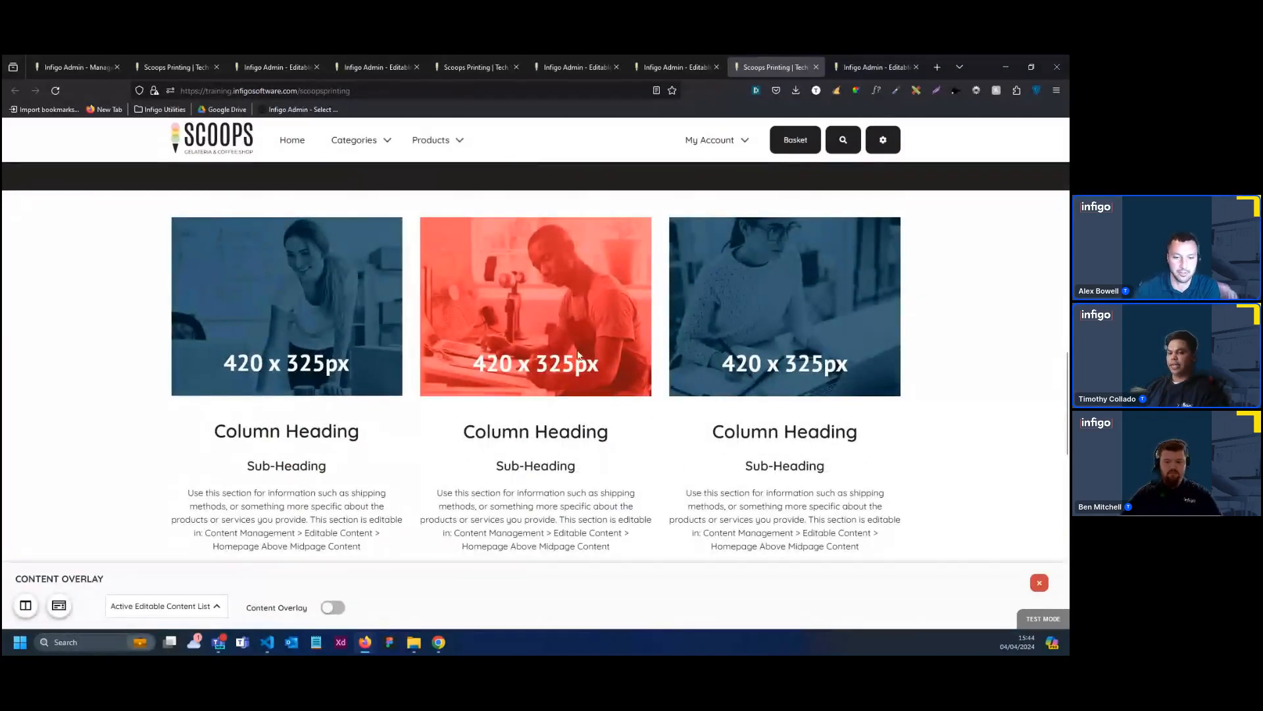
scroll(577, 355, "up", 7)
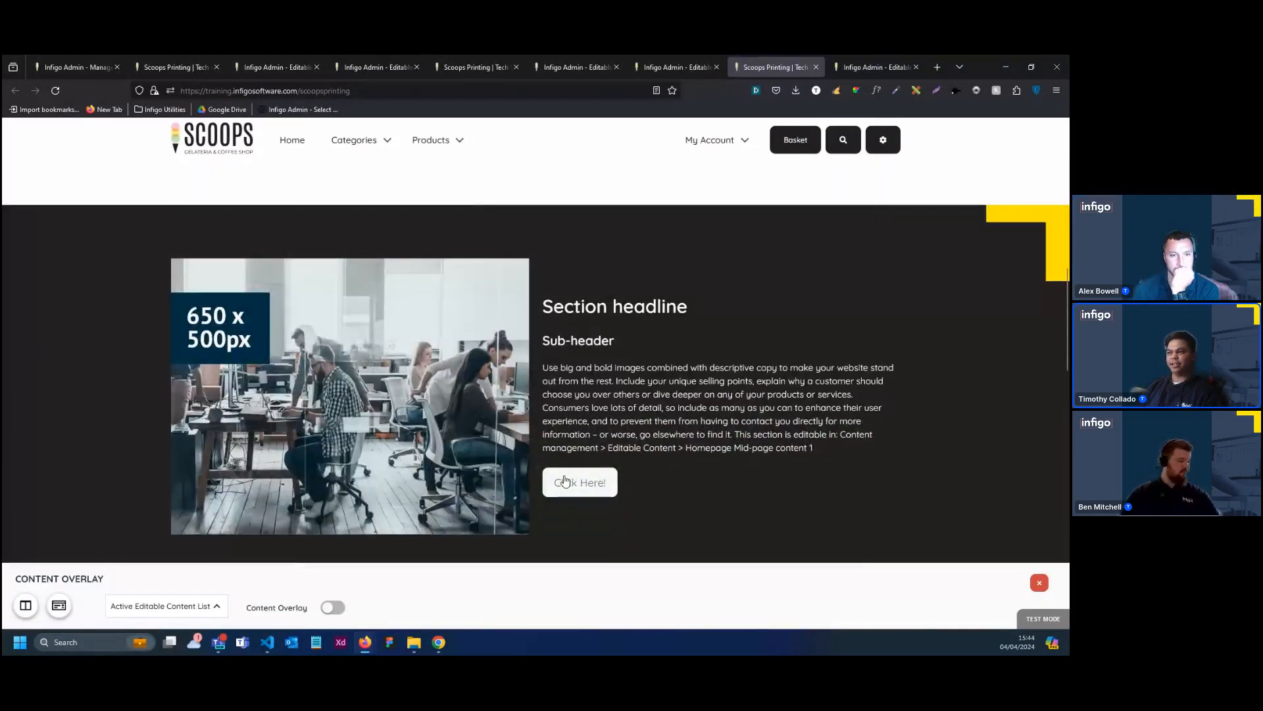
key("ctrl+Tab")
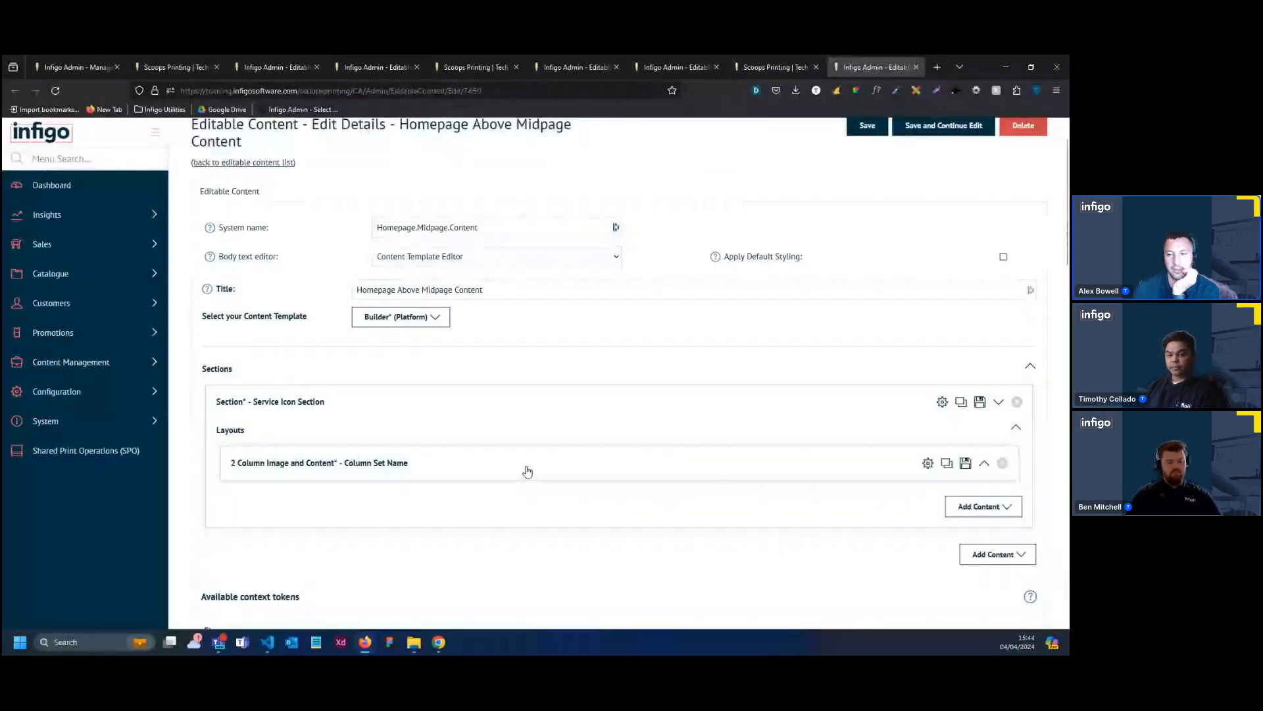
Configure the Service Icon Section with Large spacing and Centered text alignment
scroll(526, 471, "up", 2)
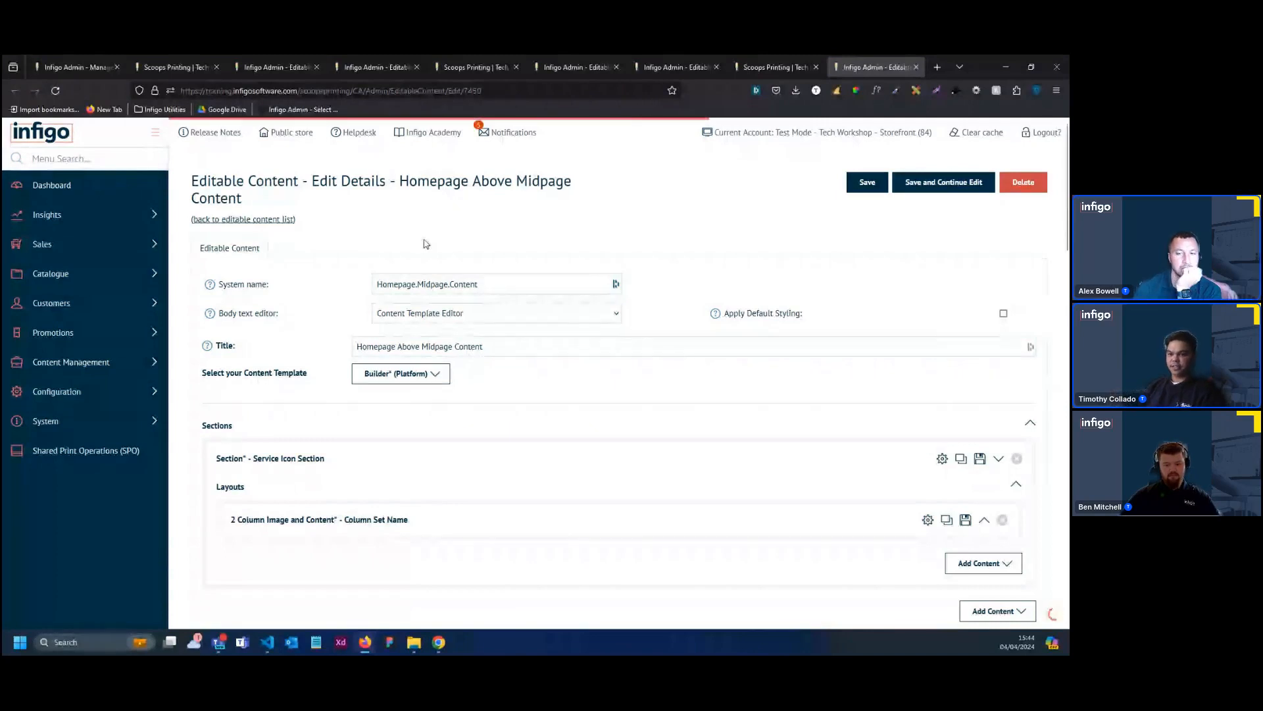
scroll(479, 451, "down", 1)
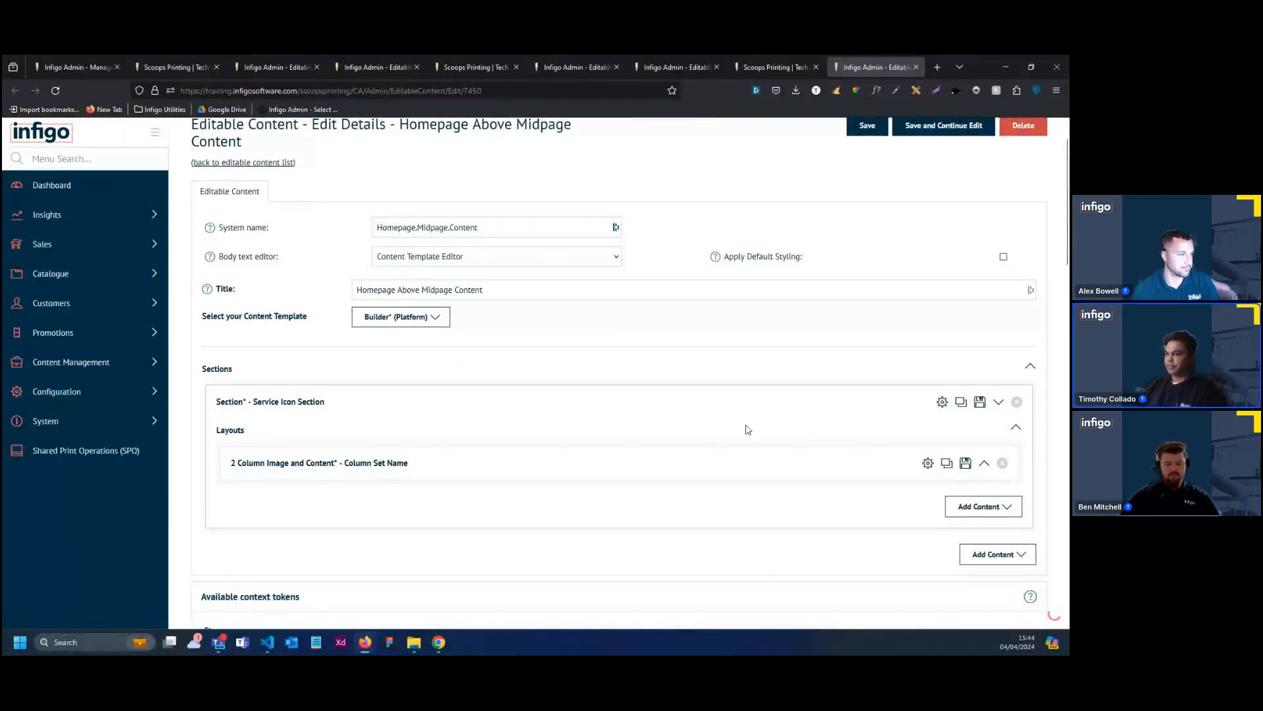
left_click(941, 401)
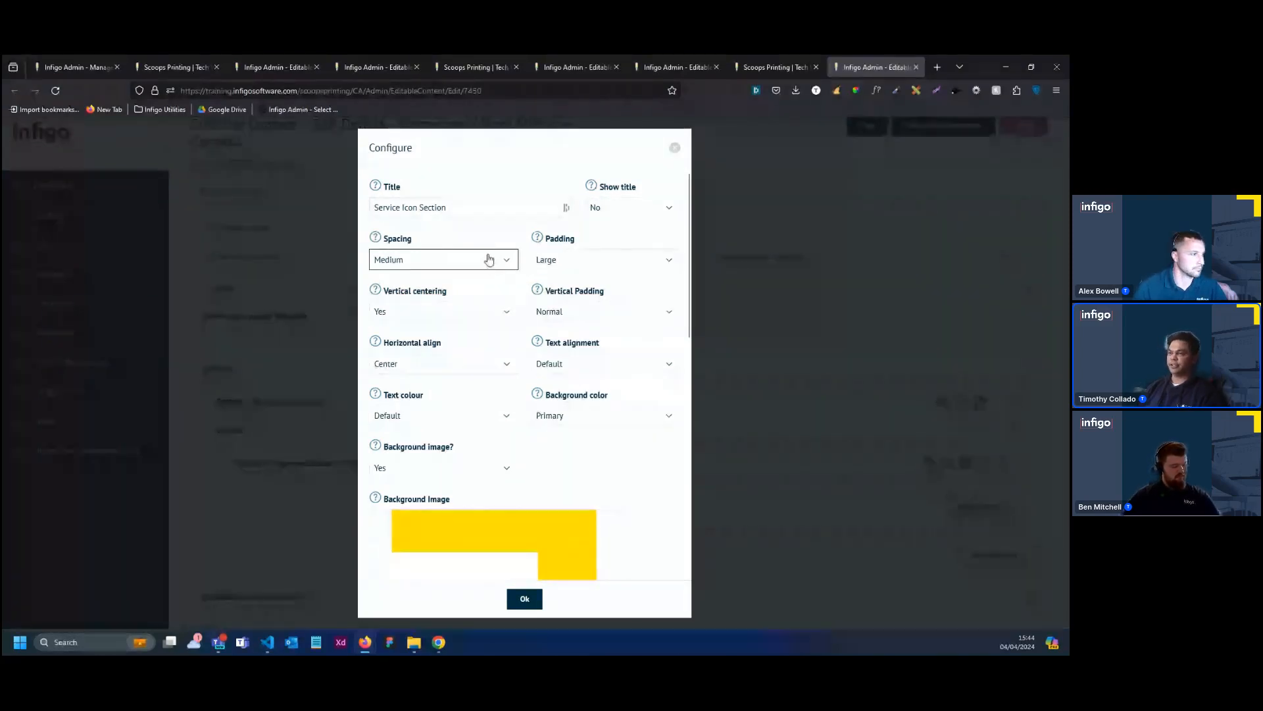
left_click(494, 262)
left_click(451, 331)
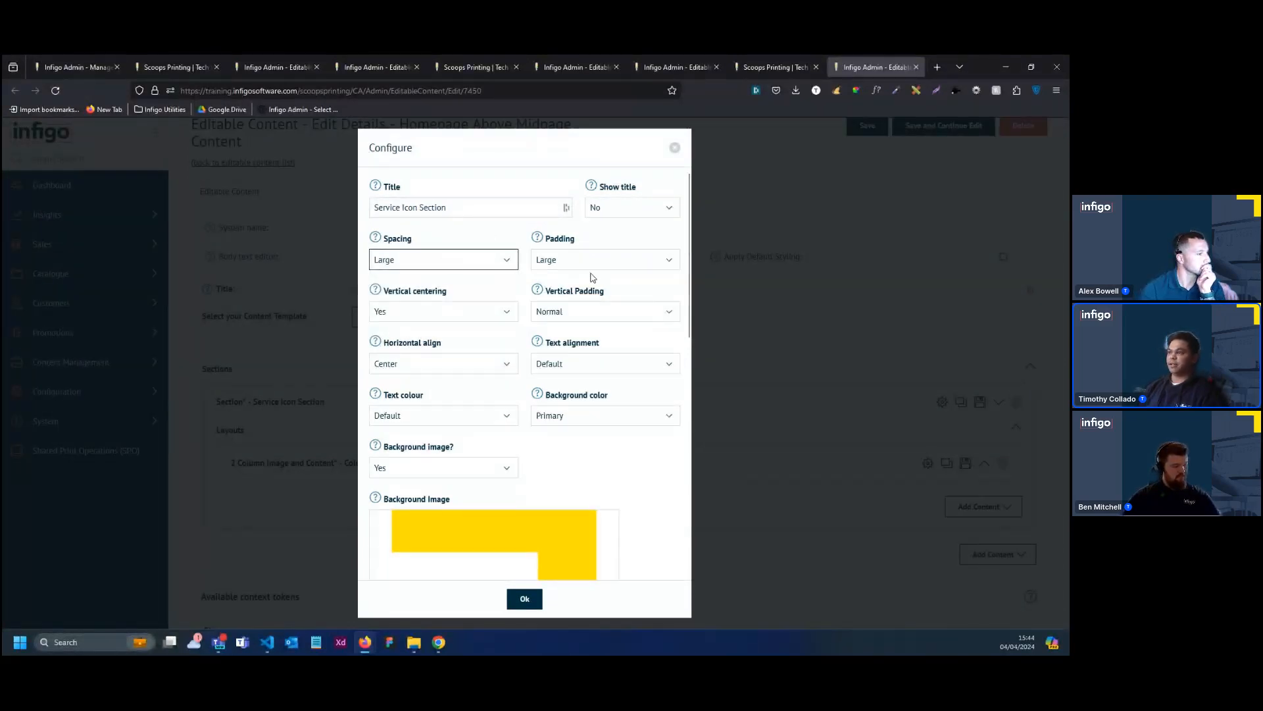
left_click(615, 364)
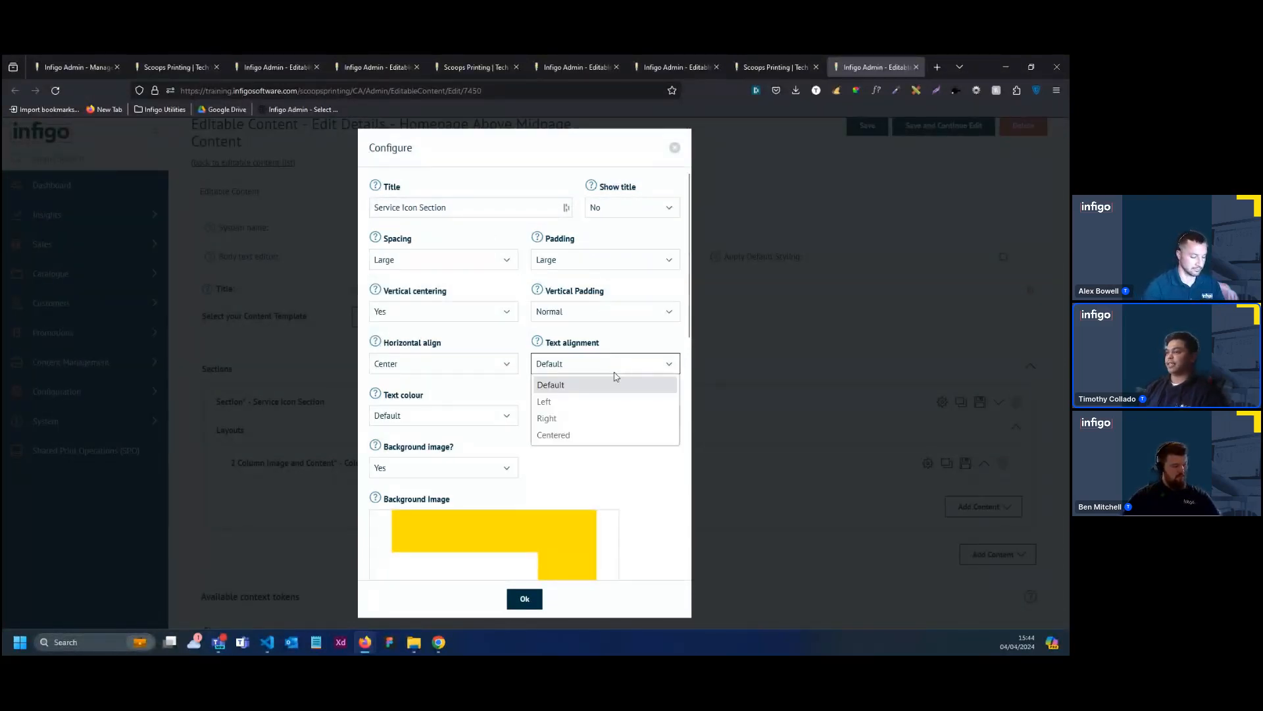
left_click(593, 433)
Set the Service Icon Section's background color to Default, turn off its background image, and apply the configuration
scroll(519, 365, "down", 1)
scroll(518, 365, "down", 2)
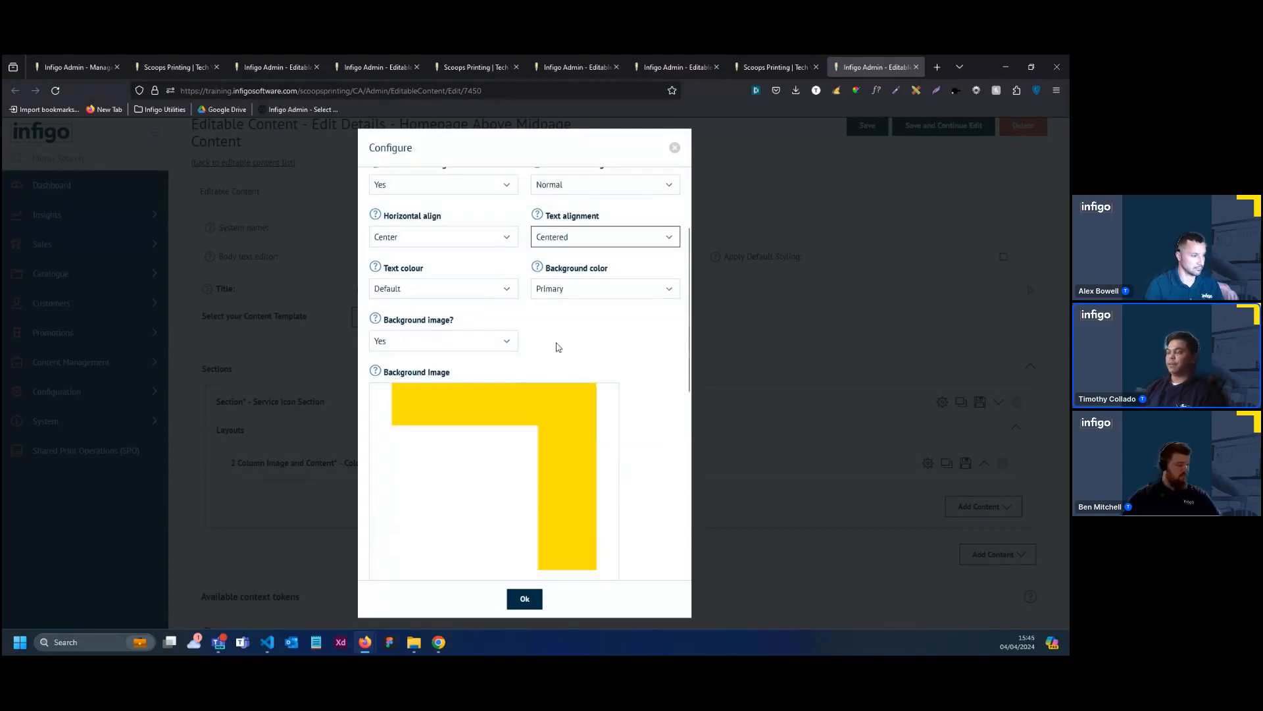
left_click(573, 294)
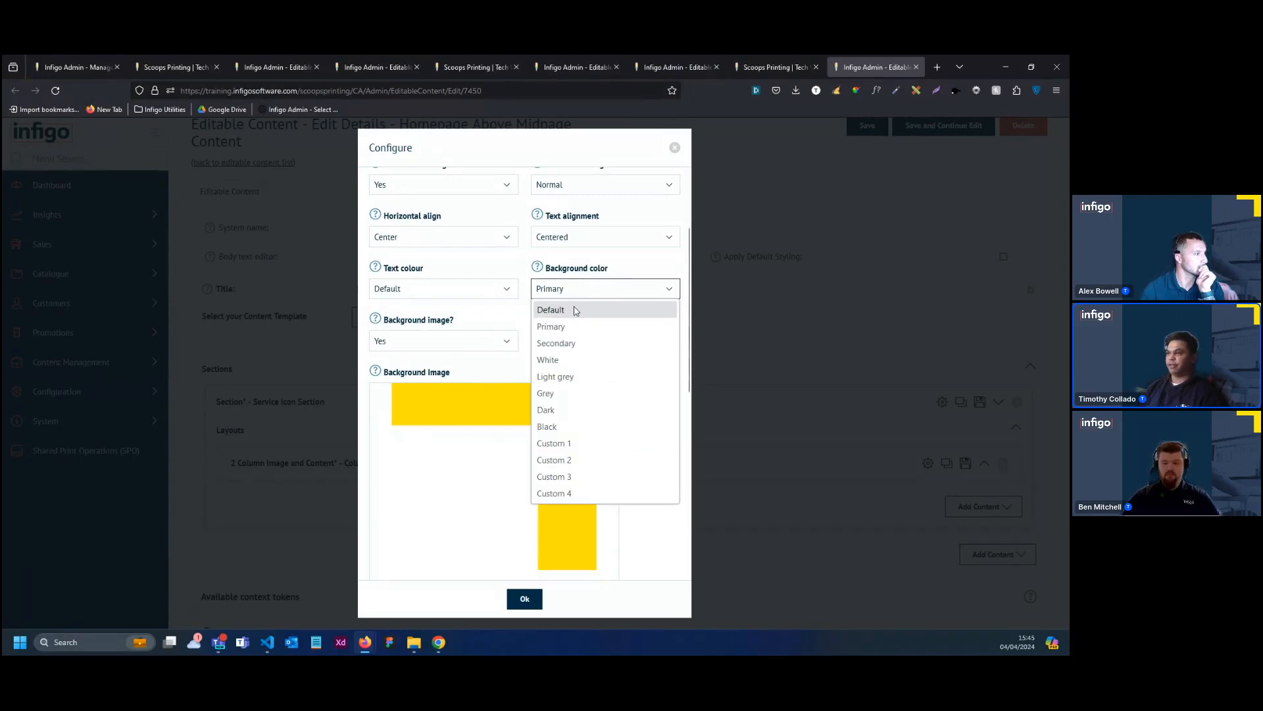
left_click(574, 310)
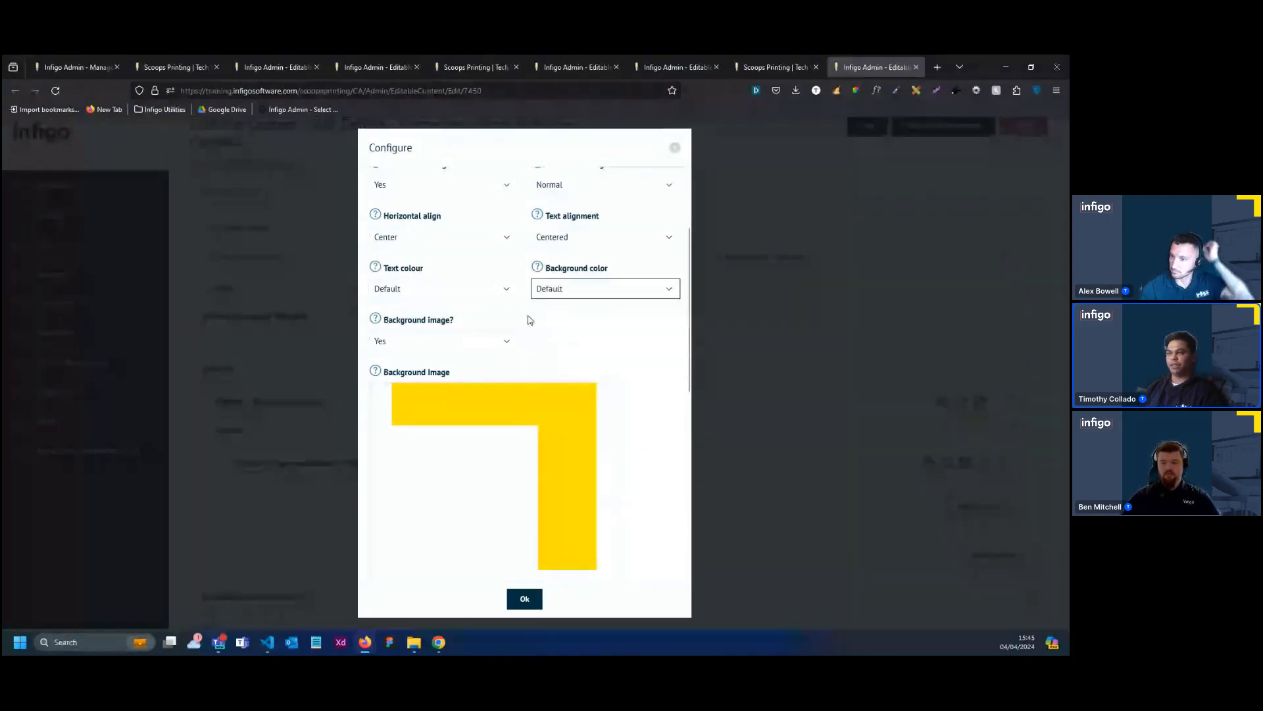
scroll(526, 318, "down", 2)
left_click(444, 277)
left_click(426, 298)
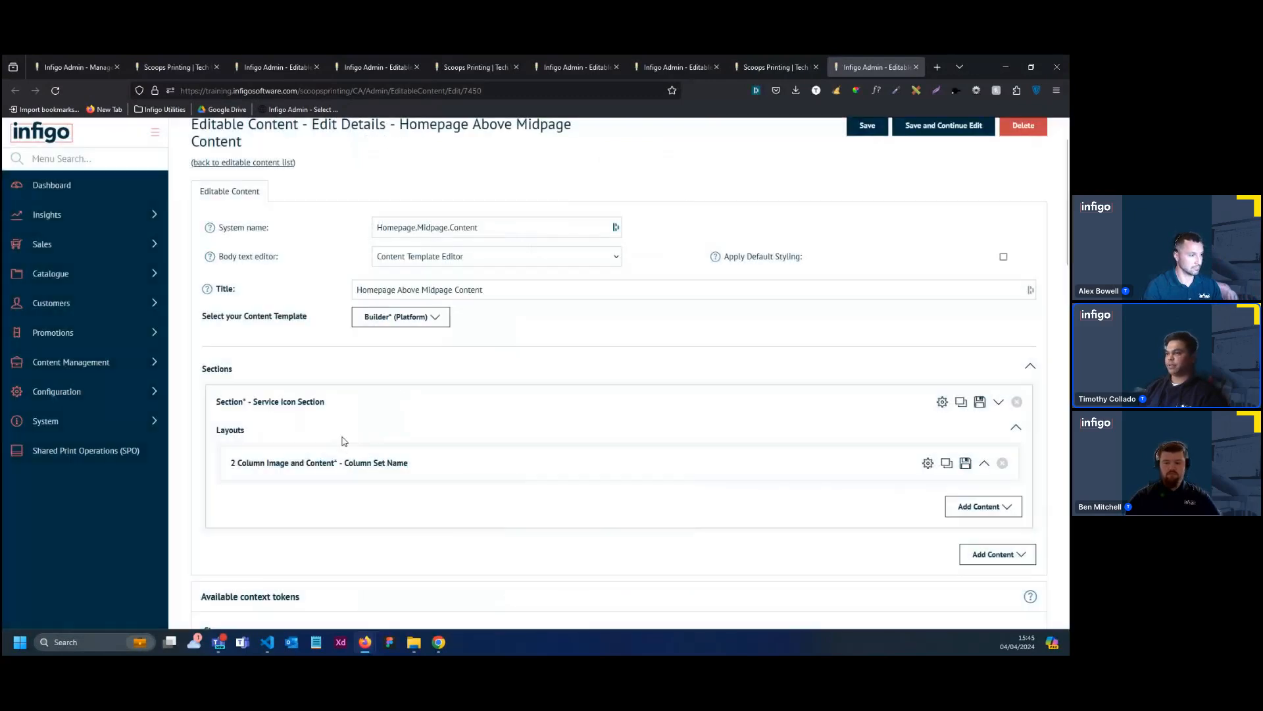
left_click(525, 599)
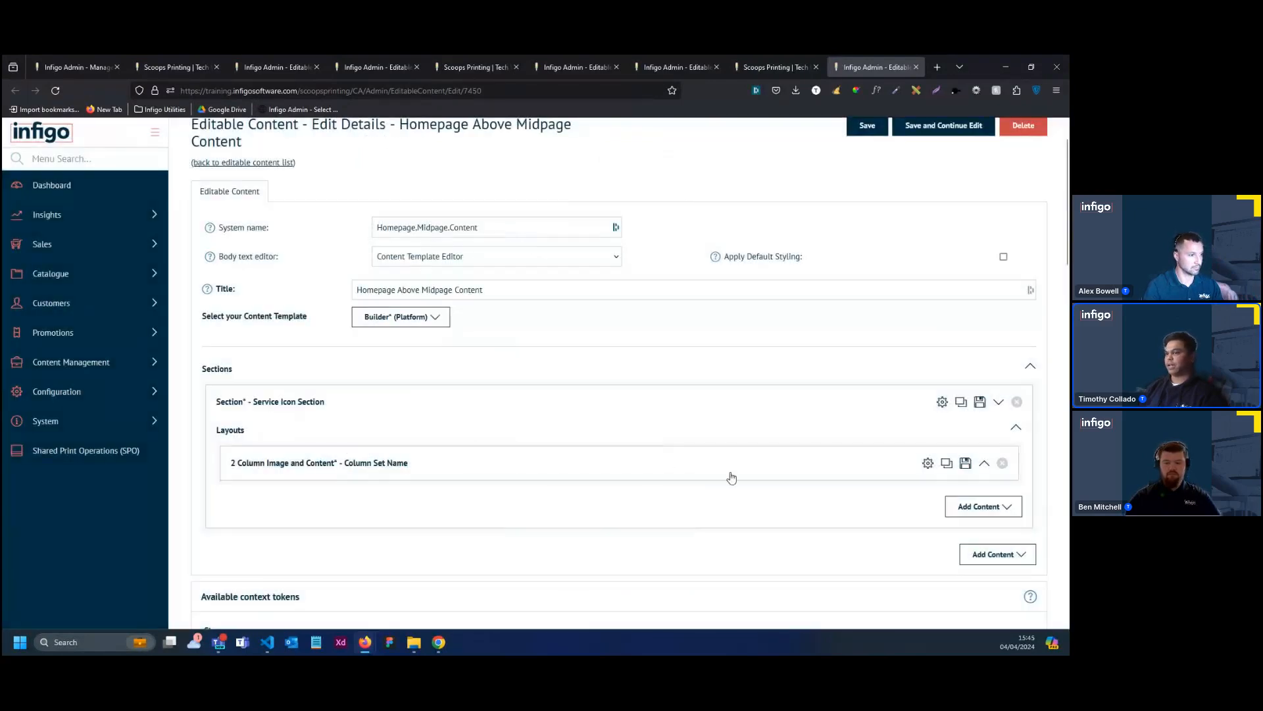
Replace the 2 Column Image and Content layout in the Service Icon Section with a Custom column layout
left_click(1003, 463)
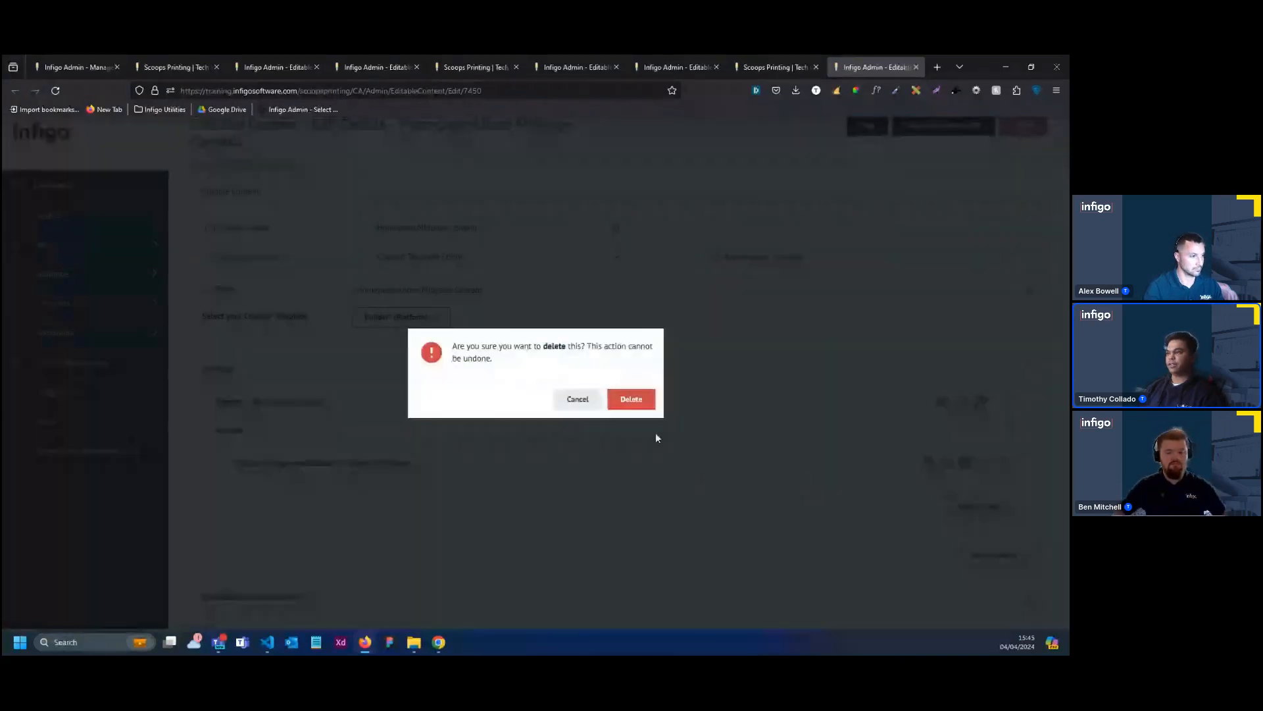
left_click(630, 398)
scroll(600, 416, "down", 3)
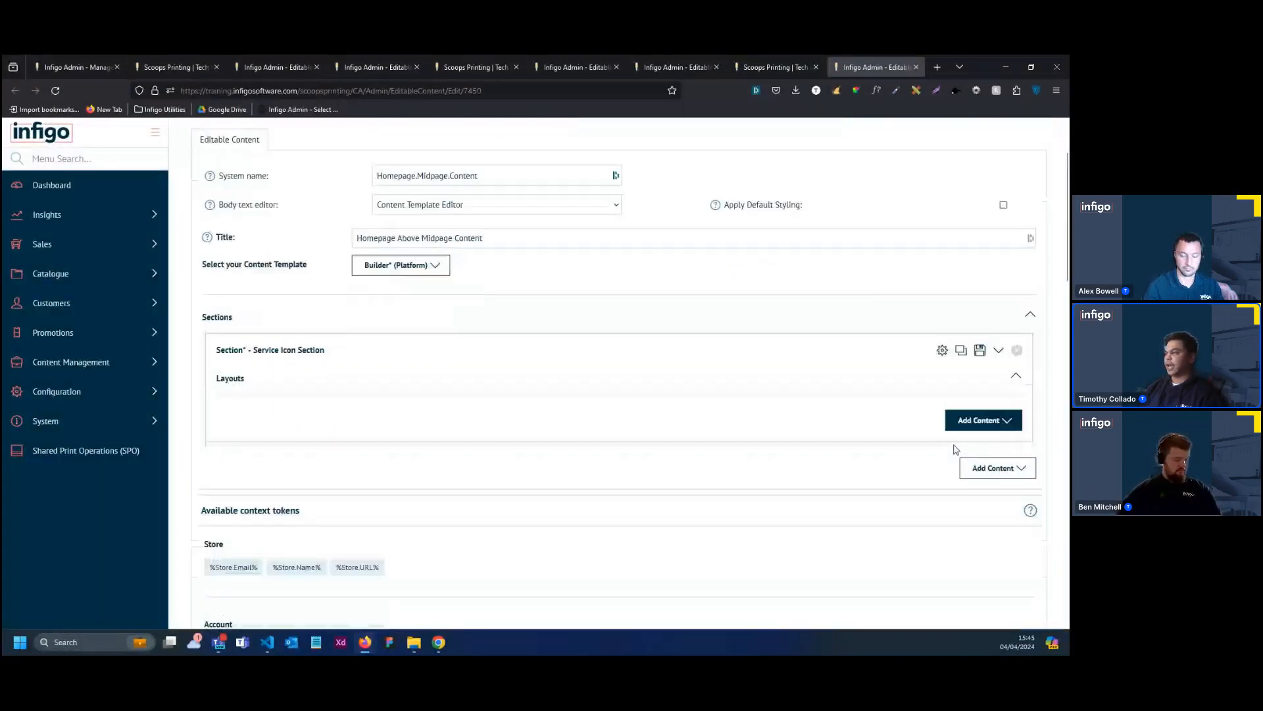
left_click(980, 359)
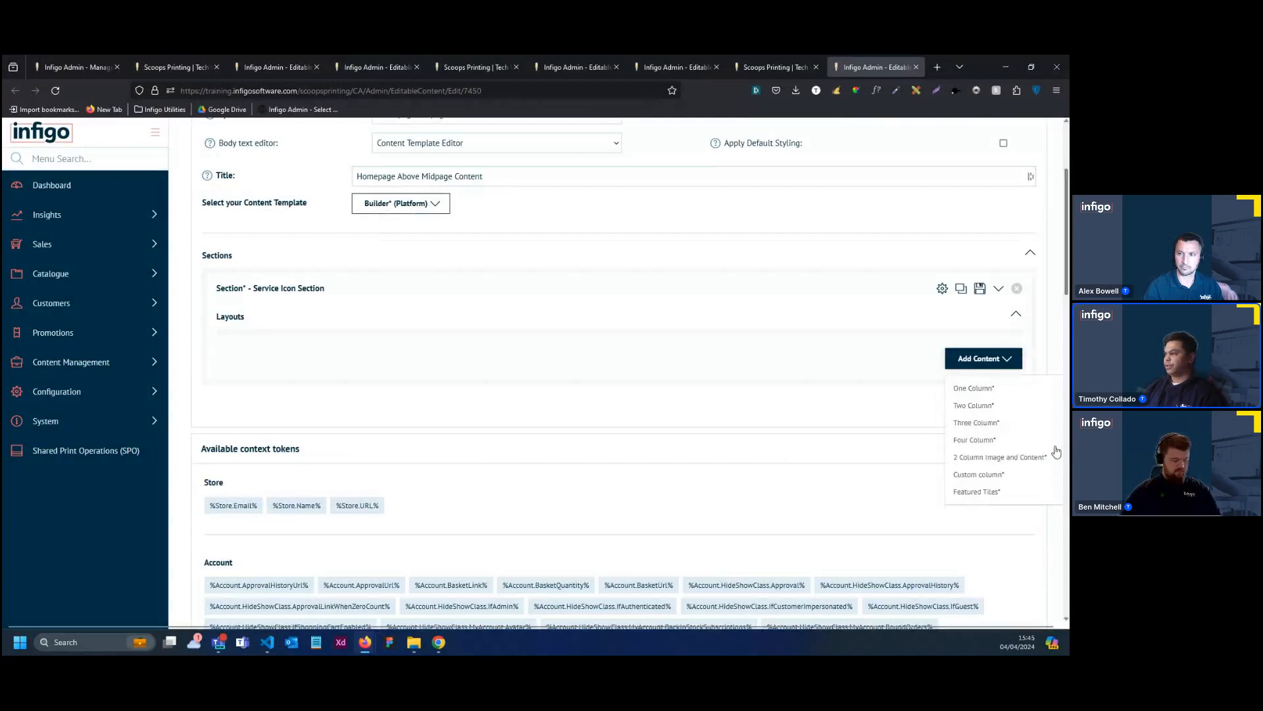
left_click(1005, 475)
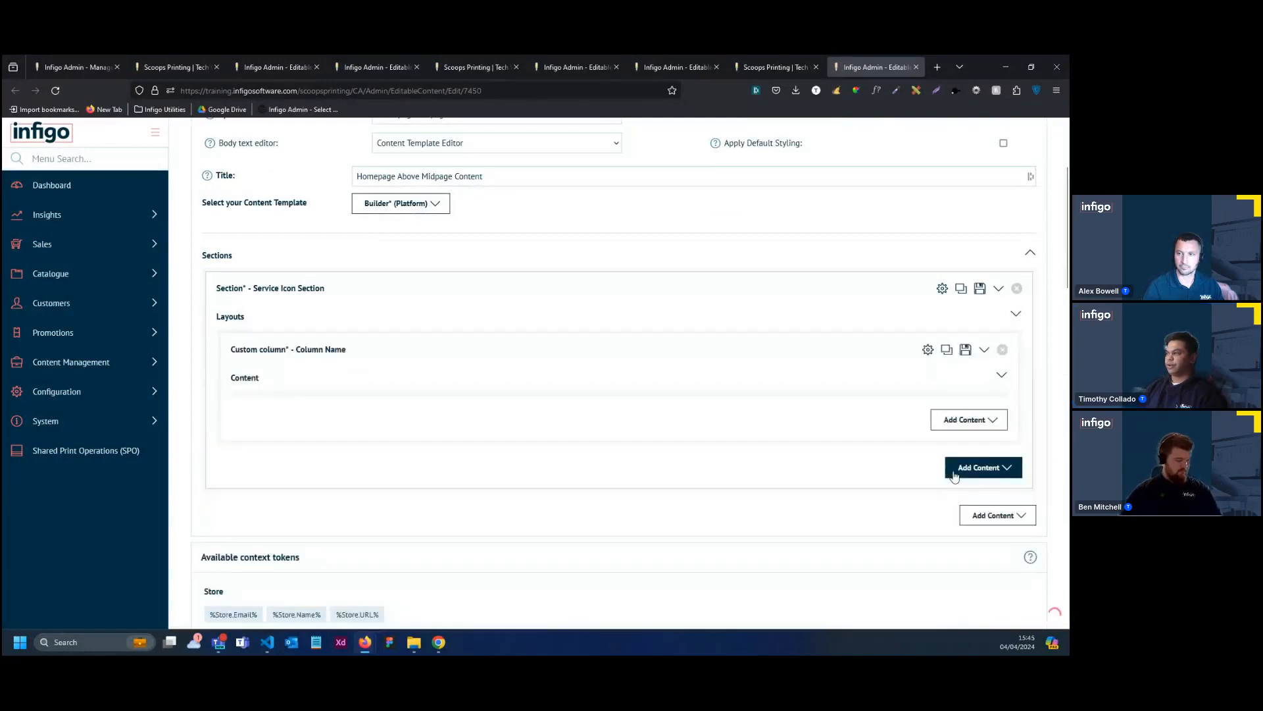
Set the custom column's width to 33%, tablet width to 33% and mobile width to 100%
left_click(927, 350)
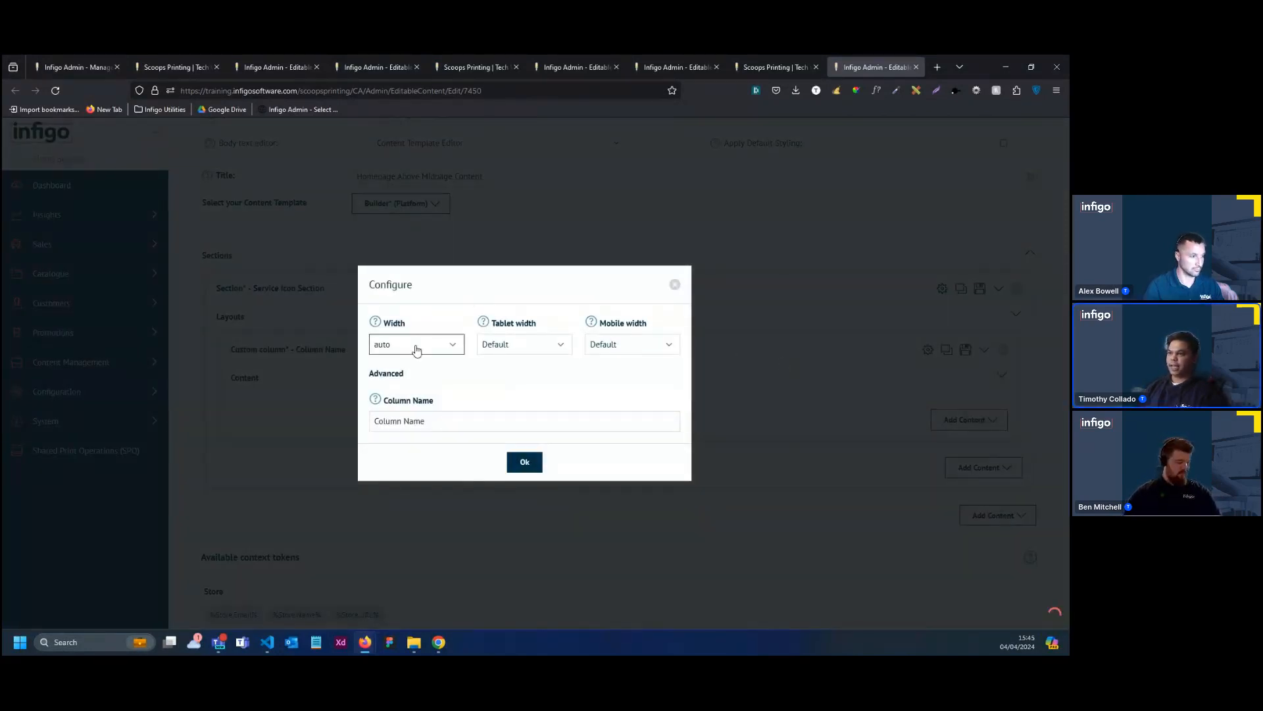
left_click(416, 344)
left_click(416, 492)
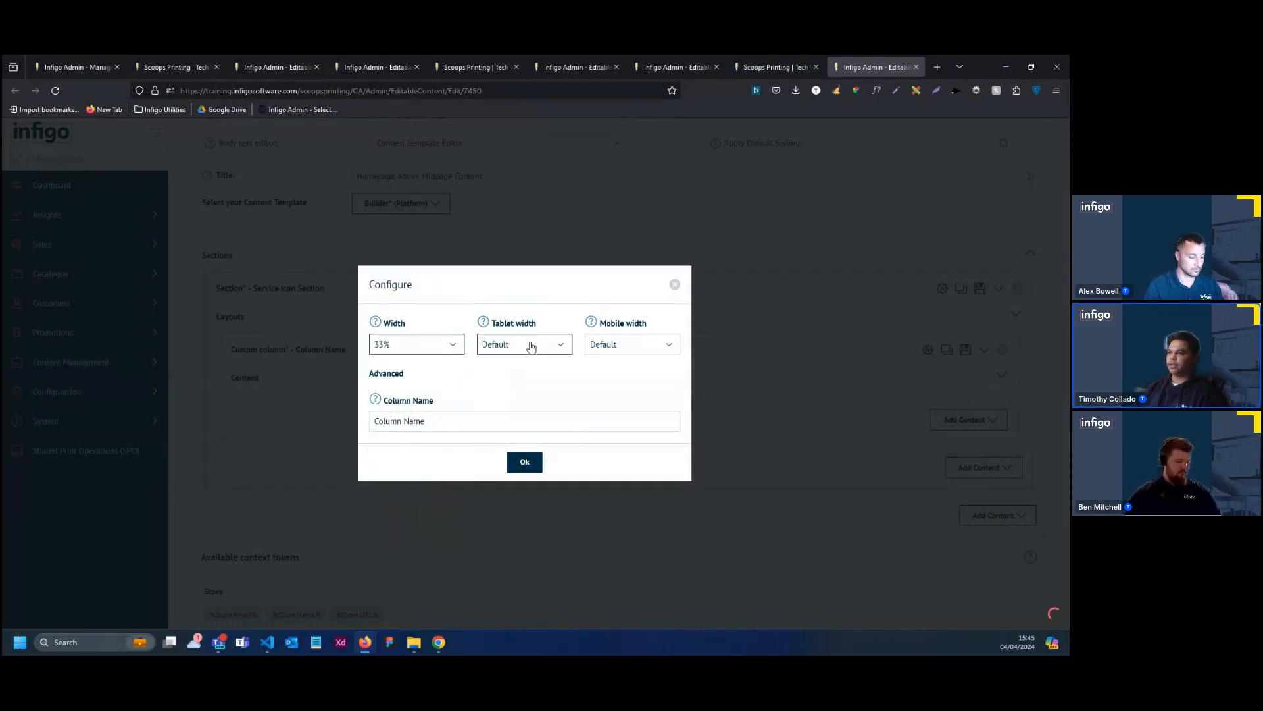
left_click(531, 348)
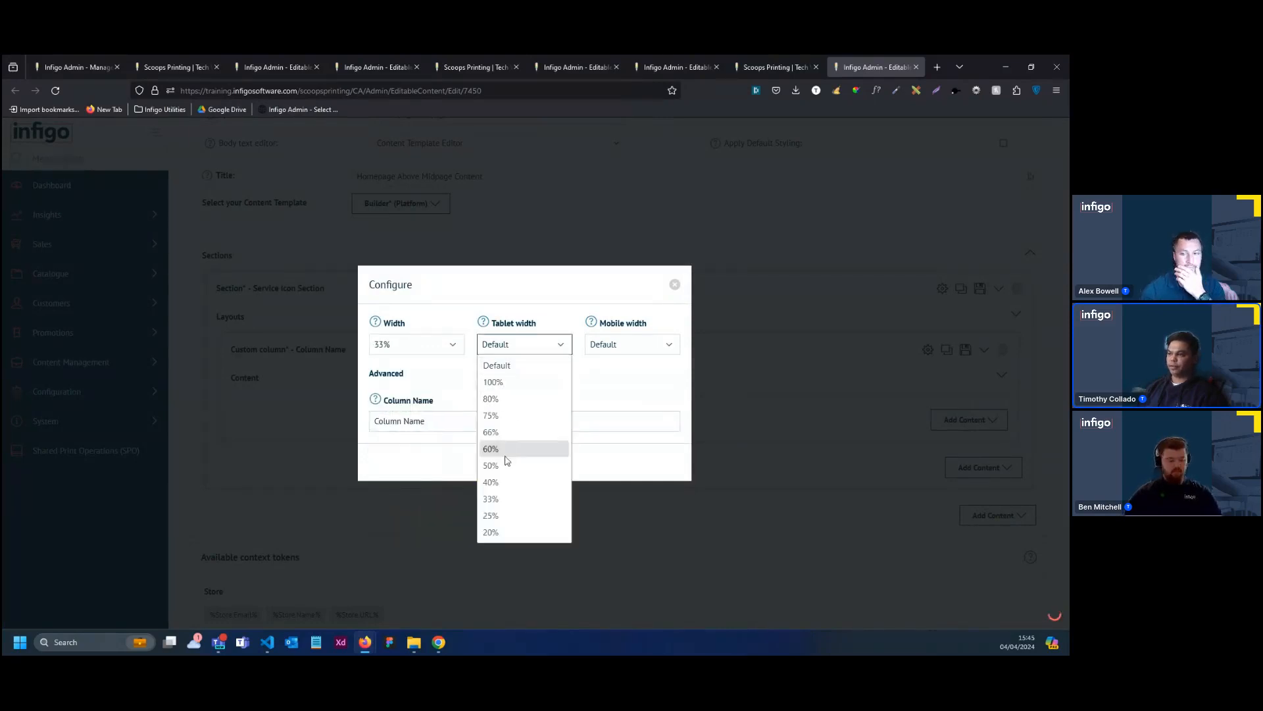
left_click(506, 499)
left_click(604, 349)
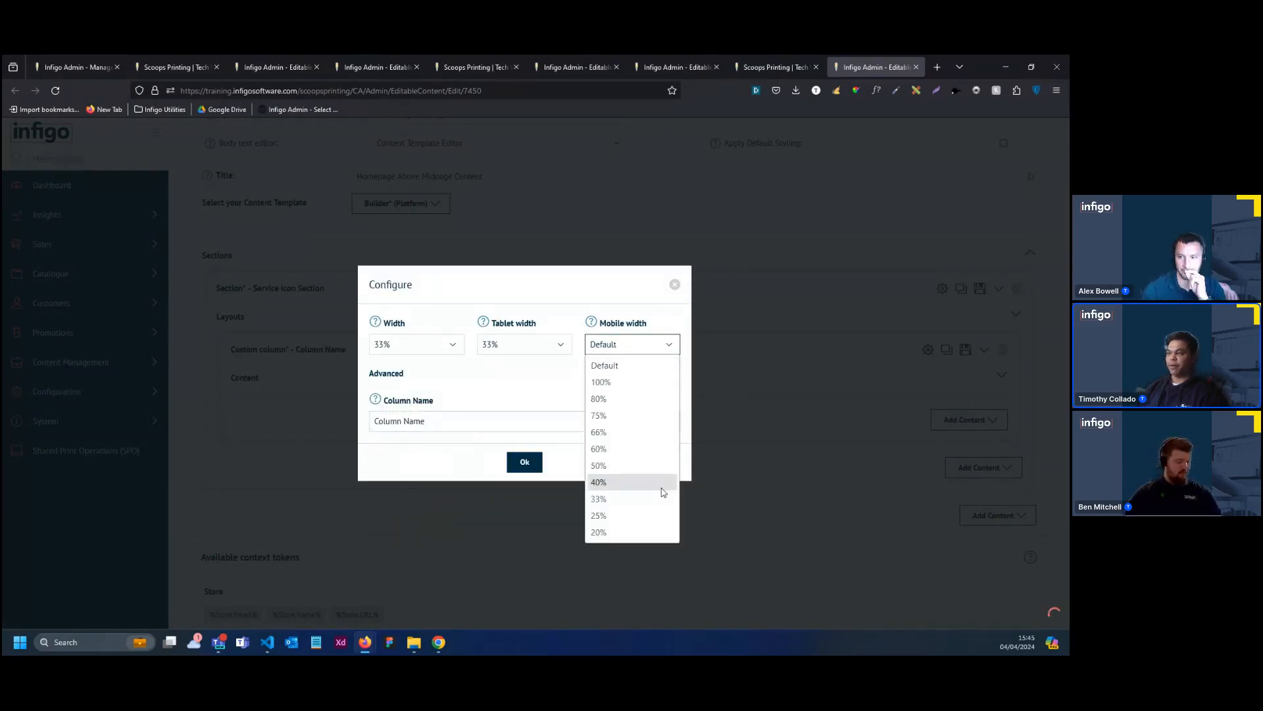
left_click(619, 382)
left_click(536, 462)
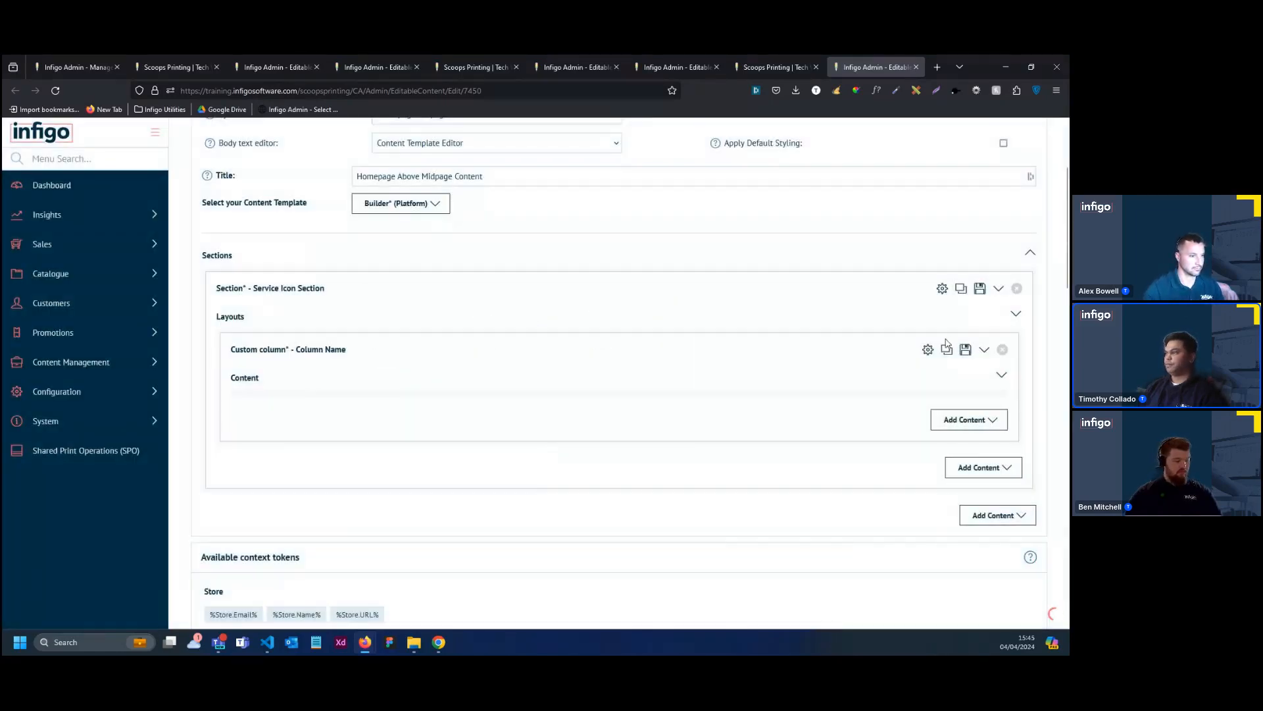
Name the custom column "Service Icon Block 1"
left_click(925, 352)
triple_click(438, 427)
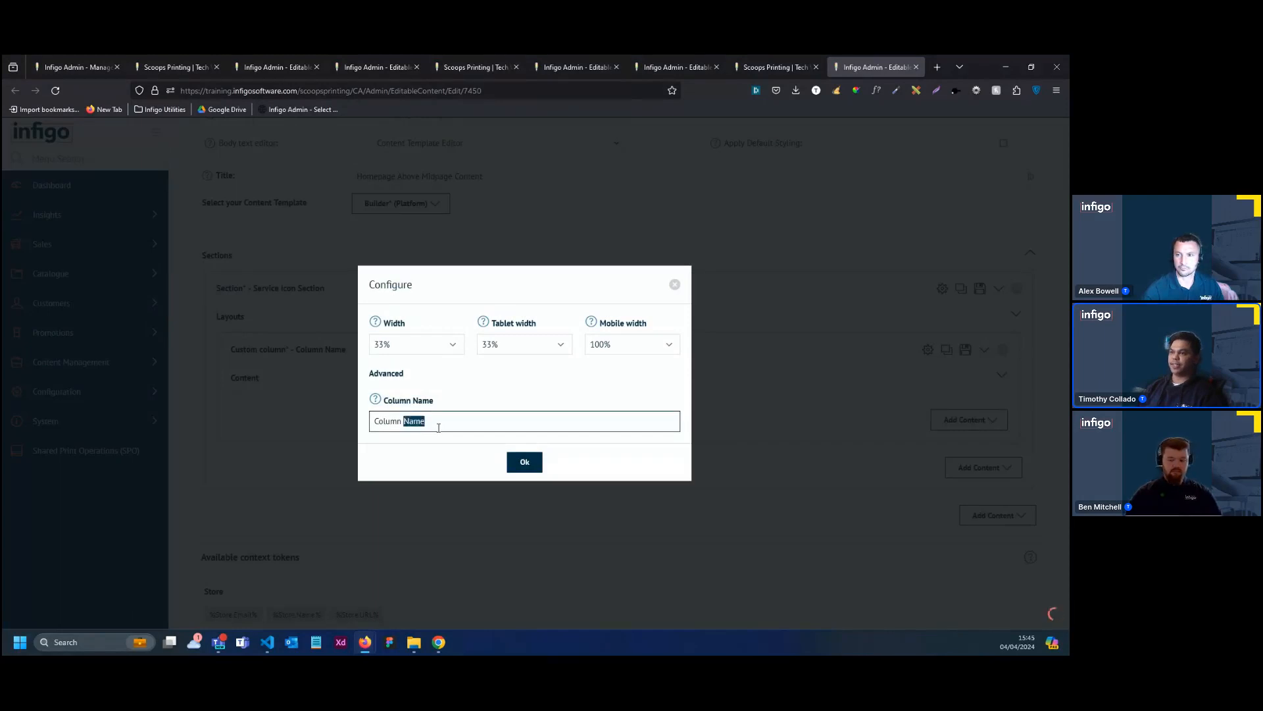
type("Service Icon Block 1")
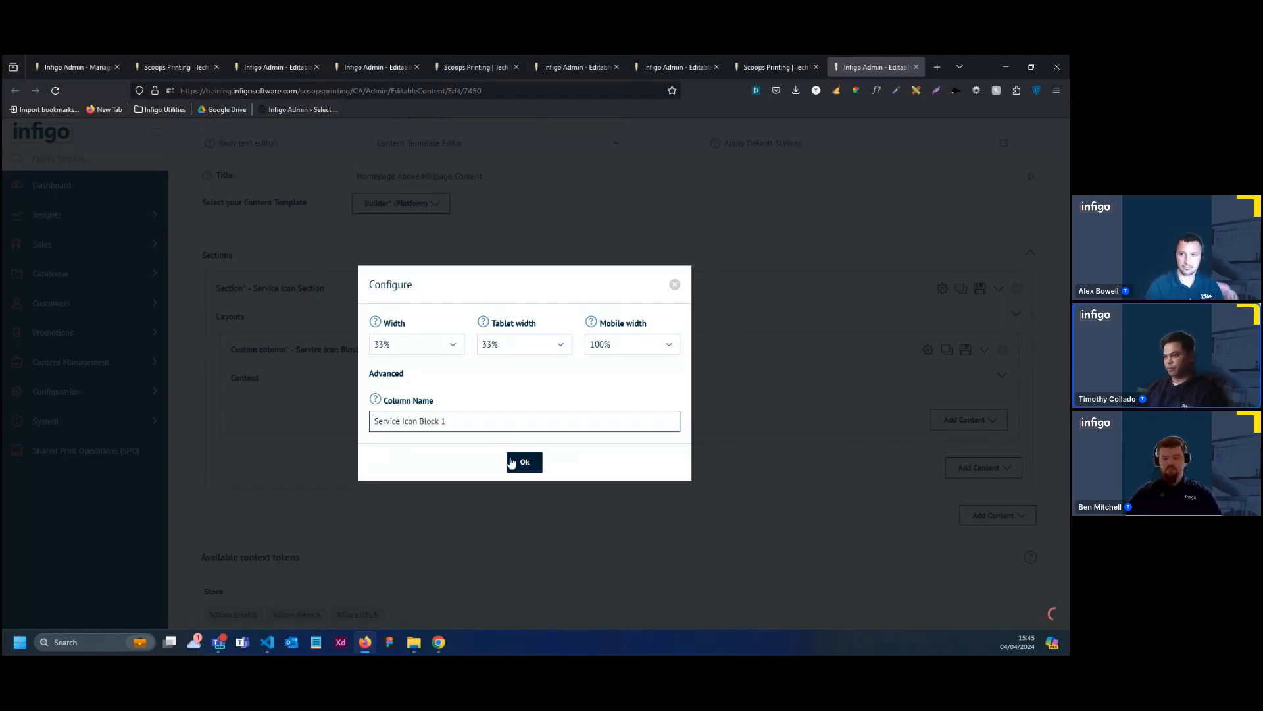
left_click(511, 463)
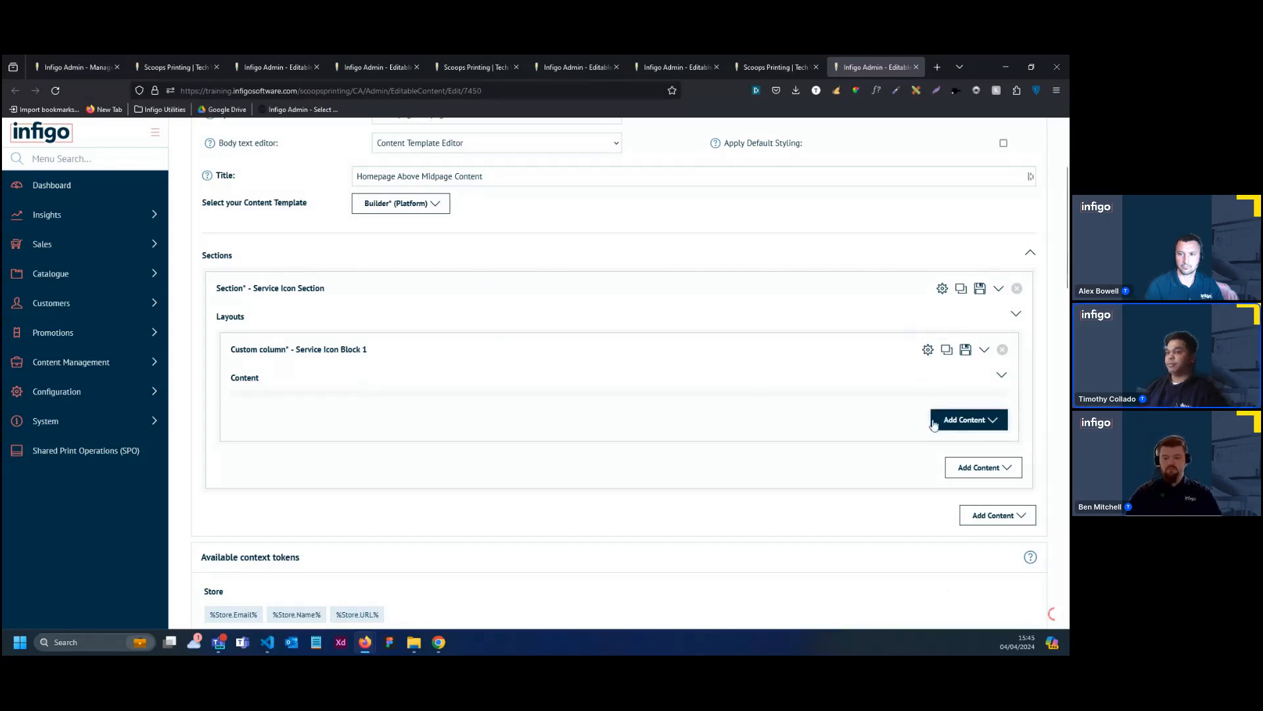
Add an Image element to Service Icon Block 1 and configure it with a Round shape and 96 by 96 size
left_click(968, 419)
scroll(810, 389, "down", 1)
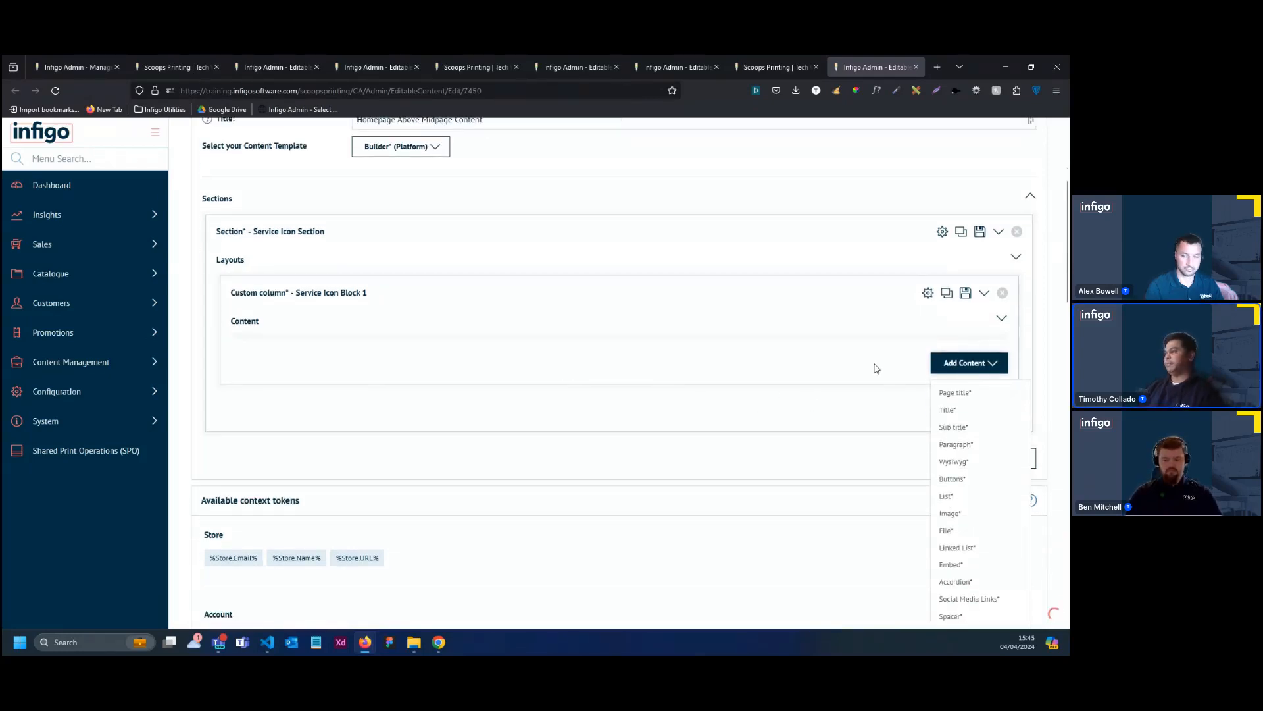
left_click(968, 517)
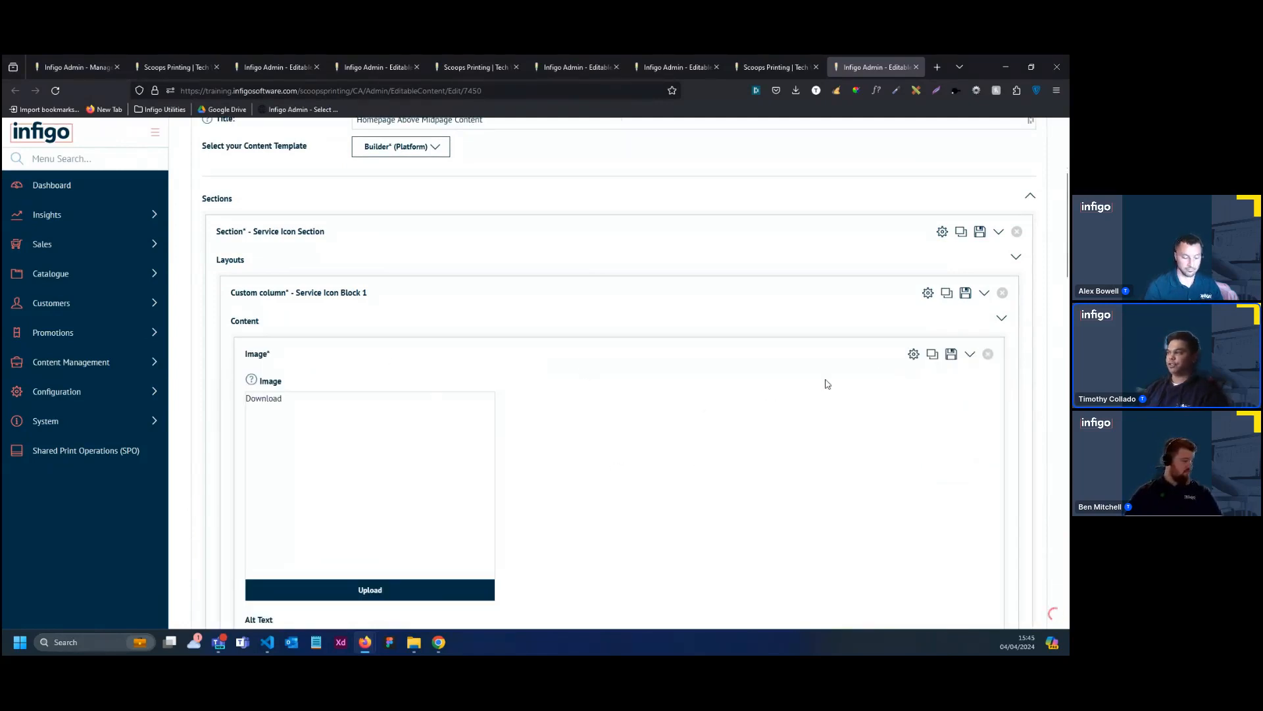
left_click(912, 355)
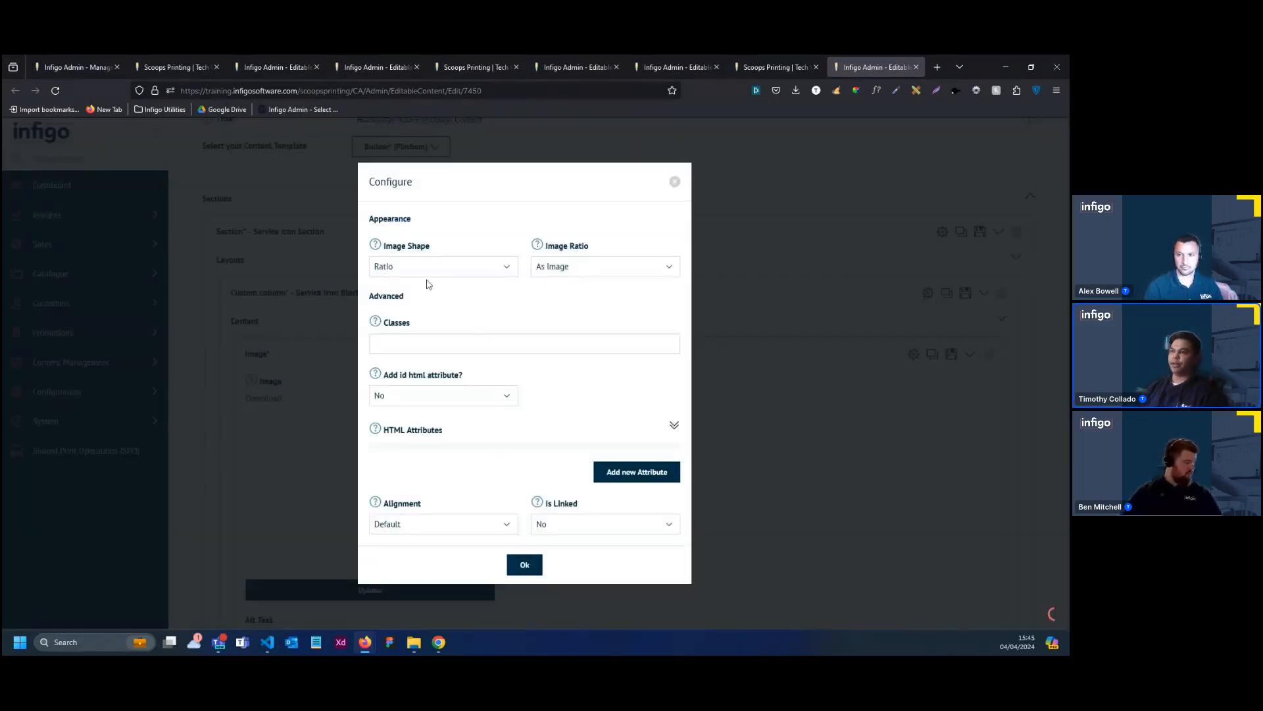
left_click(445, 262)
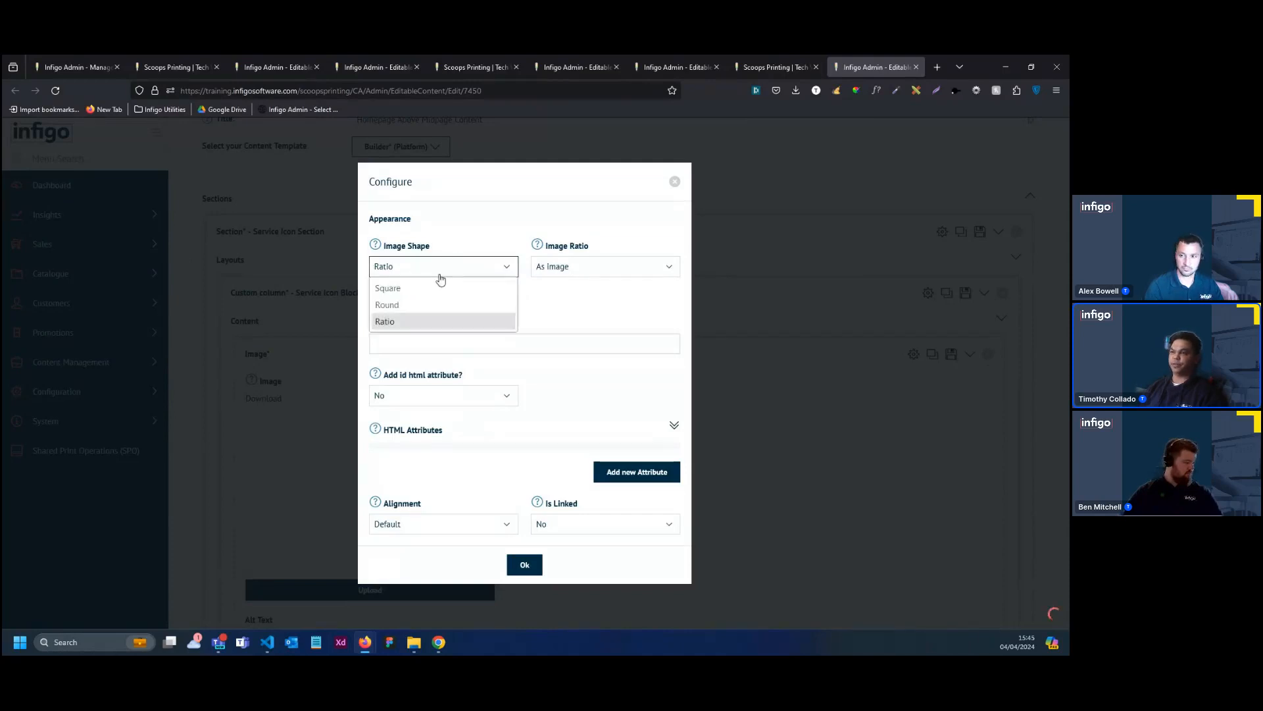
left_click(434, 304)
left_click(559, 271)
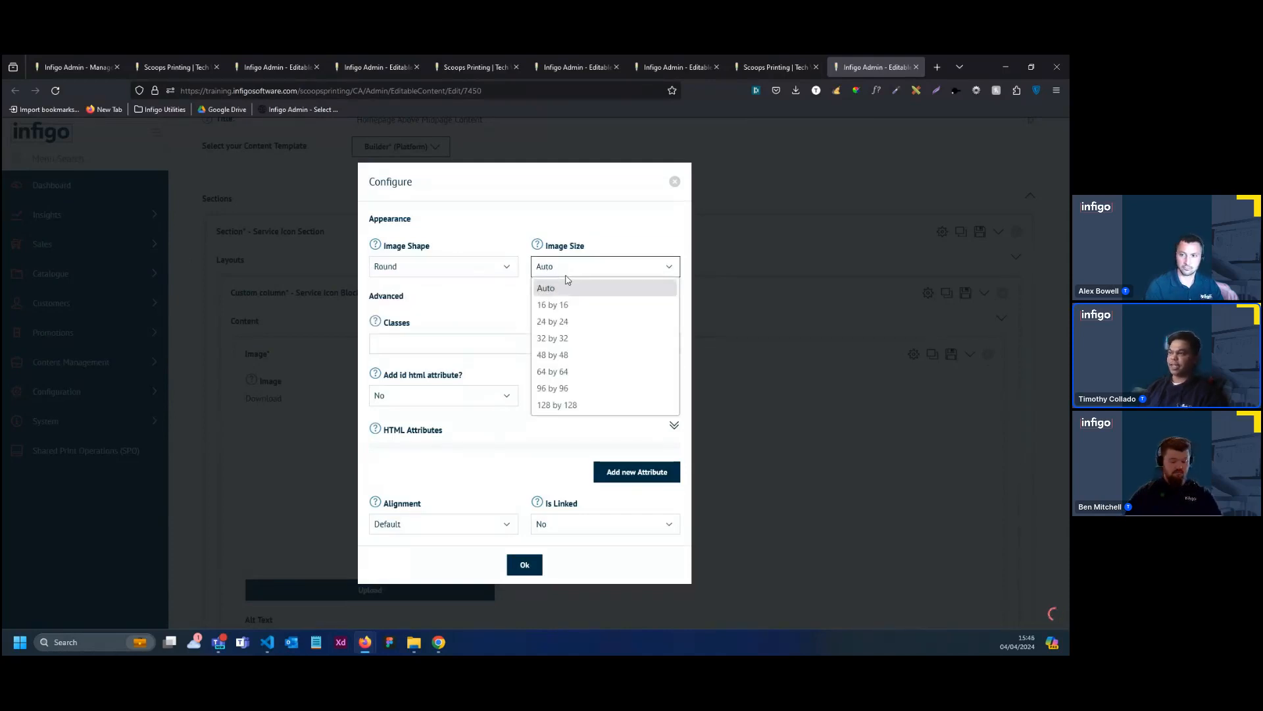
left_click(573, 390)
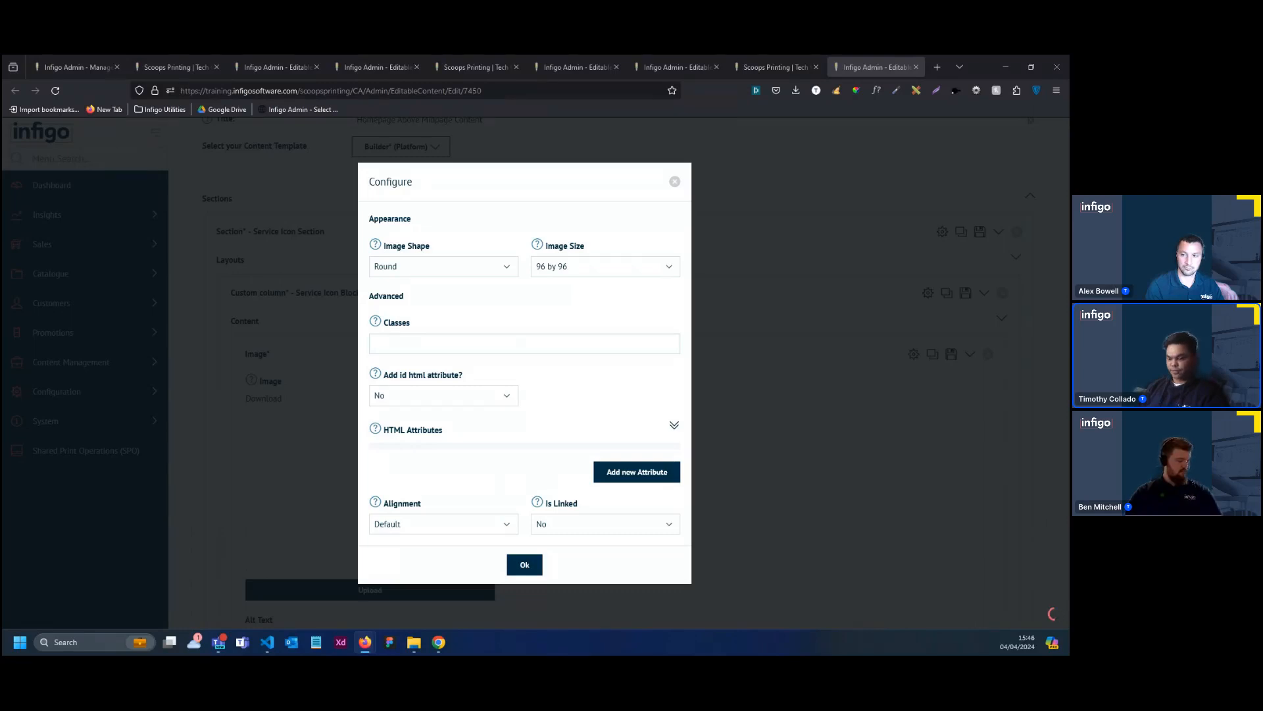
Assign the classes "has-icon-border-radius is-pink" to the image element and apply its configuration
left_click(422, 344)
type("has-icon-border-radius is-pink")
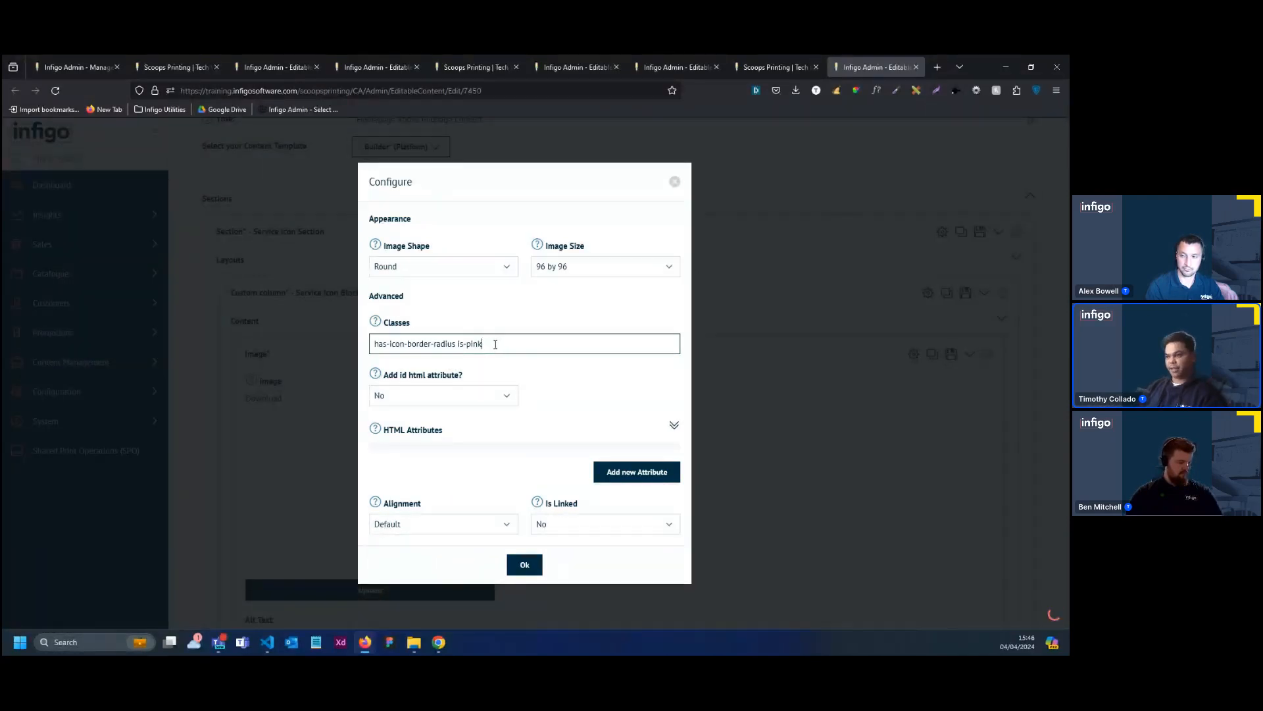
left_click(527, 565)
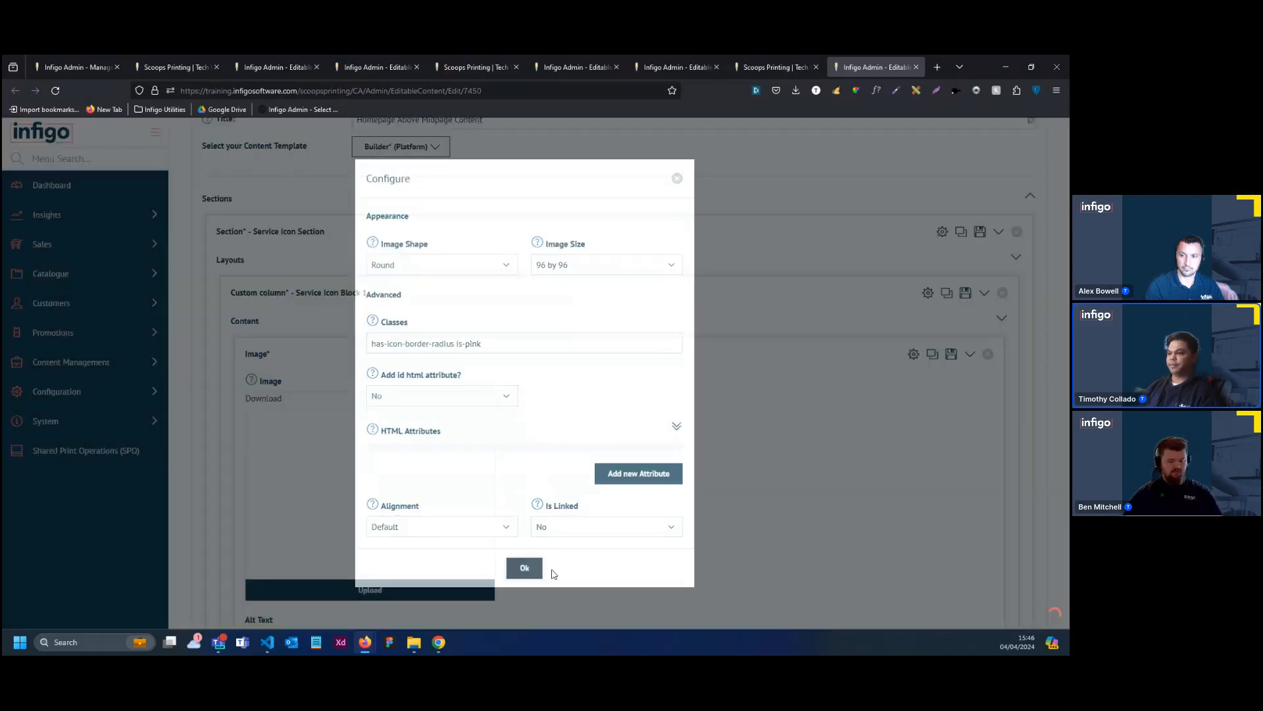
Add a Sub title and a Paragraph below the image in Service Icon Block 1, collapsing the image and paragraph elements
scroll(592, 329, "down", 3)
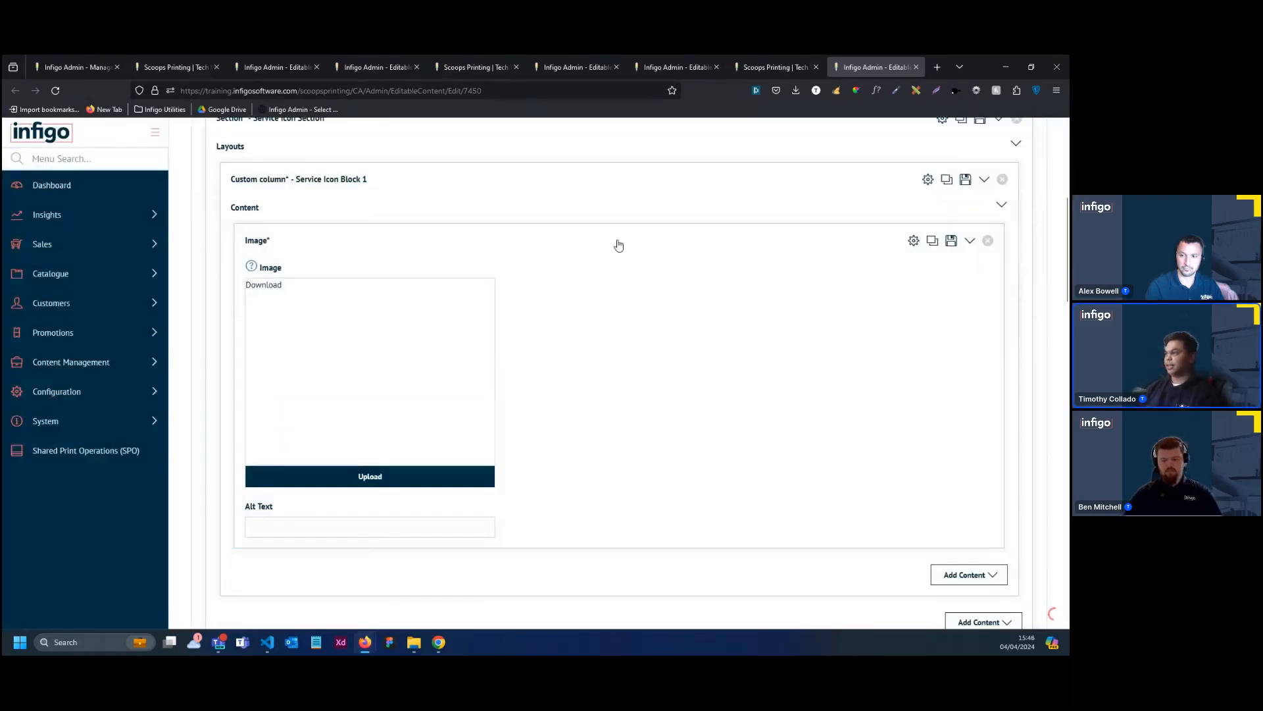
left_click(617, 246)
left_click(955, 283)
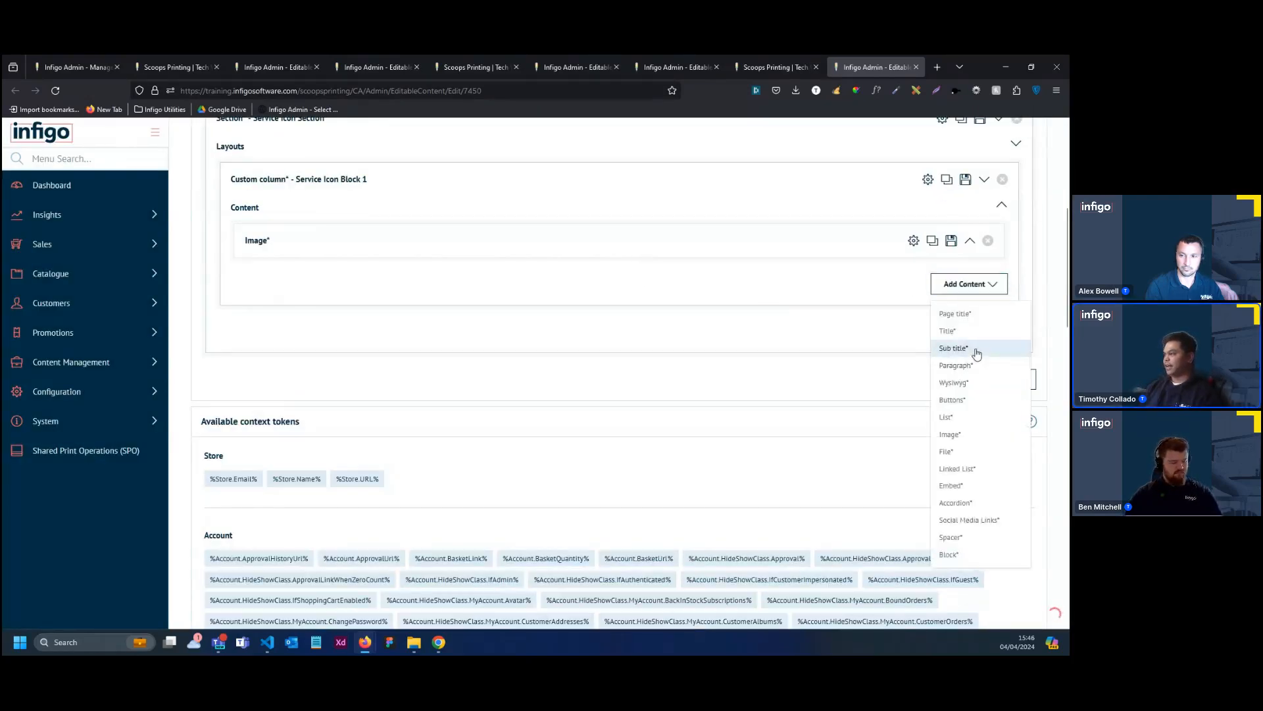
left_click(954, 348)
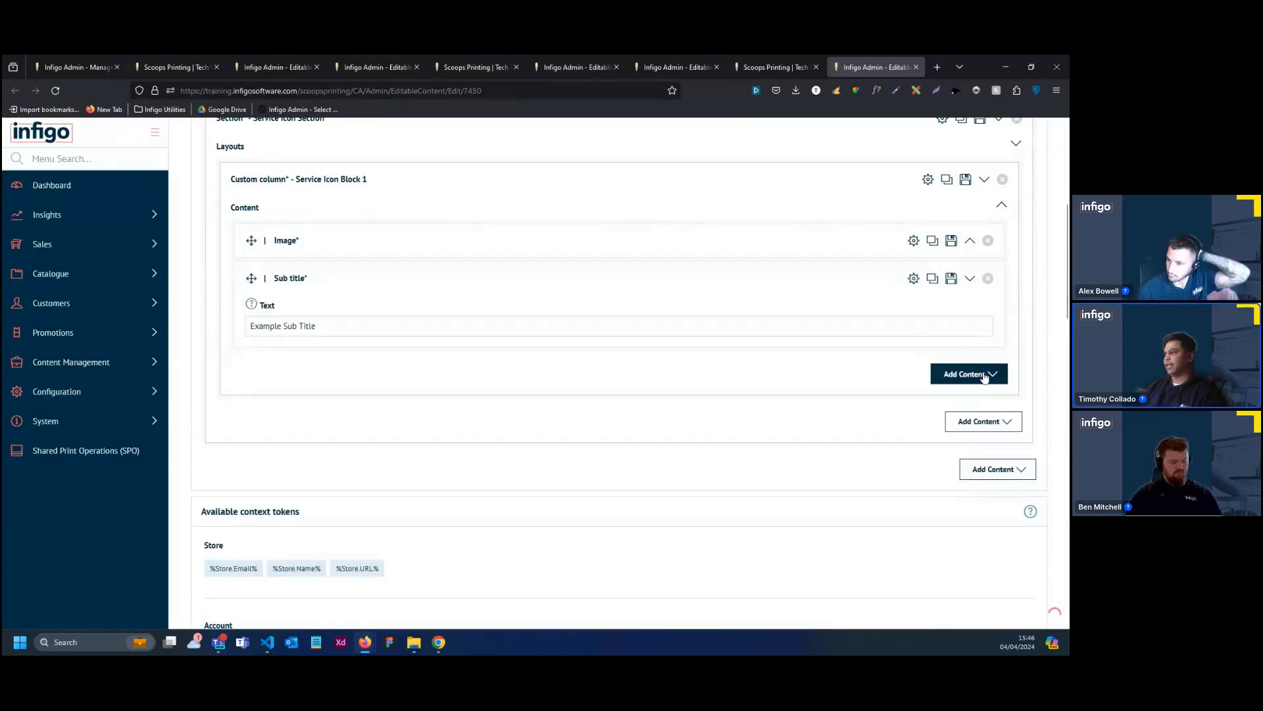
left_click(938, 372)
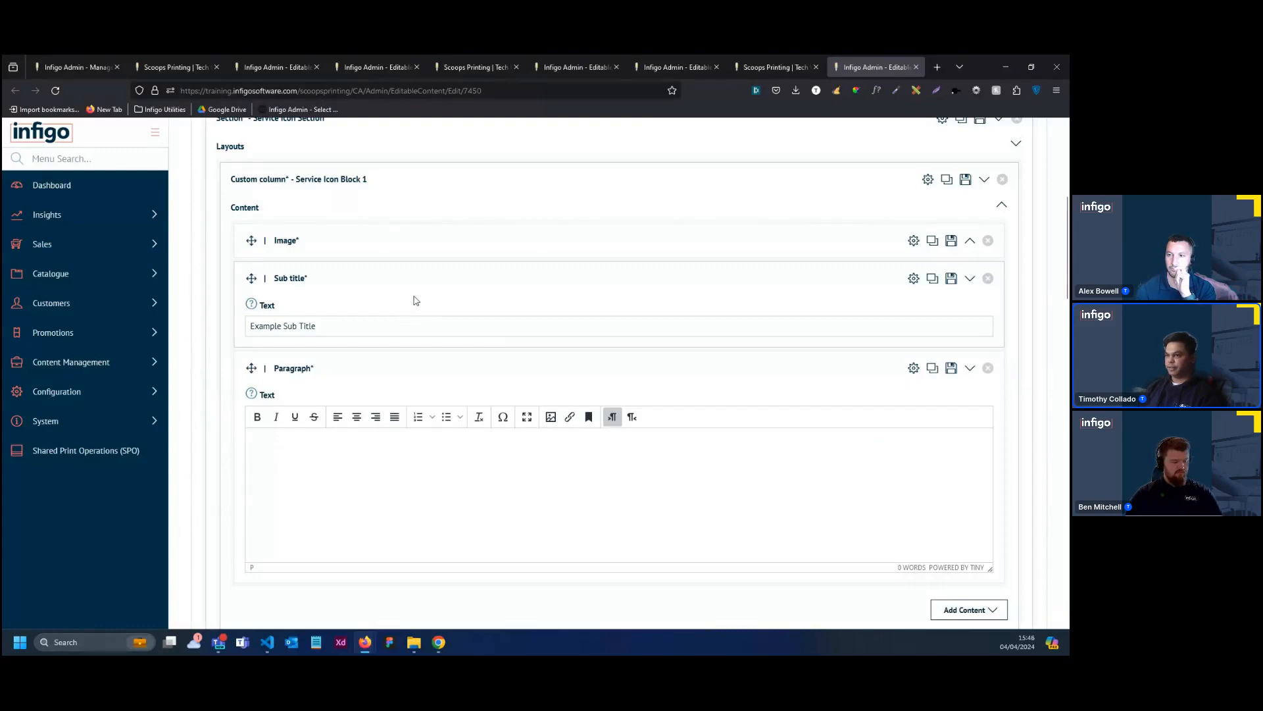
left_click(468, 364)
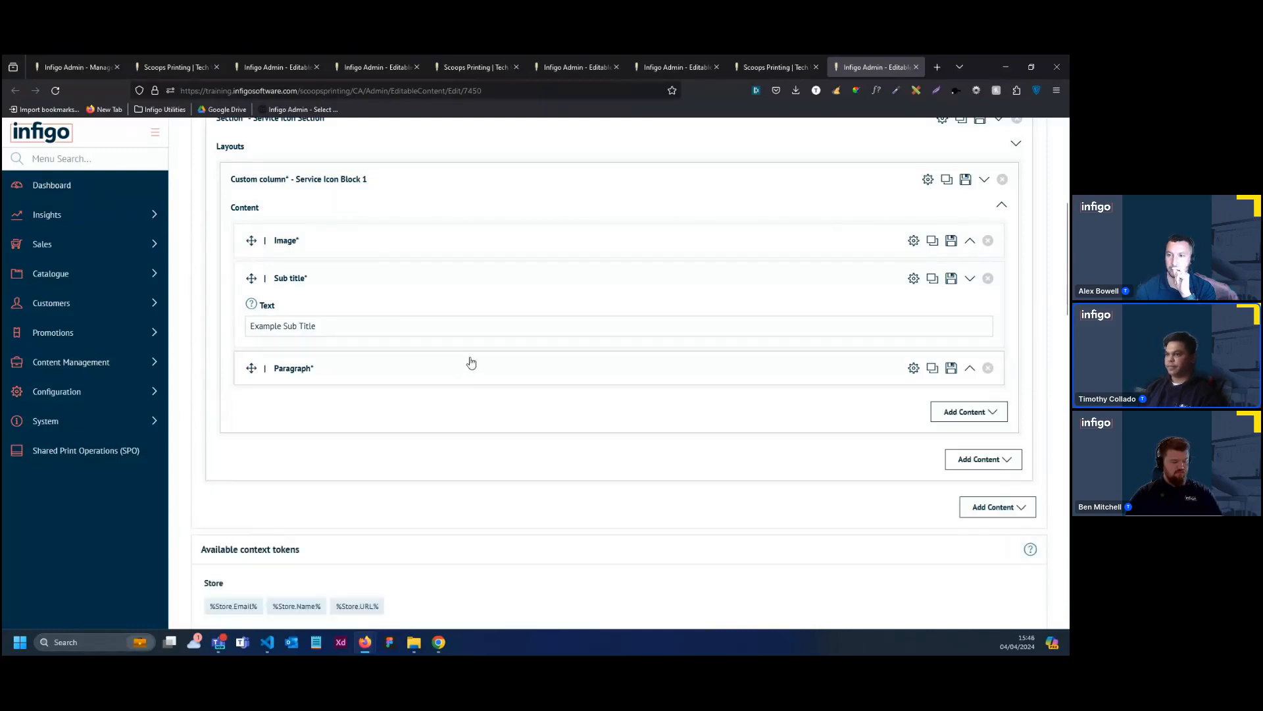
Collapse the Service Icon Block 1 column and duplicate it twice within the Service Icon Section
left_click(532, 187)
scroll(566, 260, "up", 3)
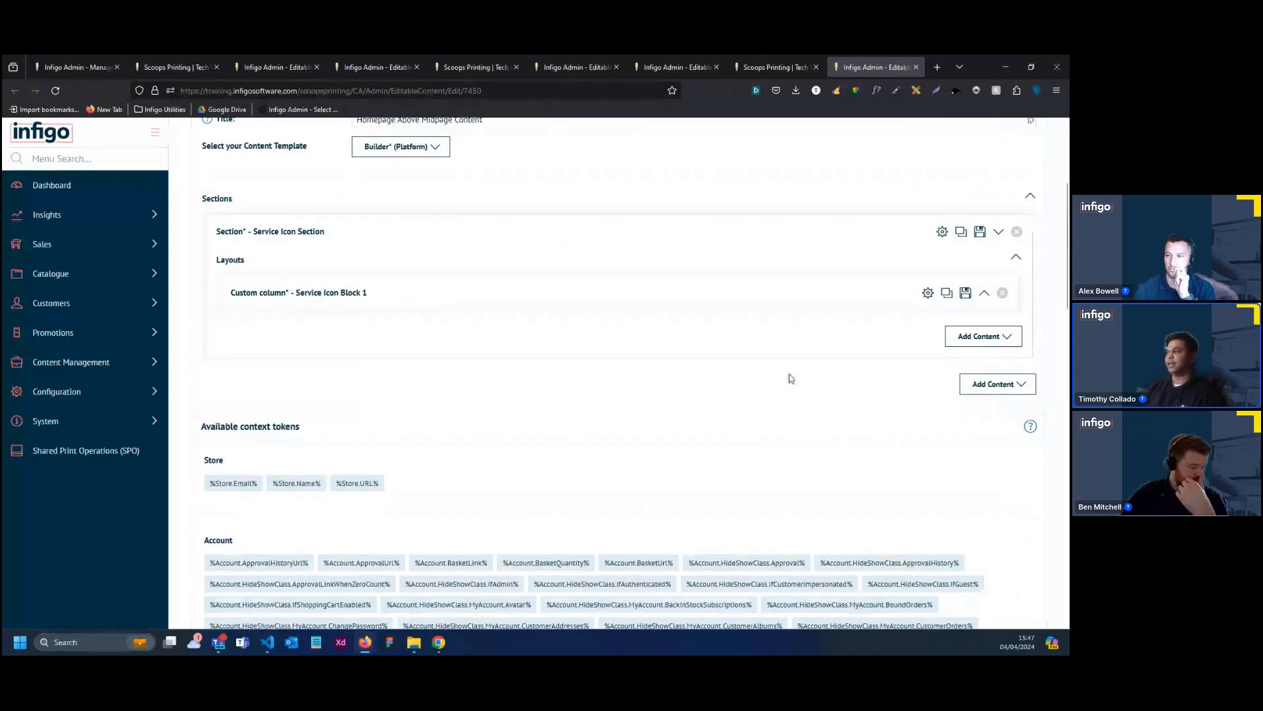
left_click(947, 293)
left_click(946, 330)
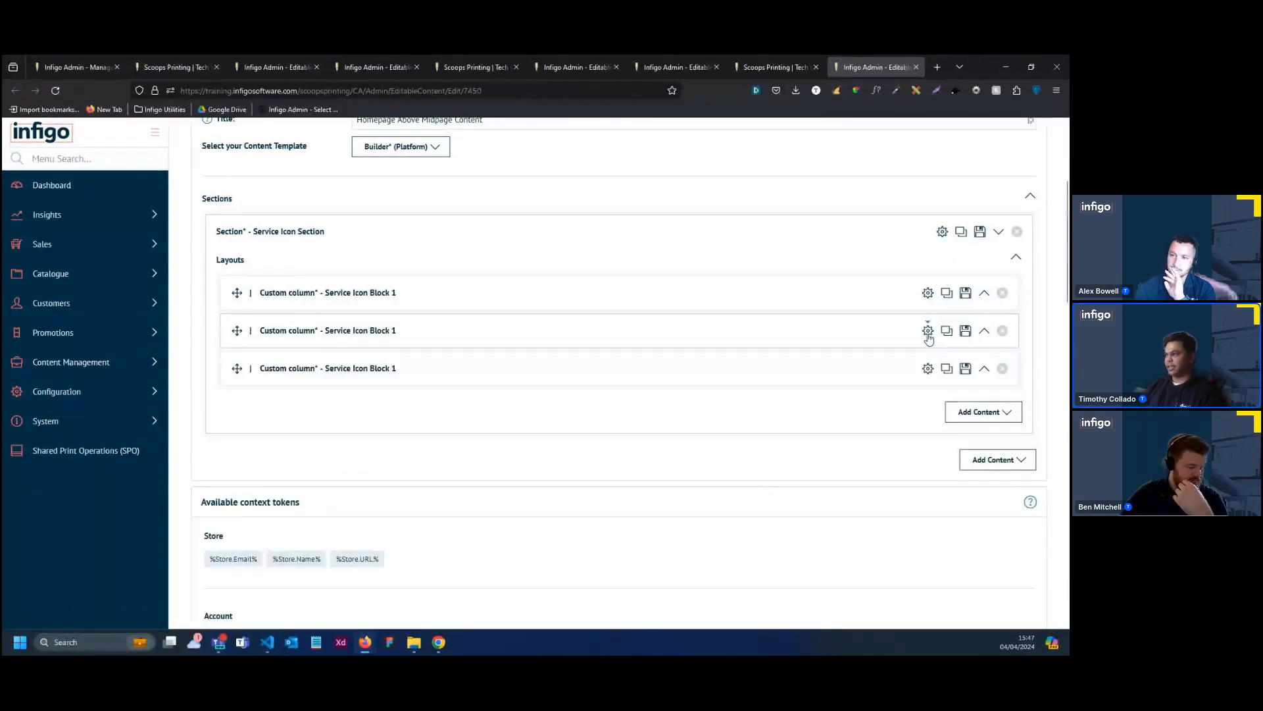
Rename the two duplicated custom columns "Service Icon Block 2" and "Service Icon Block 3"
left_click(928, 330)
left_click(525, 462)
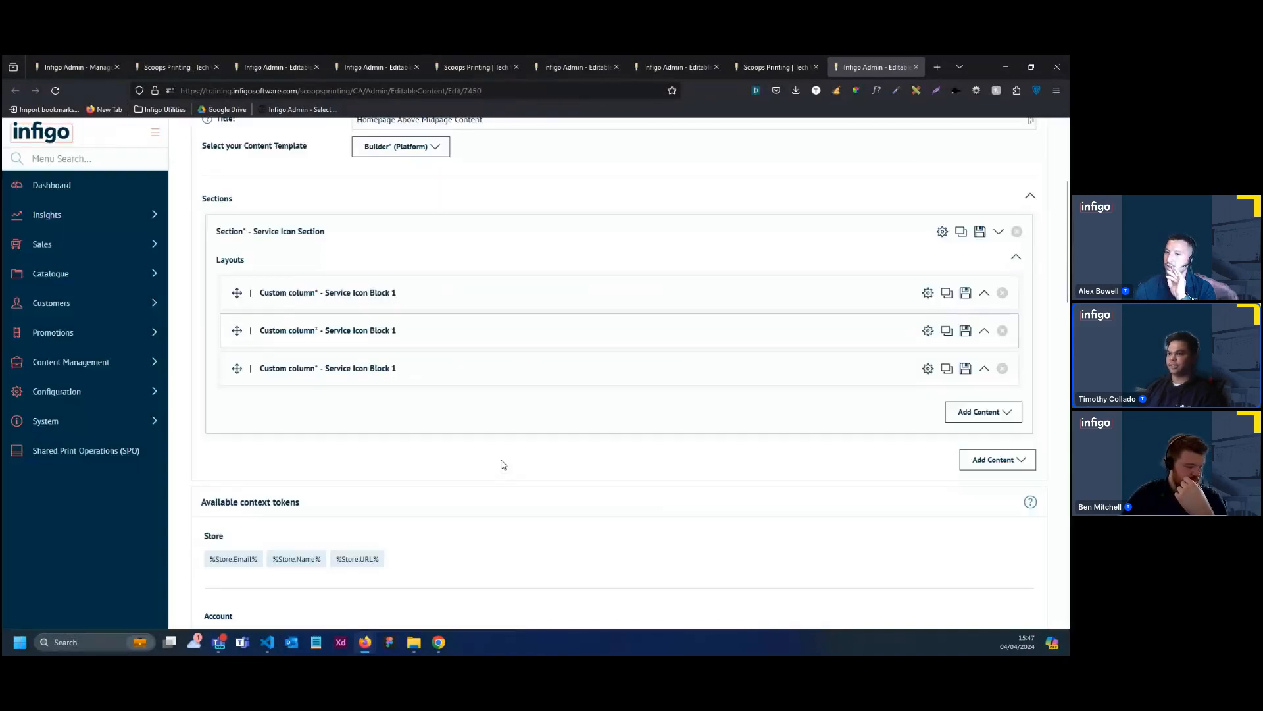
left_click(927, 330)
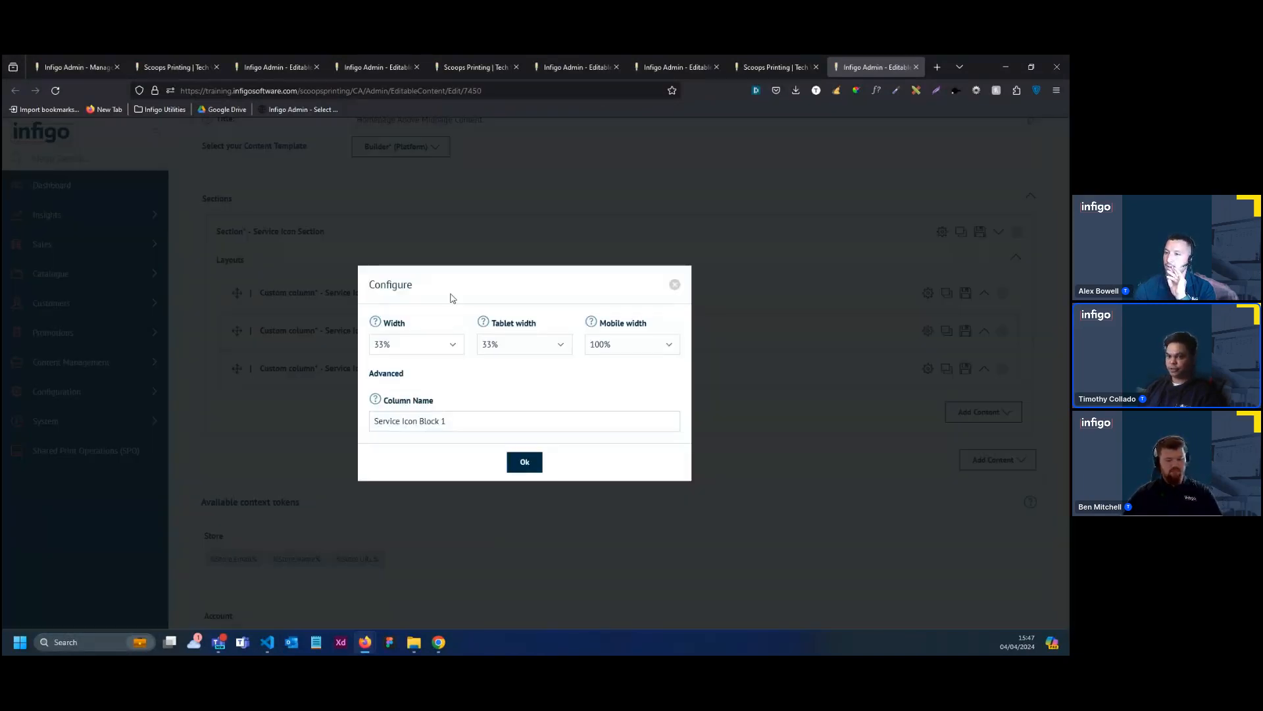
left_click(490, 416)
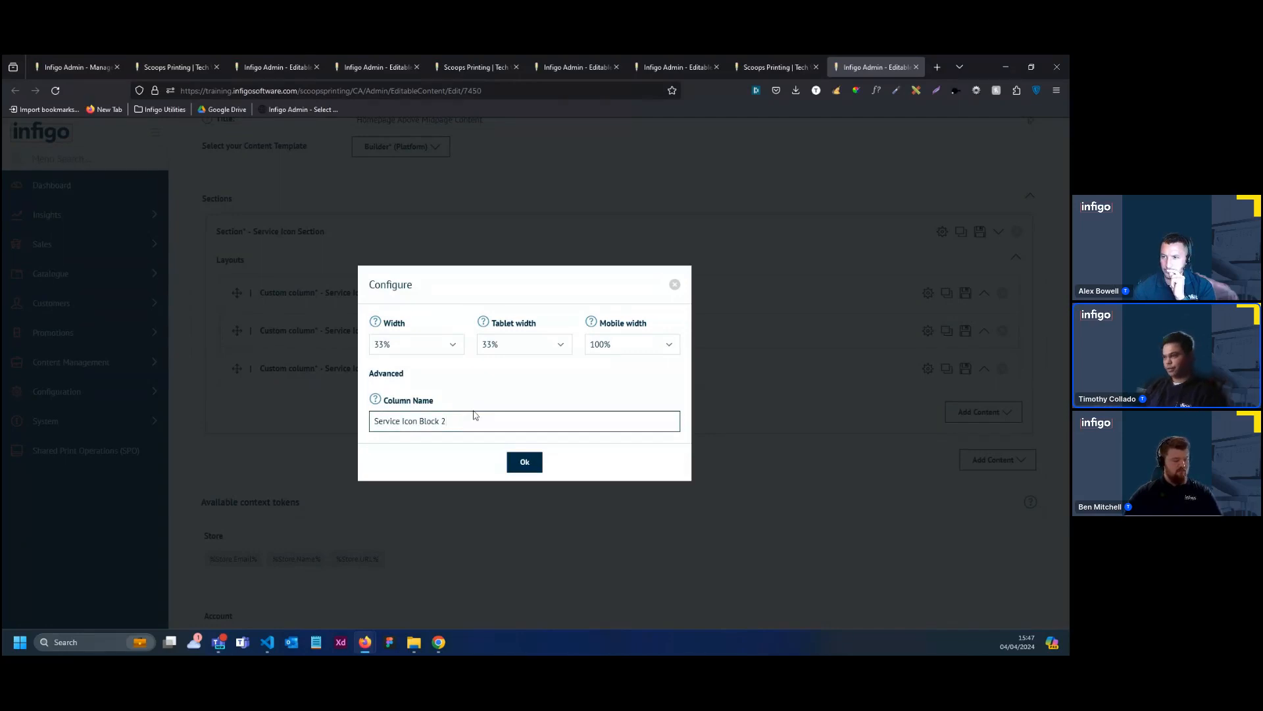
left_click(525, 462)
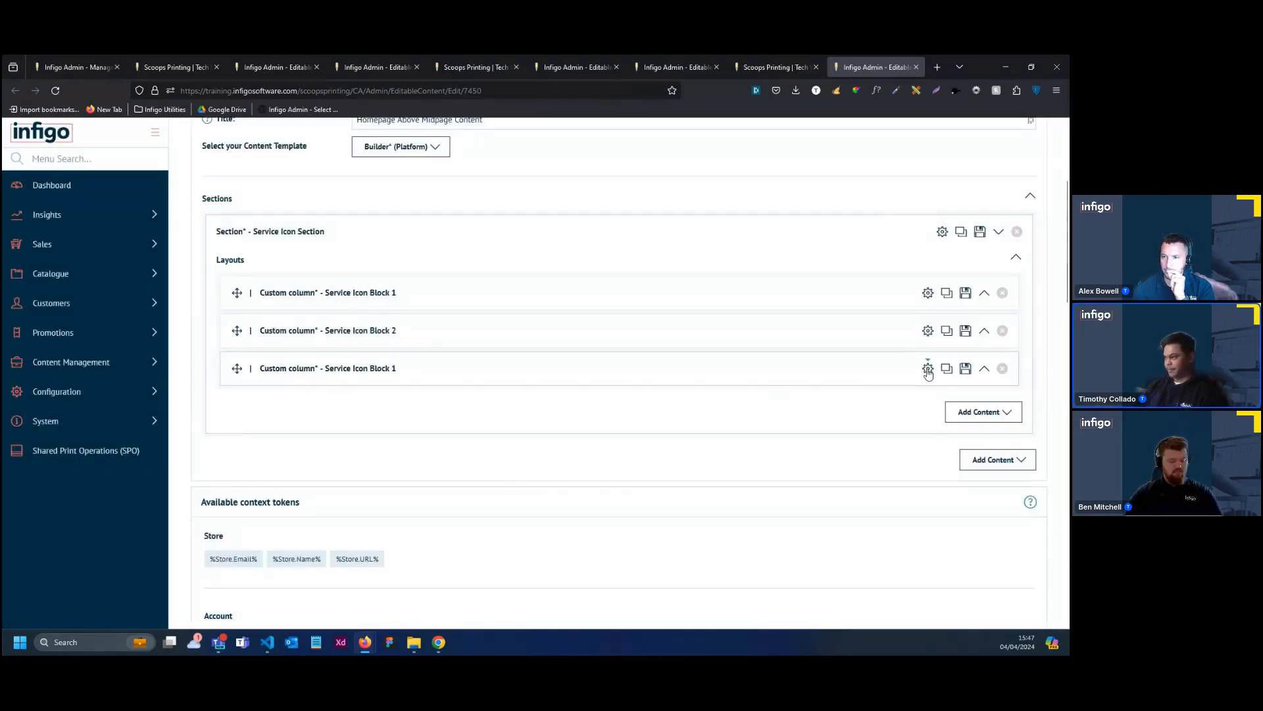
left_click(928, 368)
left_click(464, 420)
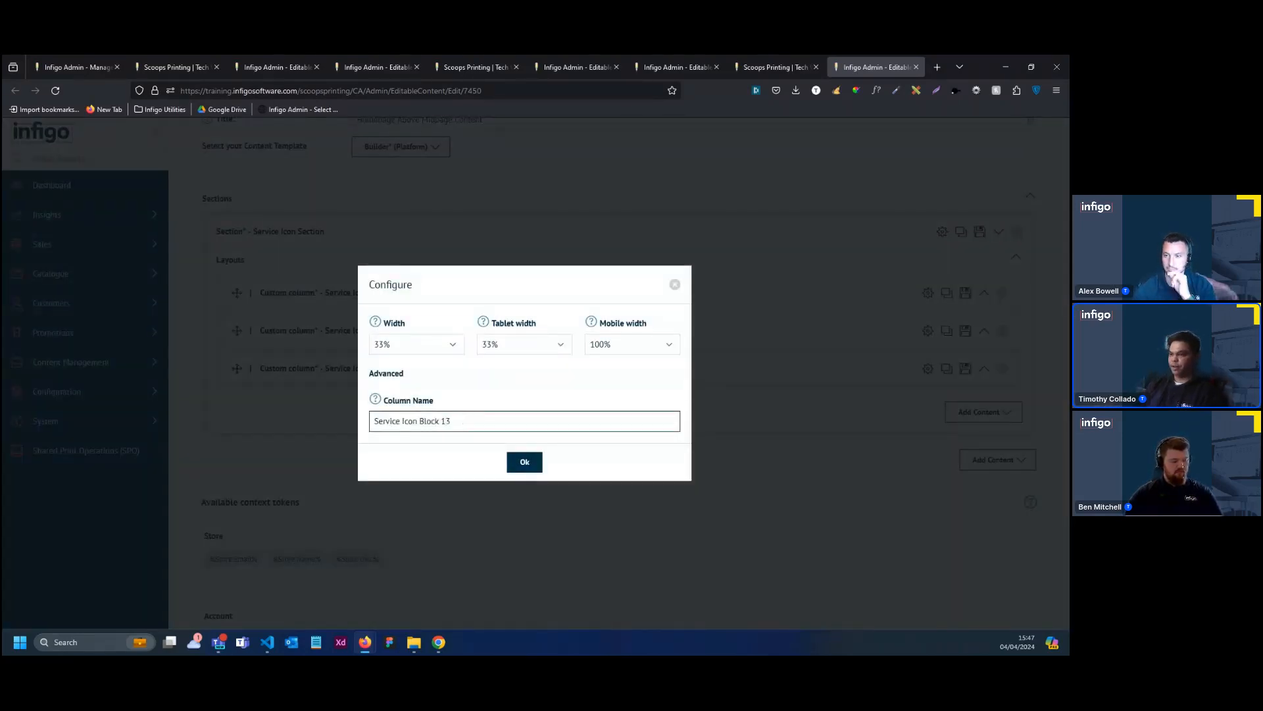
left_click(524, 462)
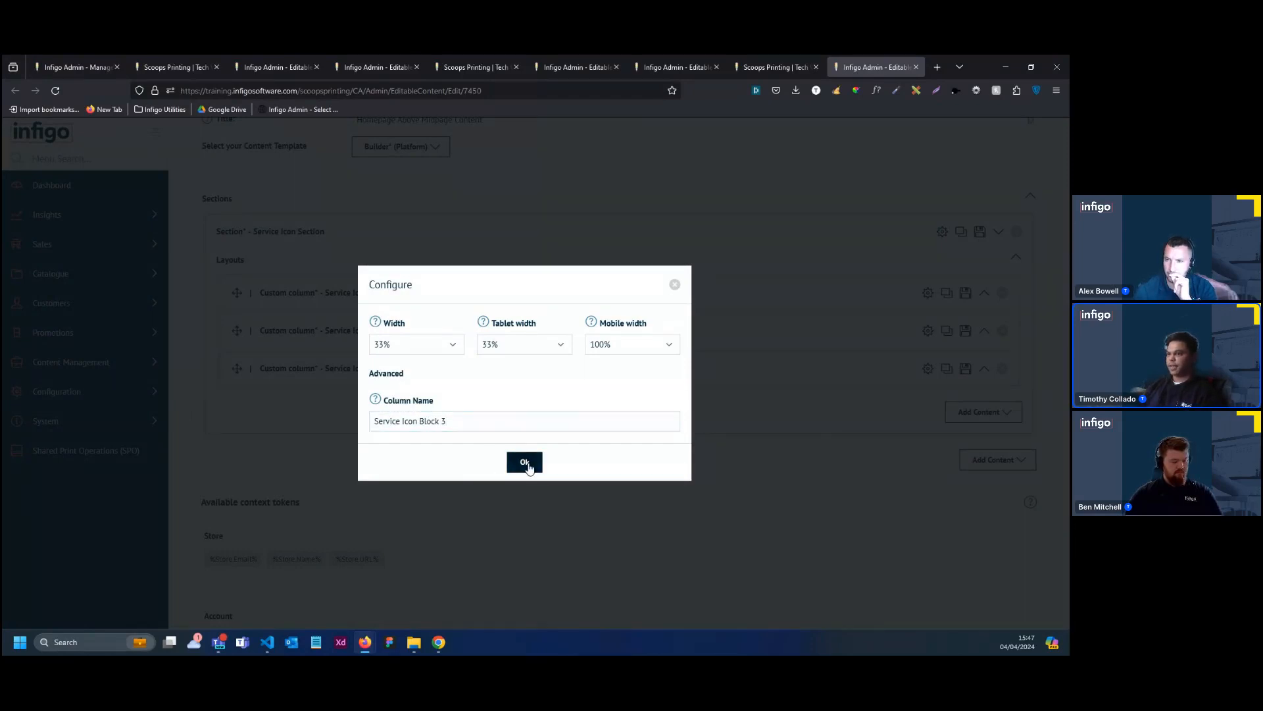
Set the classes of the image element in Service Icon Block 2 to "has-icon-border-radius is-green"
left_click(505, 334)
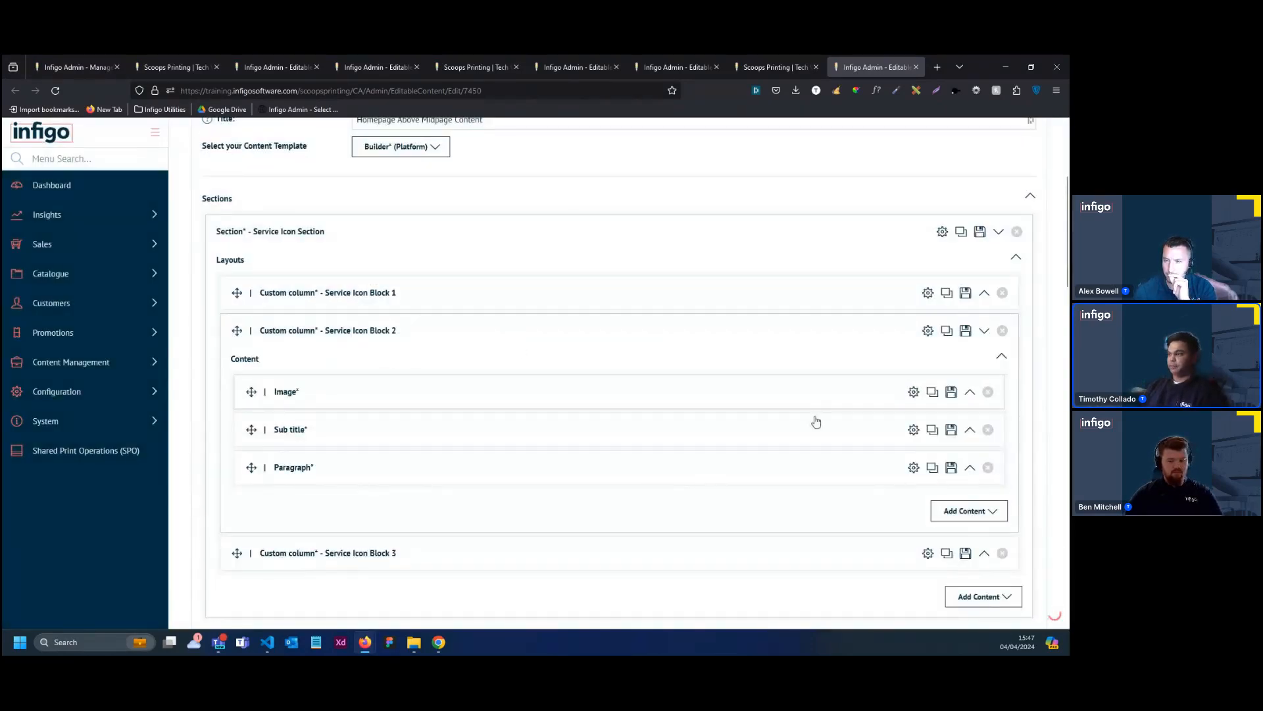
left_click(914, 393)
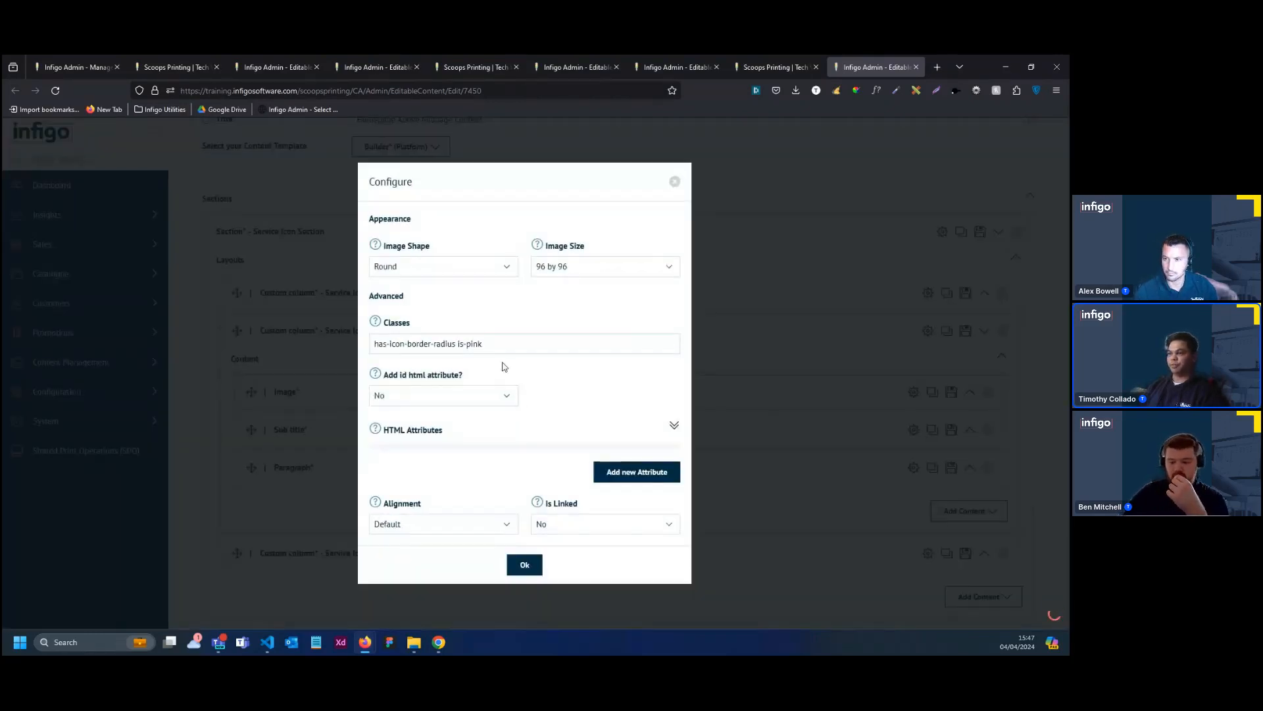
left_click(502, 347)
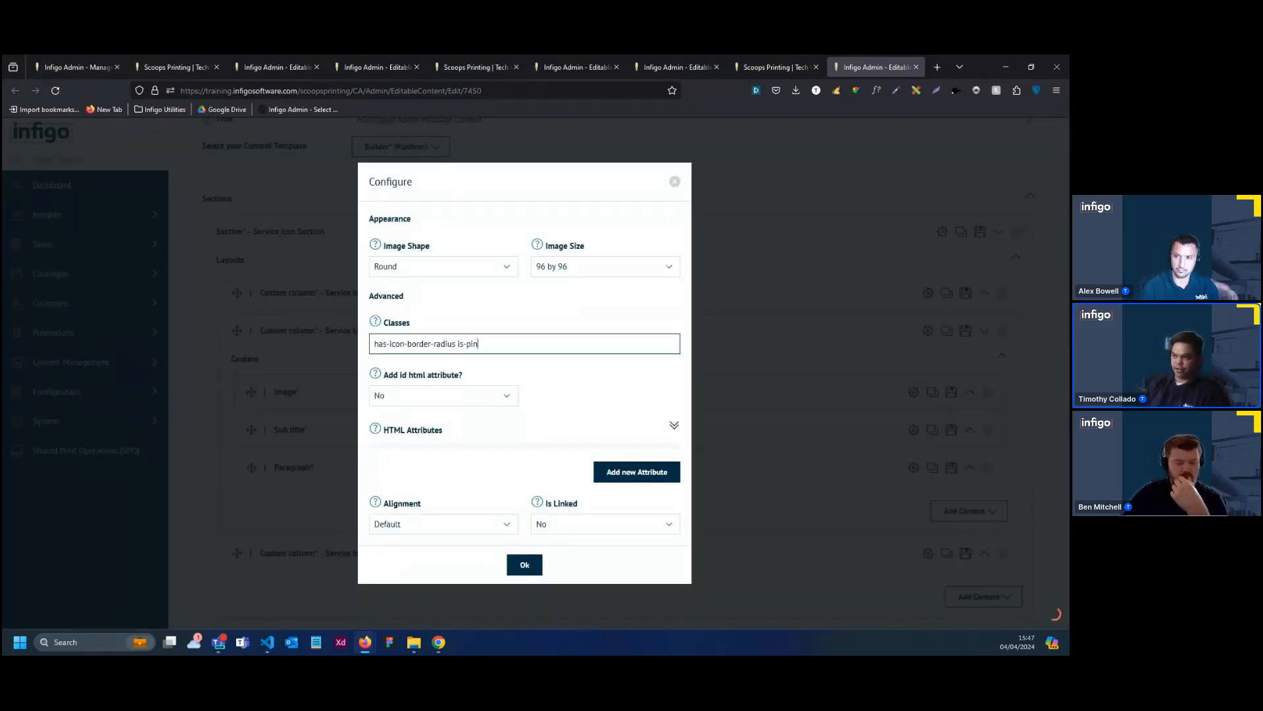
key("BackSpace")
key("BackSpace")
key("BackSpace")
key("BackSpace")
type("gree")
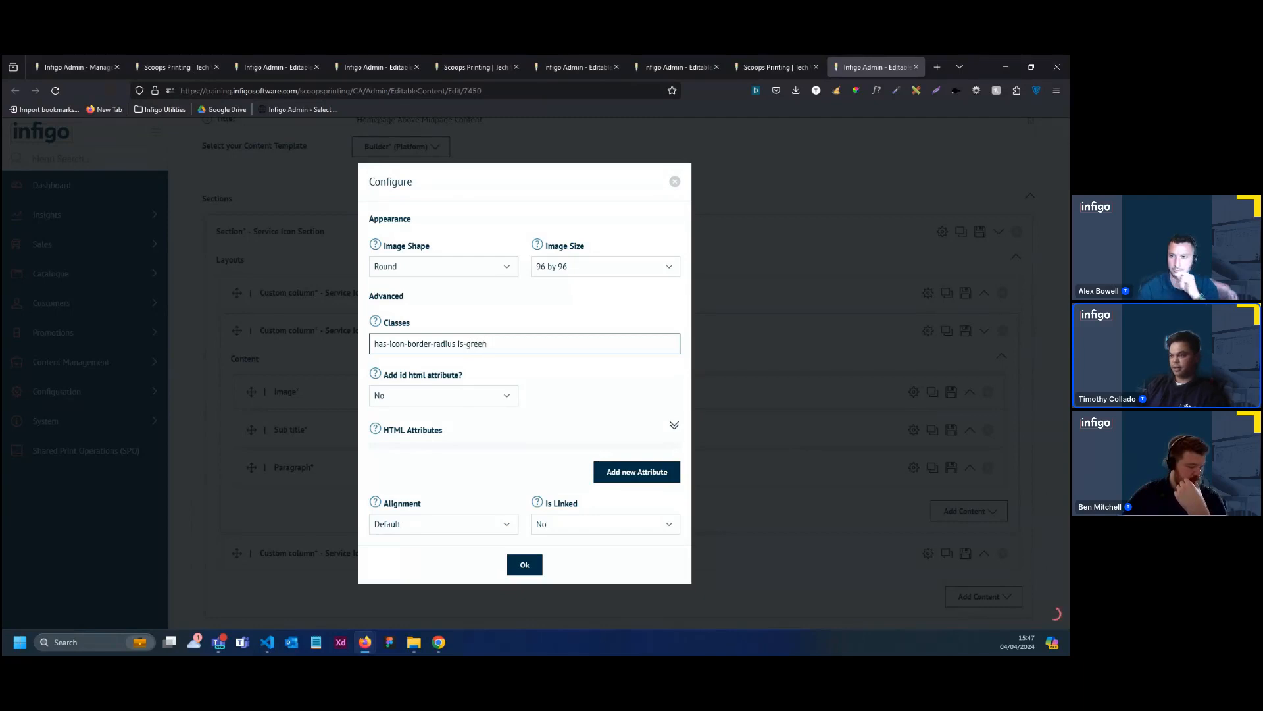
left_click(533, 572)
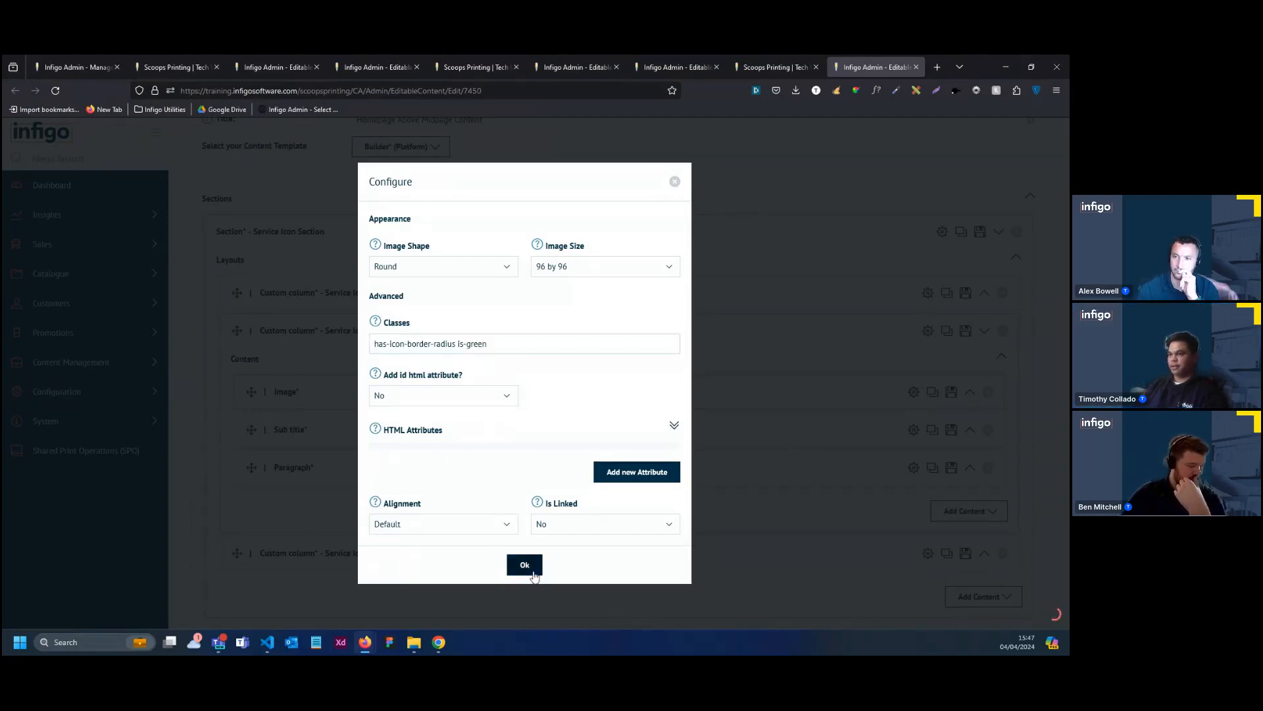
Set the classes of the image element in Service Icon Block 3 to "has-icon-border-radius is-yellow"
scroll(562, 468, "down", 1)
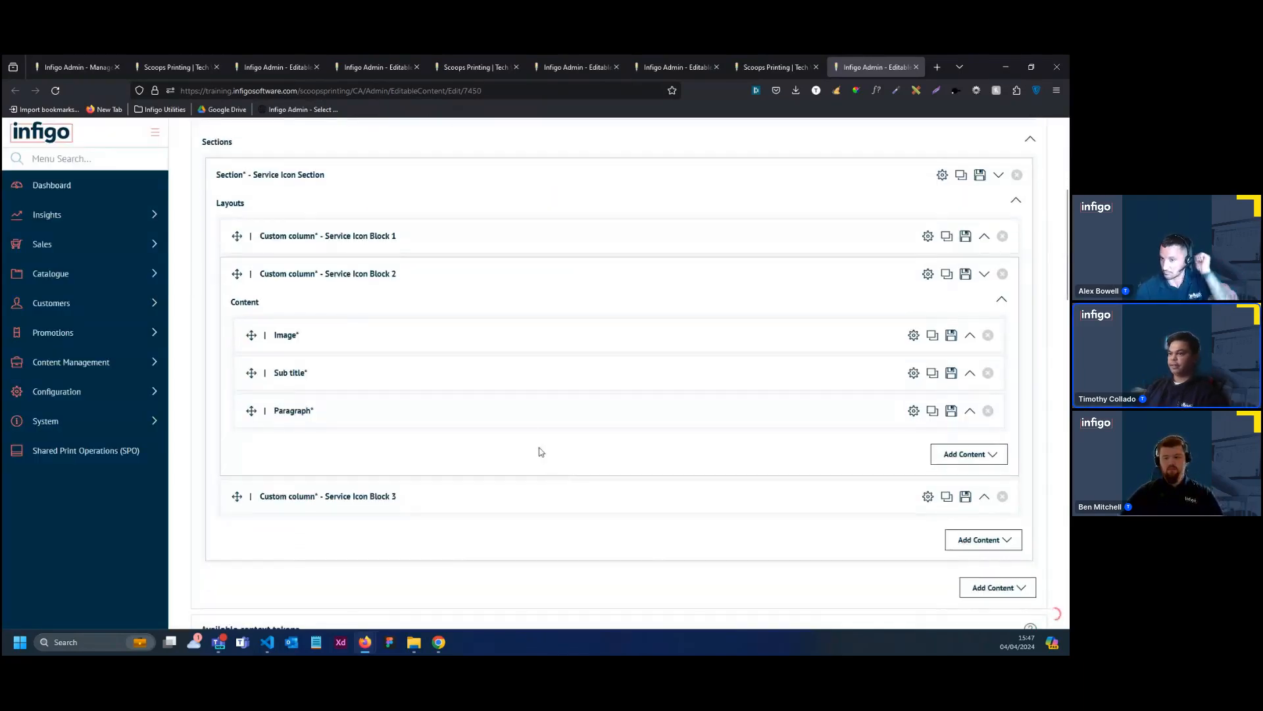
left_click(681, 500)
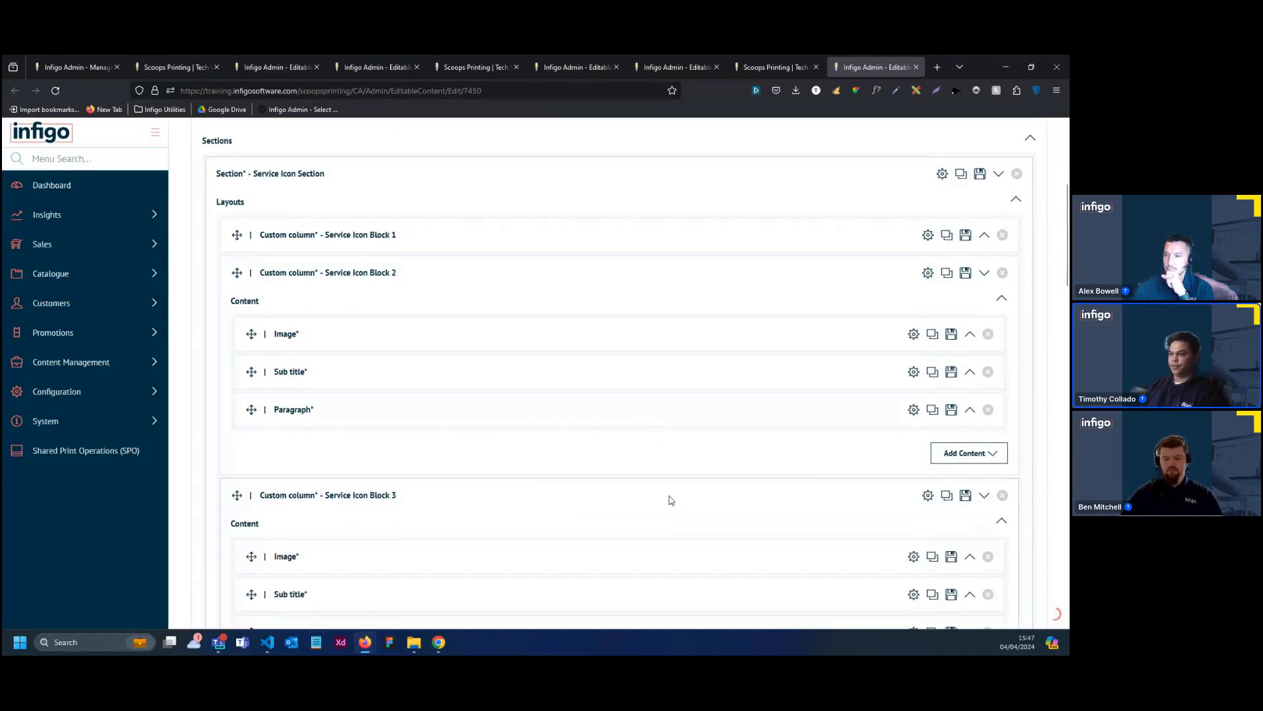
scroll(670, 500, "down", 3)
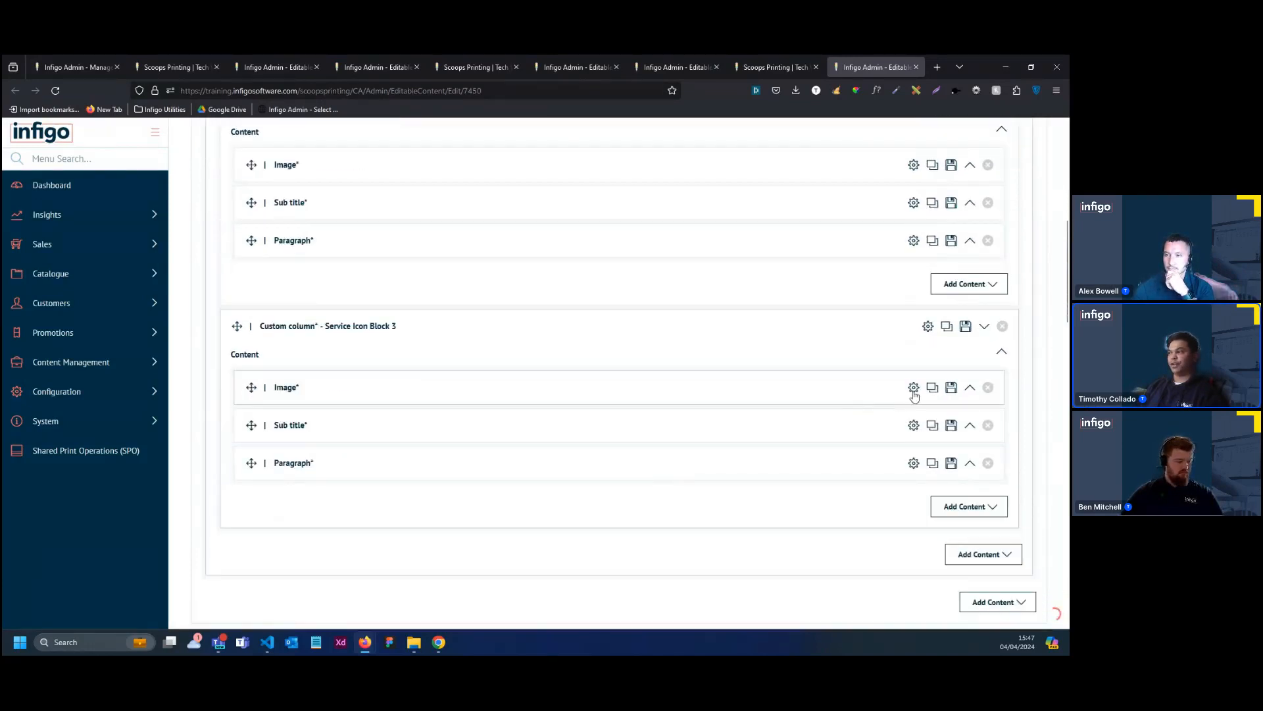
left_click(914, 388)
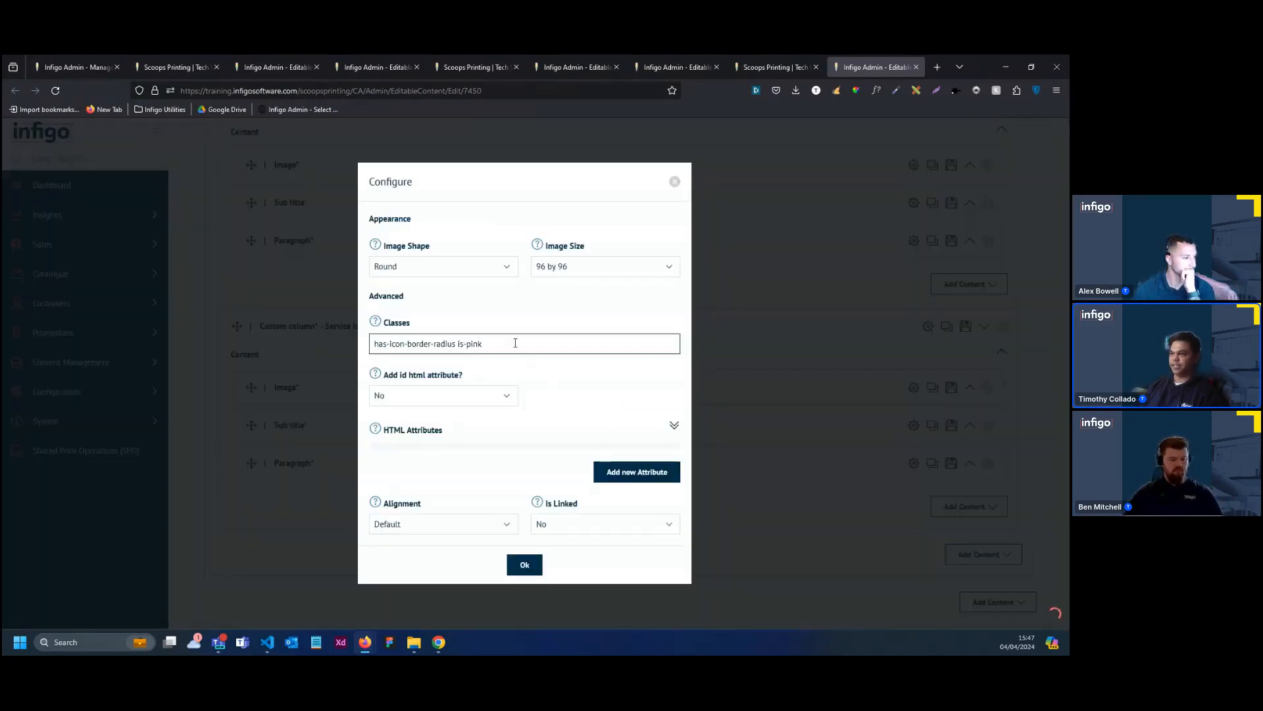
left_click(516, 343)
key("BackSpace")
key("BackSpace")
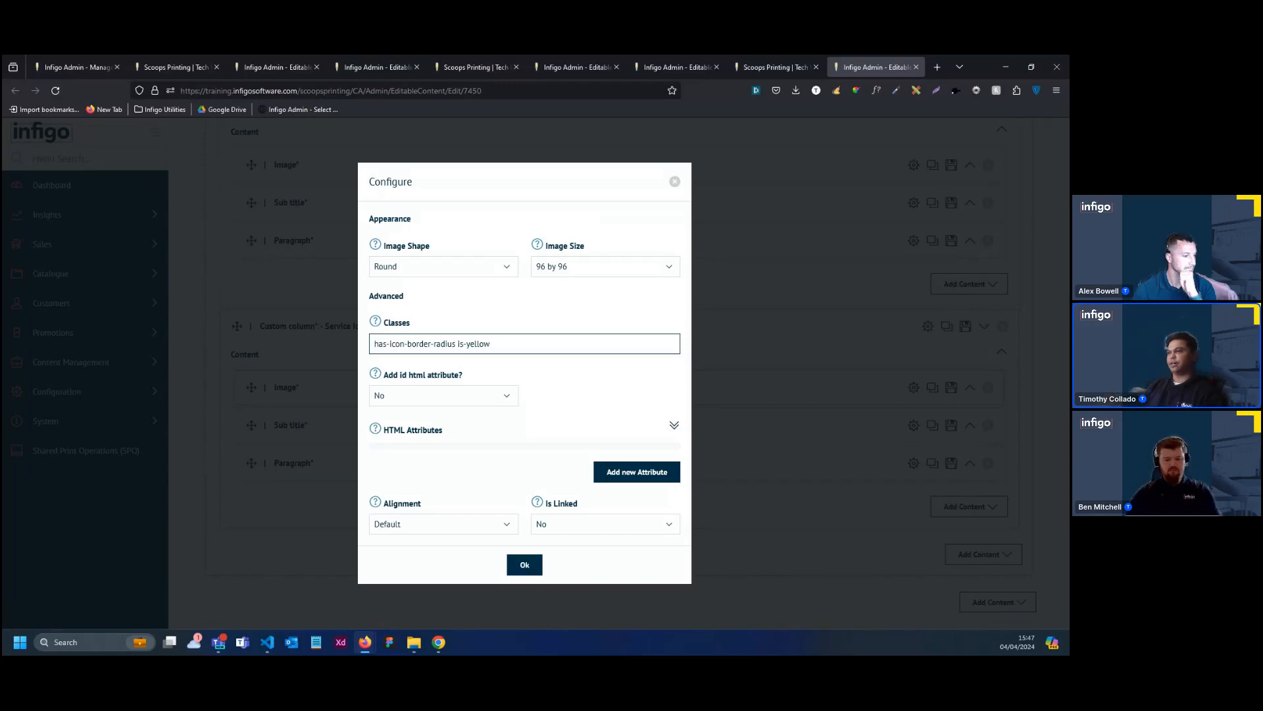
left_click(524, 565)
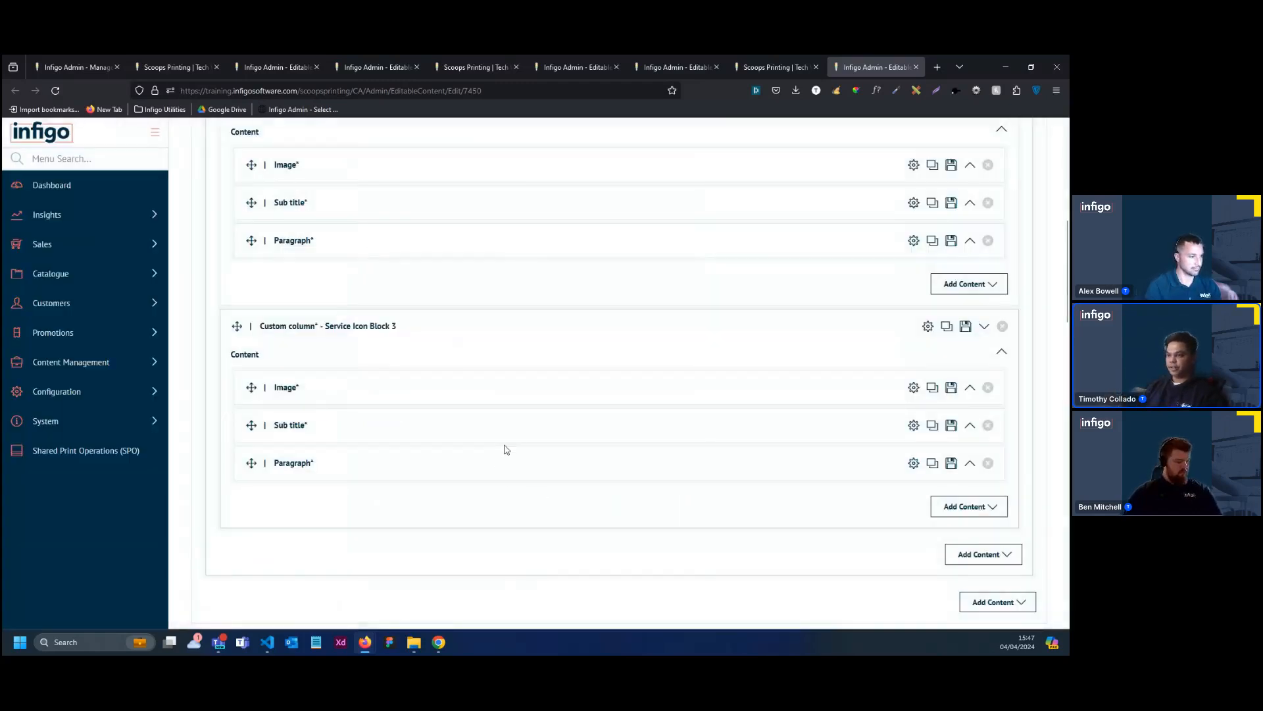
Collapse Service Icon Blocks 2 and 3 and save the midpage content while continuing to edit it
scroll(516, 445, "down", 1)
scroll(473, 406, "up", 4)
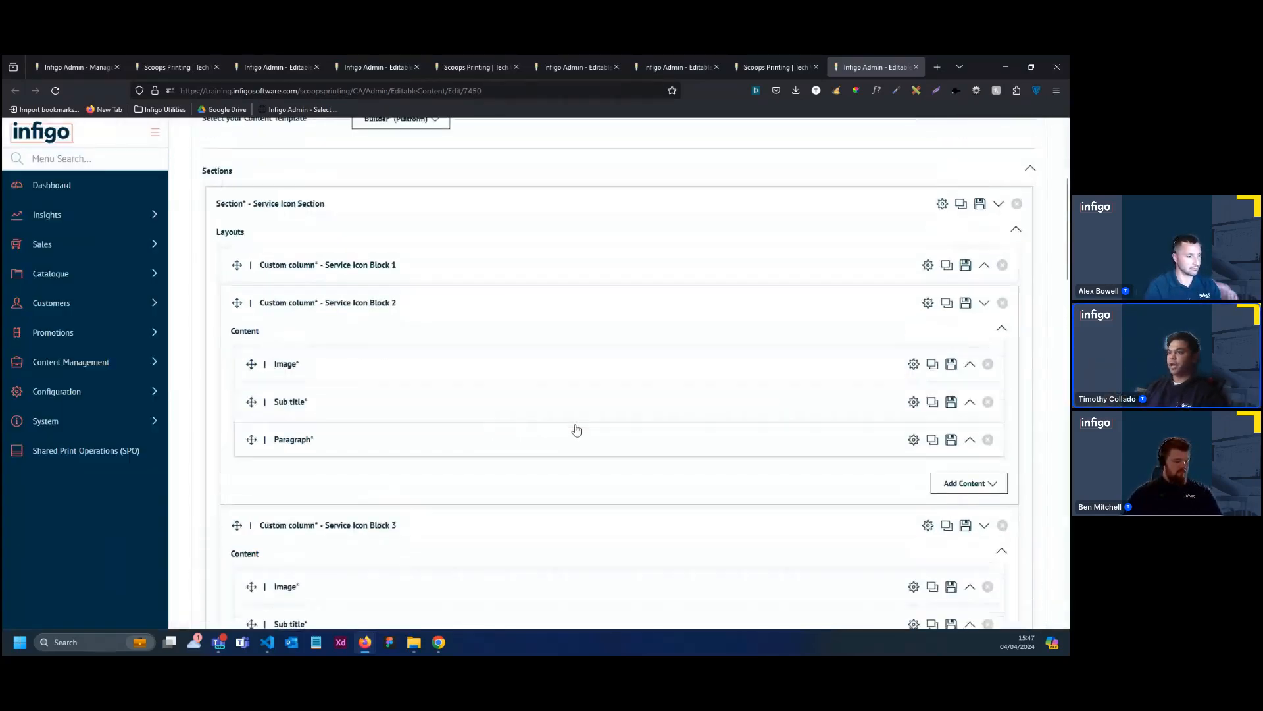
scroll(576, 429, "up", 1)
left_click(498, 398)
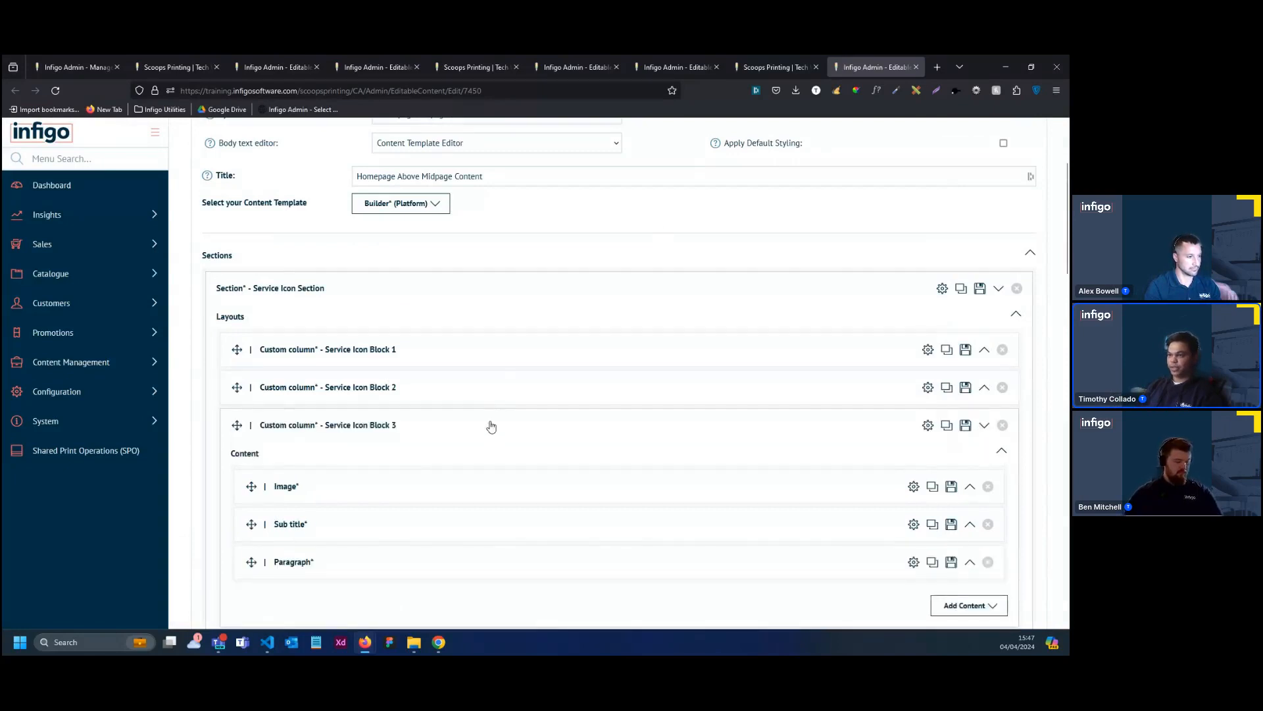
left_click(491, 426)
scroll(595, 397, "up", 2)
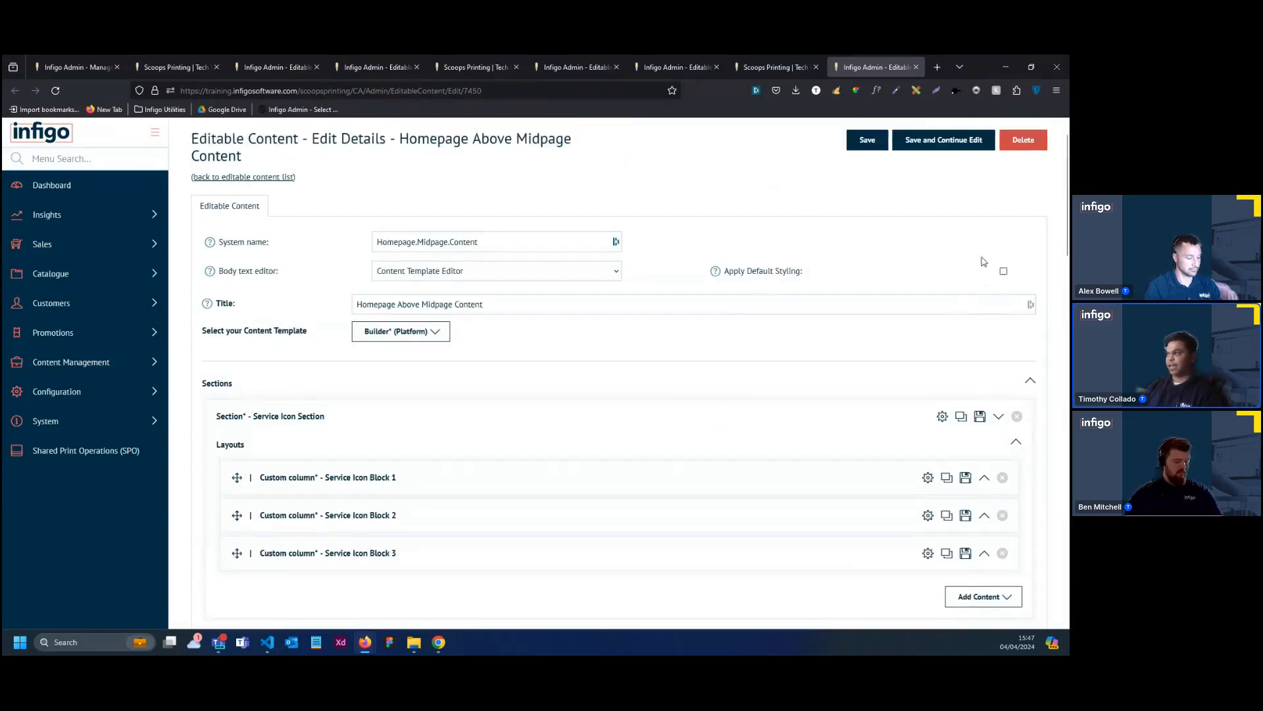
scroll(981, 261, "up", 1)
left_click(926, 189)
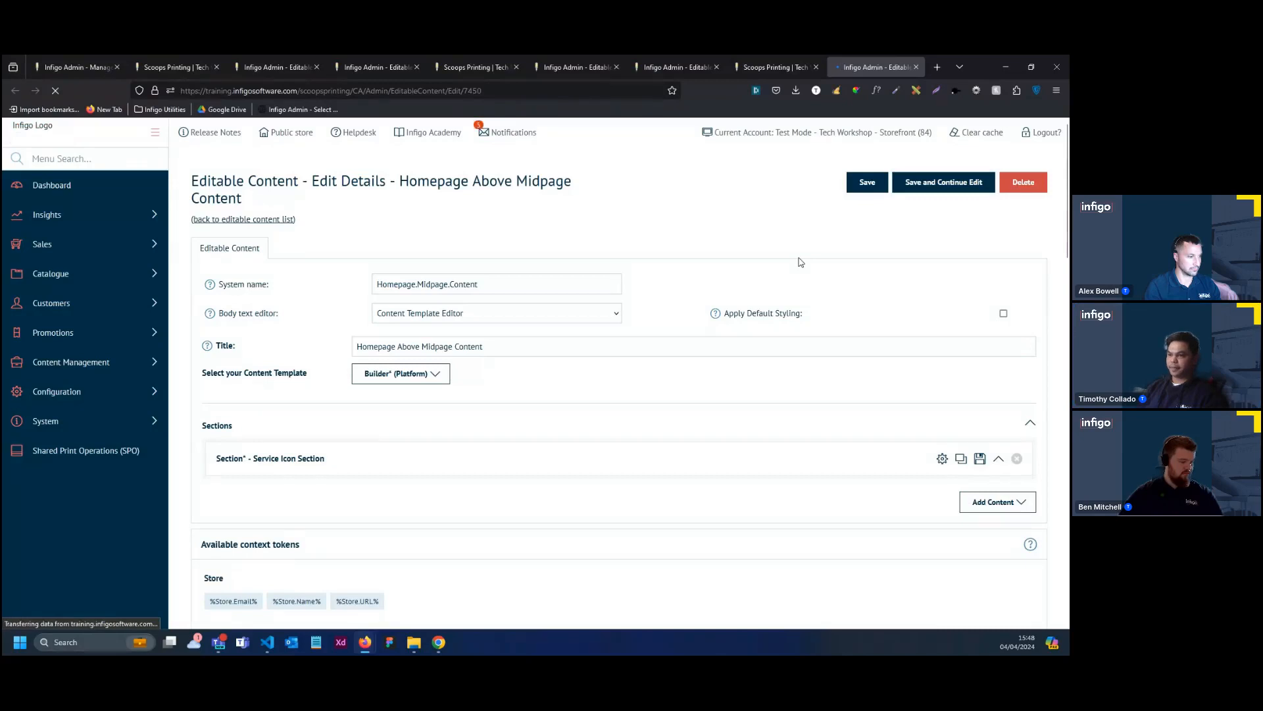
Expand the Service Icon Section, check Block 1's elements, and save the whole section as a set named "Service Icons Template"
scroll(800, 263, "down", 2)
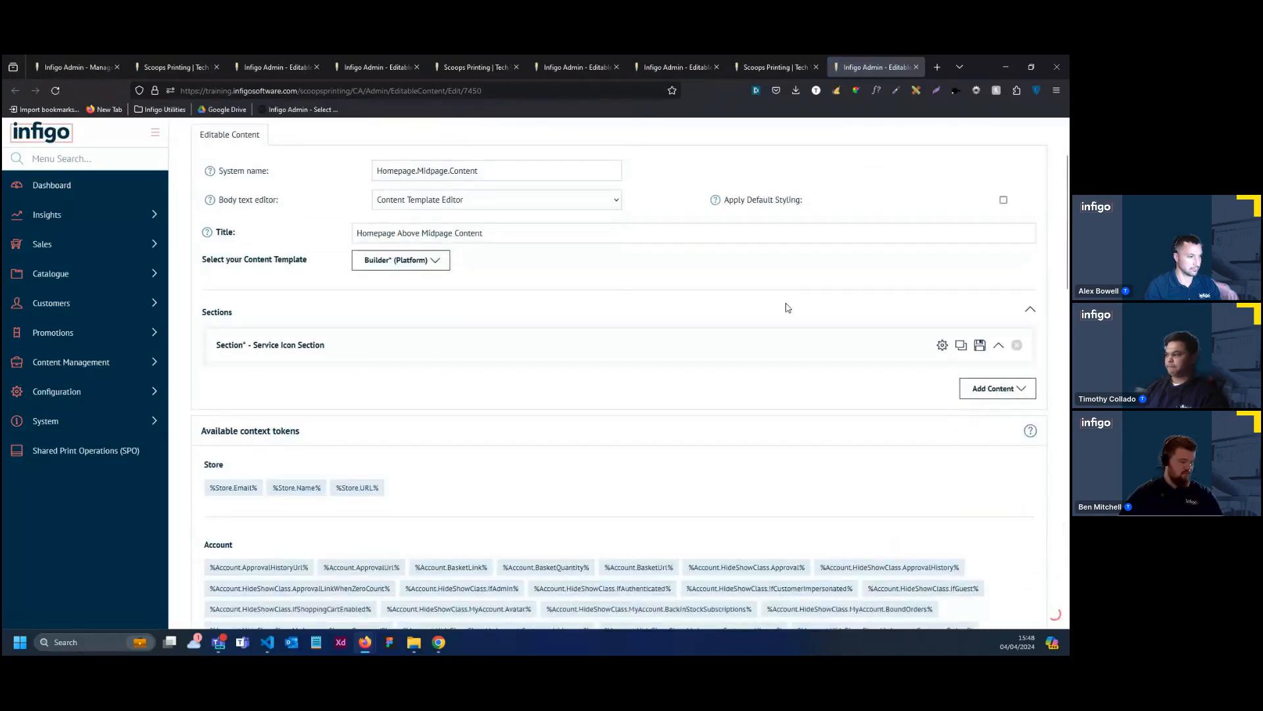
left_click(762, 354)
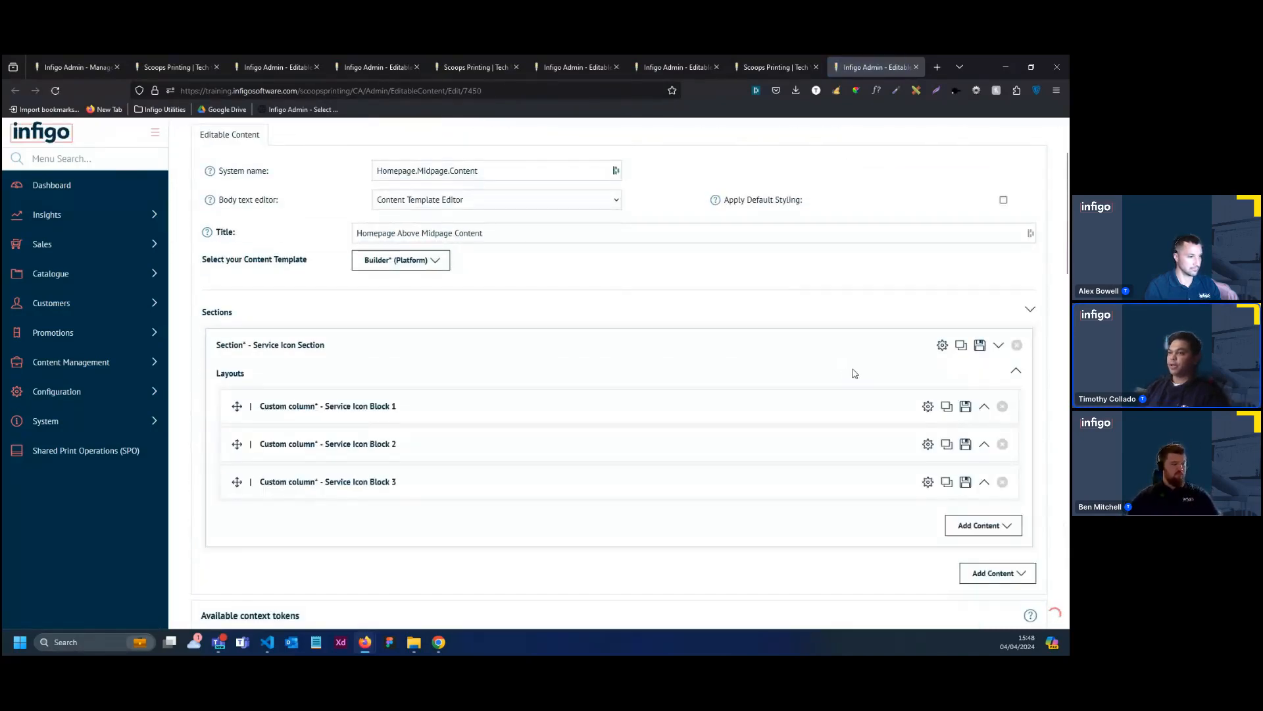
scroll(526, 381, "down", 1)
left_click(508, 361)
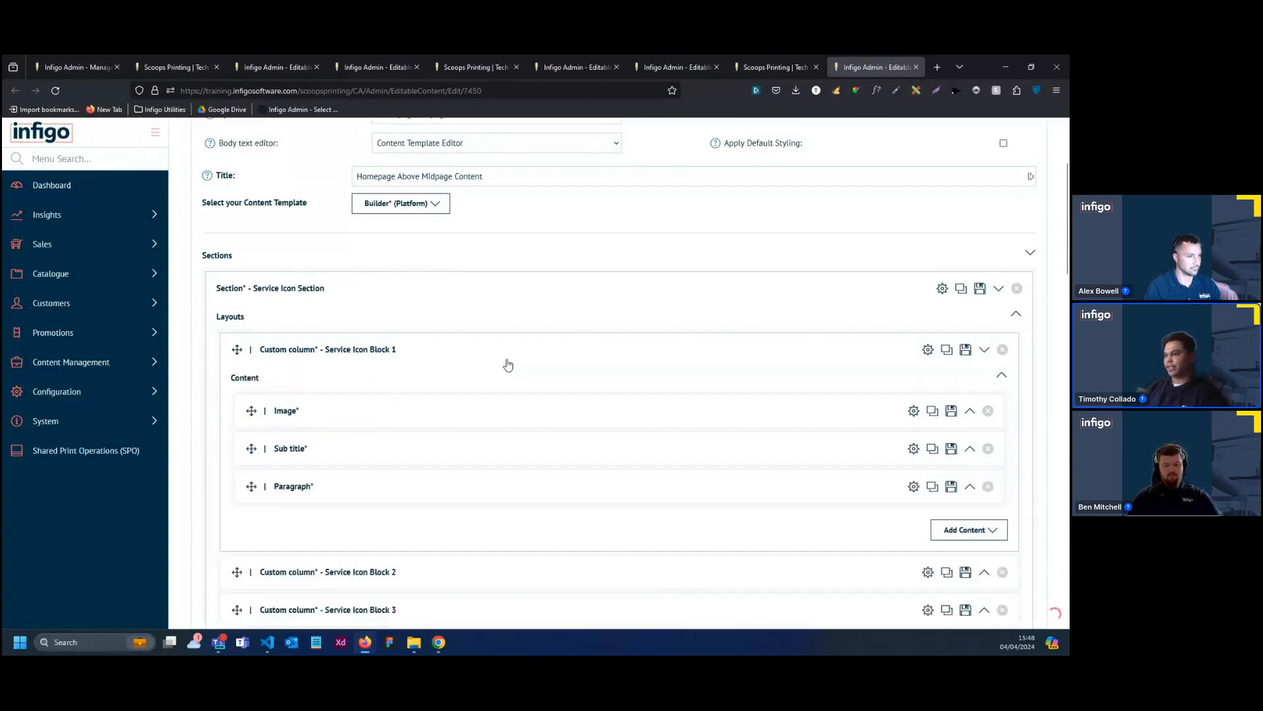
scroll(559, 369, "down", 1)
left_click(530, 305)
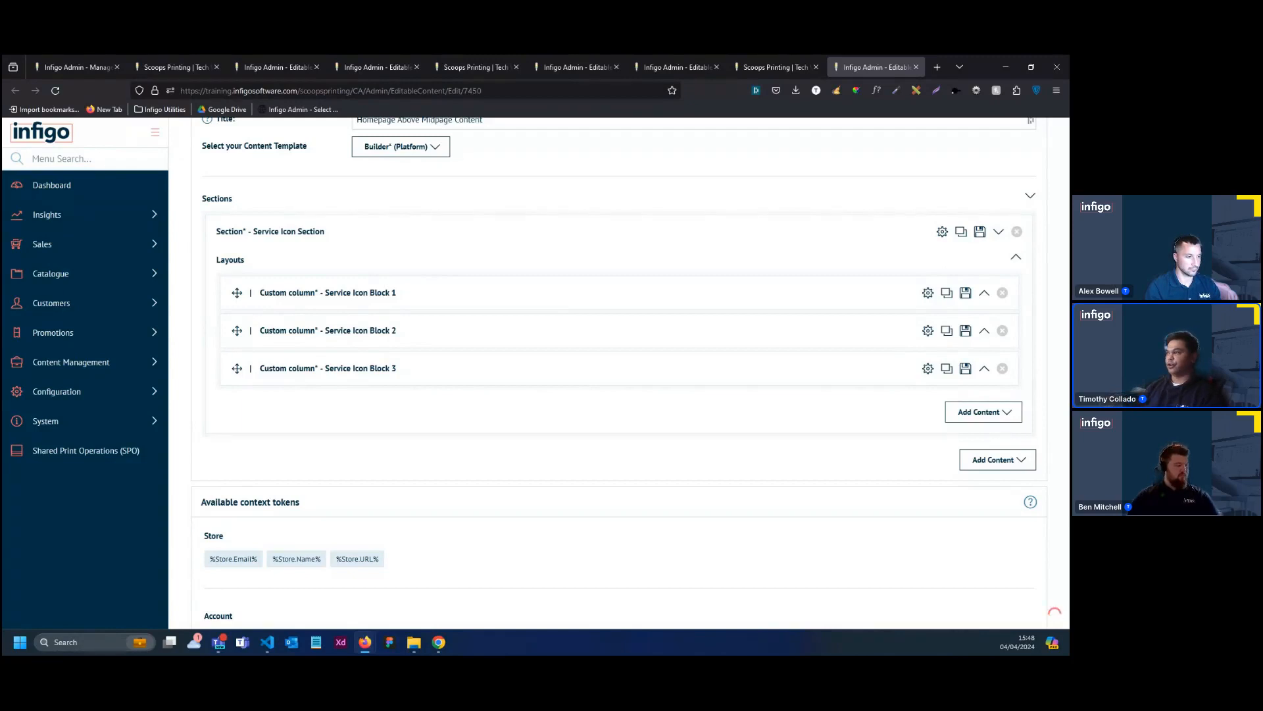
left_click(980, 232)
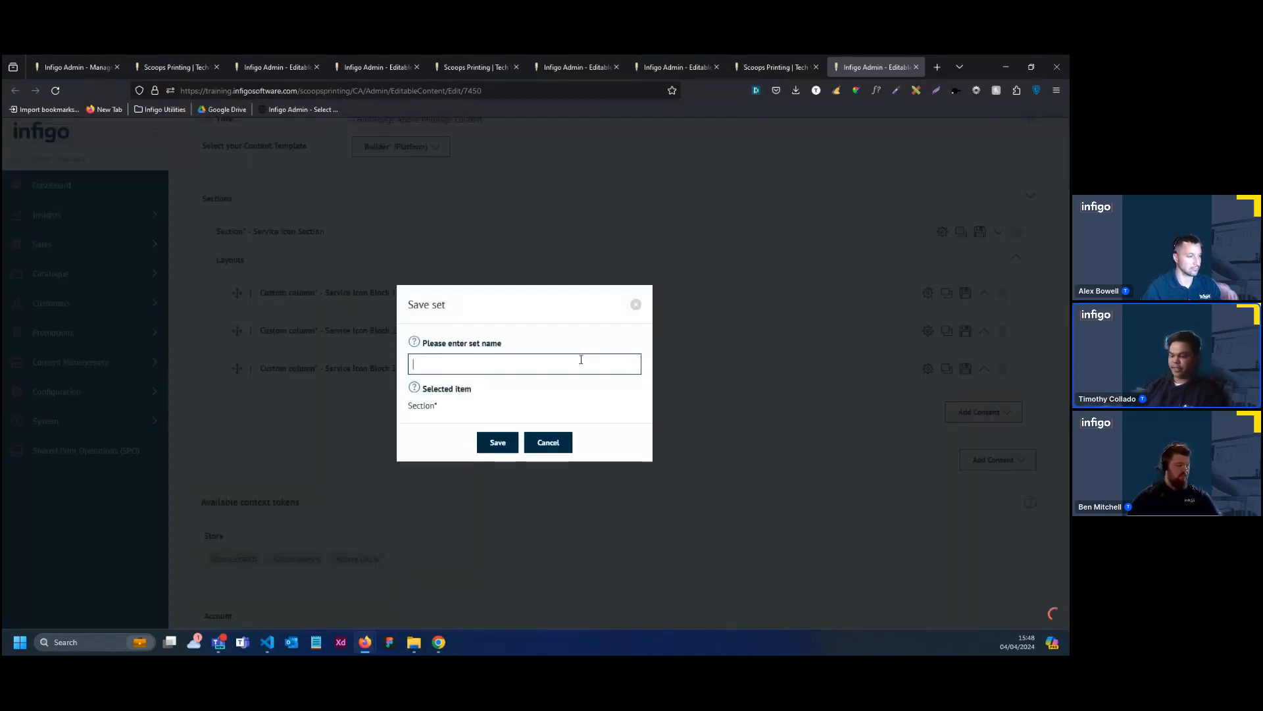
type("Service Icons Template")
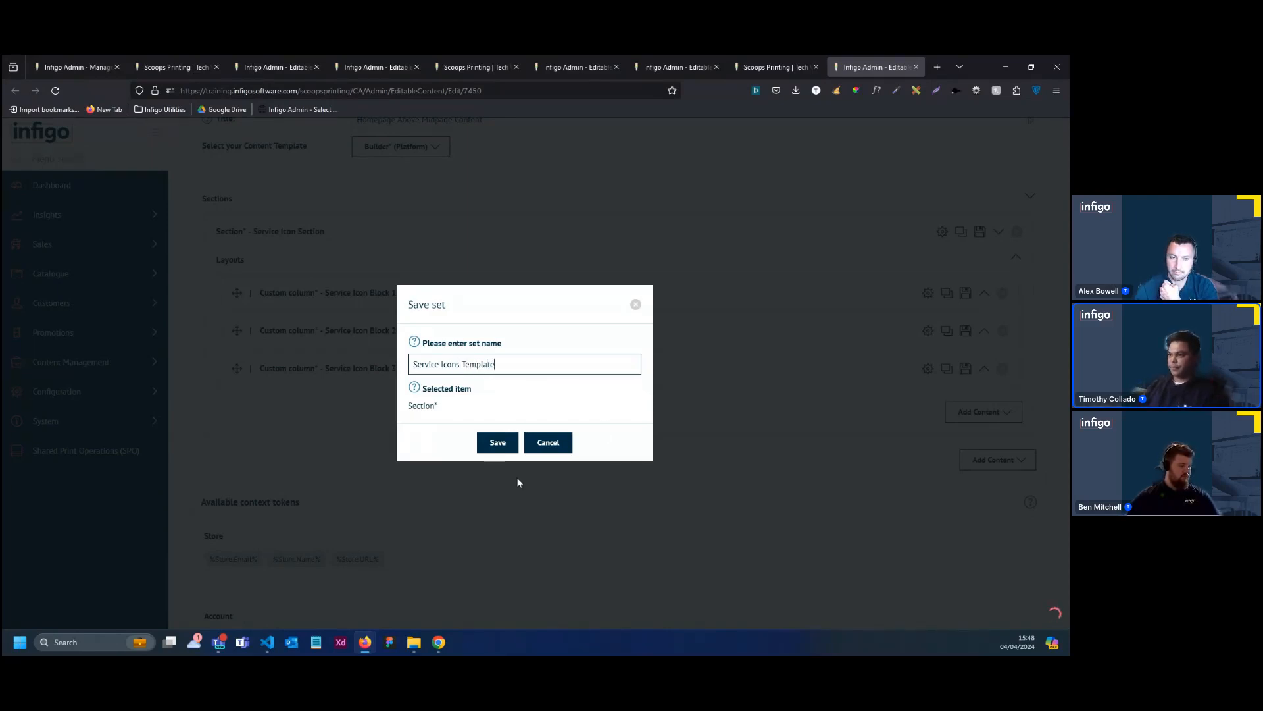
left_click(498, 442)
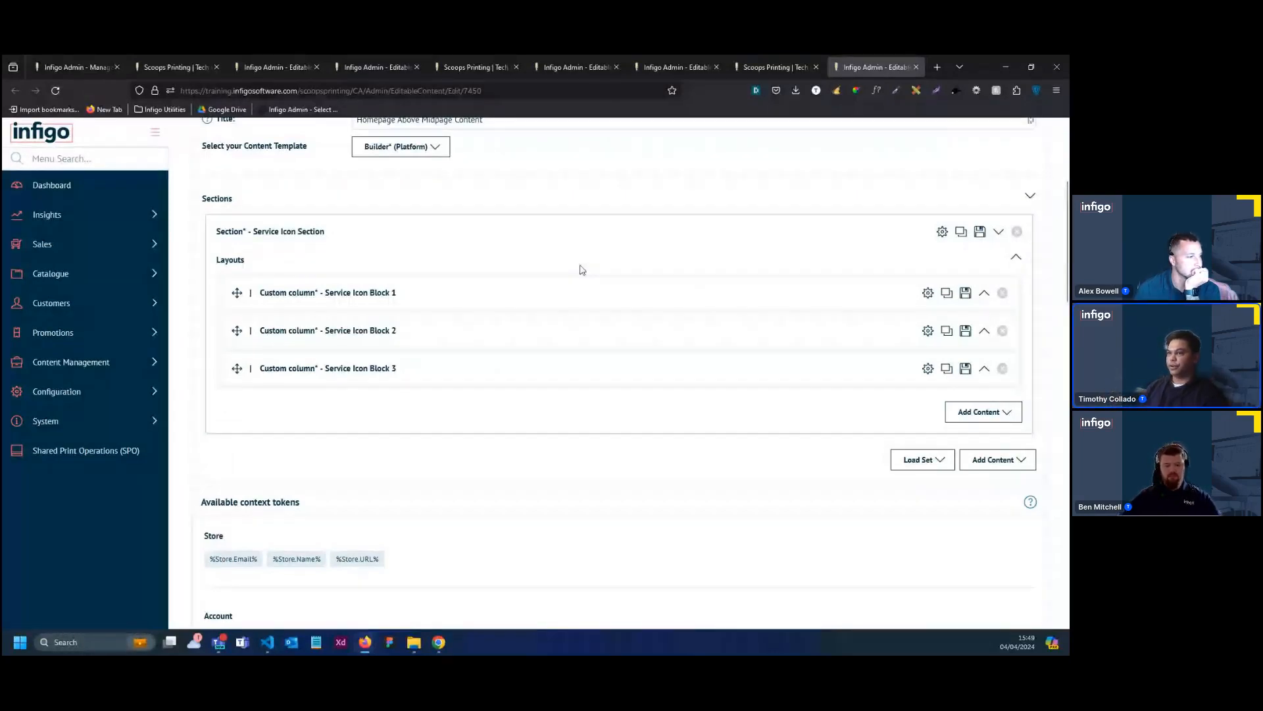
left_click(594, 290)
left_click(427, 357)
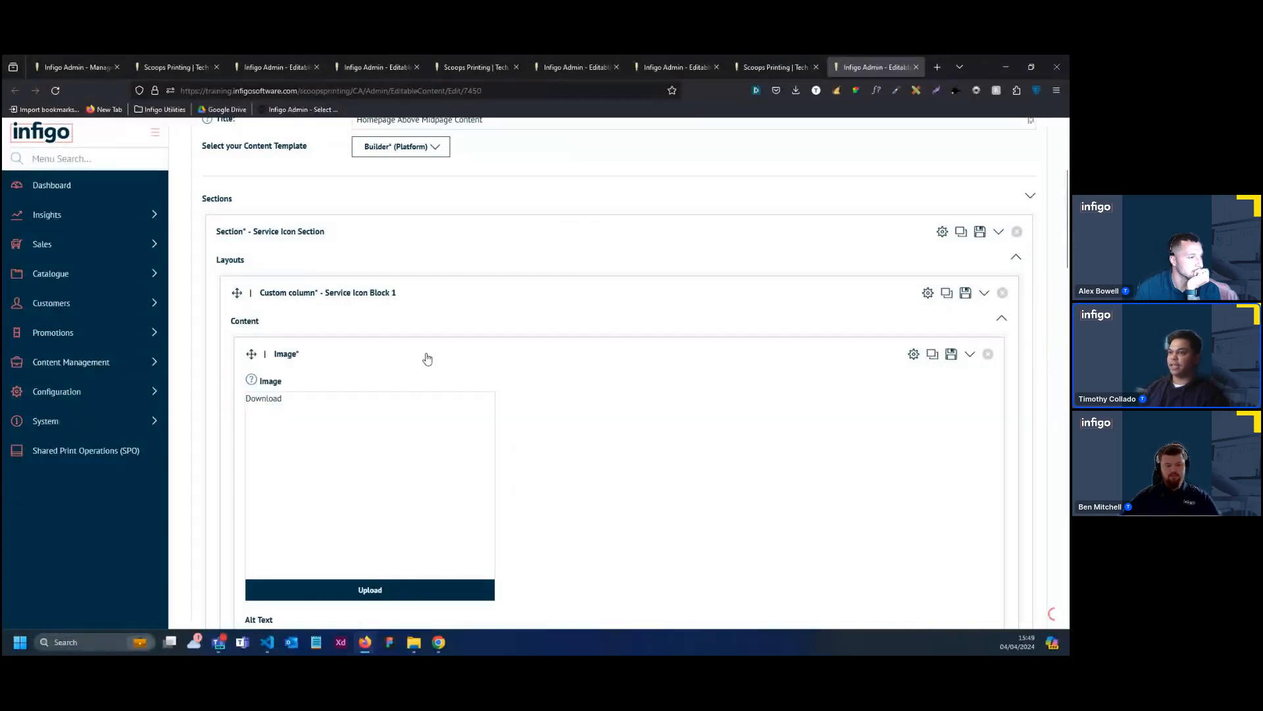
scroll(488, 409, "down", 2)
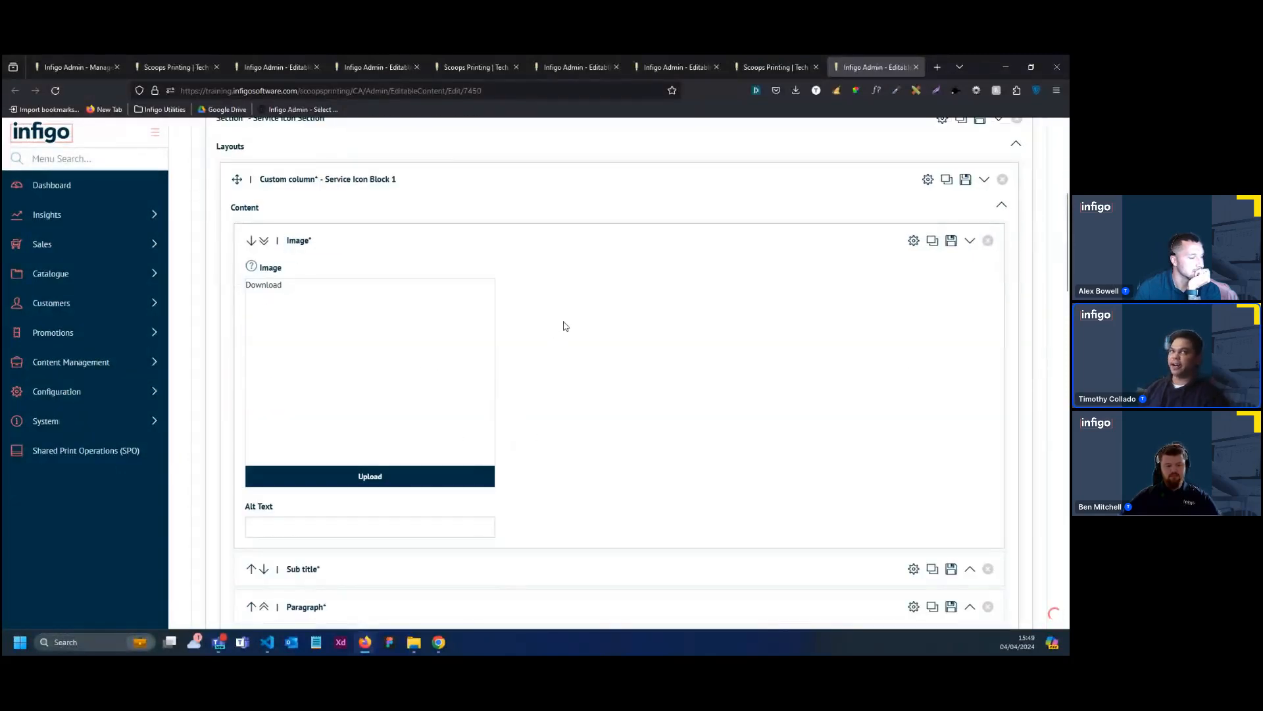
scroll(752, 276, "up", 5)
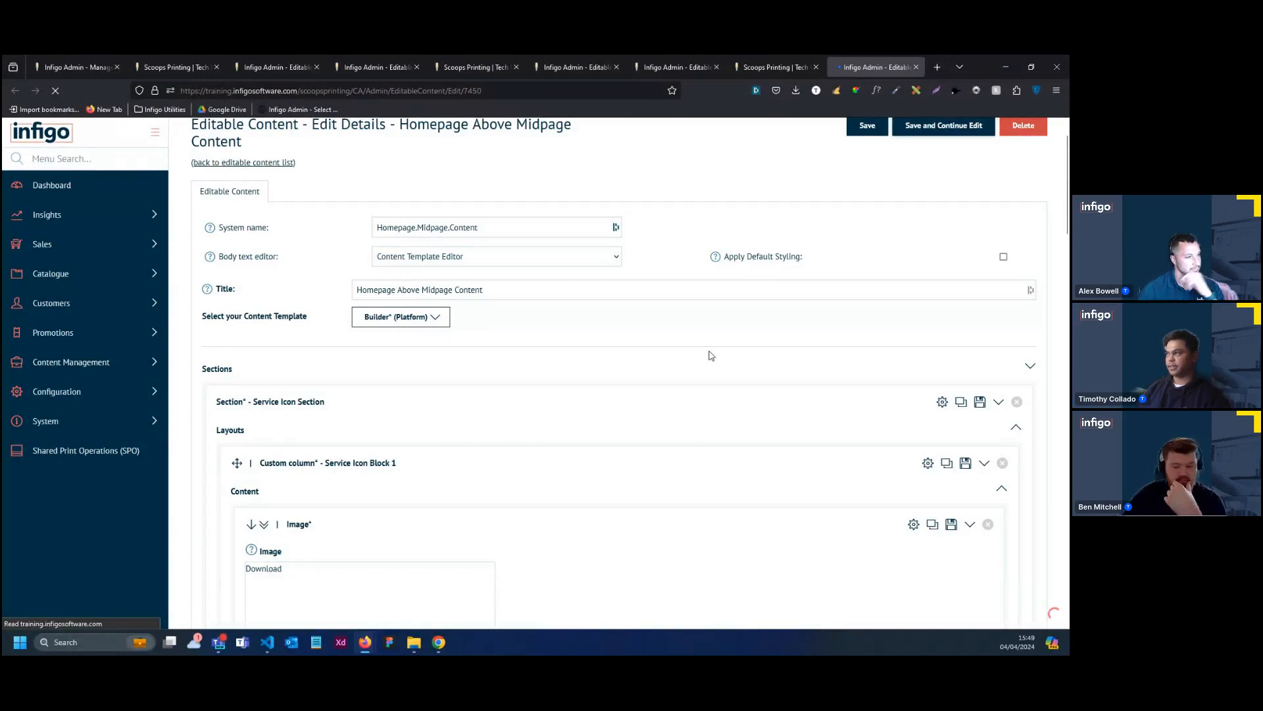
Upload an icon from the Featured Sections > Service Icons folder into the image element of Service Icon Block 1
left_click(474, 407)
scroll(470, 408, "down", 3)
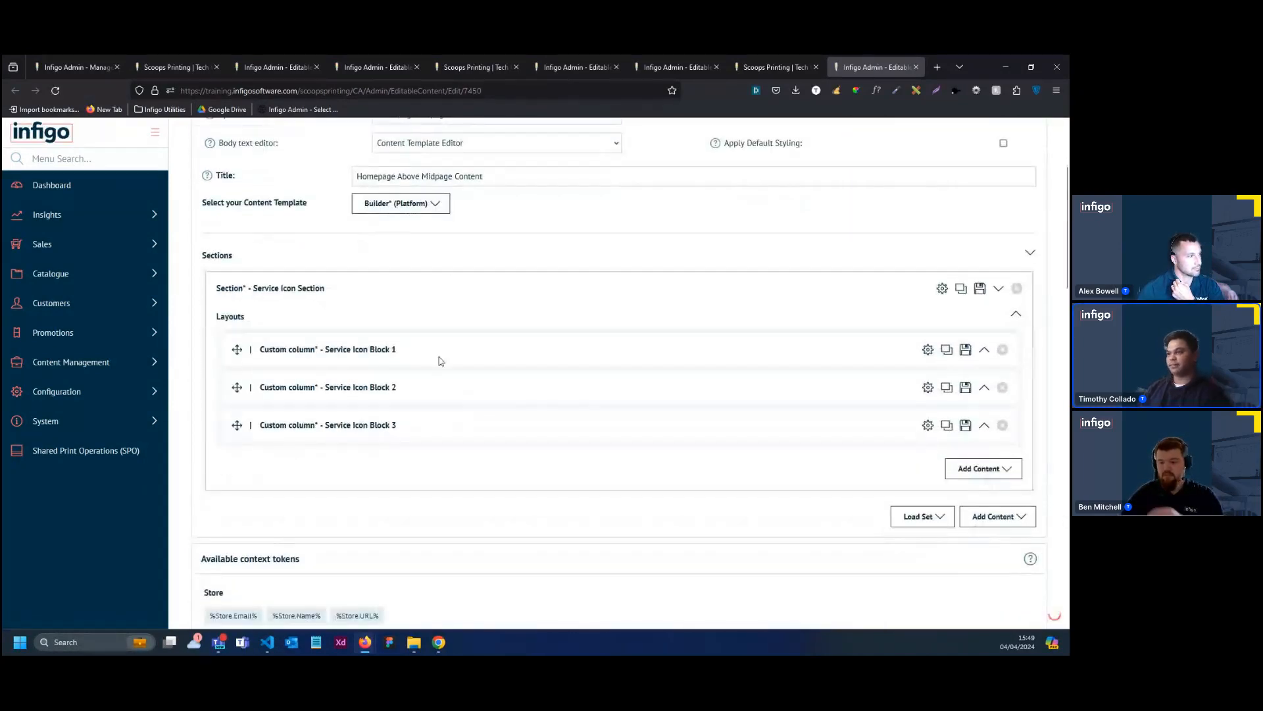
left_click(439, 363)
scroll(434, 368, "down", 1)
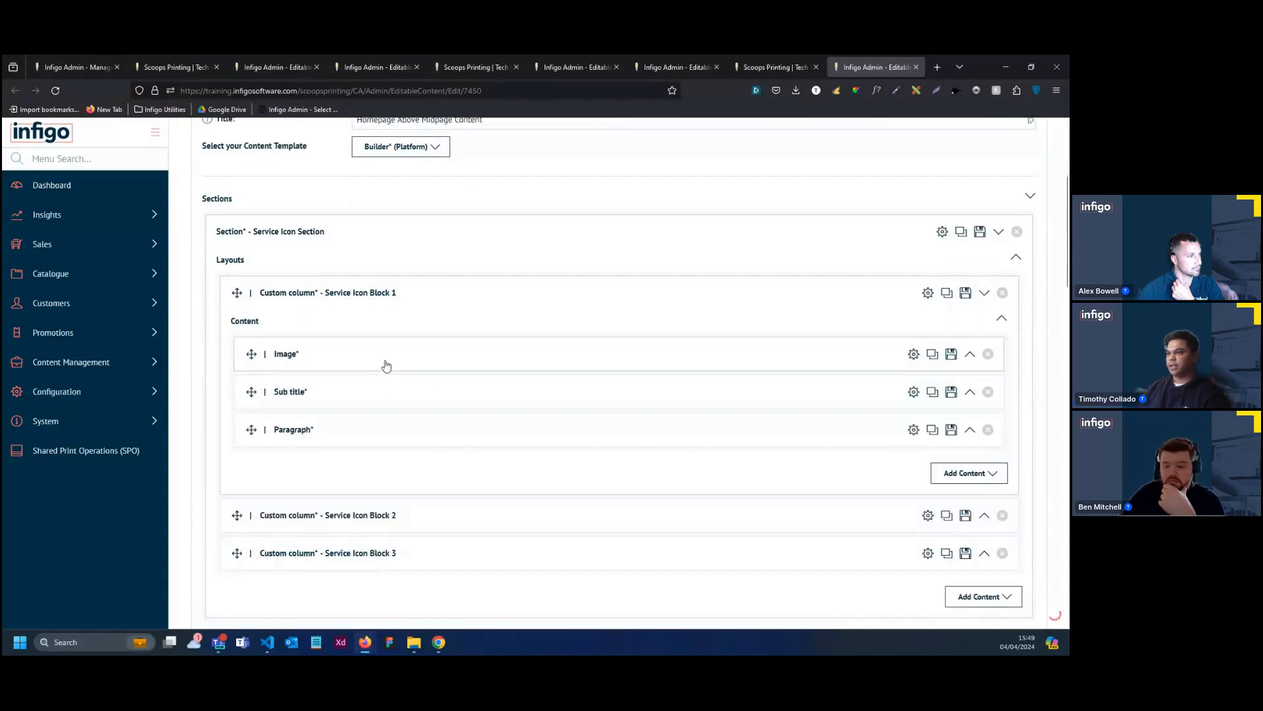
left_click(391, 367)
scroll(417, 452, "down", 3)
left_click(417, 424)
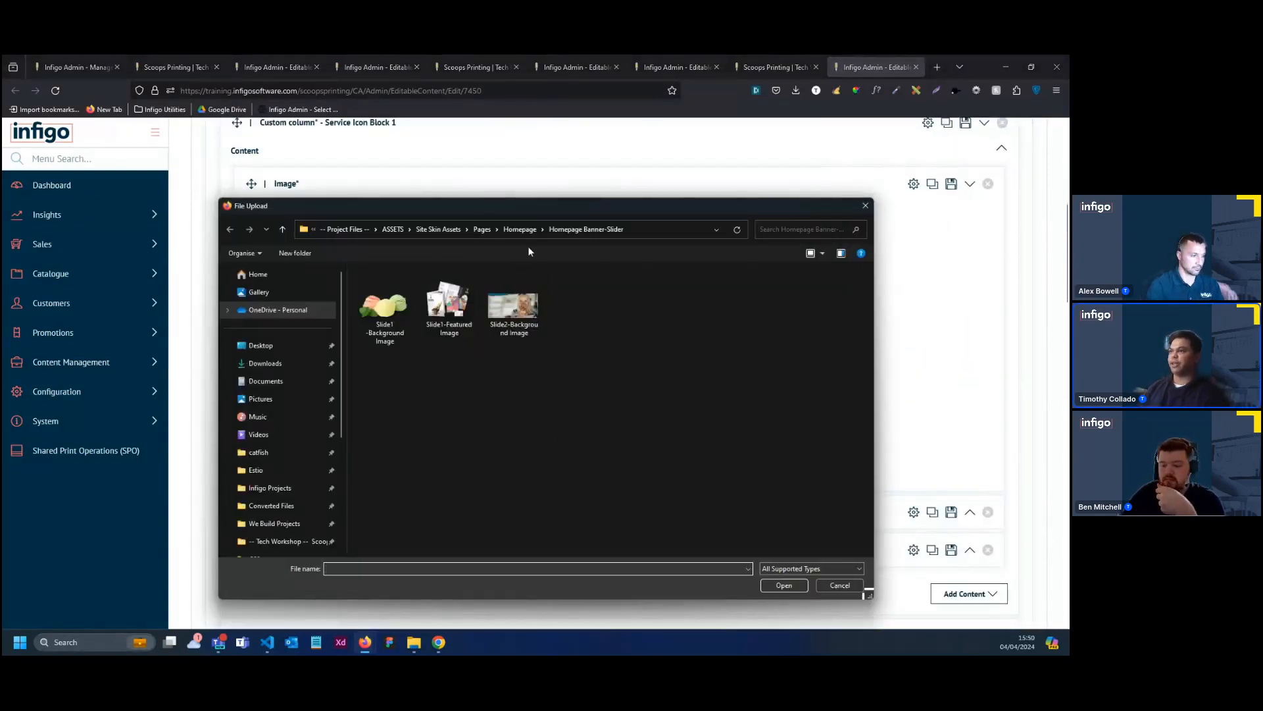
left_click(520, 230)
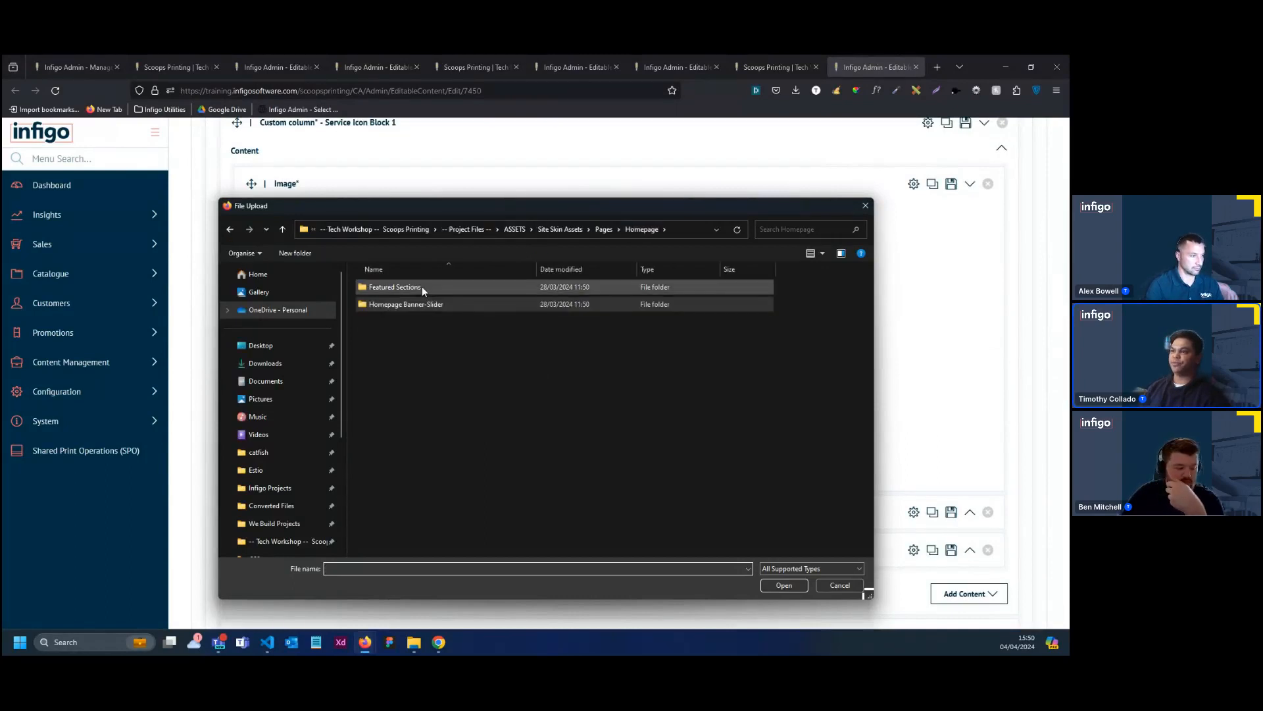
double_click(421, 286)
double_click(408, 299)
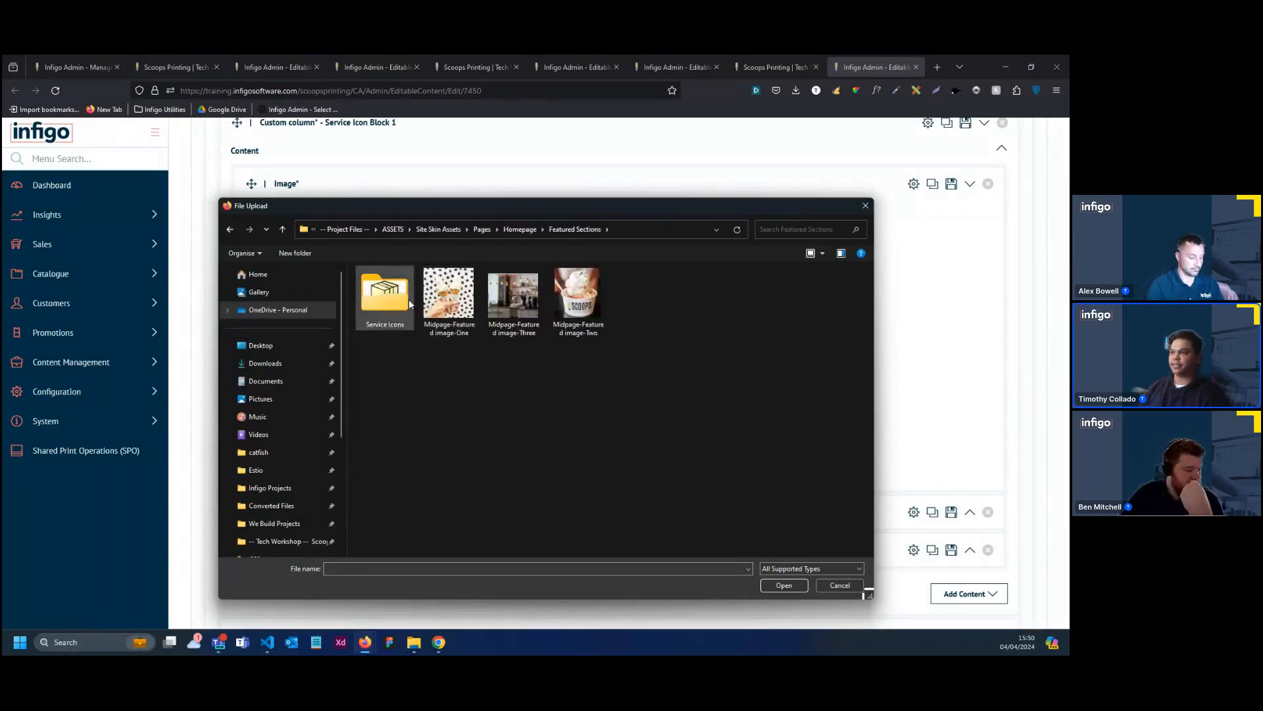
double_click(392, 307)
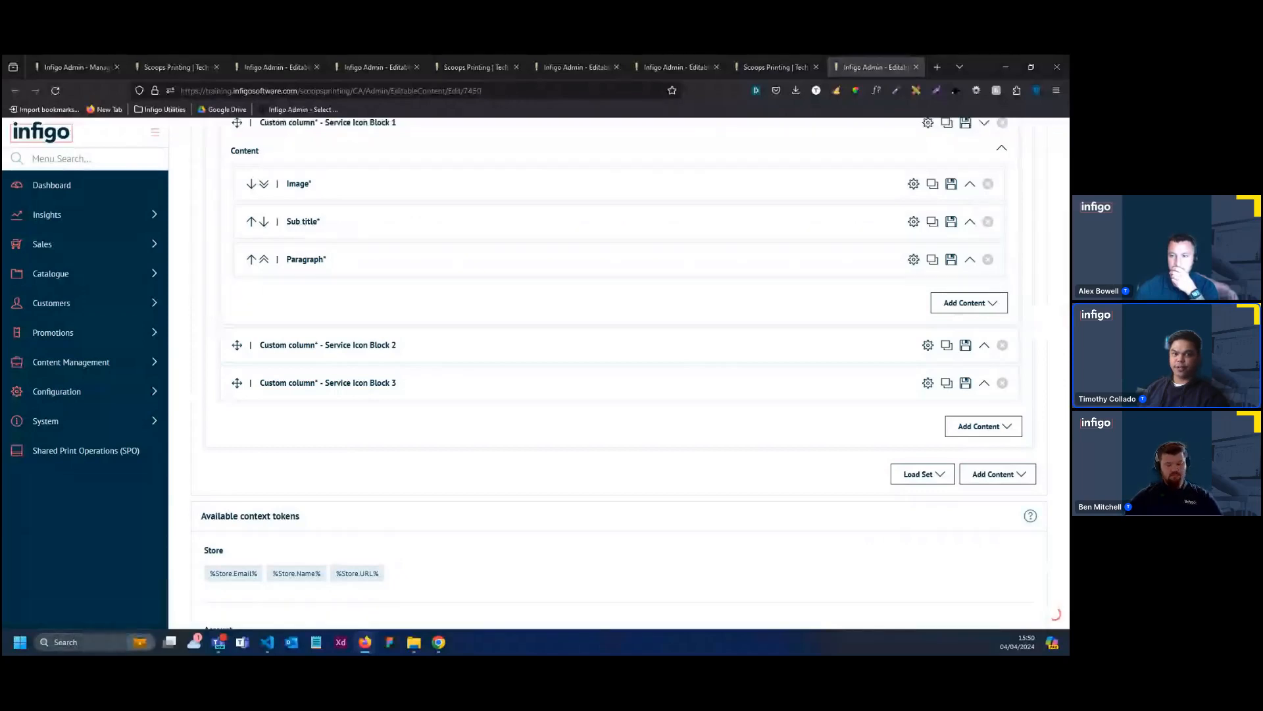
Replace the sub title text in Service Icon Block 1 with "Print Quality"
left_click(352, 235)
triple_click(353, 270)
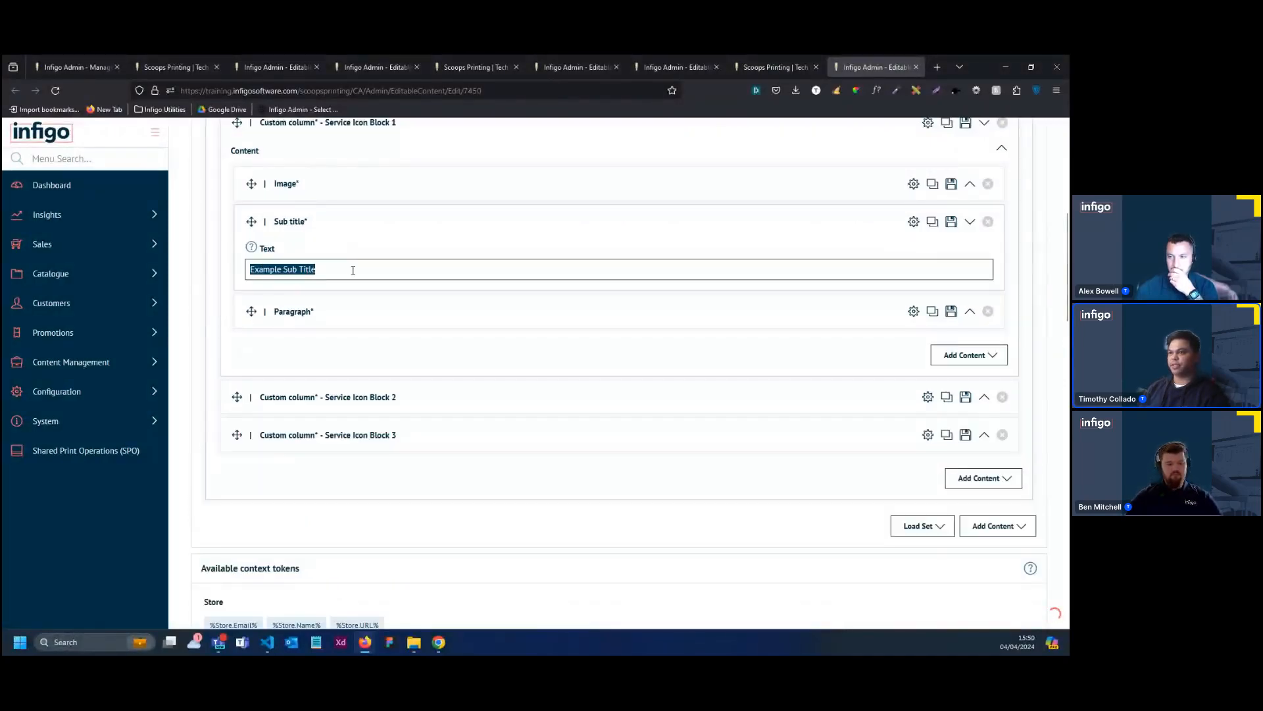
type("Print Quality")
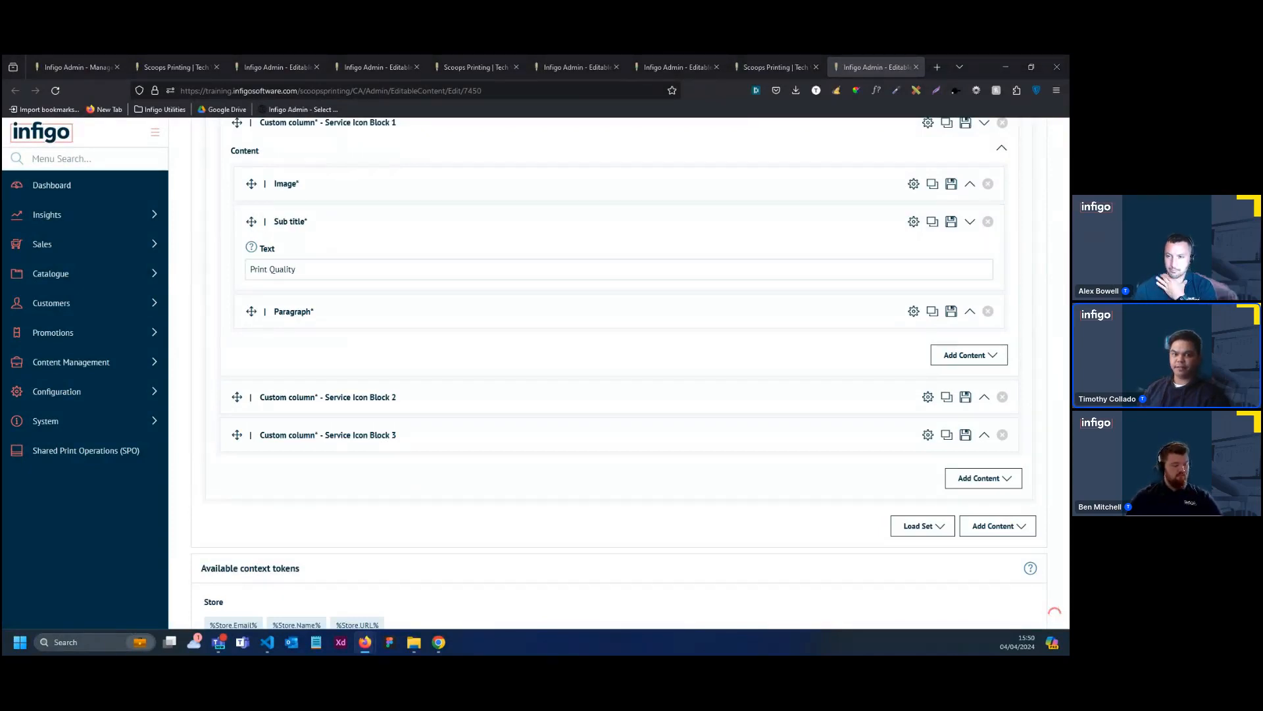
Fill Block 1's paragraph with non-bold text "Experience unmatched clarity and precision with our superior printing technology and attention to detail."
left_click(309, 327)
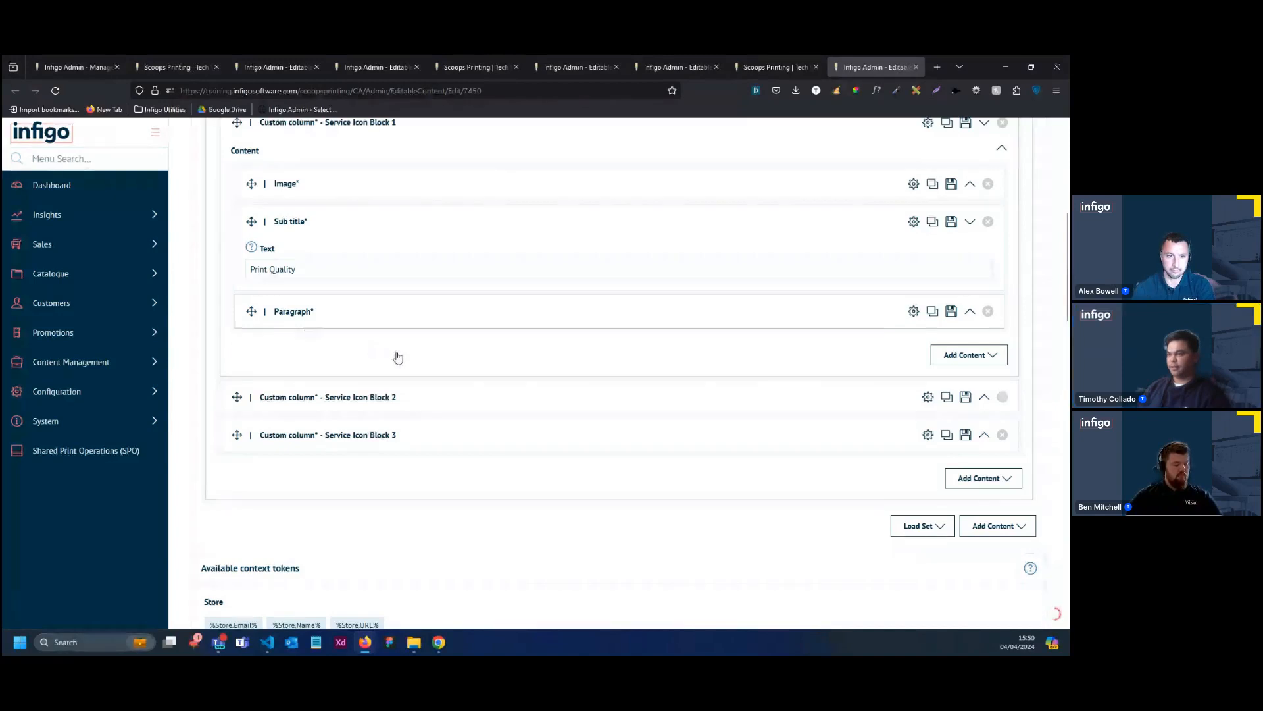
left_click(428, 395)
type("Experience unmatched clarity and precision with our superior printing technology and attention to detail.")
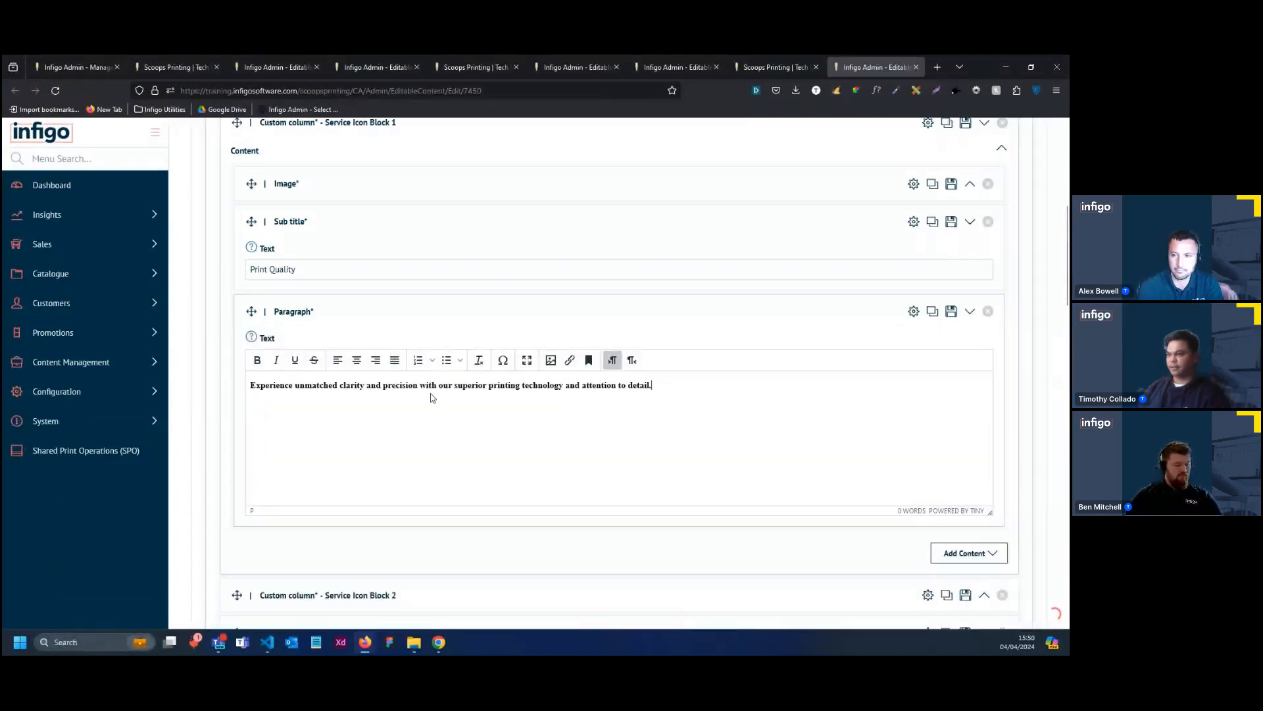
left_click_drag(653, 386, 242, 390)
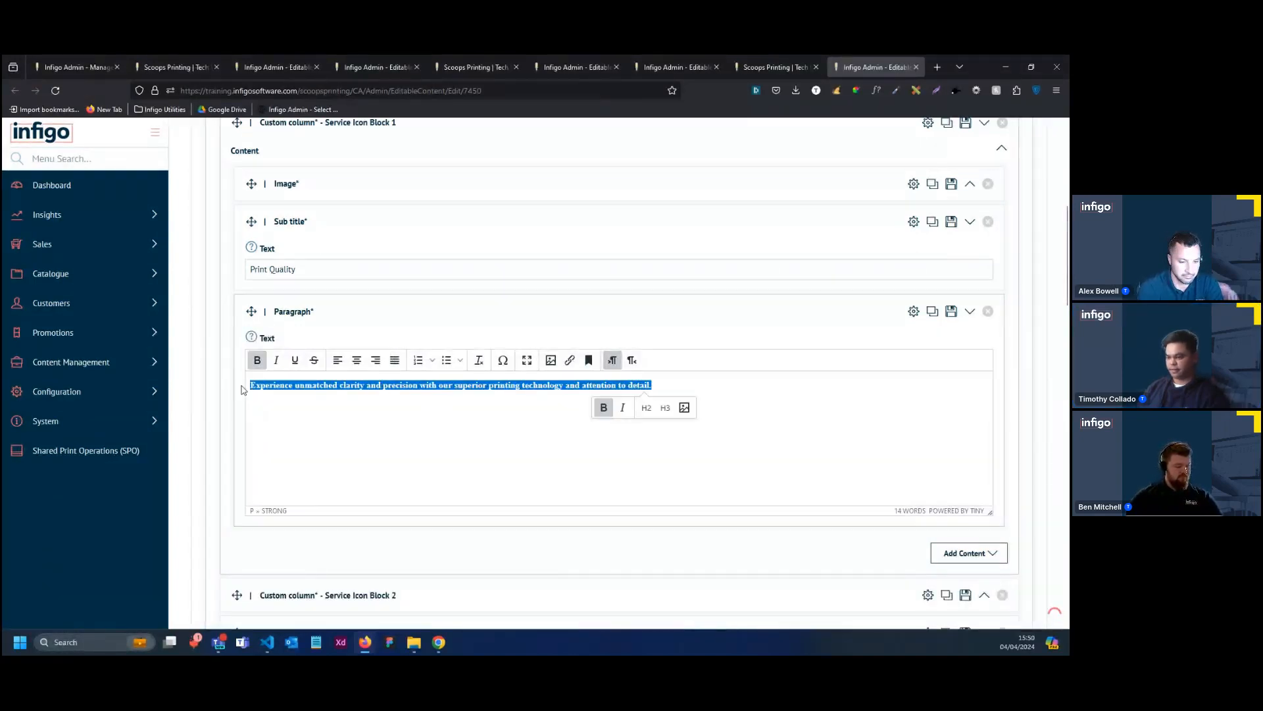
key("ctrl+b")
Expand Service Icon Block 2 and upload "3Col Icon 3.png" from the Service Icons folder into its image element
scroll(329, 468, "down", 1)
left_click(409, 541)
scroll(385, 503, "down", 2)
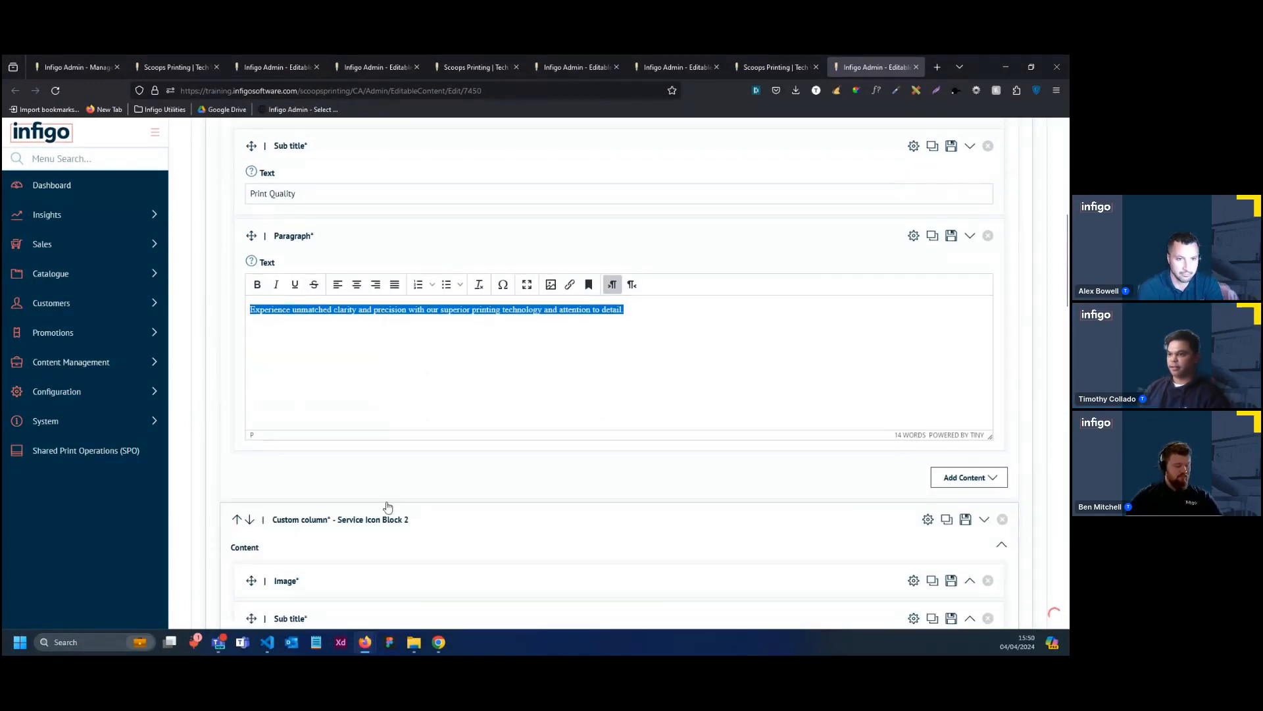
left_click(384, 494)
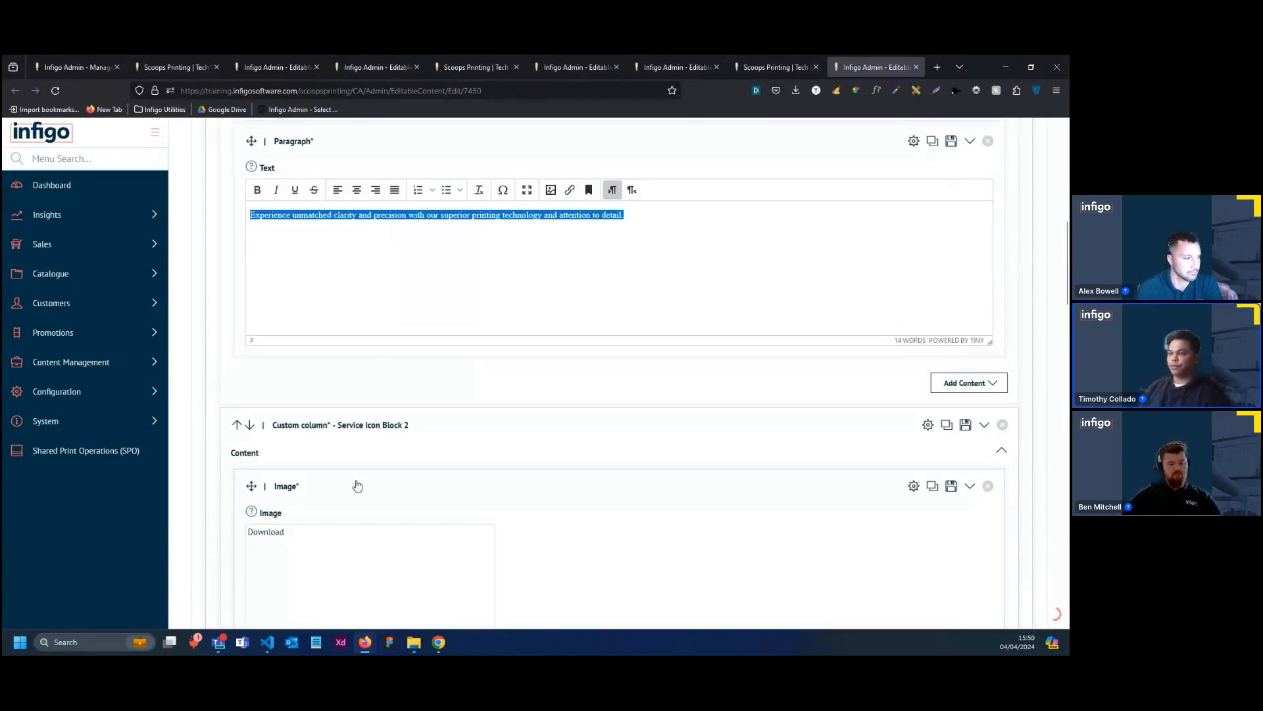
scroll(358, 485, "down", 3)
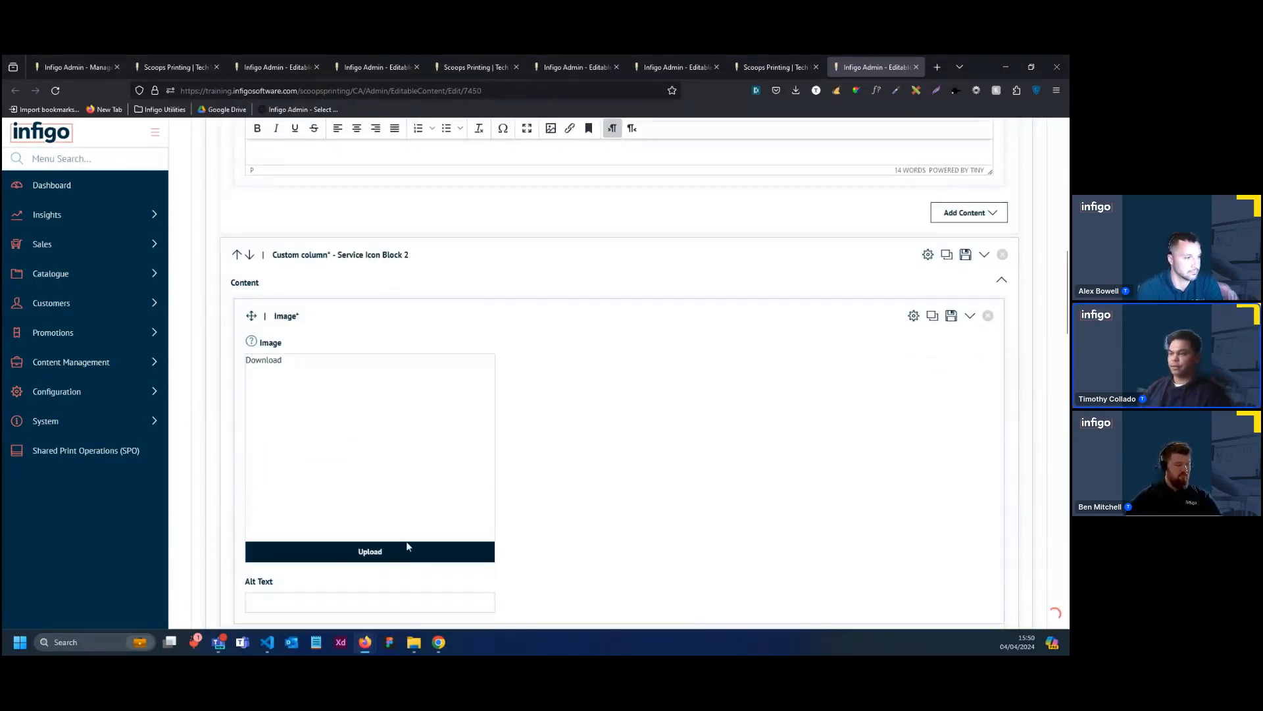
left_click(406, 547)
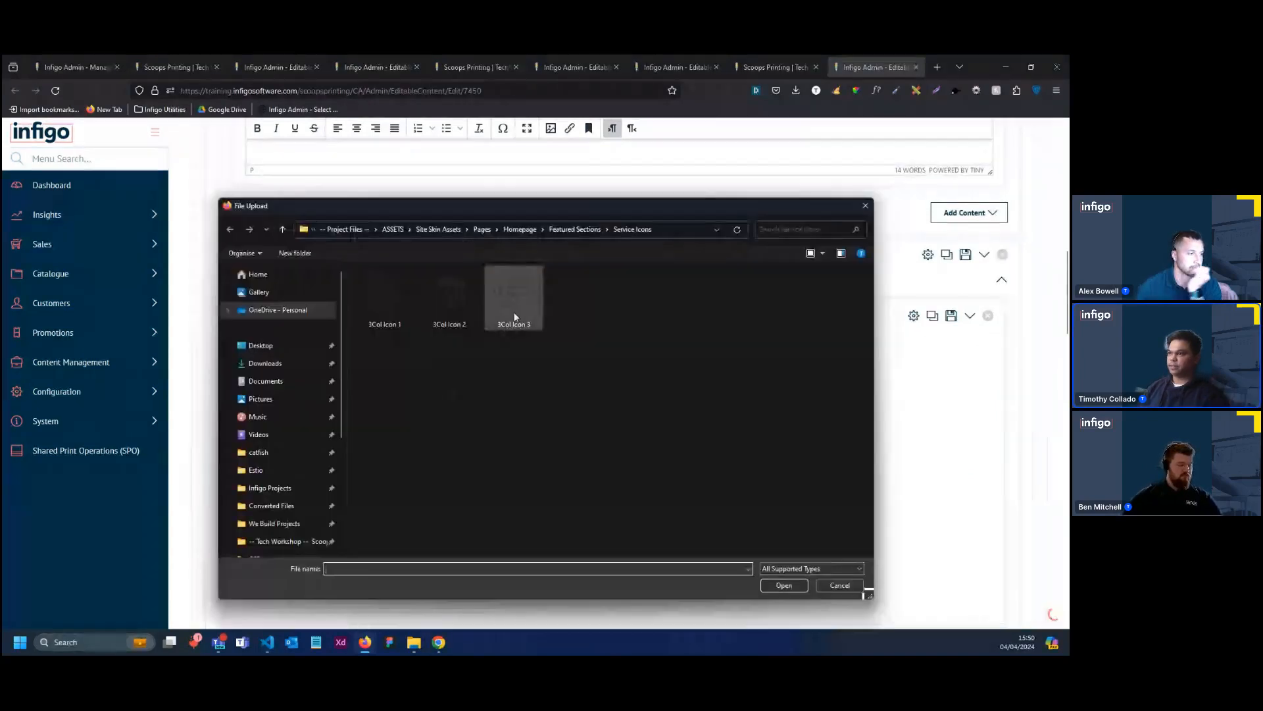
double_click(515, 315)
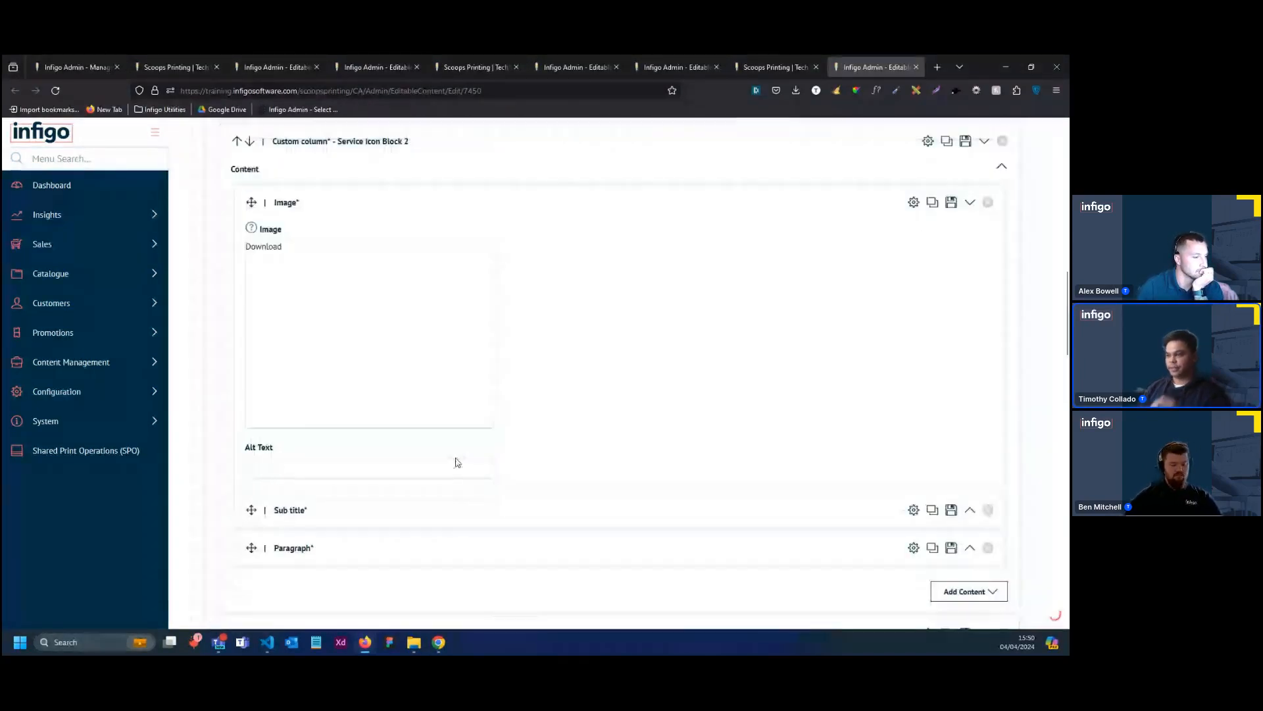
scroll(450, 469, "down", 2)
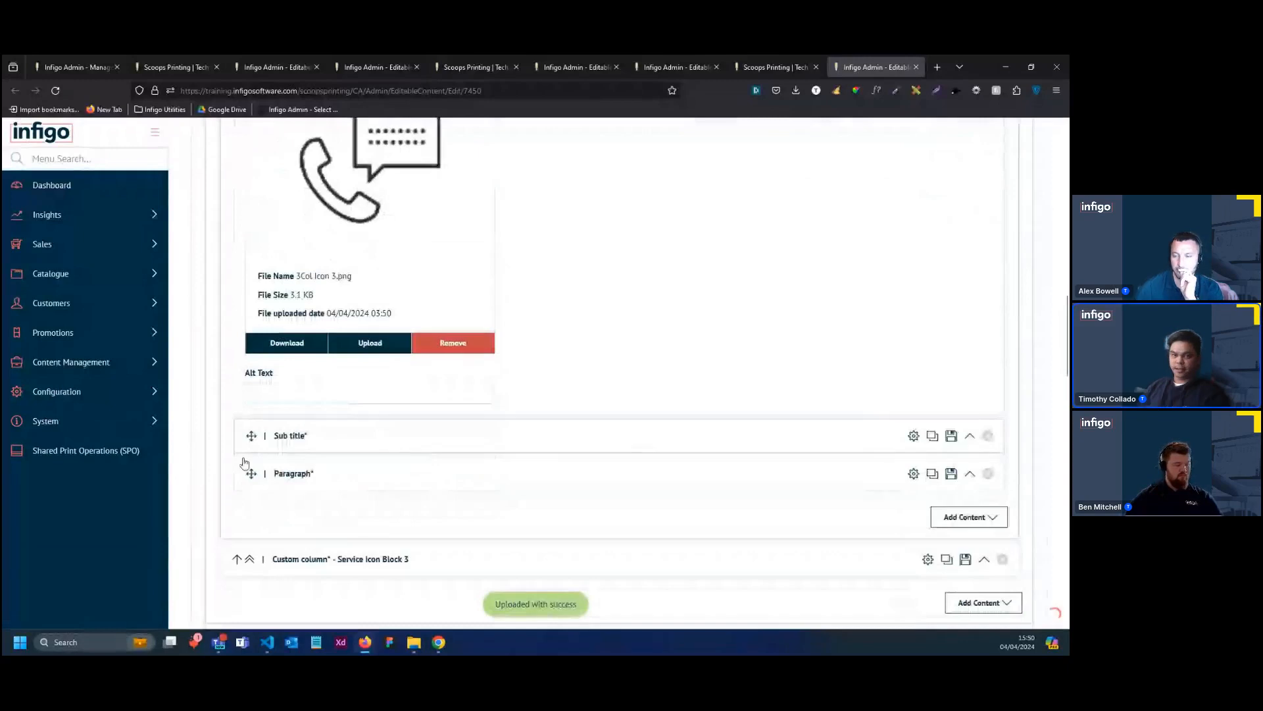
Replace the sub title text in Service Icon Block 2 with "24/7 Support"
left_click(290, 436)
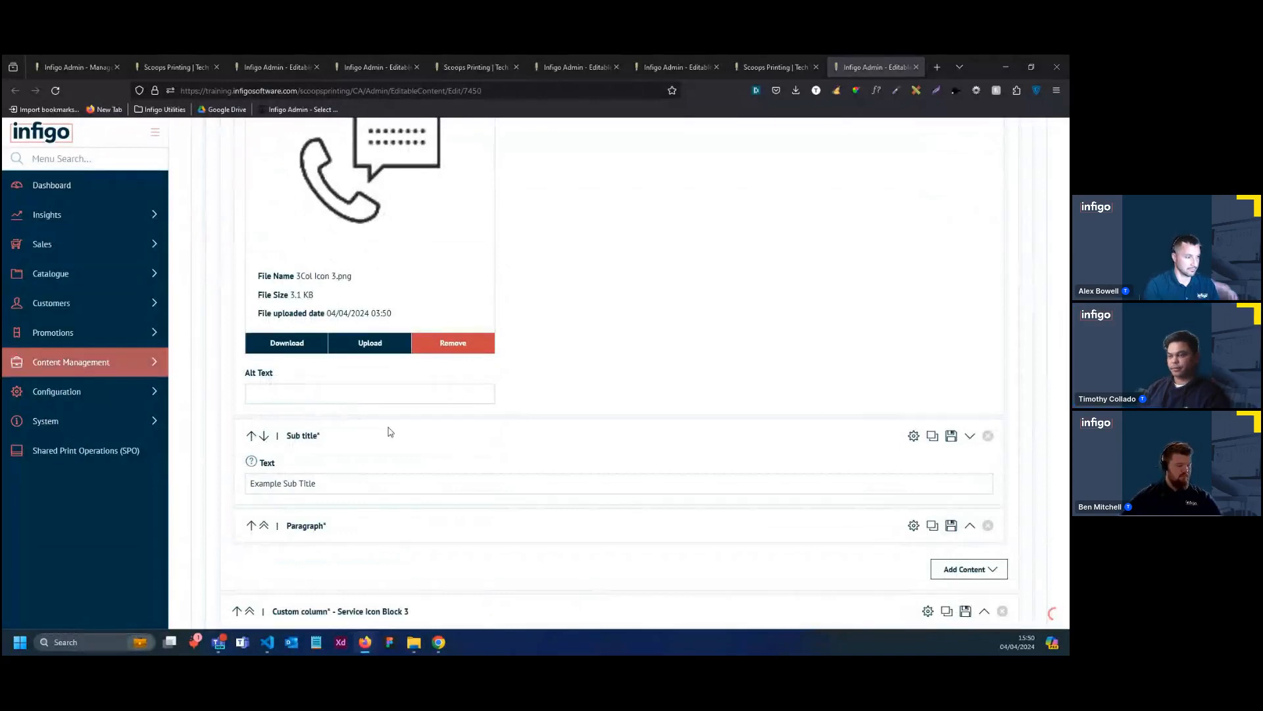
triple_click(354, 484)
double_click(354, 485)
type("24/7 Support")
triple_click(354, 485)
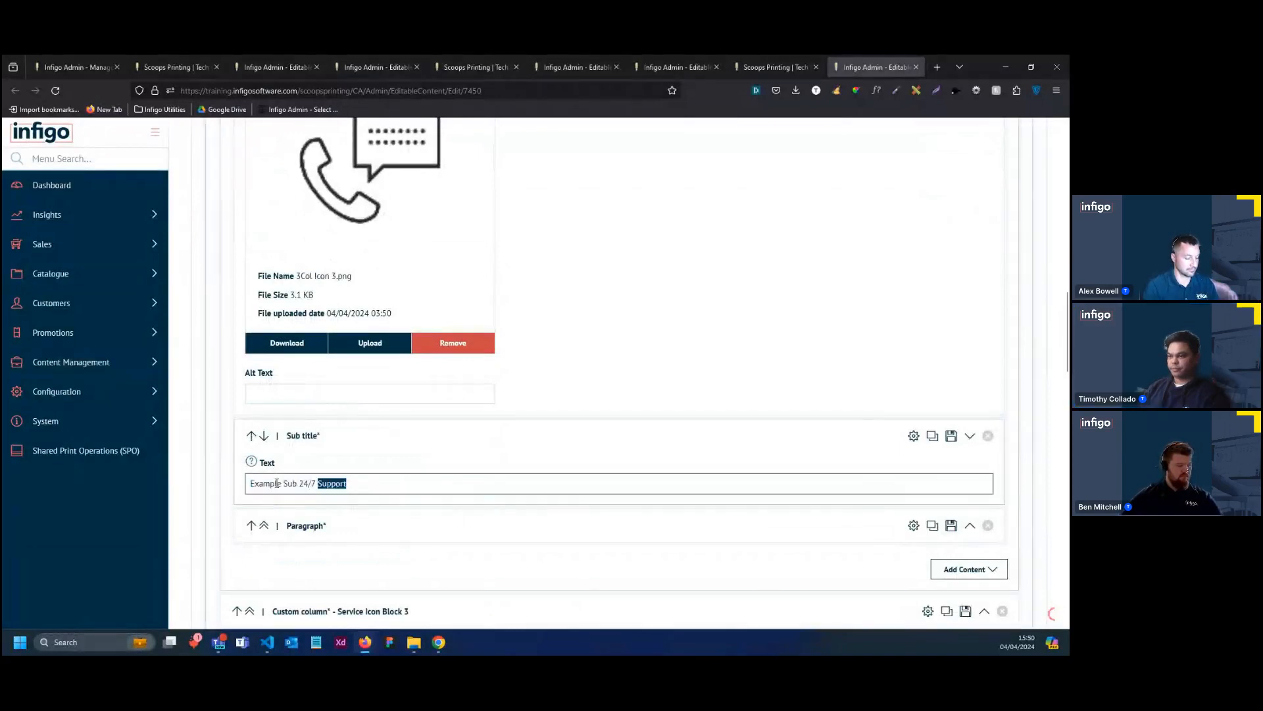
type("24/7 Support")
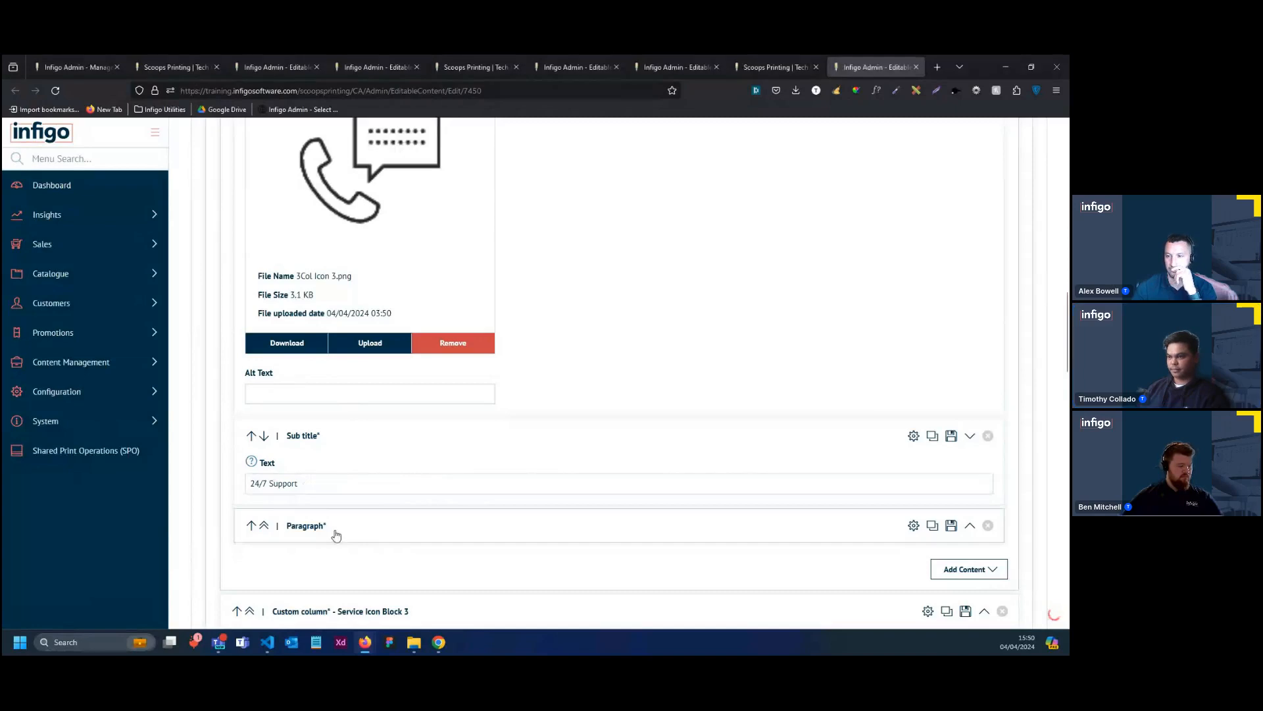
Fill Block 2's paragraph with non-bold text "Count on us around the clock for prompt assistance and expert guidance whenever you need it."
scroll(336, 531, "down", 1)
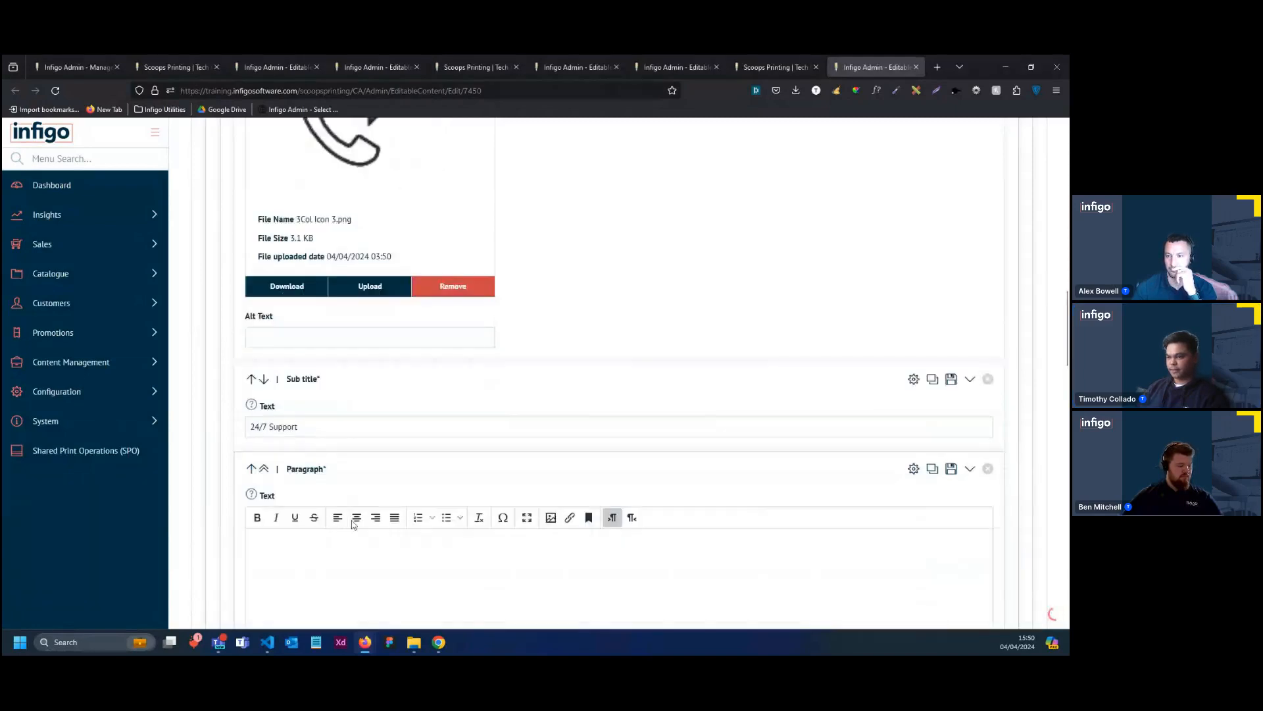
type("Count on us around the clock for prompt assistance and expert guidance whenever you need it.")
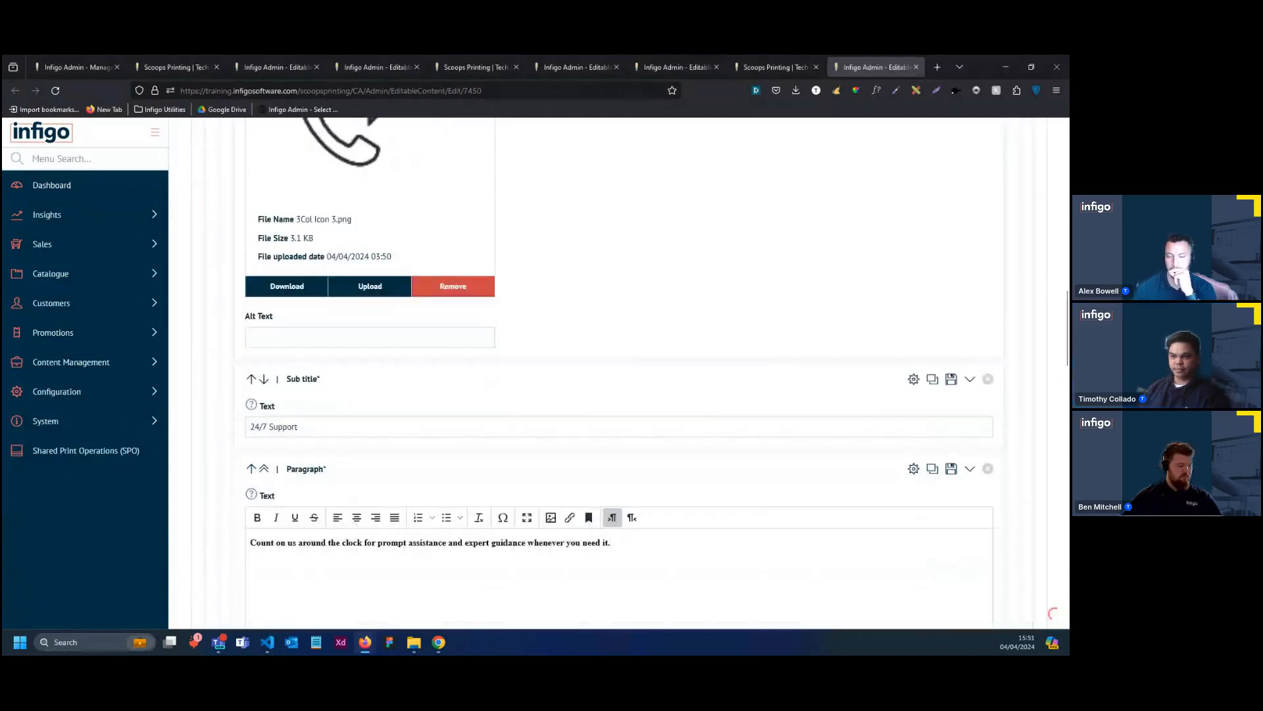
left_click_drag(617, 543, 231, 545)
key("ctrl+b")
scroll(368, 451, "down", 5)
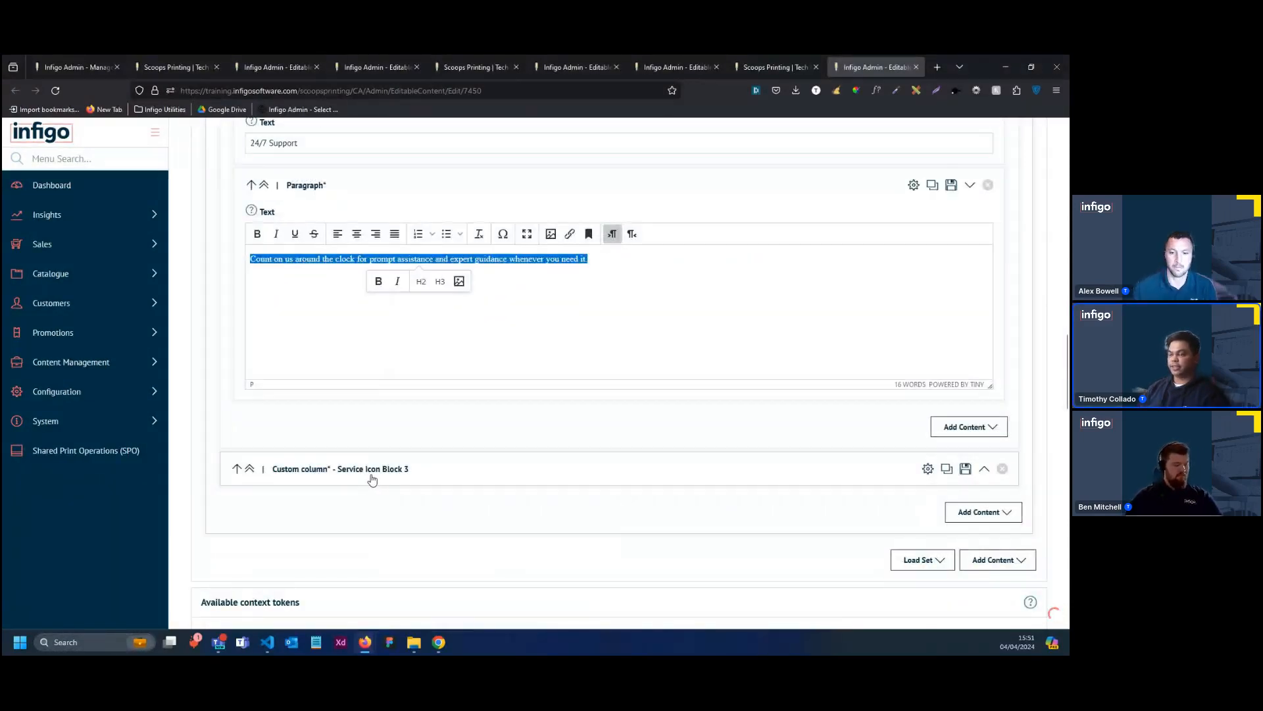
Expand Service Icon Block 3 and upload "3Col Icon 2.png" from the Service Icons folder into its image element
scroll(368, 481, "down", 2)
left_click(360, 360)
left_click(359, 420)
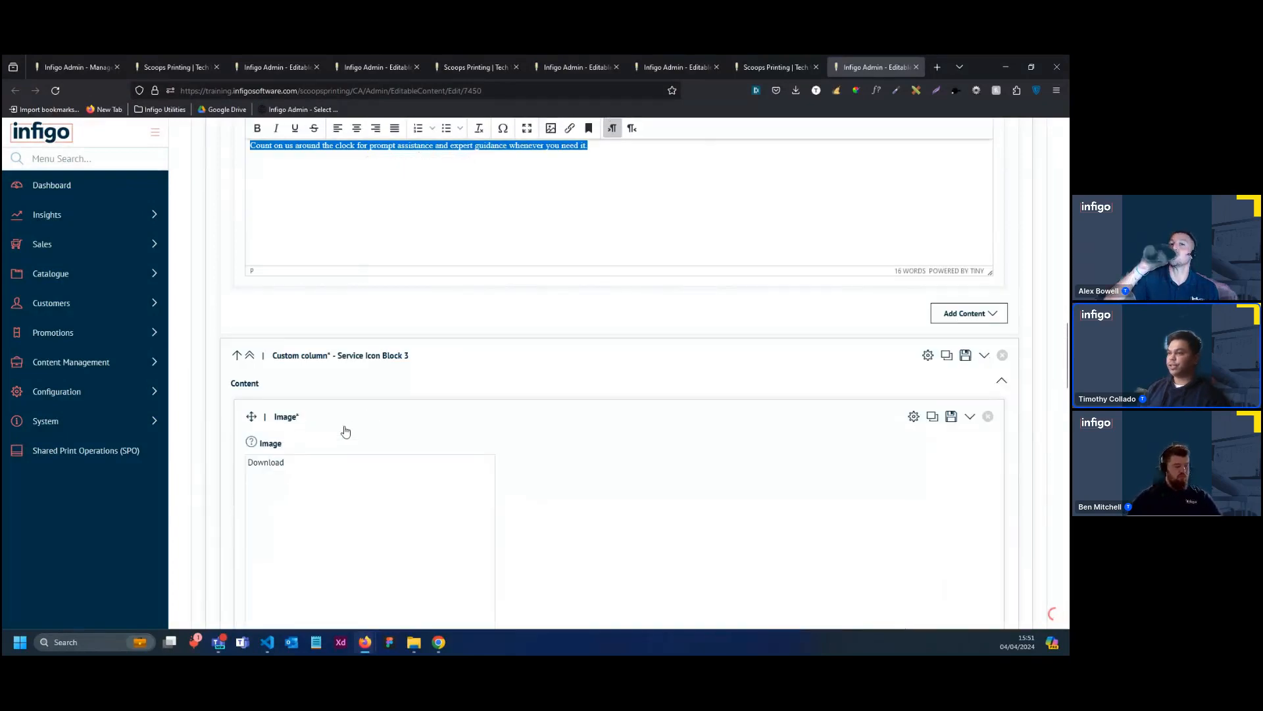
scroll(395, 436, "down", 2)
scroll(406, 439, "down", 1)
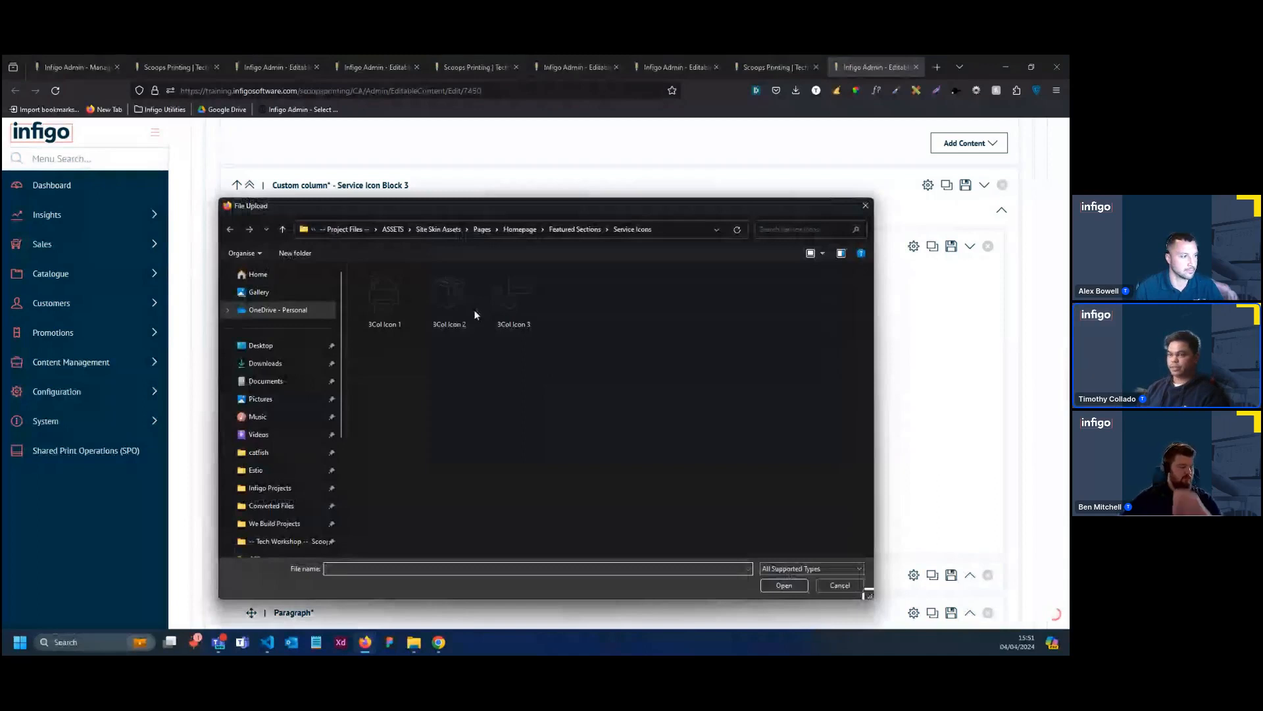
double_click(513, 303)
scroll(384, 463, "down", 2)
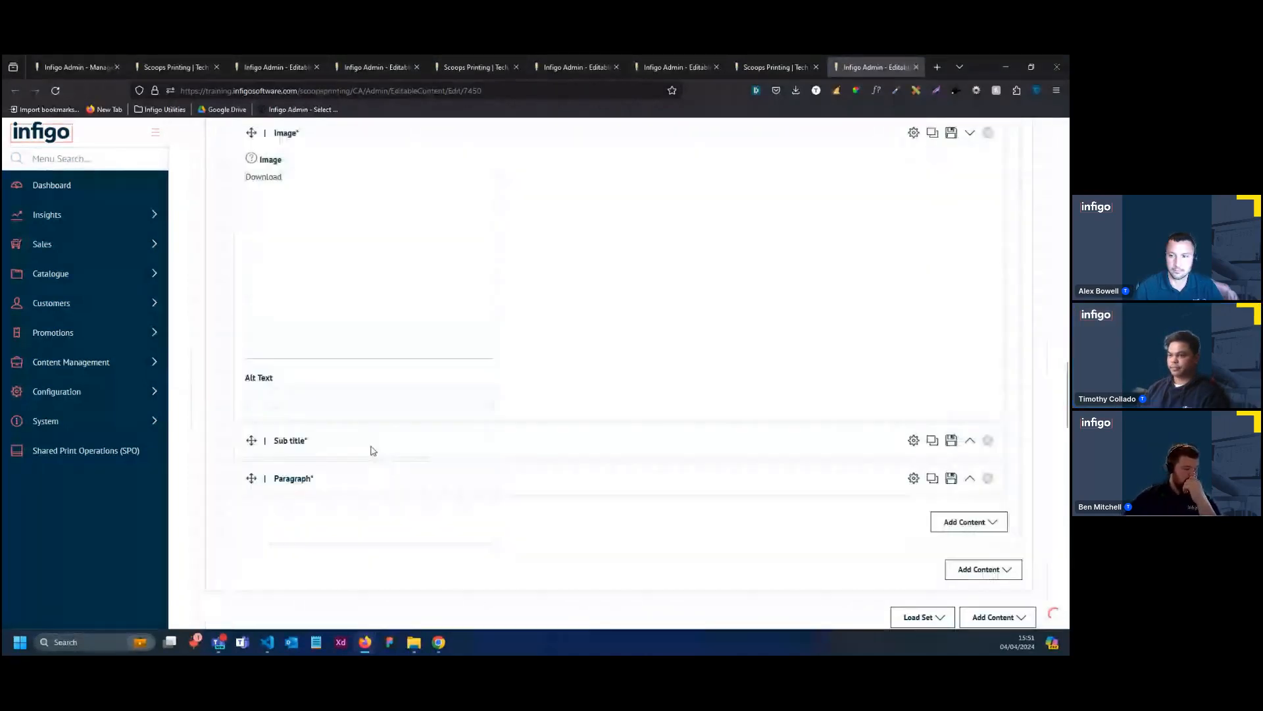
scroll(370, 456, "down", 1)
scroll(371, 441, "down", 1)
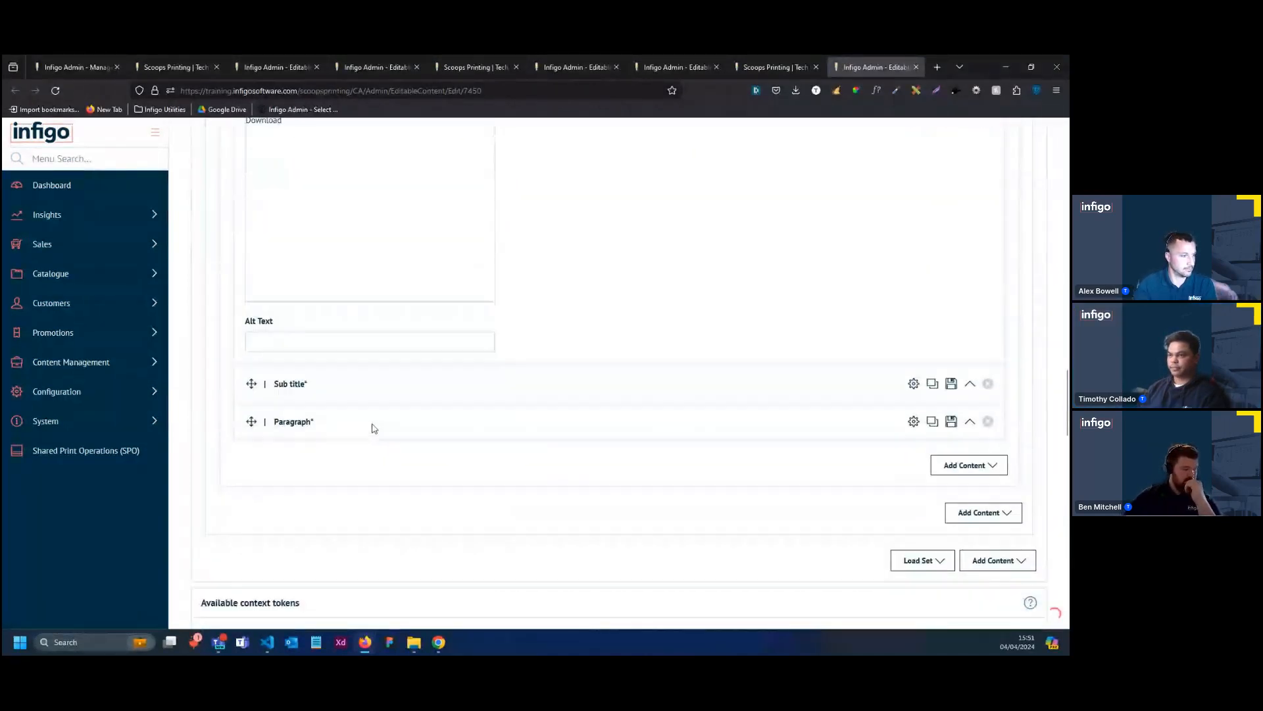
scroll(373, 414, "up", 4)
scroll(372, 455, "down", 3)
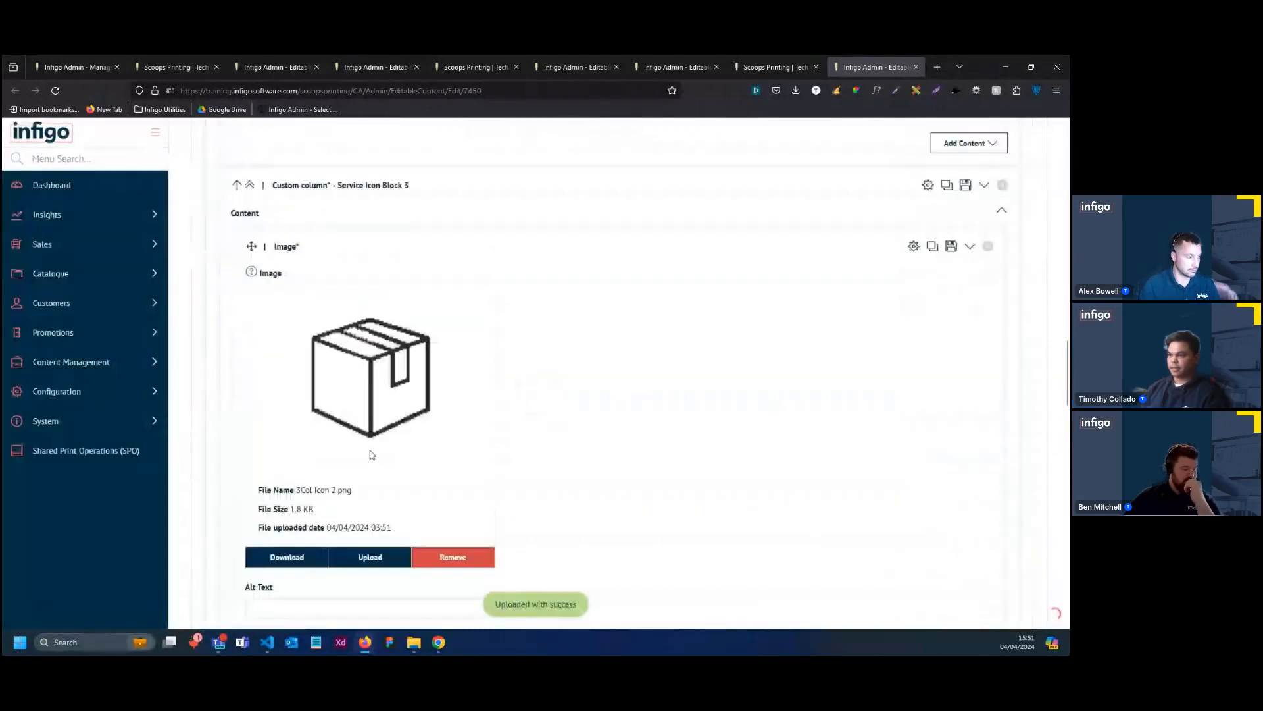
Replace the sub title text in Service Icon Block 3 with "Free Standard Delivery"
left_click(391, 545)
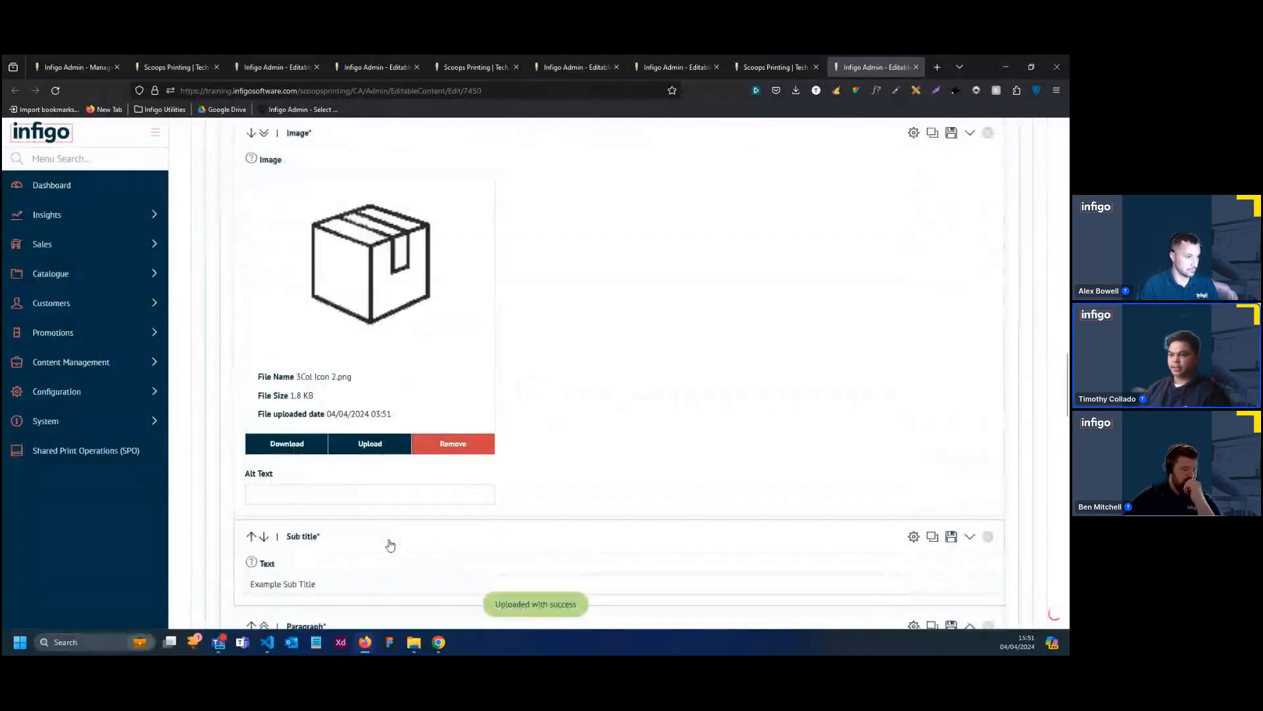
scroll(390, 545, "down", 2)
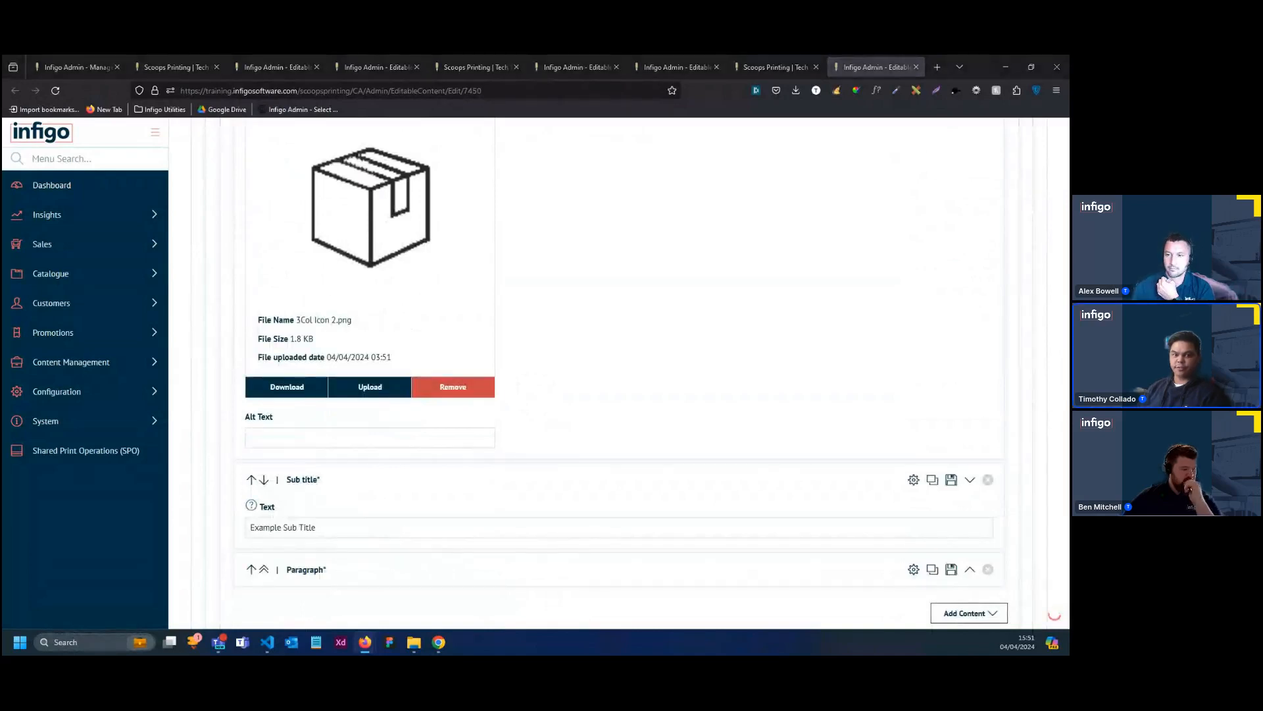
triple_click(385, 533)
left_click(386, 532)
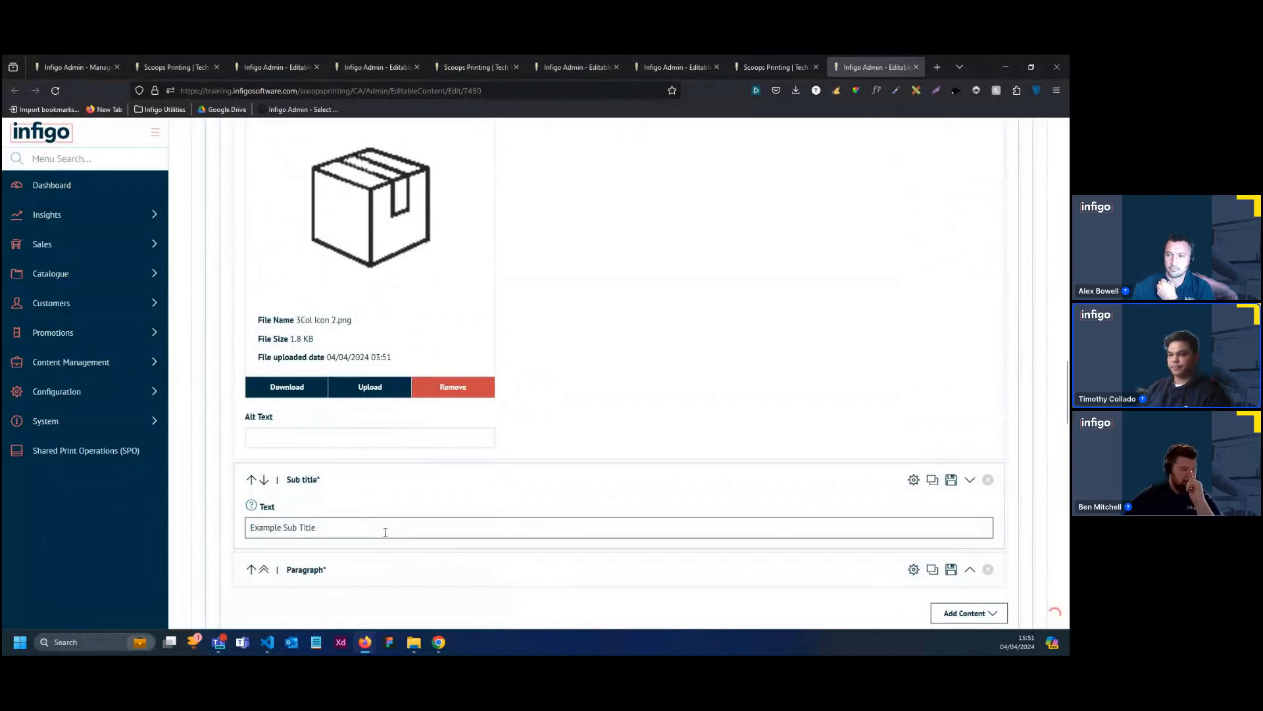
triple_click(386, 532)
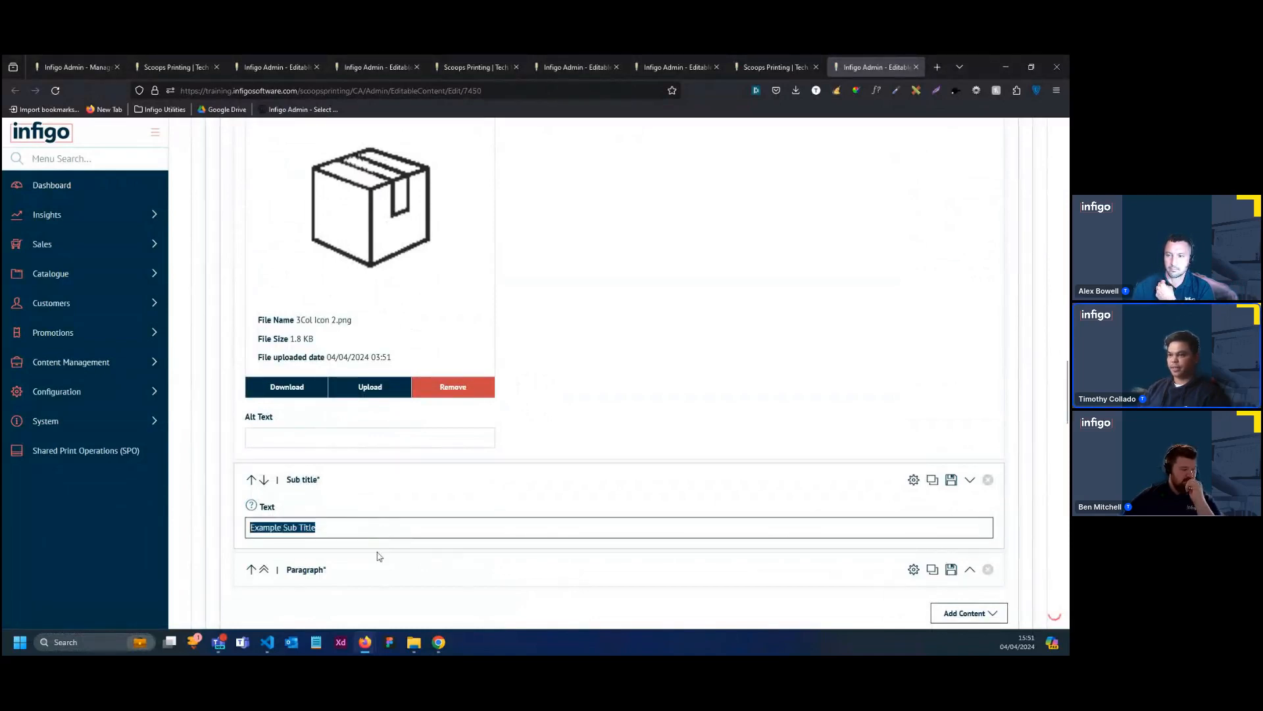
type("Free Standard Delivery")
Fill Block 3's paragraph with non-bold text "Shipping on all standard orders, ensuring your prints reach you promptly and hassle-free."
left_click(274, 553)
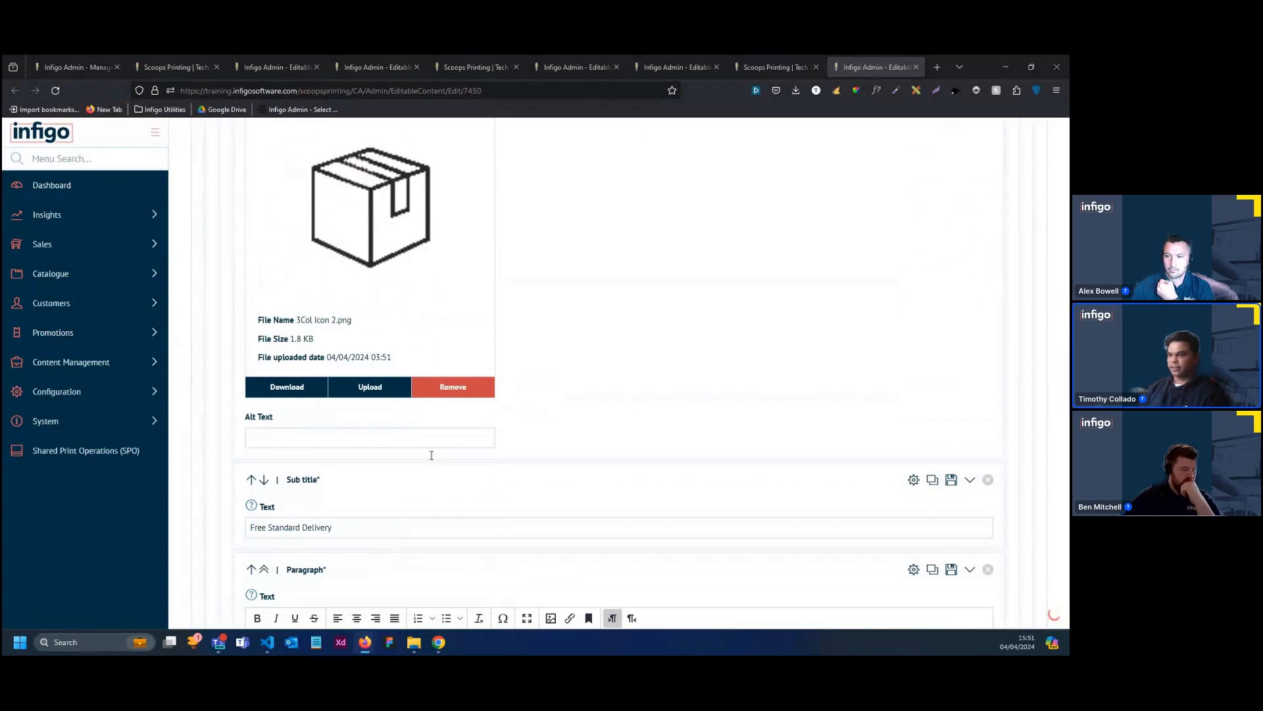
scroll(431, 455, "down", 3)
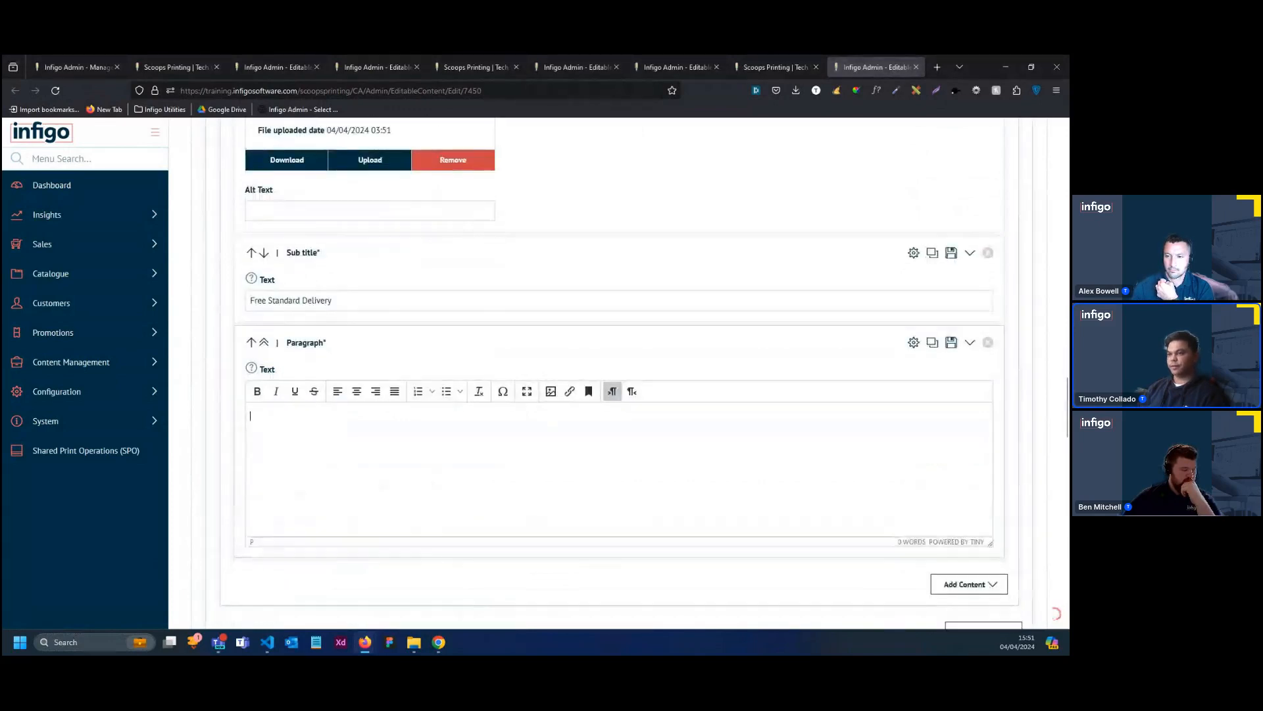
type("Shipping on all standard orders, ensuring your prints reach you promptly and hassle-free.")
left_click_drag(612, 419, 239, 414)
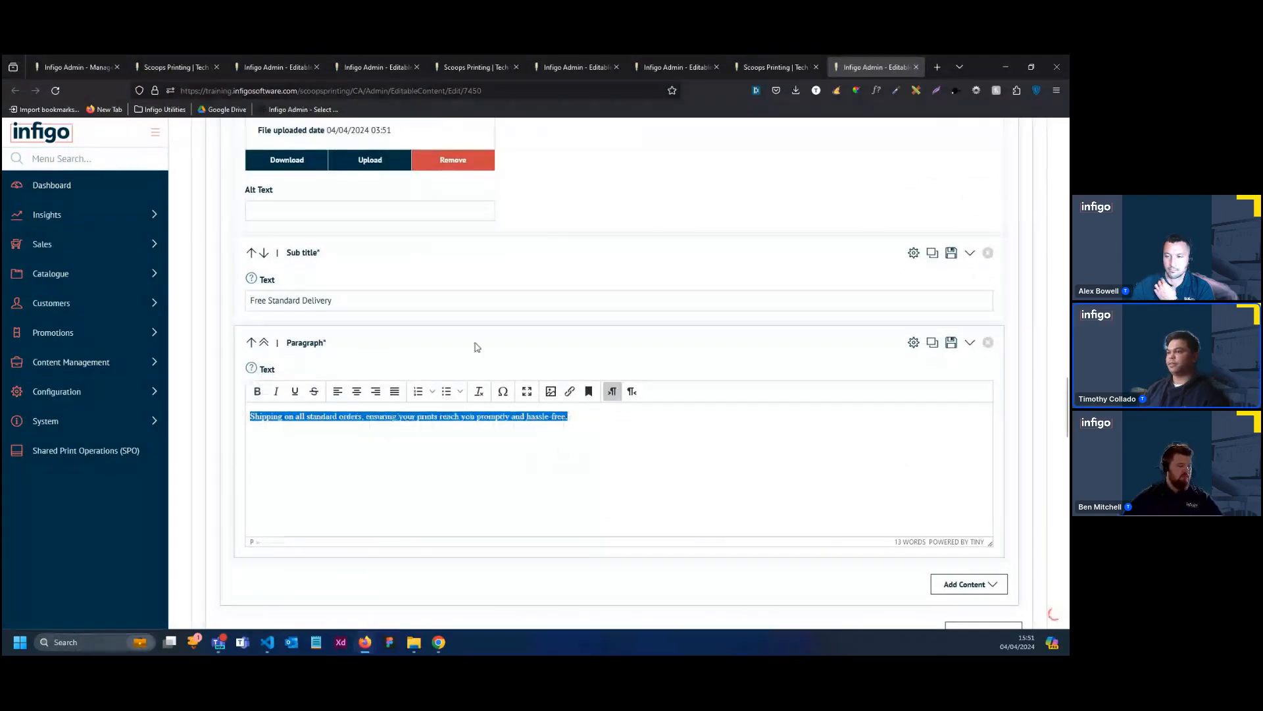
Save the Homepage Above Midpage Content and continue editing it
scroll(786, 369, "down", 10)
scroll(835, 354, "up", 15)
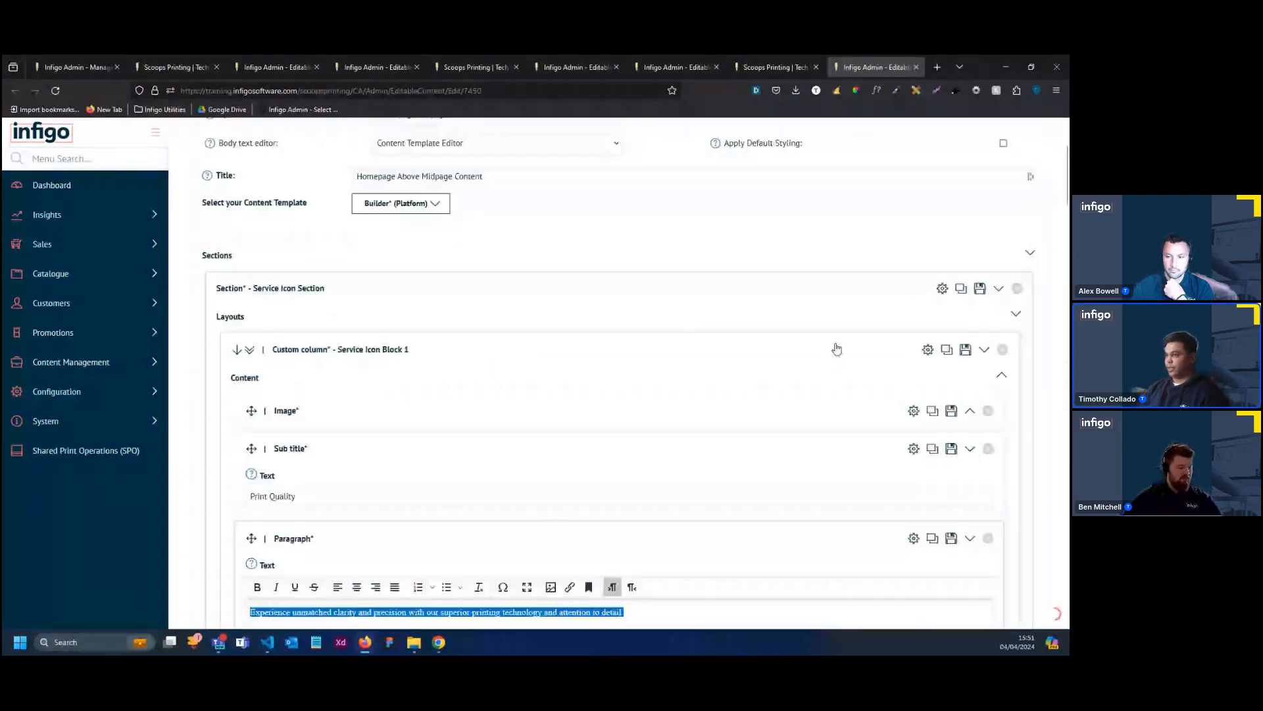
left_click(947, 184)
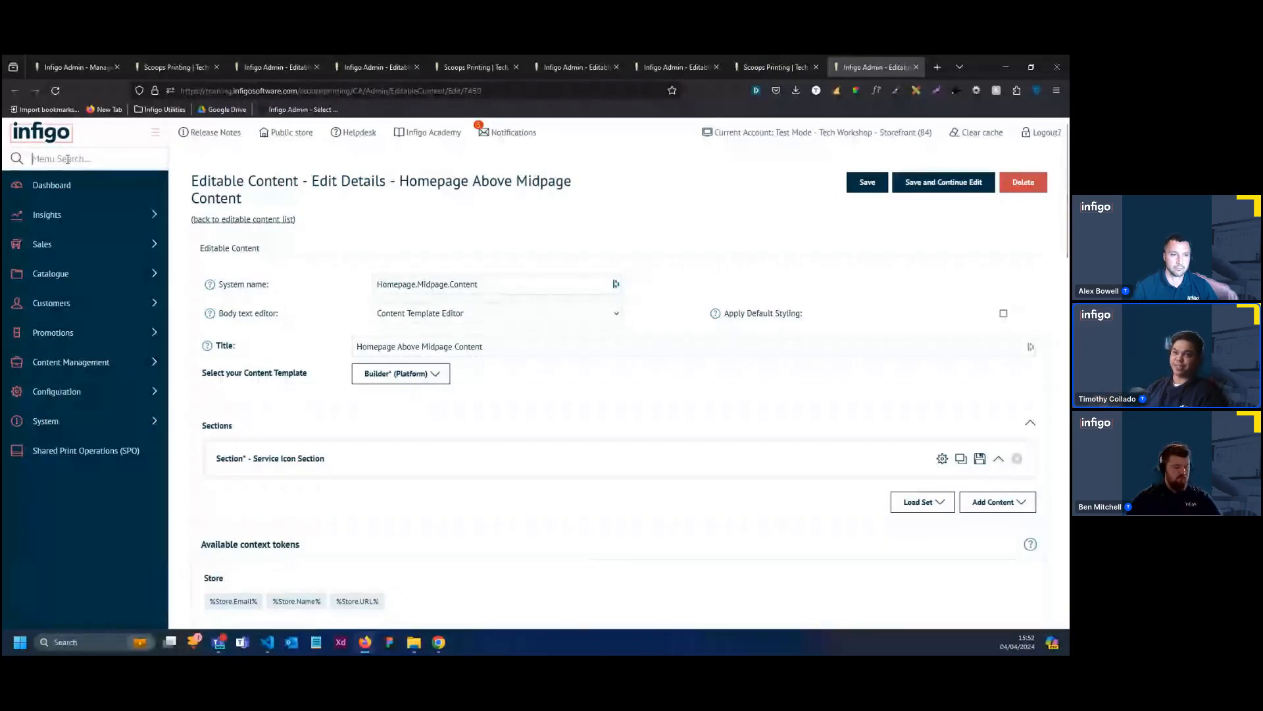
Find the CSS Override page and upload skin.css from the project files' CSS folder as the new CSS file
type("Css")
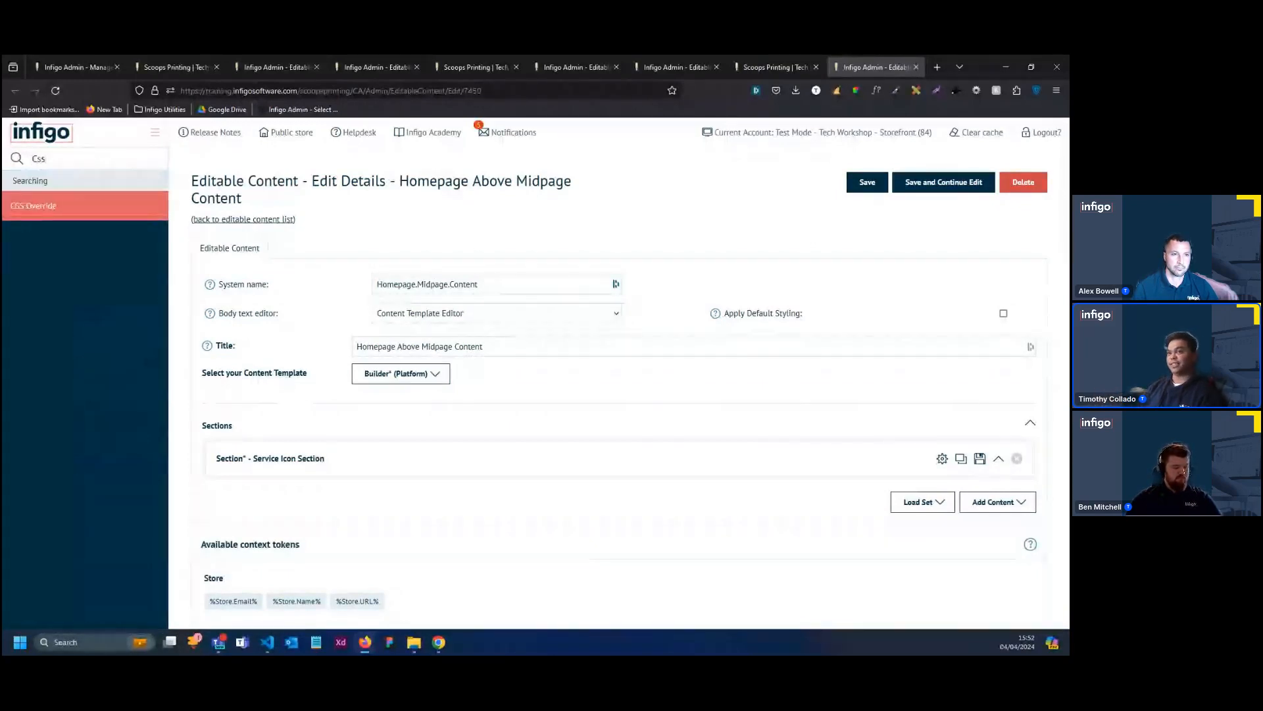
left_click(105, 206)
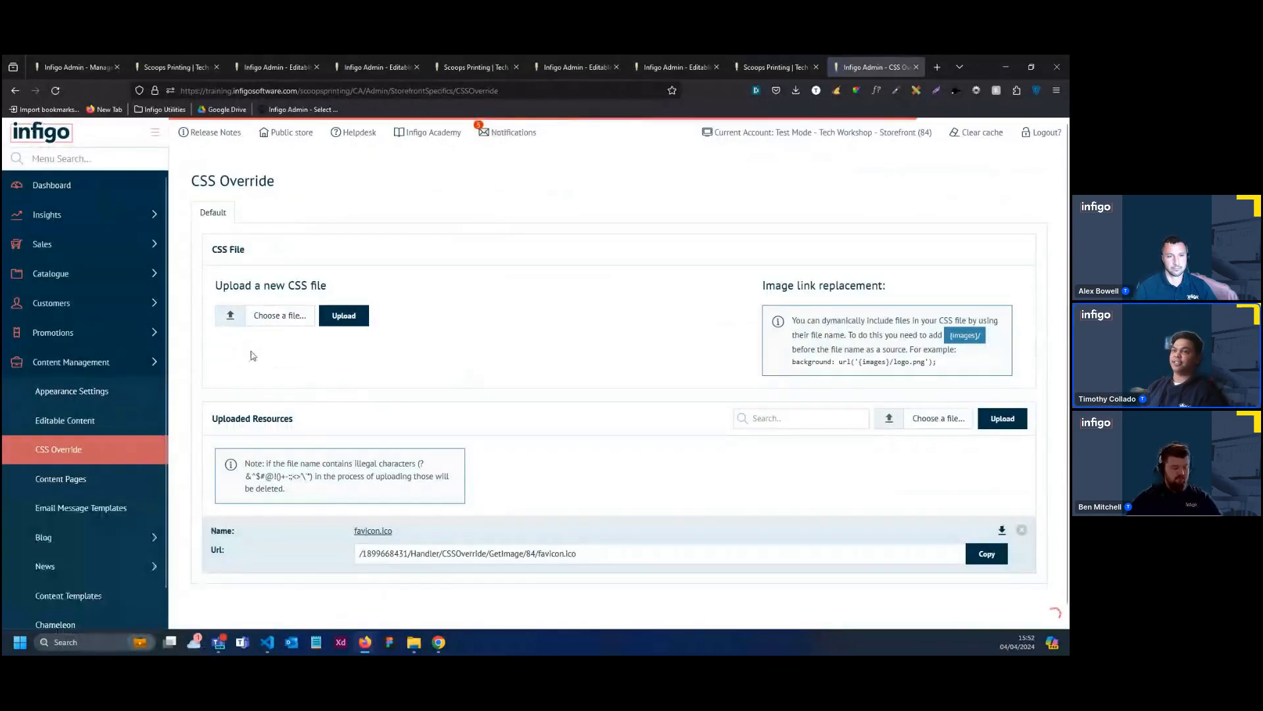
left_click(231, 317)
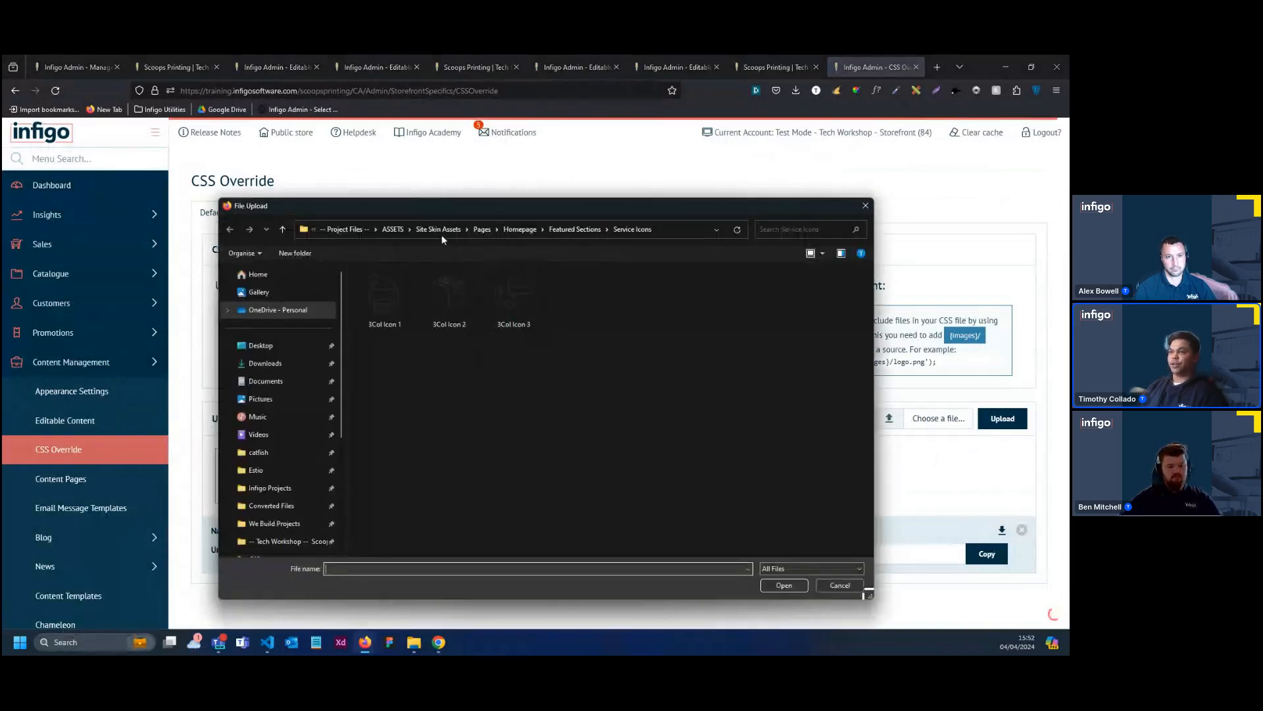
left_click(393, 229)
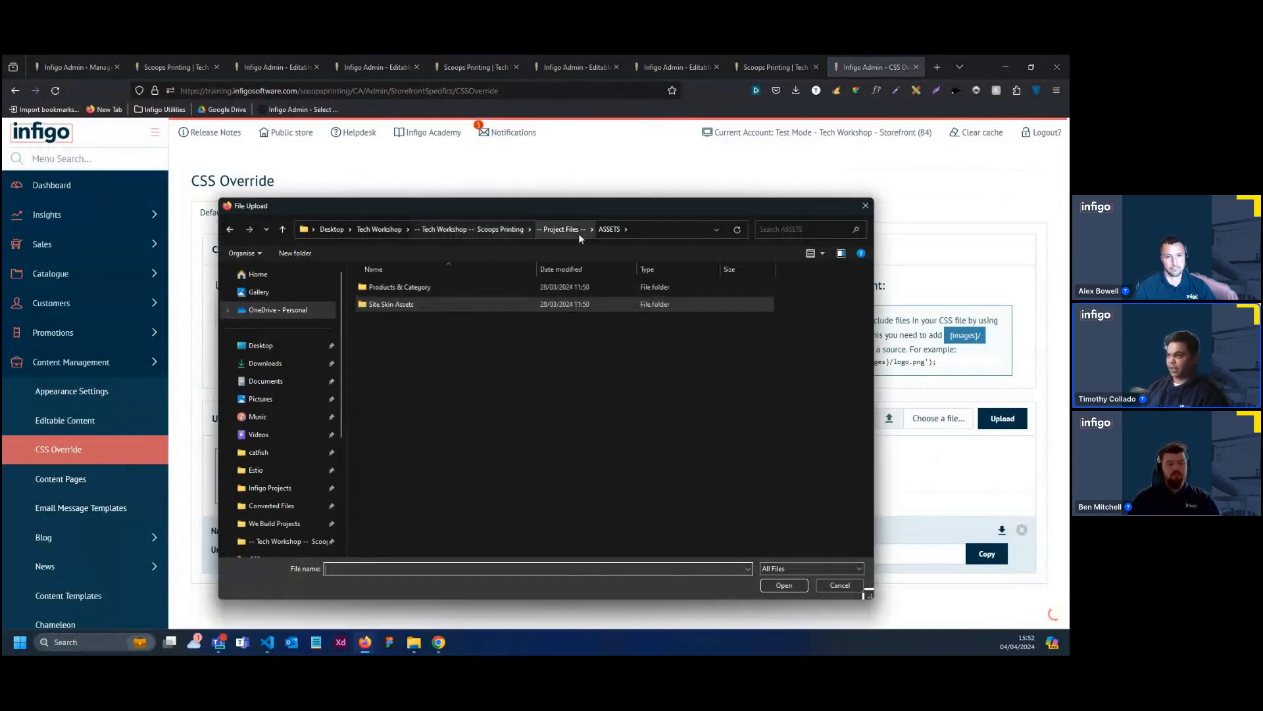
left_click(557, 234)
left_click(413, 303)
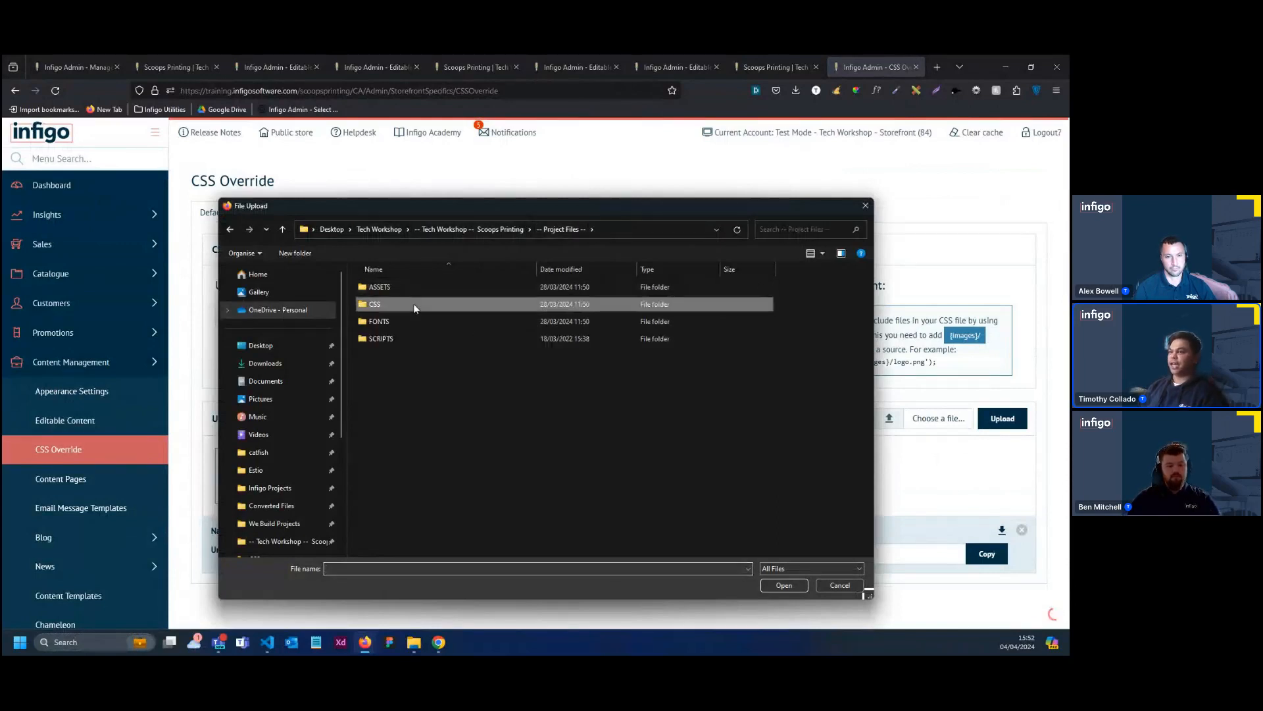
double_click(413, 303)
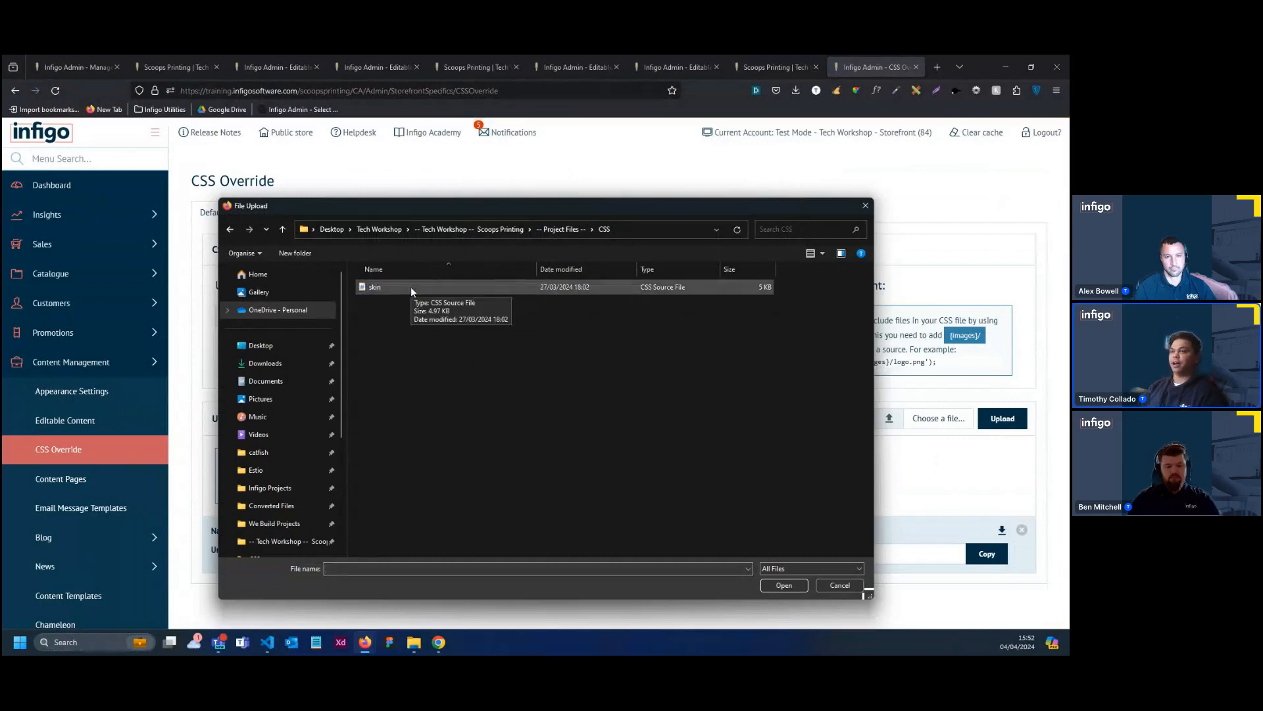
double_click(411, 287)
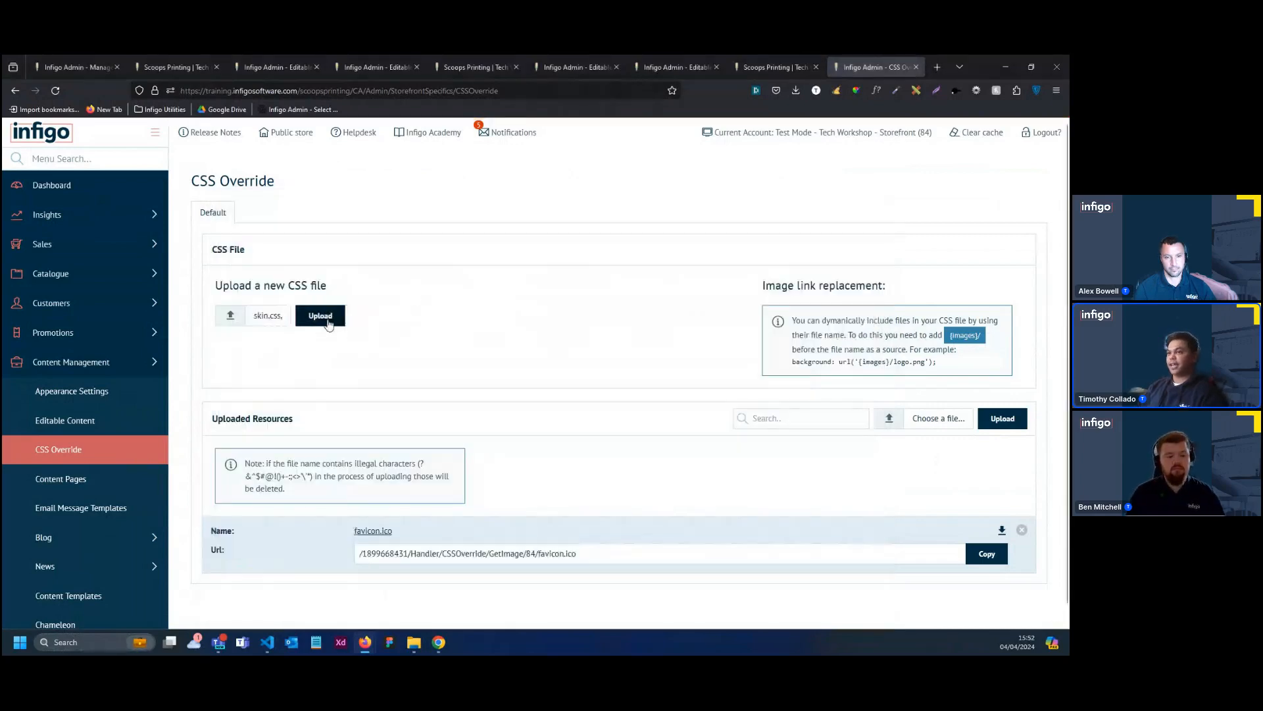
left_click(328, 322)
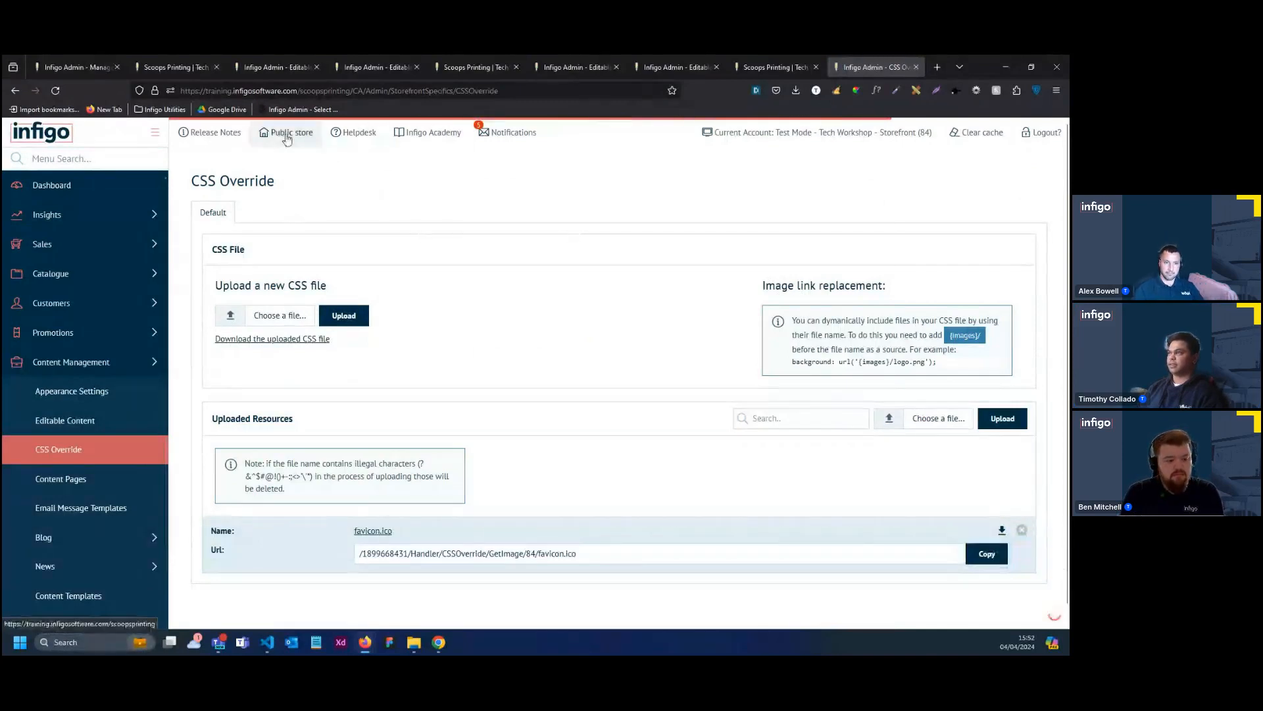
Clear the store's cache and open the public store to check the homepage's three service icon columns
left_click(980, 146)
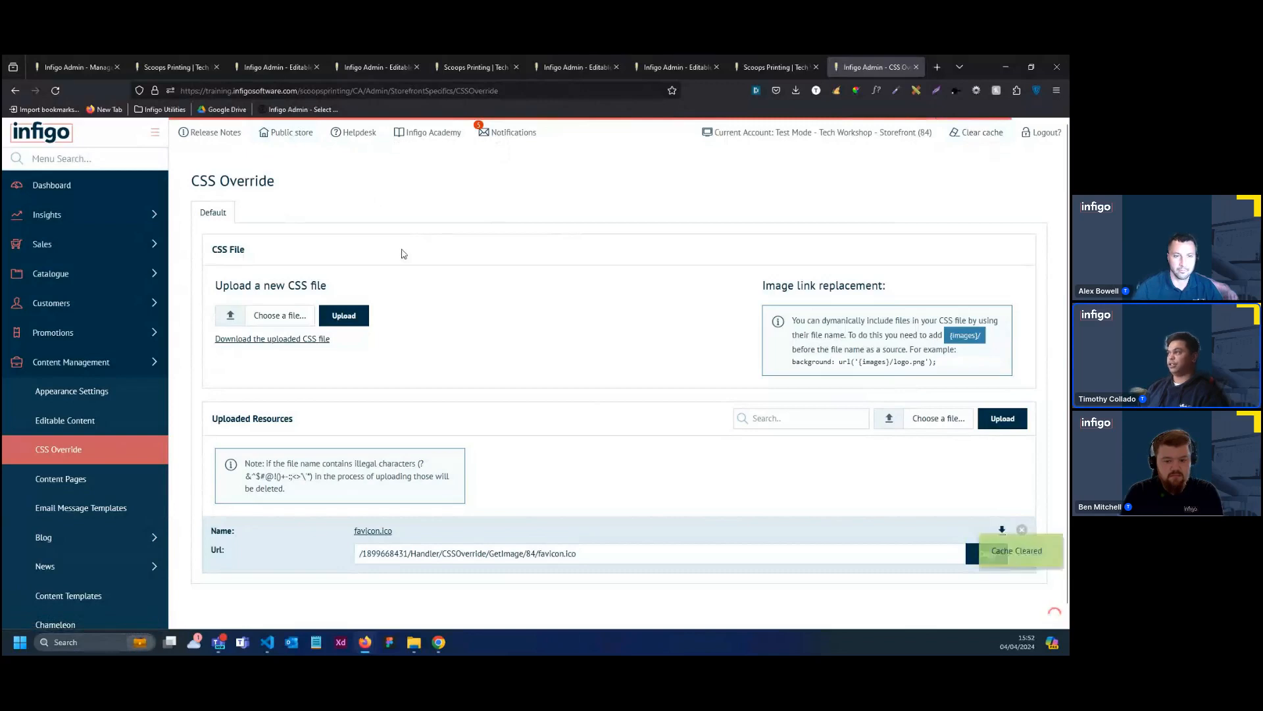
left_click(286, 149)
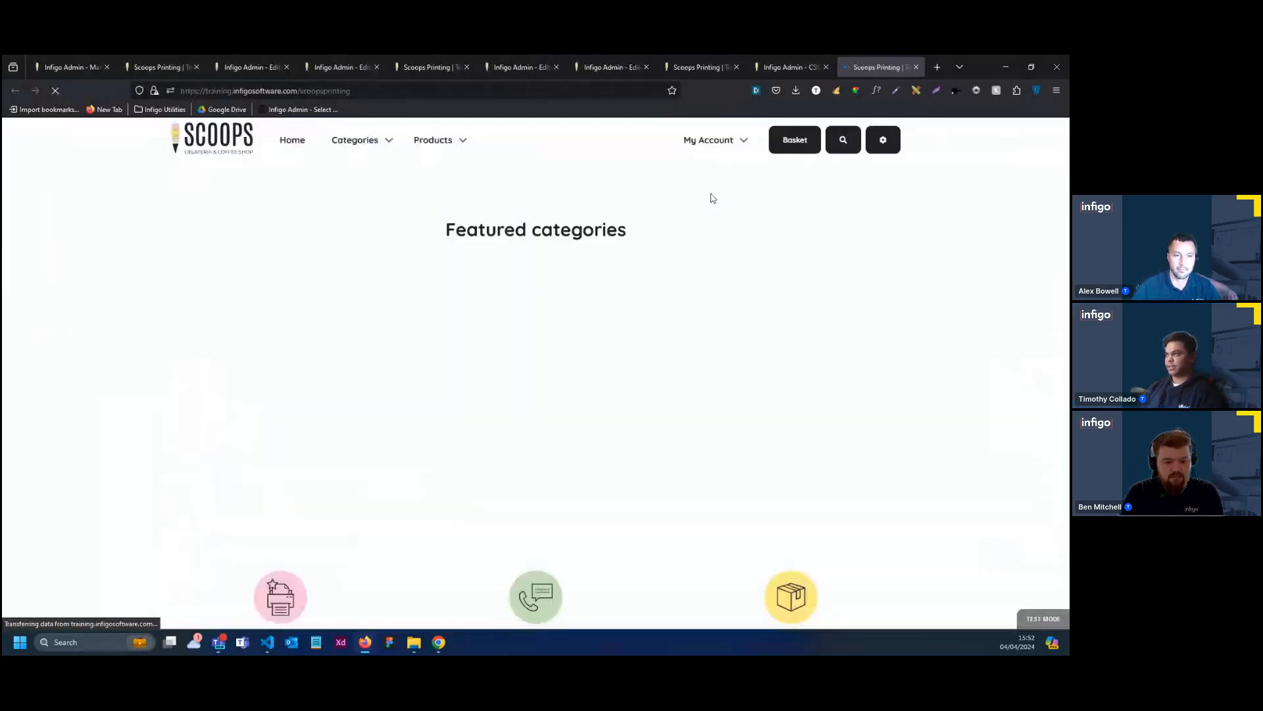
scroll(712, 198, "down", 3)
scroll(761, 341, "down", 7)
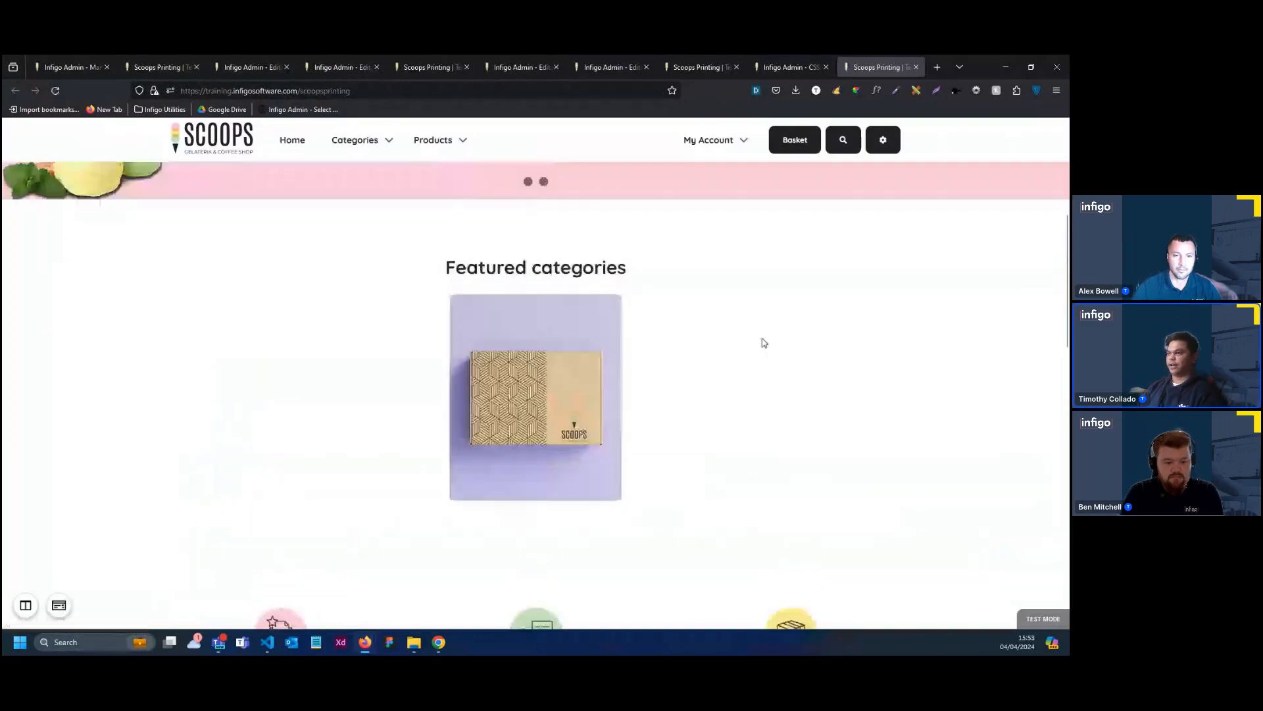
scroll(715, 346, "down", 1)
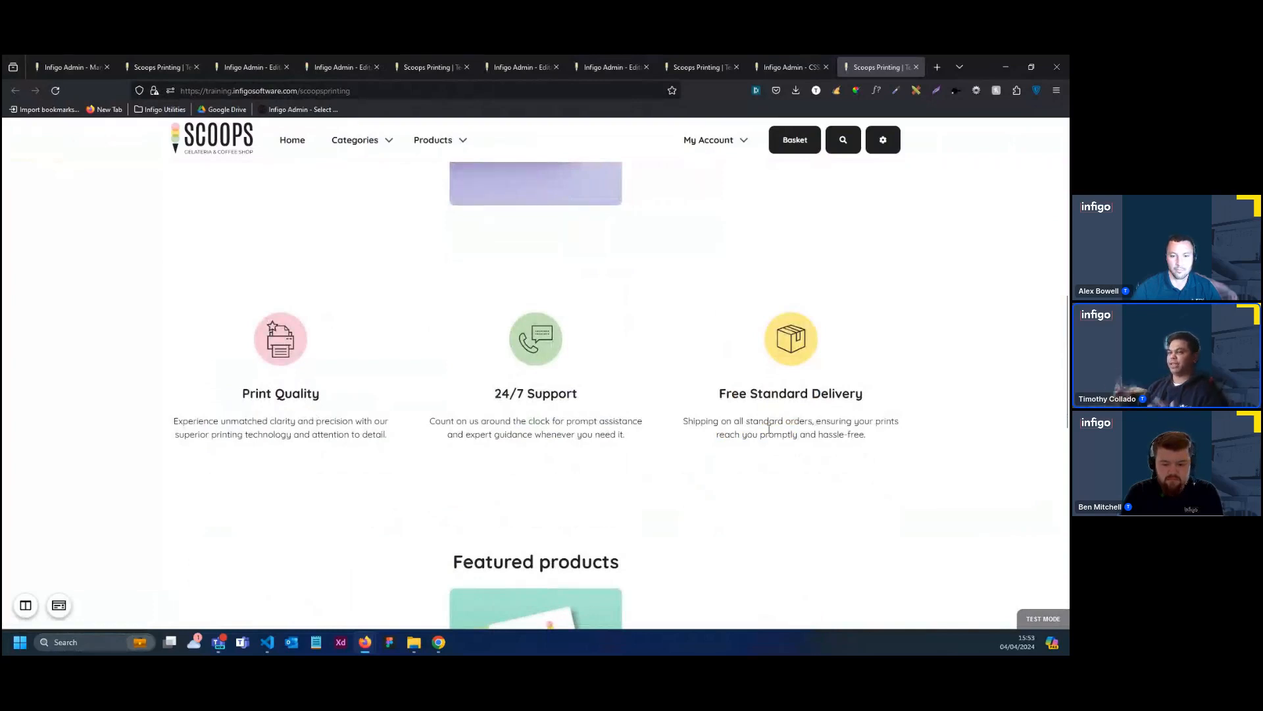
scroll(653, 408, "down", 2)
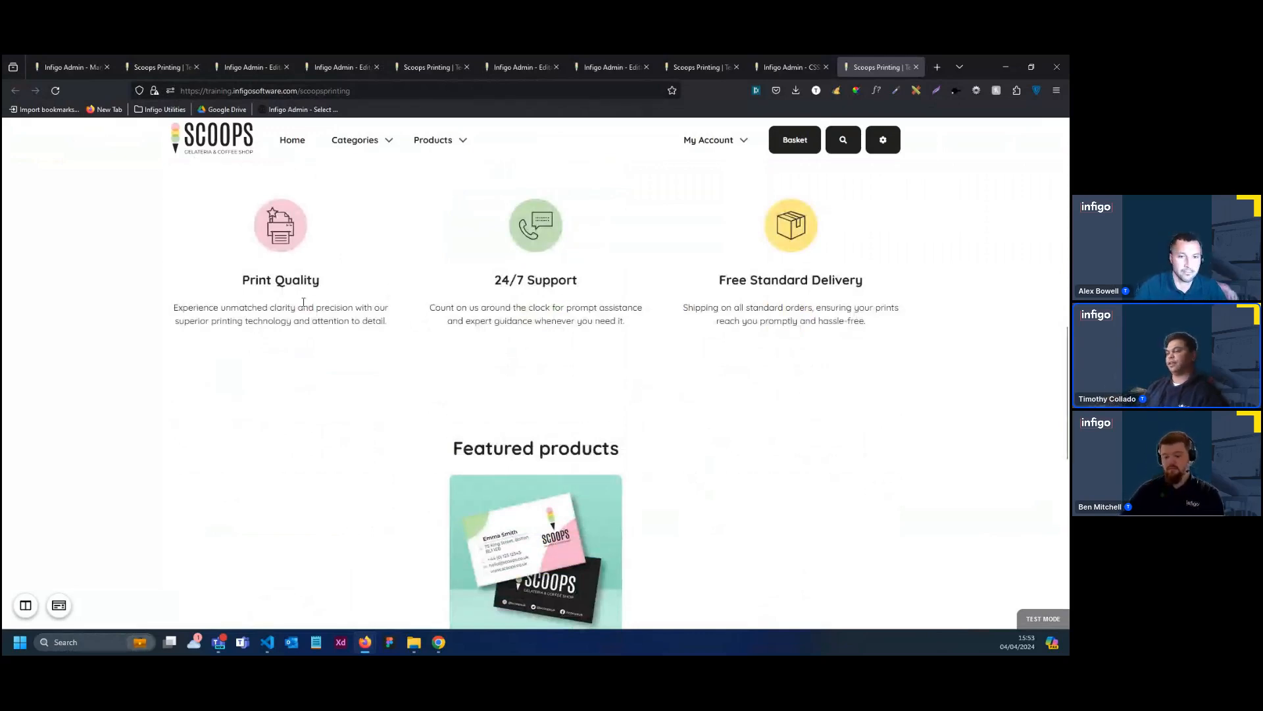
Examine the storefront homepage's featured products, the placeholder Column Heading section with its two images, and the footer
scroll(304, 302, "down", 7)
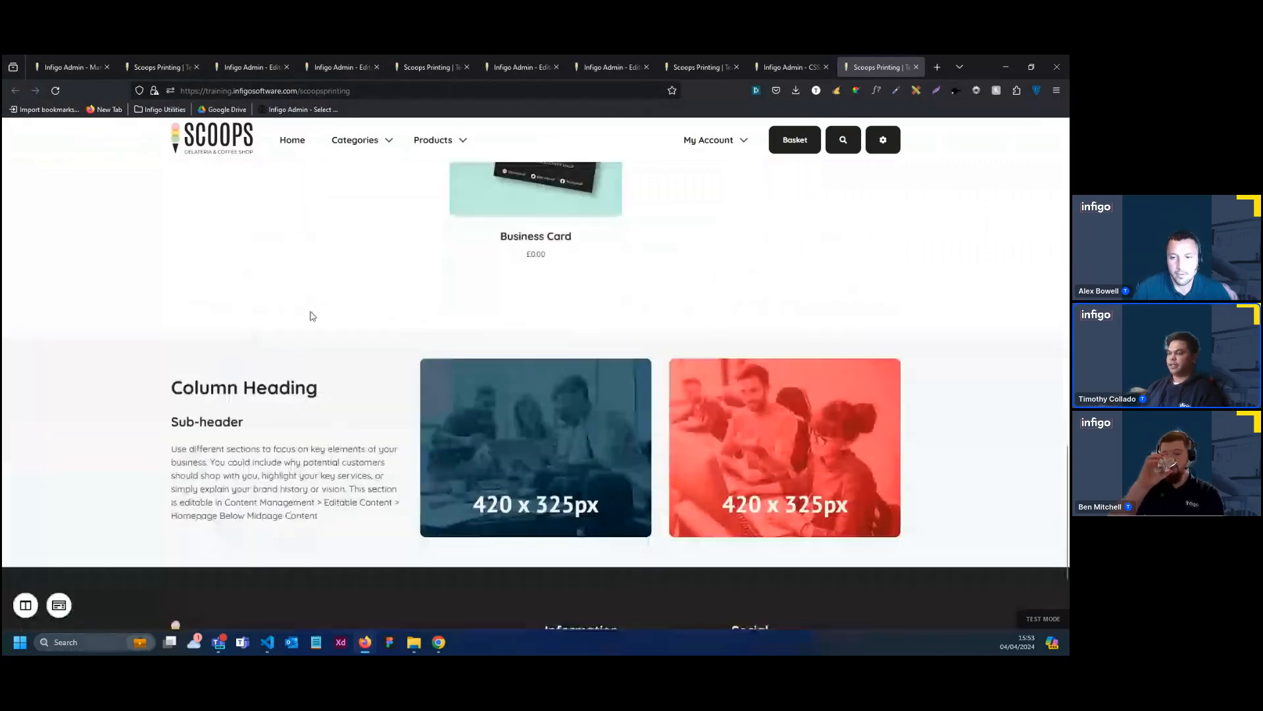
scroll(195, 526, "down", 1)
scroll(195, 526, "up", 1)
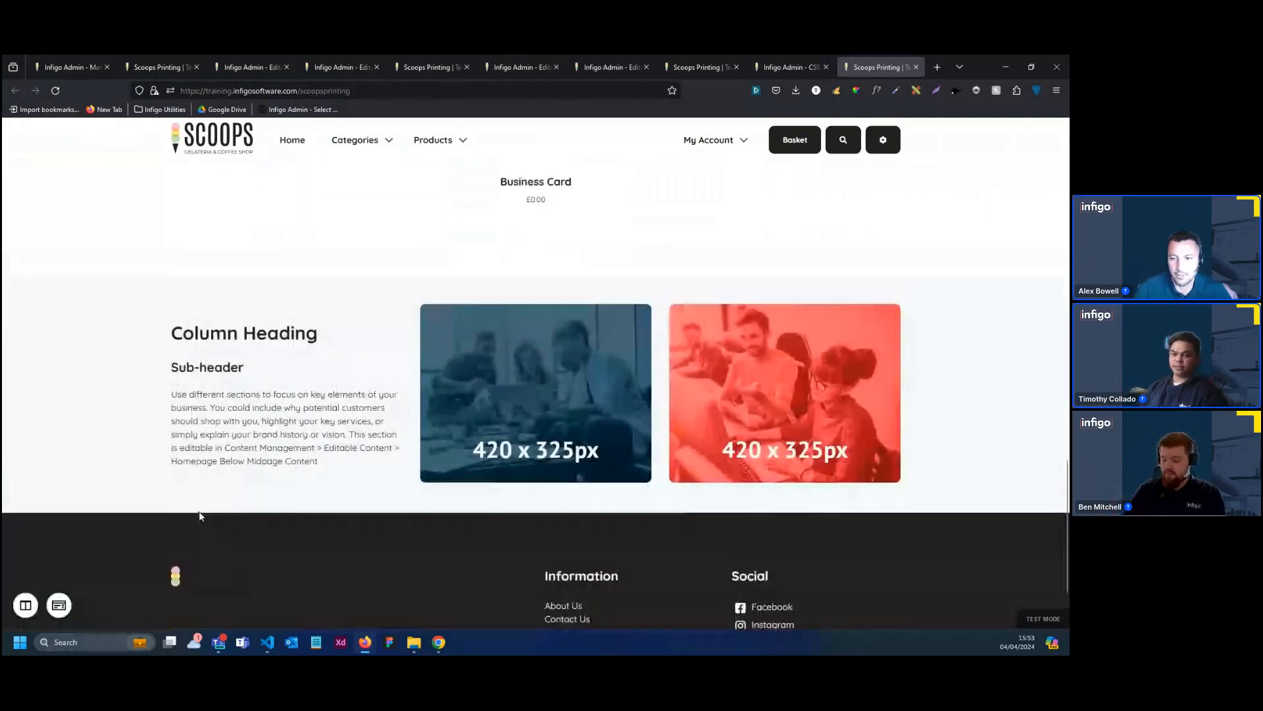
scroll(200, 516, "up", 5)
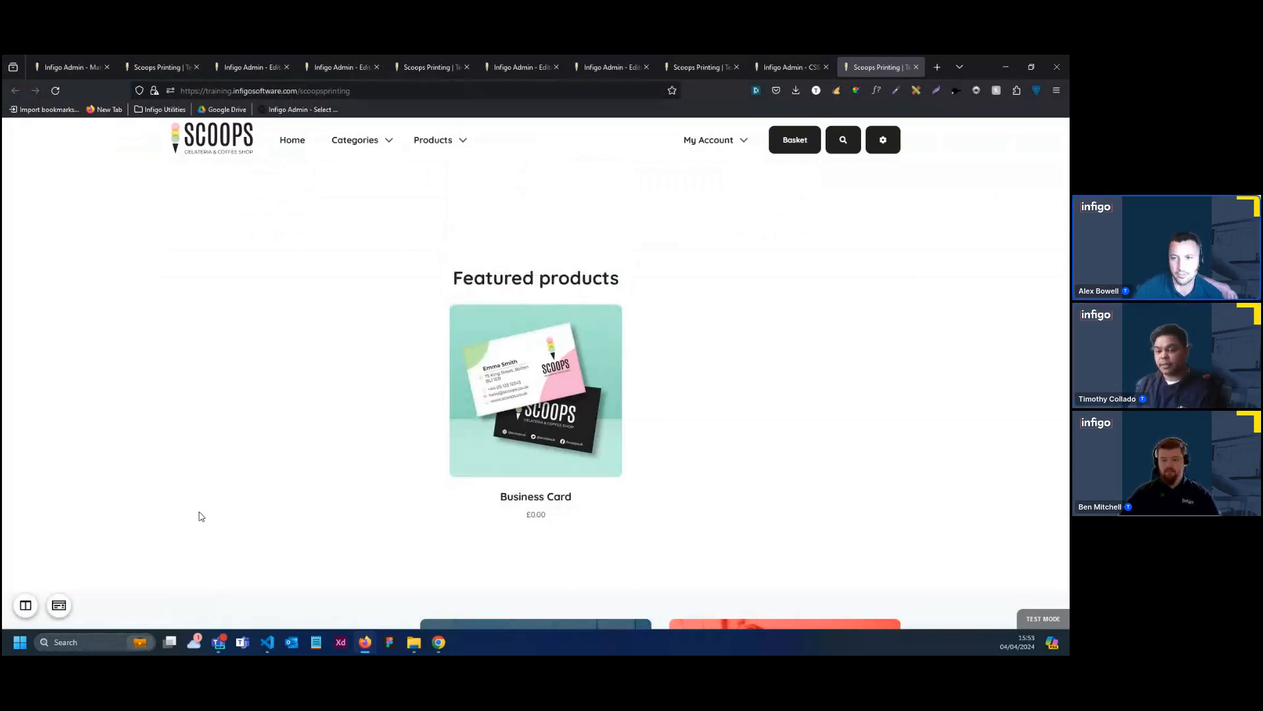
scroll(312, 376, "down", 2)
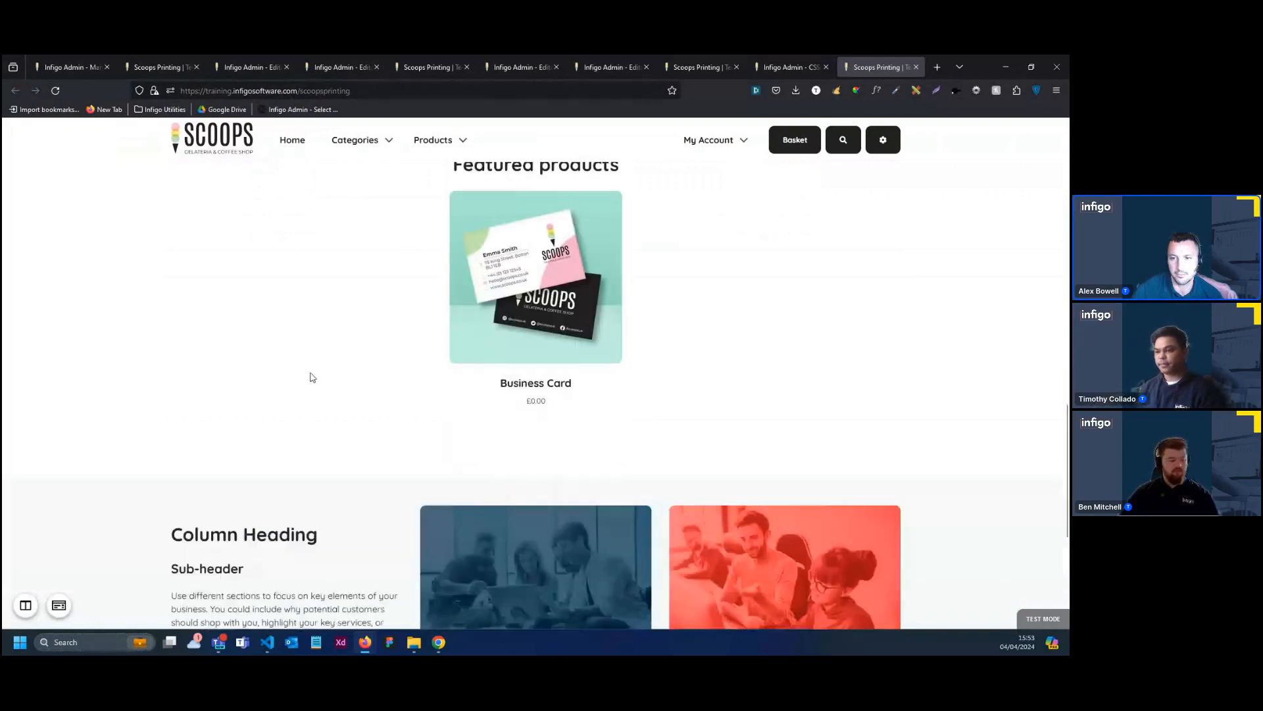
scroll(312, 376, "down", 2)
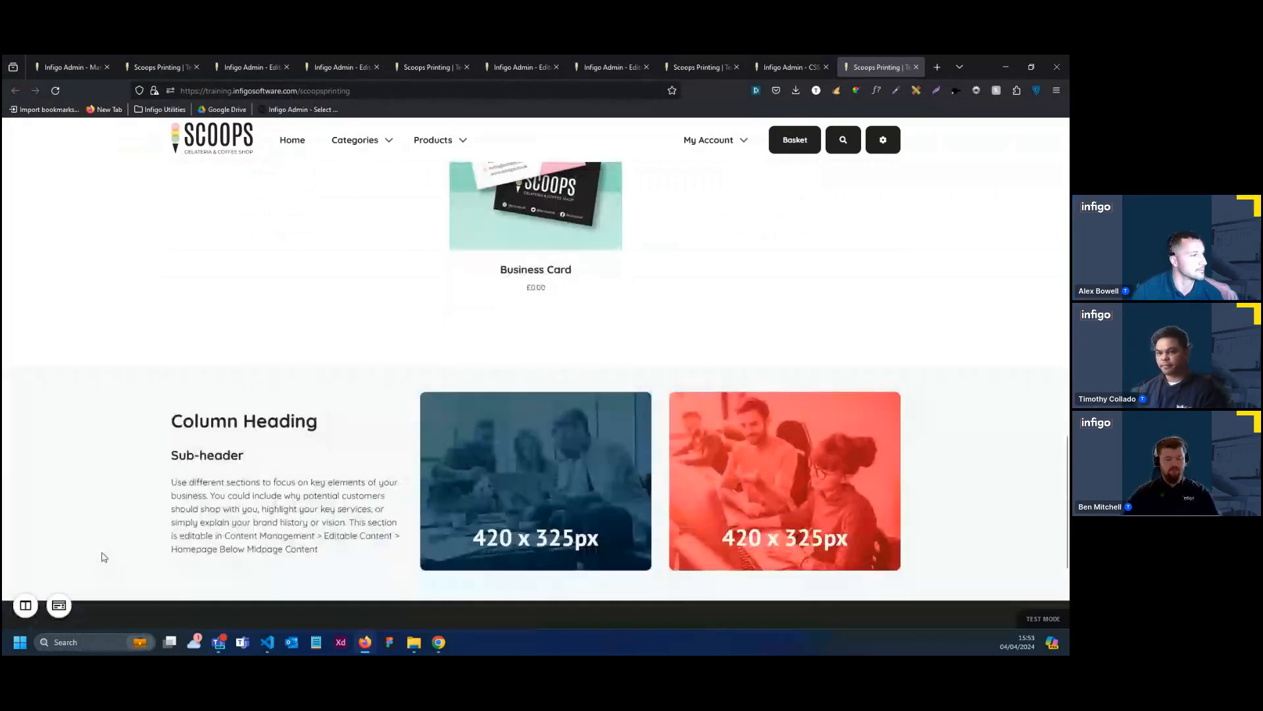
scroll(138, 493, "up", 1)
scroll(140, 431, "up", 1)
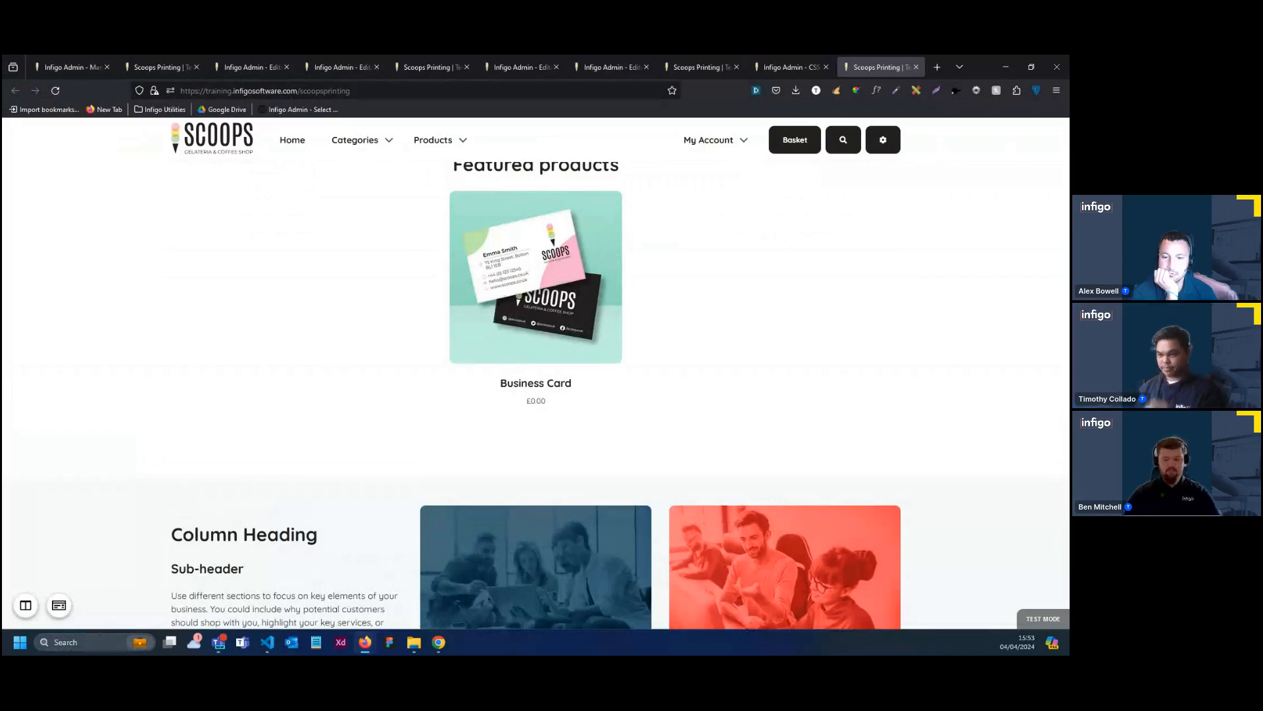
scroll(209, 259, "down", 3)
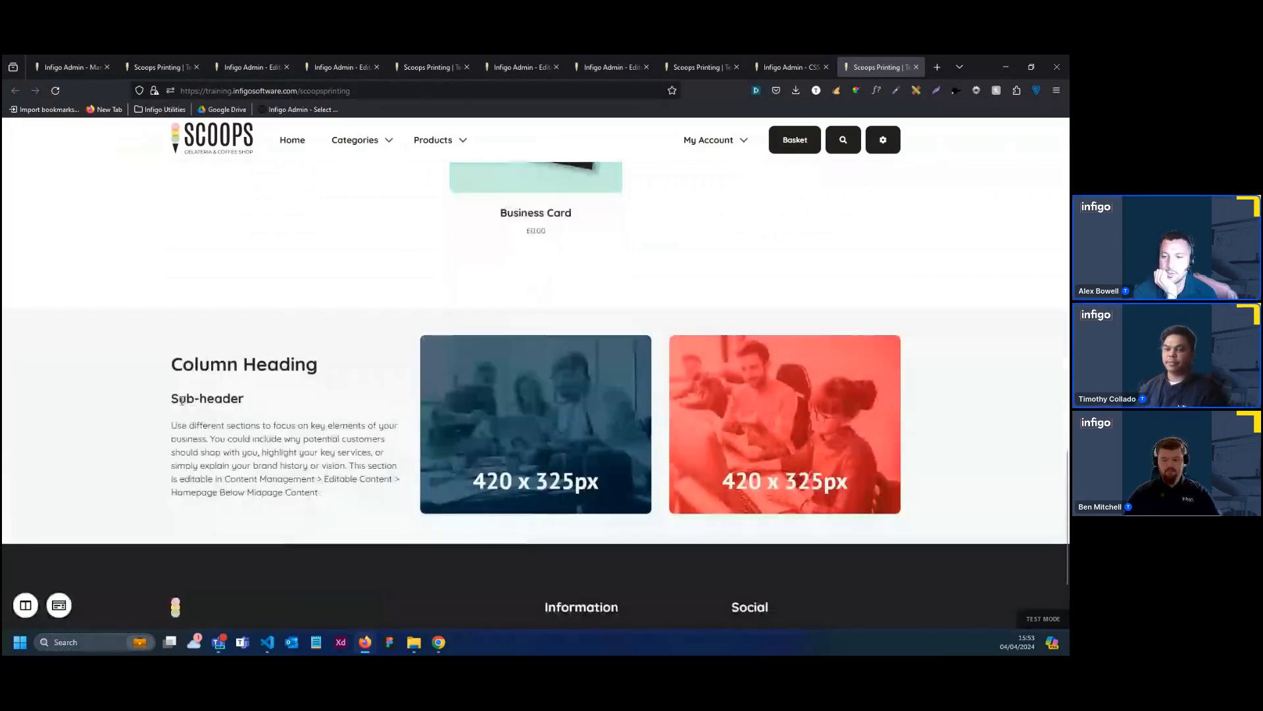
scroll(181, 400, "up", 3)
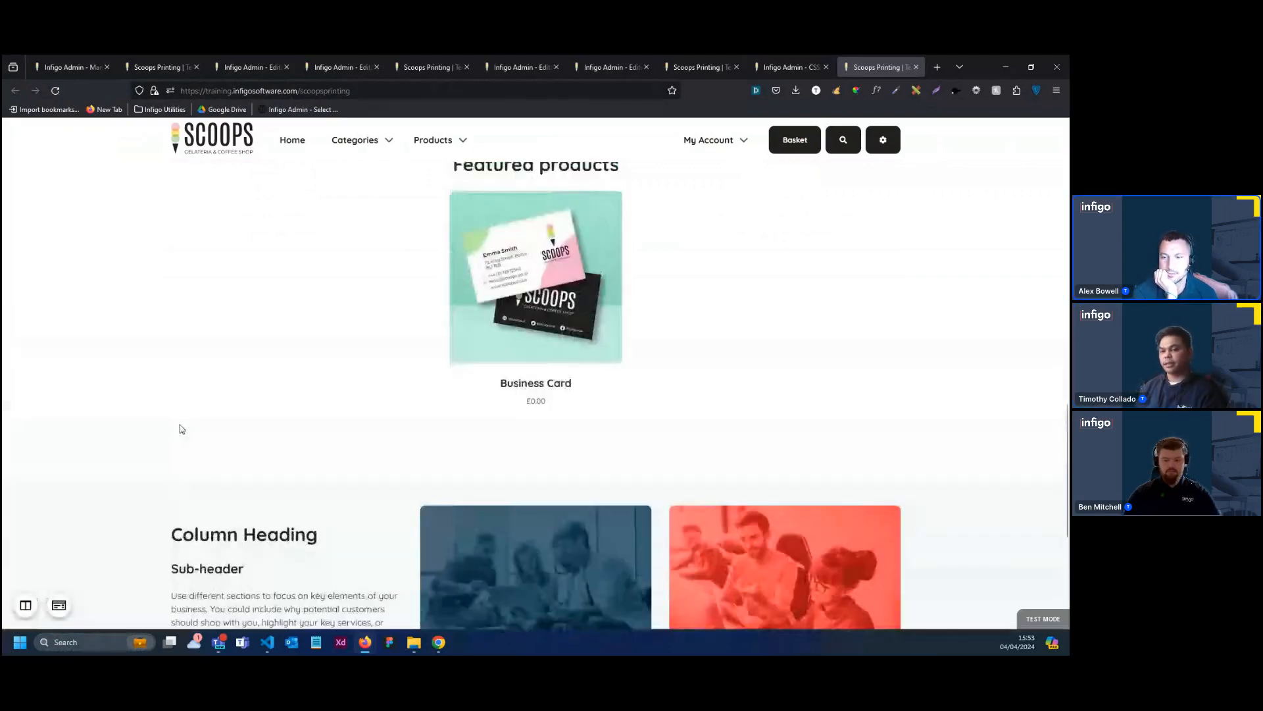
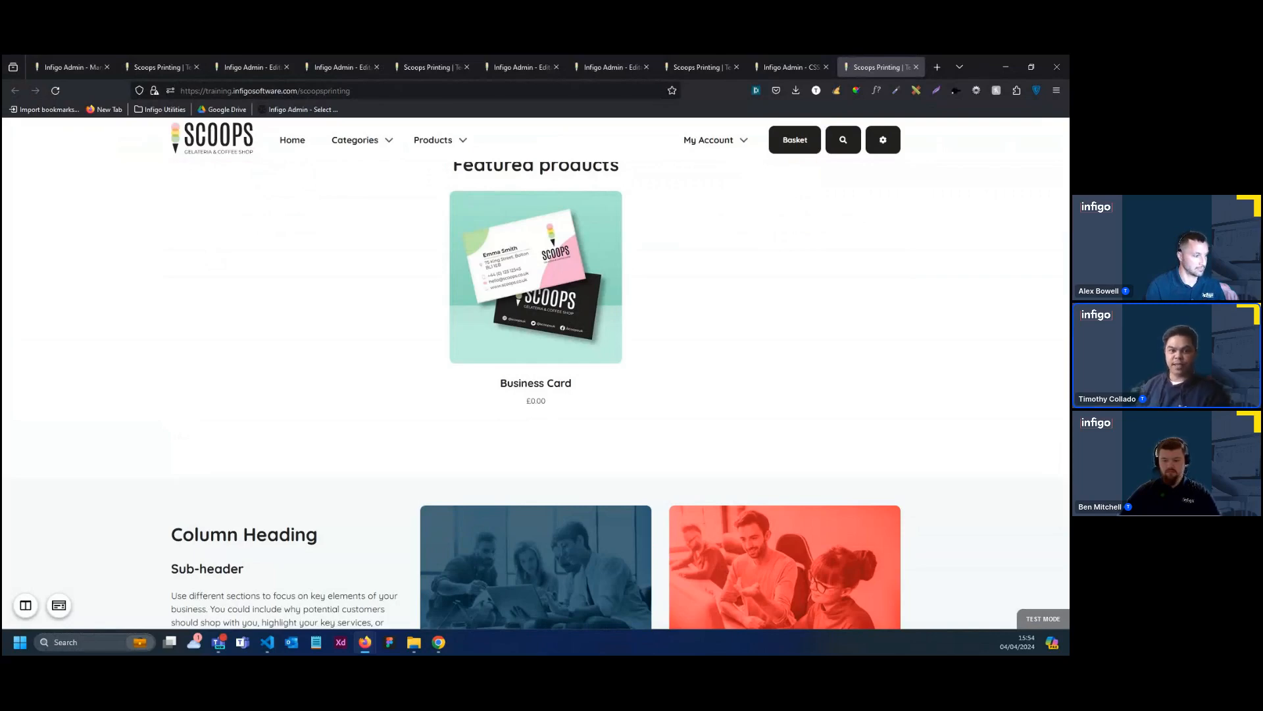
Open Homepage Below Midpage Content for editing from the storefront's active editable content list and expand its Below Midpage 3 Column Section
scroll(375, 431, "down", 3)
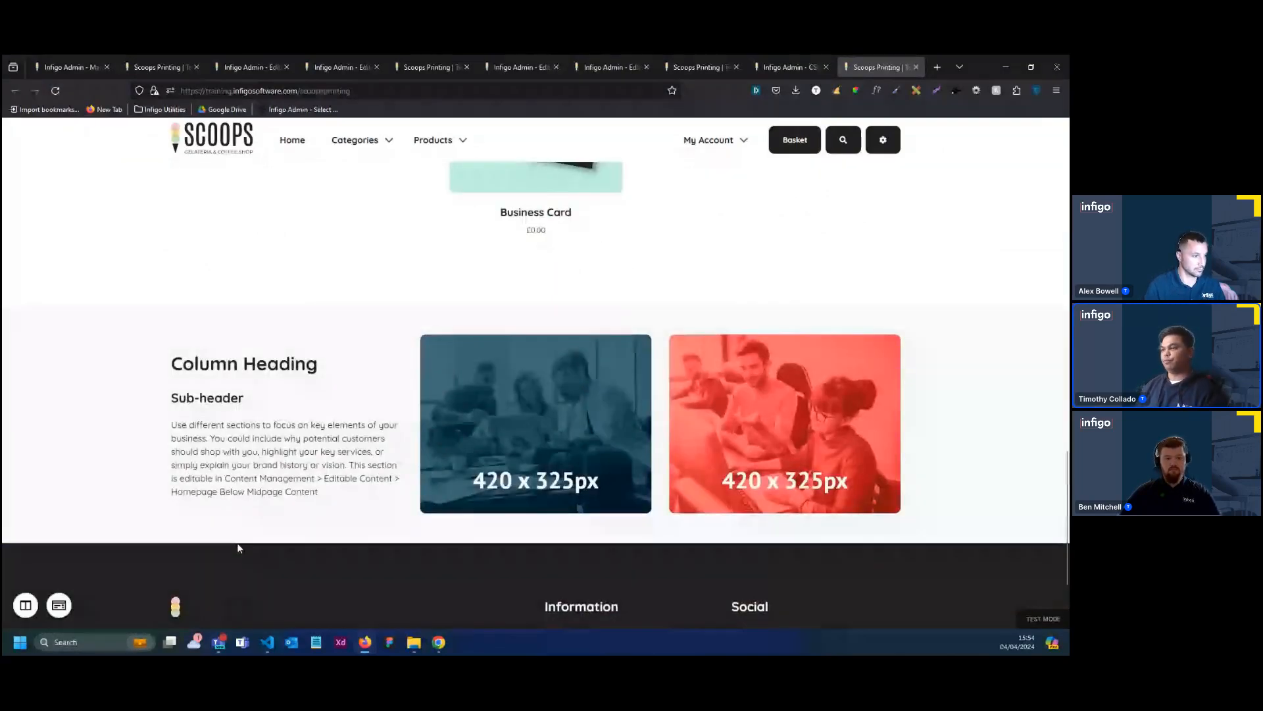
scroll(237, 544, "up", 1)
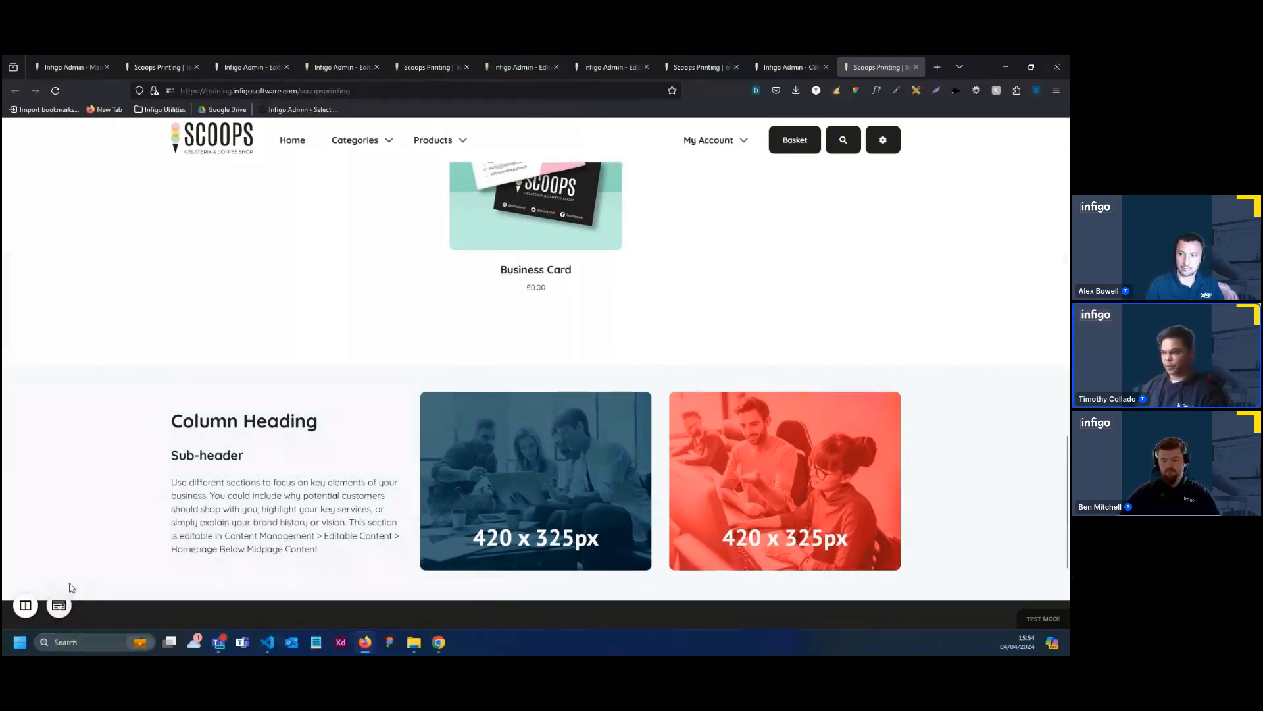
scroll(440, 322, "up", 2)
scroll(370, 353, "down", 2)
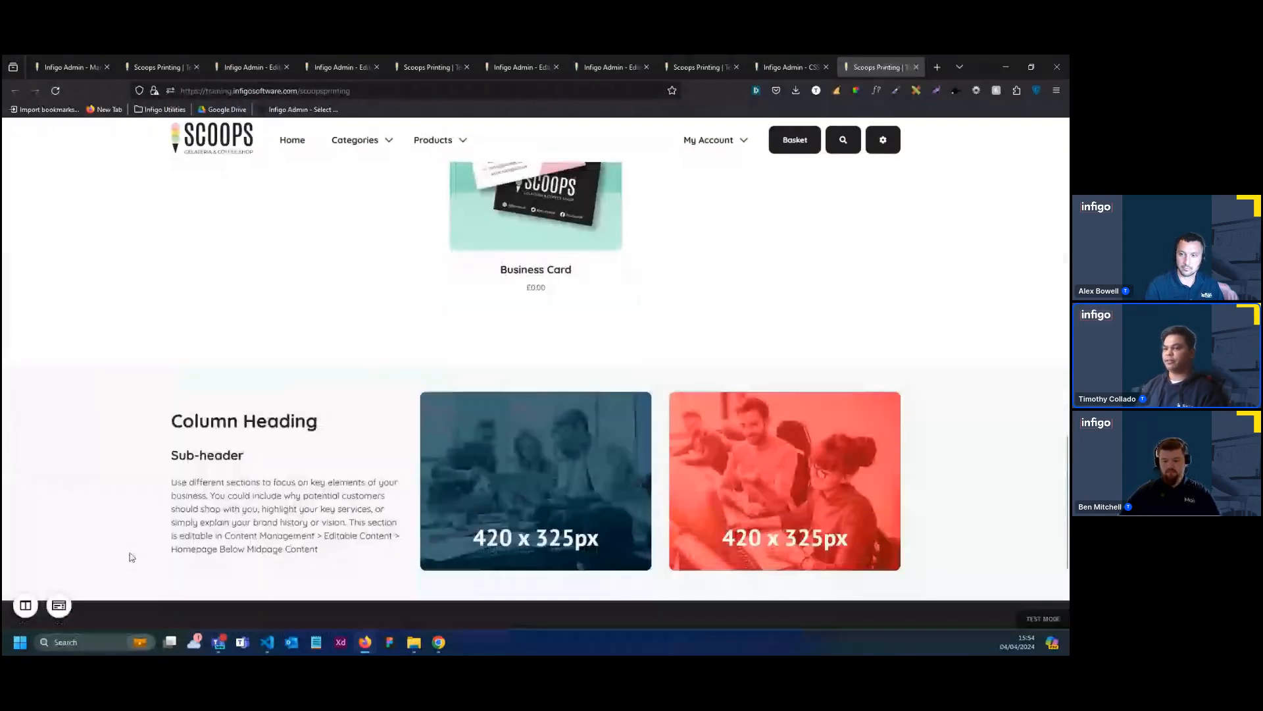
scroll(261, 487, "down", 2)
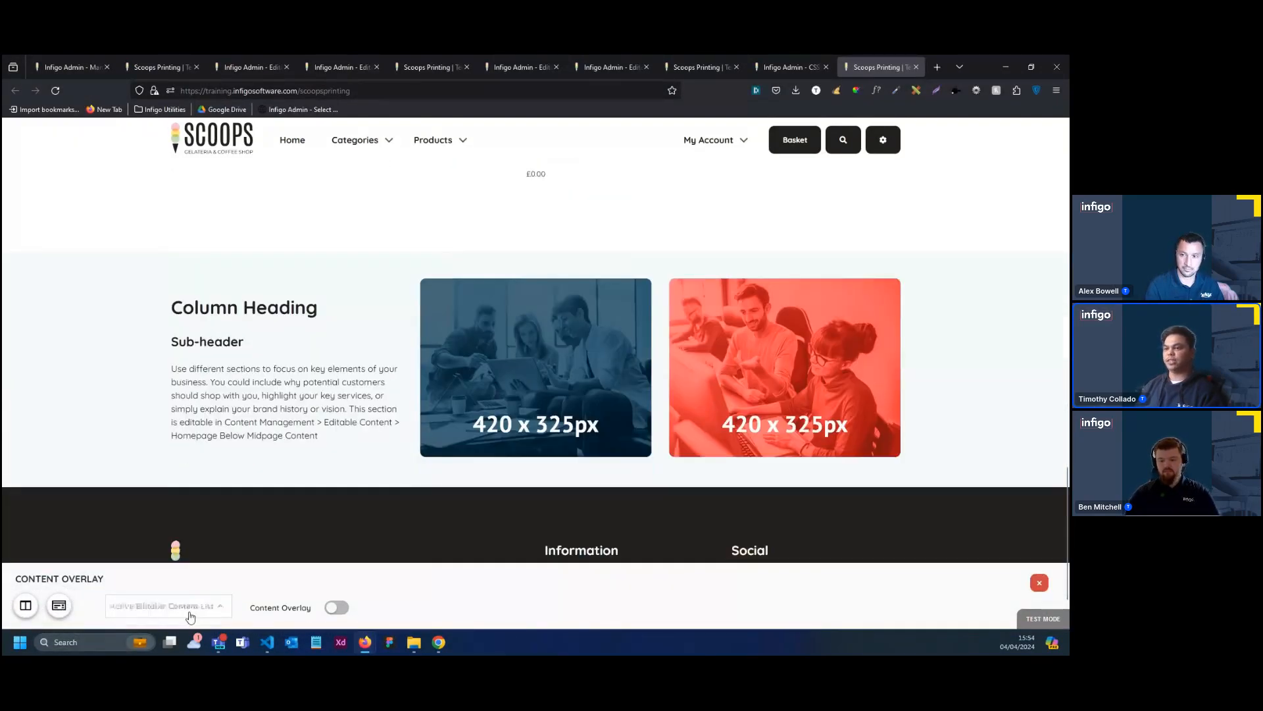
left_click(165, 606)
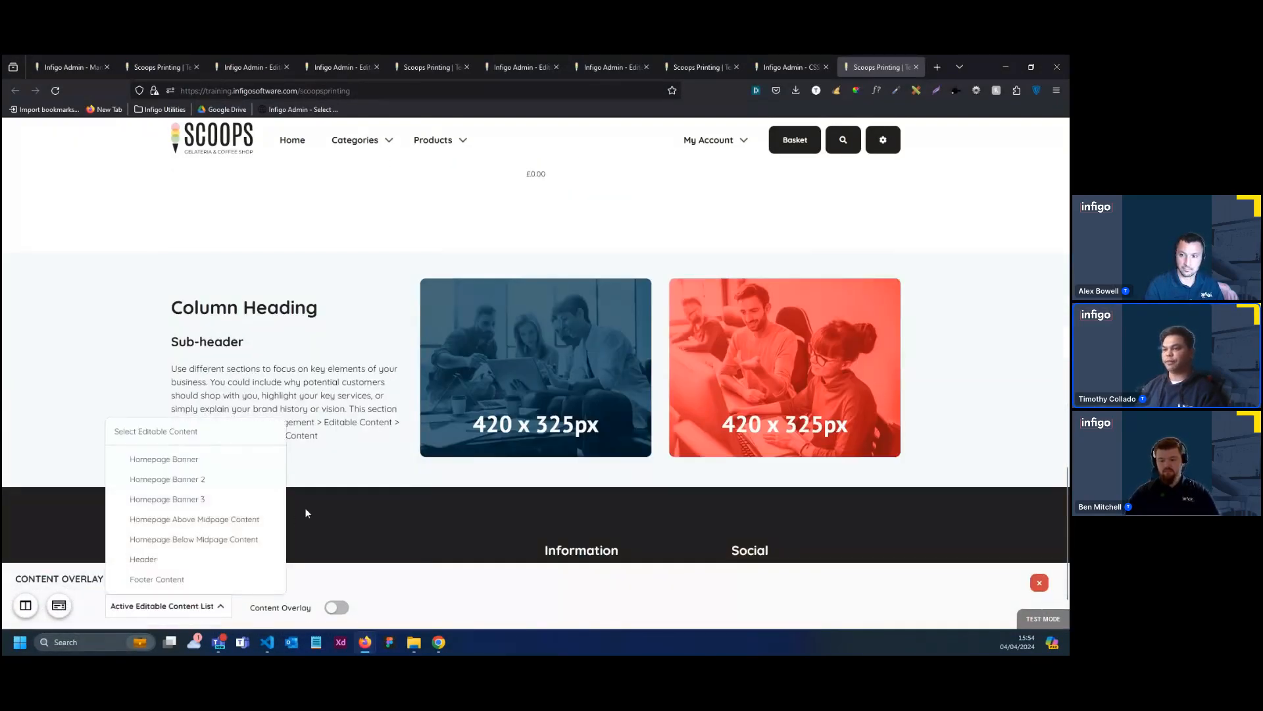
left_click(240, 541)
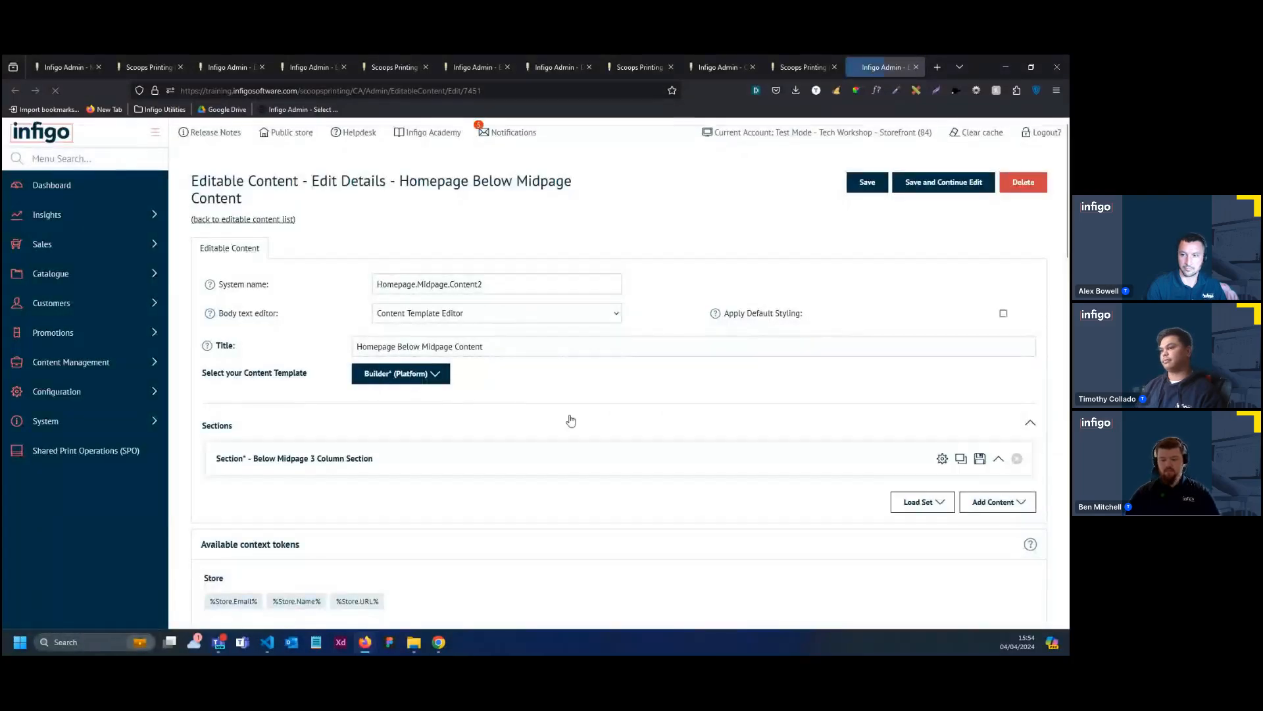
scroll(535, 436, "down", 1)
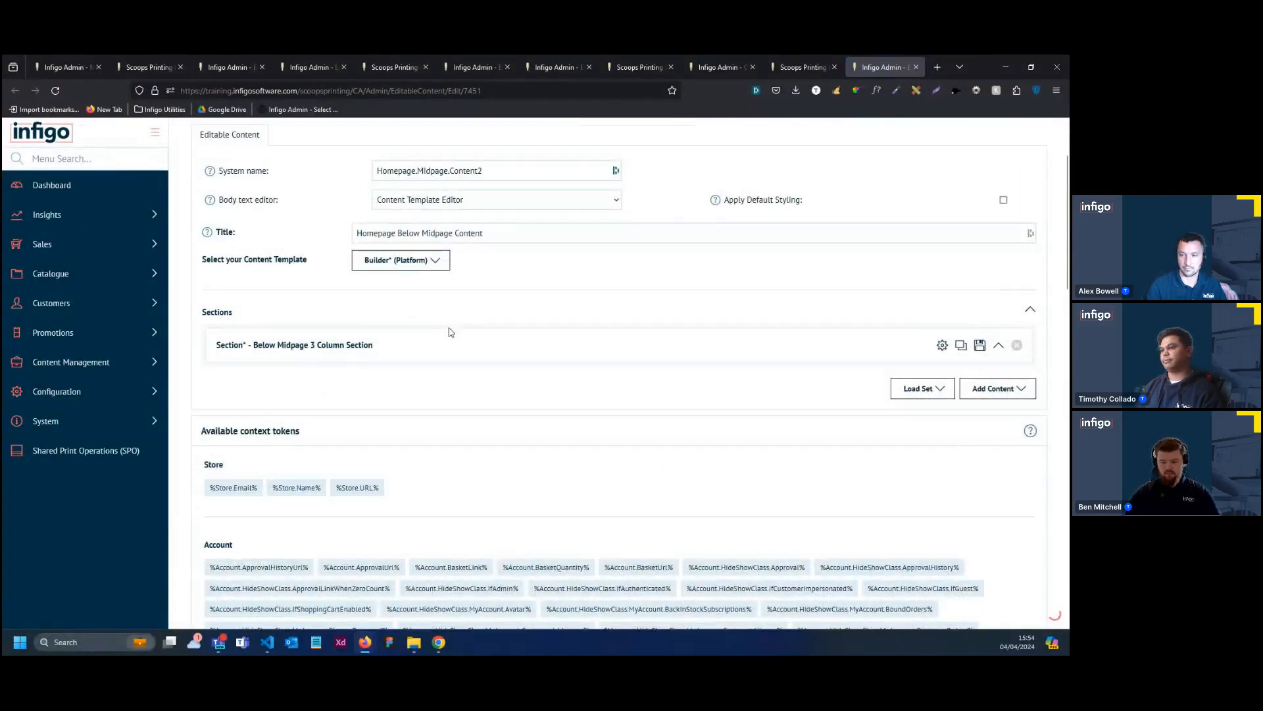
left_click(488, 364)
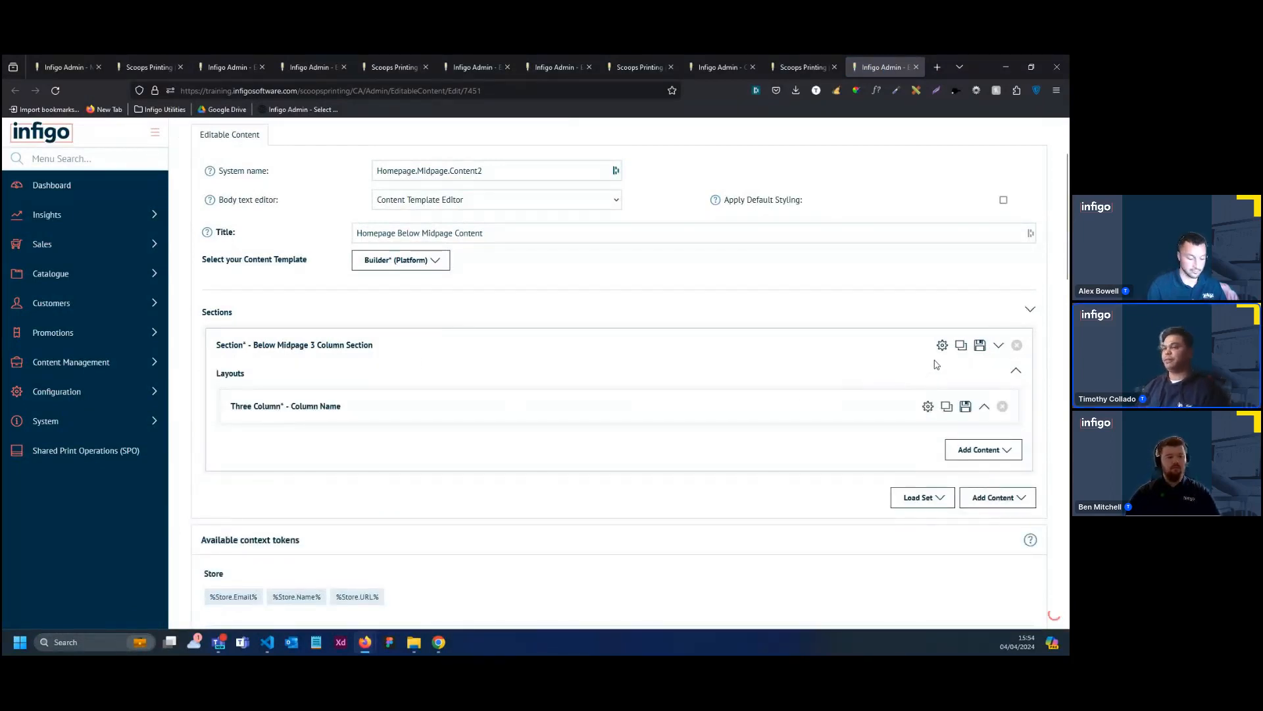
Configure the section with the title "The Scoops ways", Large spacing, Large padding and the class has-columns-background-right
left_click(942, 345)
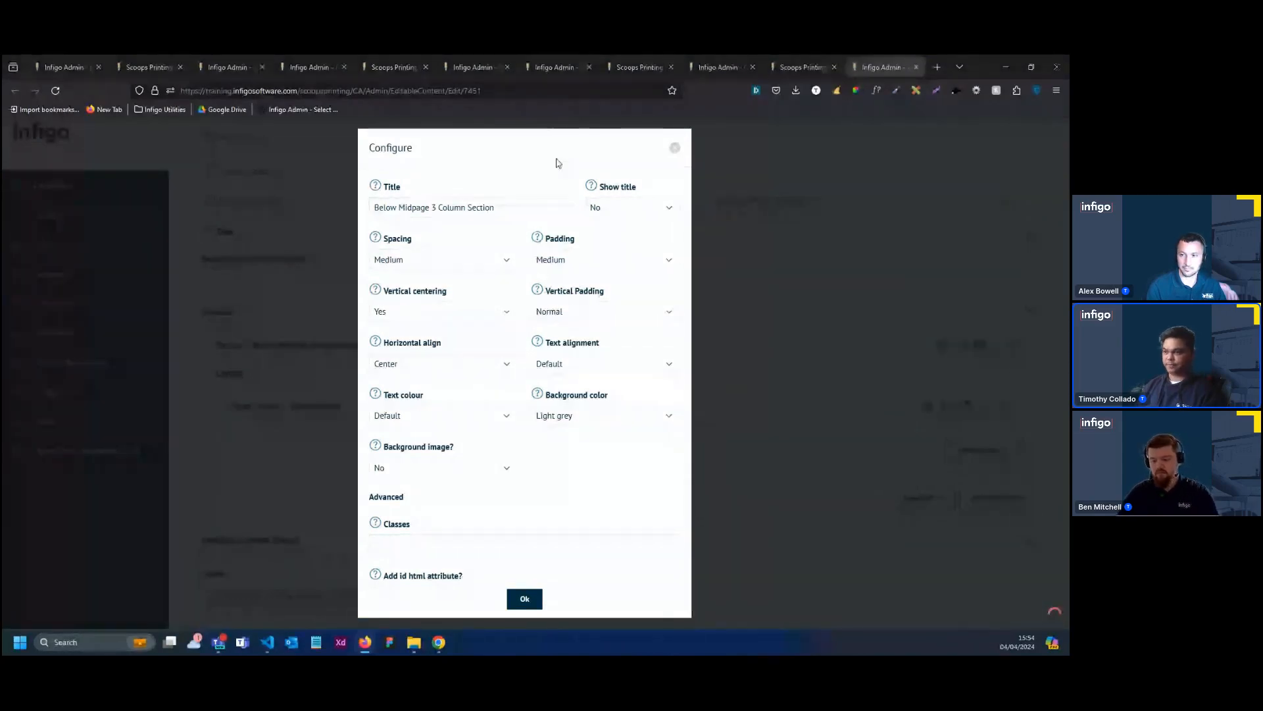
triple_click(526, 204)
type("The Scoops ways")
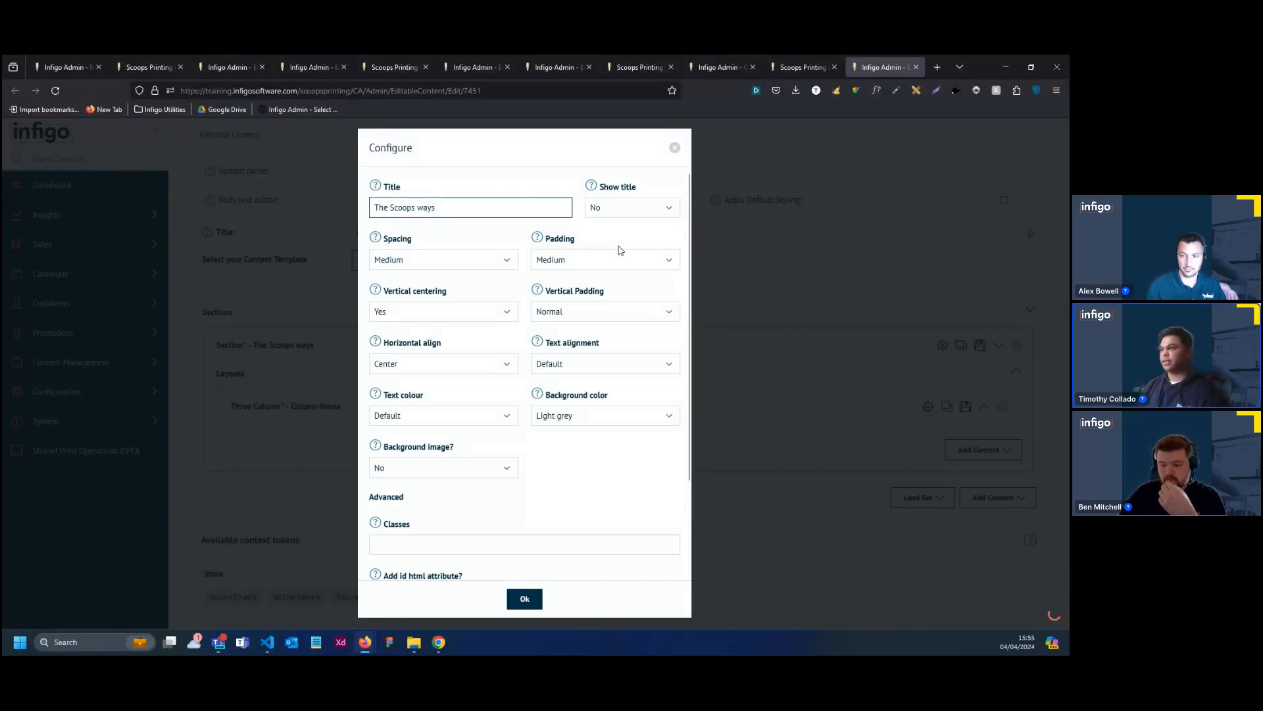
left_click(484, 271)
left_click(431, 330)
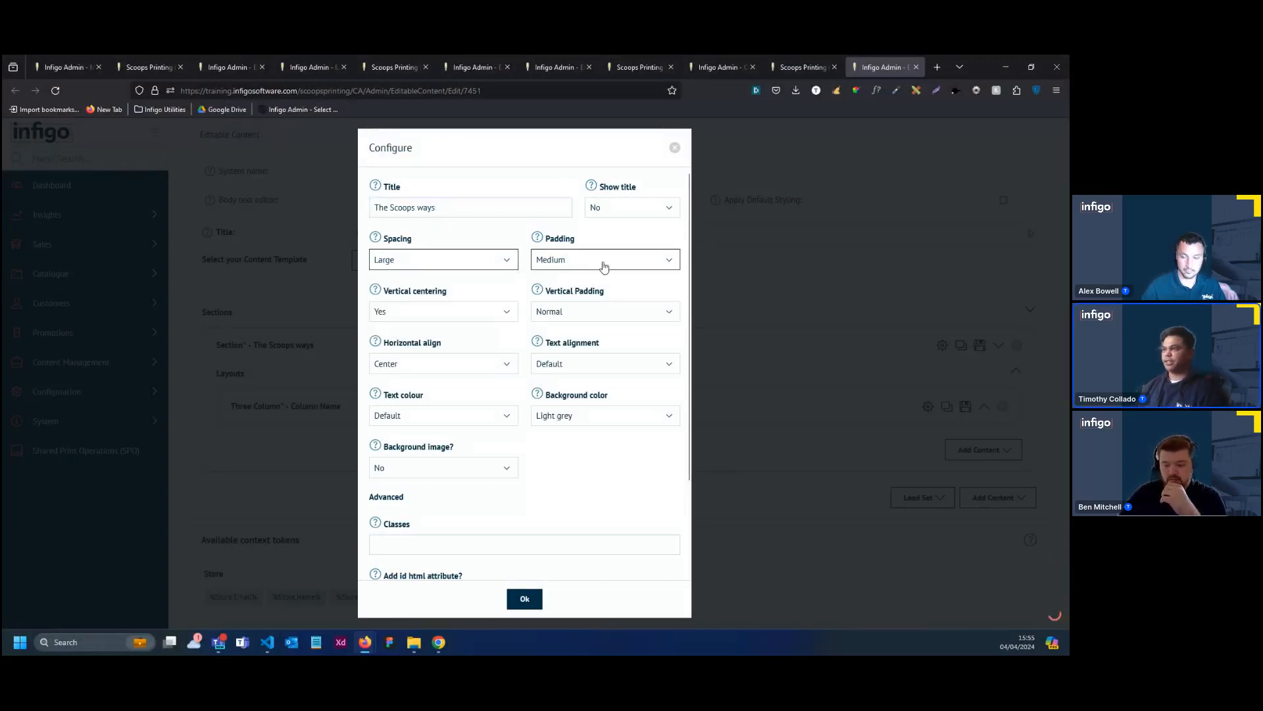
left_click(605, 262)
left_click(547, 330)
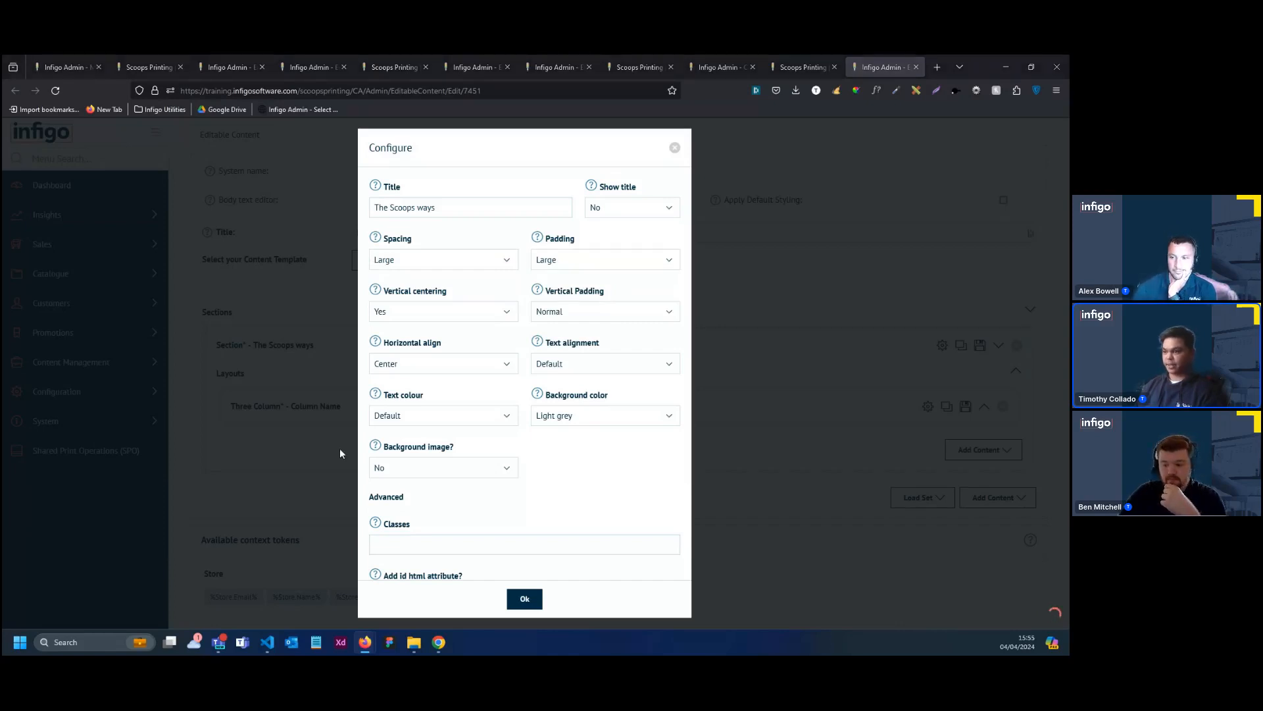
left_click(454, 543)
type("has-columns-background-right")
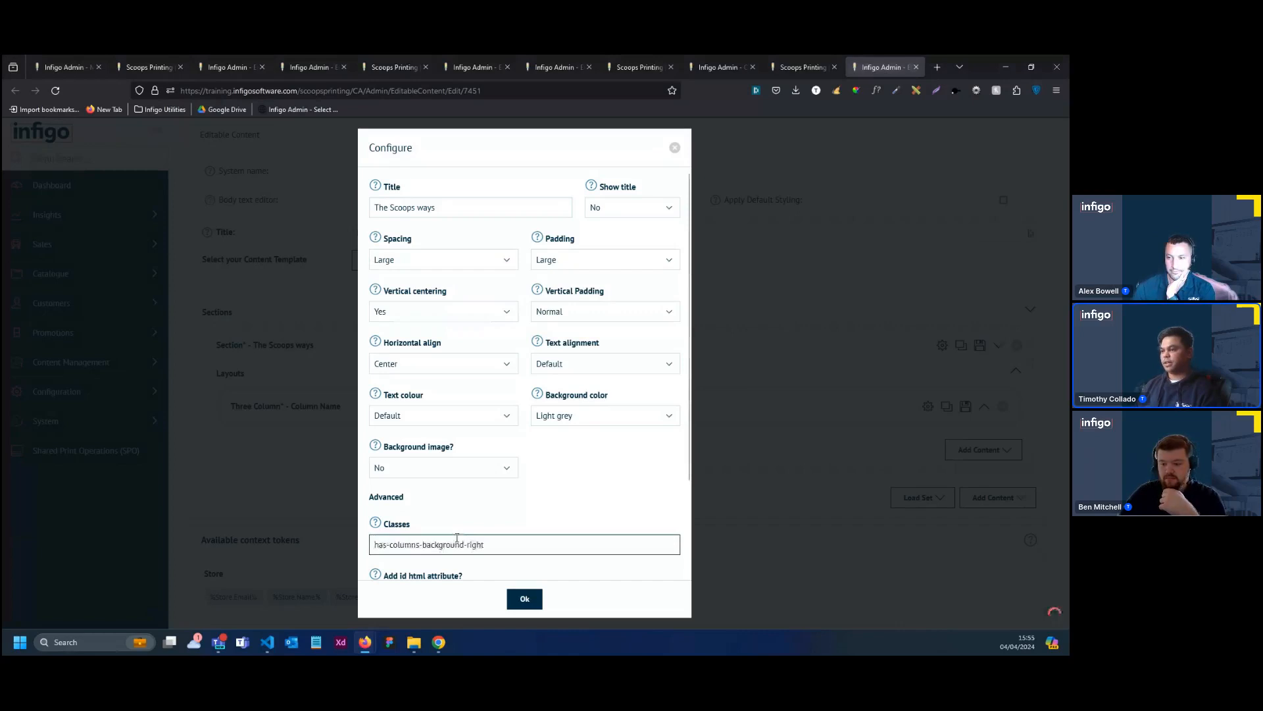
left_click(525, 598)
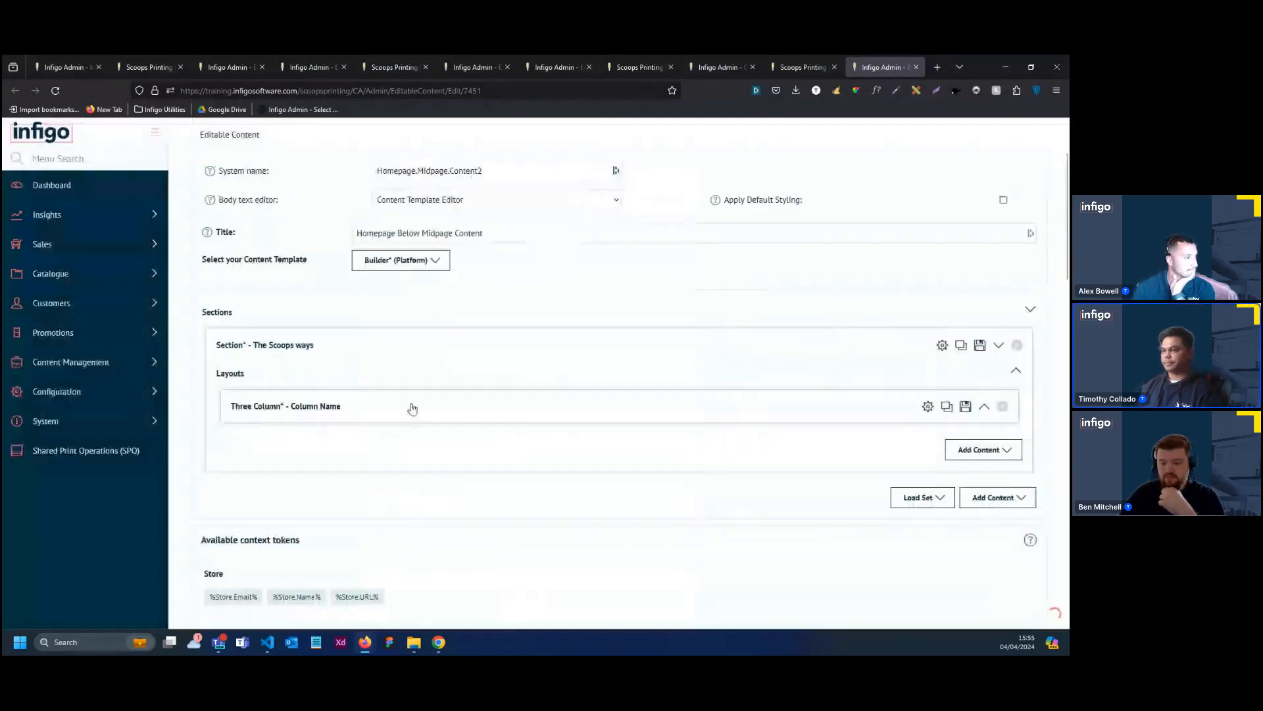
Delete the Three Column layout from The Scoops ways section
scroll(694, 373, "down", 1)
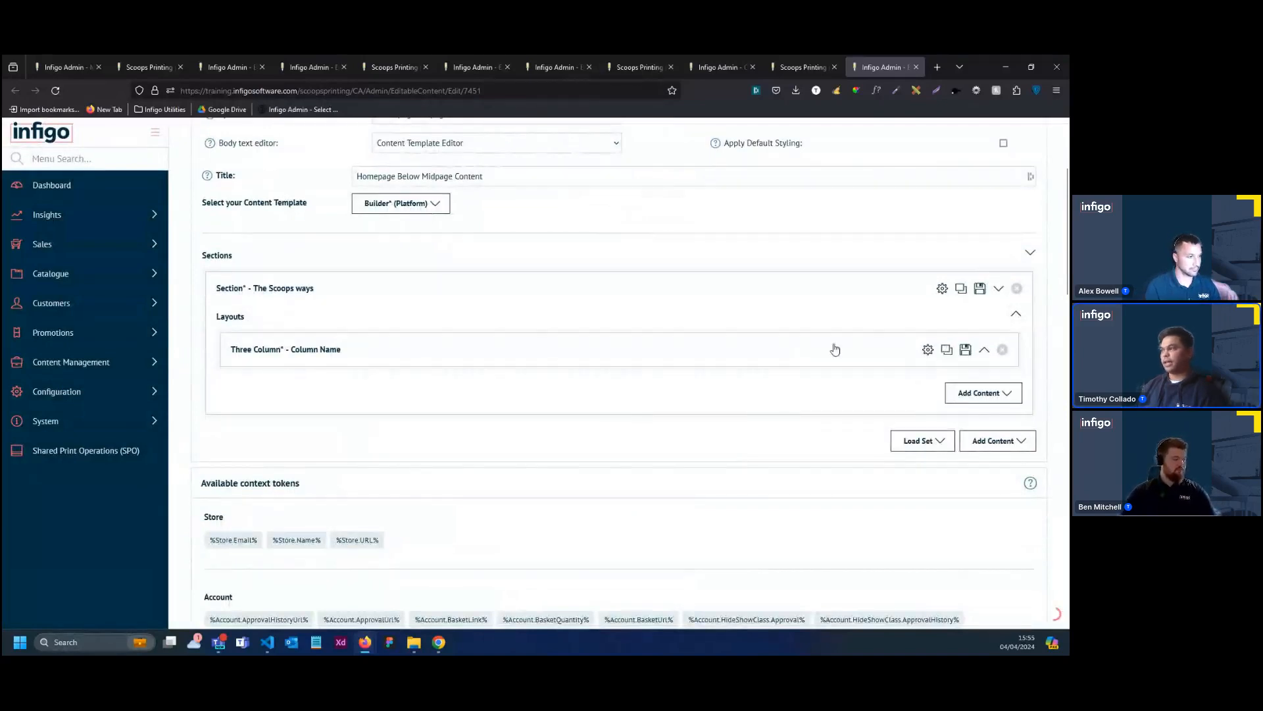
left_click(802, 360)
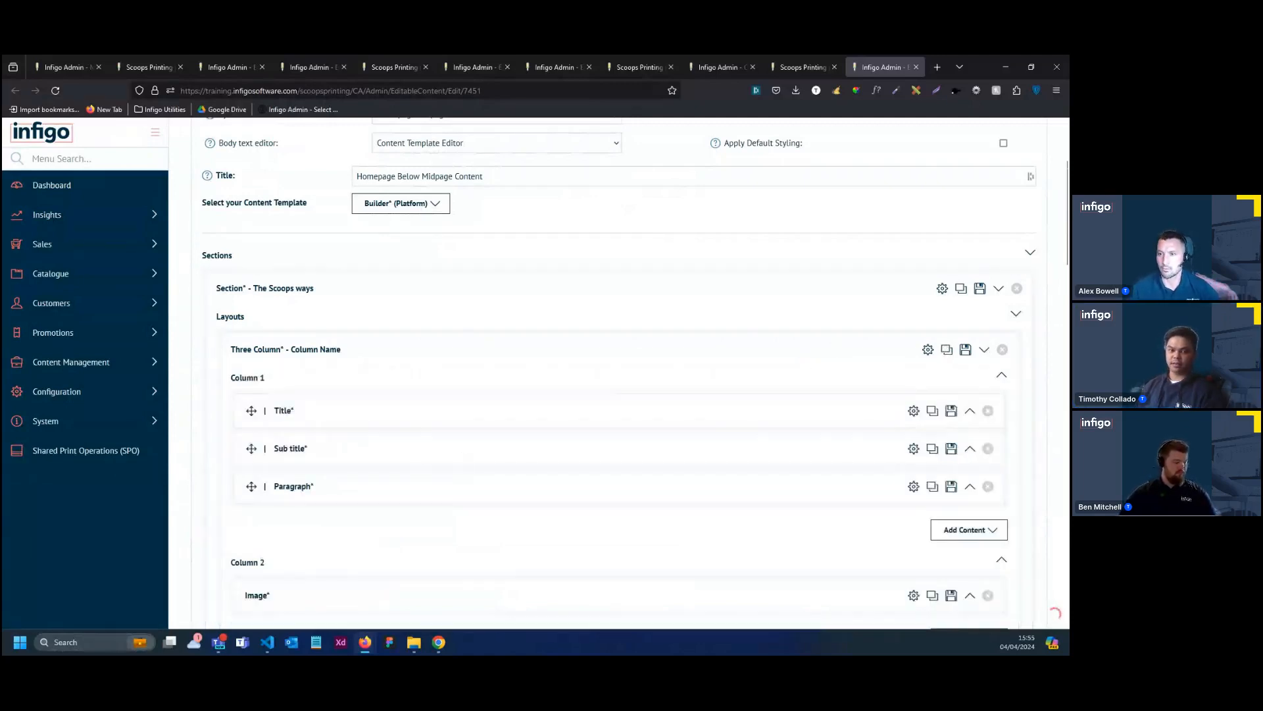
left_click(1002, 349)
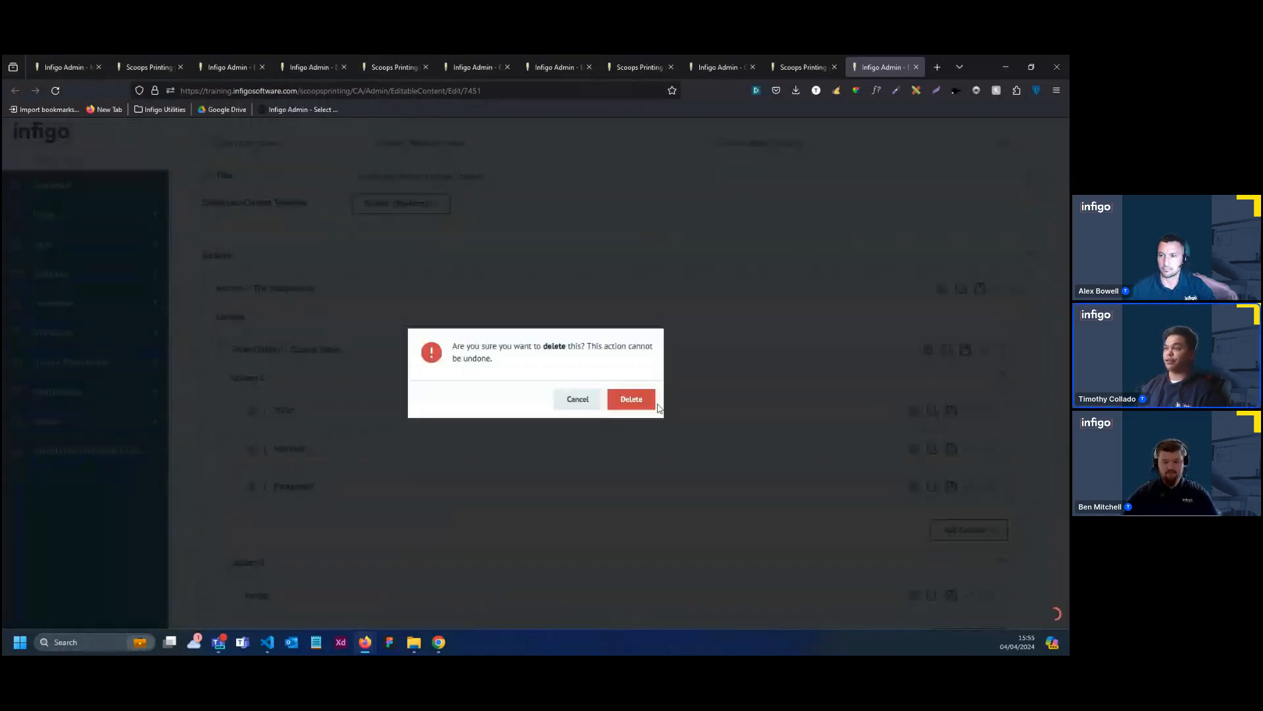
left_click(624, 400)
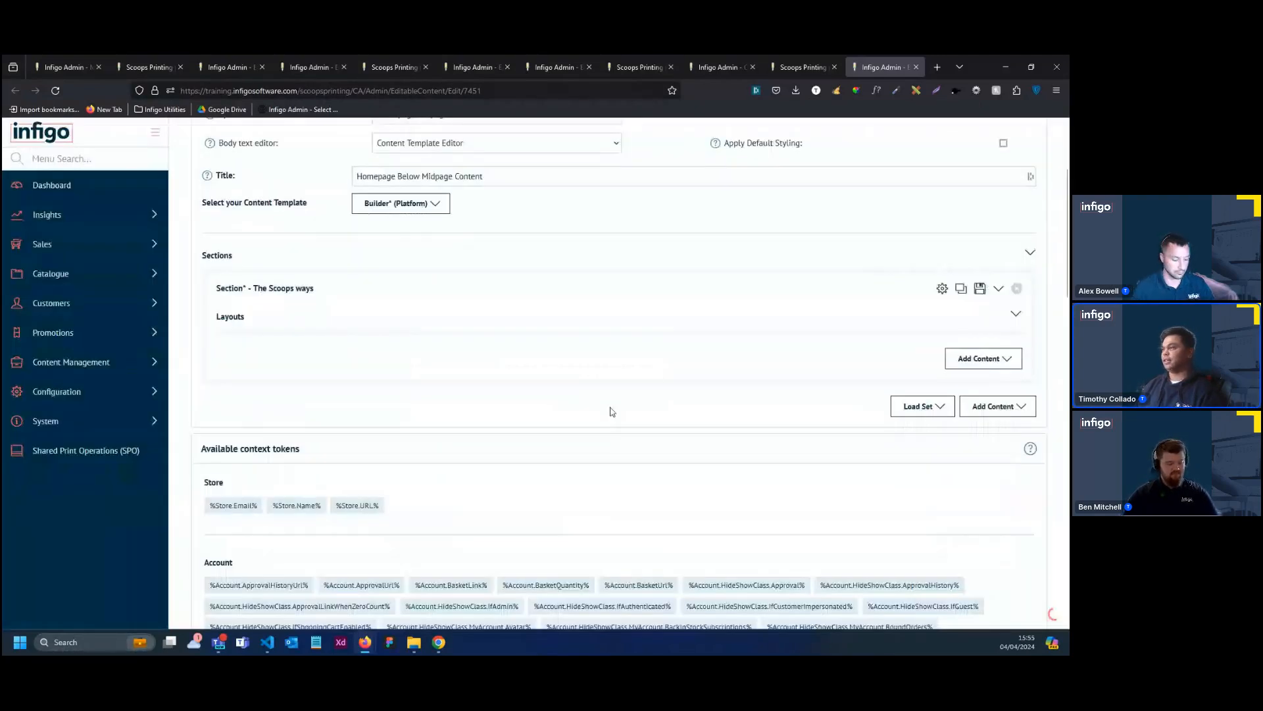
Add a Custom column layout to the section with 40% width, 50% tablet width and 100% mobile width
left_click(983, 358)
left_click(980, 472)
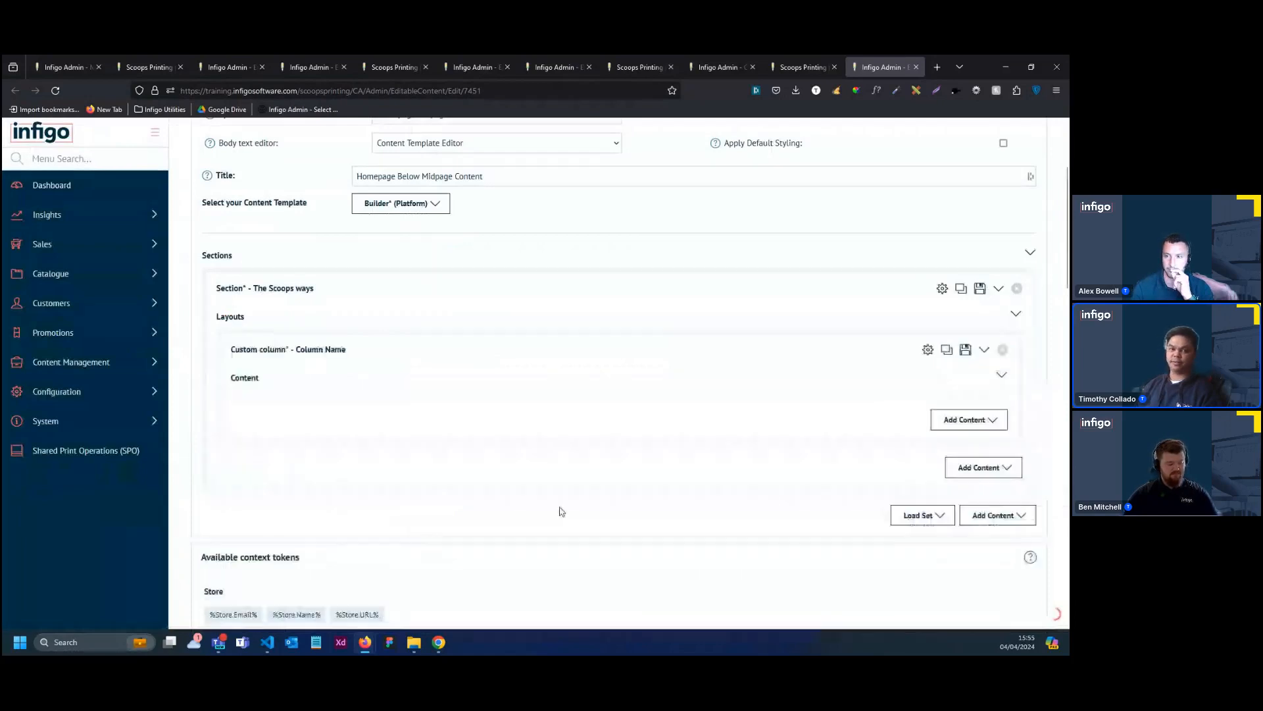
left_click(928, 350)
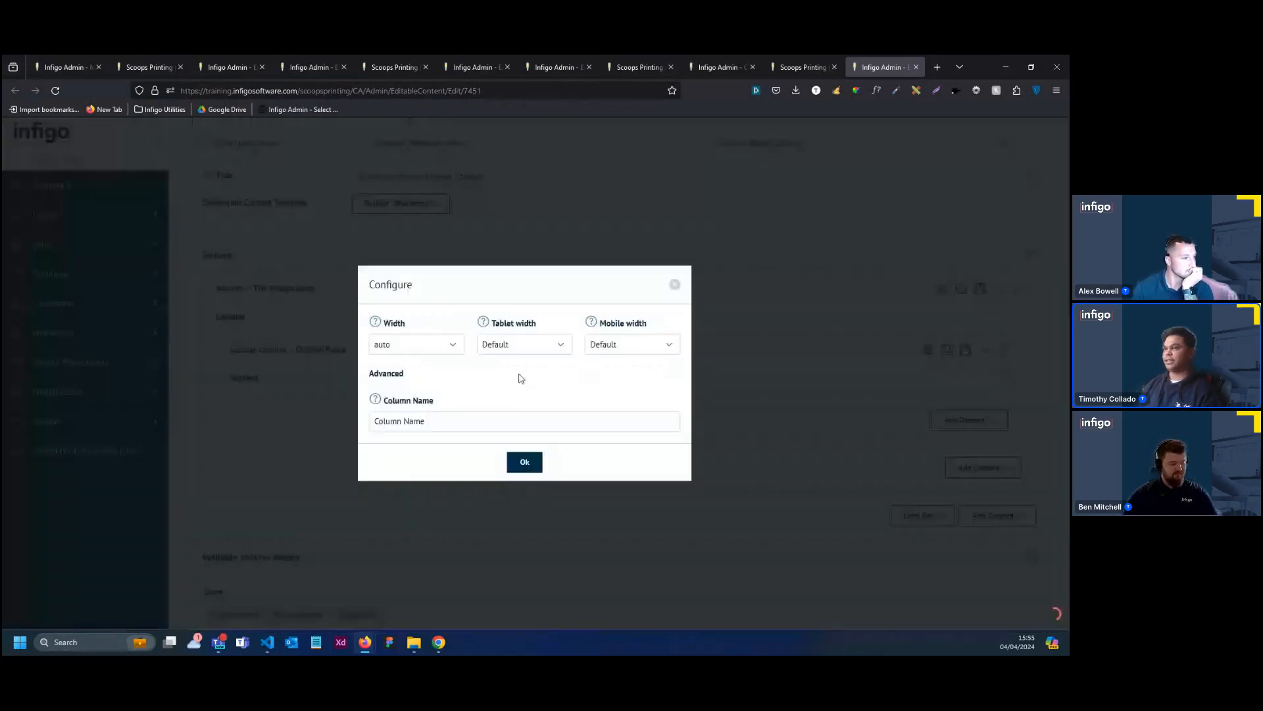
left_click(446, 344)
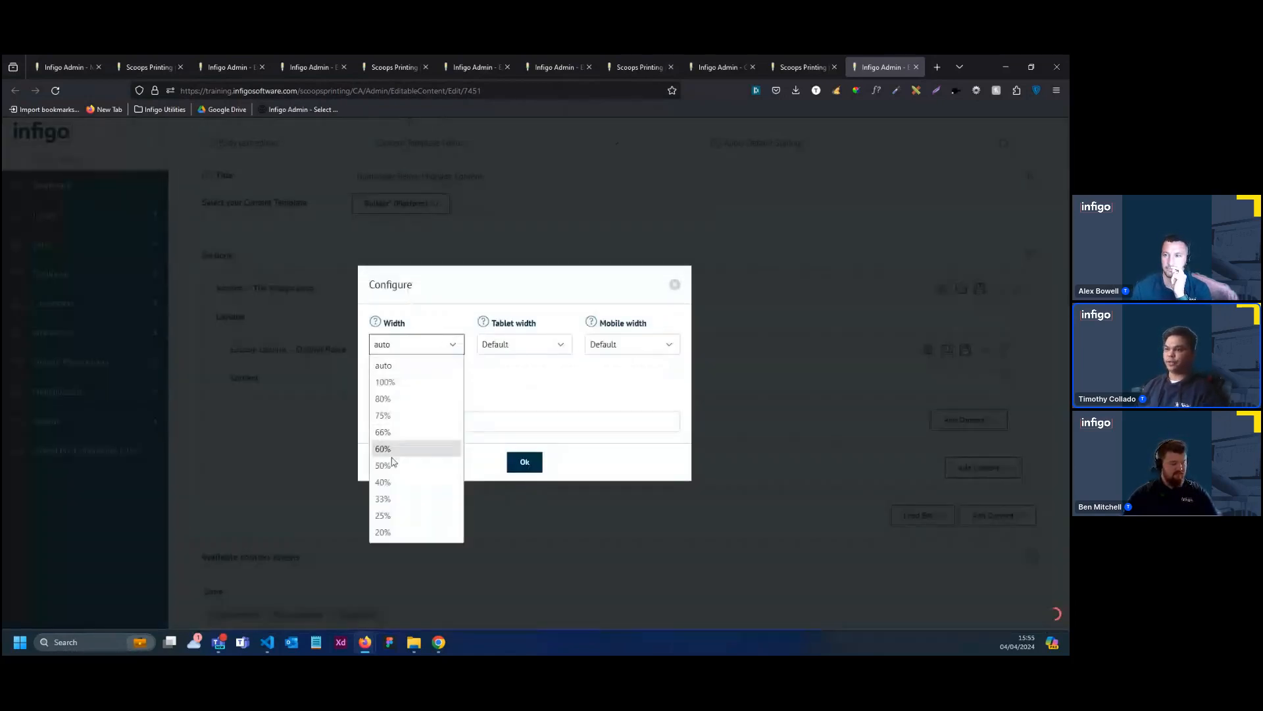
left_click(388, 481)
left_click(524, 347)
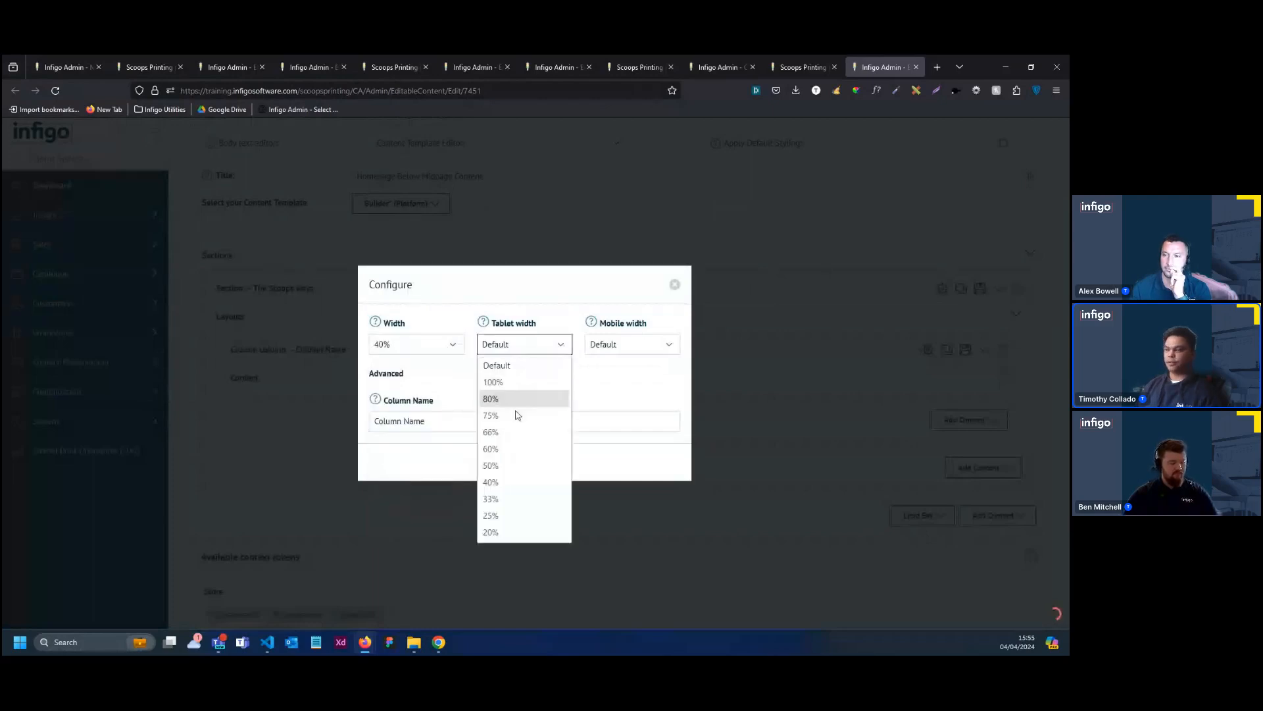
left_click(508, 464)
left_click(629, 345)
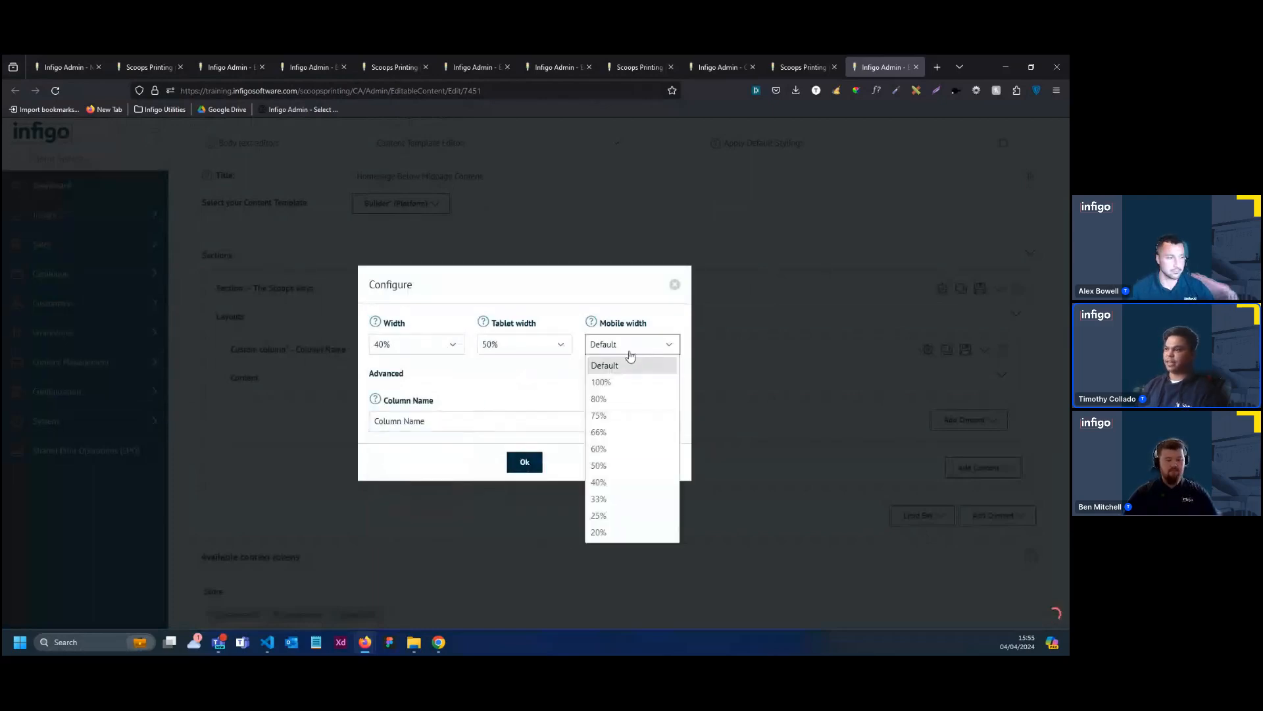
left_click(615, 384)
left_click(519, 463)
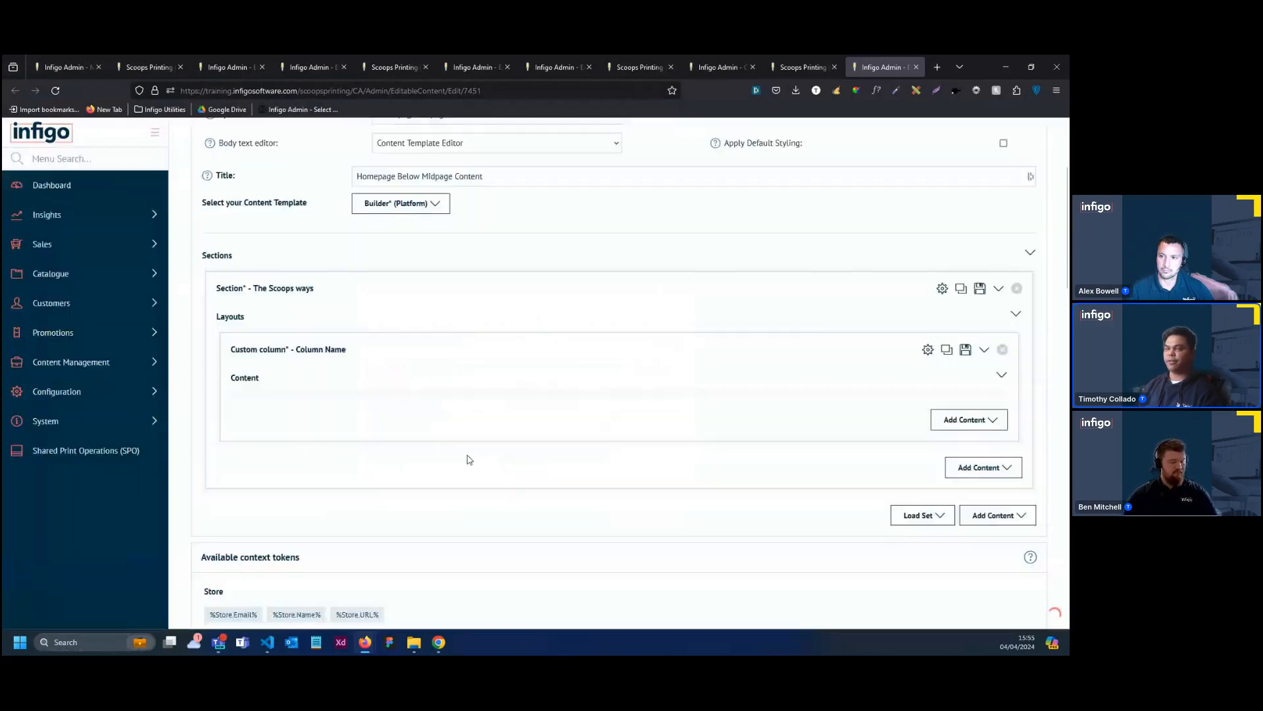
Add an Image element to the custom column's content
left_click(967, 419)
scroll(956, 450, "down", 1)
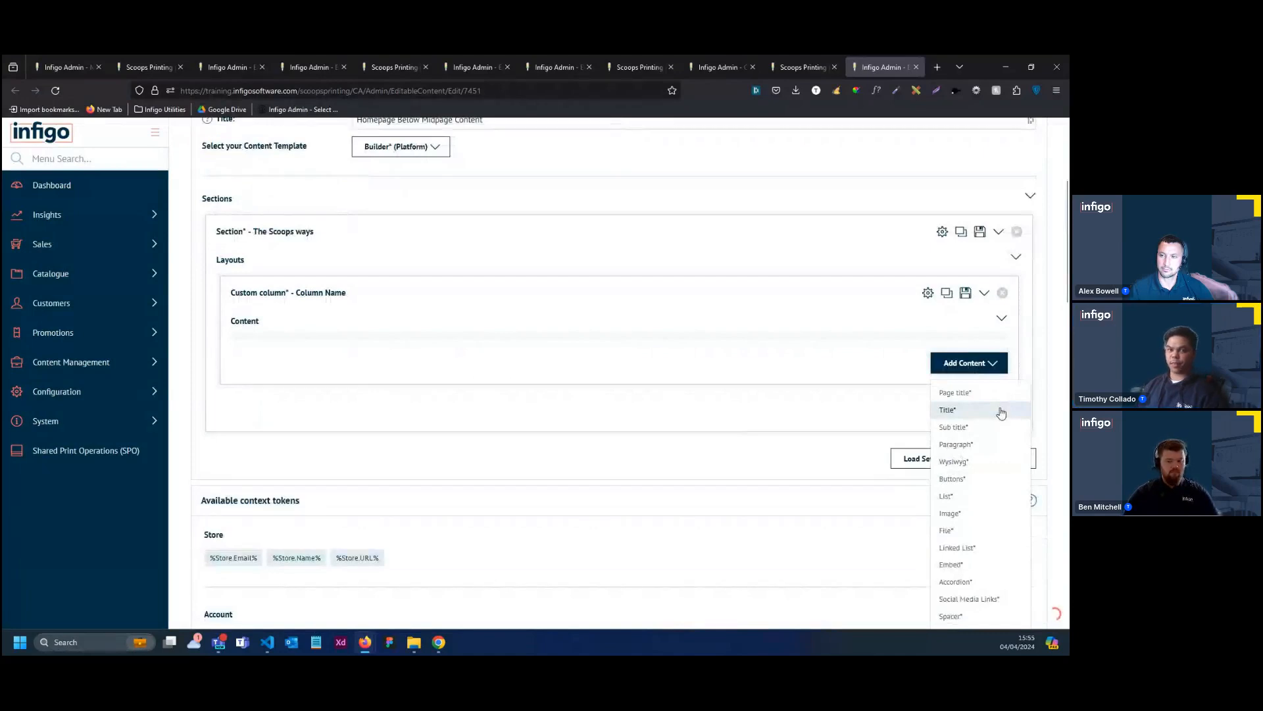
left_click(966, 516)
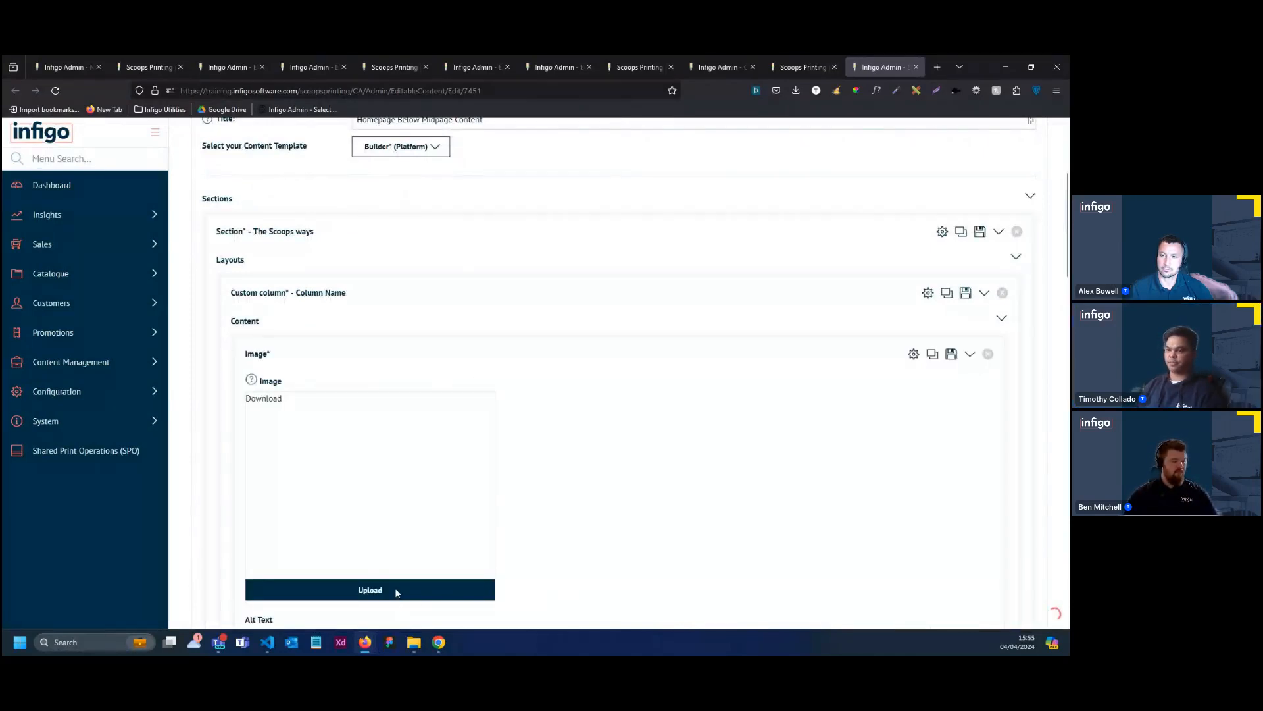
Upload Midpage-Featured image-Two from the site skin assets' Homepage > Featured Sections folder to the Image element and collapse the element
left_click(446, 597)
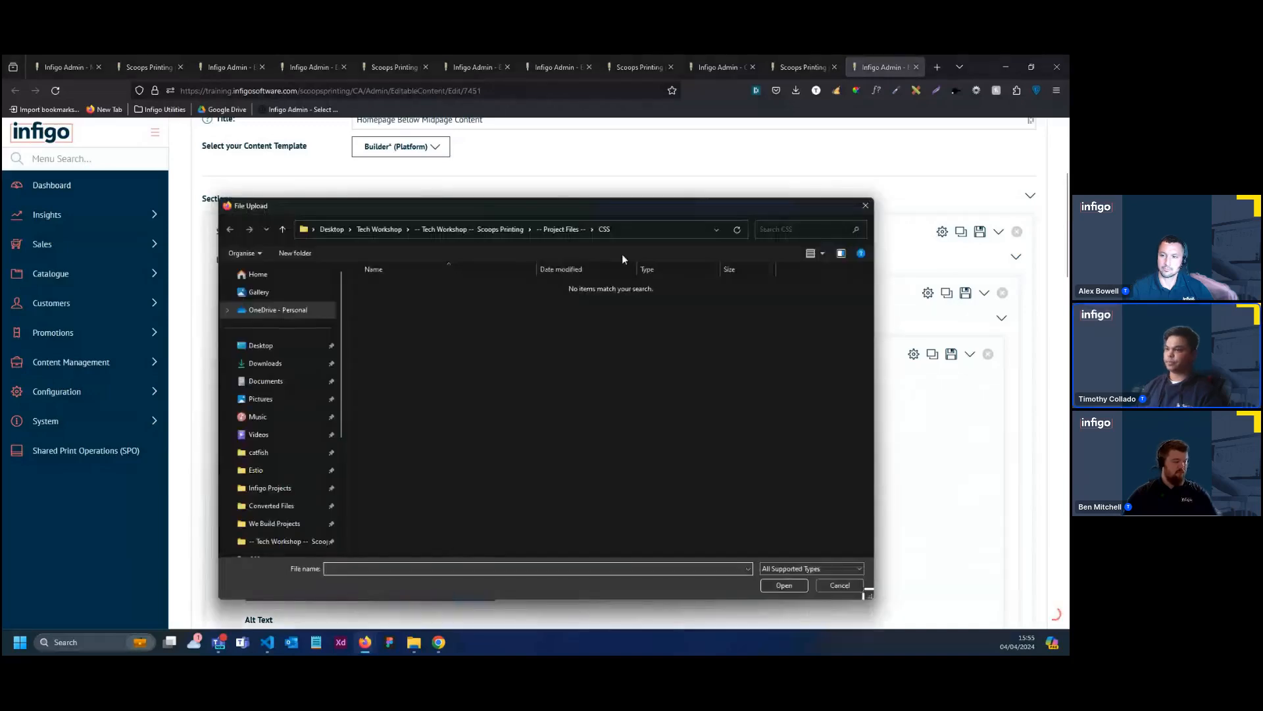
left_click(474, 229)
double_click(453, 289)
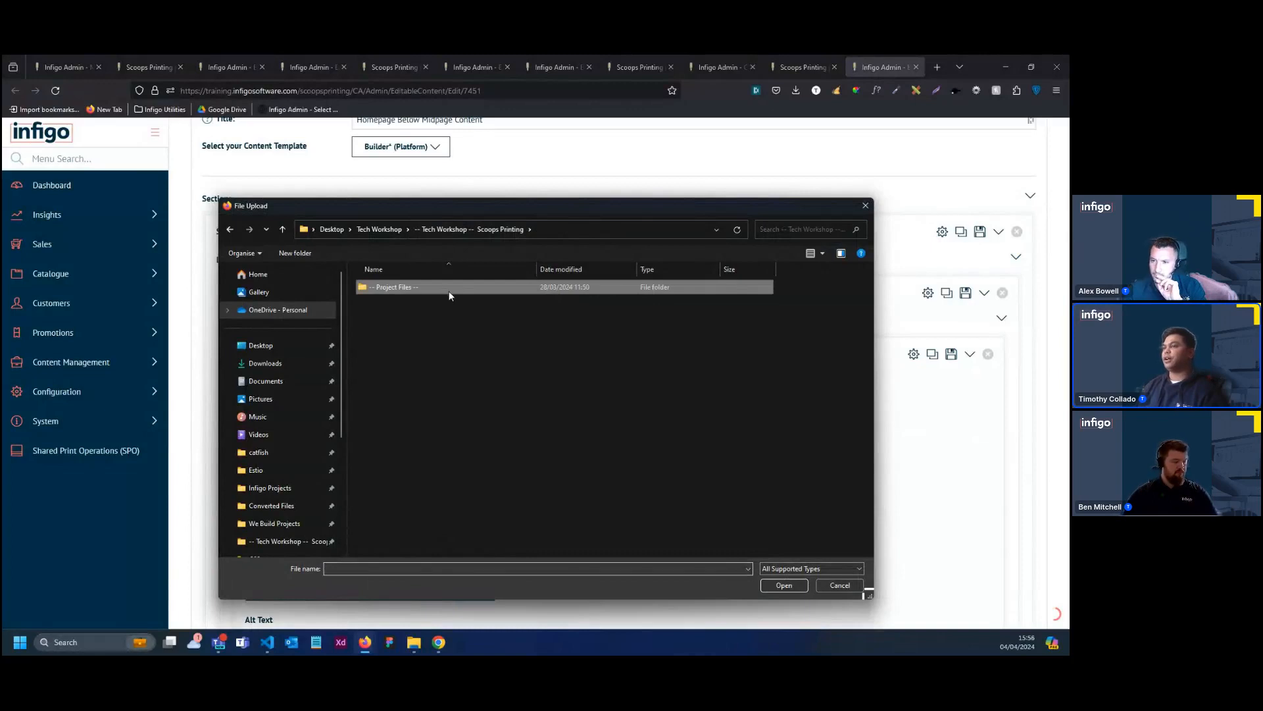
double_click(418, 288)
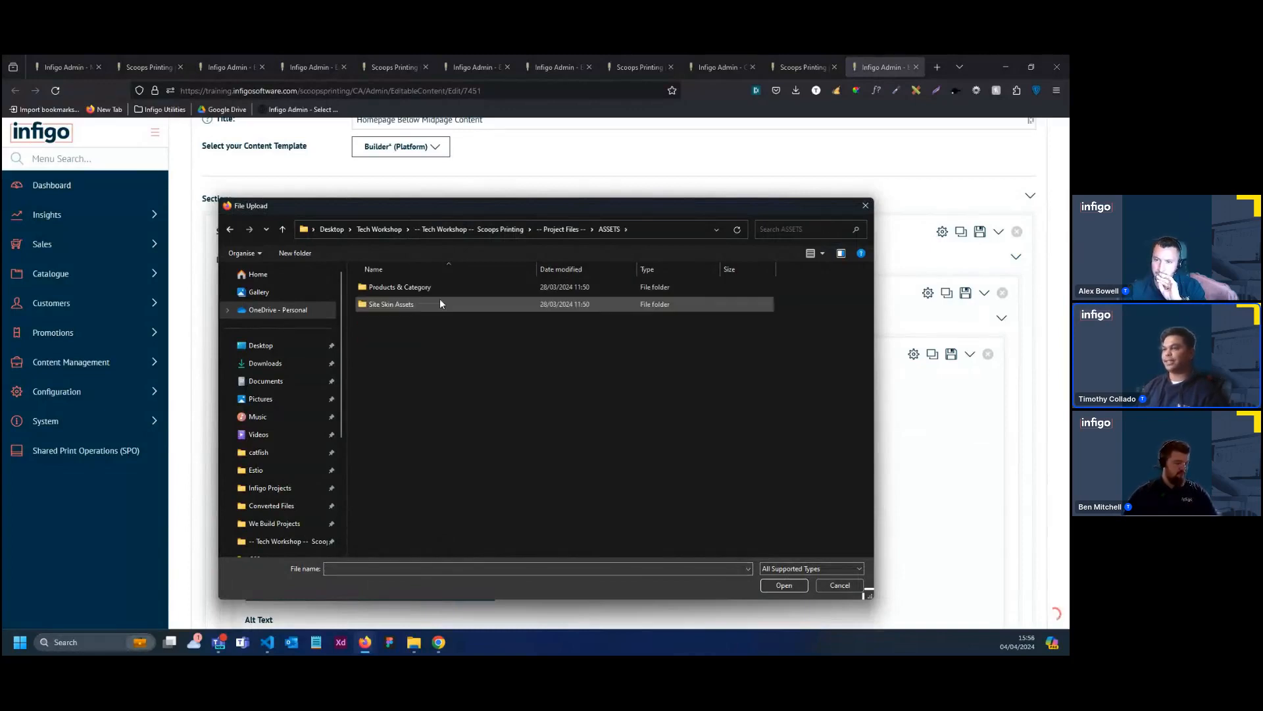
double_click(429, 303)
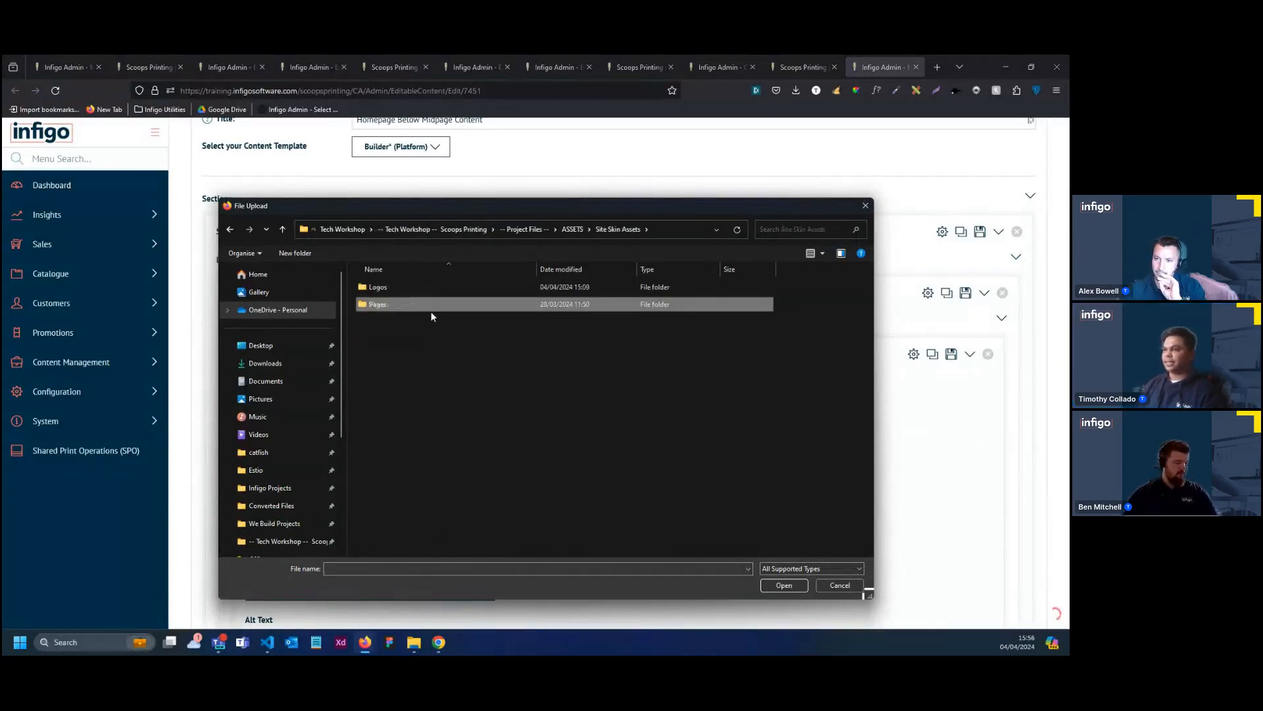
double_click(403, 304)
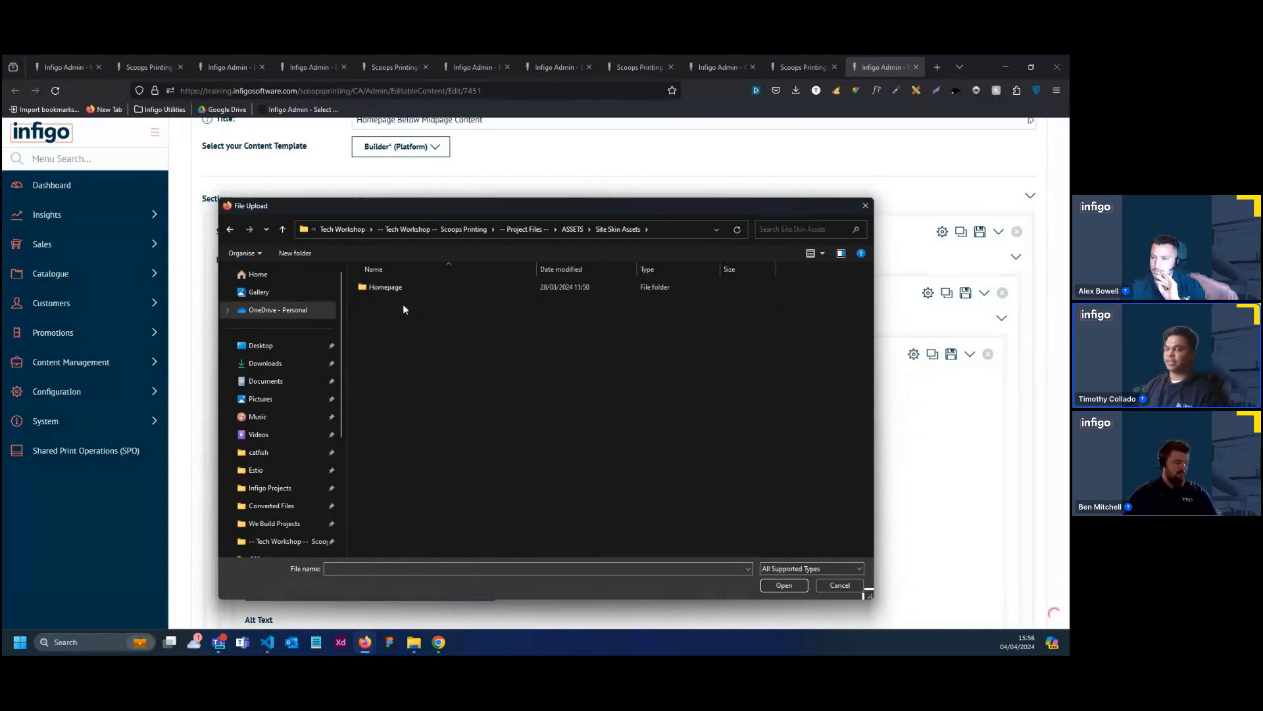
left_click(394, 290)
double_click(394, 290)
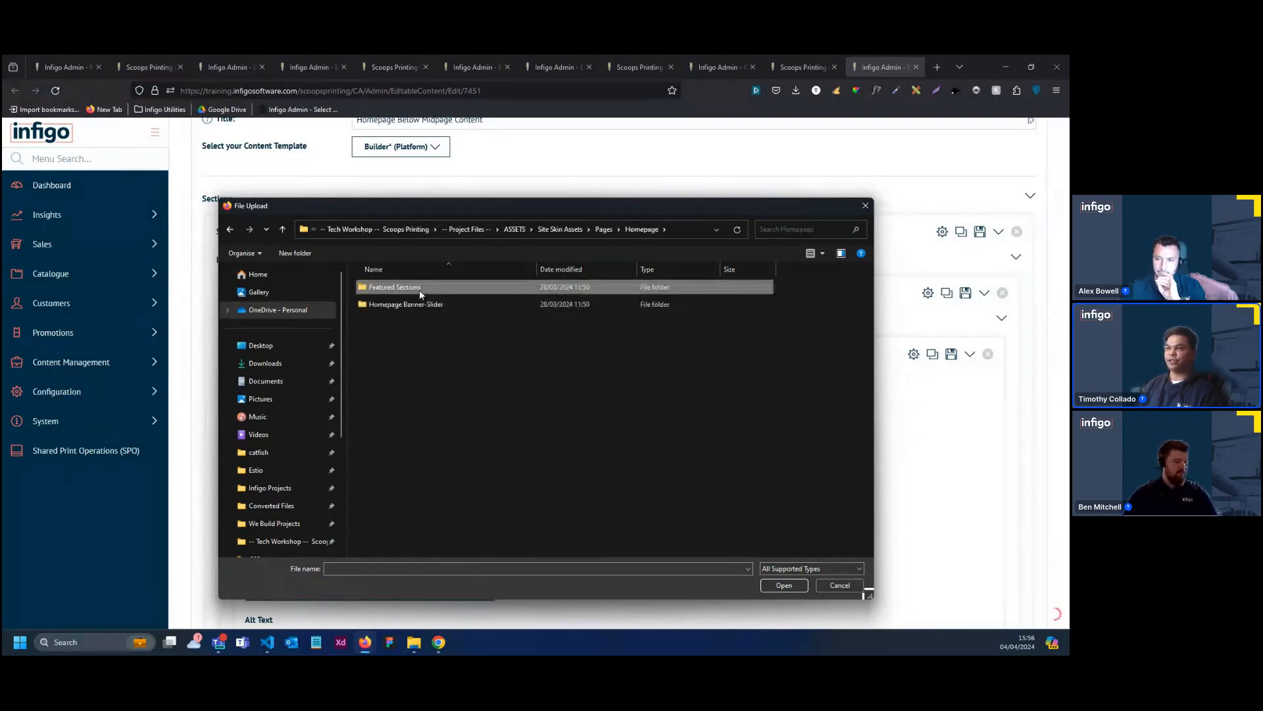
double_click(420, 289)
left_click(577, 321)
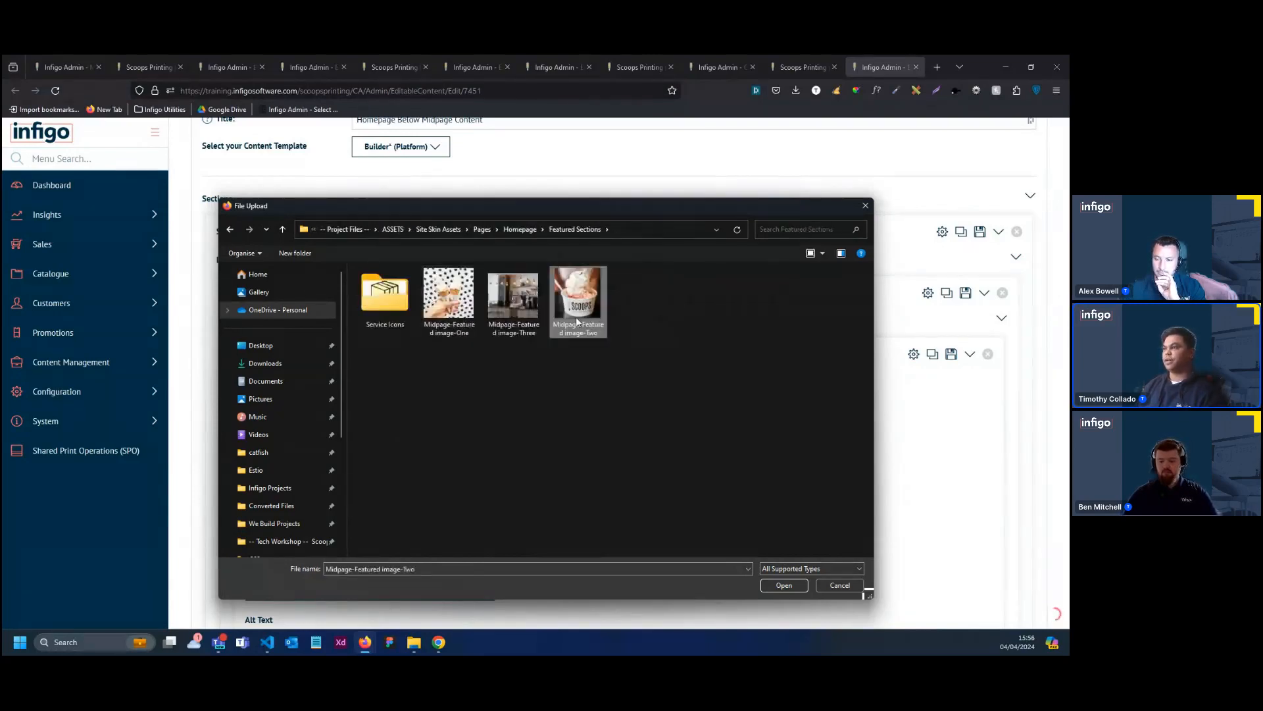
double_click(577, 322)
scroll(830, 519, "down", 4)
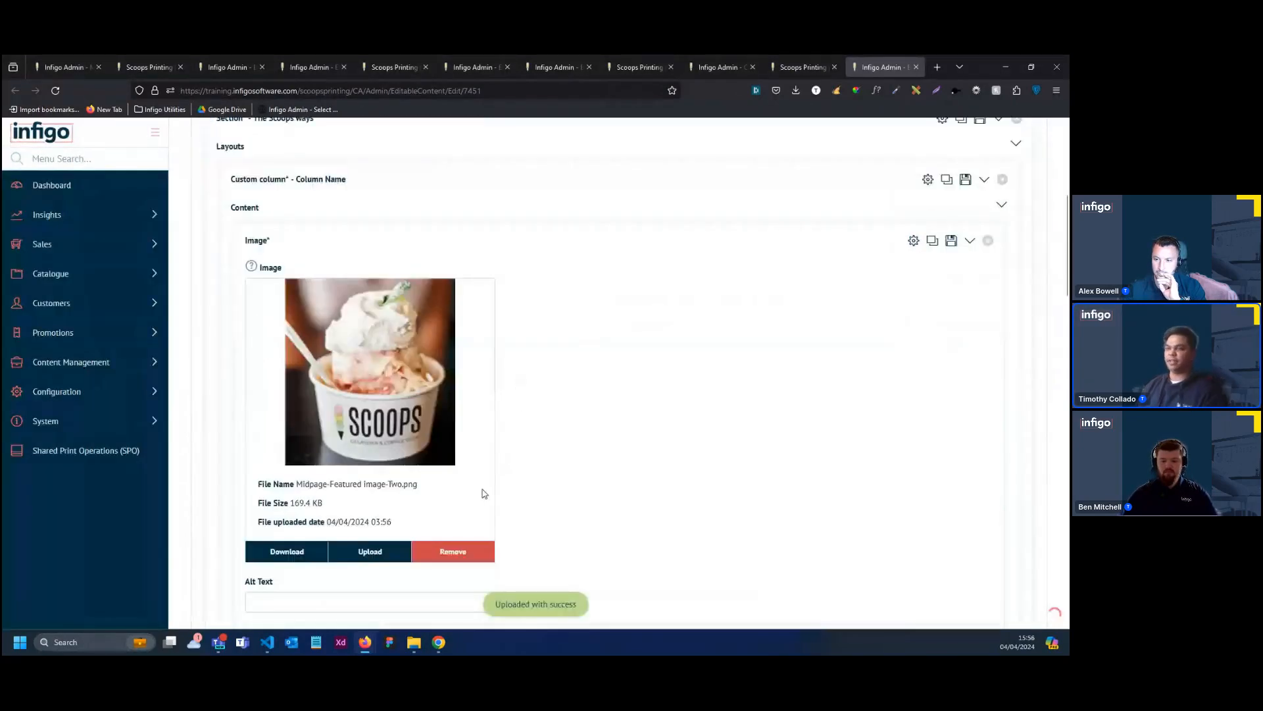
scroll(489, 206, "up", 1)
left_click(429, 191)
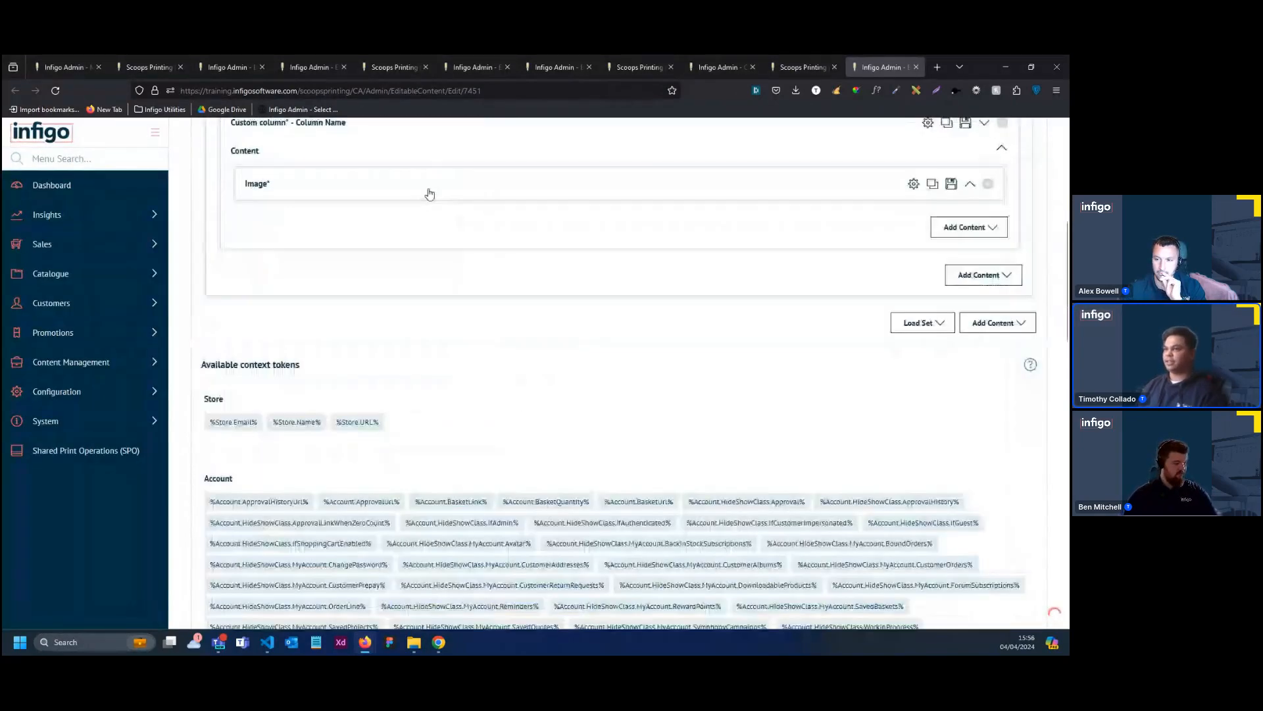
Collapse the custom column in The Scoops ways section and duplicate it
scroll(429, 192, "up", 2)
left_click(494, 241)
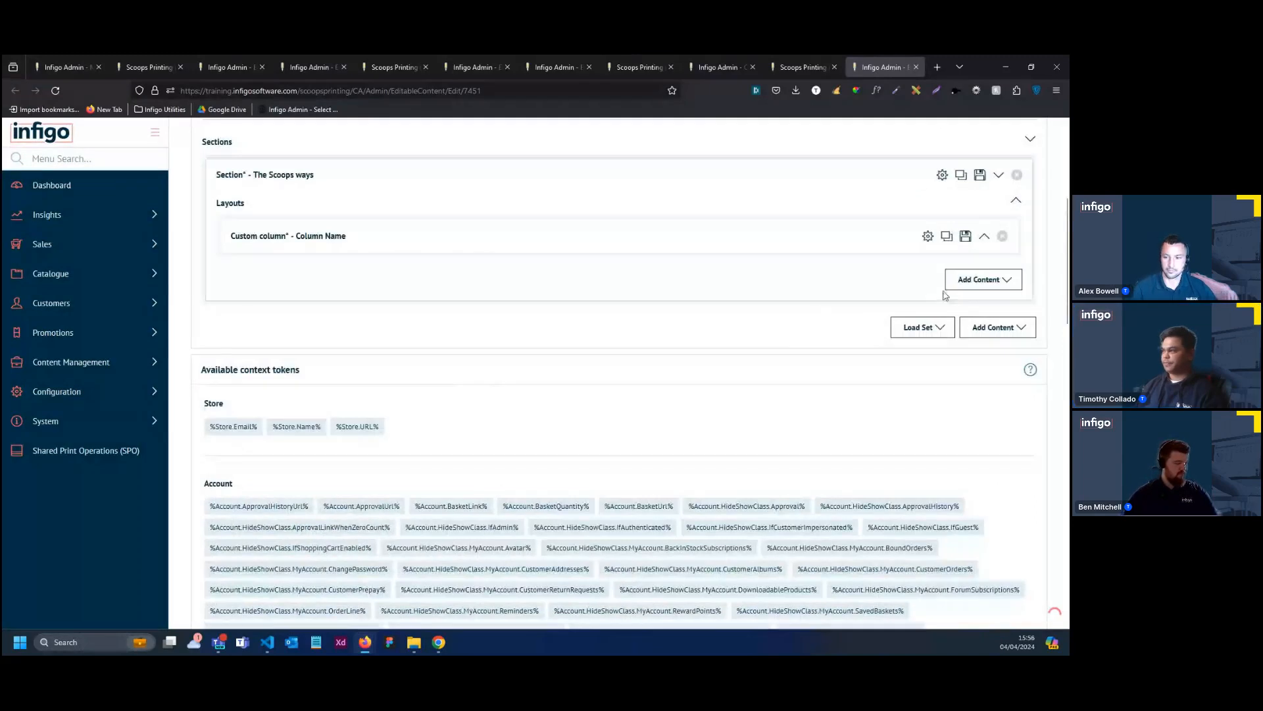
left_click(983, 280)
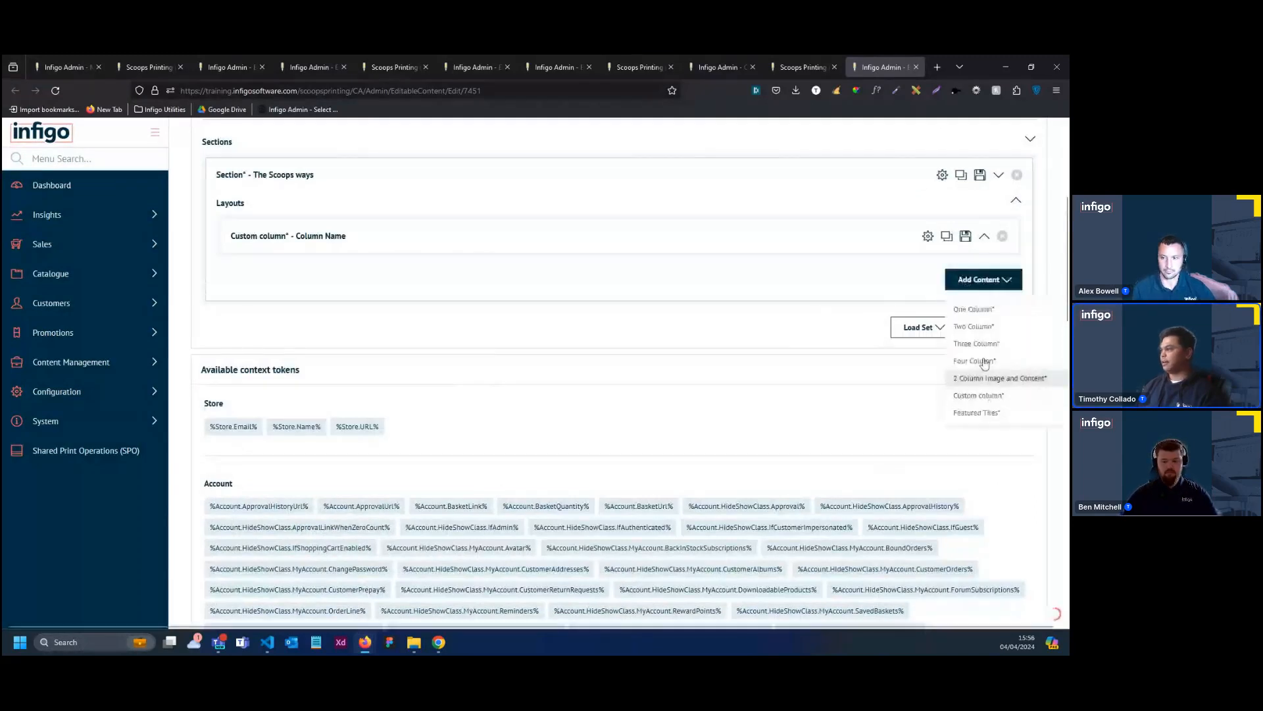
left_click(884, 280)
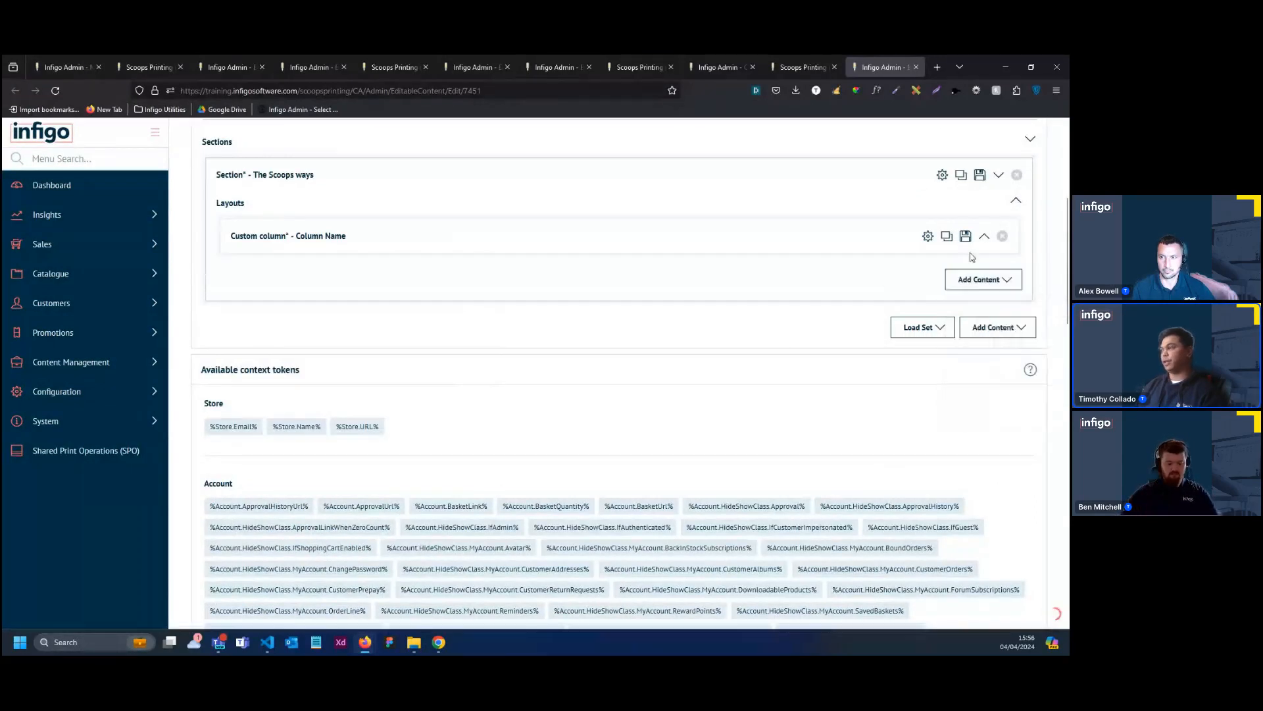
left_click(948, 237)
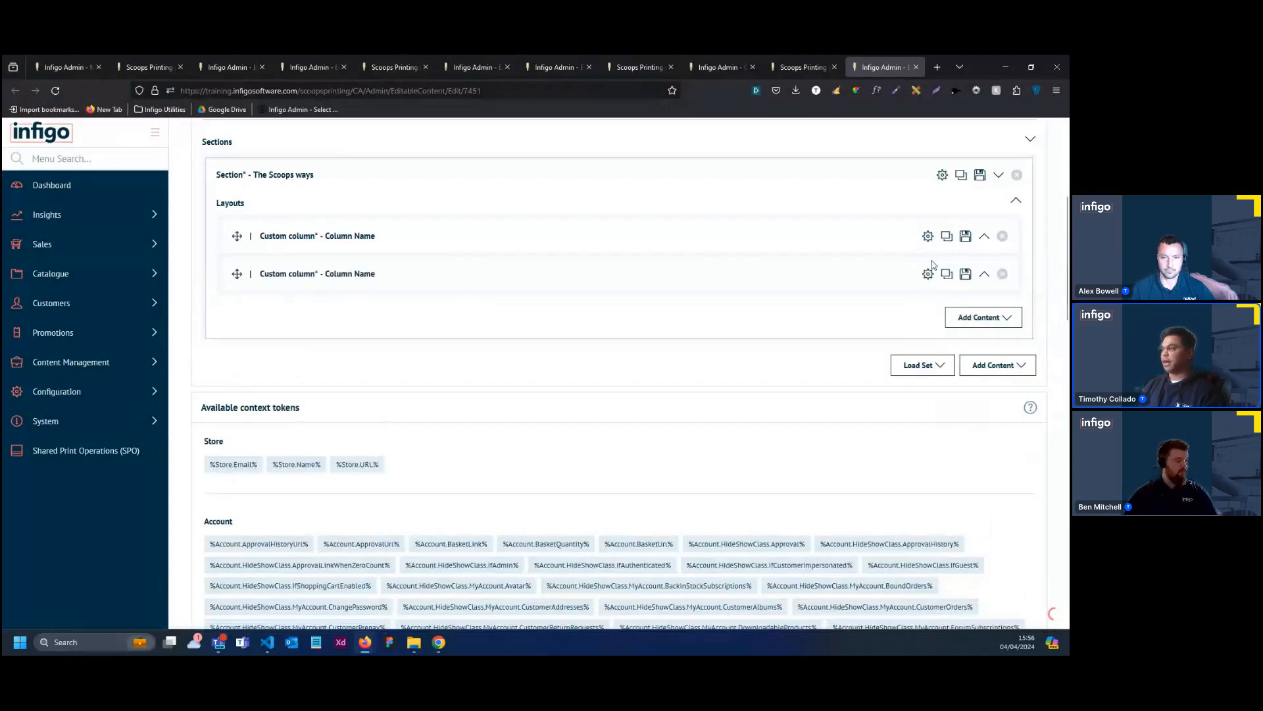
Set the duplicated custom column's width to 60%, keeping 50% tablet width and 100% mobile width
left_click(405, 280)
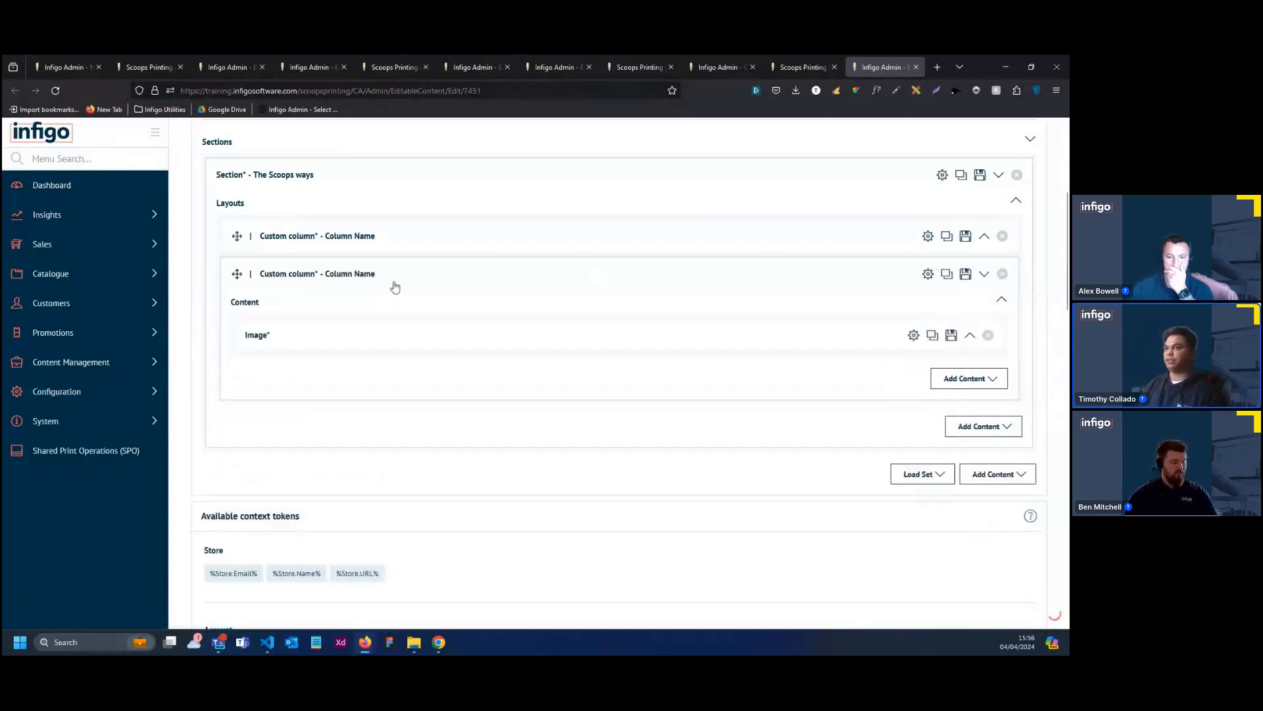
left_click(927, 274)
left_click(438, 345)
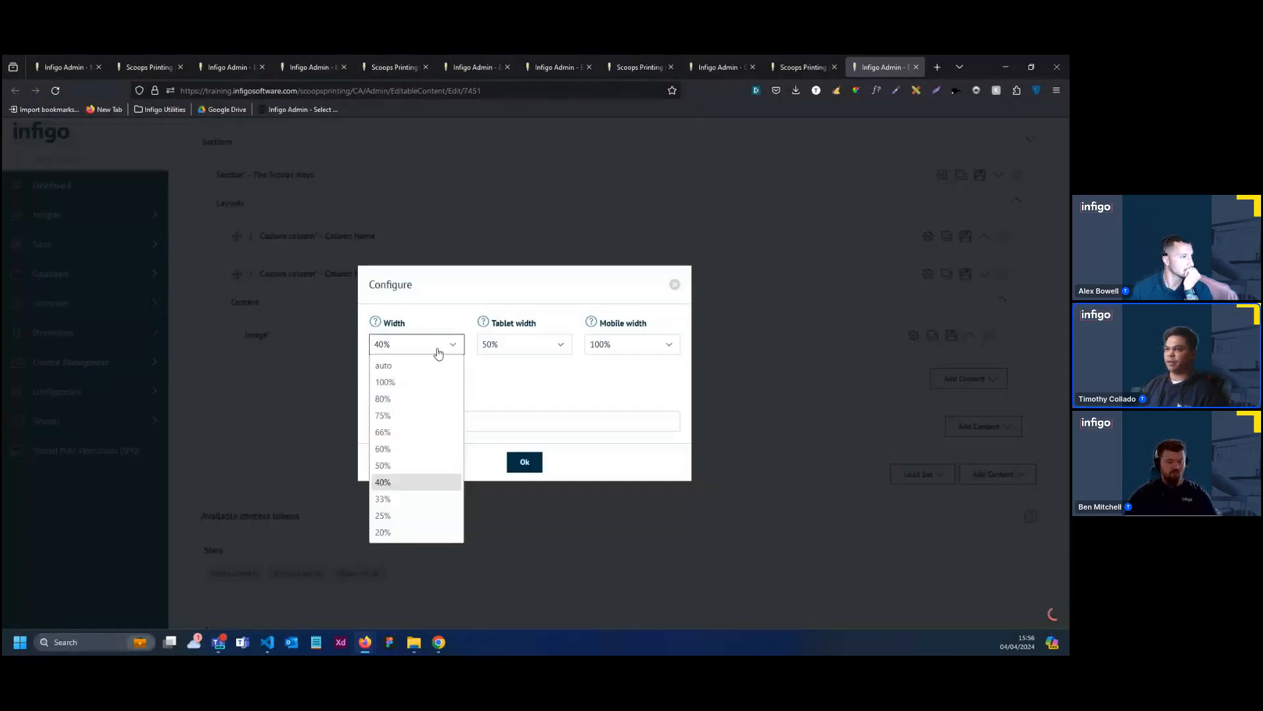
left_click(422, 454)
left_click(509, 352)
left_click(508, 354)
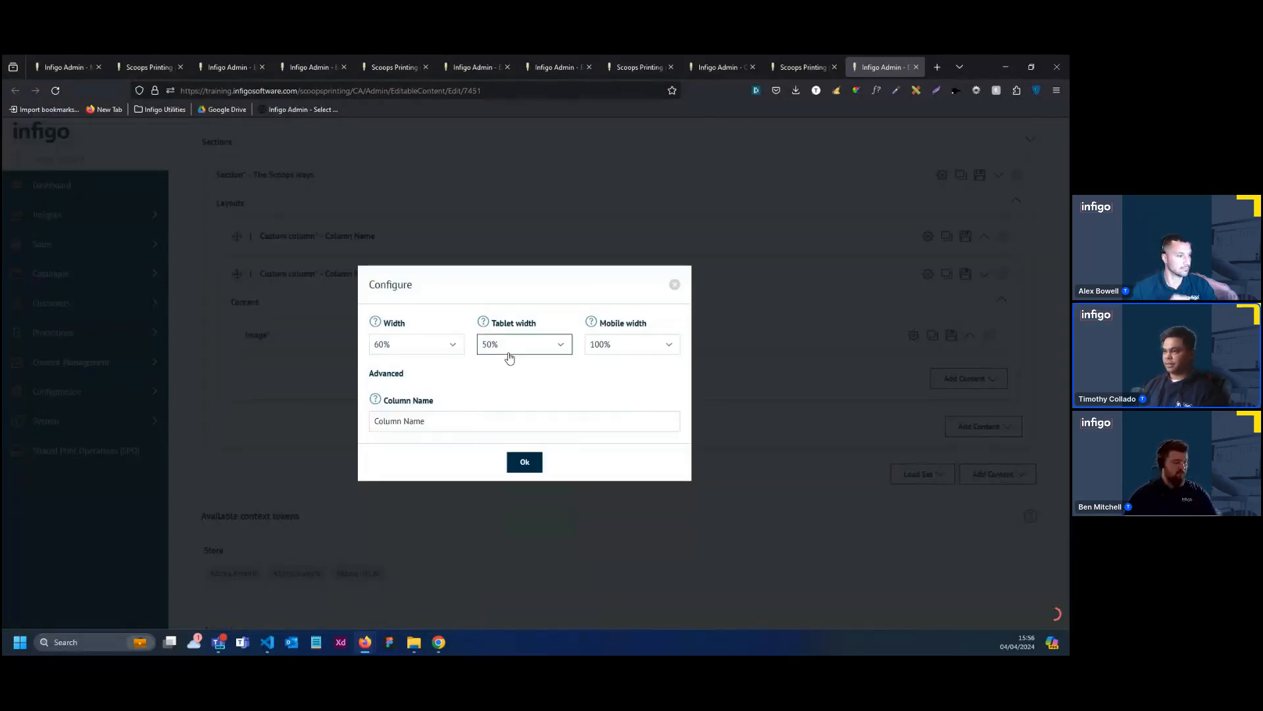
left_click(525, 462)
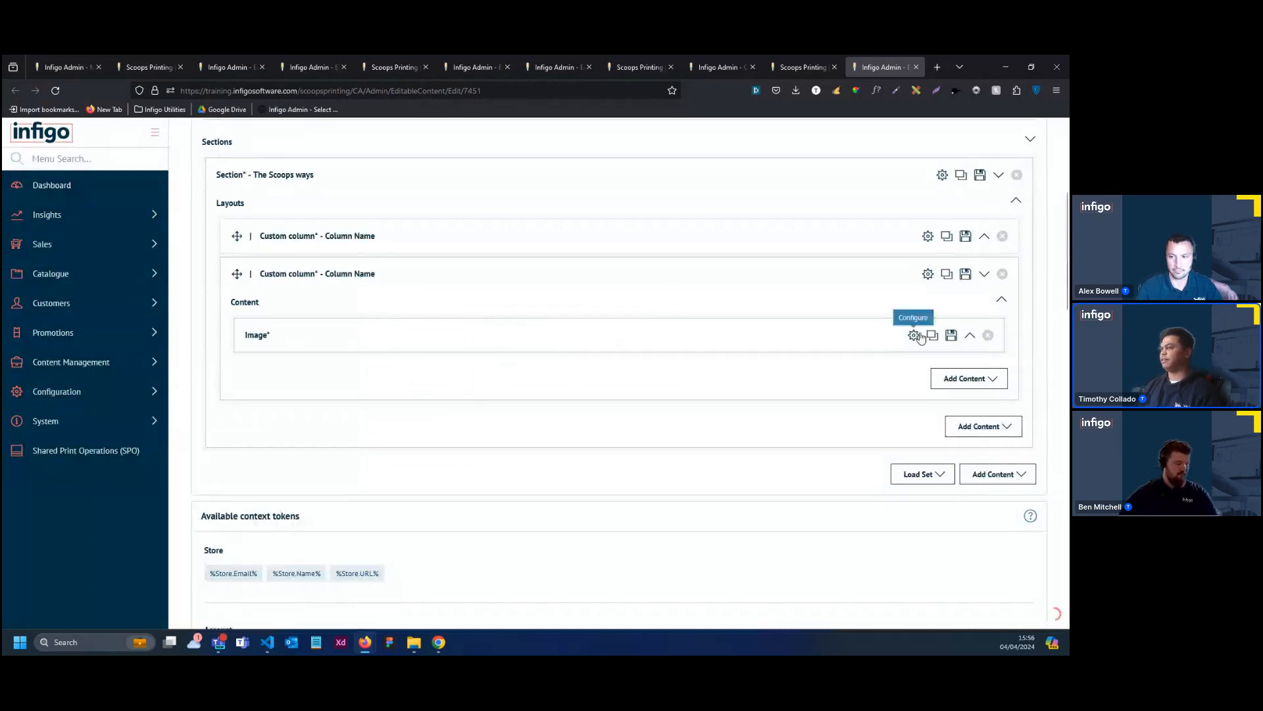
Replace the duplicated column's Image element with a Title element reading "The Scoops ways"
left_click(987, 335)
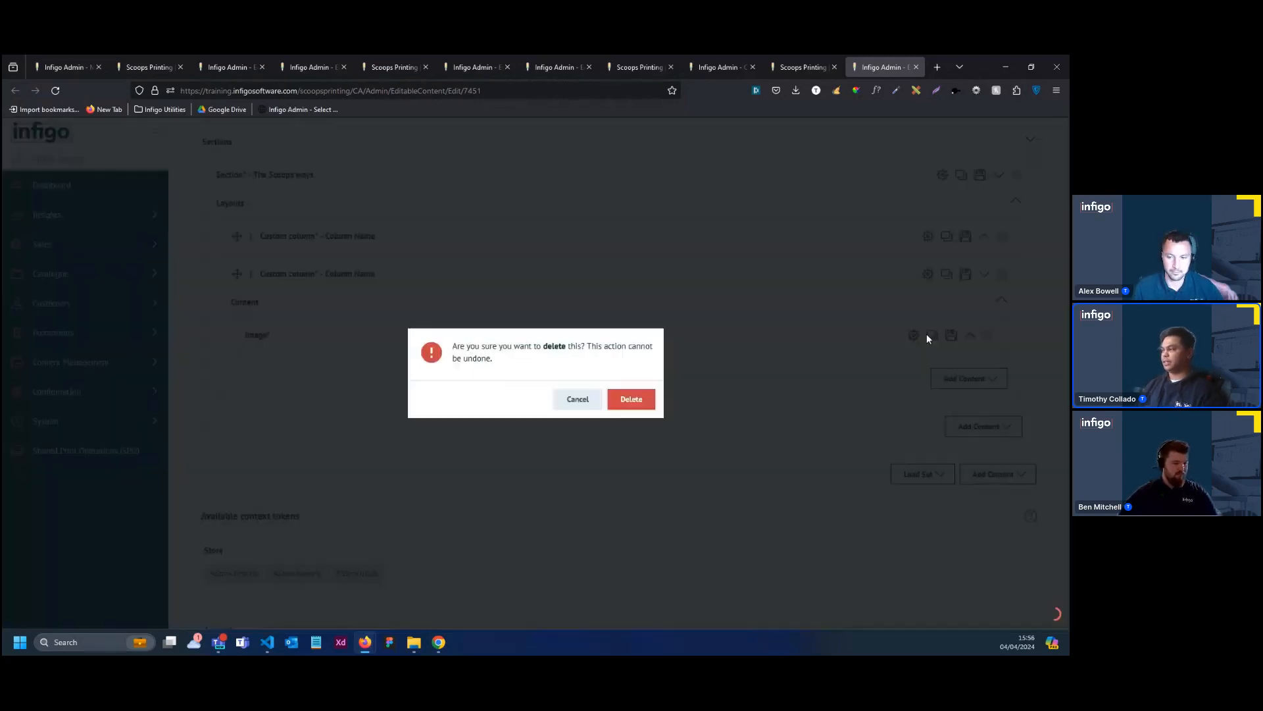
left_click(638, 402)
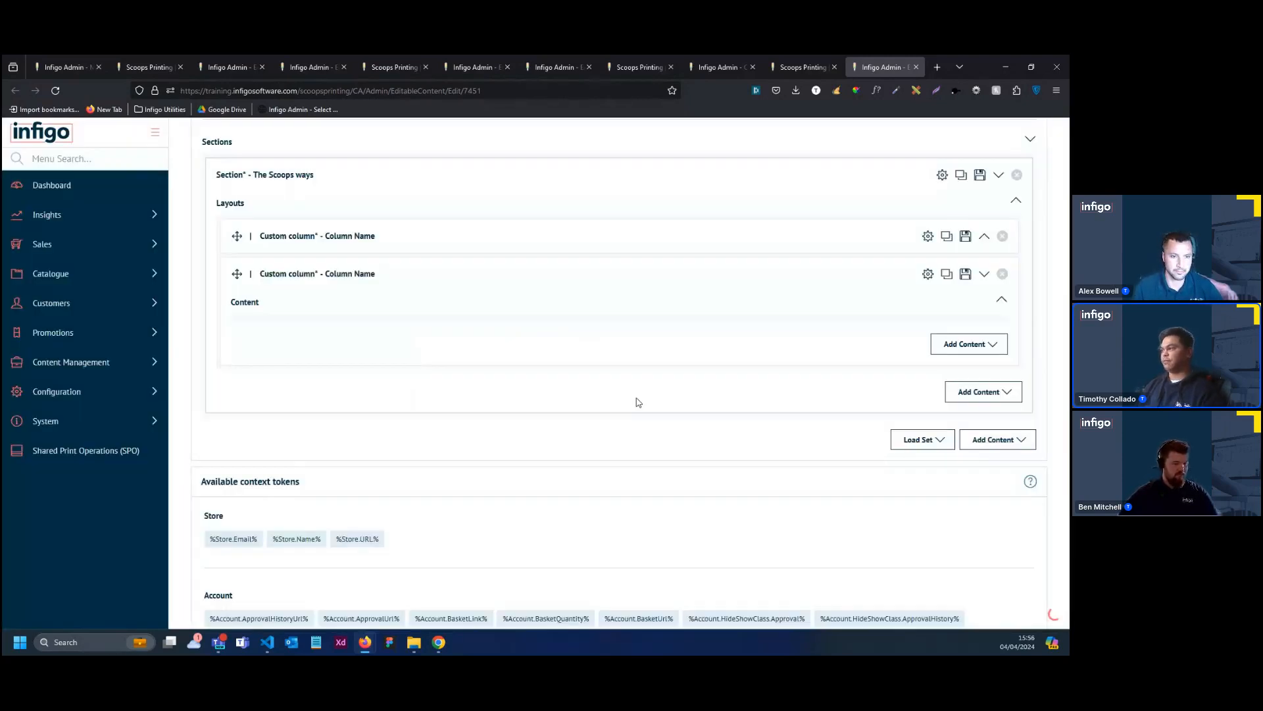
left_click(969, 343)
scroll(967, 378, "down", 1)
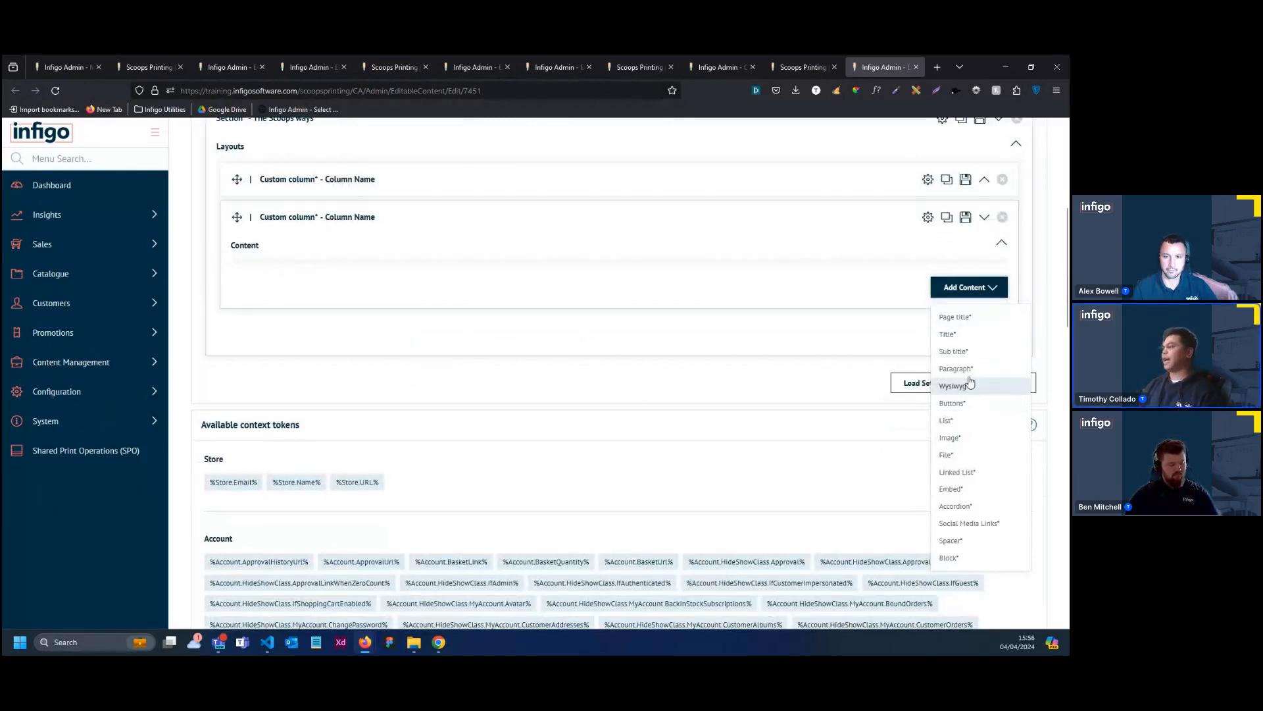
left_click(948, 334)
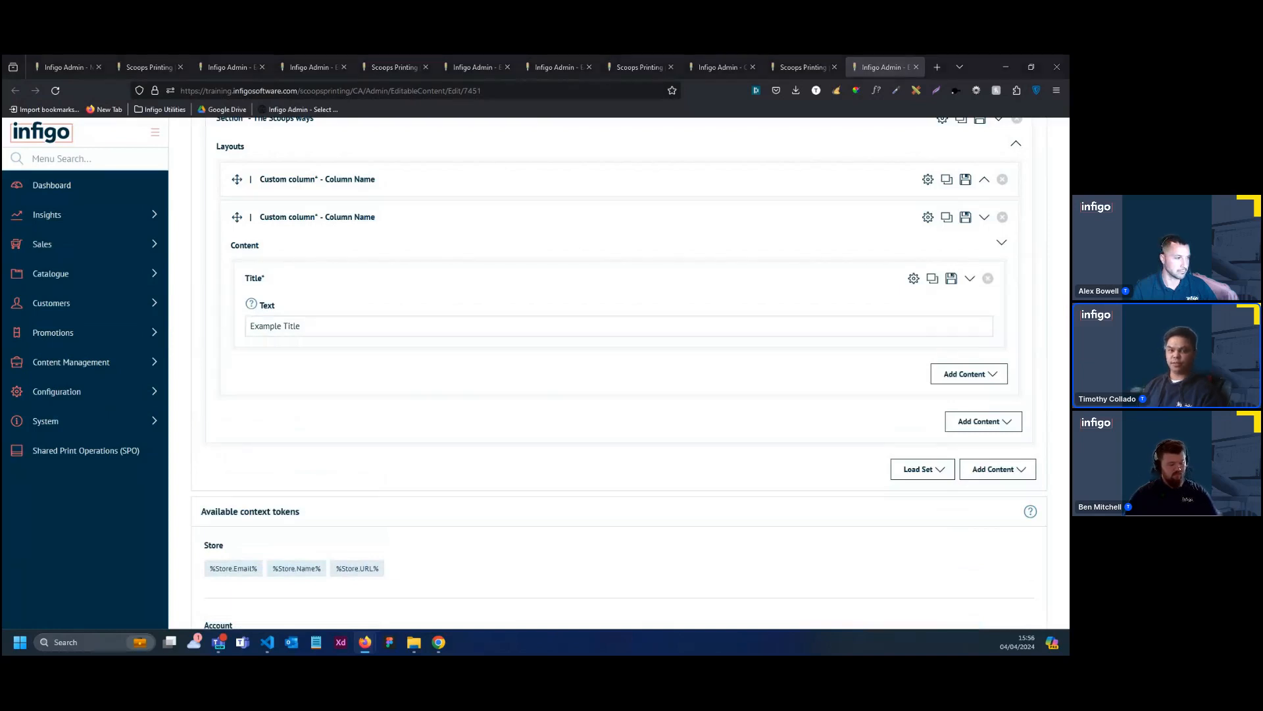
left_click(460, 322)
triple_click(380, 323)
type("The Scoops ways")
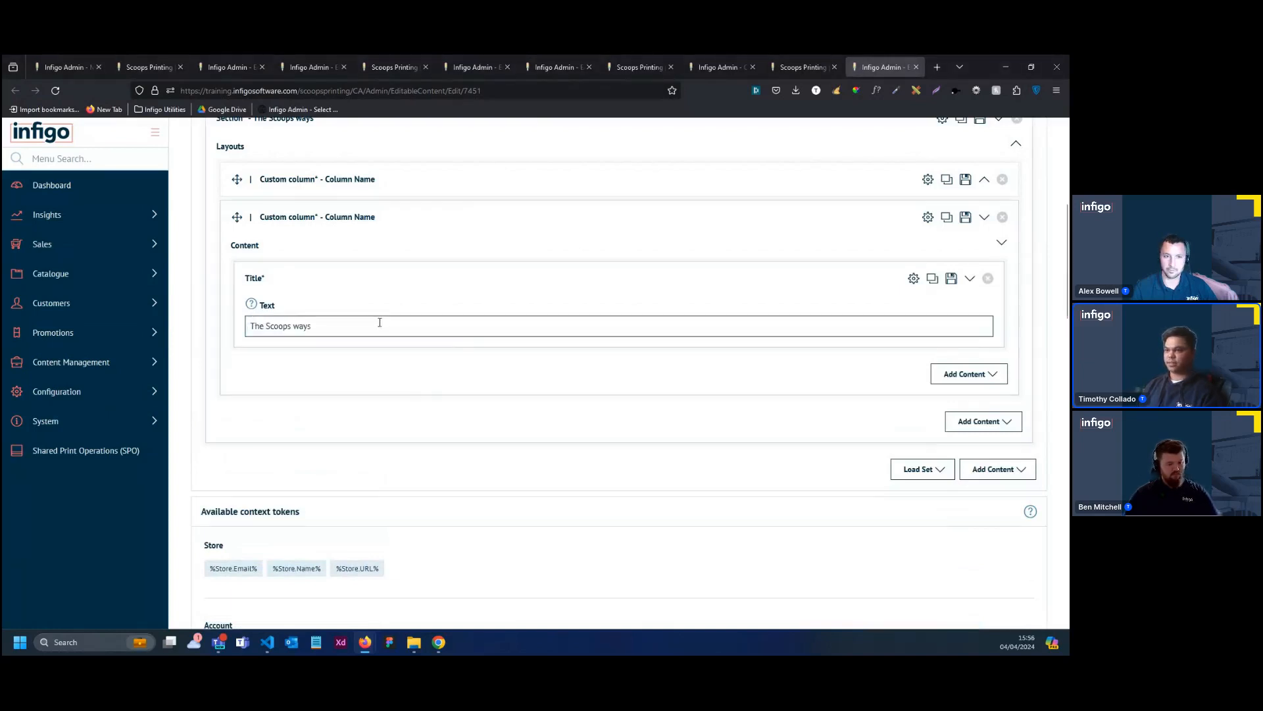
Add a Paragraph element below the title and paste in the copied text beginning "Stand out effortlessly from the crowd"
left_click(957, 373)
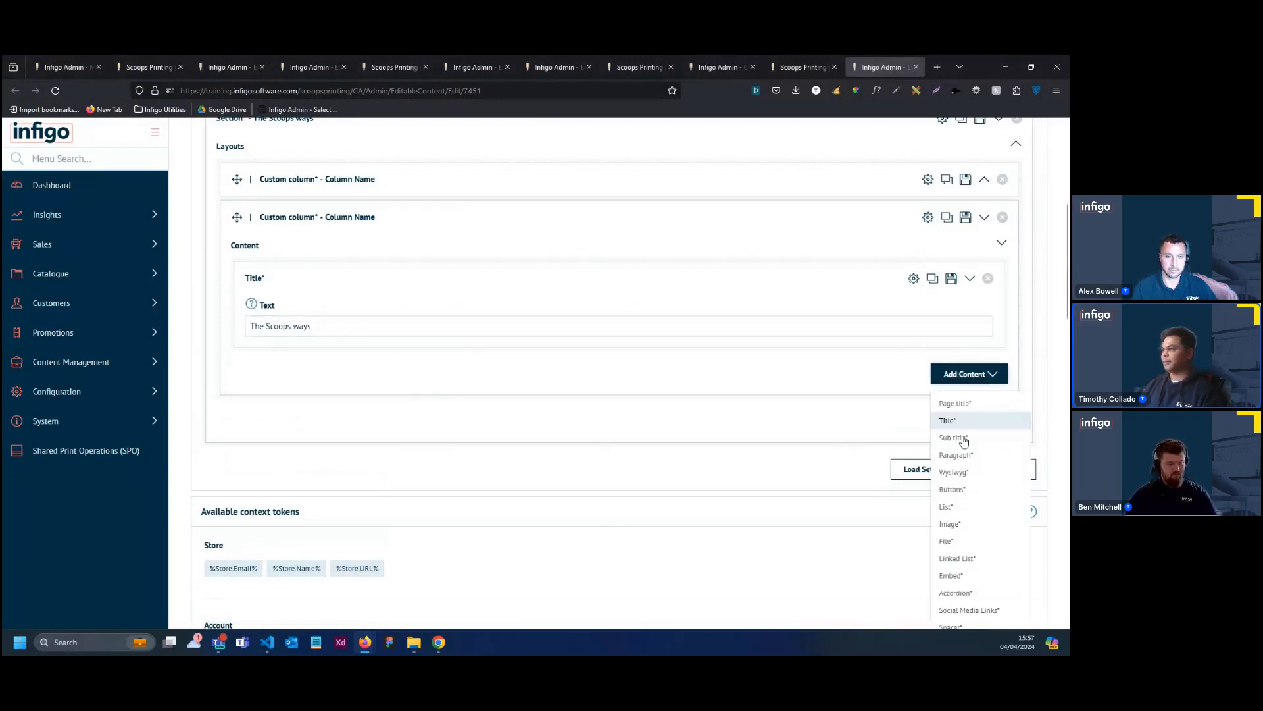
left_click(956, 456)
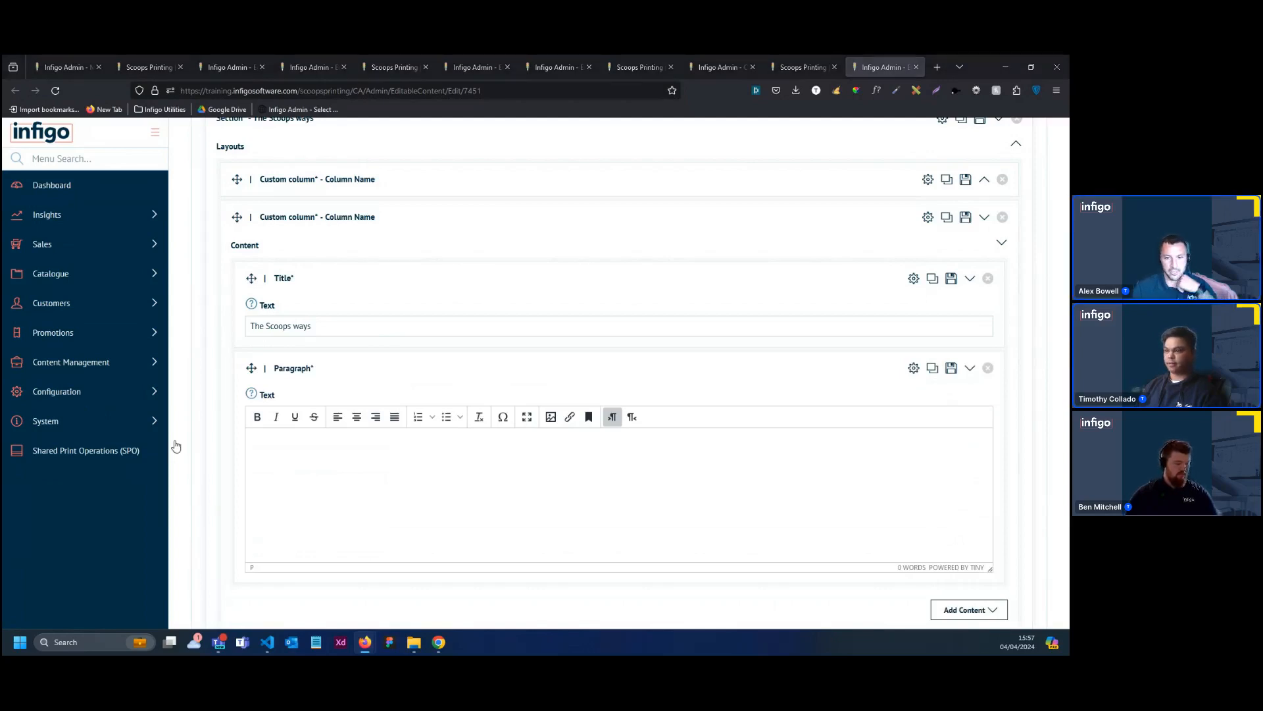
left_click(279, 468)
type("Stand out effortlessly from the crowd with our bespoke designs and superior quality prints, meticulously crafted to leave a lasting impression on your audience. Whether you're promoting your business, hosting an event, or expressing your personal style, our commitment to excellence ensures that every project receives the attention to detail it deserves, helping you achieve your goals with unparalleled professionalism and flair. Let us bring your vision to life, transforming your ideas into tangible, impactful creations that captivate and inspire.")
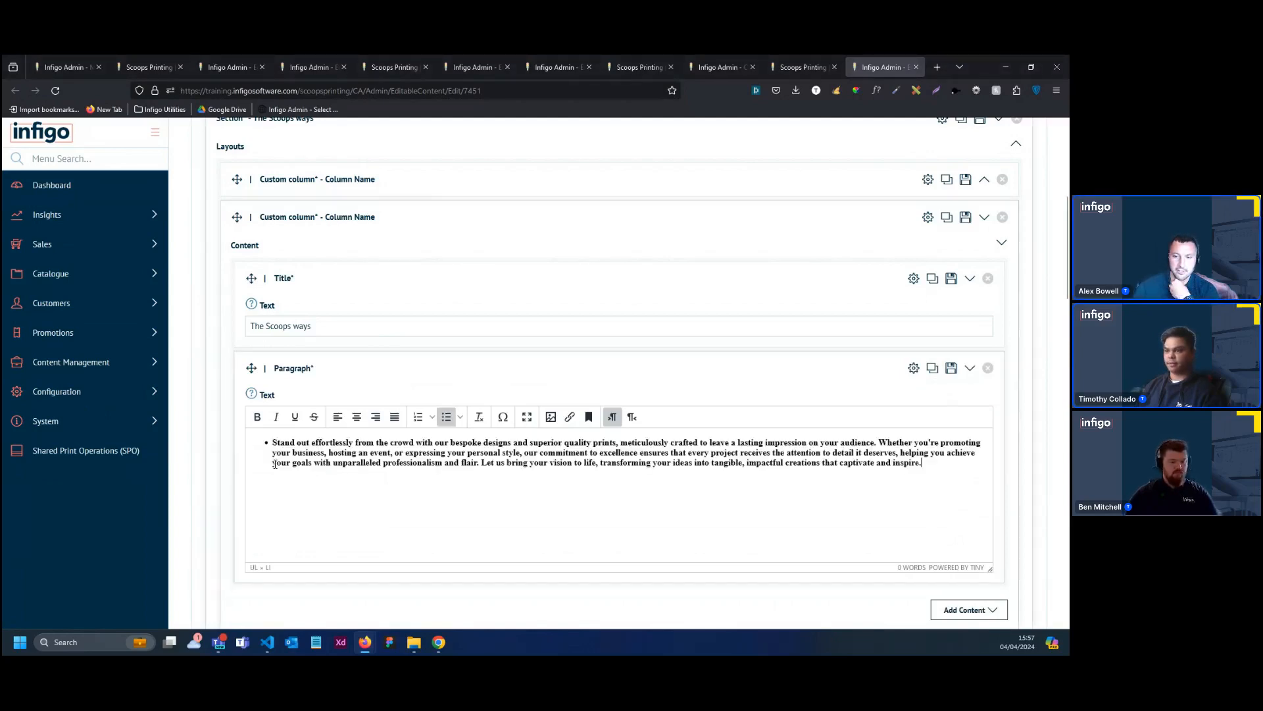
Remove the bullet and the bold formatting from the pasted paragraph text
left_click(276, 444)
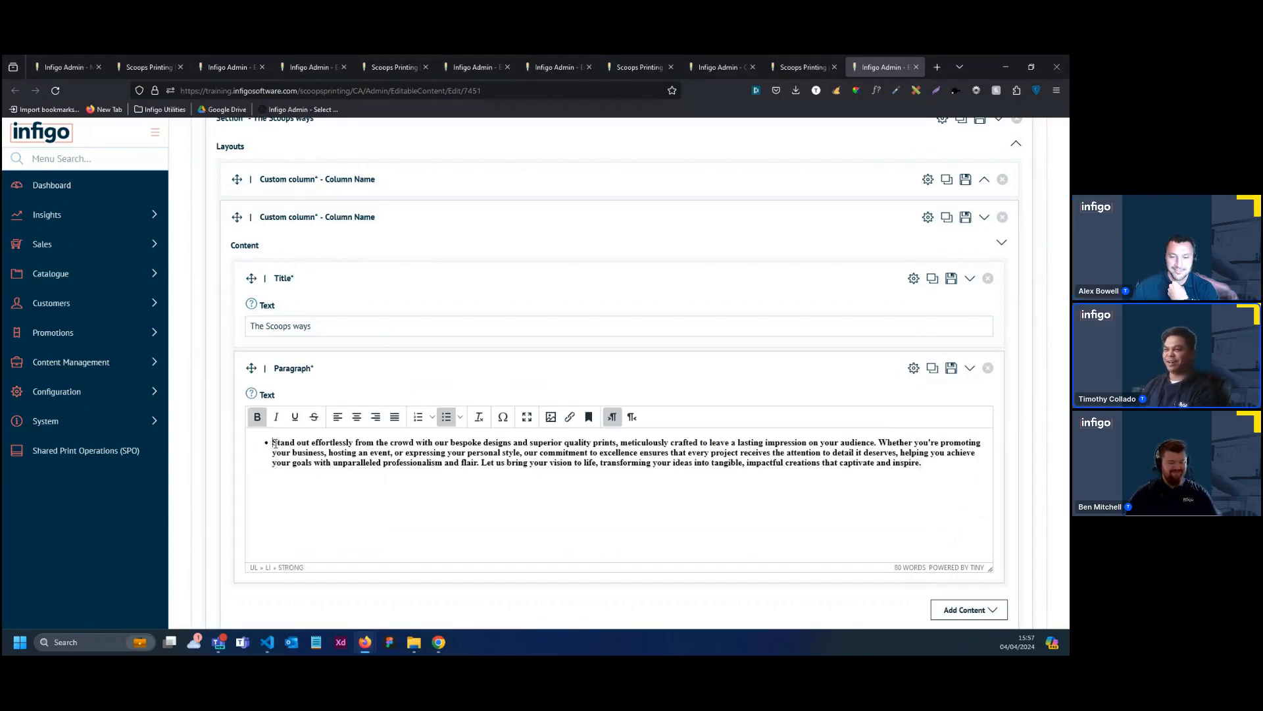
key("BackSpace")
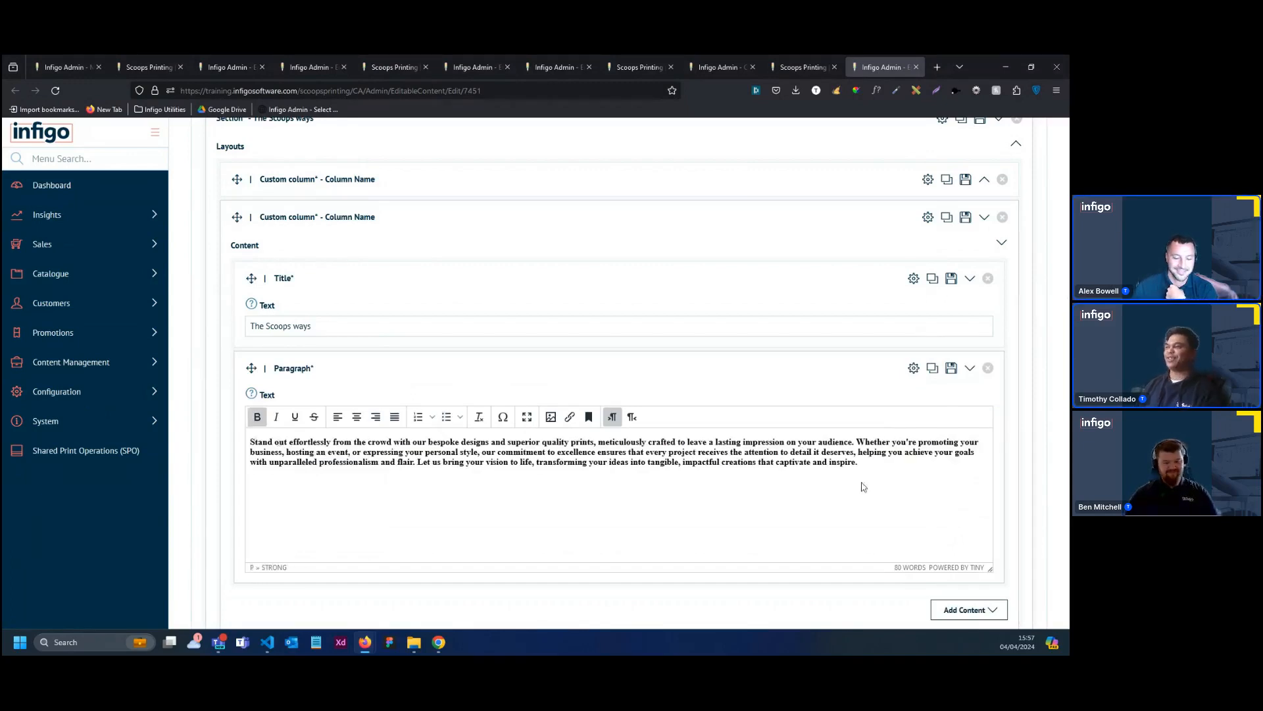
left_click_drag(859, 463, 241, 446)
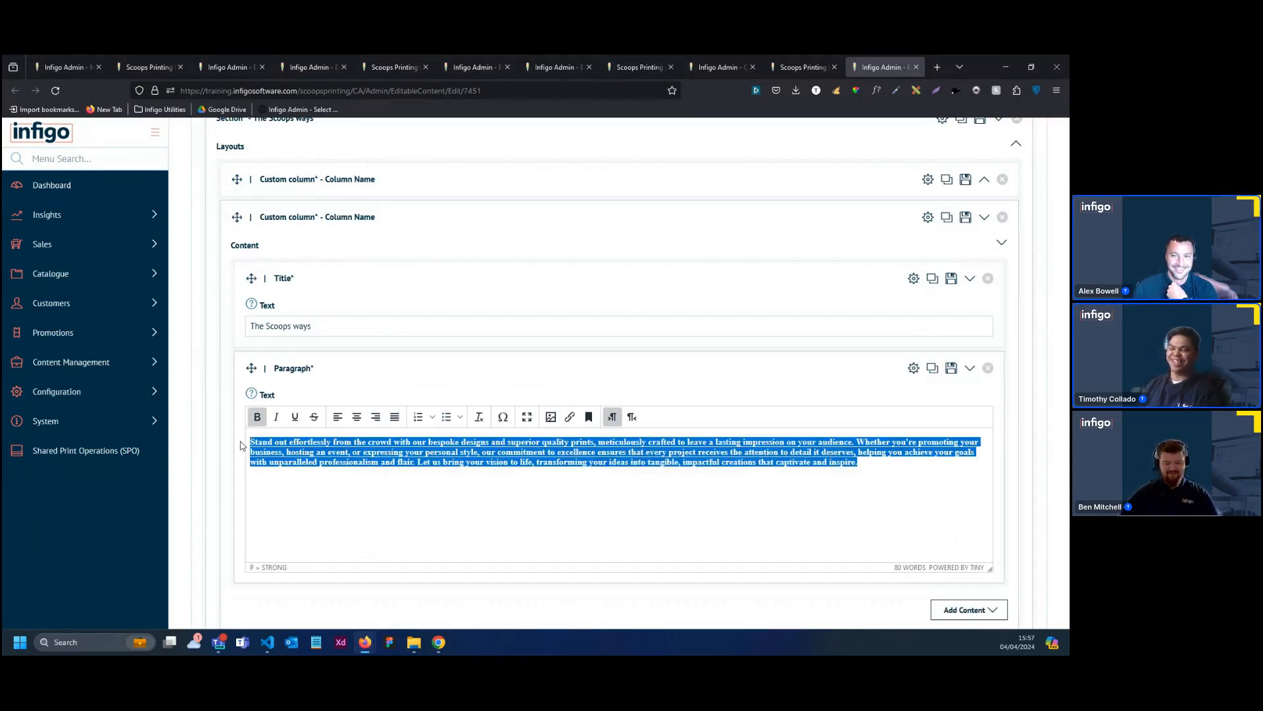
key("ctrl+b")
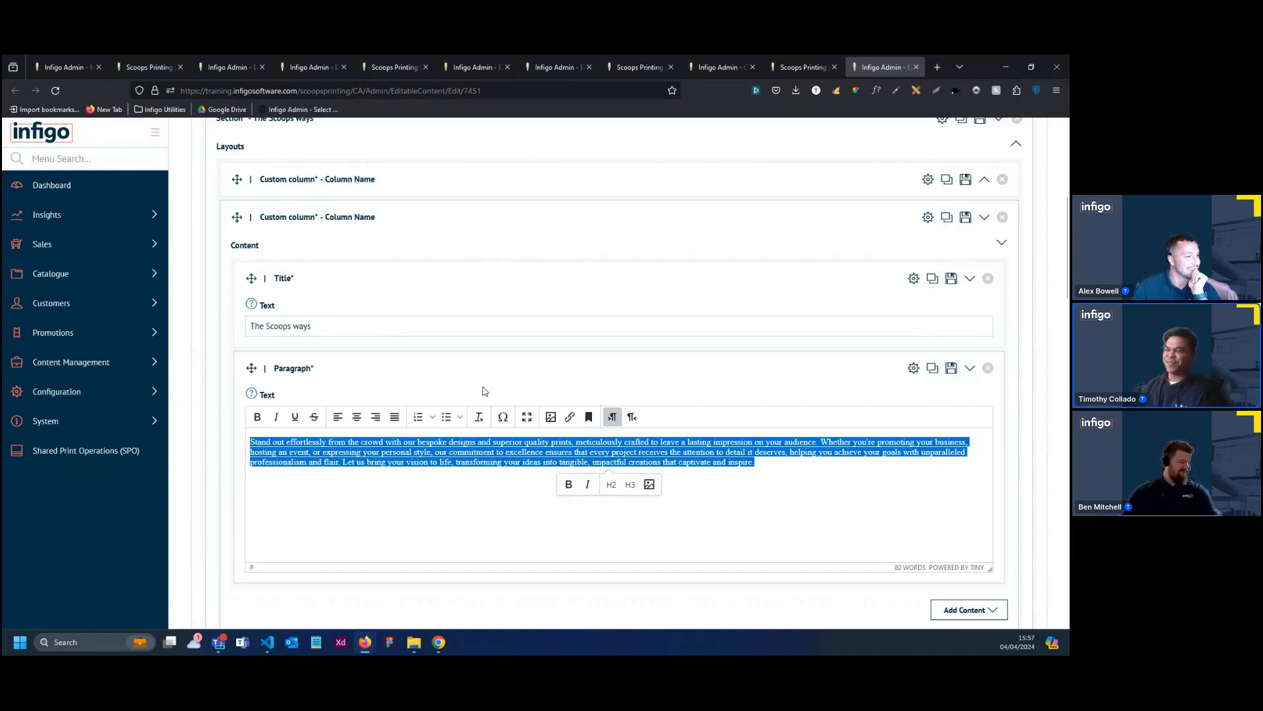
Collapse the second column's elements, the column and The Scoops ways section, and duplicate the section
left_click(458, 384)
left_click(457, 384)
left_click(393, 288)
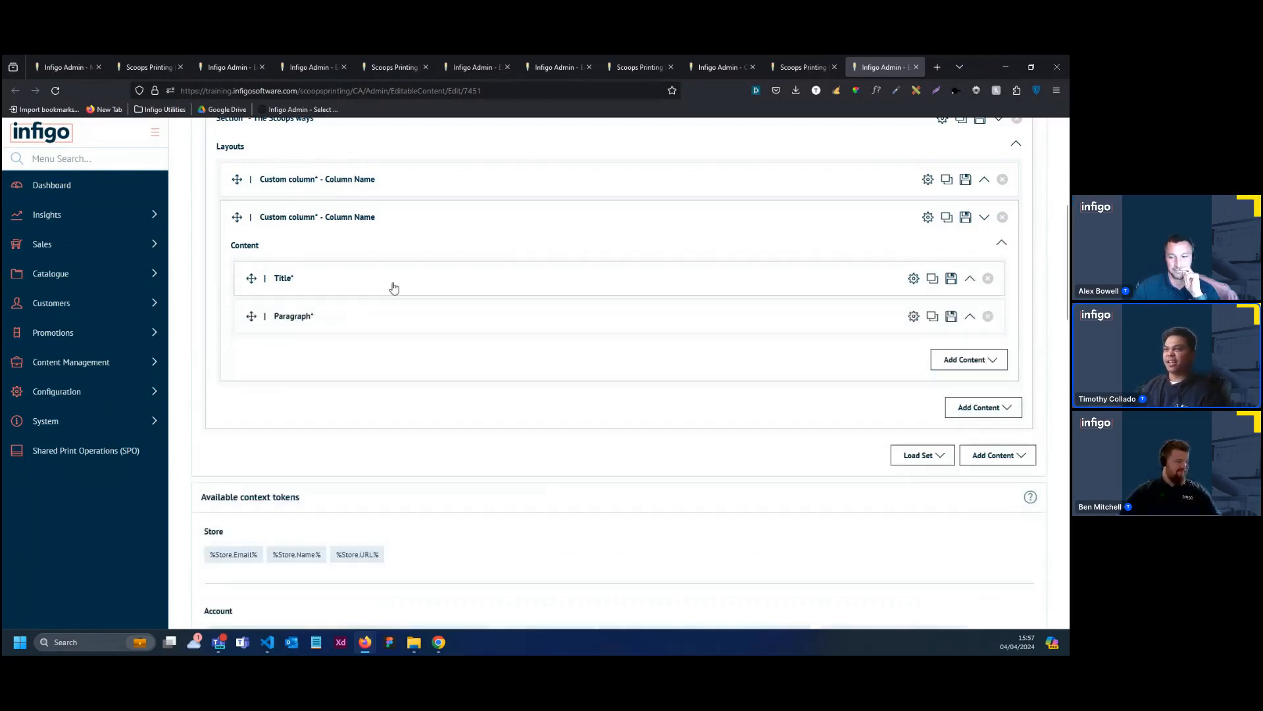
scroll(414, 279, "up", 1)
left_click(432, 274)
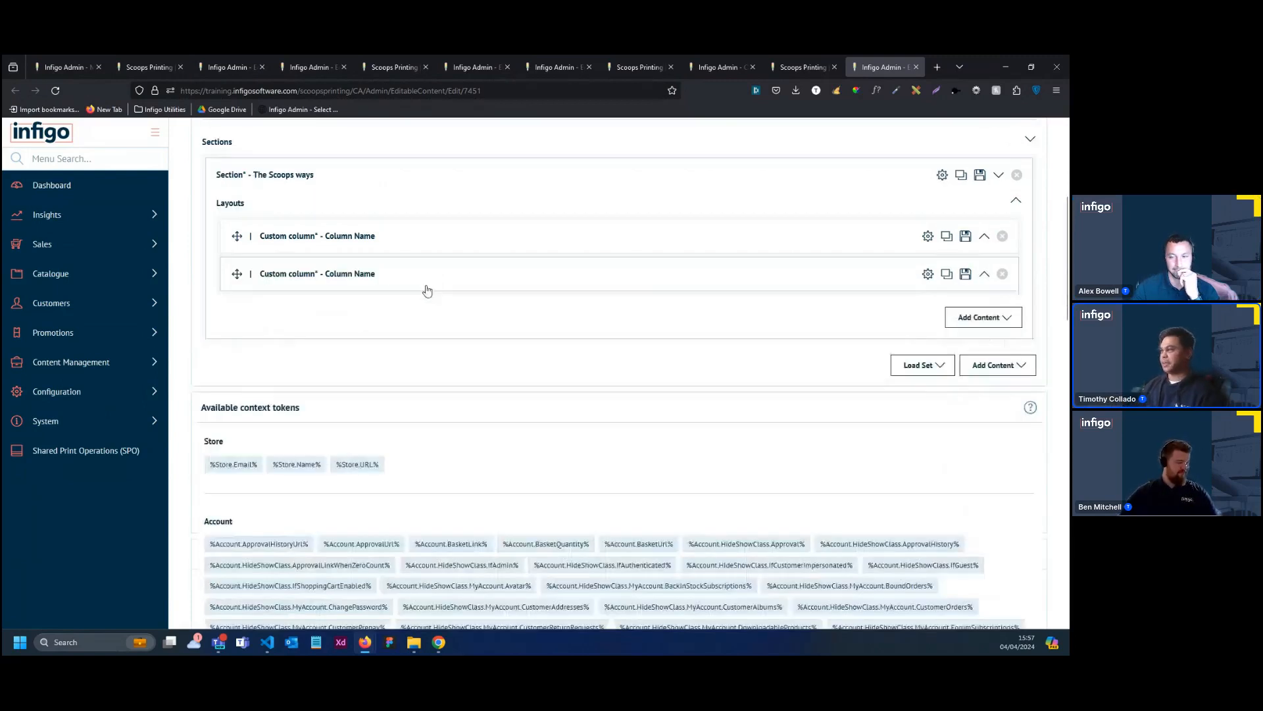
scroll(770, 317, "up", 2)
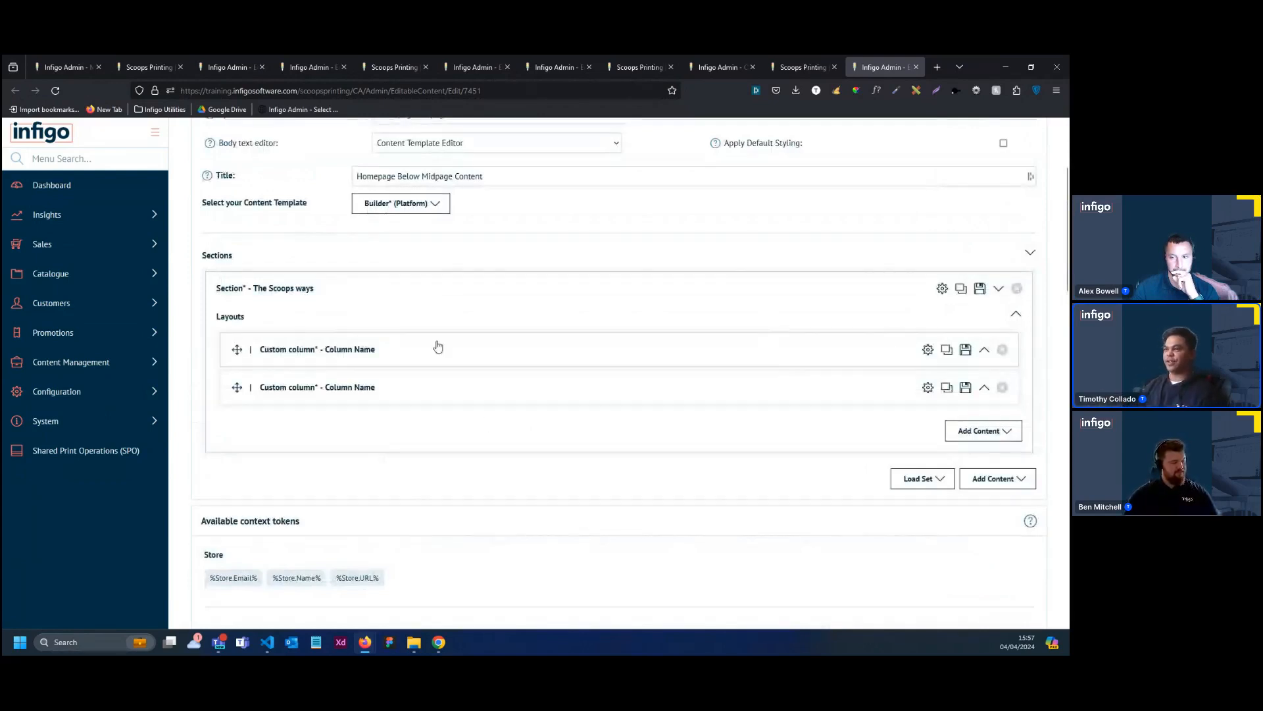
left_click(784, 295)
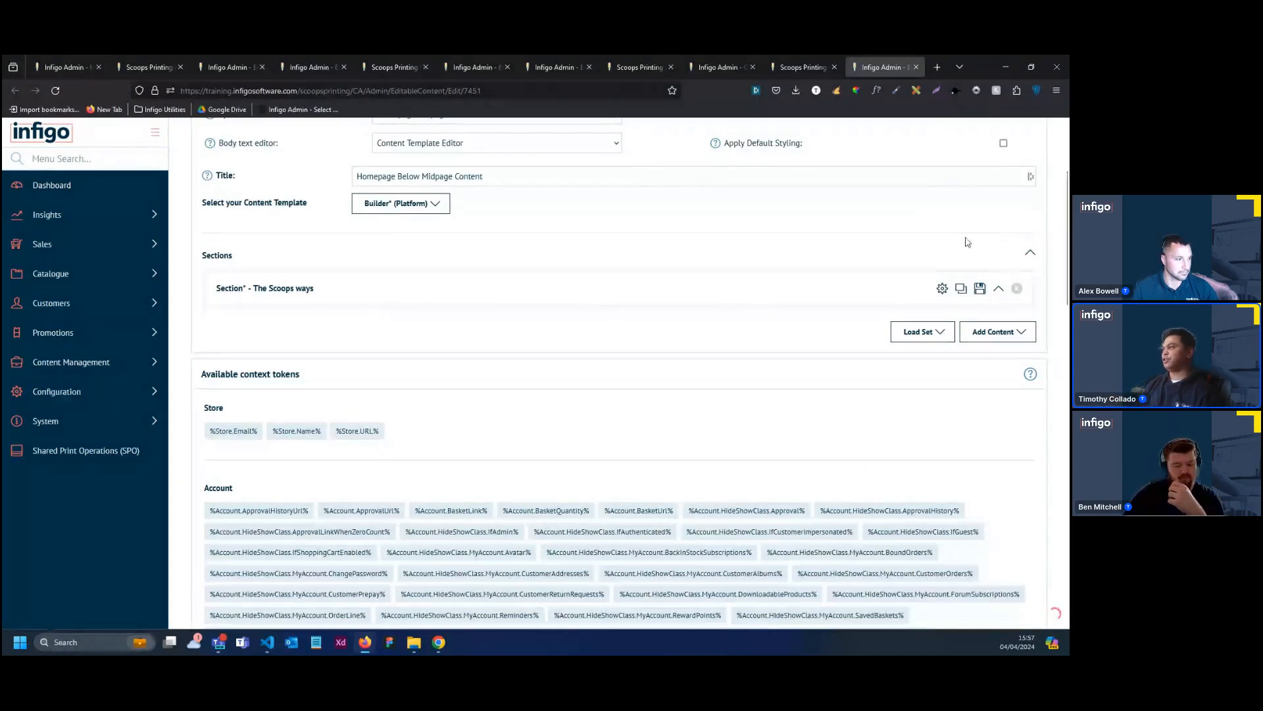
left_click(961, 289)
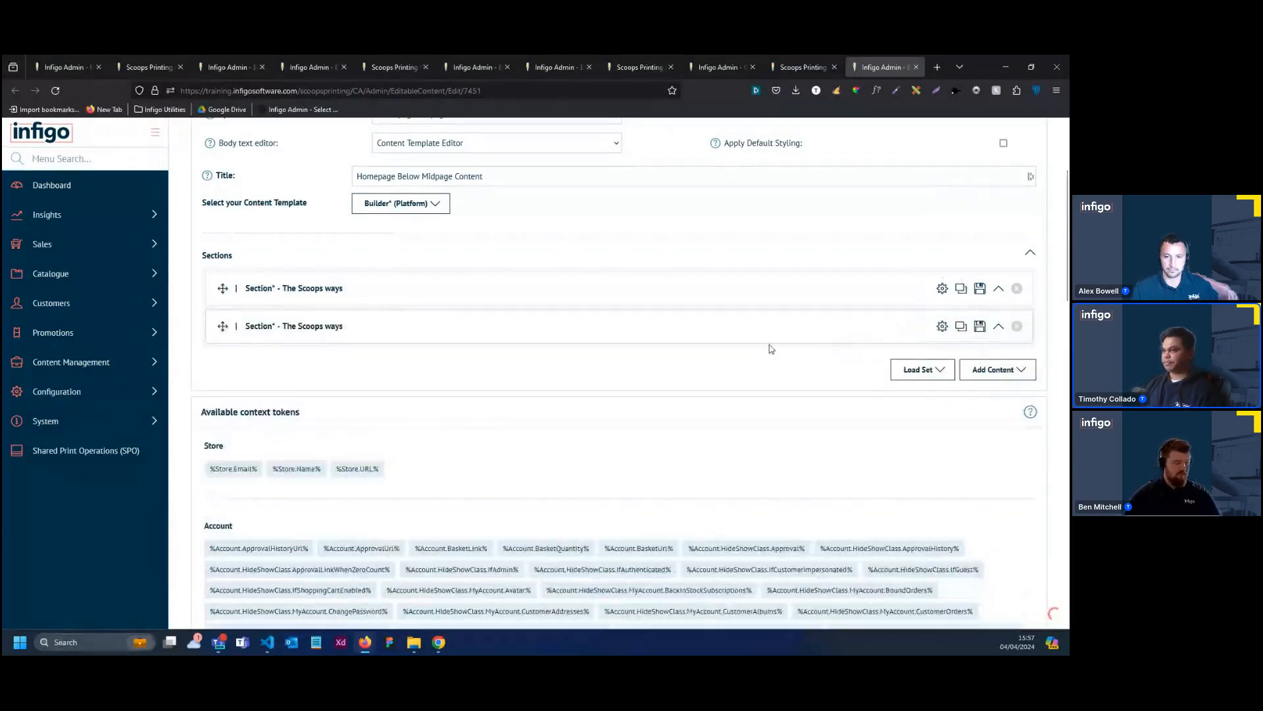
Open the duplicated section's configuration and change its title to "Inspire Me"
left_click(942, 326)
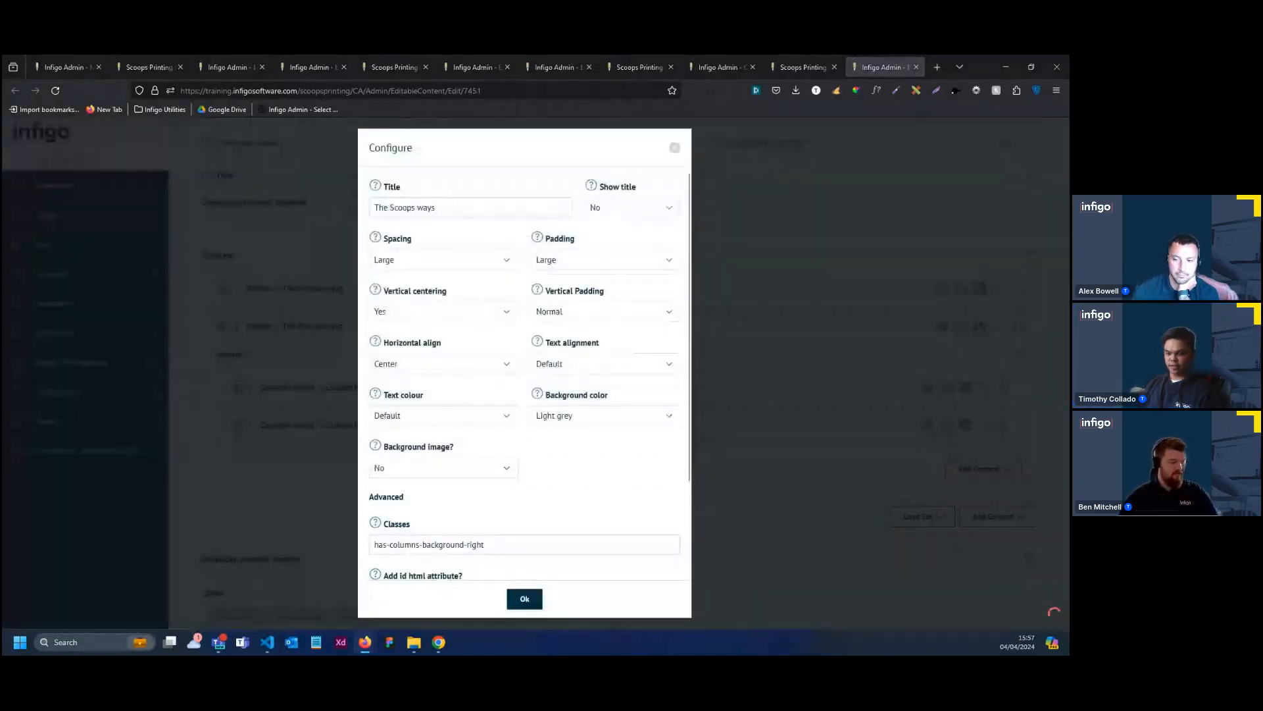
left_click(438, 208)
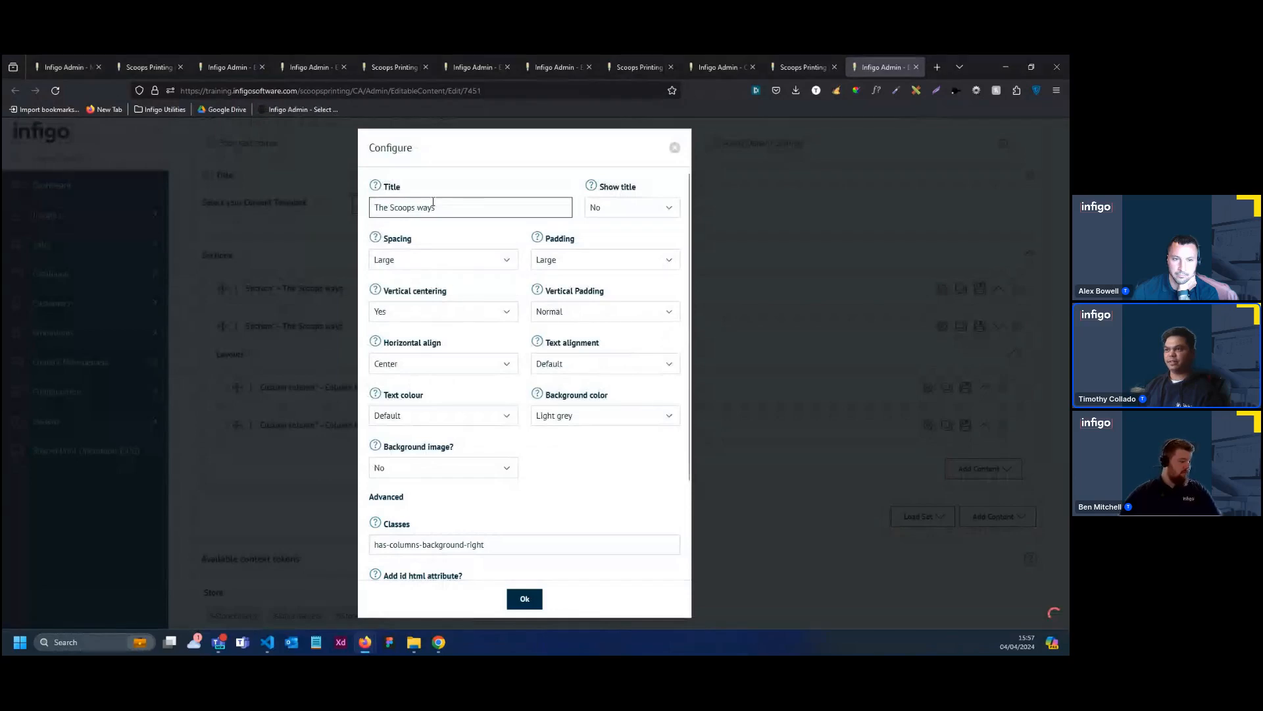
key("ctrl+a")
type("Inspire Me")
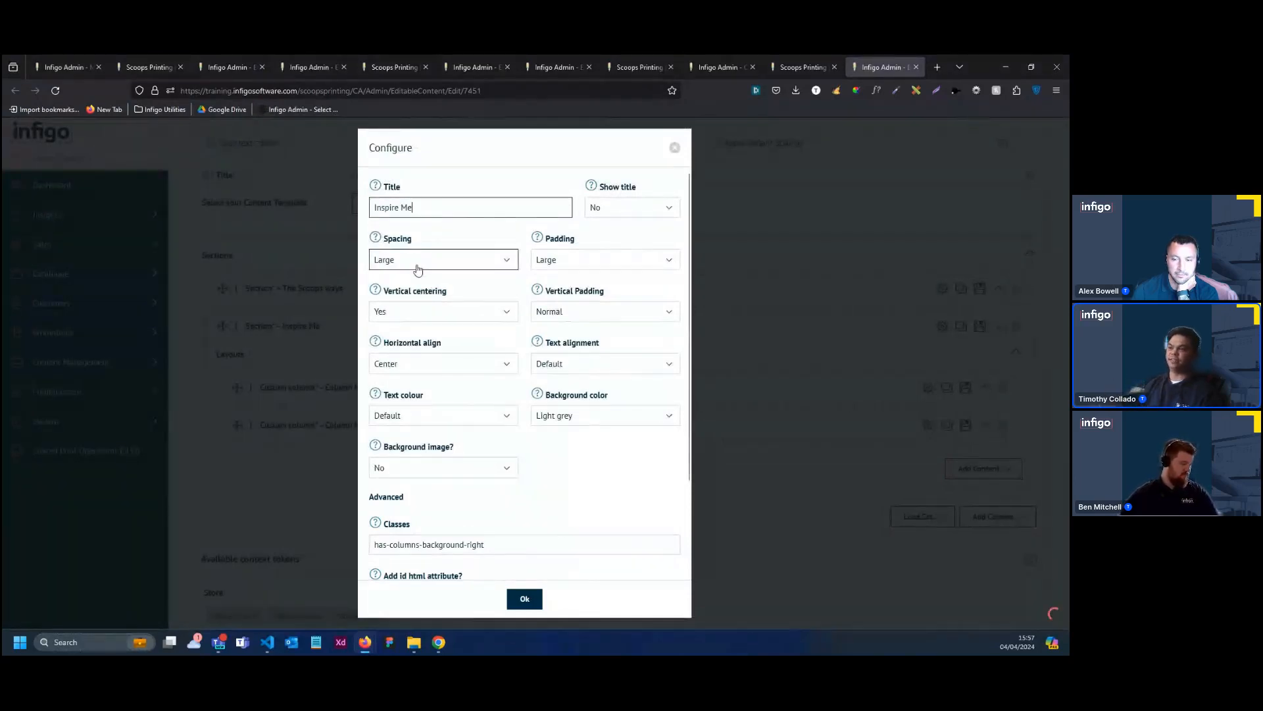
Change the Inspire Me section's class to has-columns-background-left and apply the configuration
left_click(547, 542)
key("BackSpace")
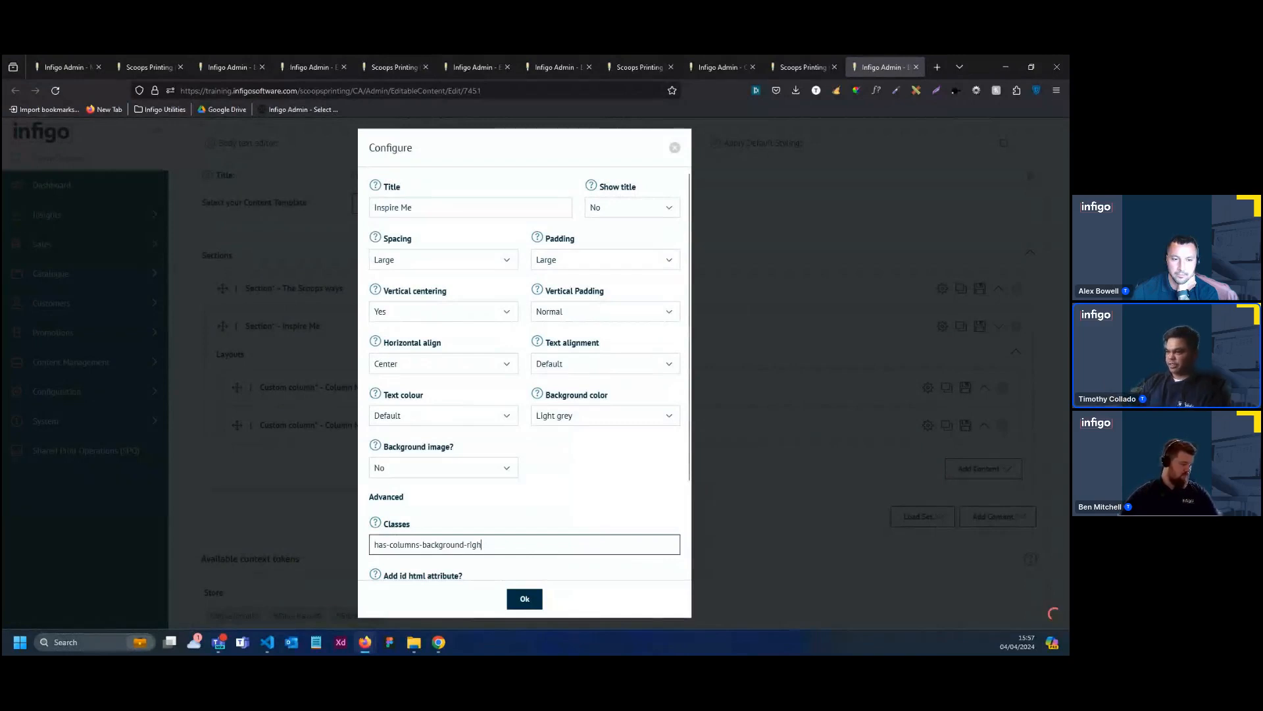
key("BackSpace")
key("BackSpace")
key("BackSpace")
key("BackSpace")
type("lef")
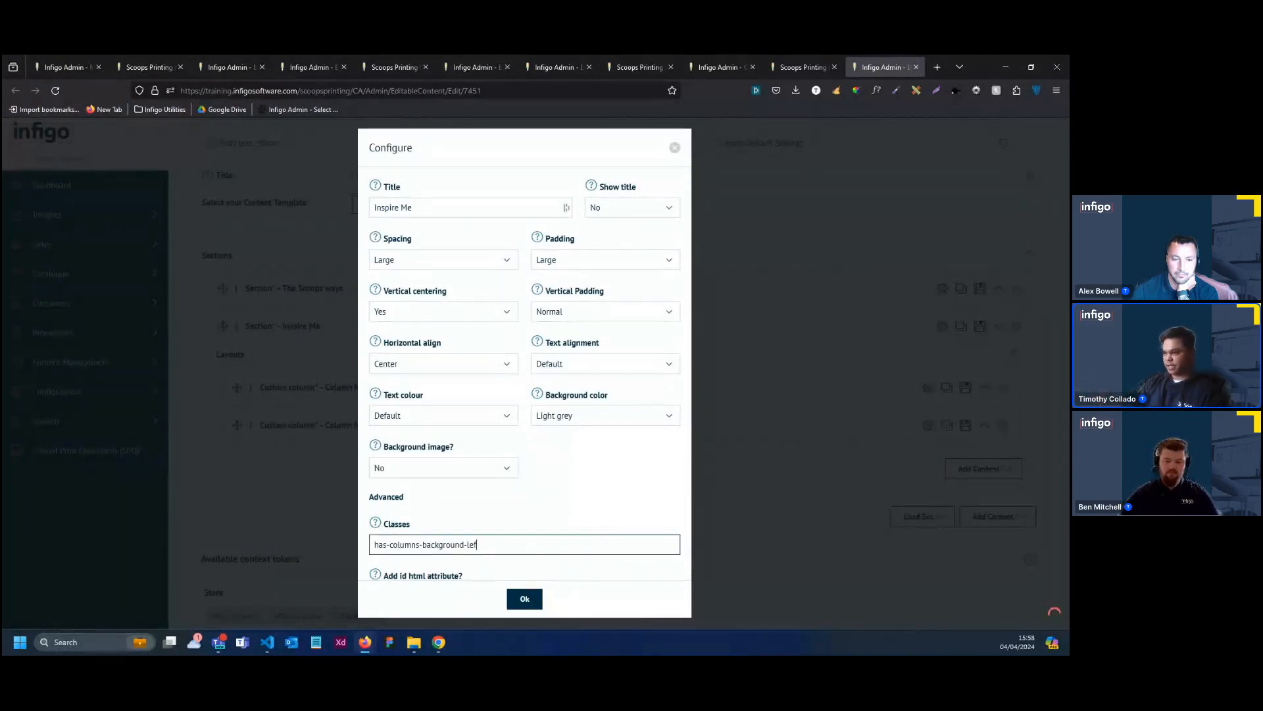
type("t")
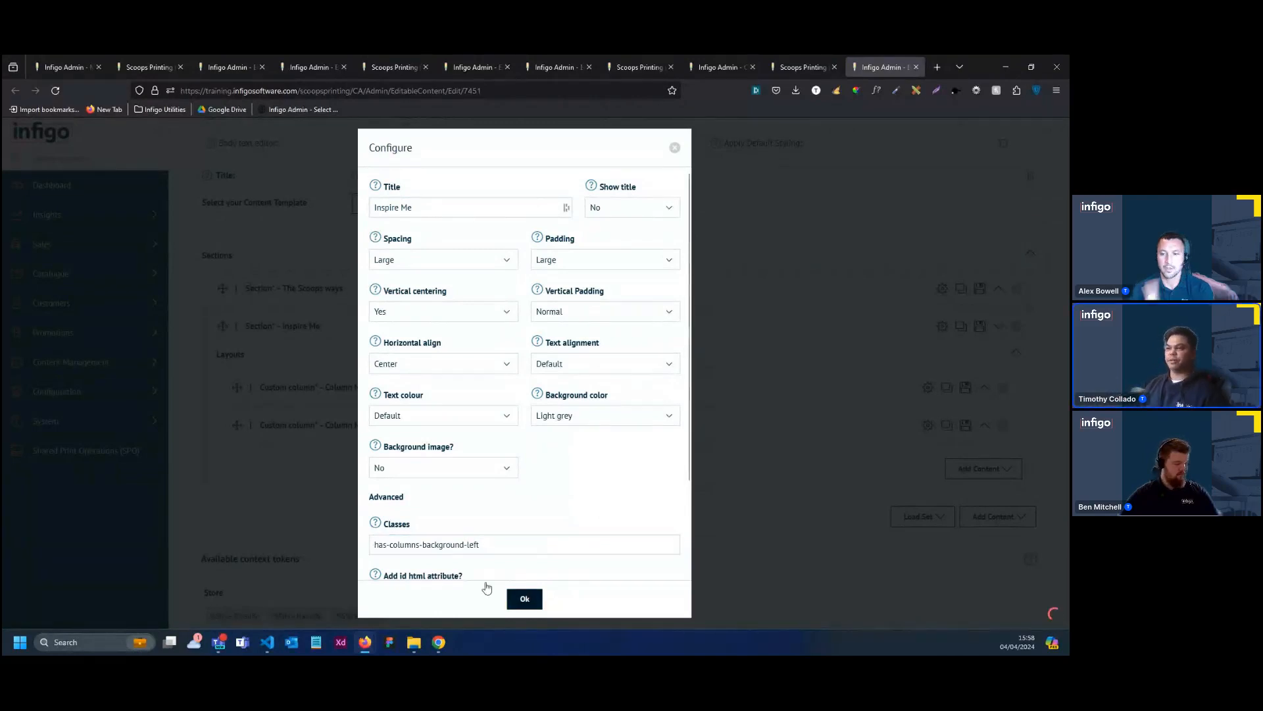
left_click(519, 596)
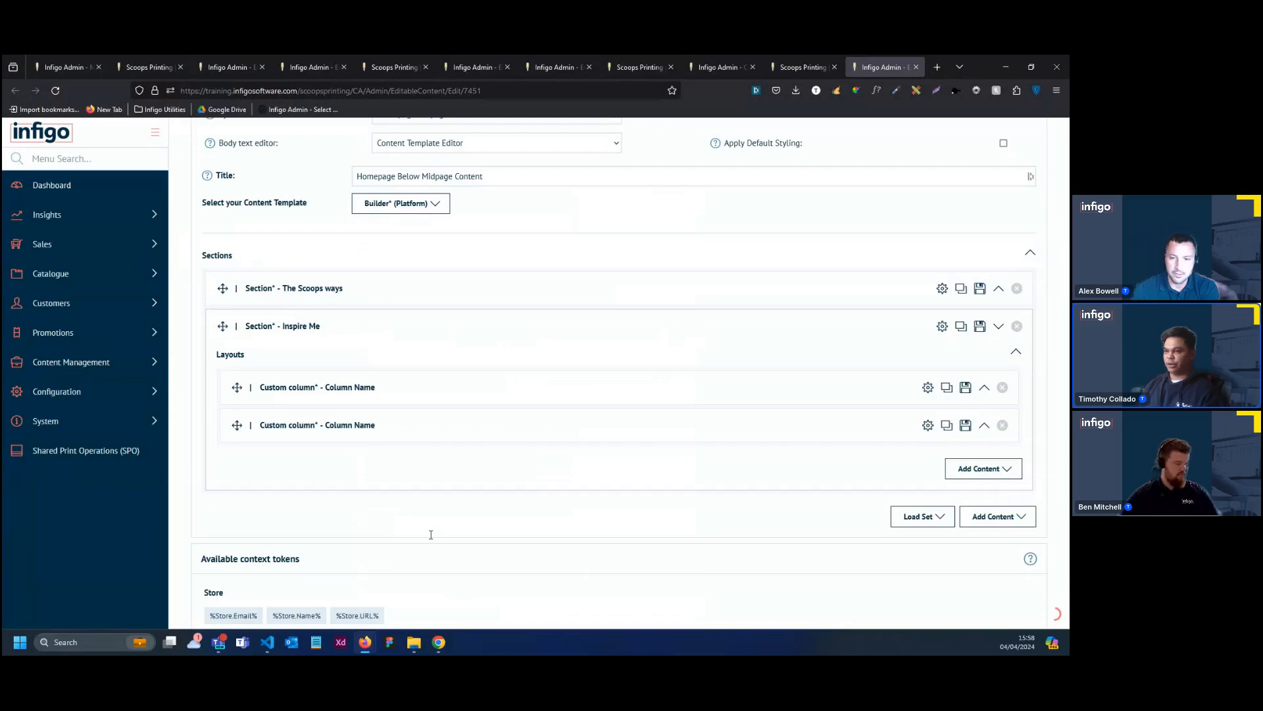
Reorder the two custom columns in the Inspire Me section, moving the first one below the second
left_click_drag(237, 424, 242, 387)
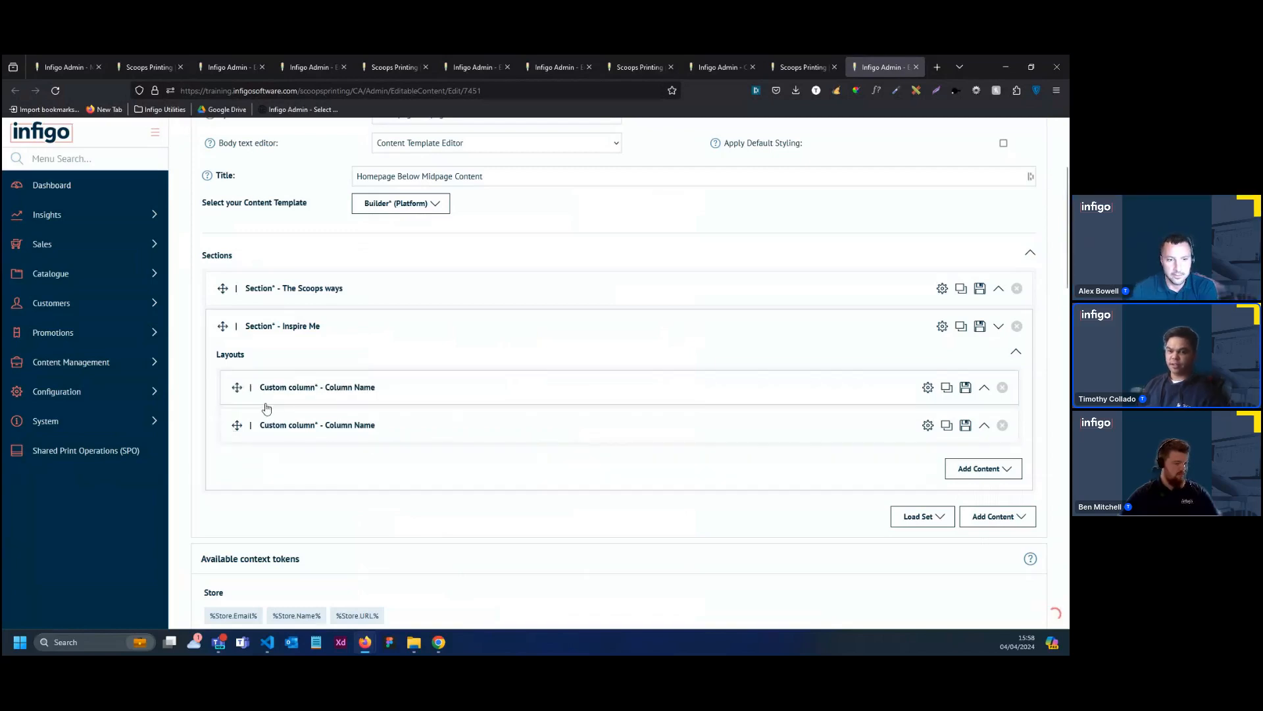
left_click(319, 389)
left_click(318, 389)
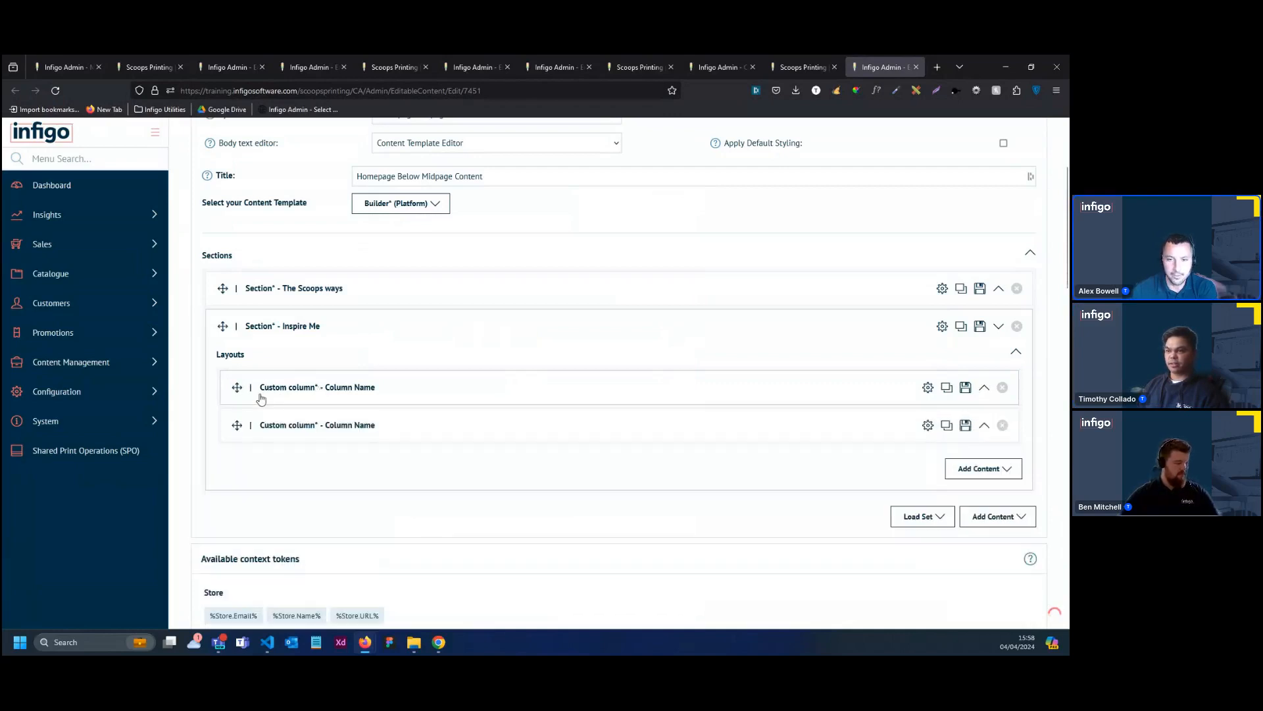
left_click_drag(239, 392, 259, 454)
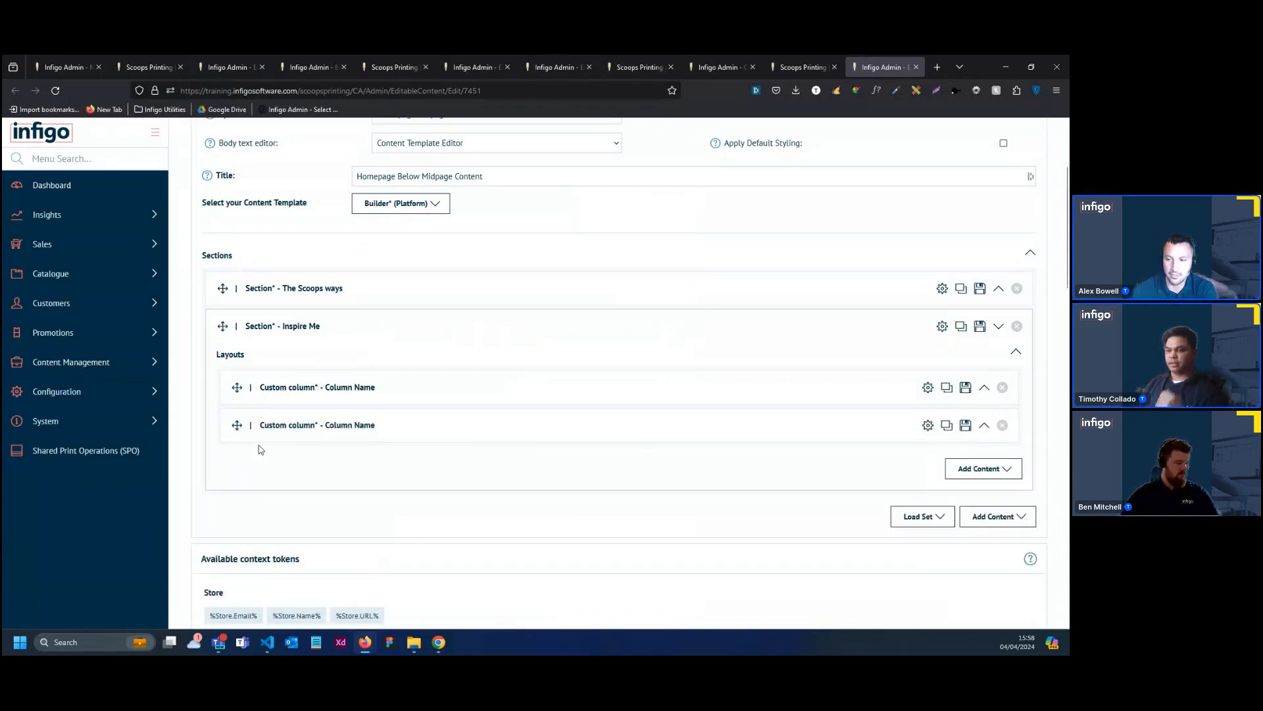
Check the order of the Inspire Me section's two custom columns and place the image column second
left_click(286, 441)
left_click(286, 435)
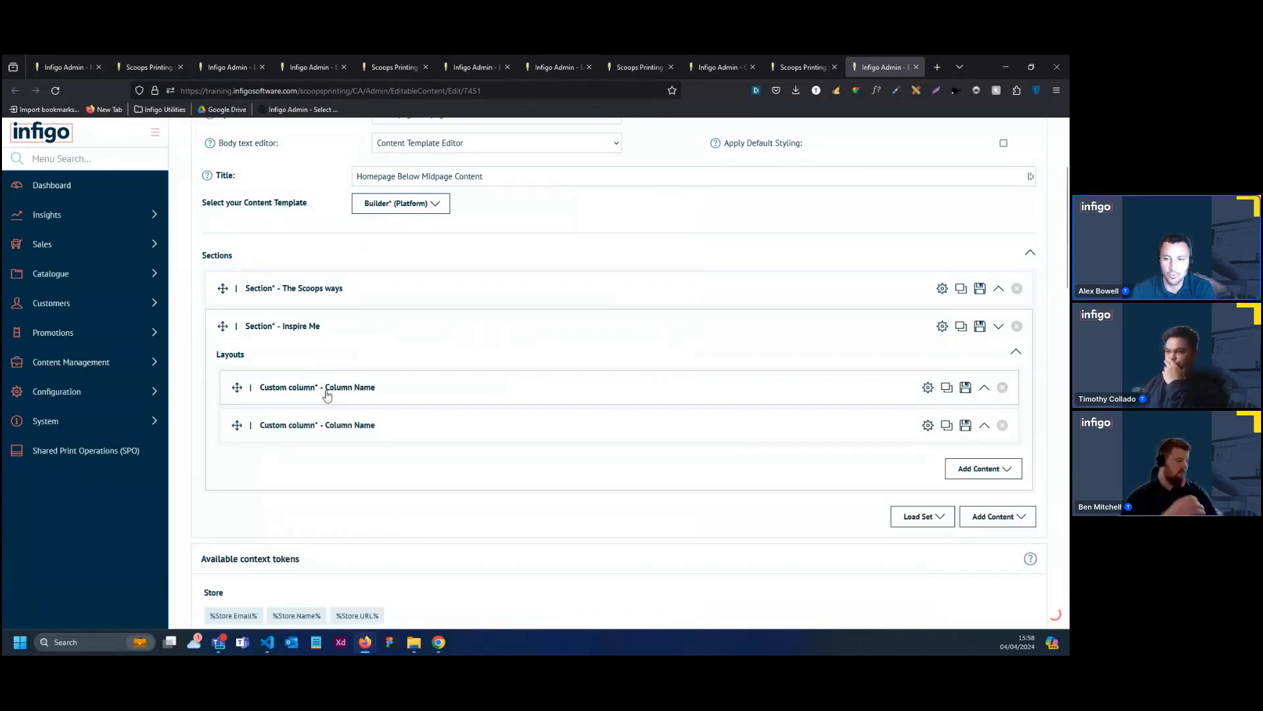
left_click(325, 390)
left_click(325, 392)
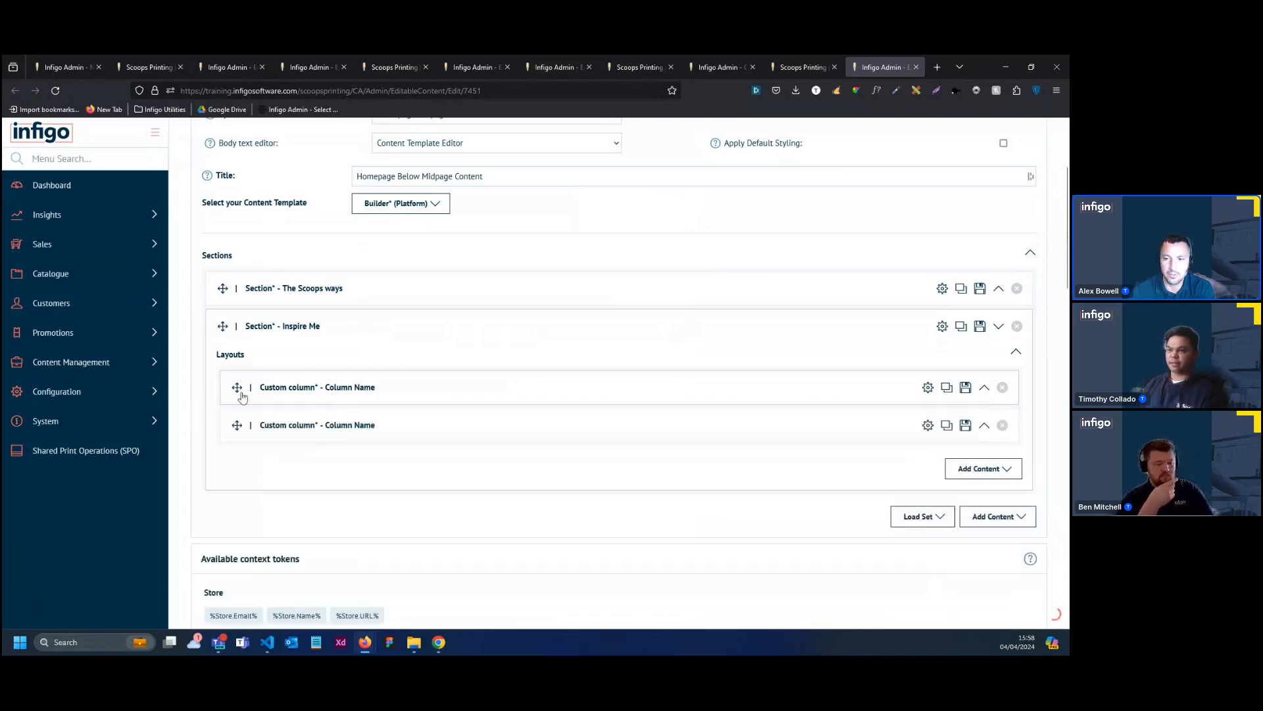
left_click_drag(240, 392, 241, 444)
Replace the image in the Inspire Me section's second column with Midpage-Featured image-Three and save the content while continuing to edit
left_click(317, 437)
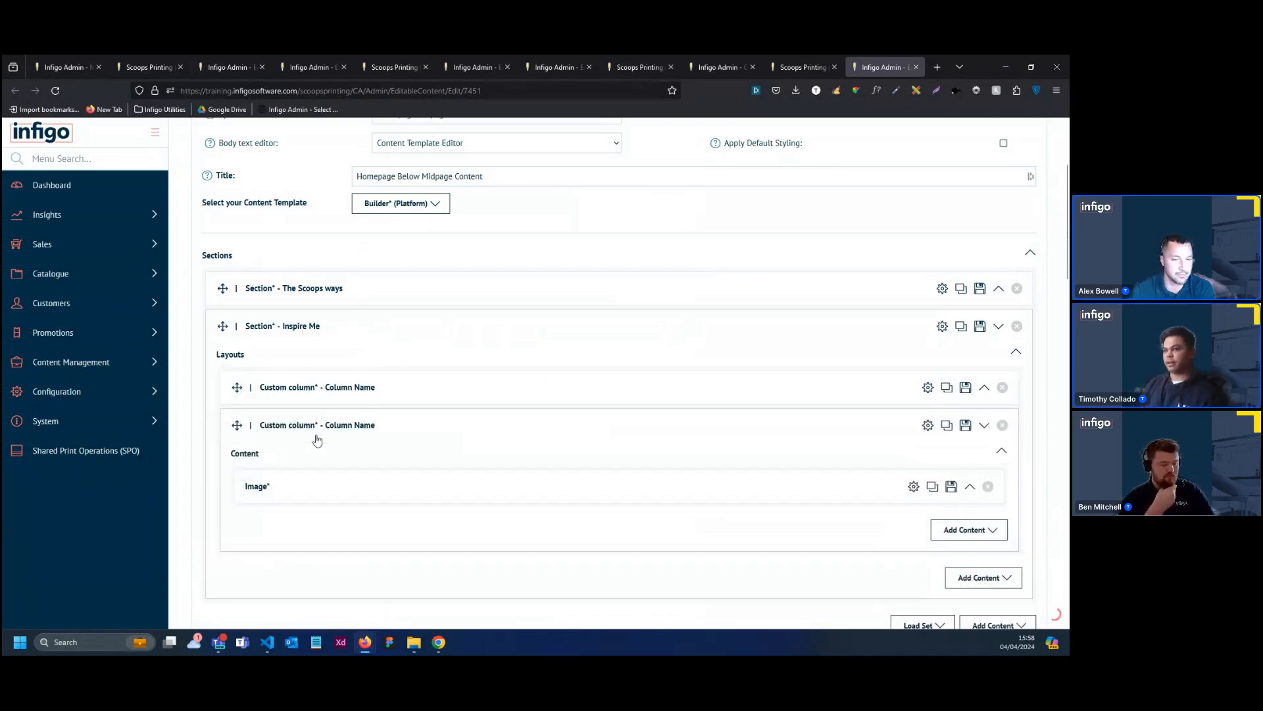
scroll(452, 505, "down", 3)
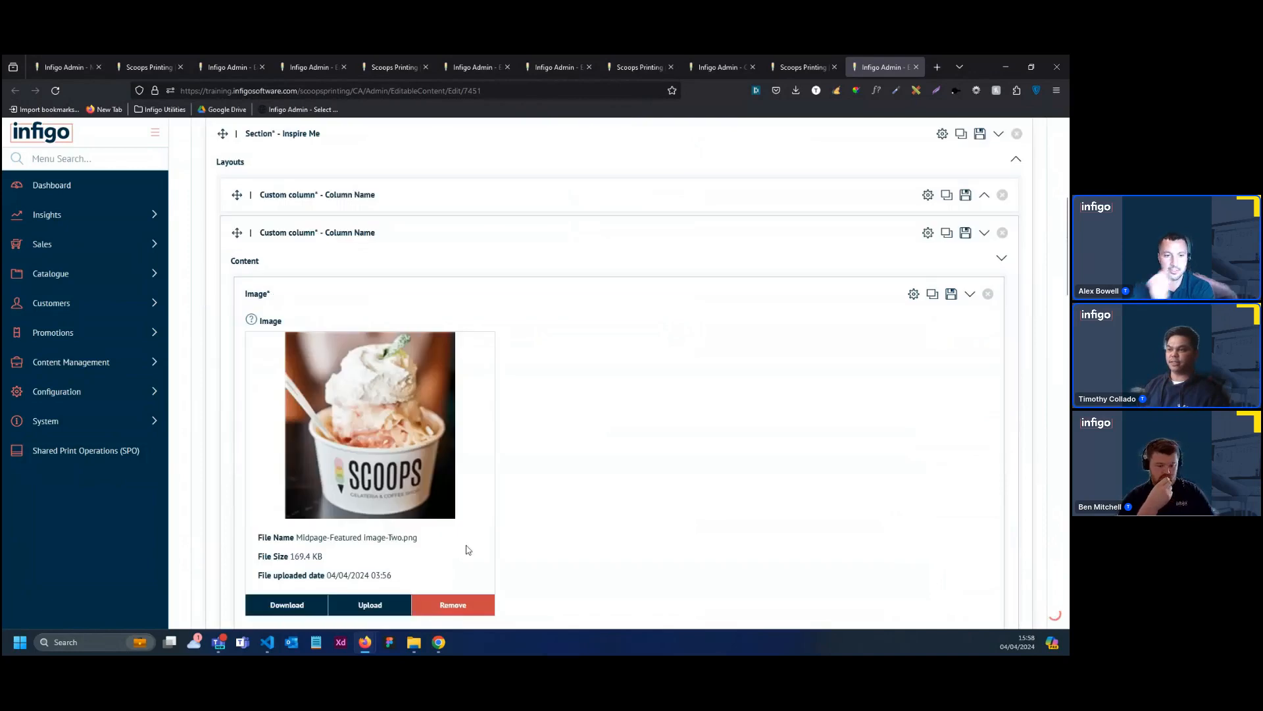
scroll(468, 550, "down", 2)
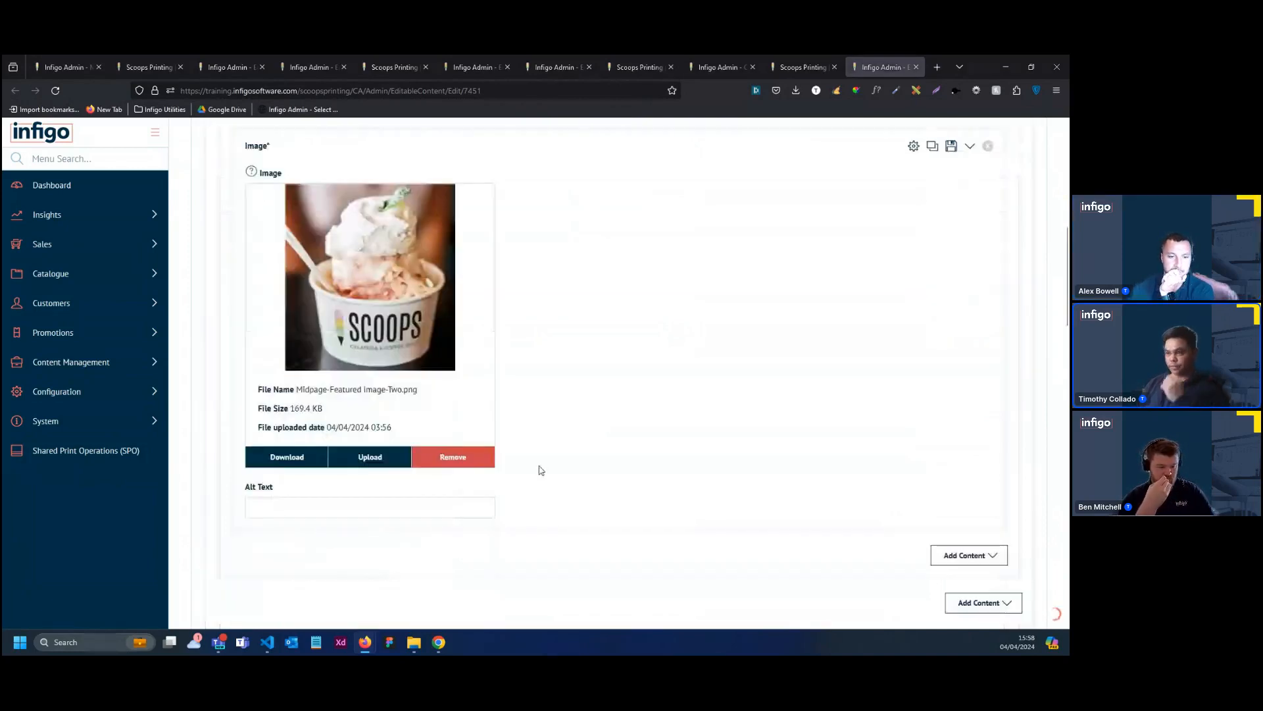
left_click(370, 457)
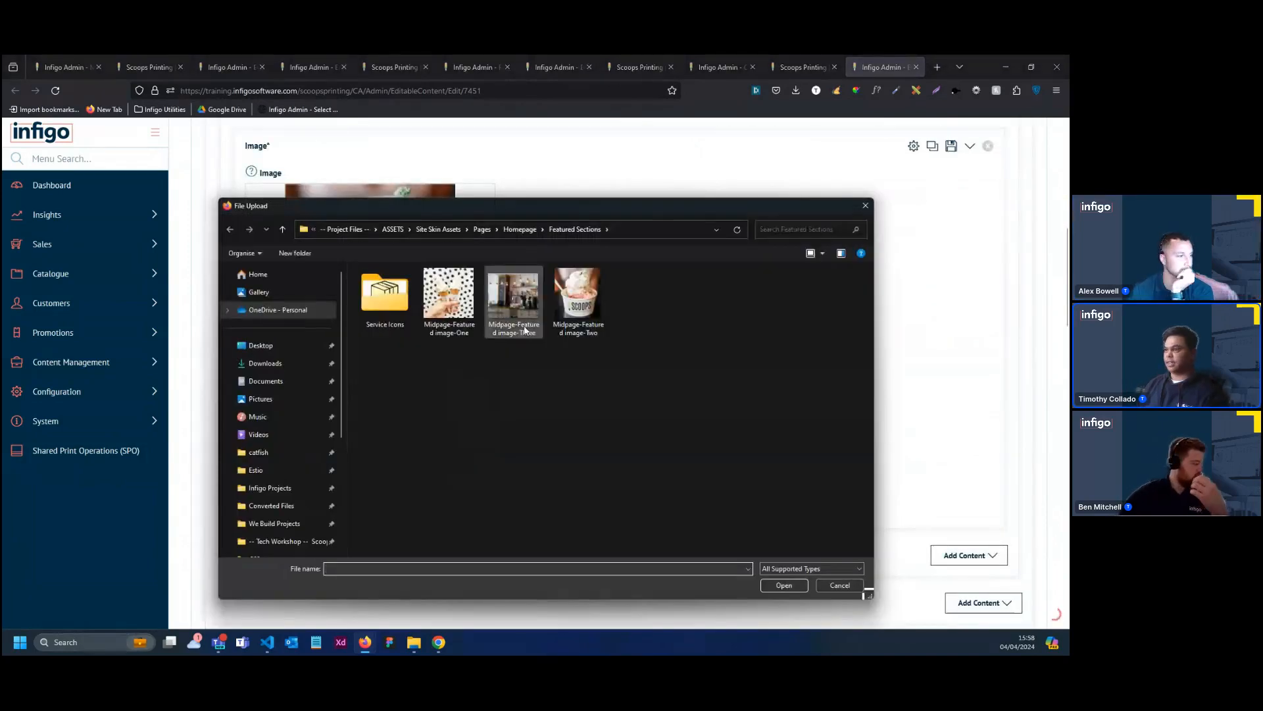
double_click(514, 302)
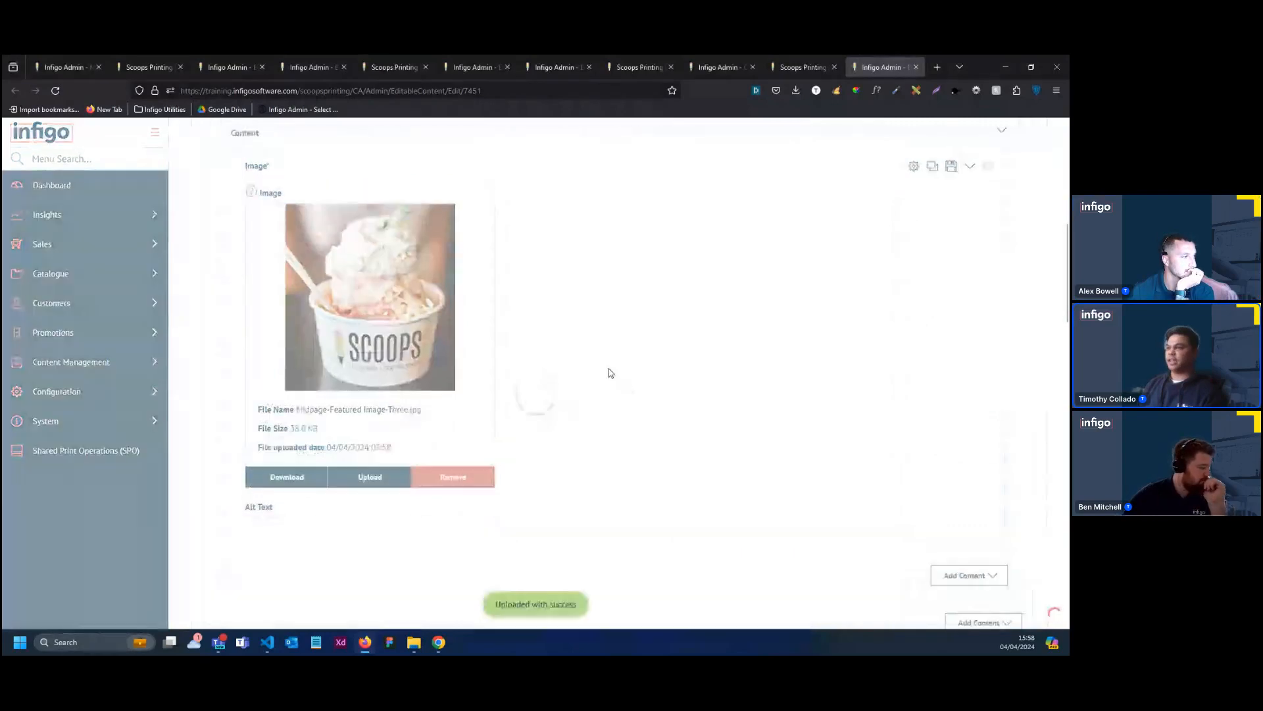
scroll(754, 368, "up", 3)
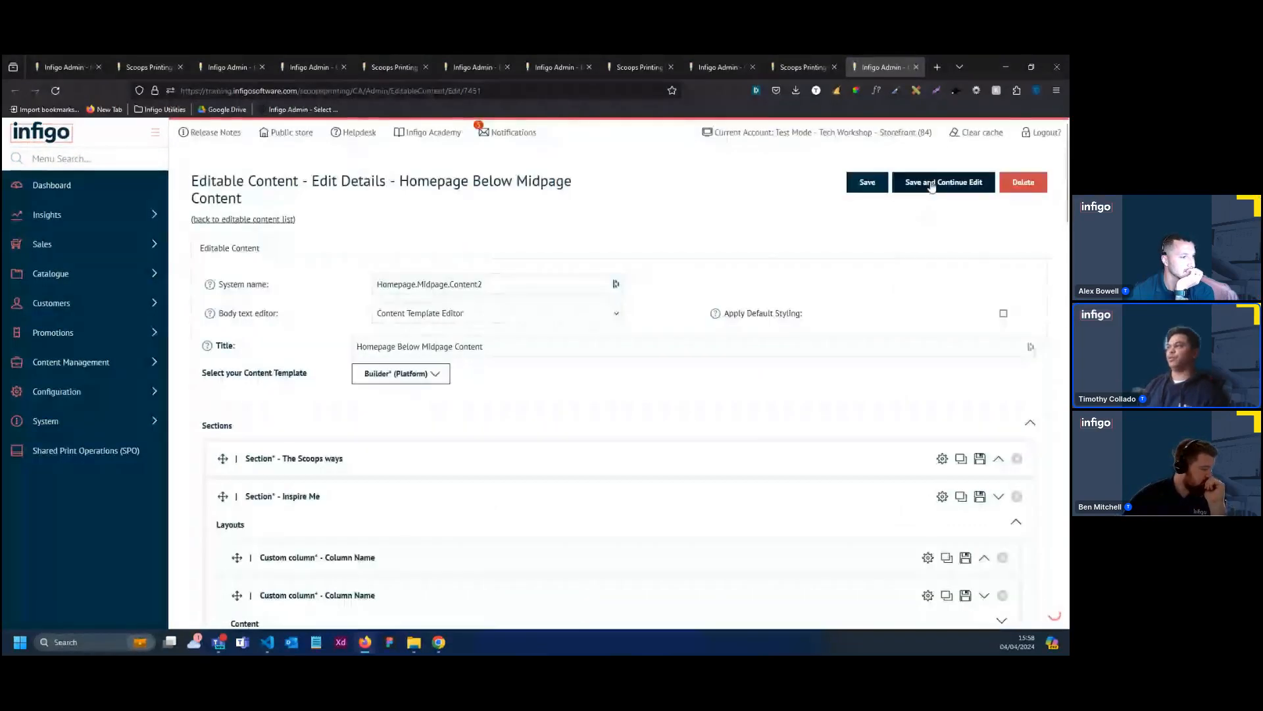
left_click(932, 183)
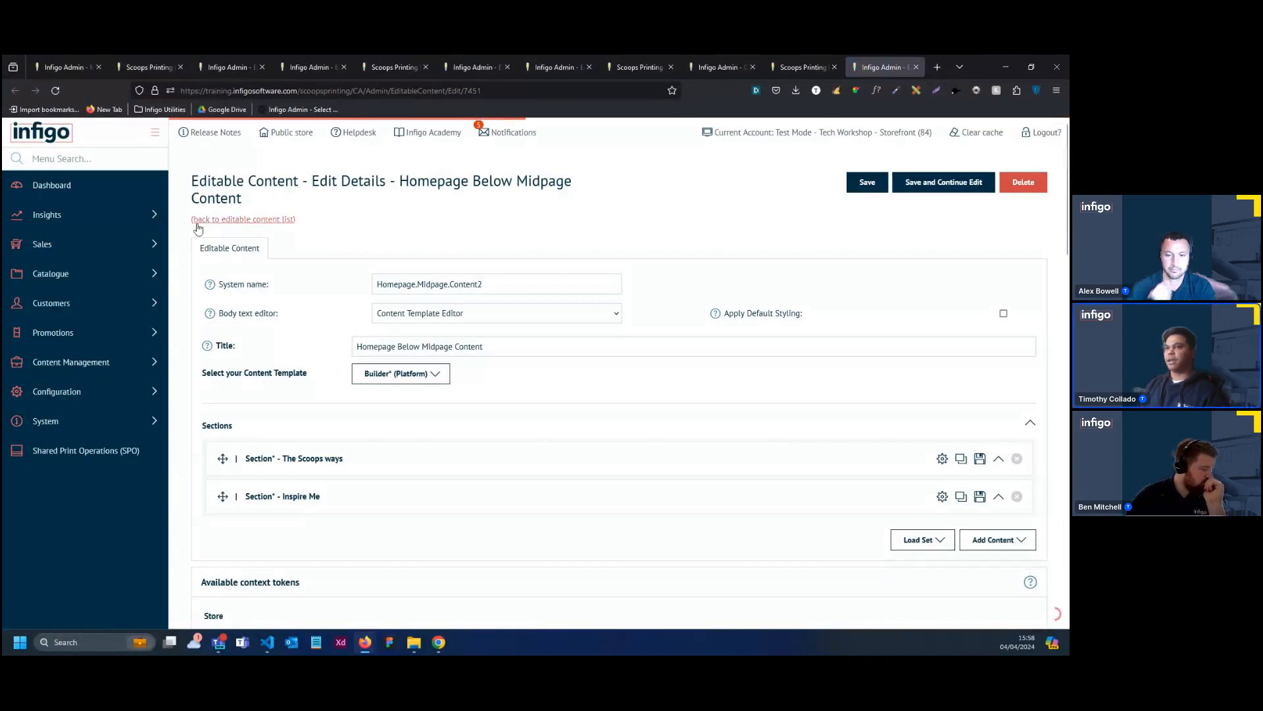
Open the public store and examine the homepage's content around the featured products
left_click(74, 159)
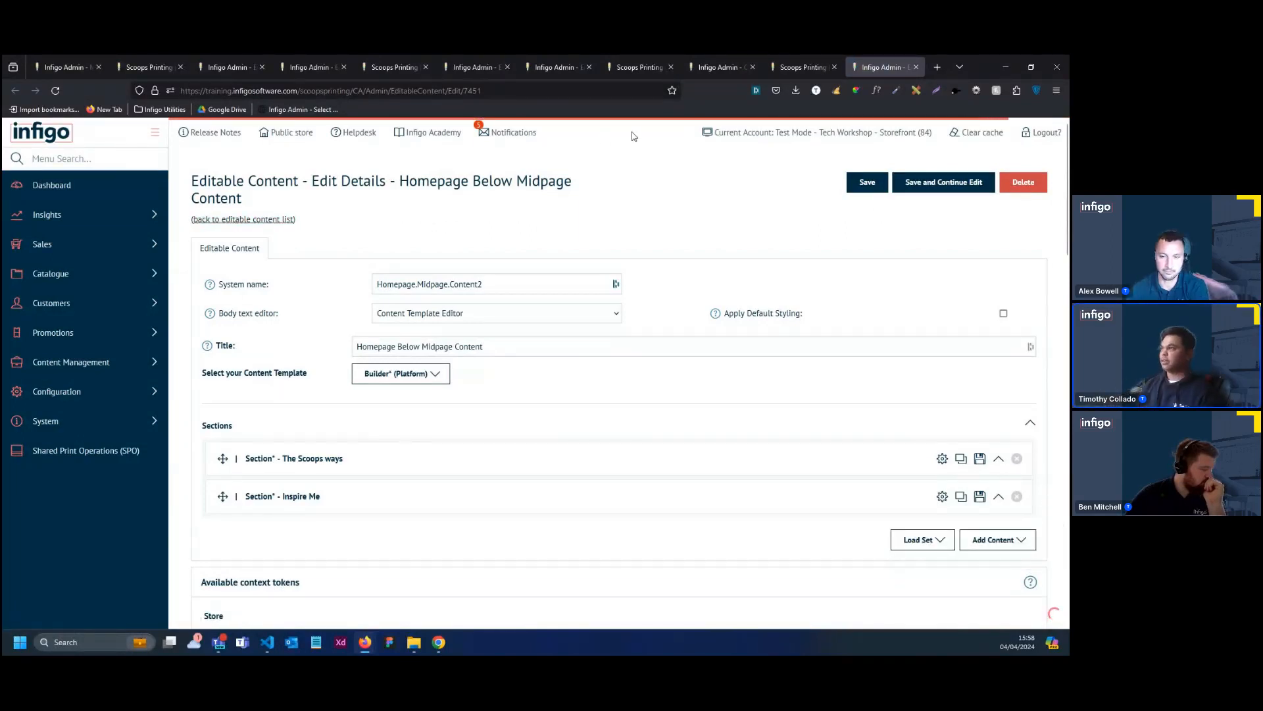
left_click(291, 133)
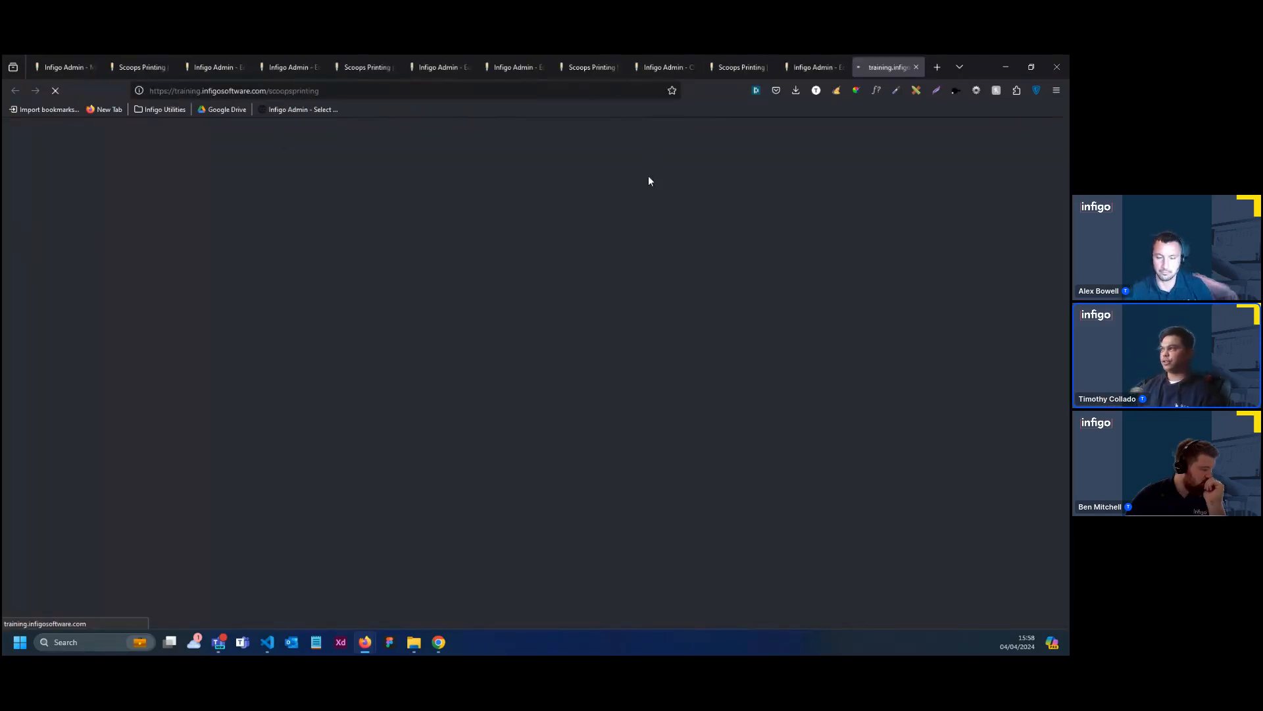
scroll(761, 234, "down", 5)
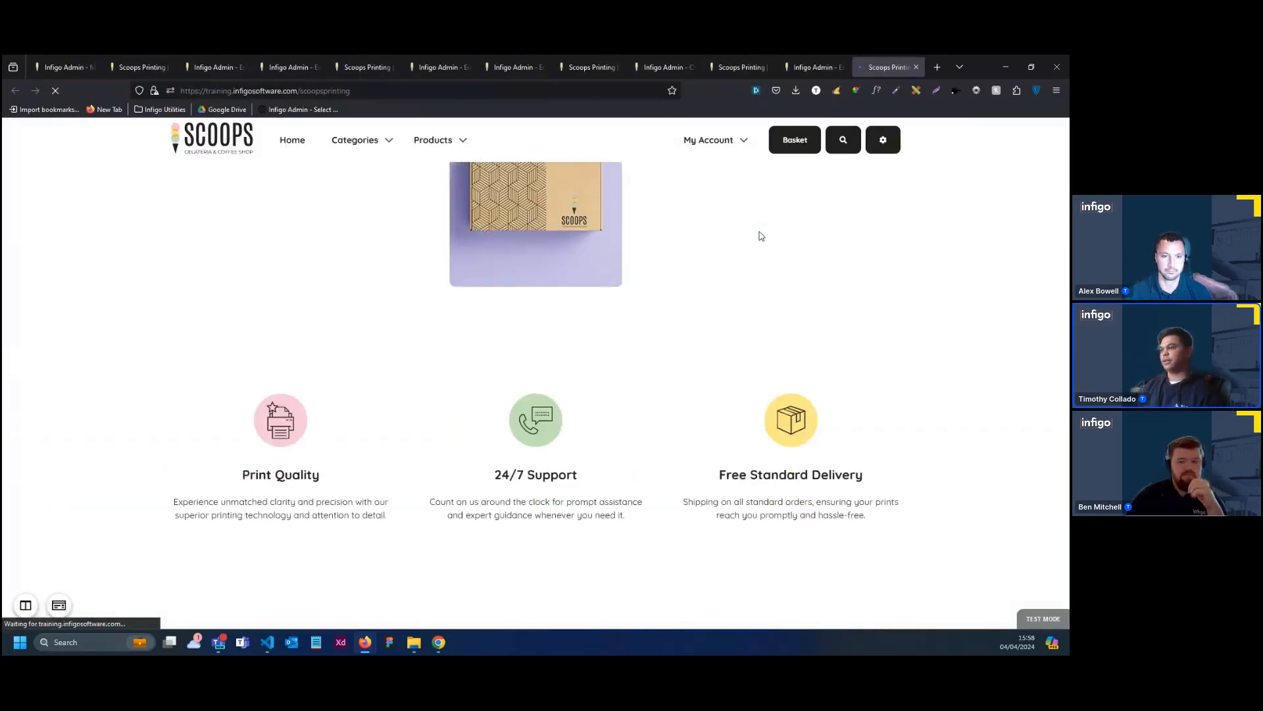
scroll(761, 235, "down", 9)
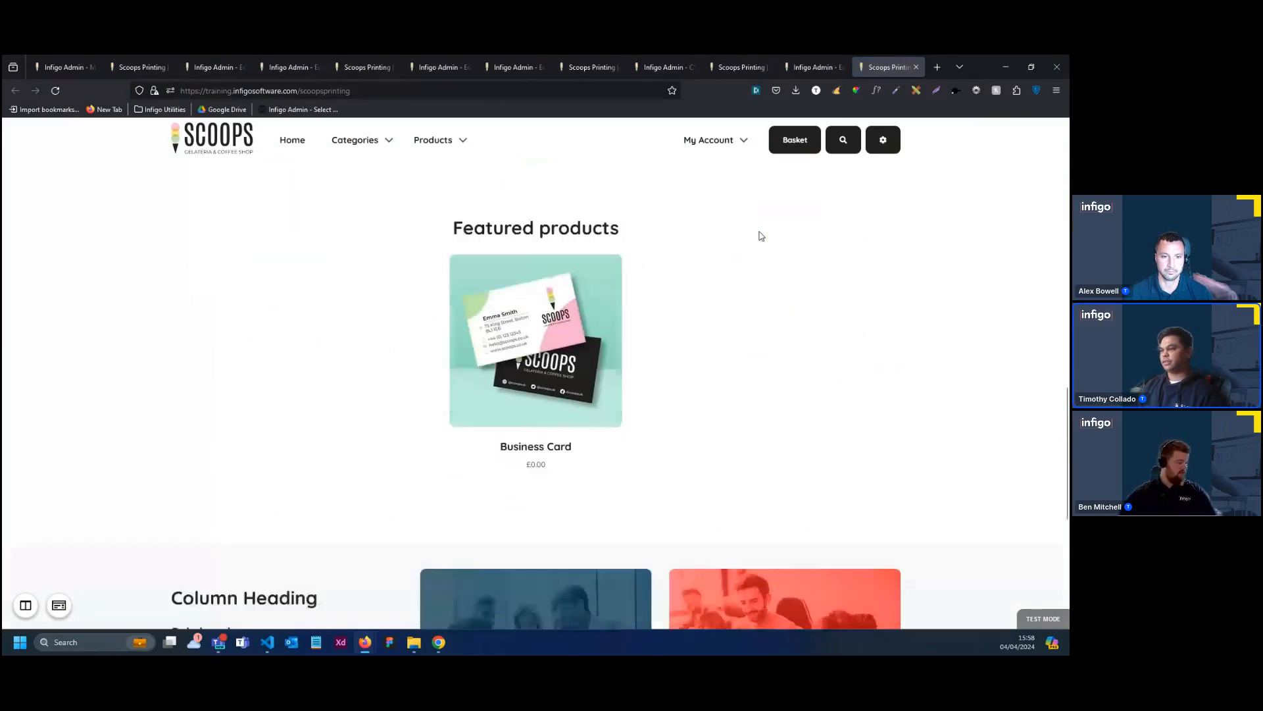
scroll(760, 231, "up", 4)
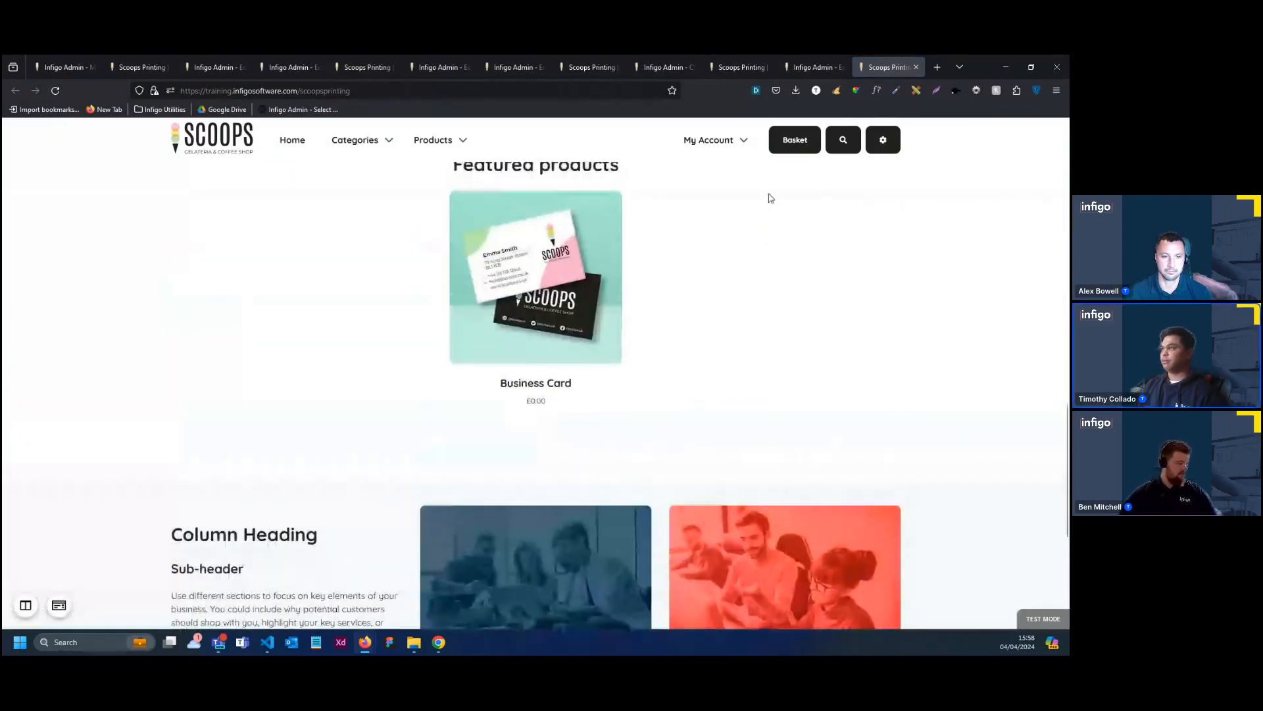
Clear the storefront's cache in the admin and reload the public homepage
left_click(804, 68)
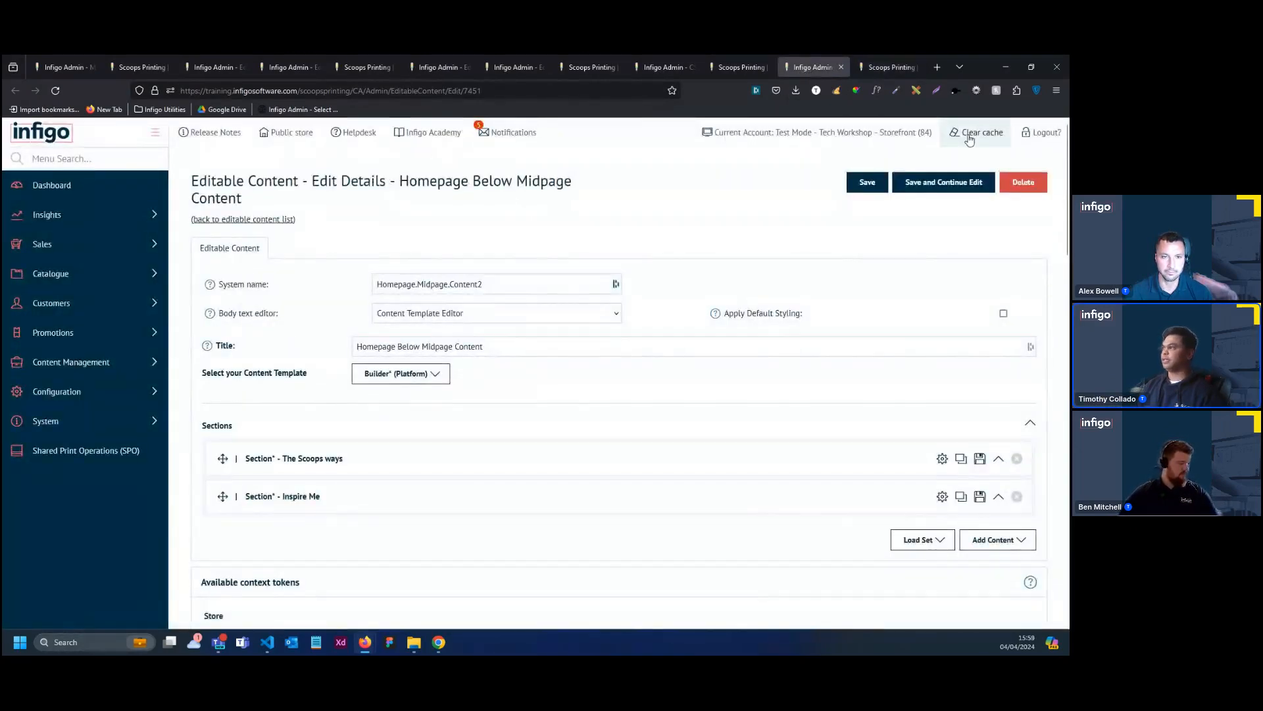
left_click(969, 136)
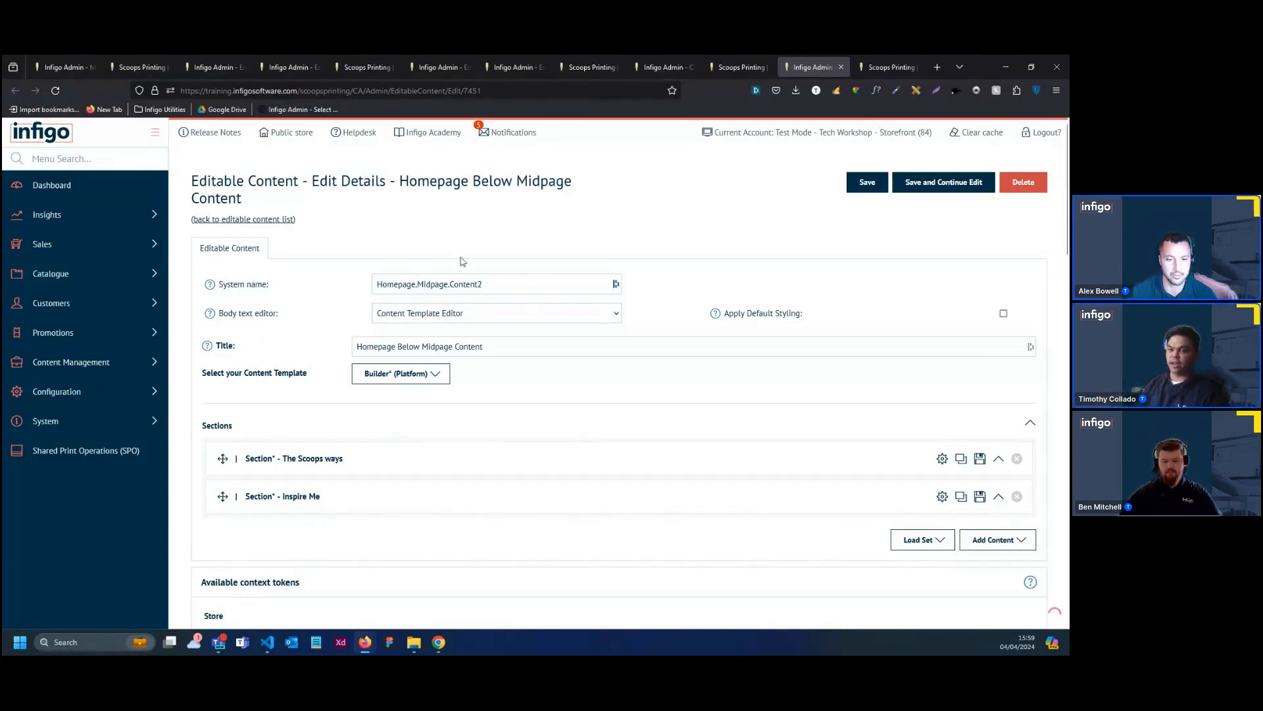
left_click(899, 61)
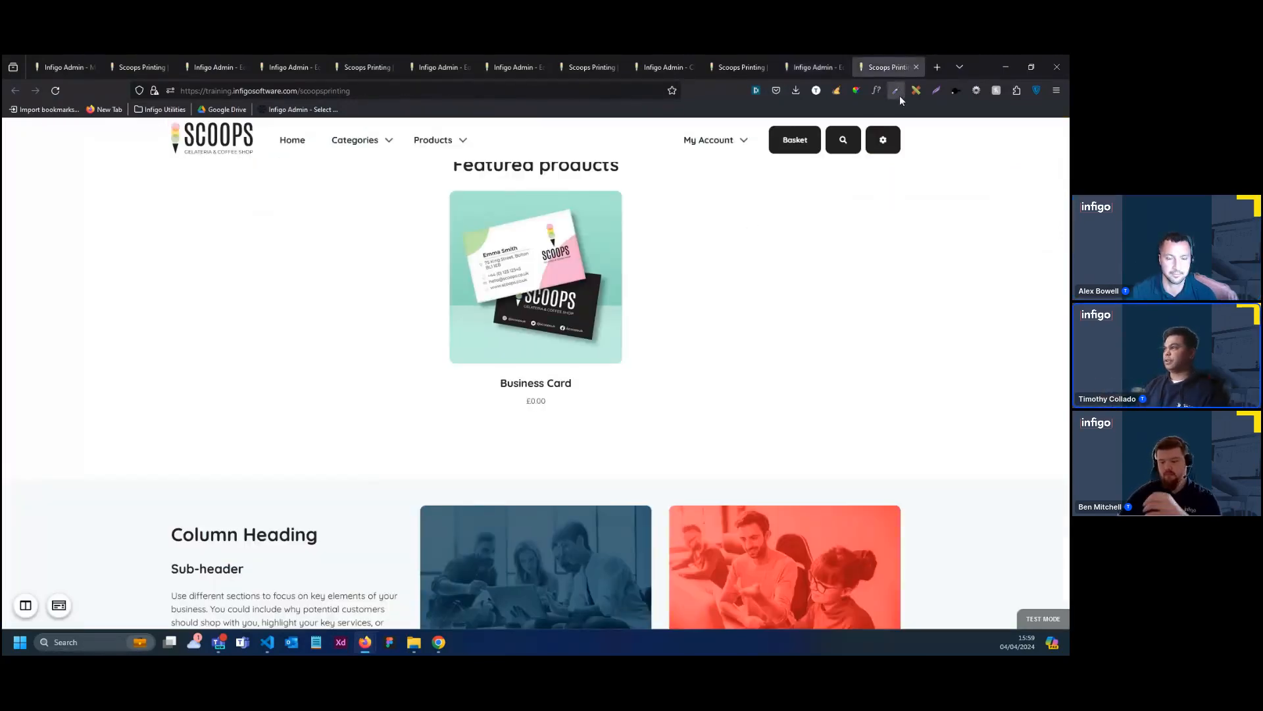
left_click(837, 92)
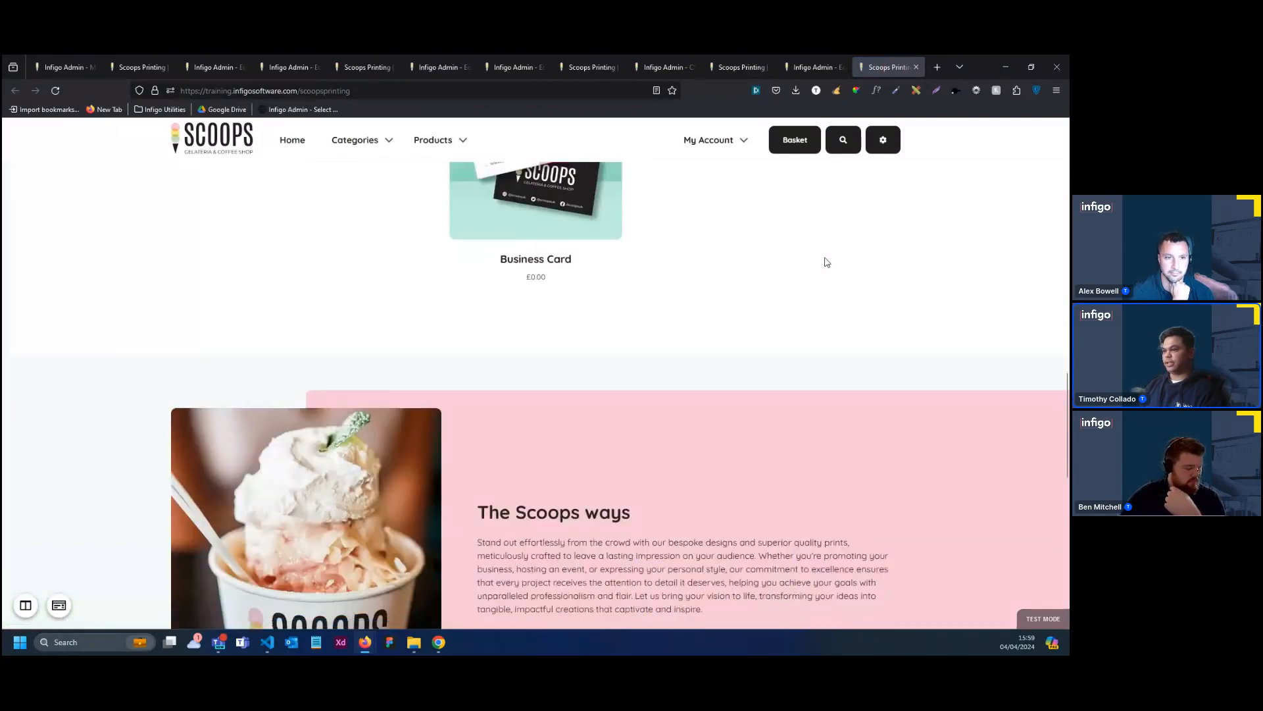
Review the storefront homepage from the welcome banner through the featured products to the pink and green midpage sections
scroll(827, 261, "down", 5)
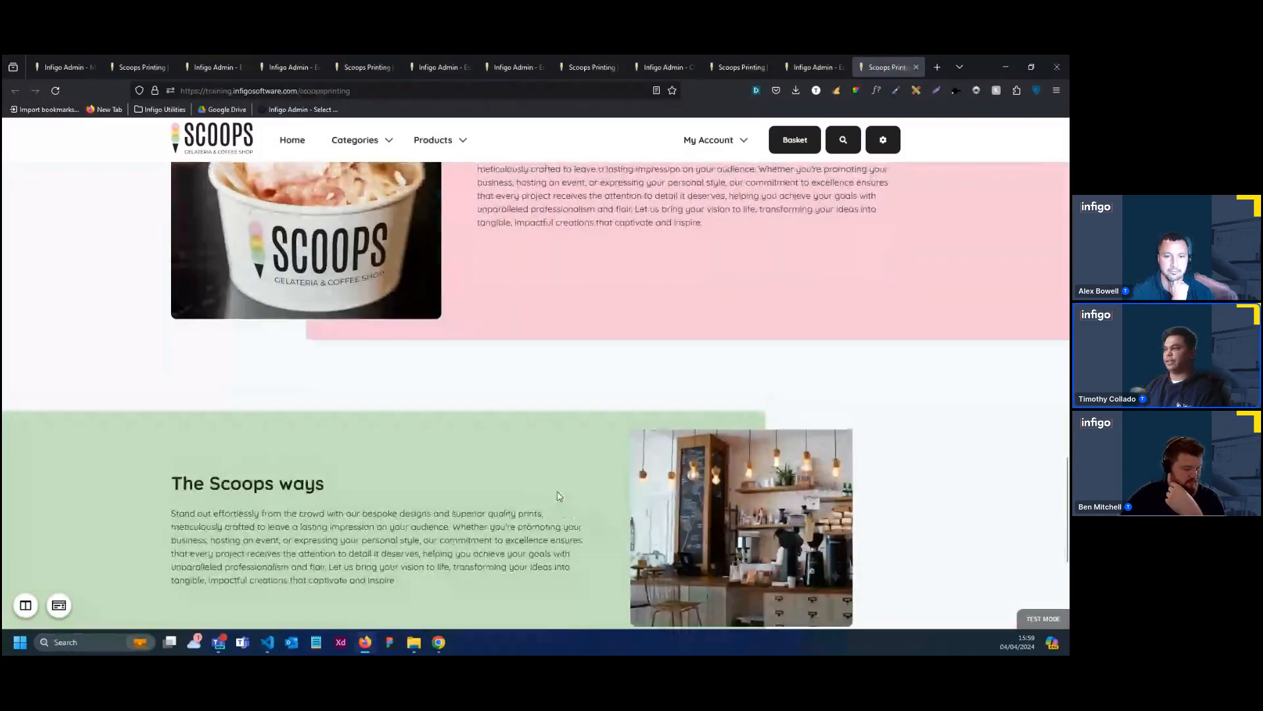
scroll(558, 496, "up", 8)
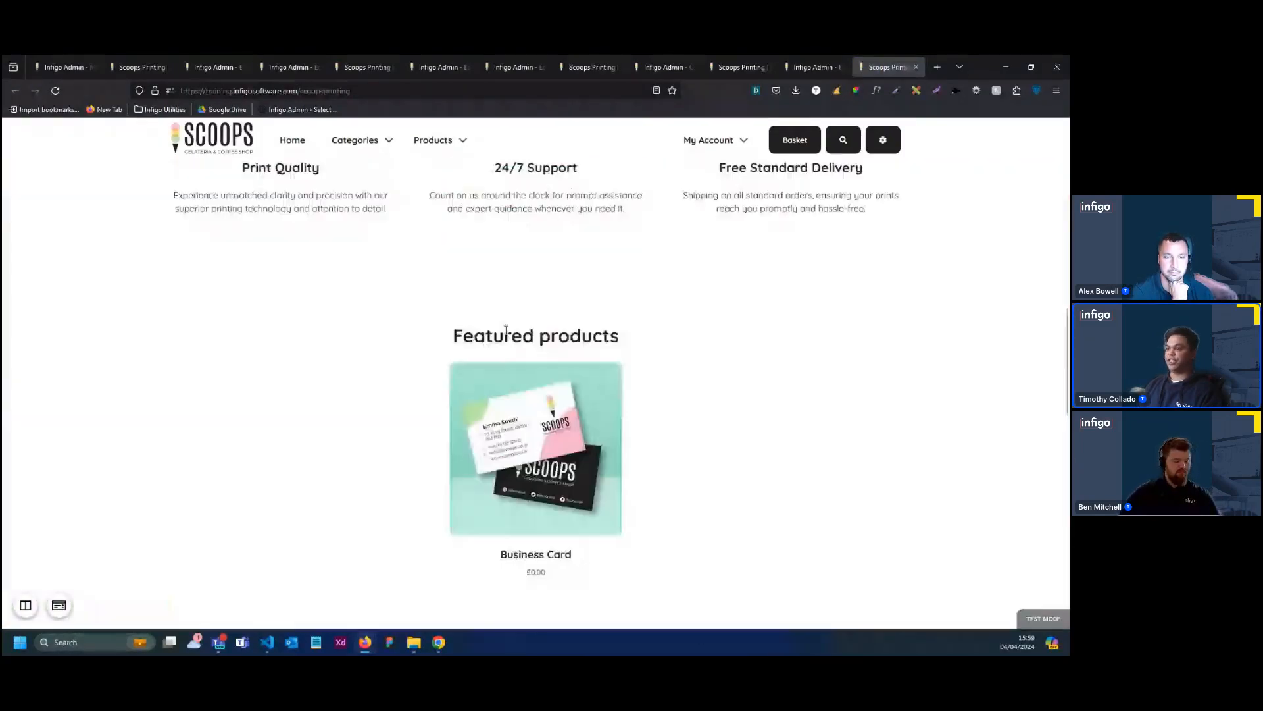
scroll(500, 309, "up", 5)
scroll(490, 284, "up", 5)
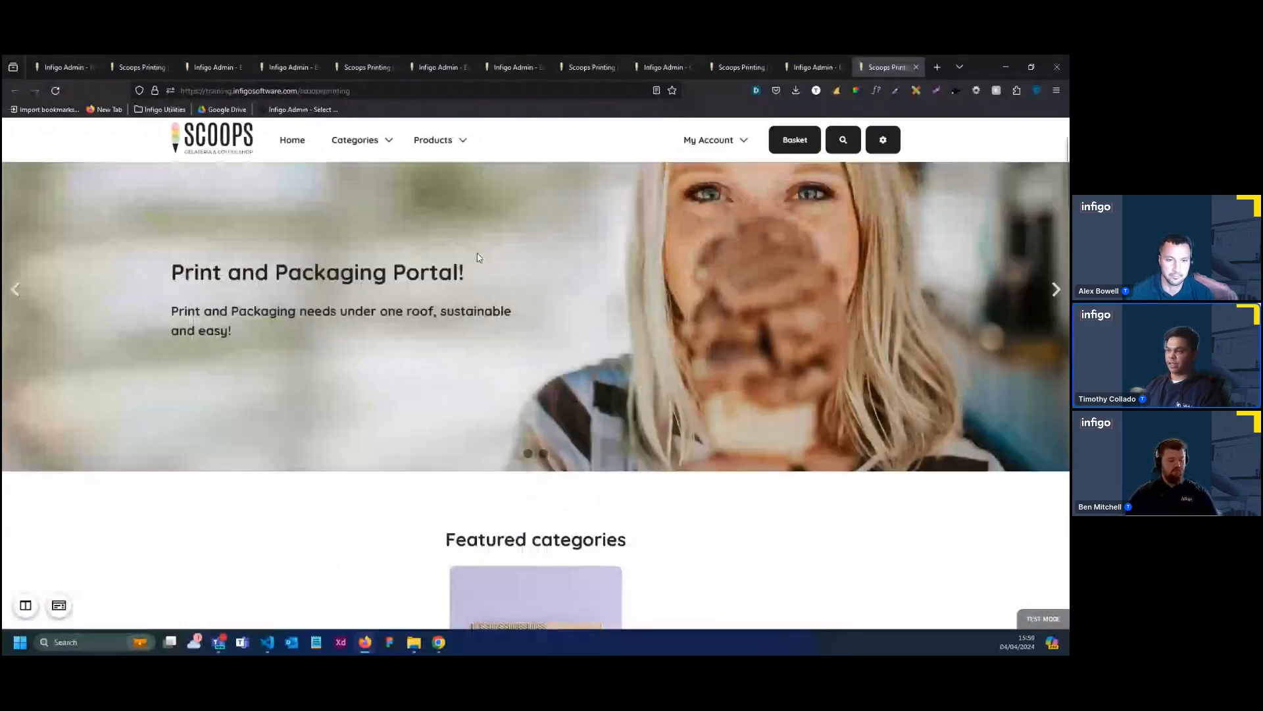
scroll(526, 260, "up", 1)
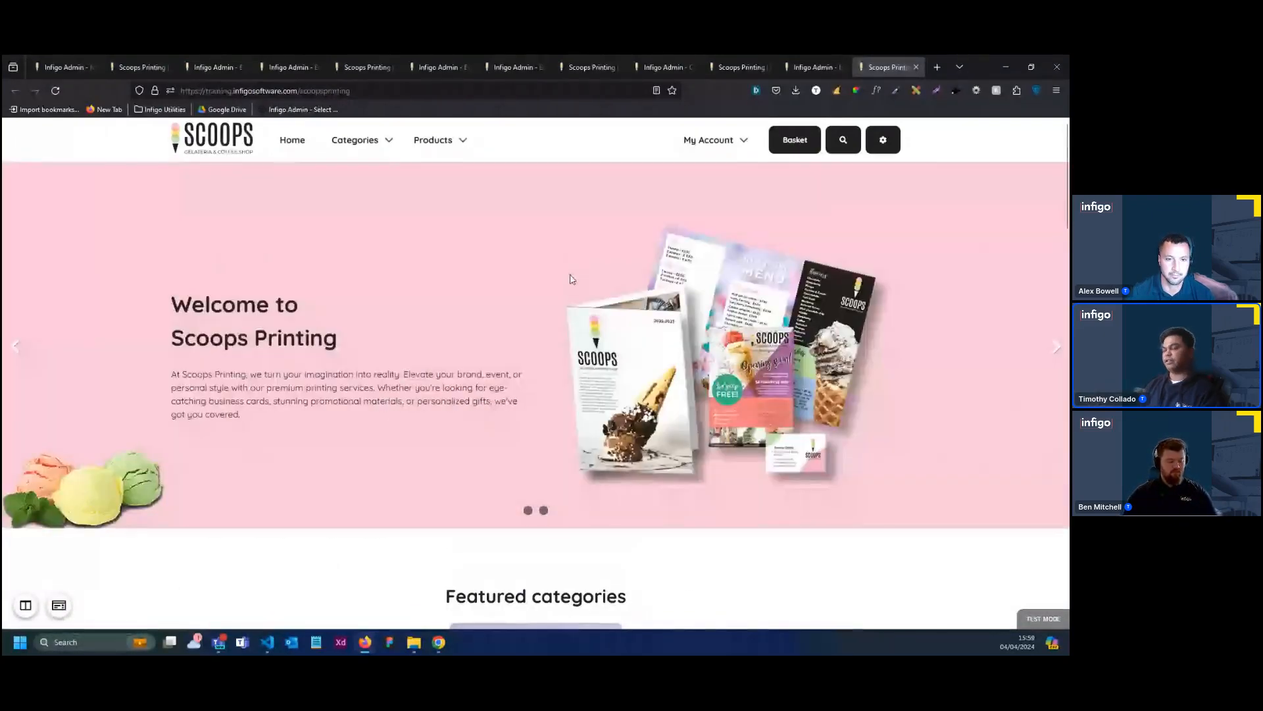
scroll(571, 277, "down", 10)
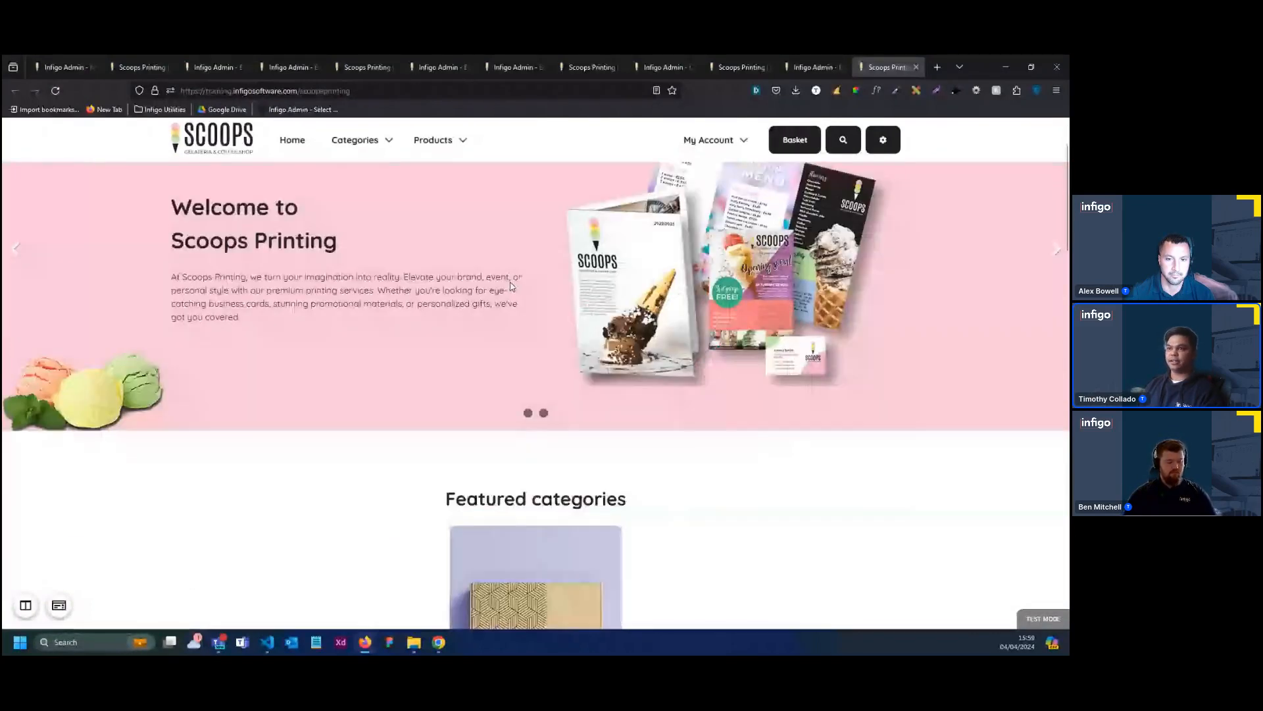
scroll(514, 284, "down", 10)
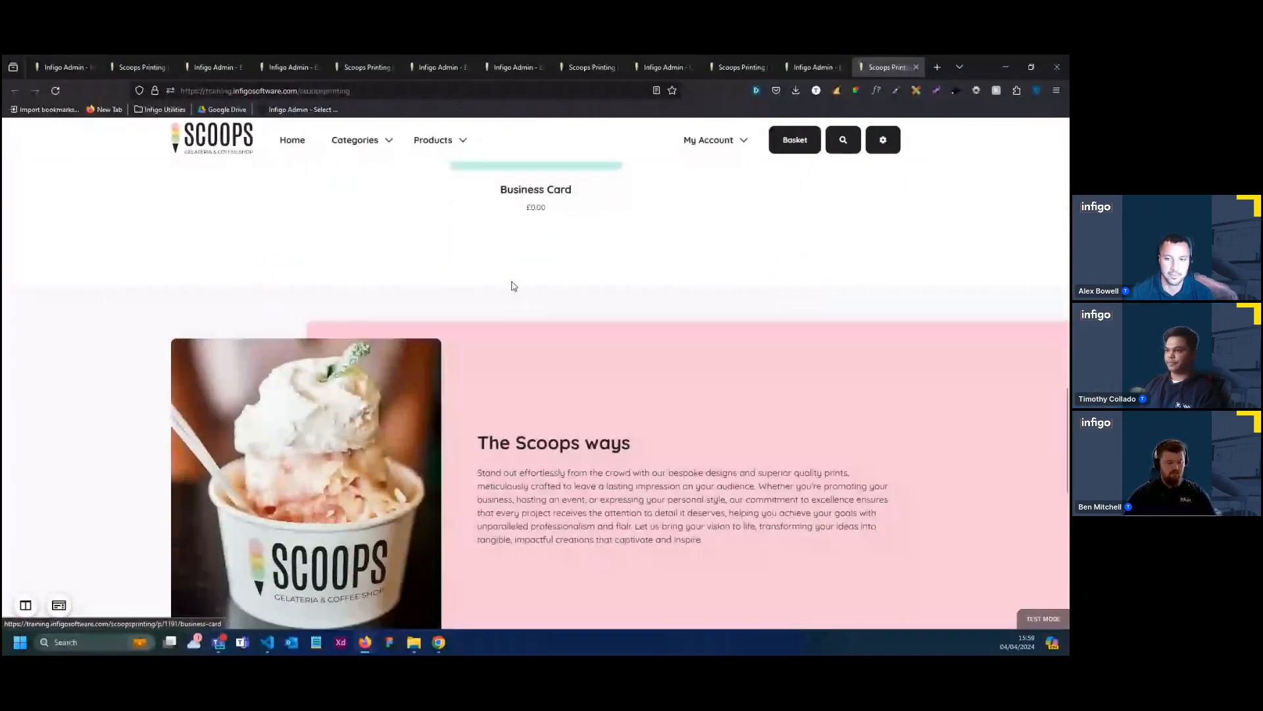
scroll(514, 286, "up", 2)
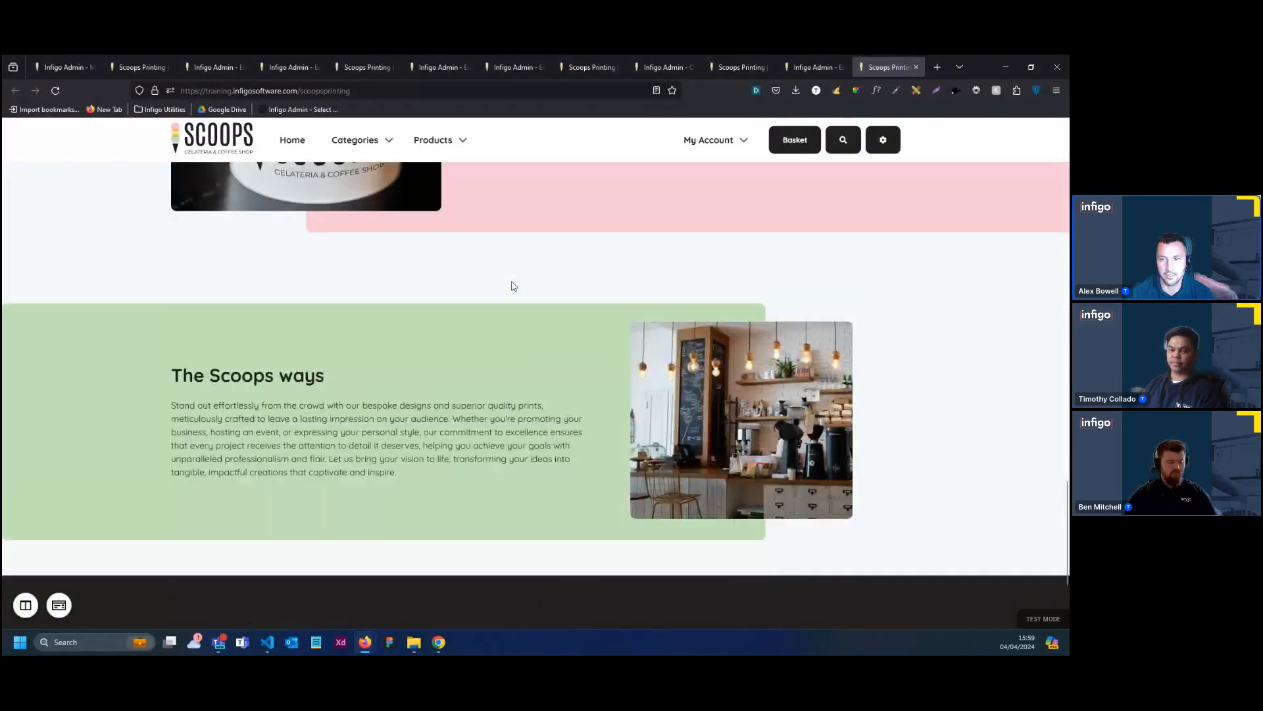
scroll(514, 286, "up", 3)
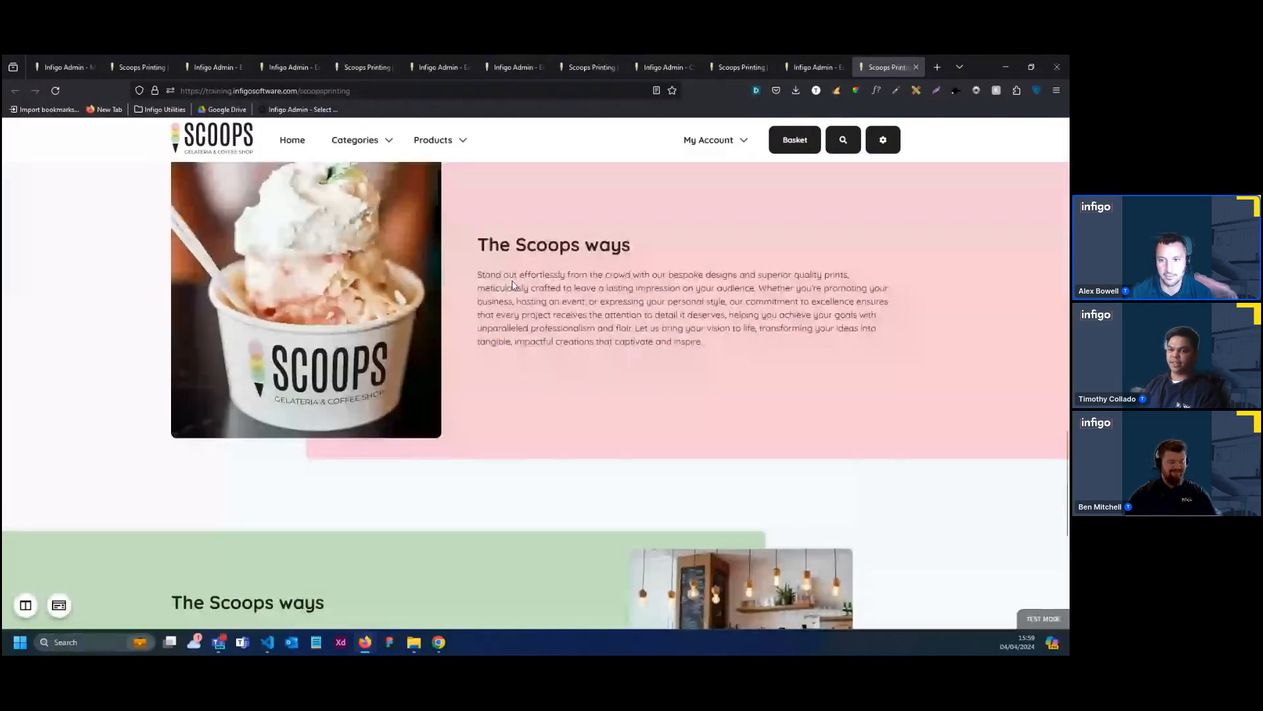
scroll(515, 289, "up", 4)
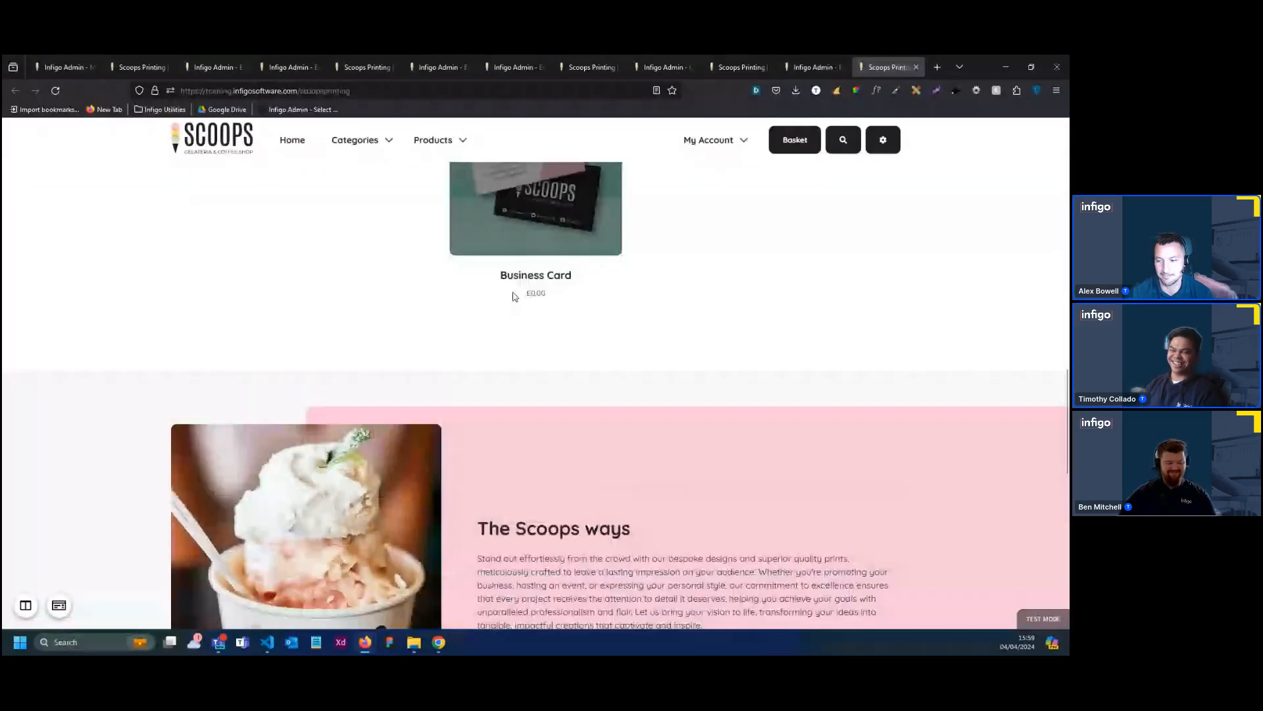
scroll(515, 296, "up", 4)
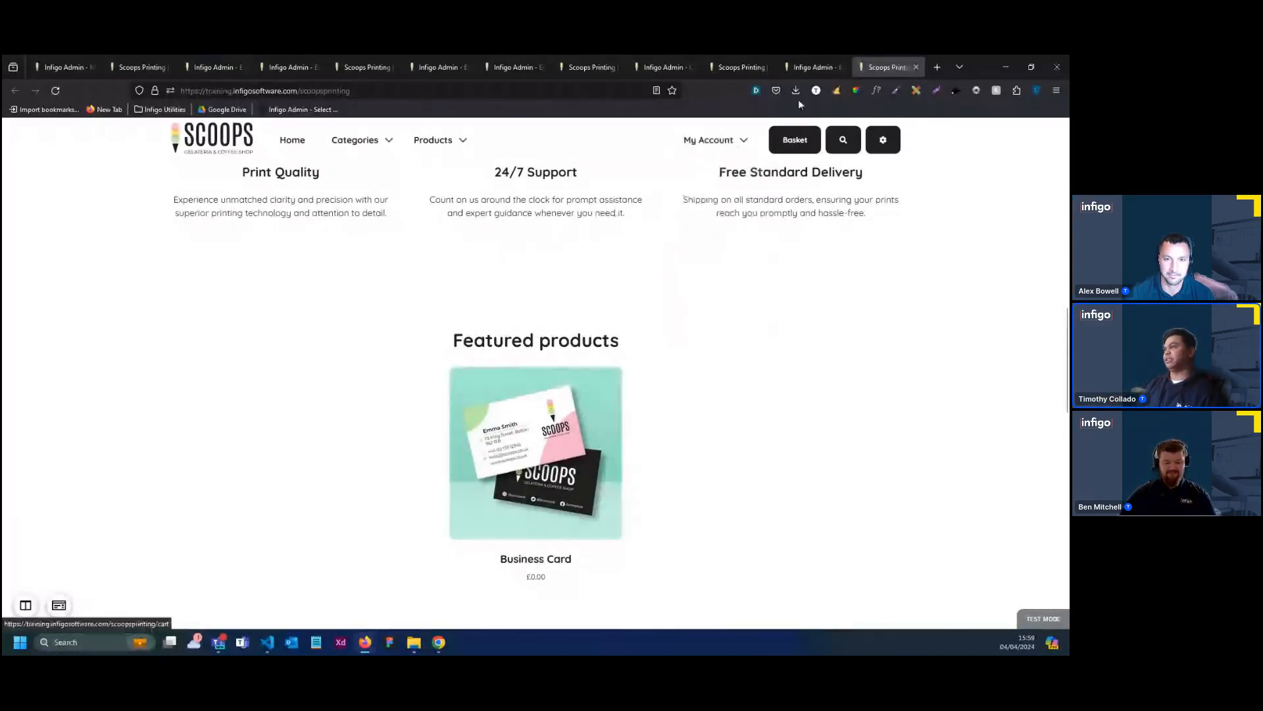
Close the Homepage Below Midpage Content editor and the older storefront page with the content overlay open
left_click(811, 67)
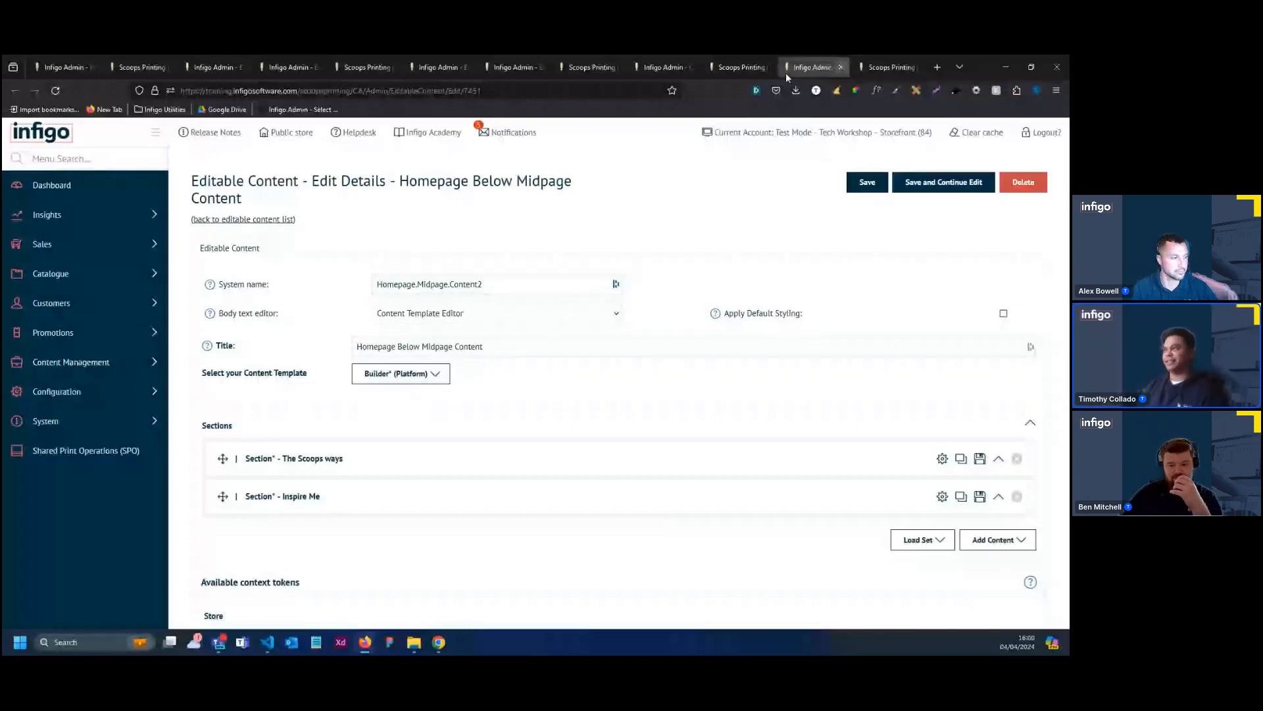
key("ctrl+w")
left_click(659, 59)
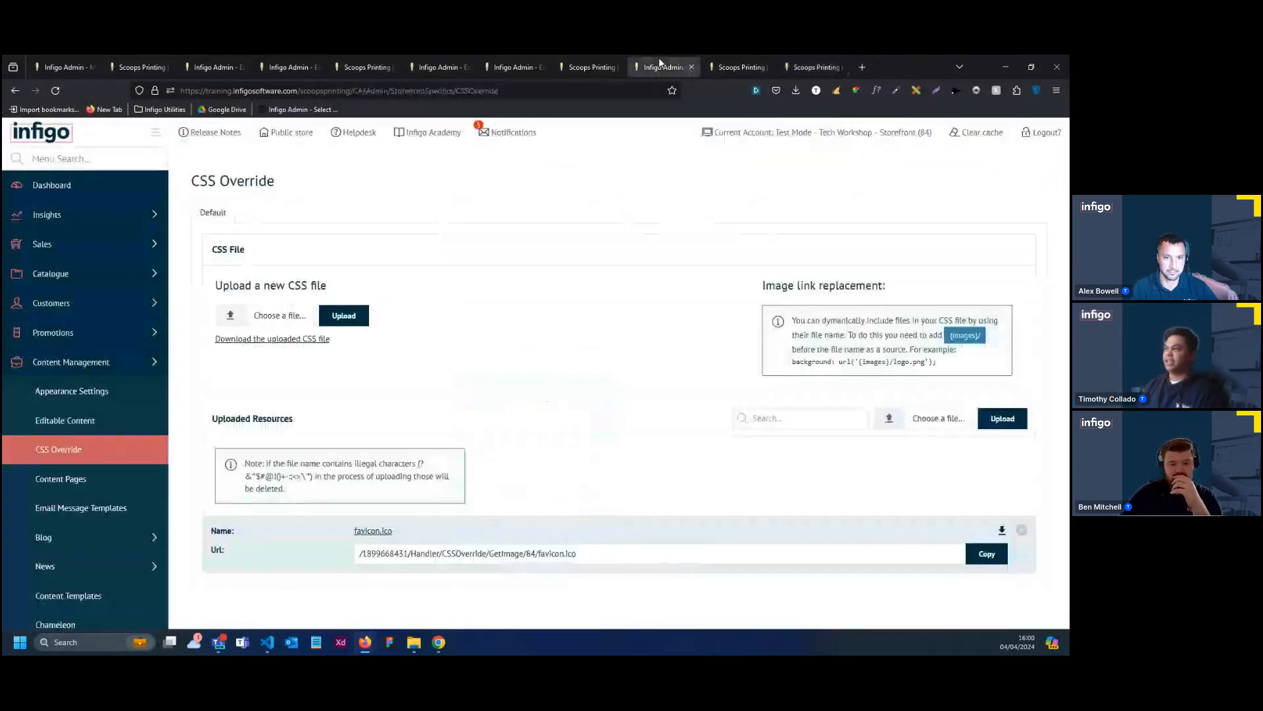
left_click(587, 60)
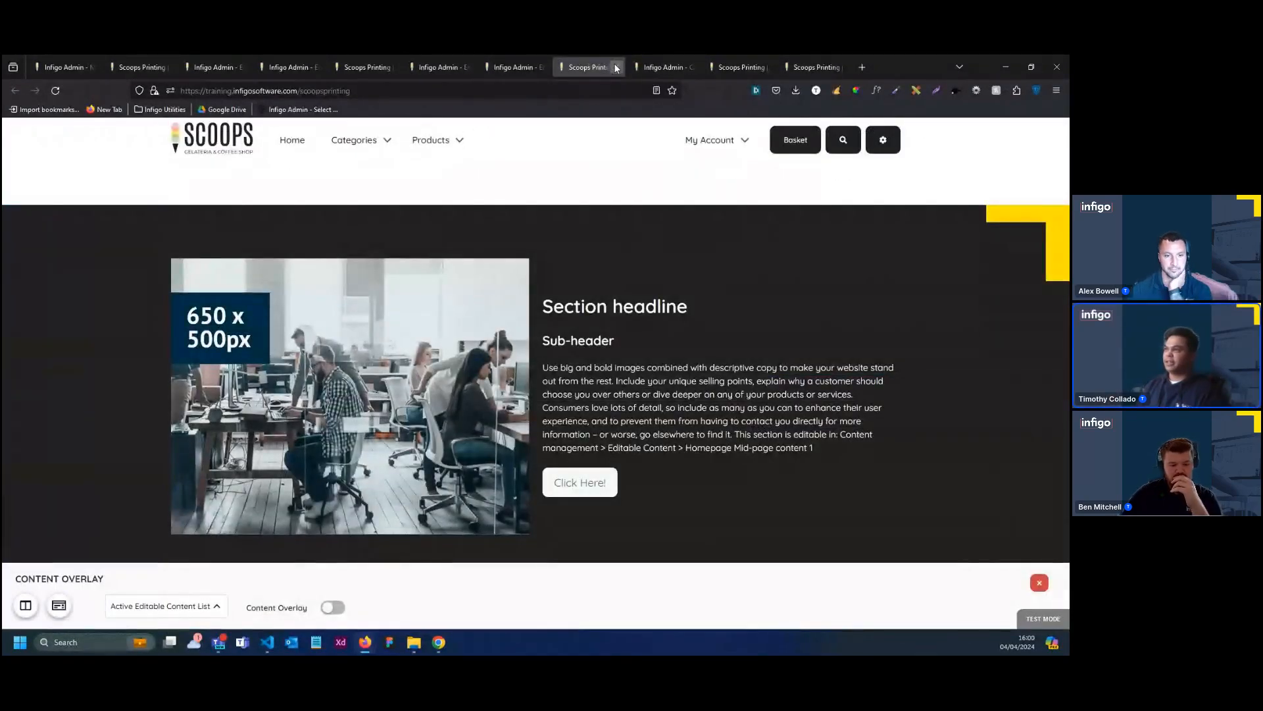
left_click(616, 67)
Close the leftover Homepage Banner and Header editor pages and the older storefront pages, keeping the CSS Override page open
left_click(534, 66)
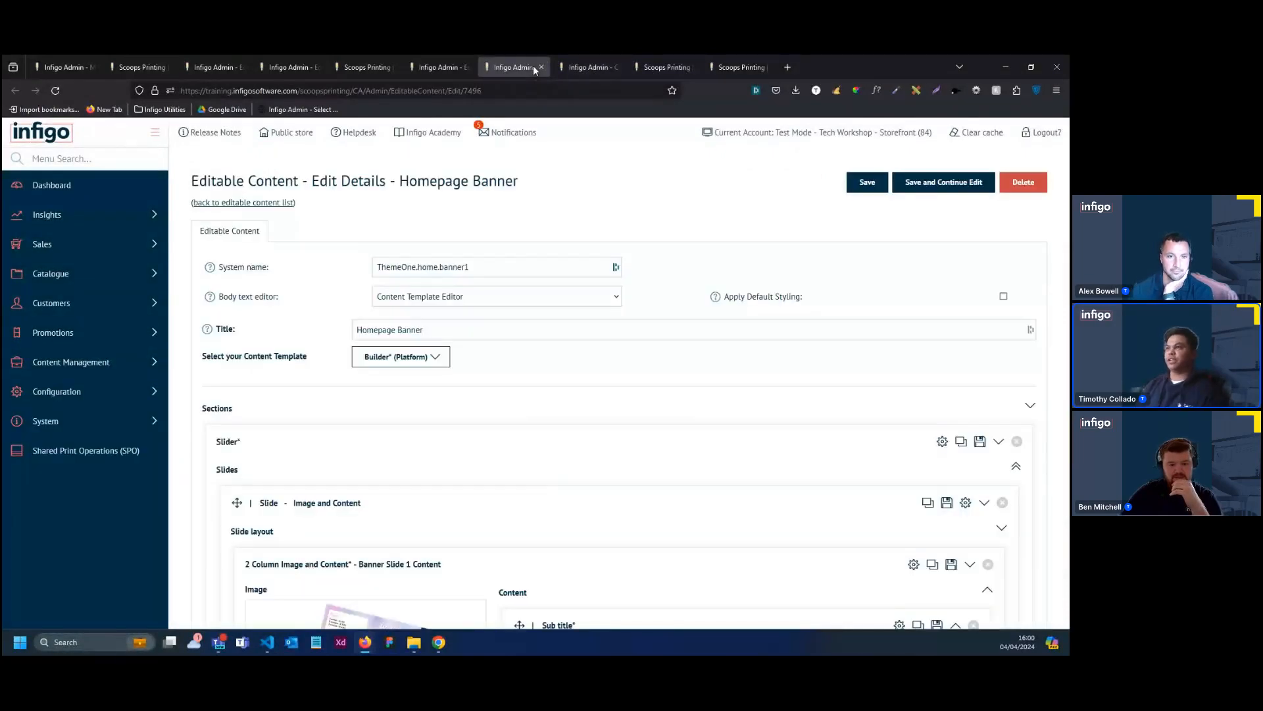
left_click(540, 68)
left_click(452, 69)
left_click(467, 67)
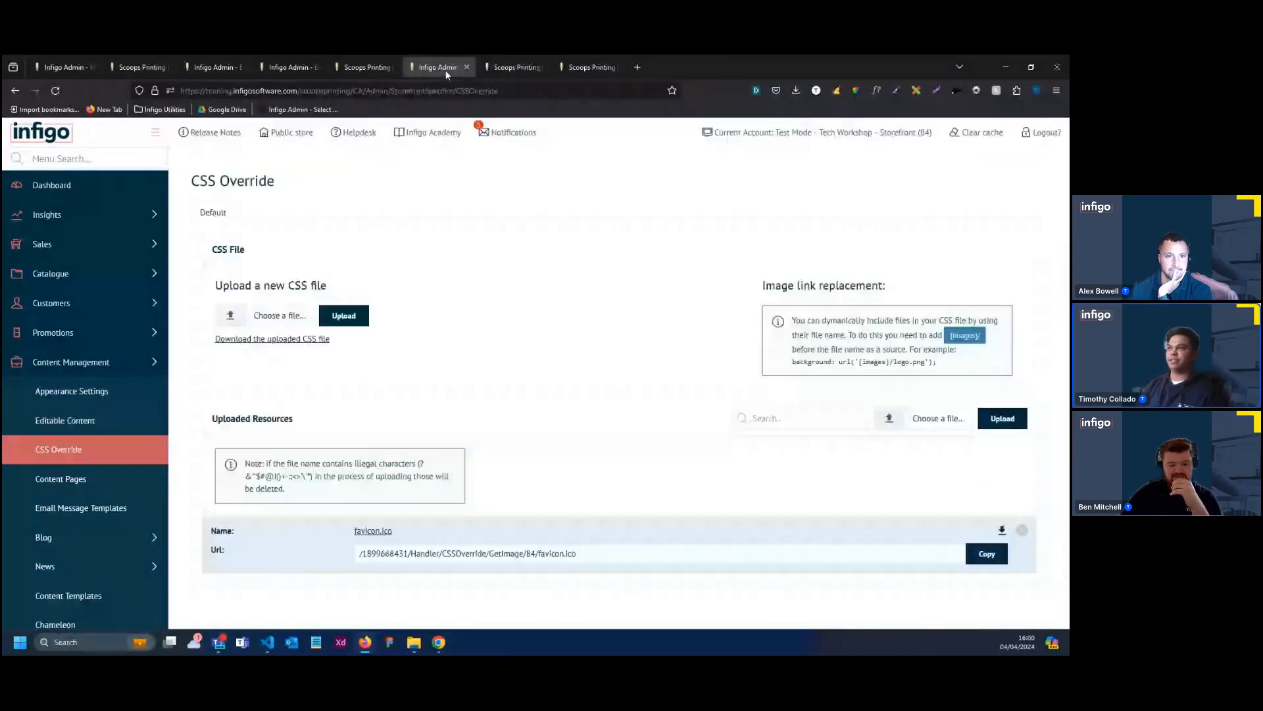
left_click(381, 69)
left_click(294, 69)
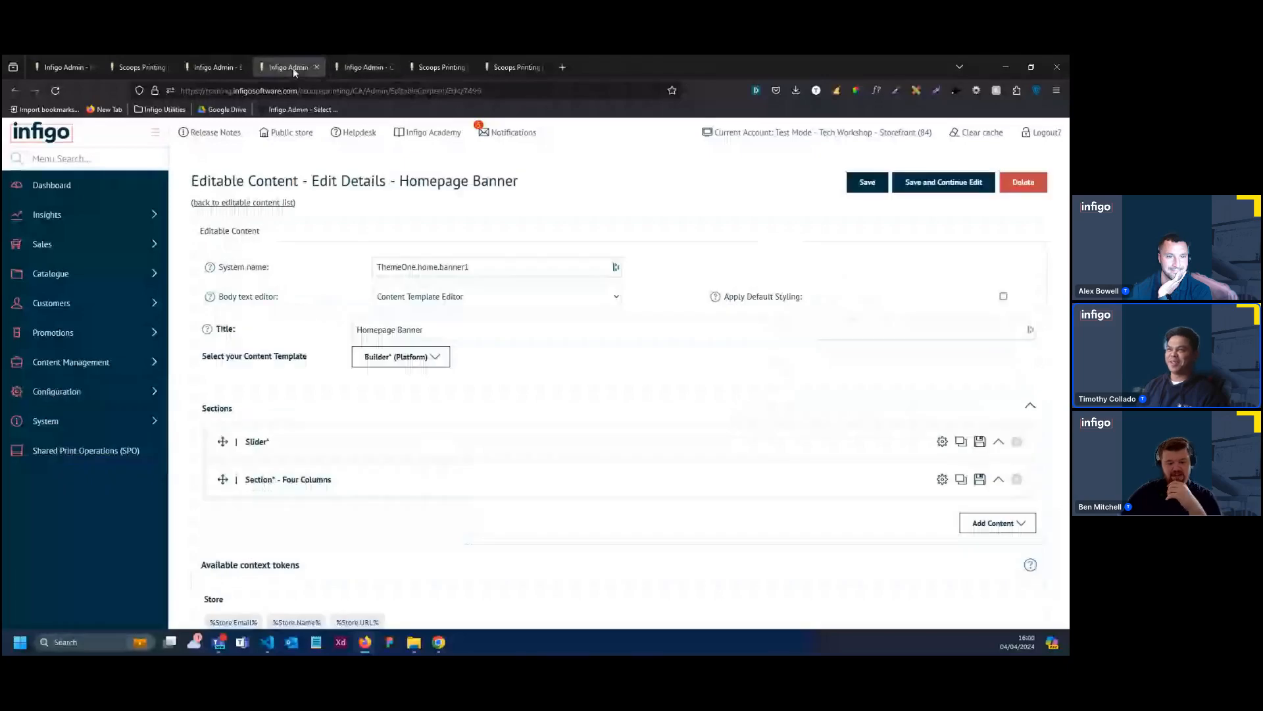
left_click(317, 66)
left_click(249, 70)
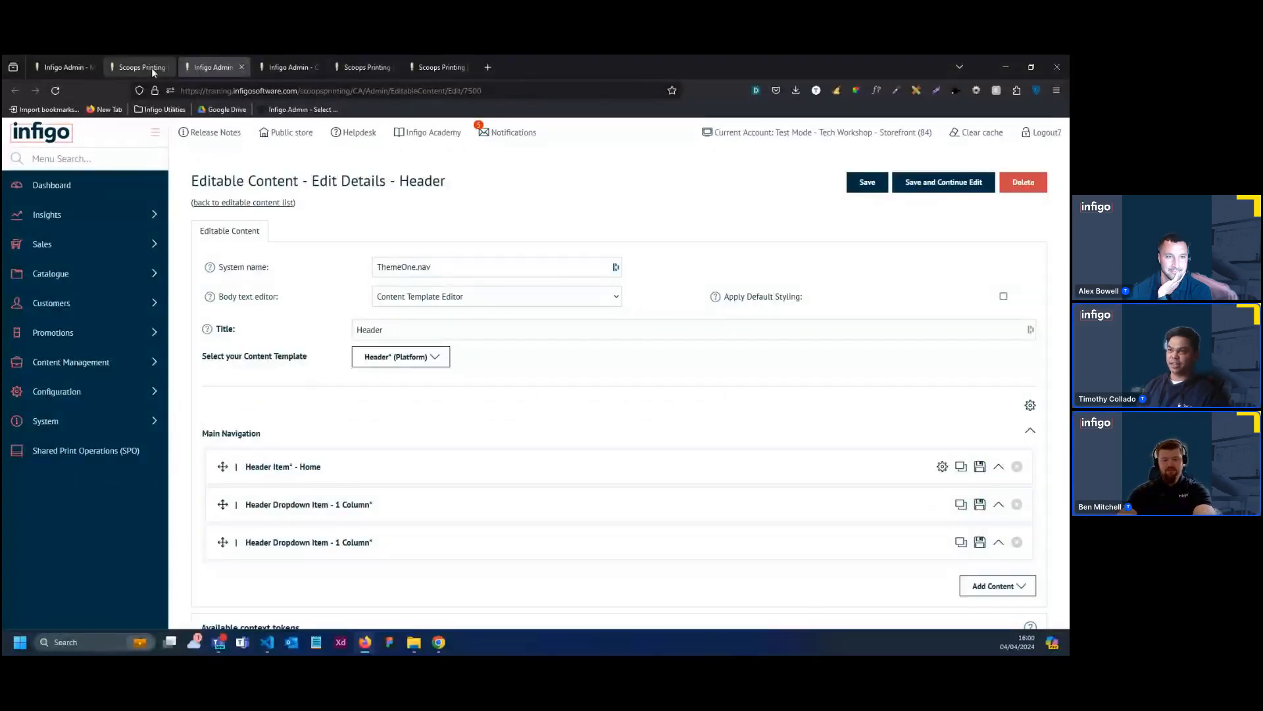
key("ctrl+w")
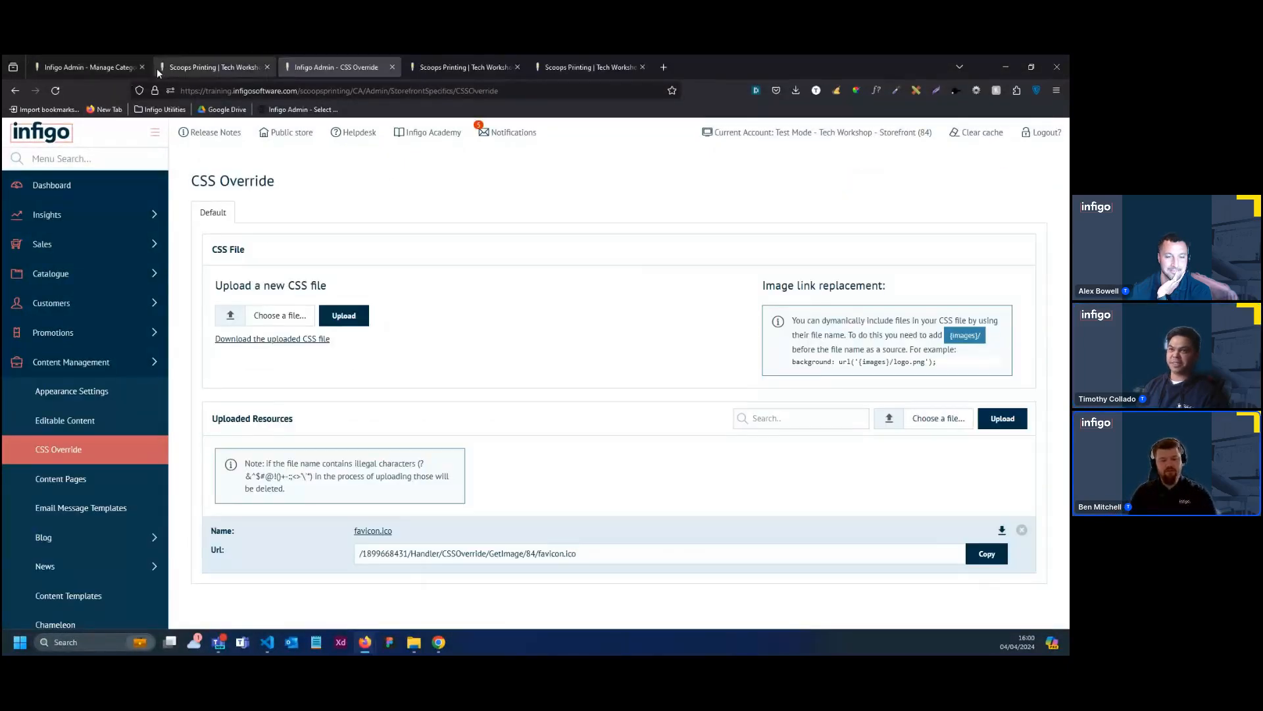
Find the Email Message Templates through the admin menu search for "Email" and open the Password Recovery template for editing
left_click(119, 161)
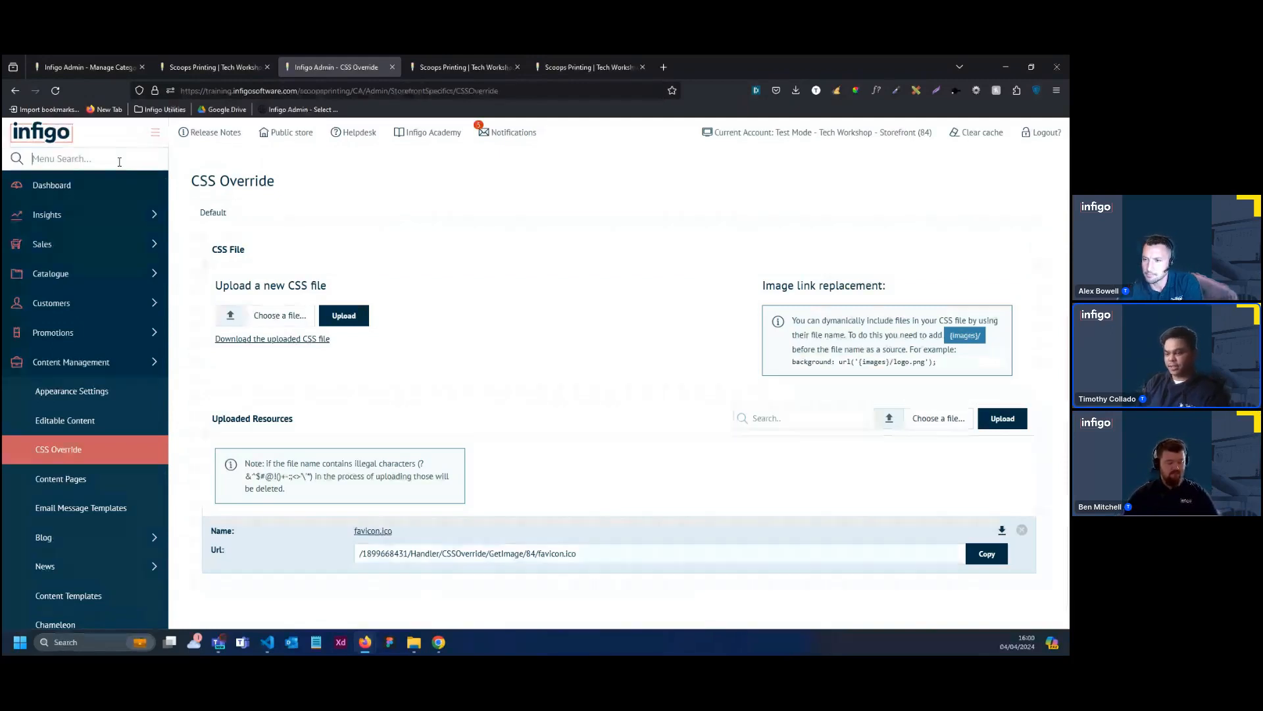
type("E")
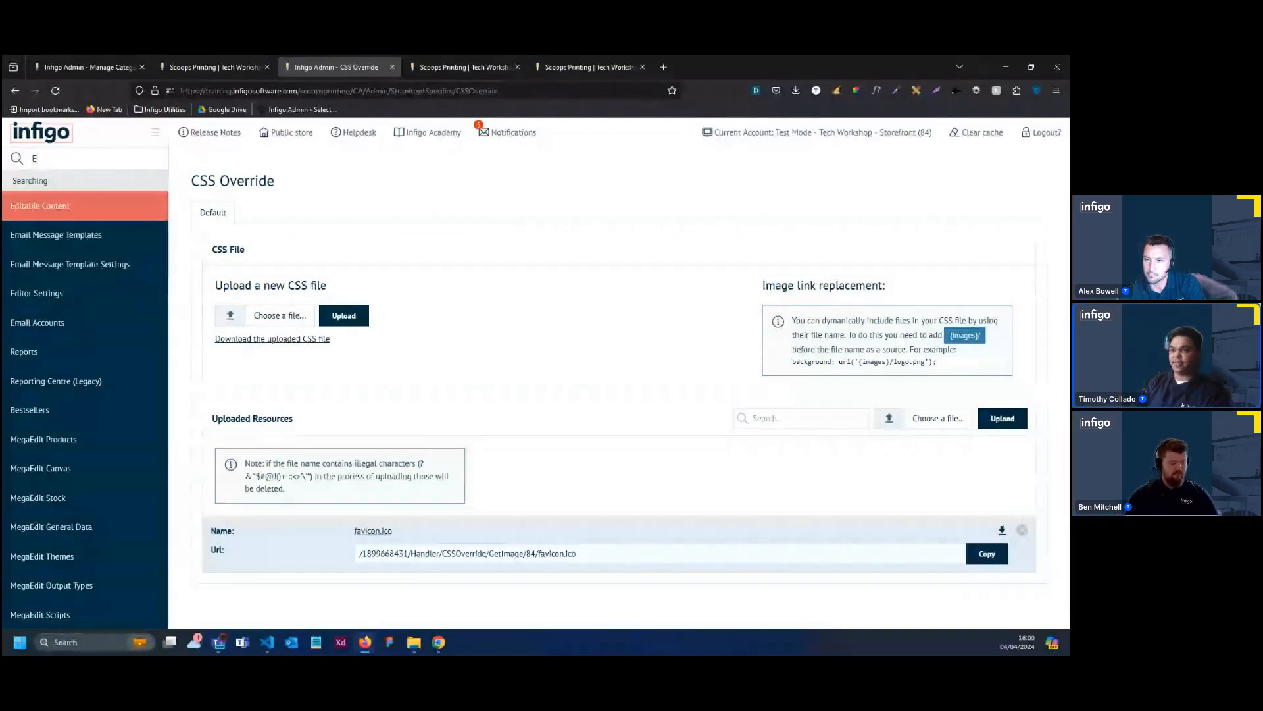
type("mail")
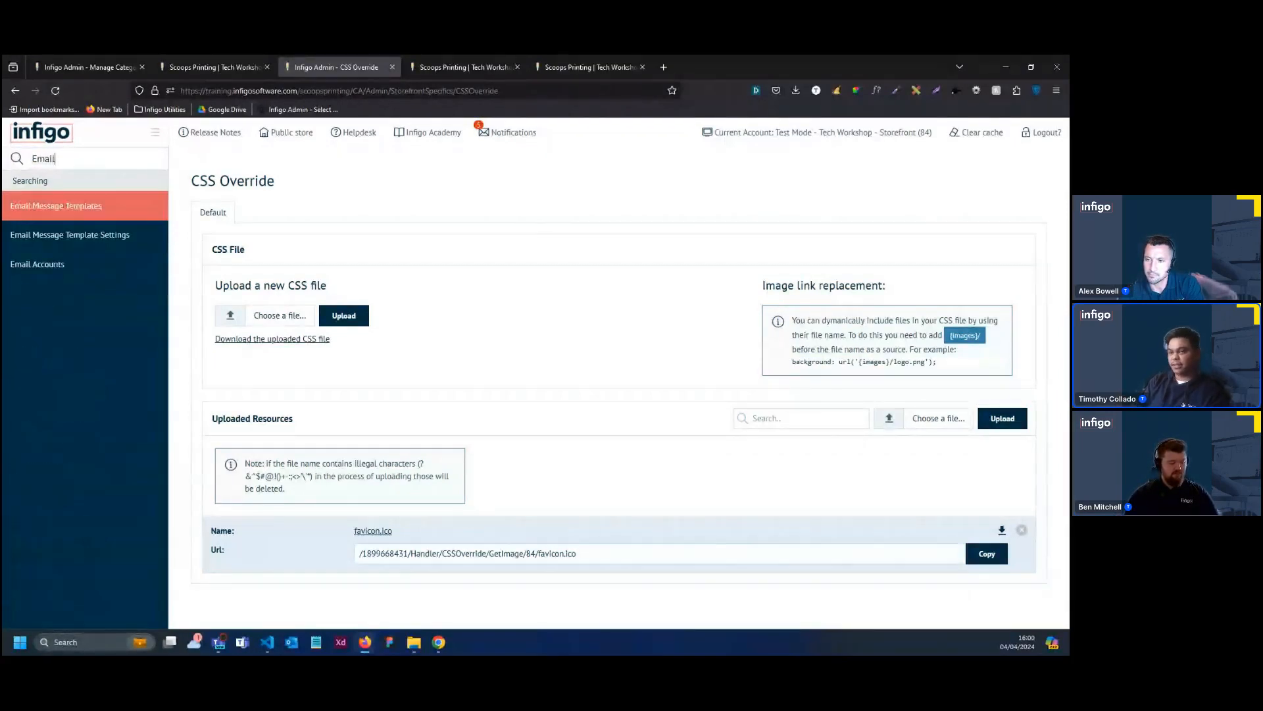
left_click(99, 206)
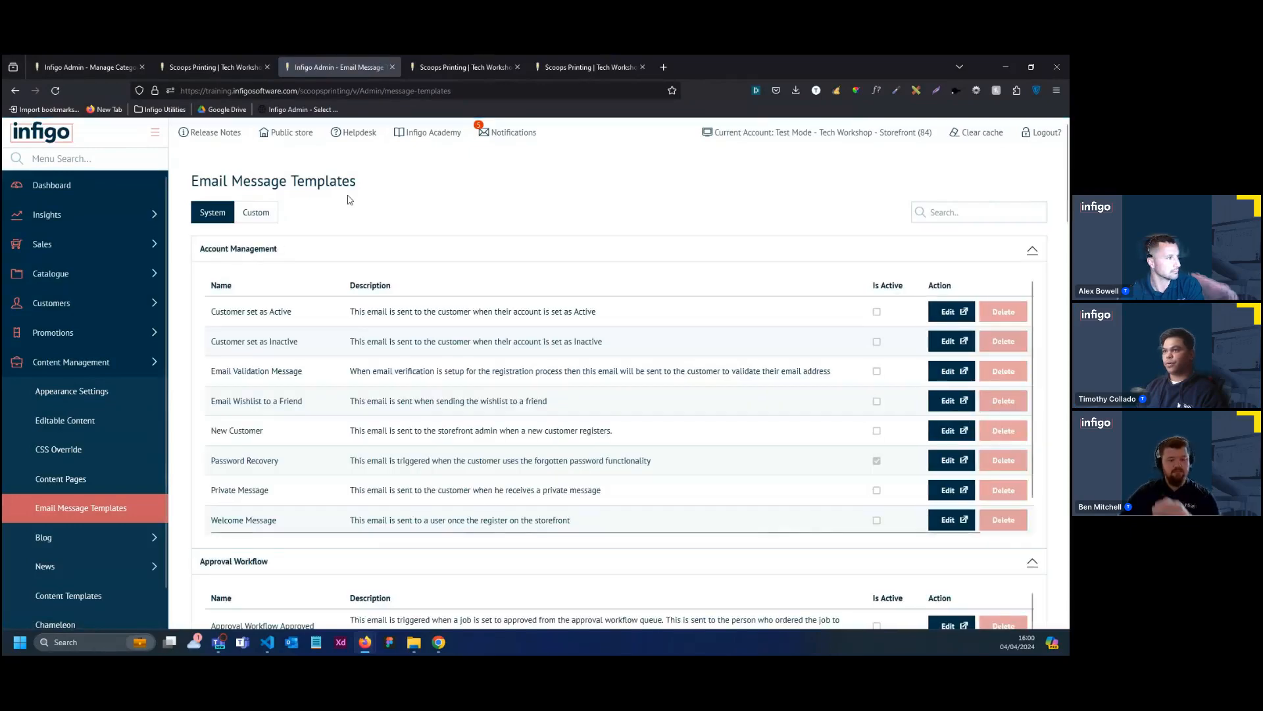
scroll(349, 201, "down", 3)
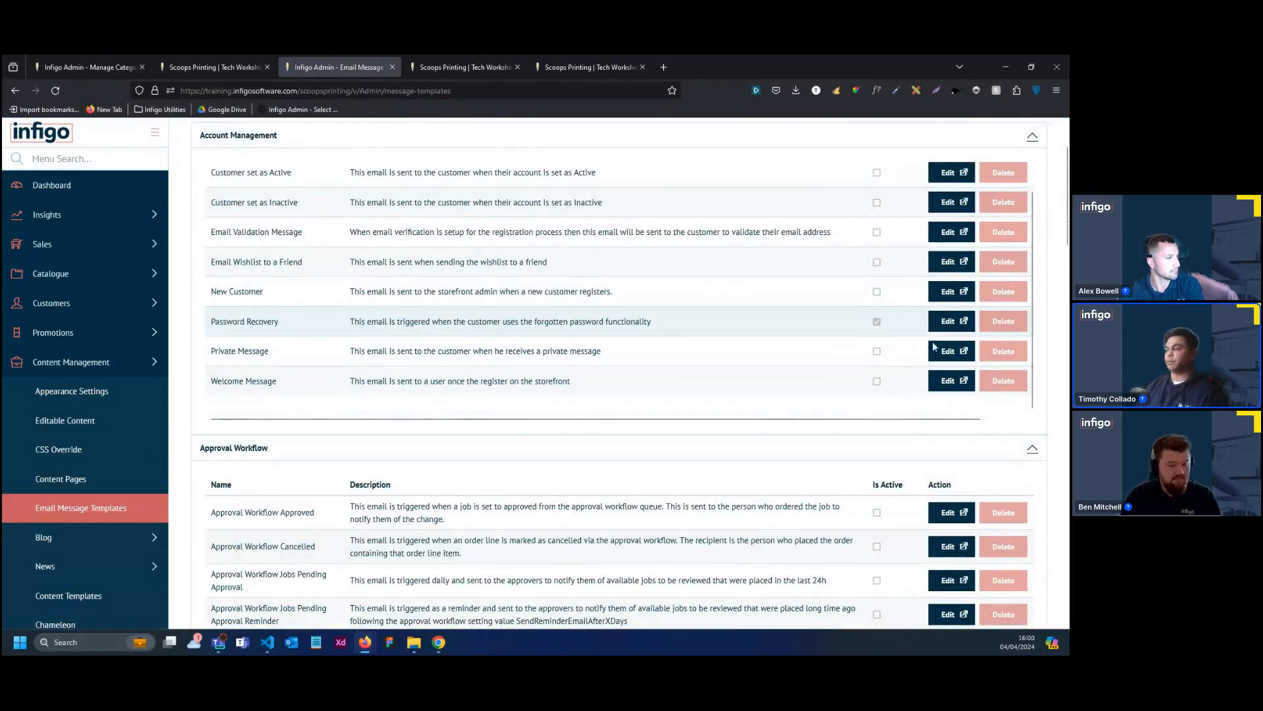
left_click(898, 332)
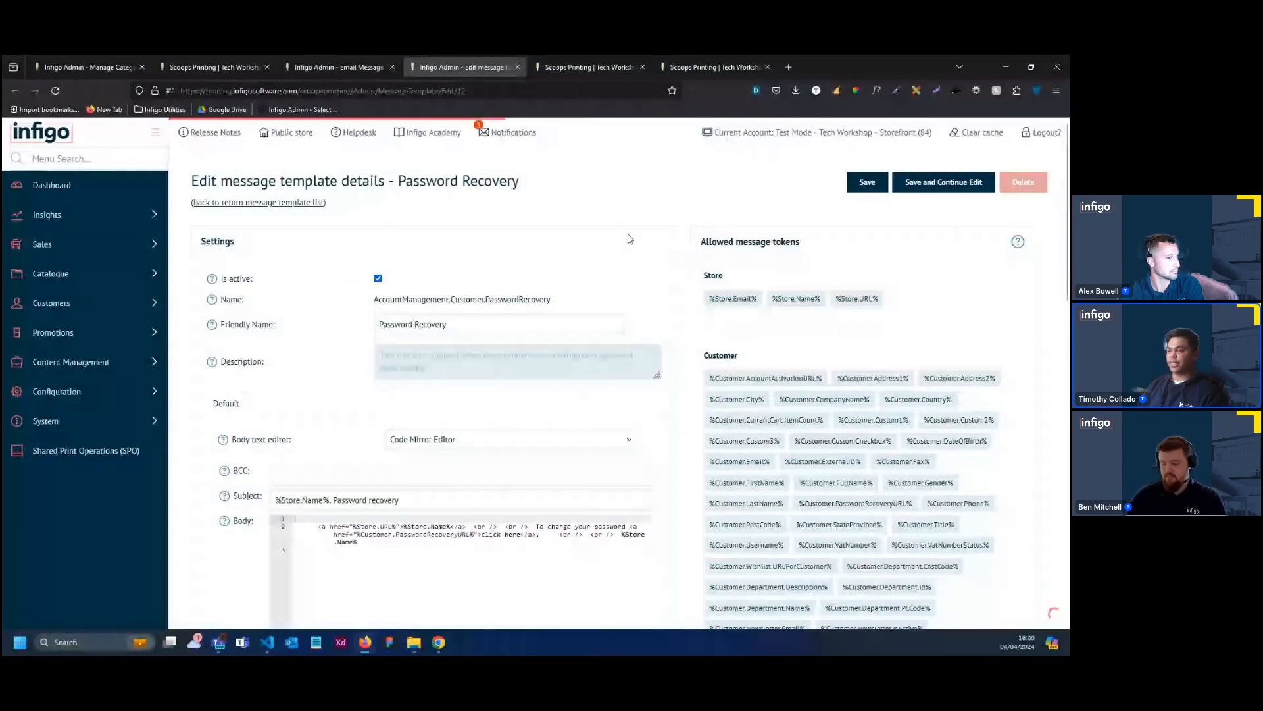
Switch the Password Recovery email's body text editor to Content Template Editor and select the Emails* (Platform) content template
scroll(431, 275, "down", 1)
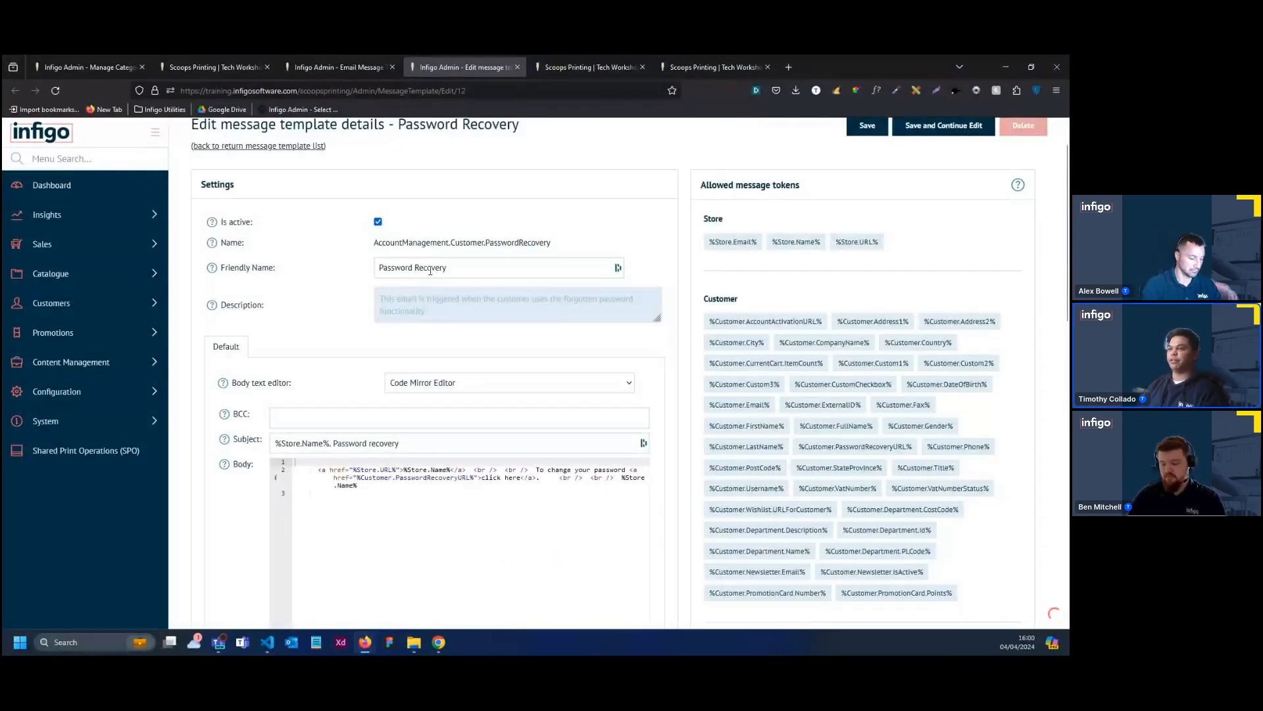
left_click(520, 439)
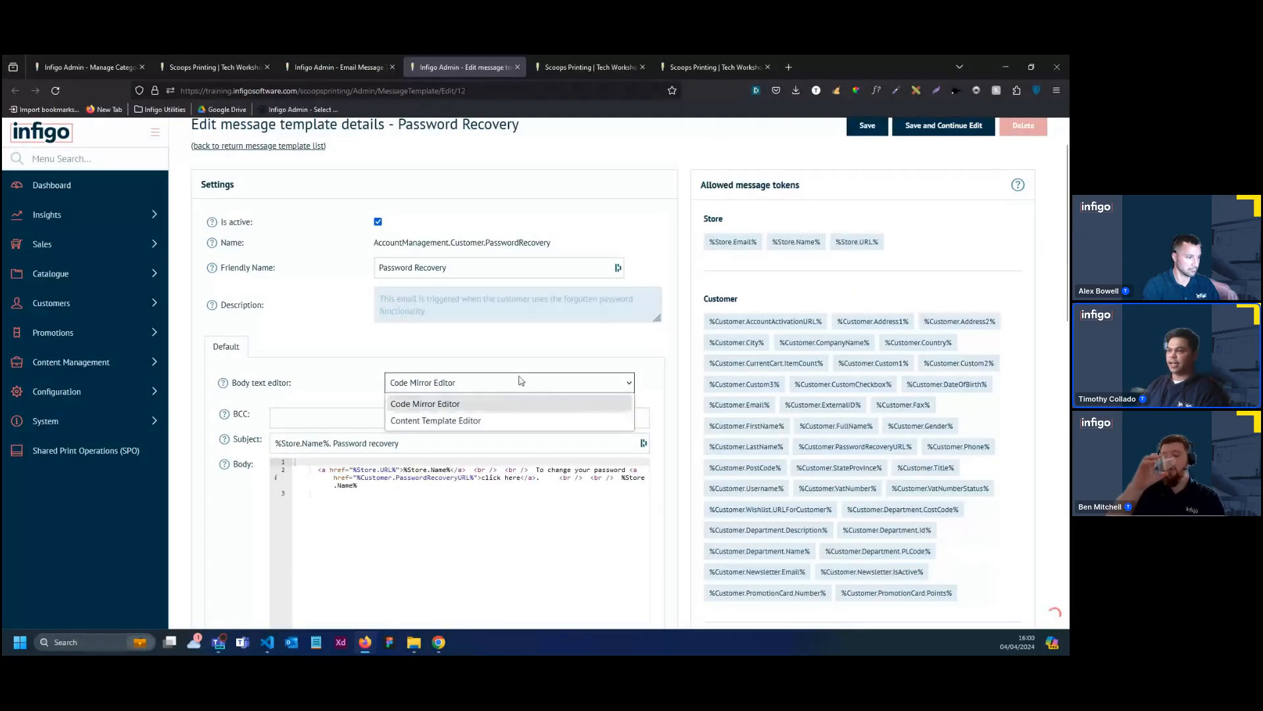
left_click(516, 422)
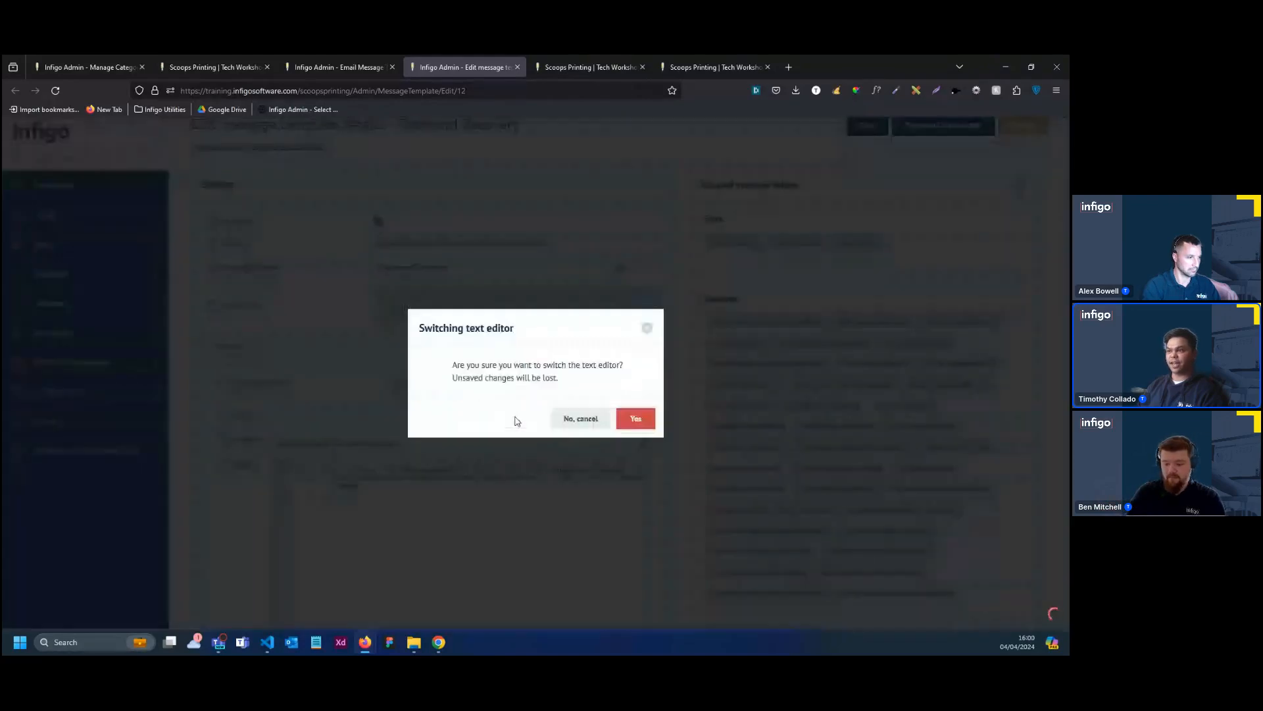
left_click(627, 423)
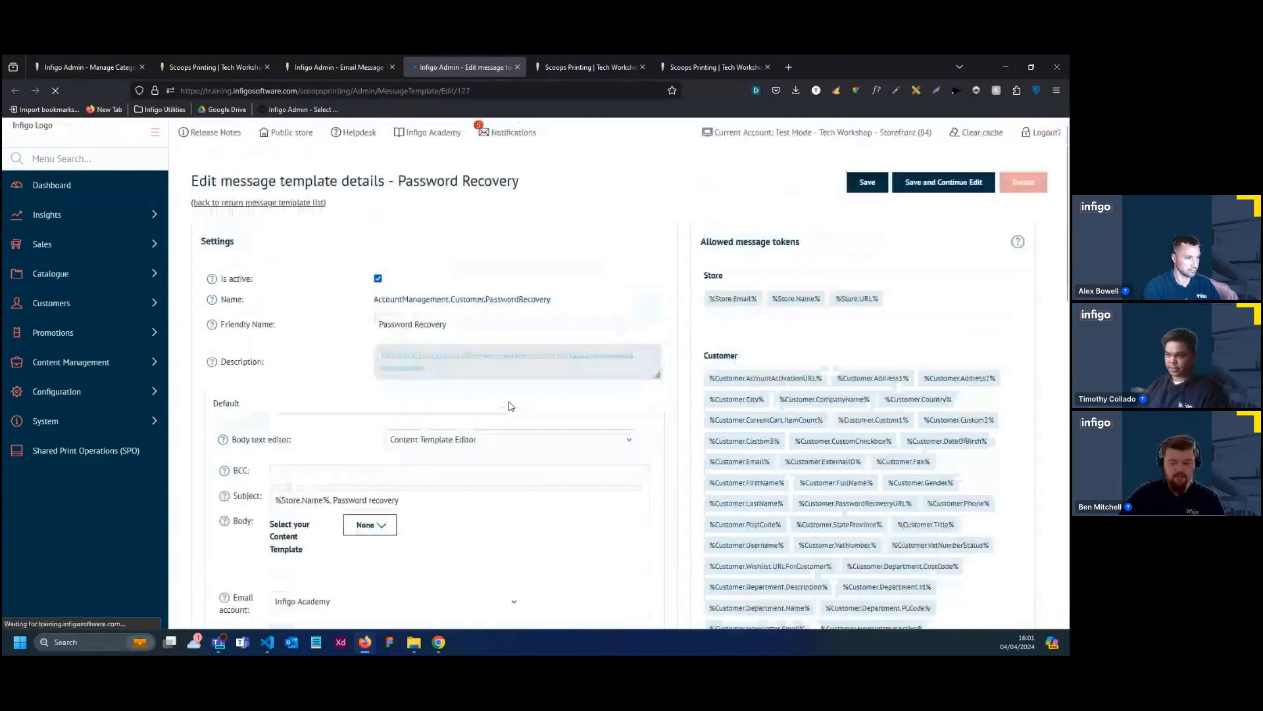
scroll(416, 423, "down", 2)
left_click(374, 411)
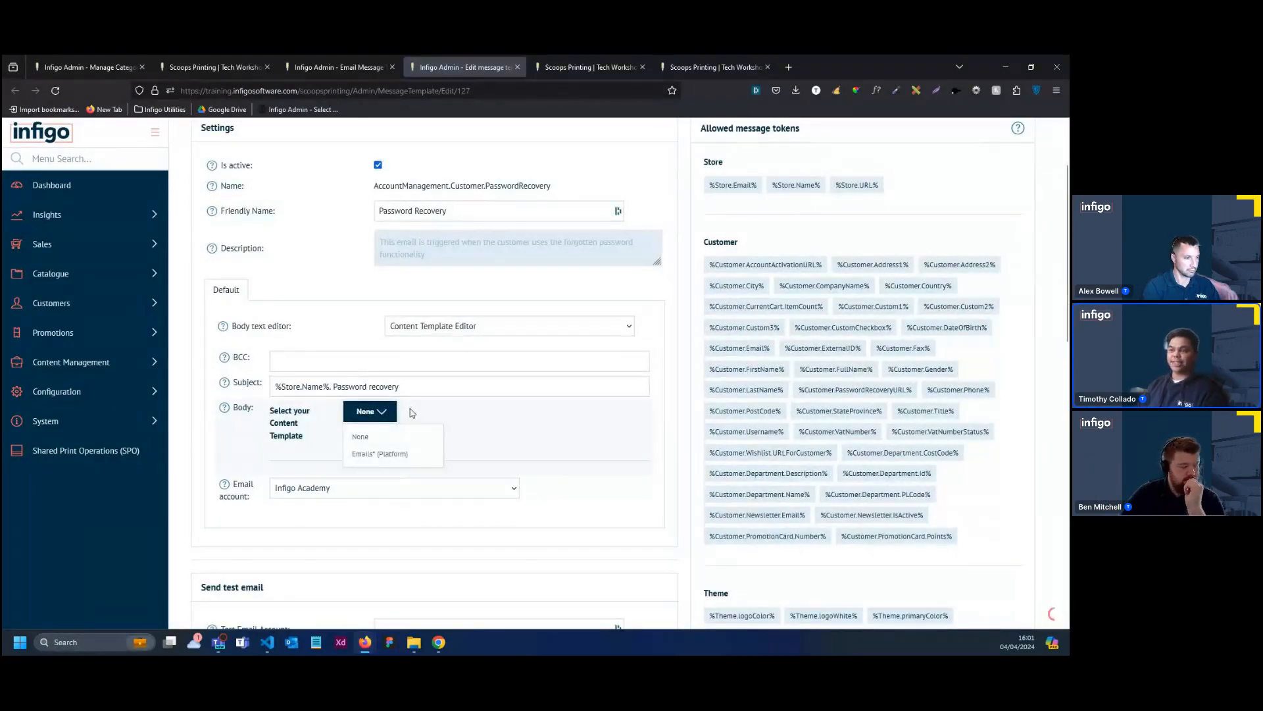
left_click(430, 463)
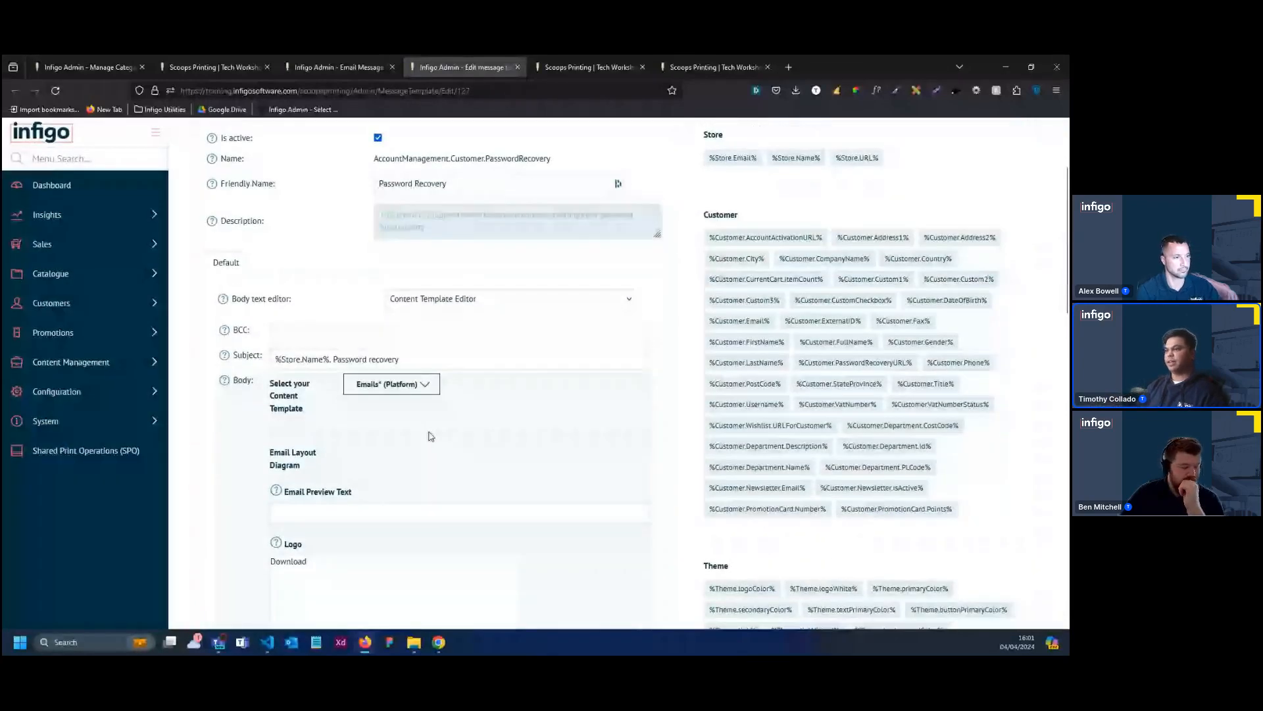
Upload "01 - scoops-logo- Color" from the Site Skin Assets Logos folder as the email's logo
scroll(428, 436, "down", 3)
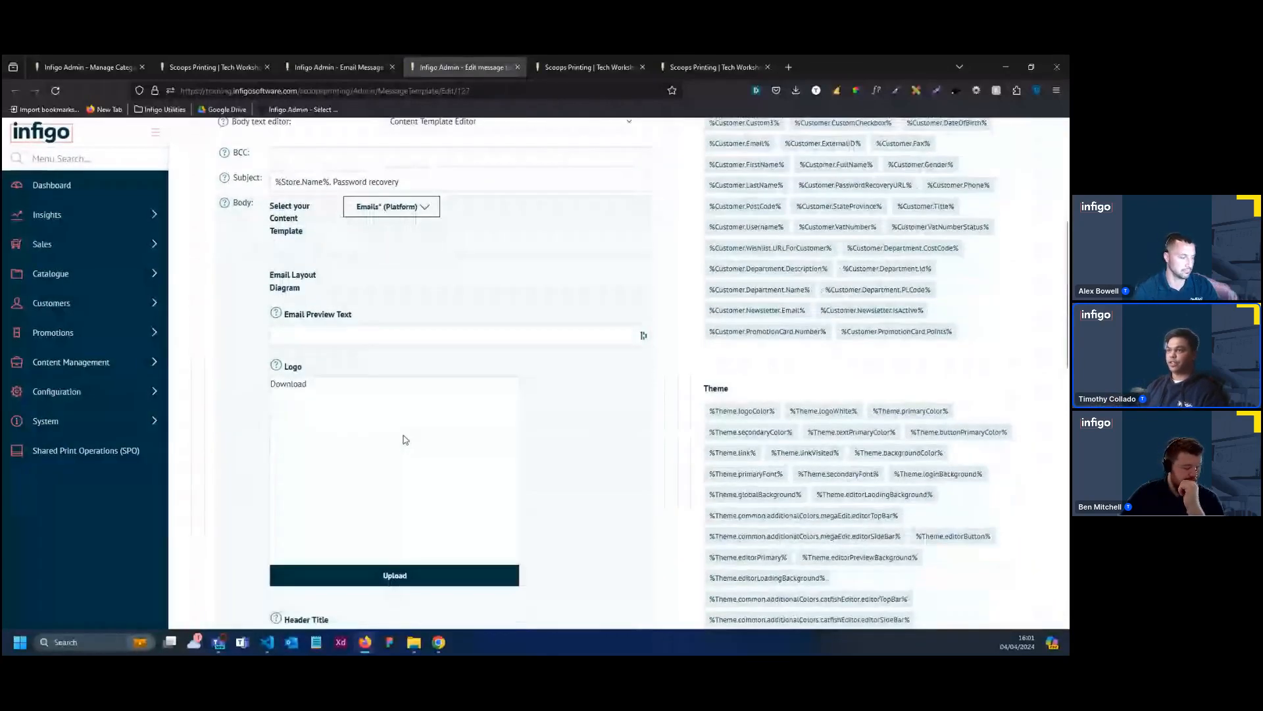
scroll(401, 434, "up", 2)
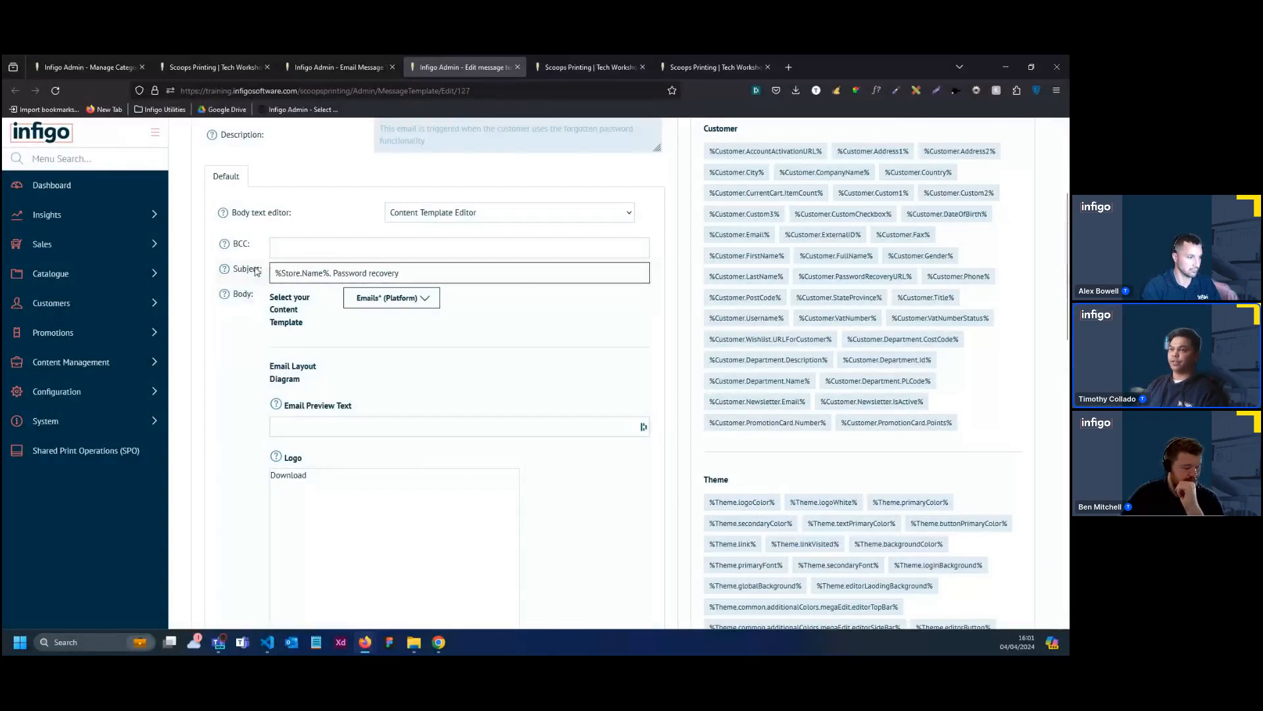
scroll(302, 510, "down", 4)
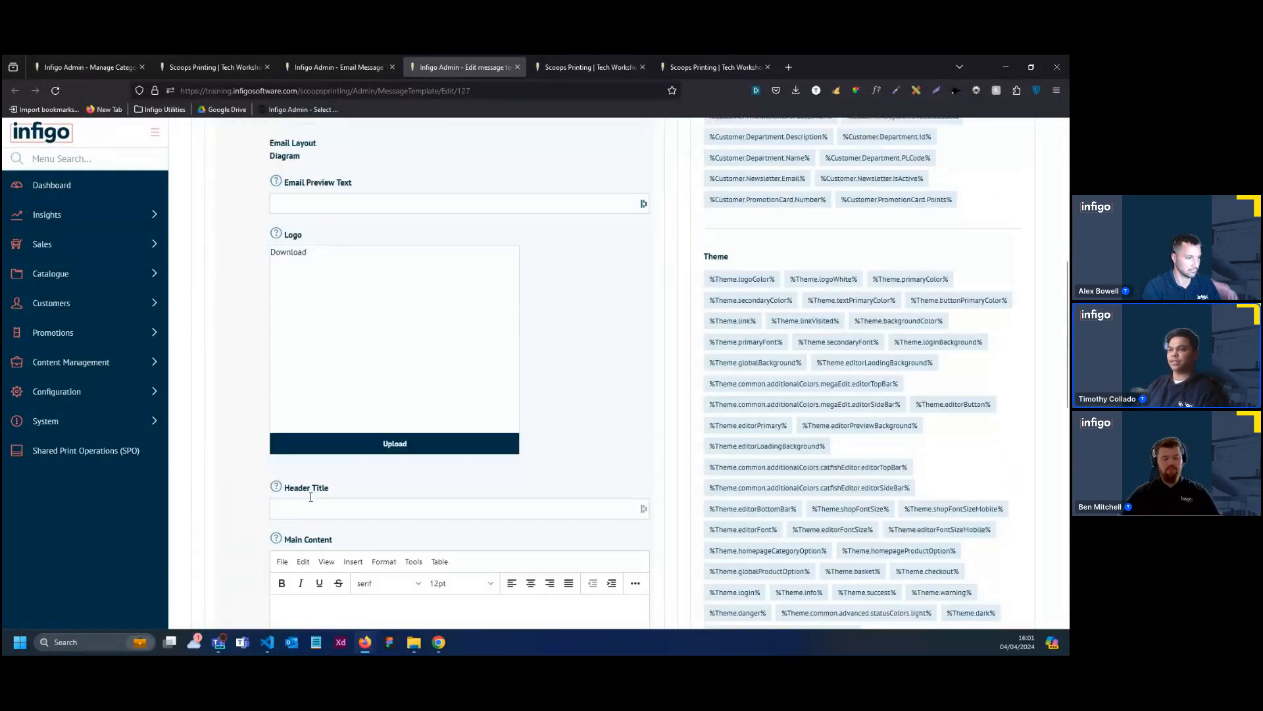
left_click(389, 444)
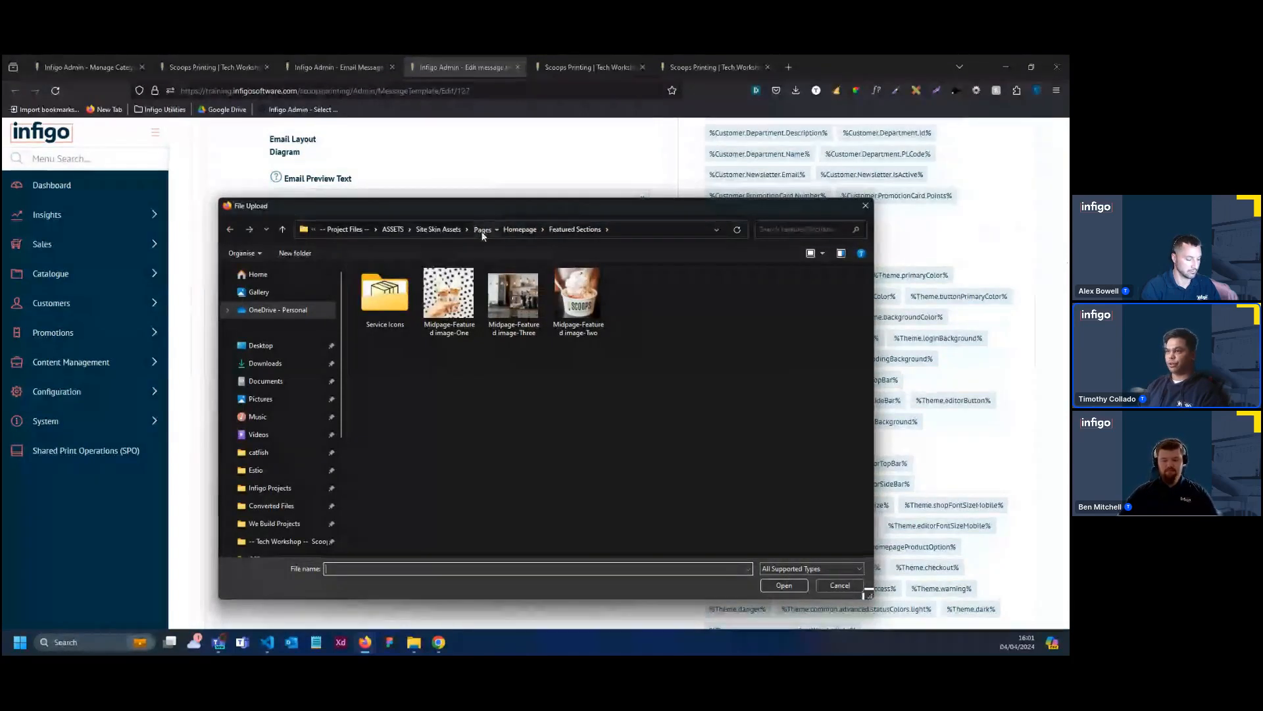
left_click(483, 233)
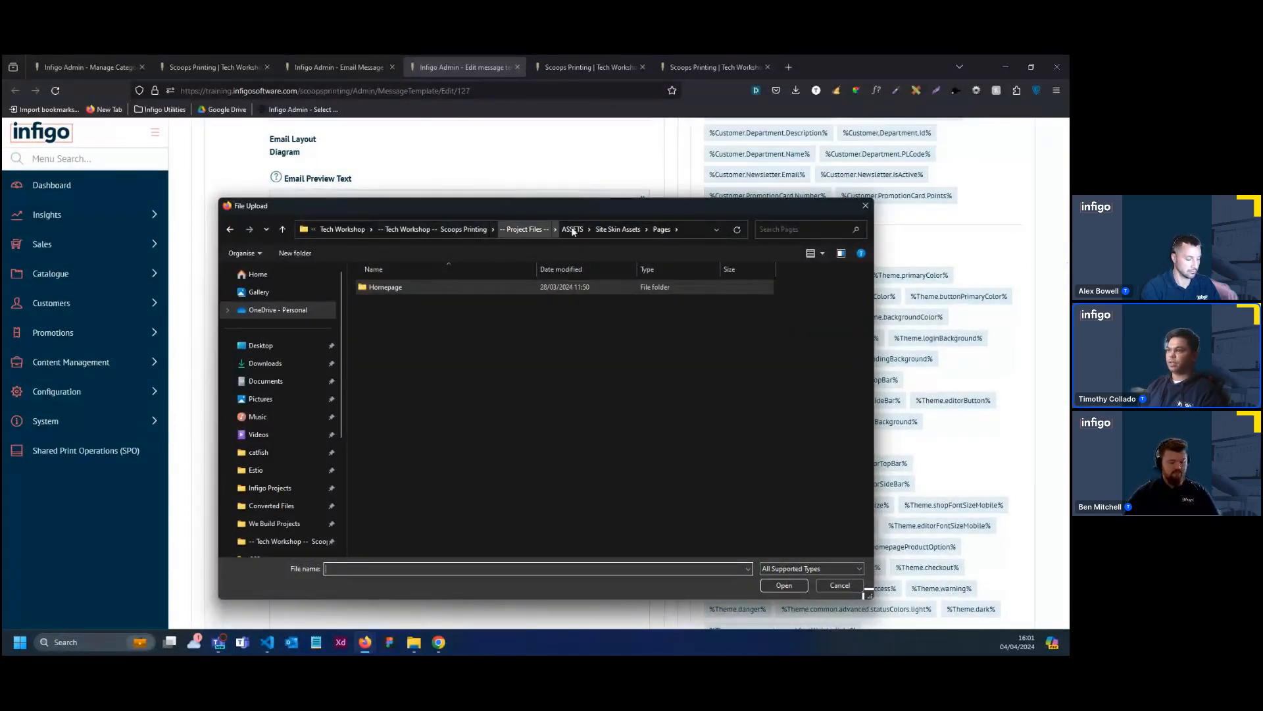
left_click(618, 229)
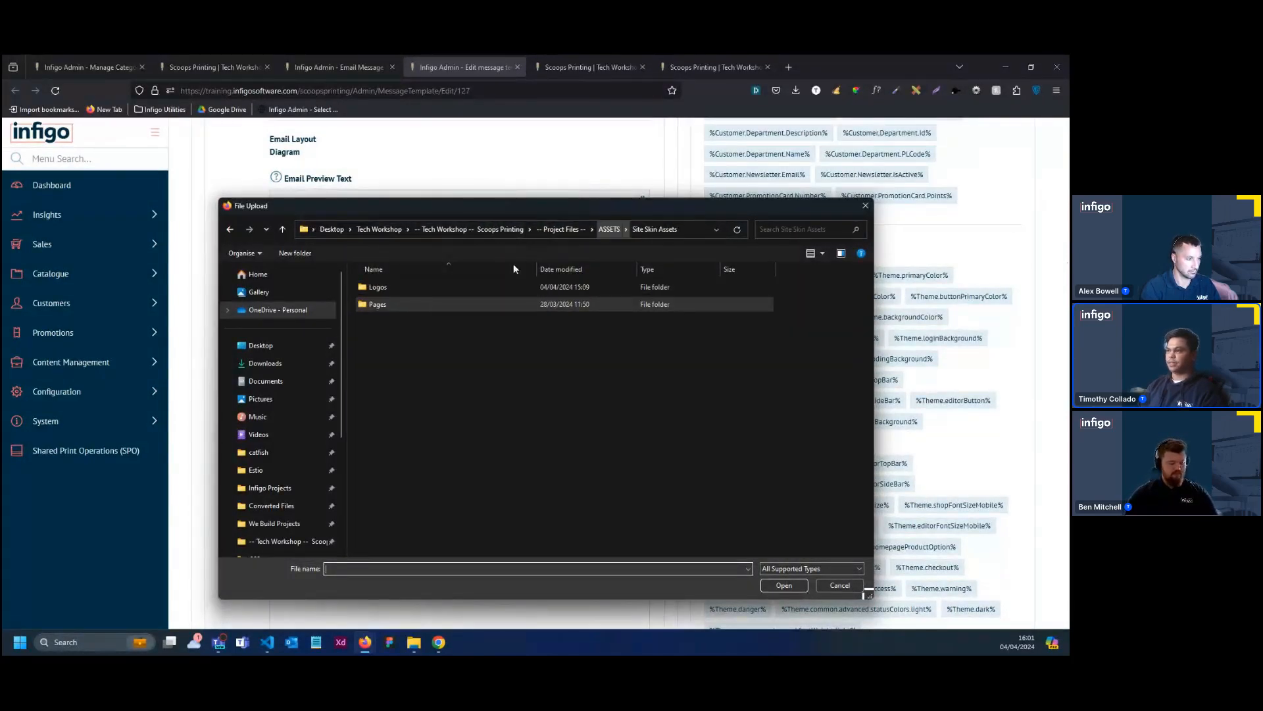
double_click(413, 292)
left_click(459, 313)
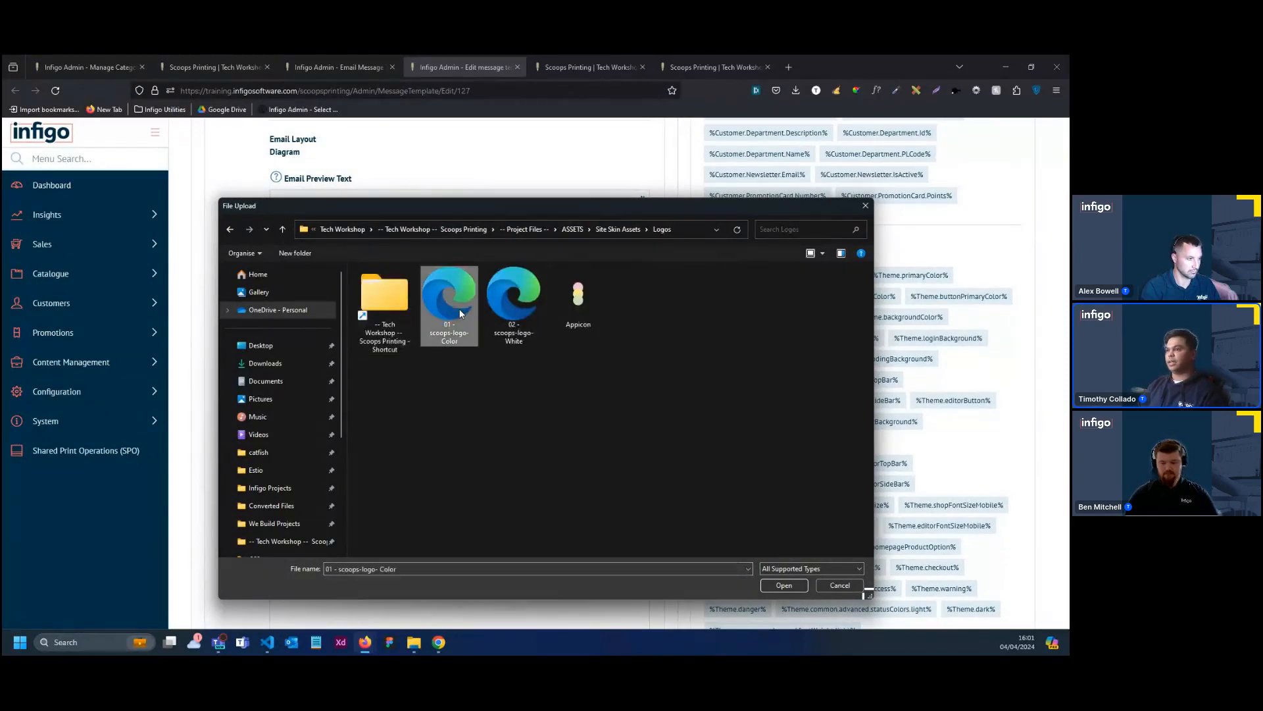
double_click(460, 314)
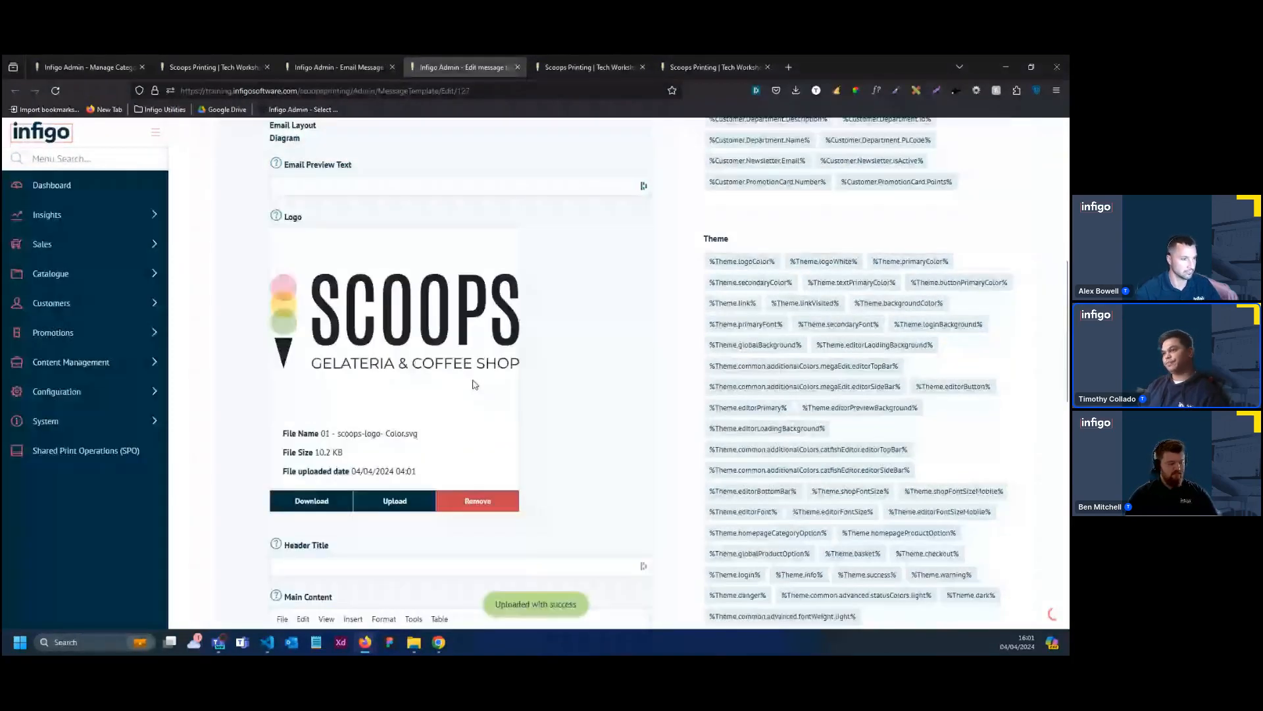
Set the email's header title to "Password Recovery"
scroll(475, 384, "down", 2)
scroll(475, 384, "down", 1)
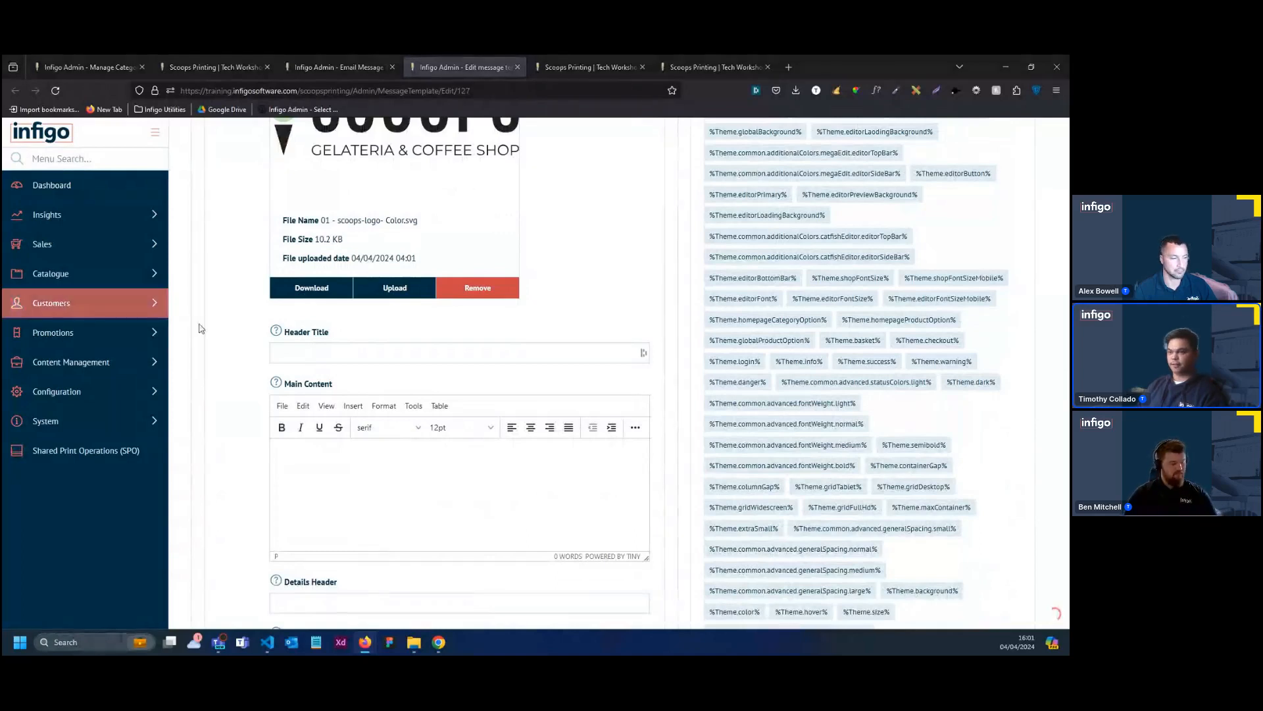
left_click(283, 354)
key("ctrl+v")
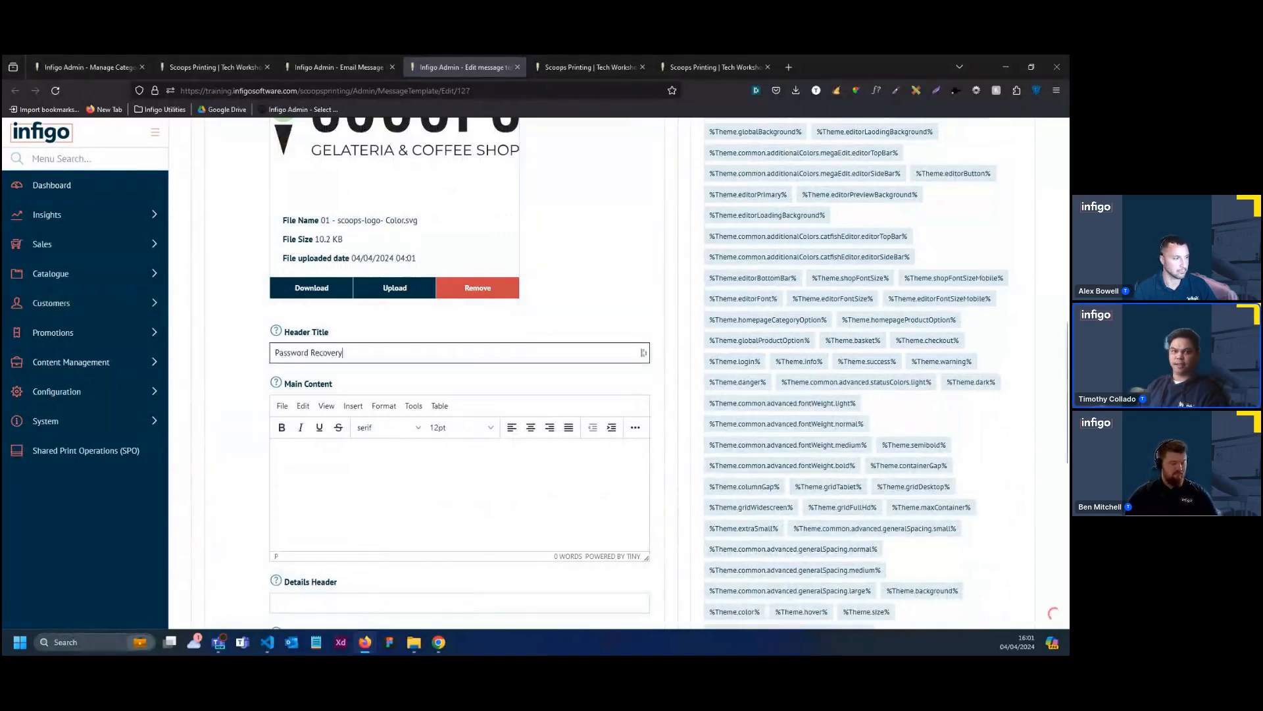
Paste the account recovery message beginning "We hope this message finds you well.", with the %Store.Name% token, as main content and centre both paragraphs
left_click(246, 484)
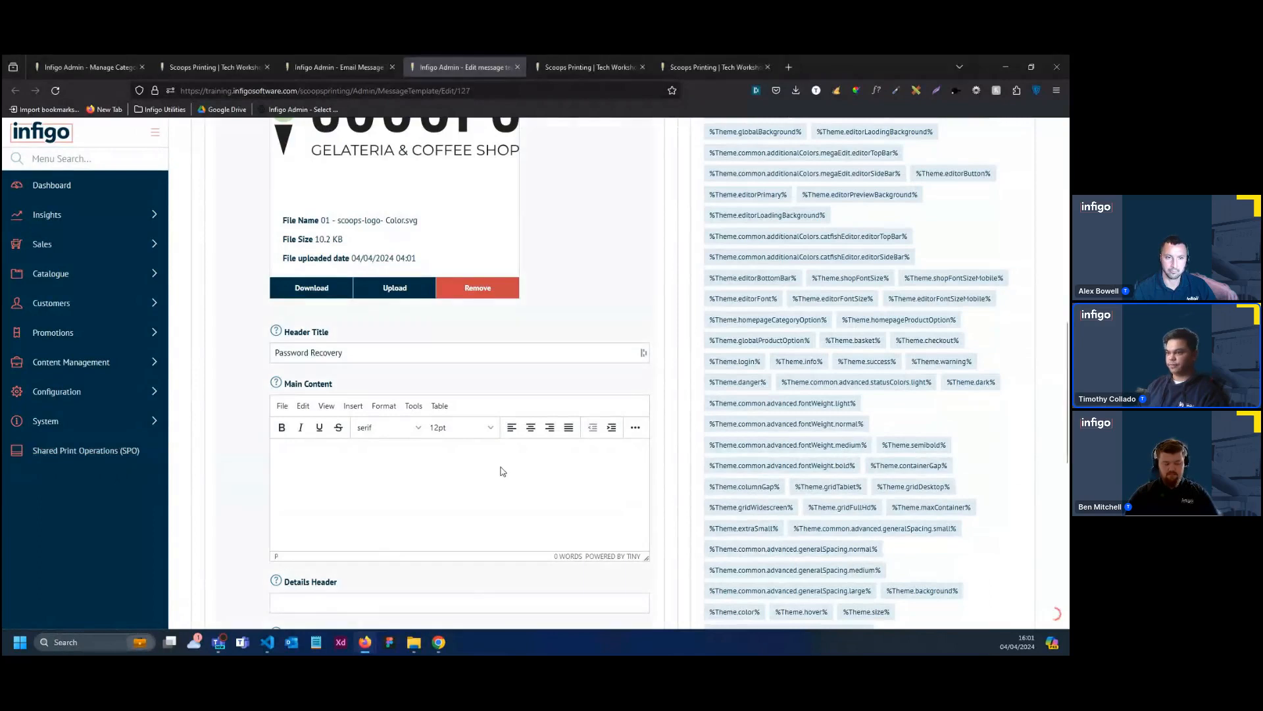
key("ctrl+v")
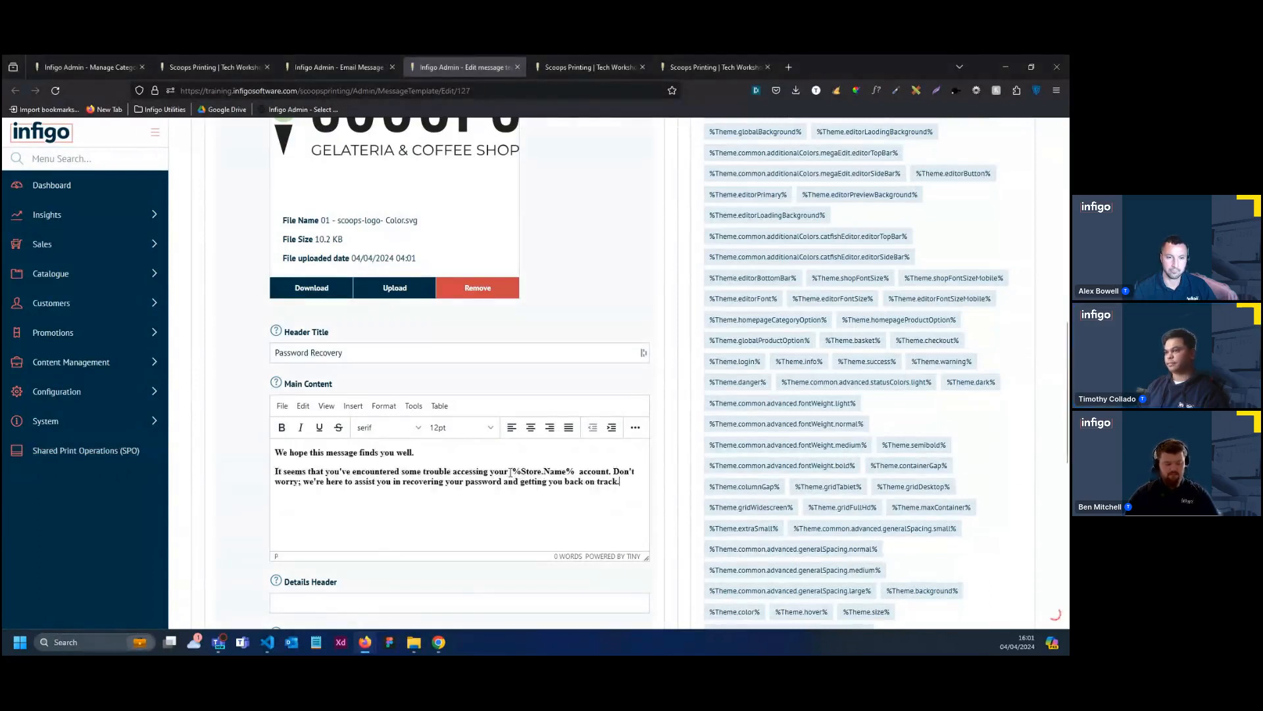
left_click(530, 427)
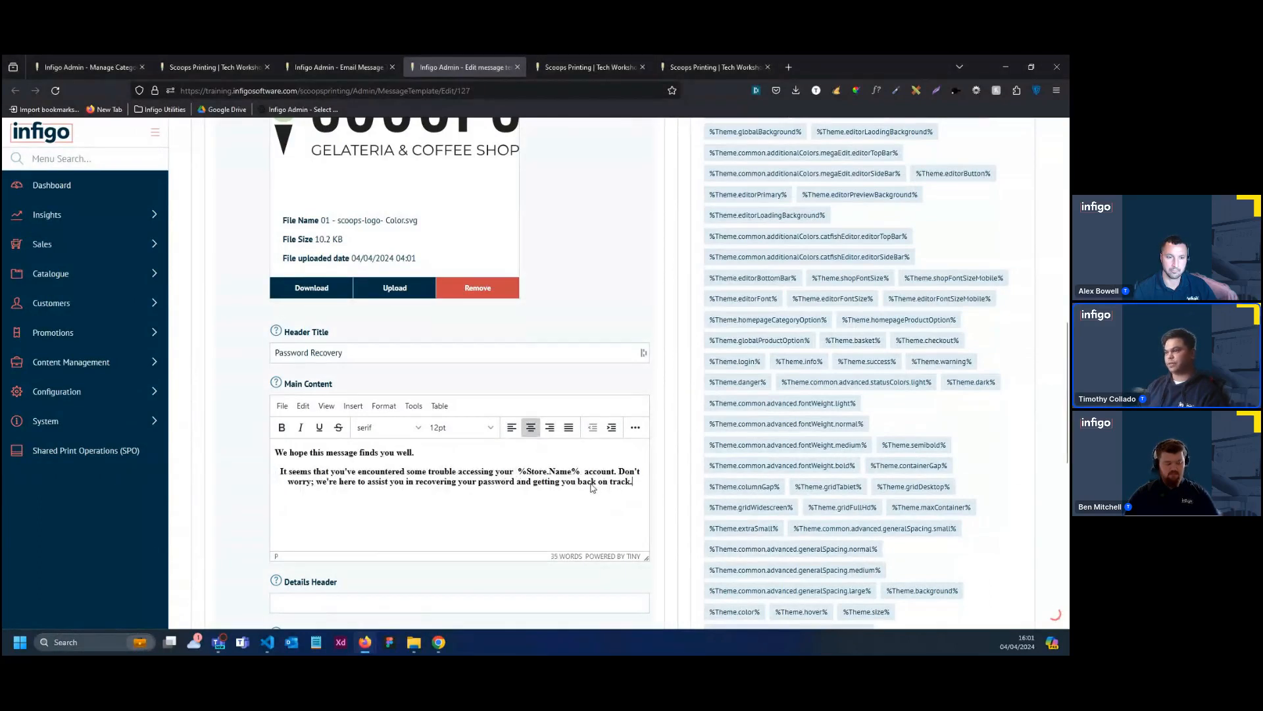
left_click_drag(638, 484, 285, 454)
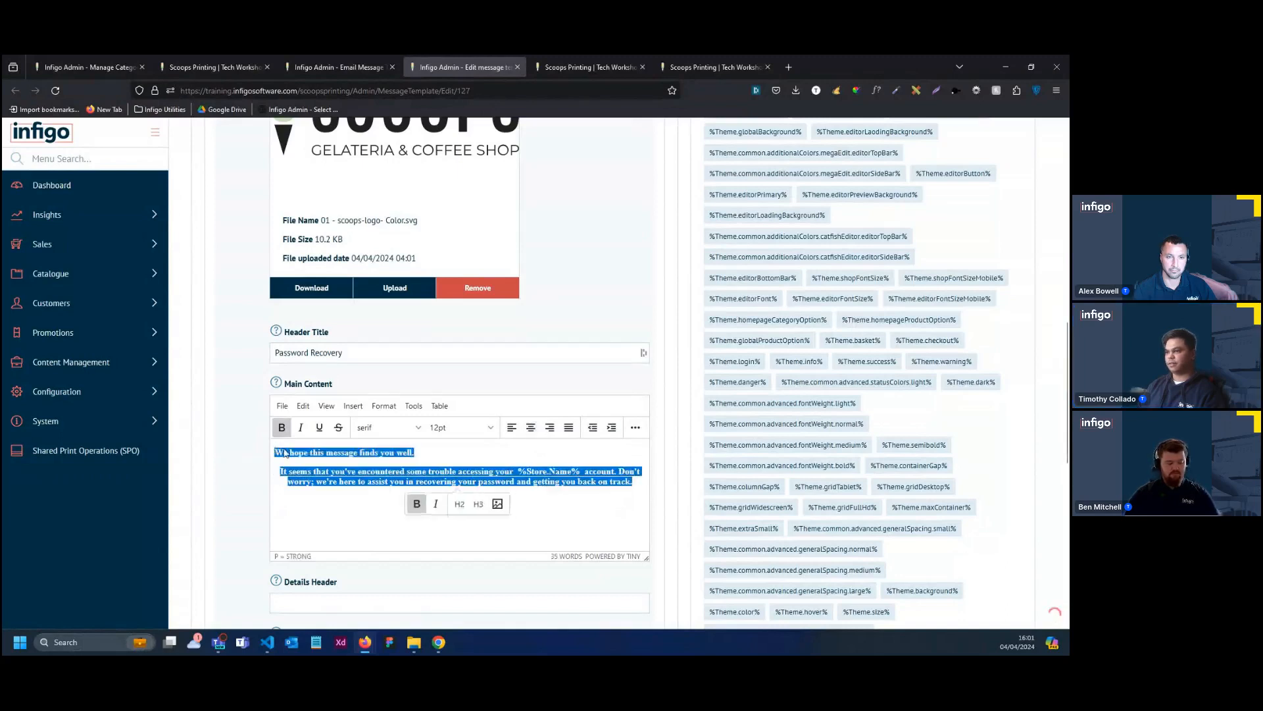
left_click(530, 428)
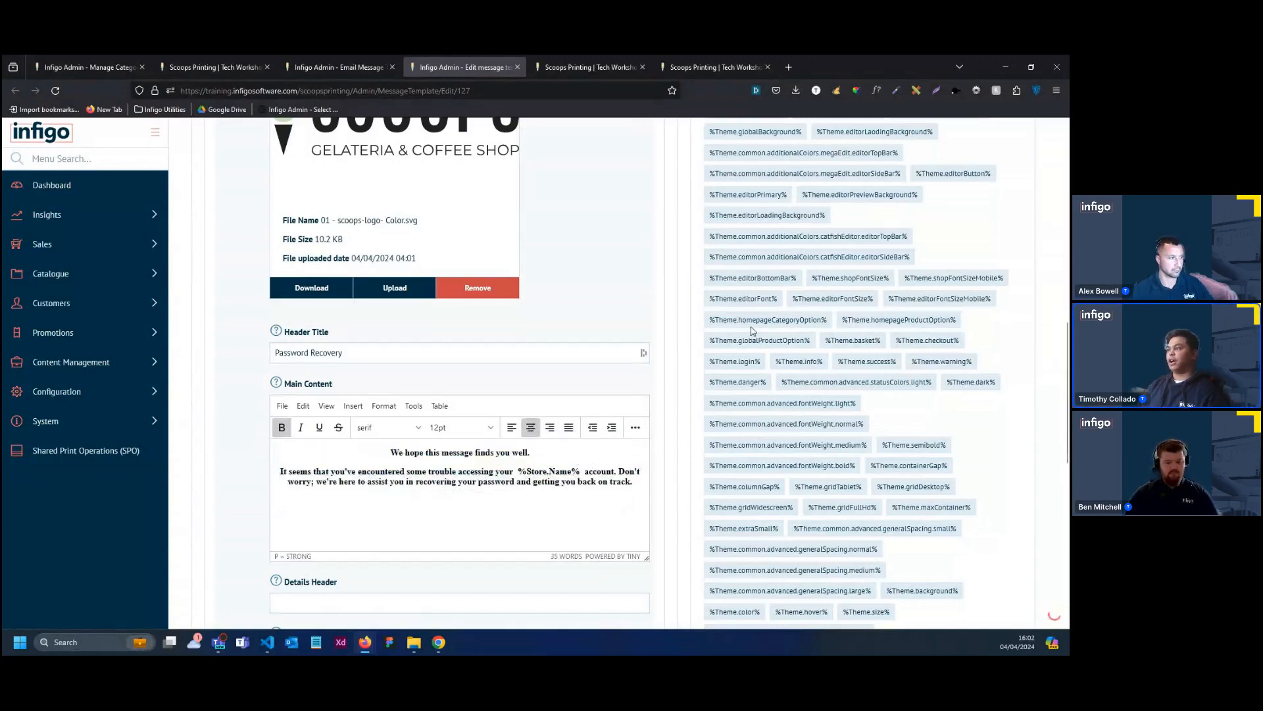
Review the allowed store and customer message tokens and the use of %Store.Name% in the email's main content
scroll(869, 497, "up", 1)
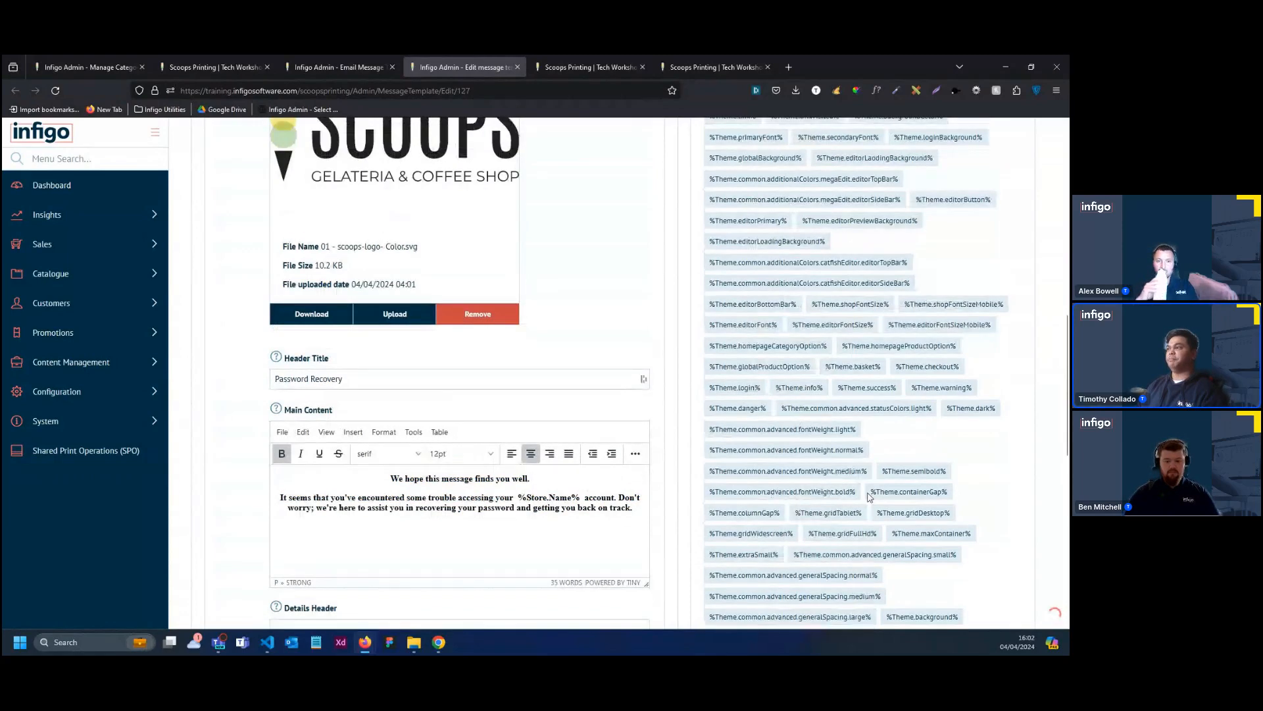
scroll(870, 496, "up", 6)
scroll(922, 436, "up", 3)
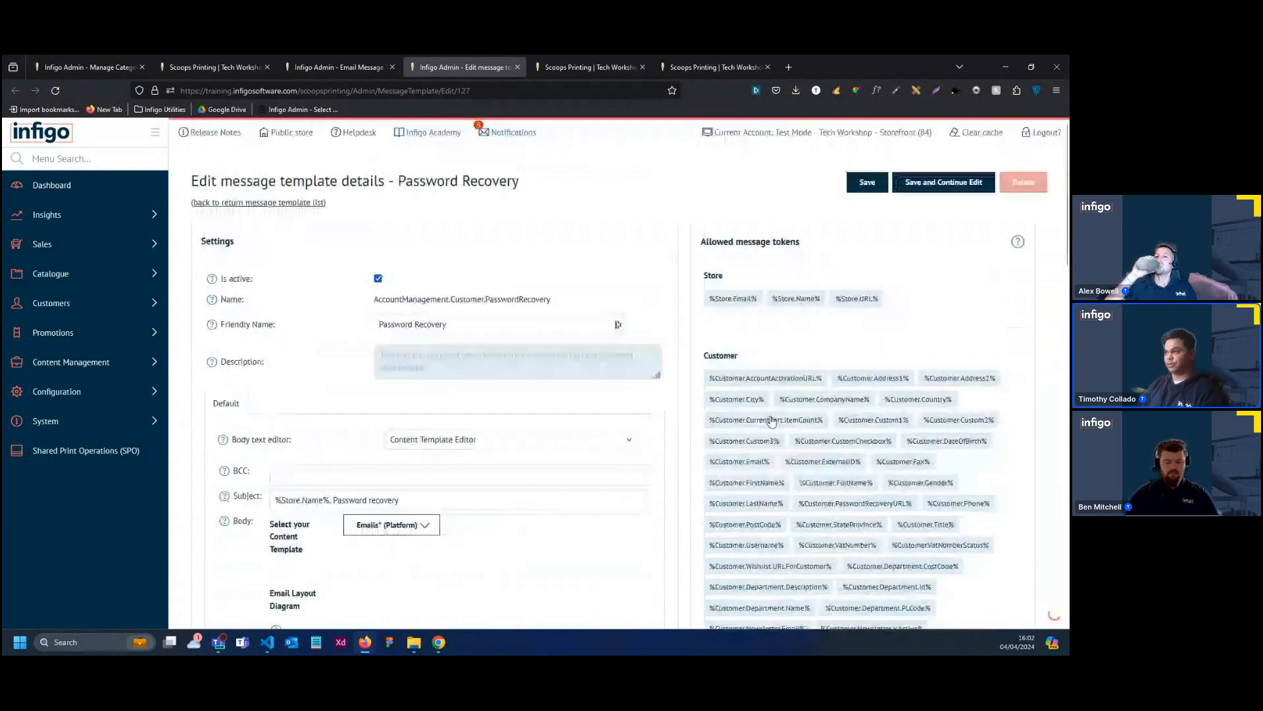
scroll(582, 467, "down", 5)
scroll(581, 467, "down", 6)
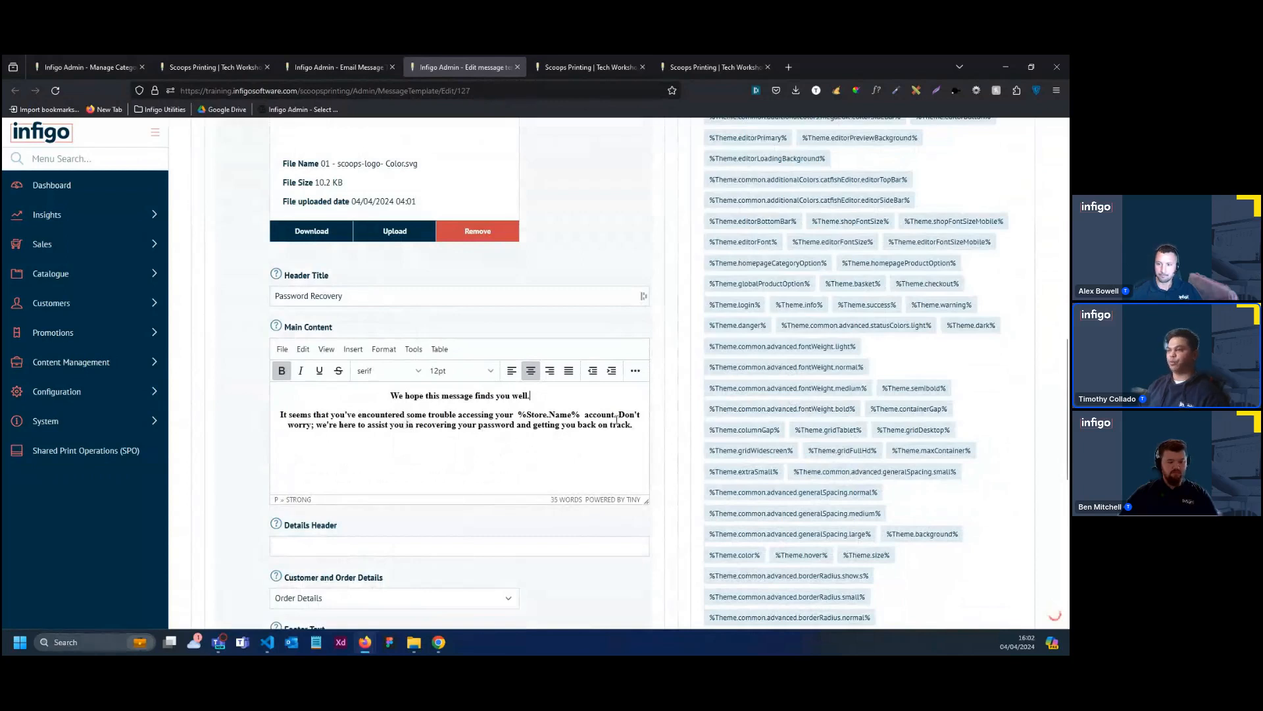
Remove the bold formatting from both paragraphs of the email's main content
left_click_drag(633, 424, 391, 395)
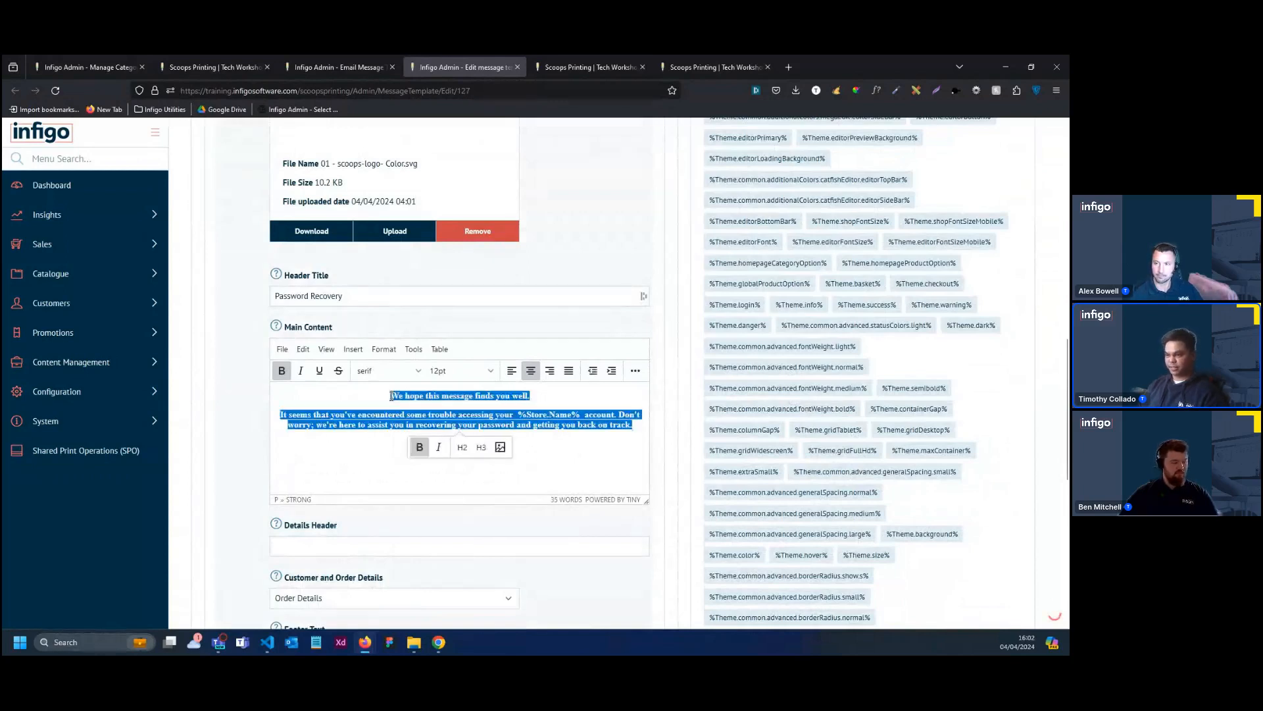
key("ctrl+b")
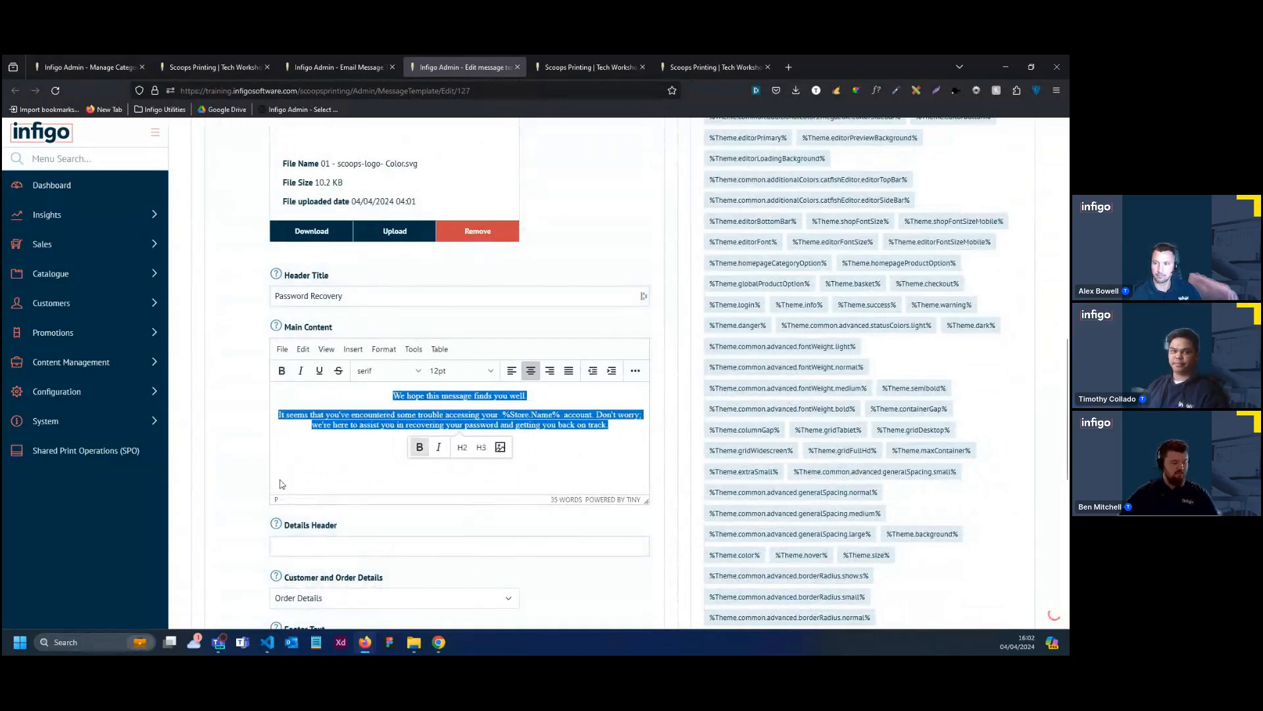
left_click(358, 465)
Set the email's Customer and Order Details option to Additional Content
scroll(346, 471, "down", 1)
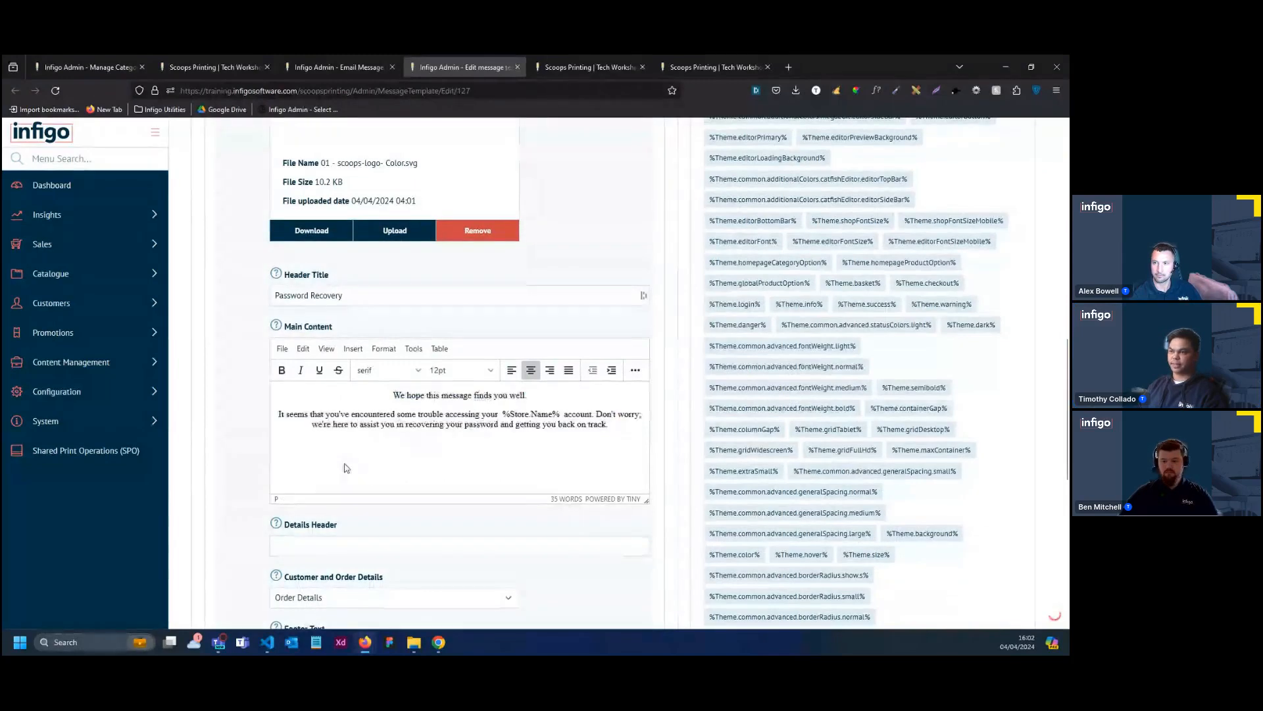
scroll(347, 472, "down", 1)
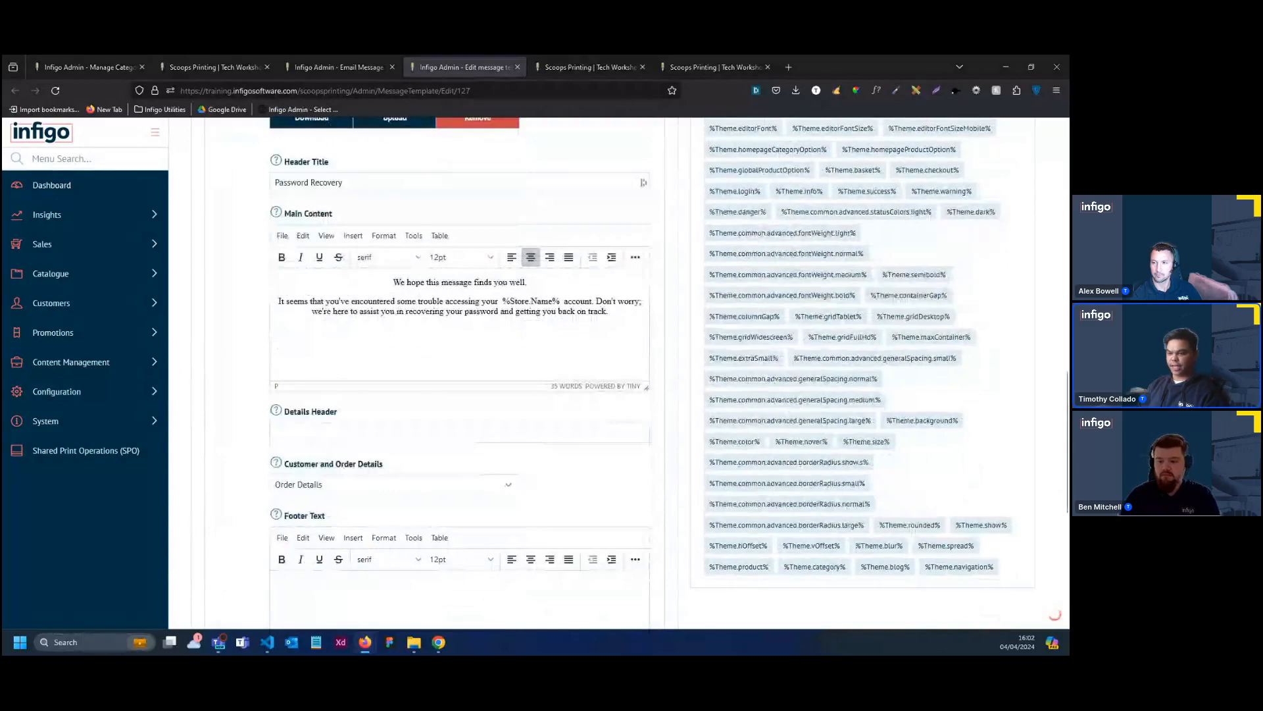
left_click(344, 486)
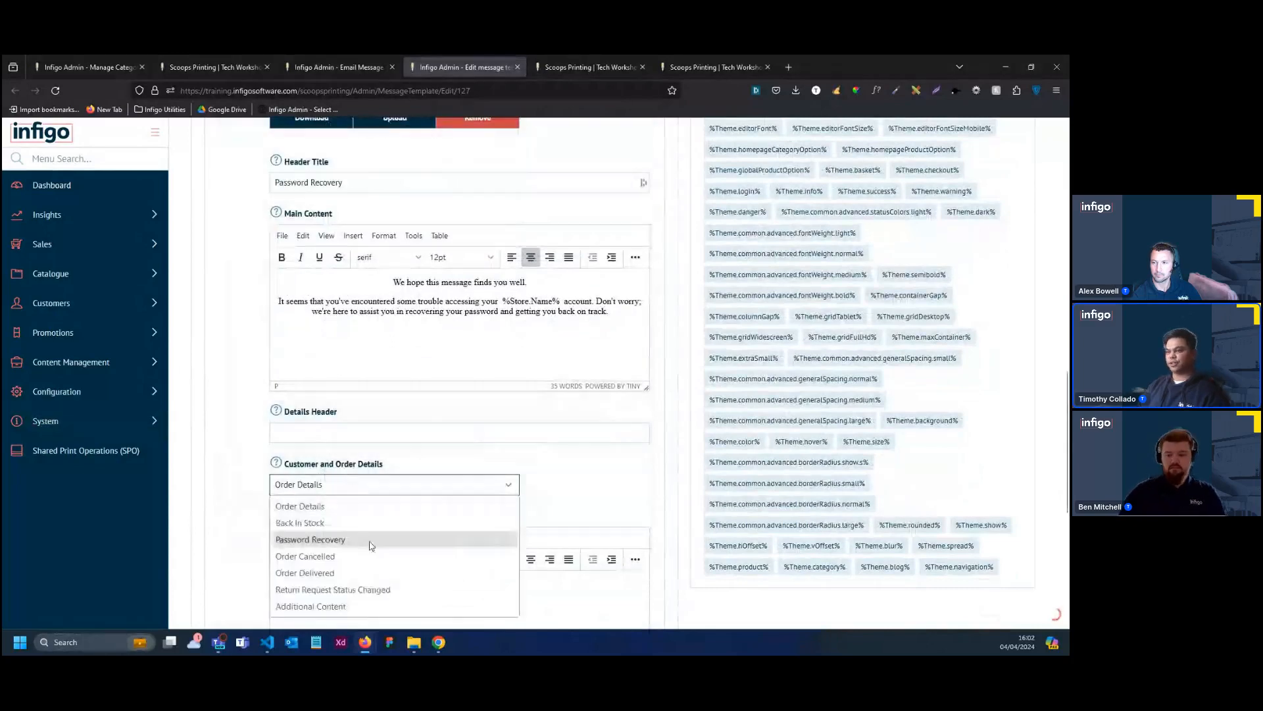
left_click(358, 605)
scroll(412, 530, "down", 2)
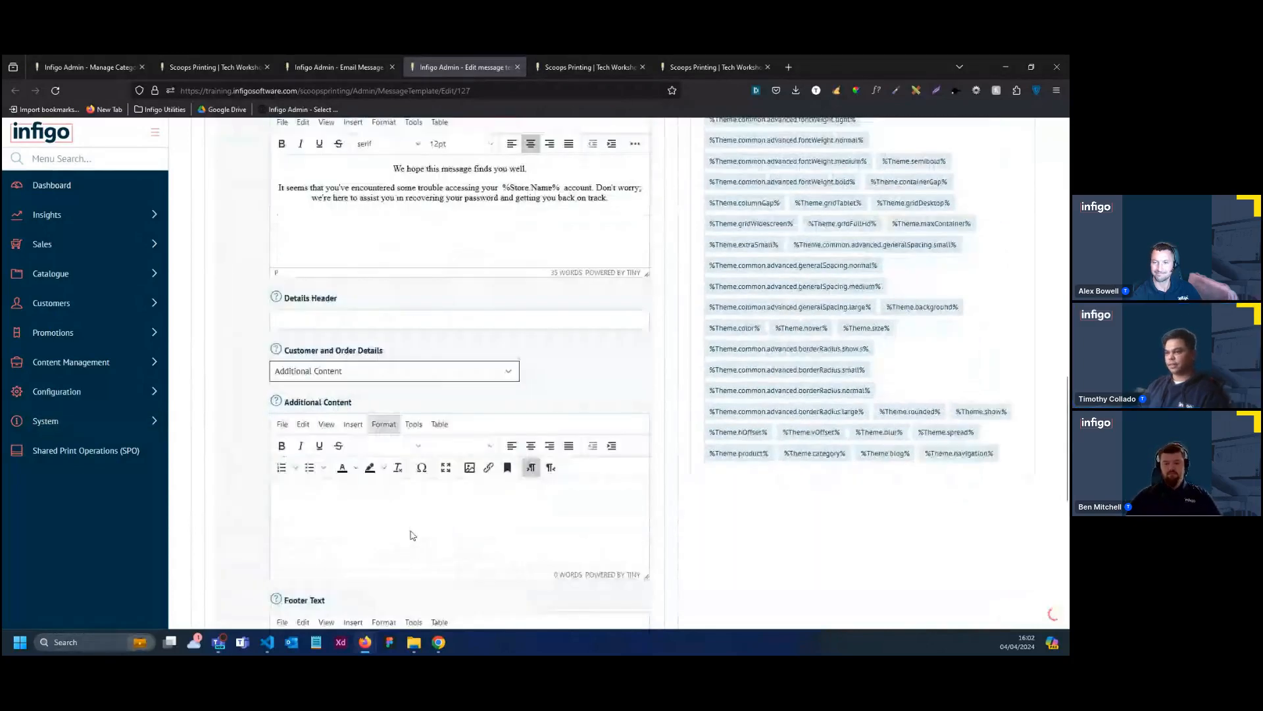
scroll(416, 414, "down", 1)
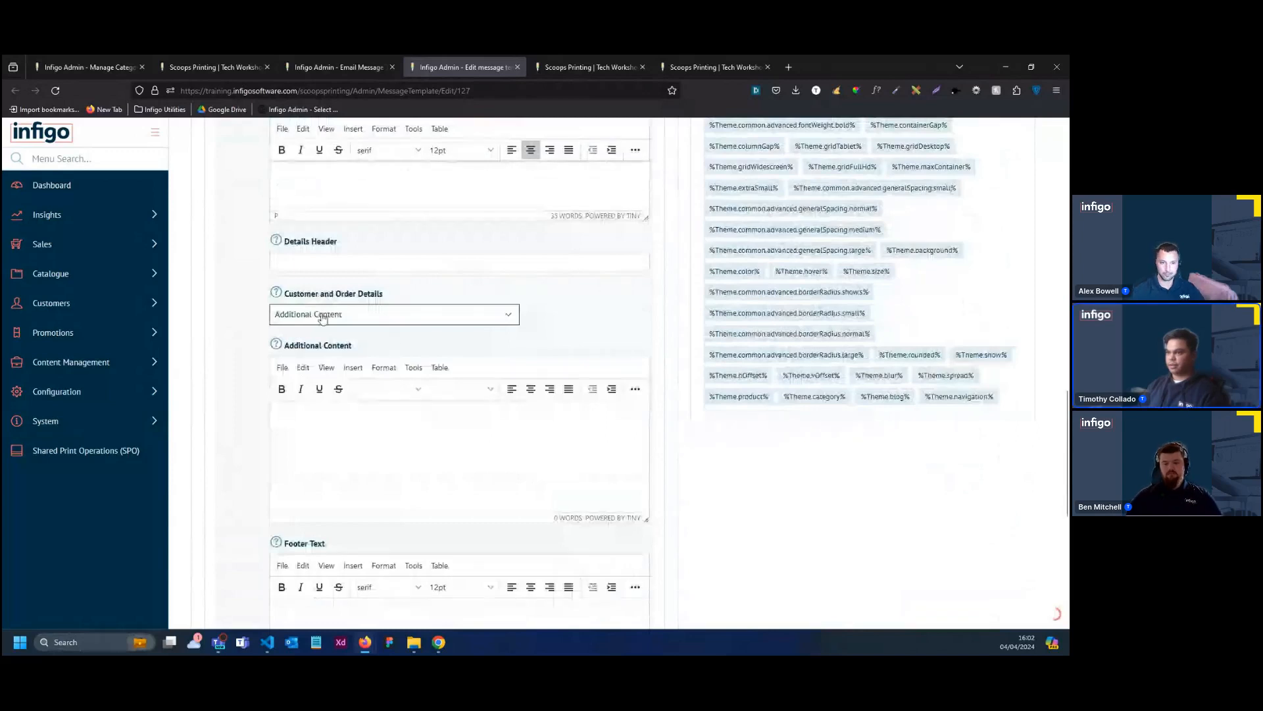
left_click(367, 315)
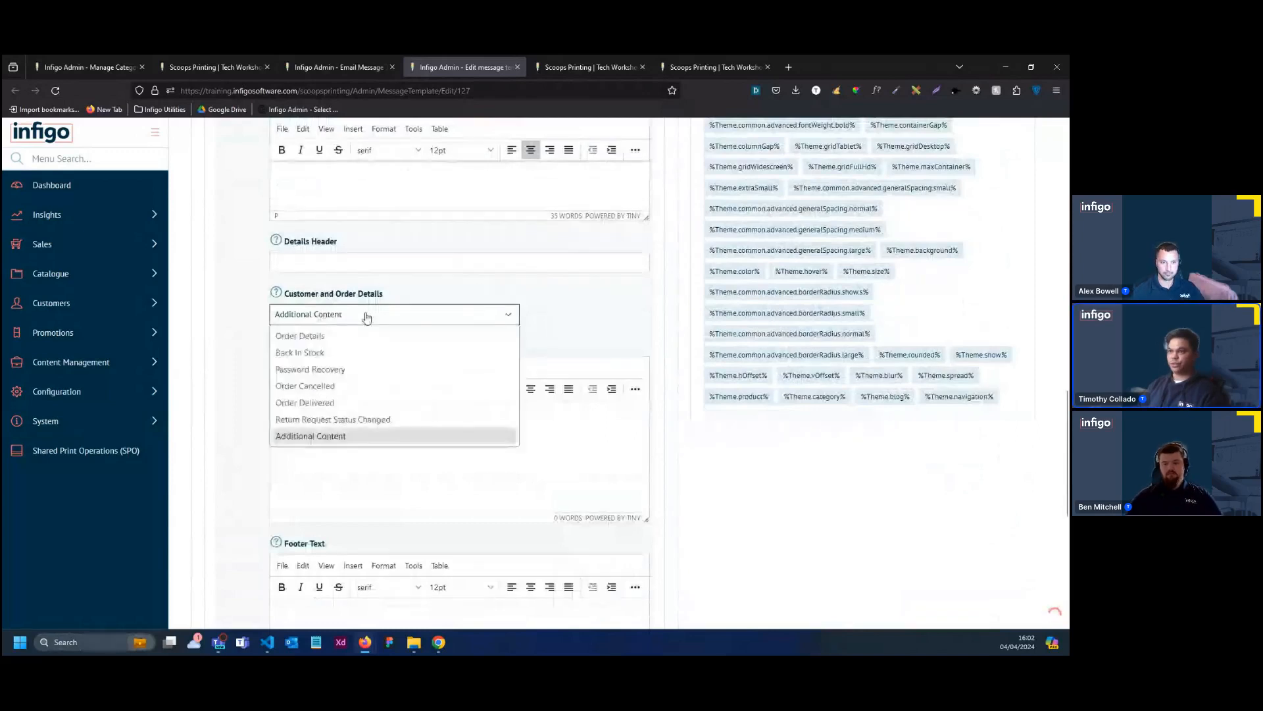
left_click(333, 437)
Paste "To change your password, please click here" as the additional content, remove its bold formatting and centre it
left_click(390, 428)
key("ctrl+v")
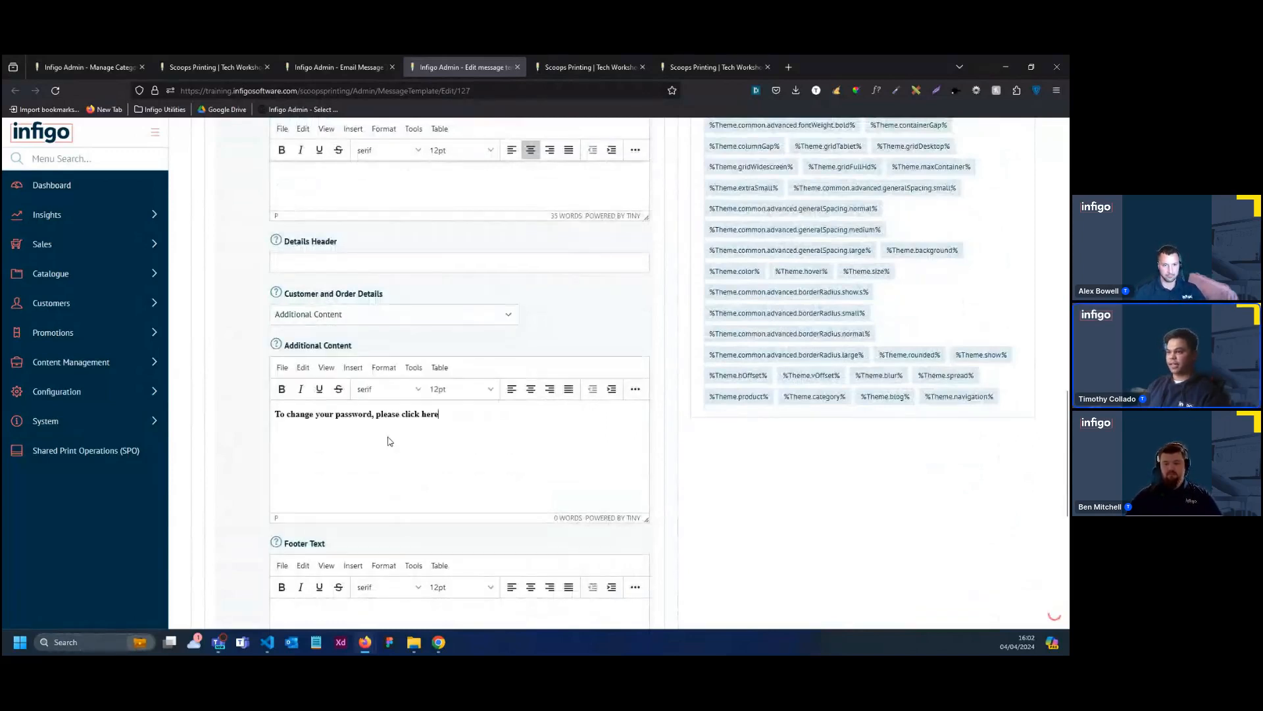
key("ctrl+a")
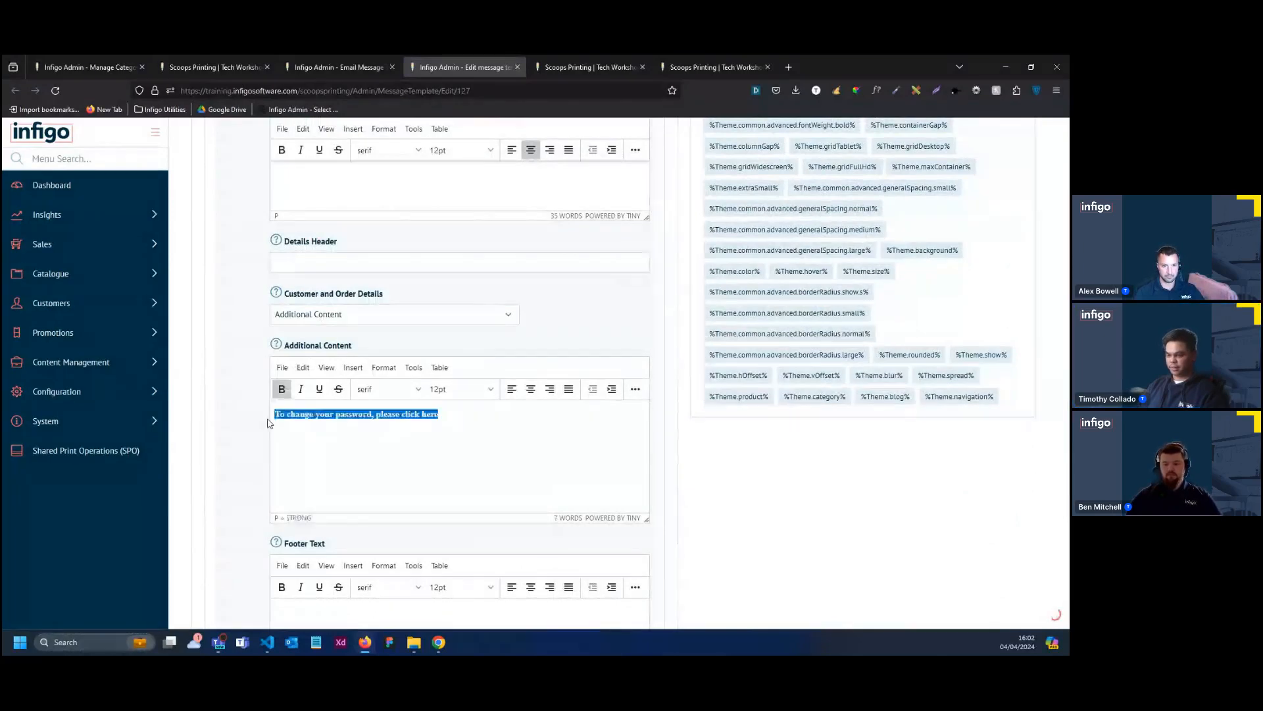
key("ctrl+b")
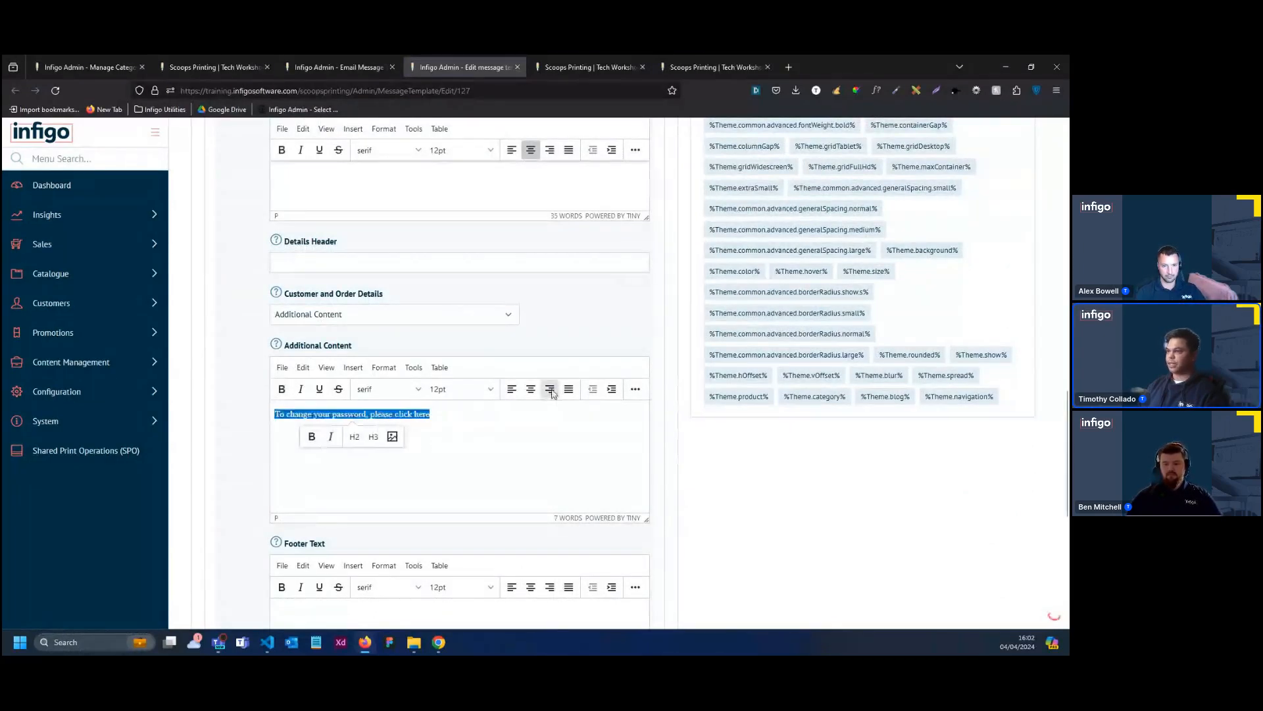
left_click(550, 393)
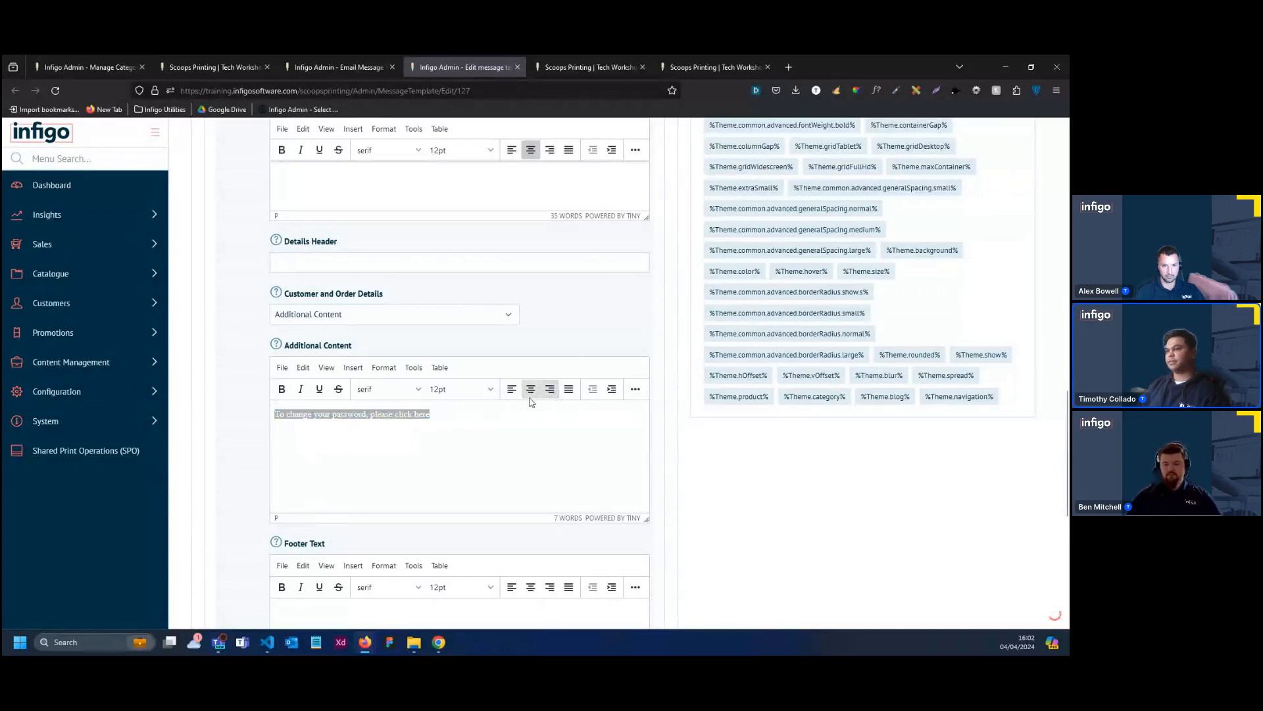
left_click(530, 397)
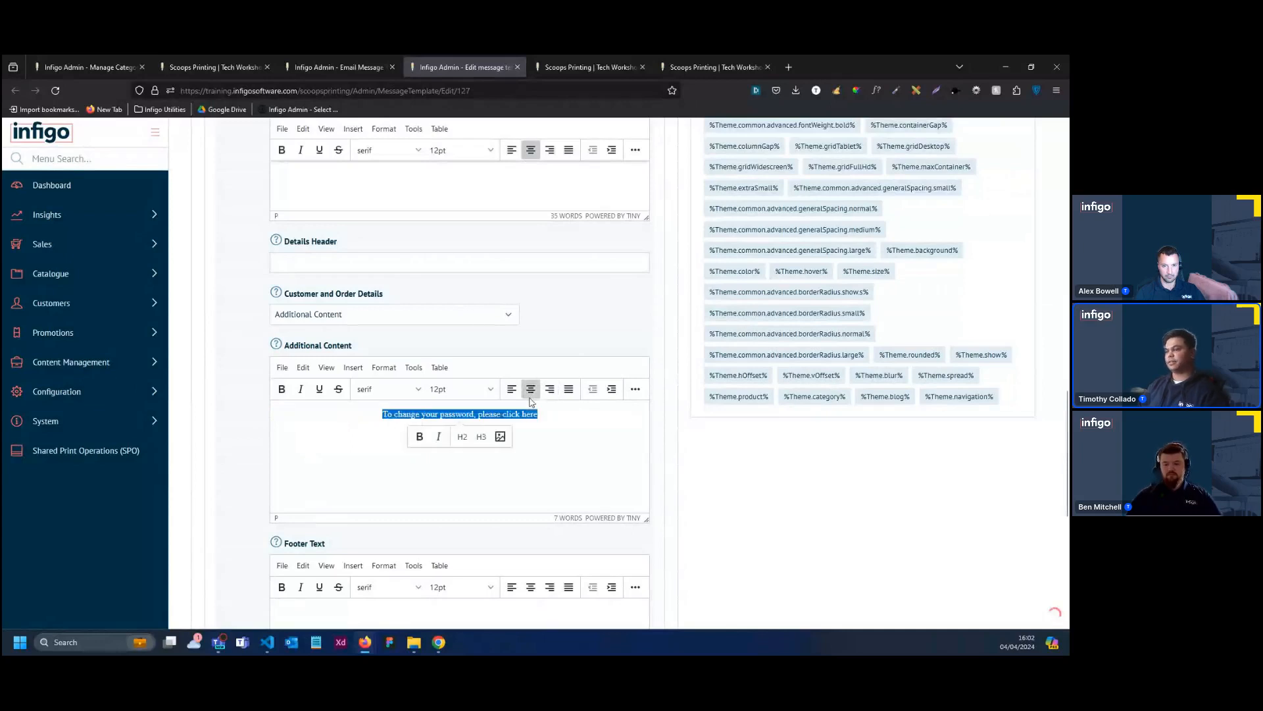
left_click(477, 317)
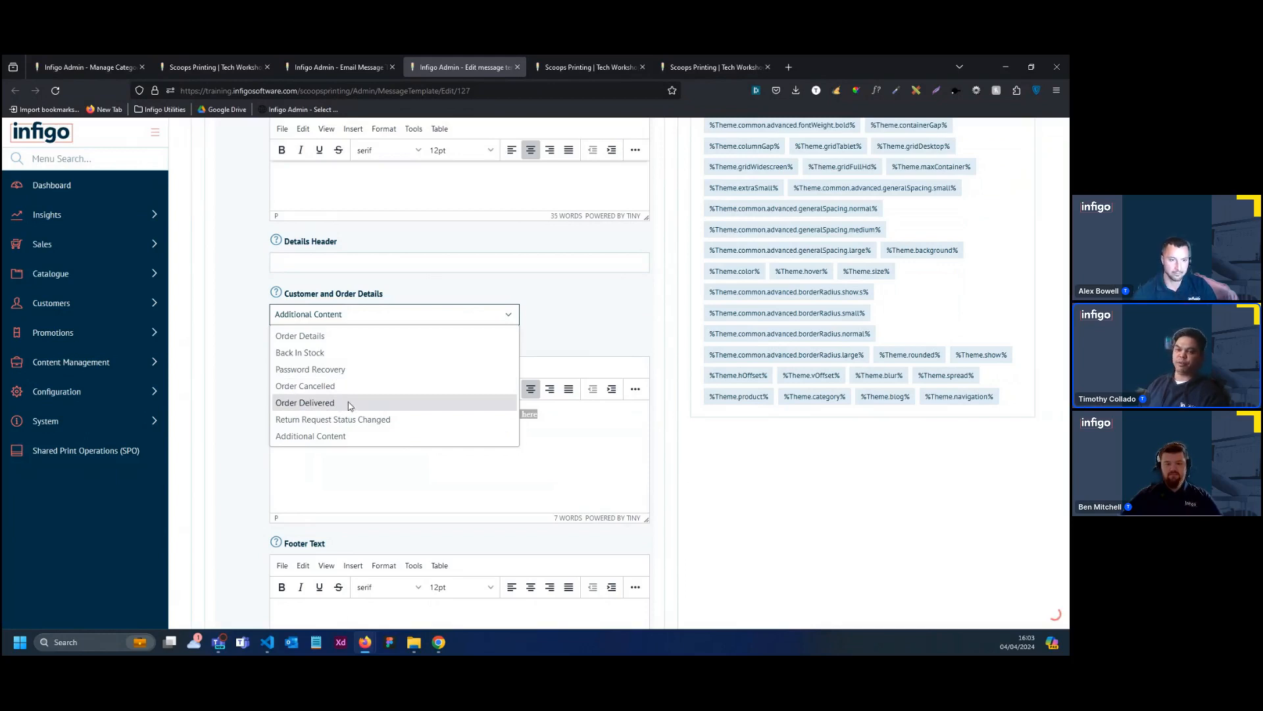
left_click(556, 442)
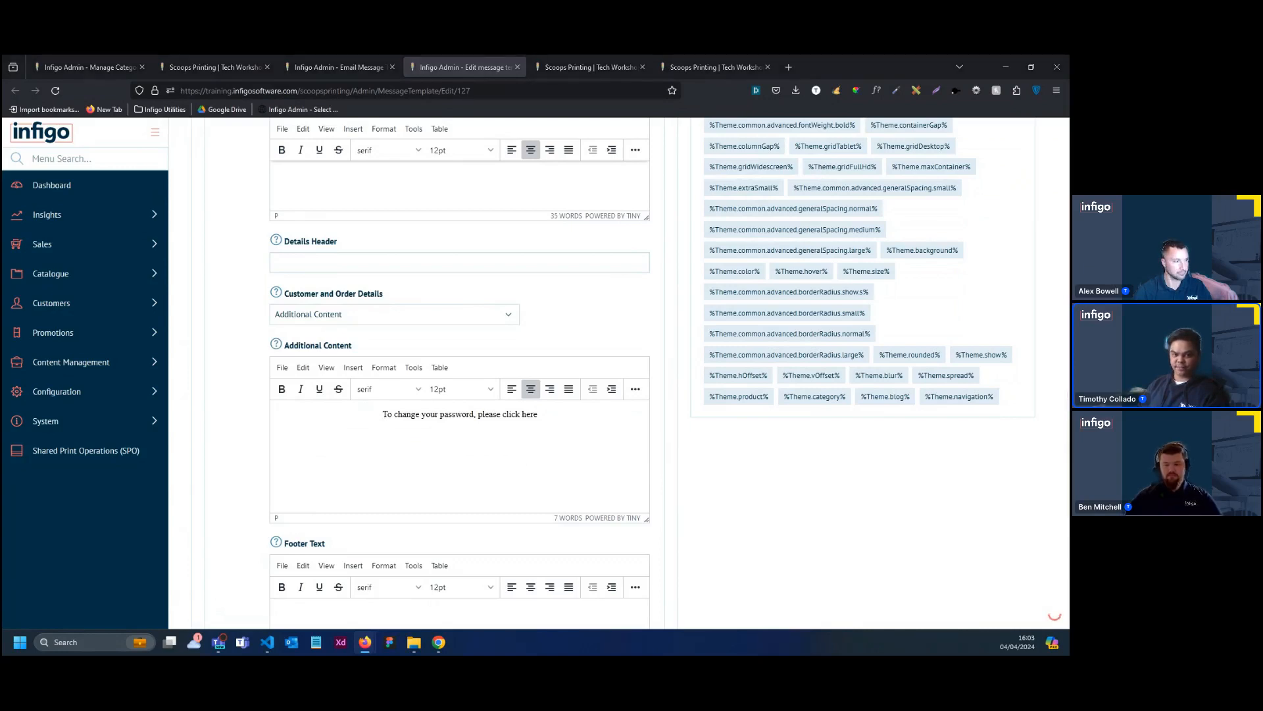
Paste the support message beginning "If you continue to experience difficulties", signed %Store.Name%, as footer text without bold and centre all its paragraphs
scroll(380, 511, "down", 2)
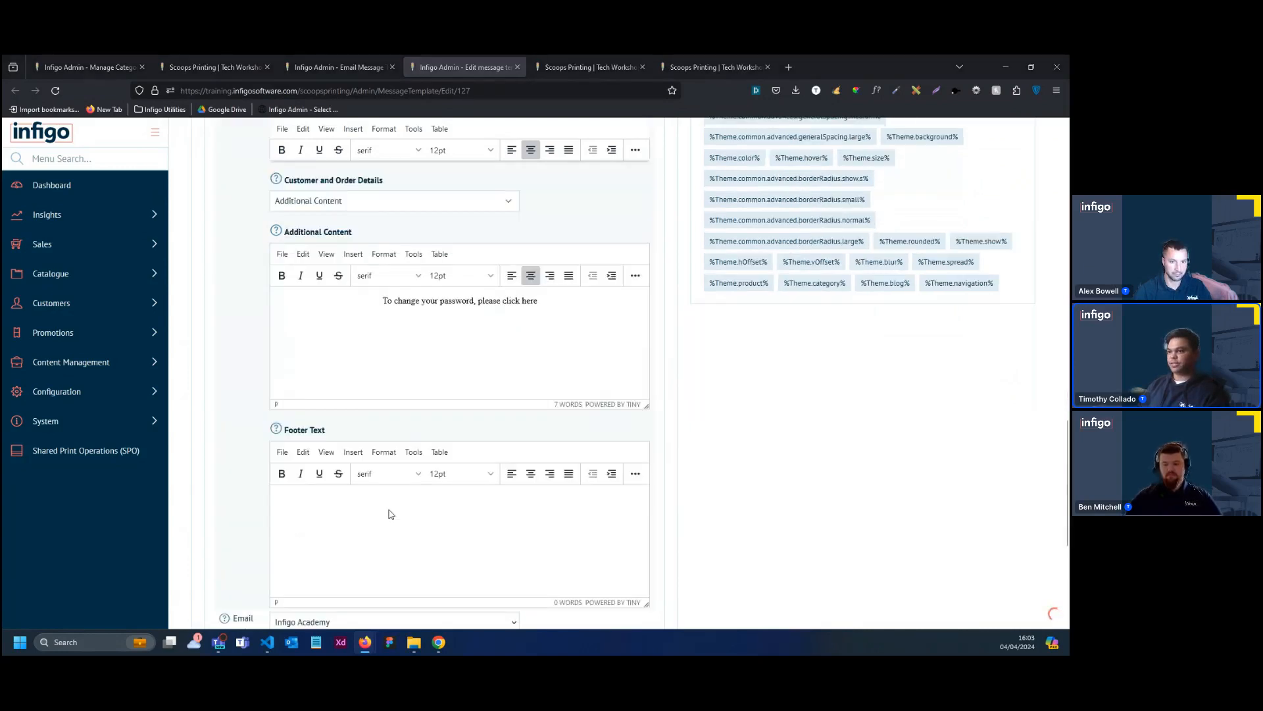
left_click(425, 514)
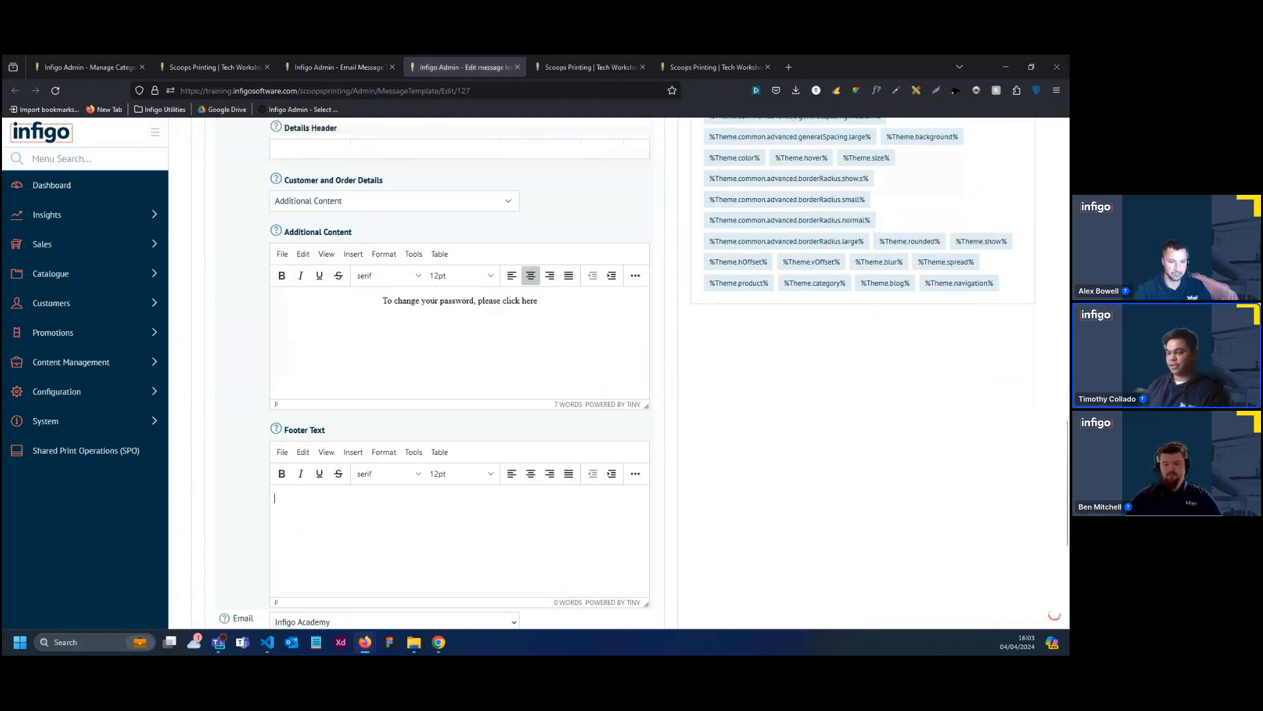
type("If you continue to experience difficulties or have any questions, please don't hesitate to contact our support team at %Store.Email% . We're here to help you every step of the way. Thank you for choosing %Store.Name% for your packaging needs. We appreciate your business and look forward to serving you again soon. Best regards, %Store.Name%")
scroll(367, 542, "down", 1)
left_click_drag(367, 542, 265, 445)
left_click(419, 439)
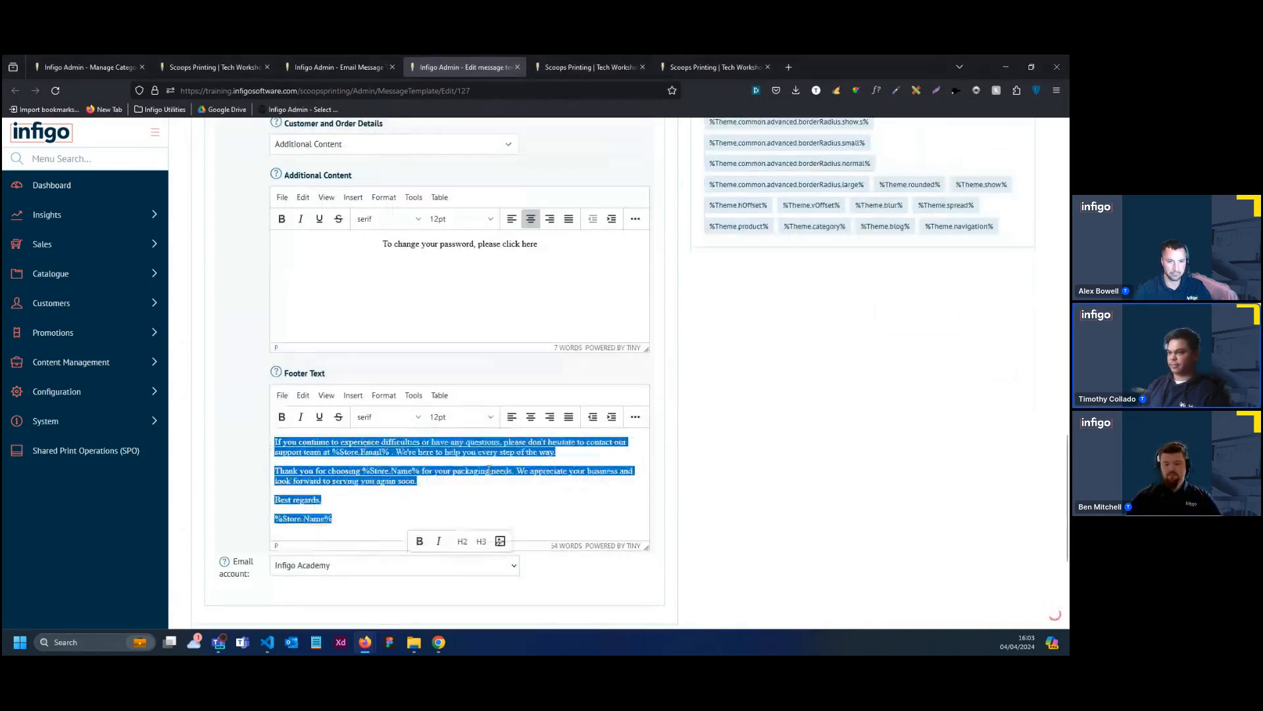
left_click(531, 420)
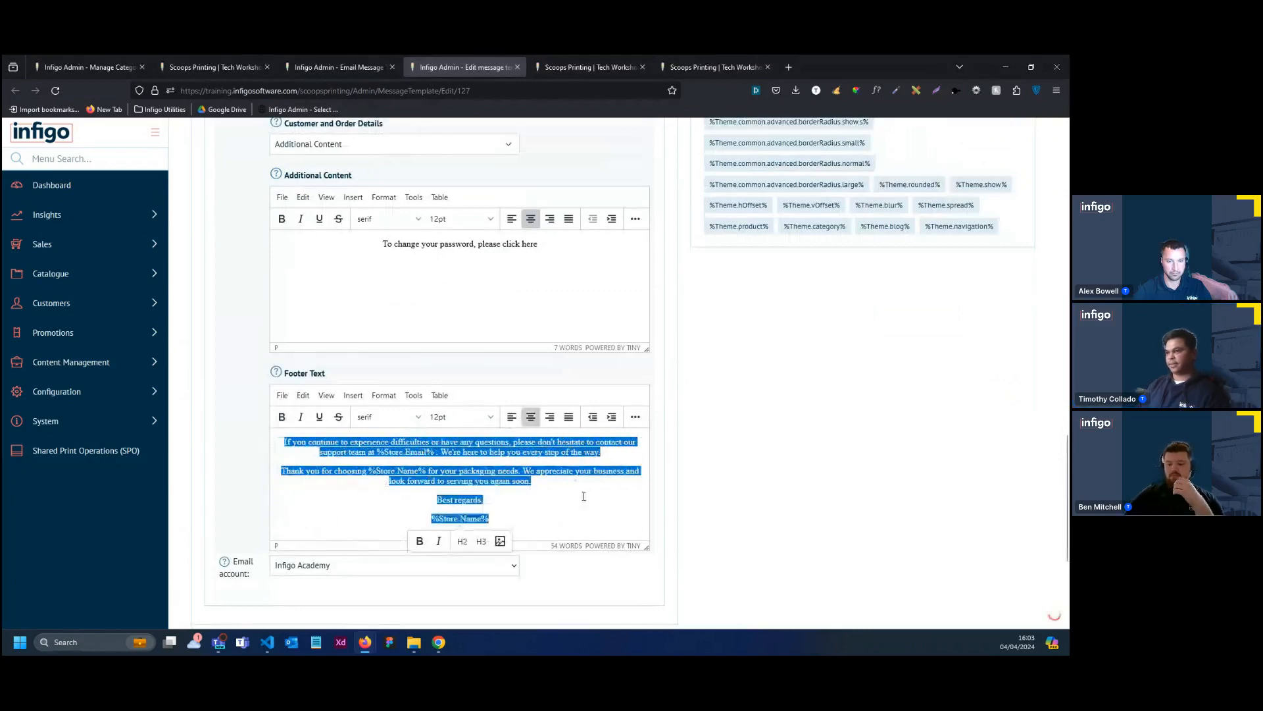
Save the Password Recovery message template and keep it open for editing
scroll(691, 481, "down", 2)
scroll(830, 418, "up", 4)
scroll(829, 419, "up", 15)
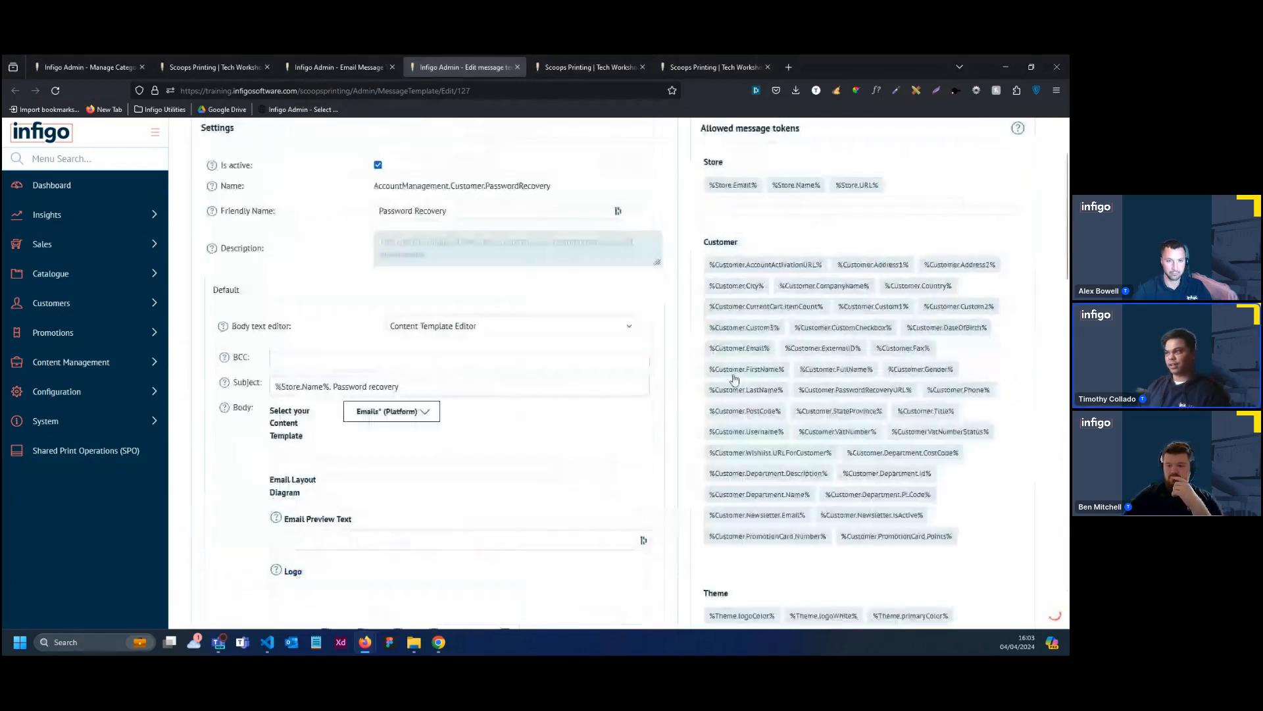
left_click(907, 186)
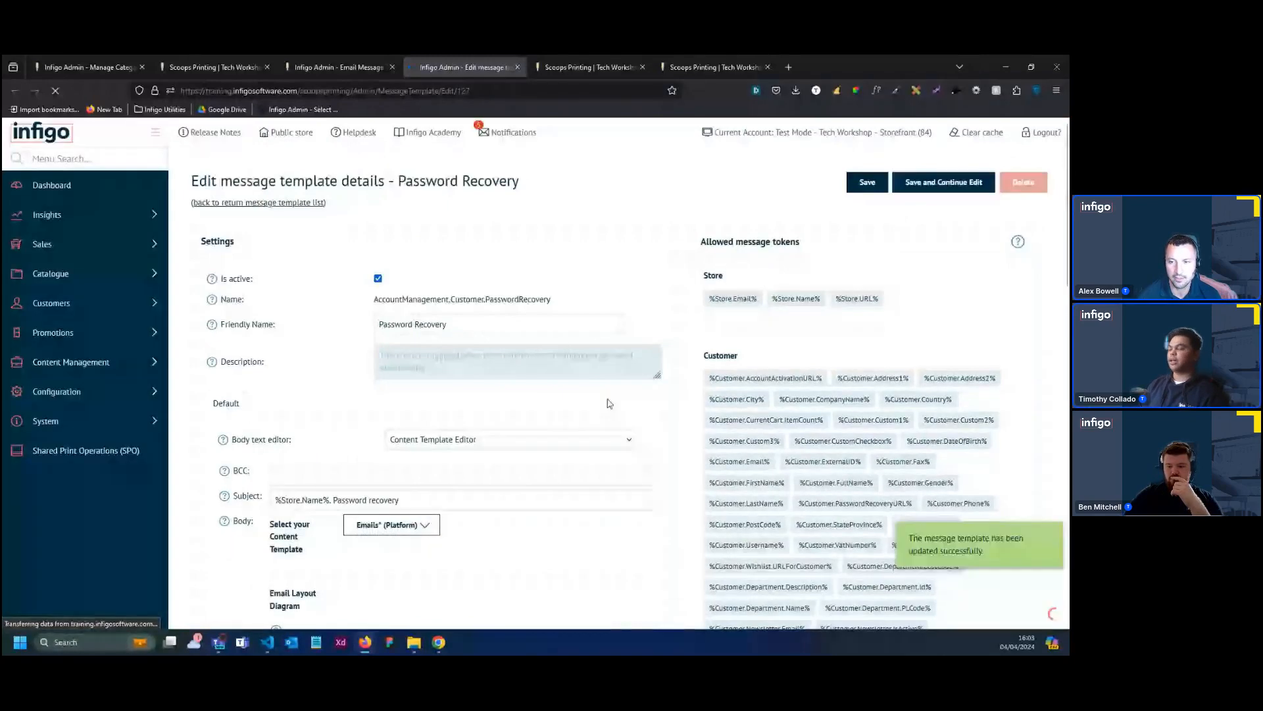
Review the saved template's logo, header title, main content, additional content, footer text and test email section
scroll(637, 409, "down", 1)
scroll(630, 414, "down", 3)
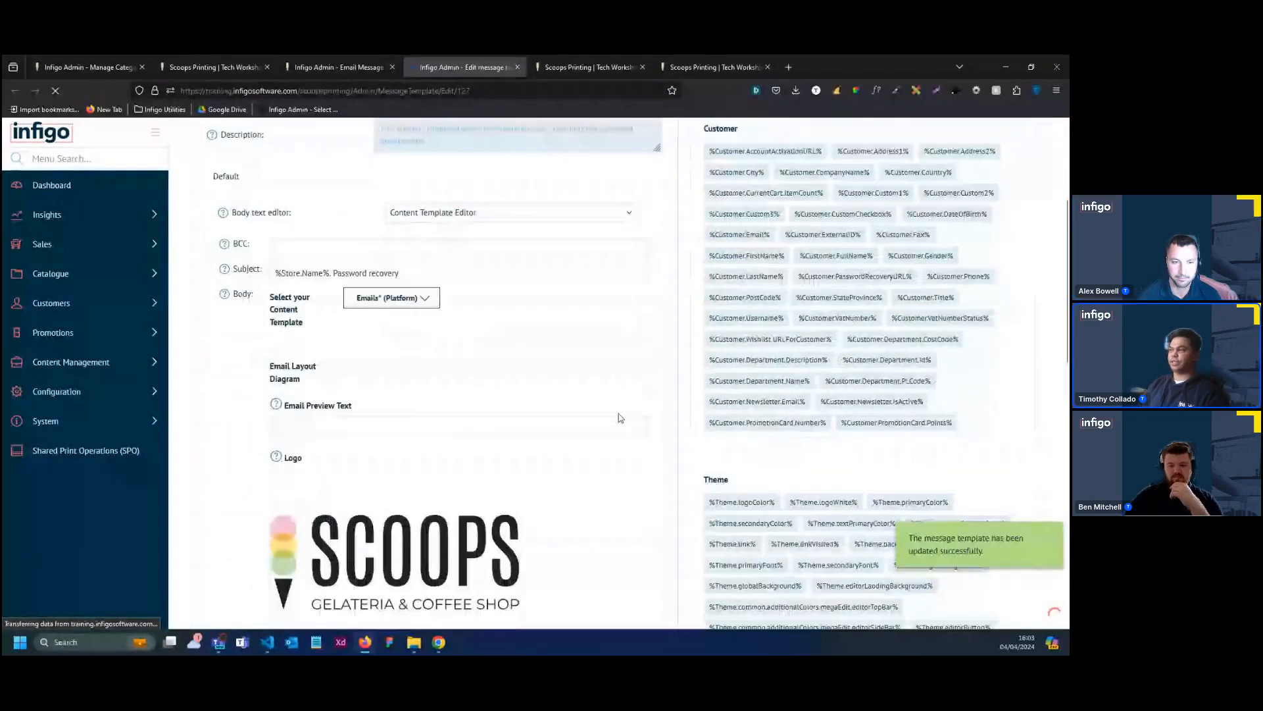
scroll(620, 418, "up", 3)
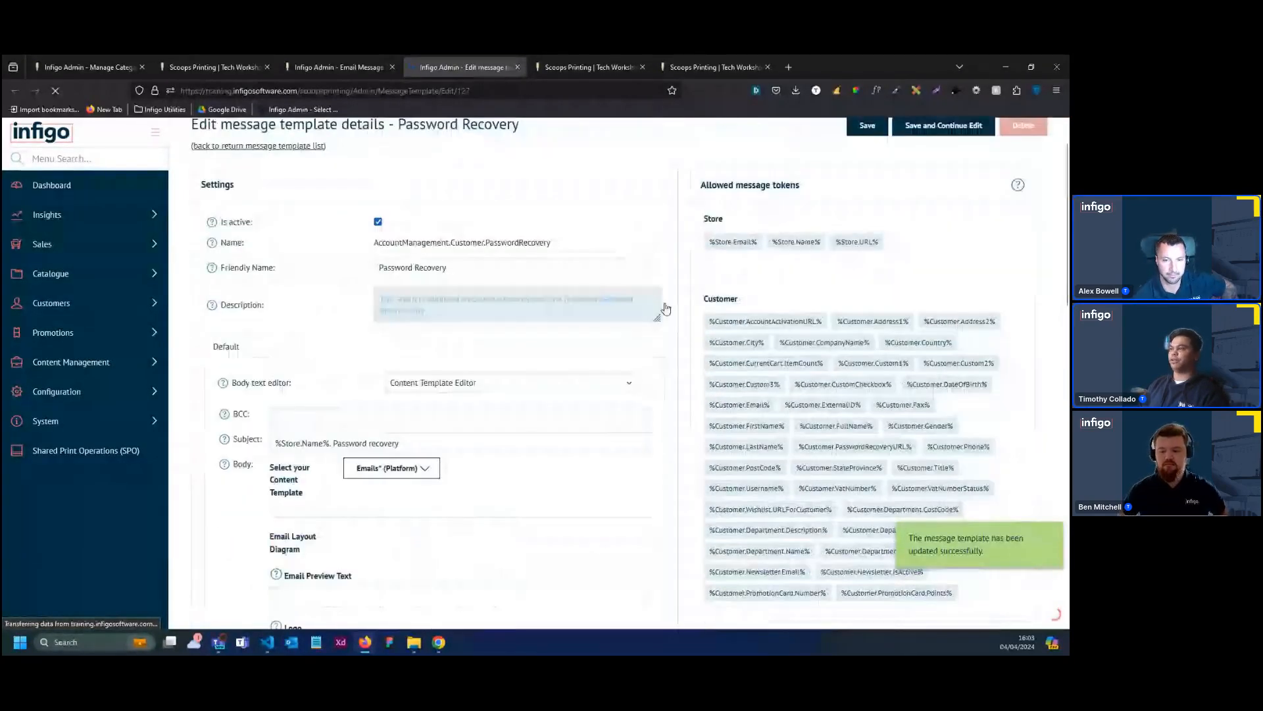
scroll(649, 408, "down", 5)
scroll(649, 409, "down", 3)
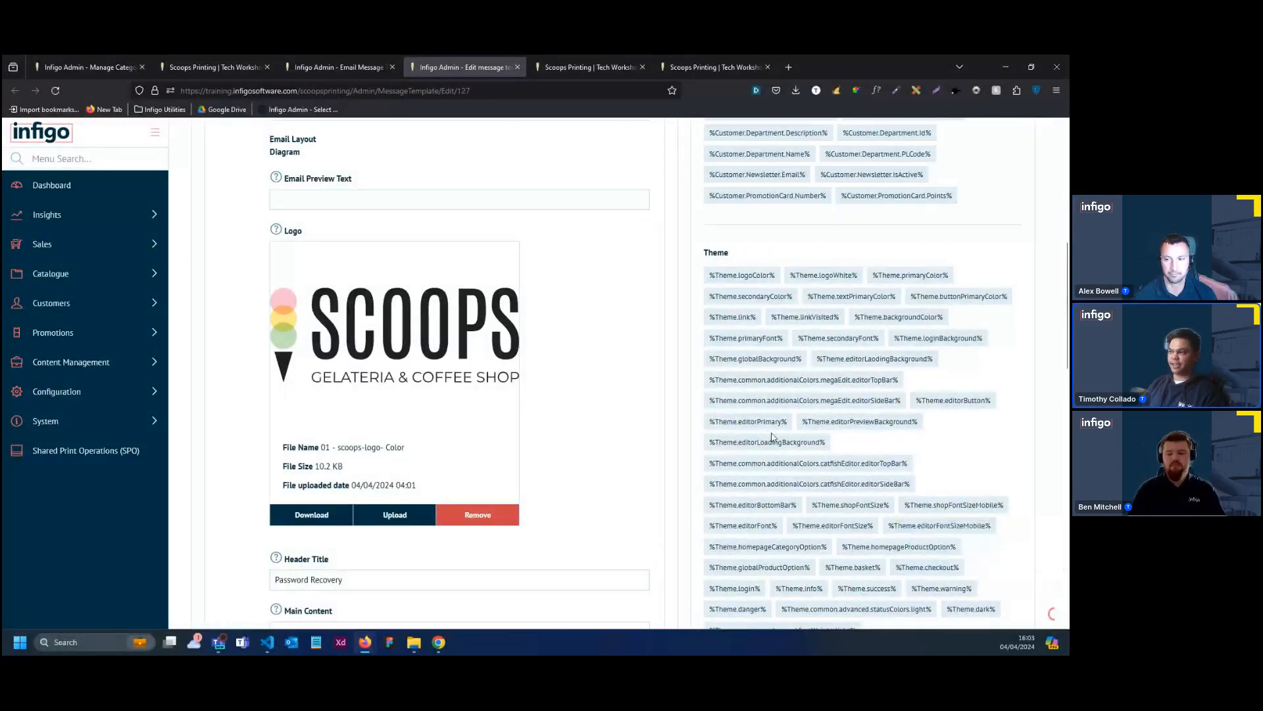
scroll(751, 427, "down", 5)
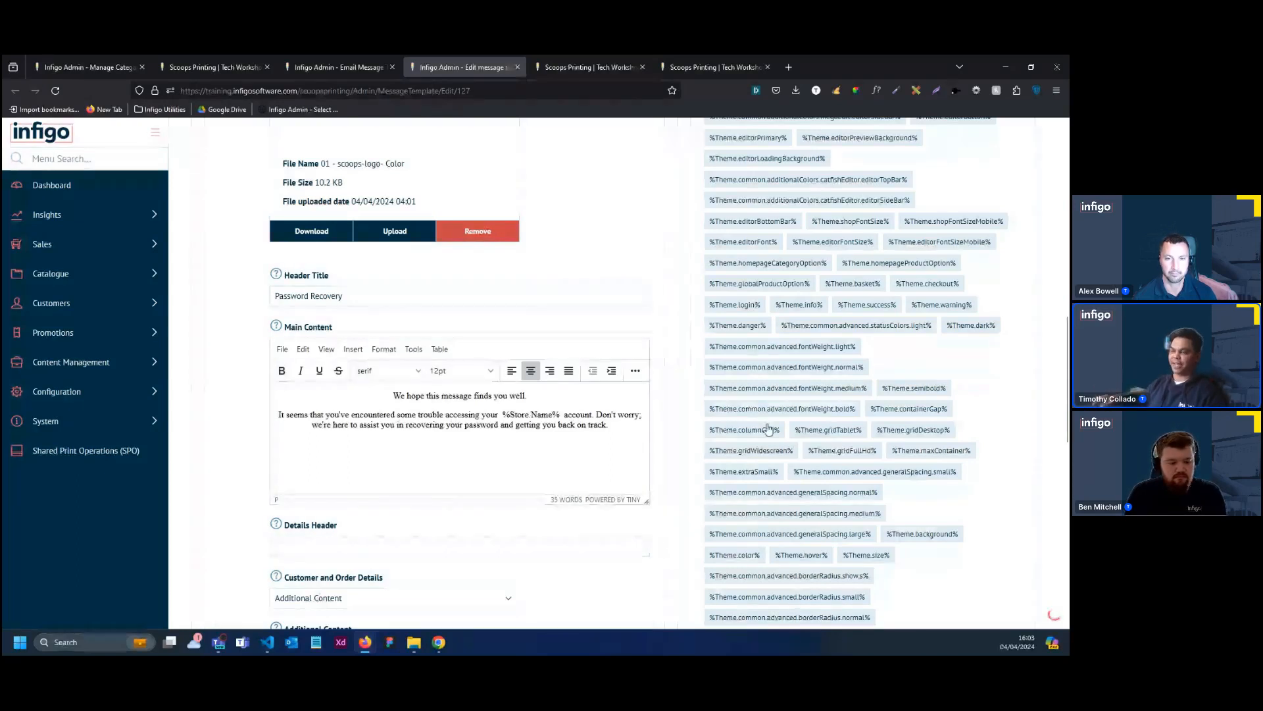
scroll(690, 432, "down", 1)
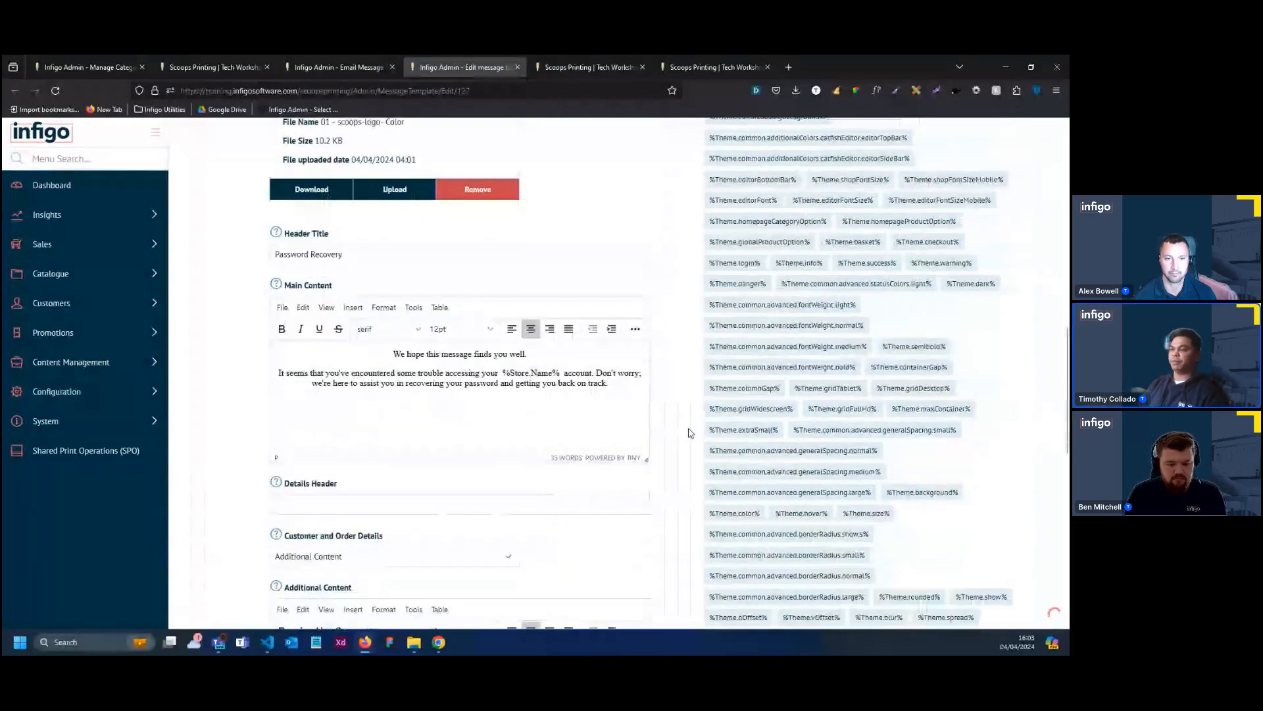
scroll(689, 432, "down", 3)
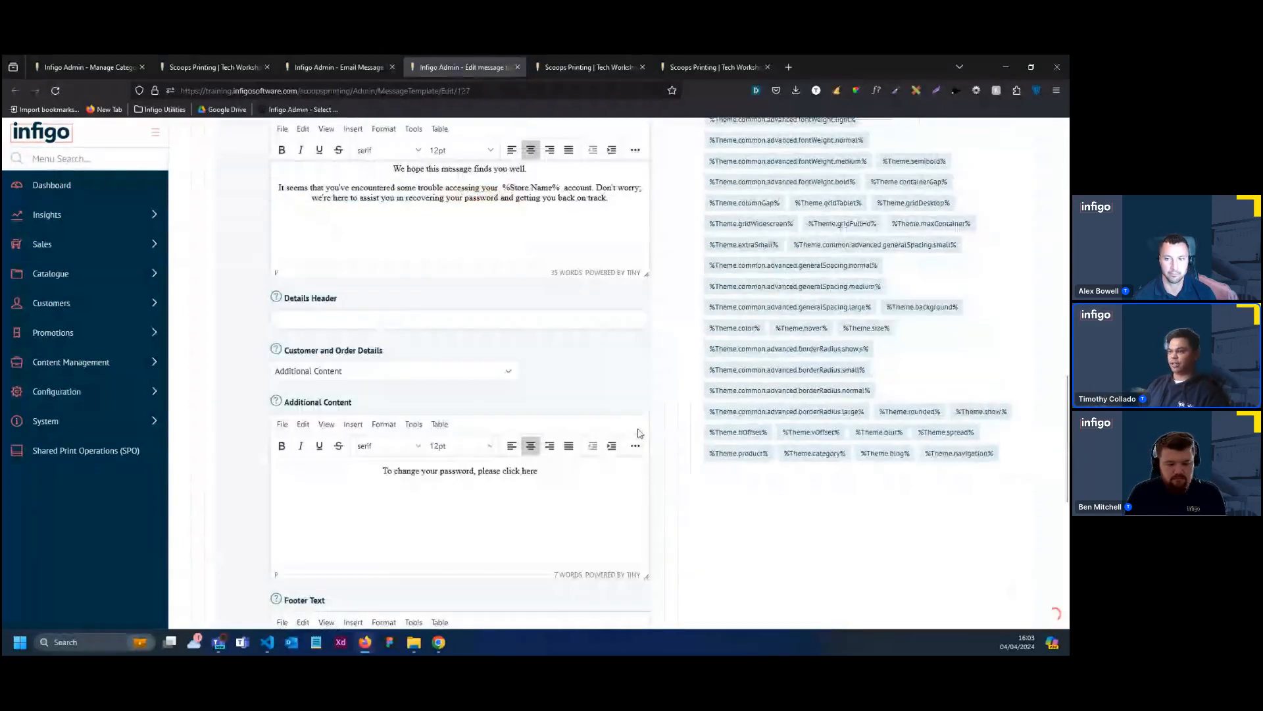
scroll(637, 433, "down", 3)
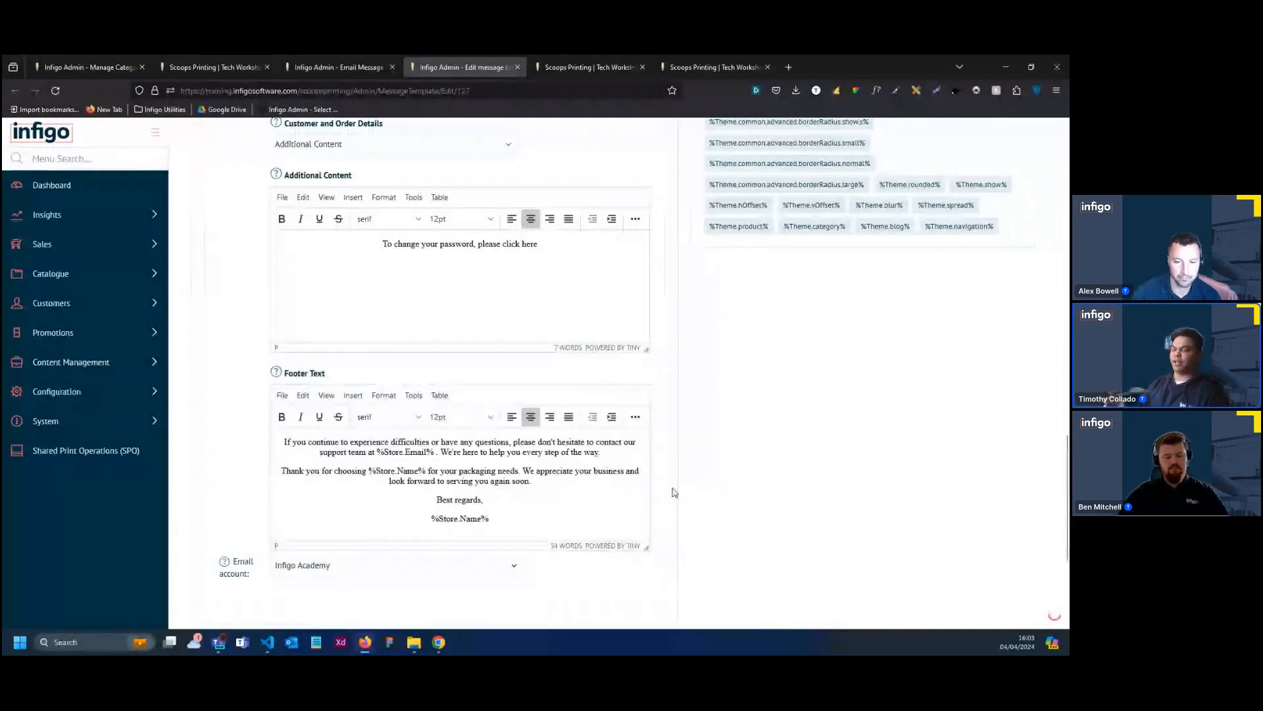
scroll(674, 490, "down", 1)
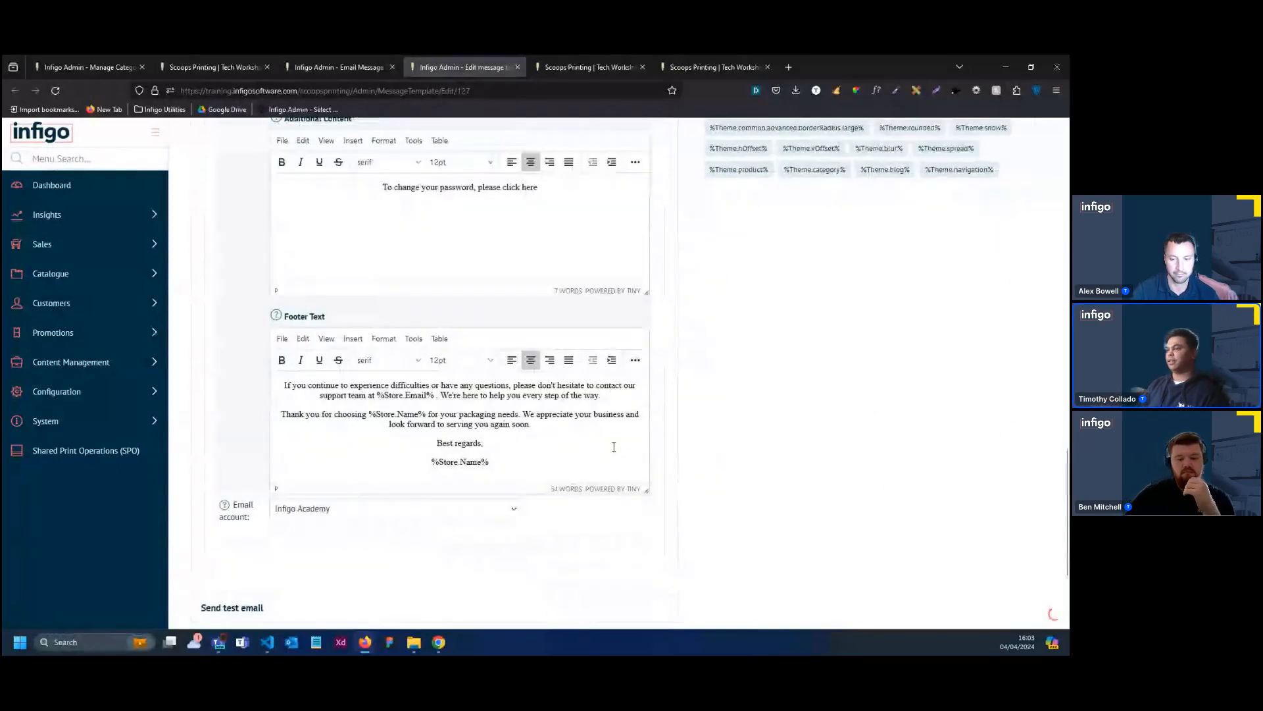
scroll(614, 446, "down", 1)
scroll(658, 441, "down", 2)
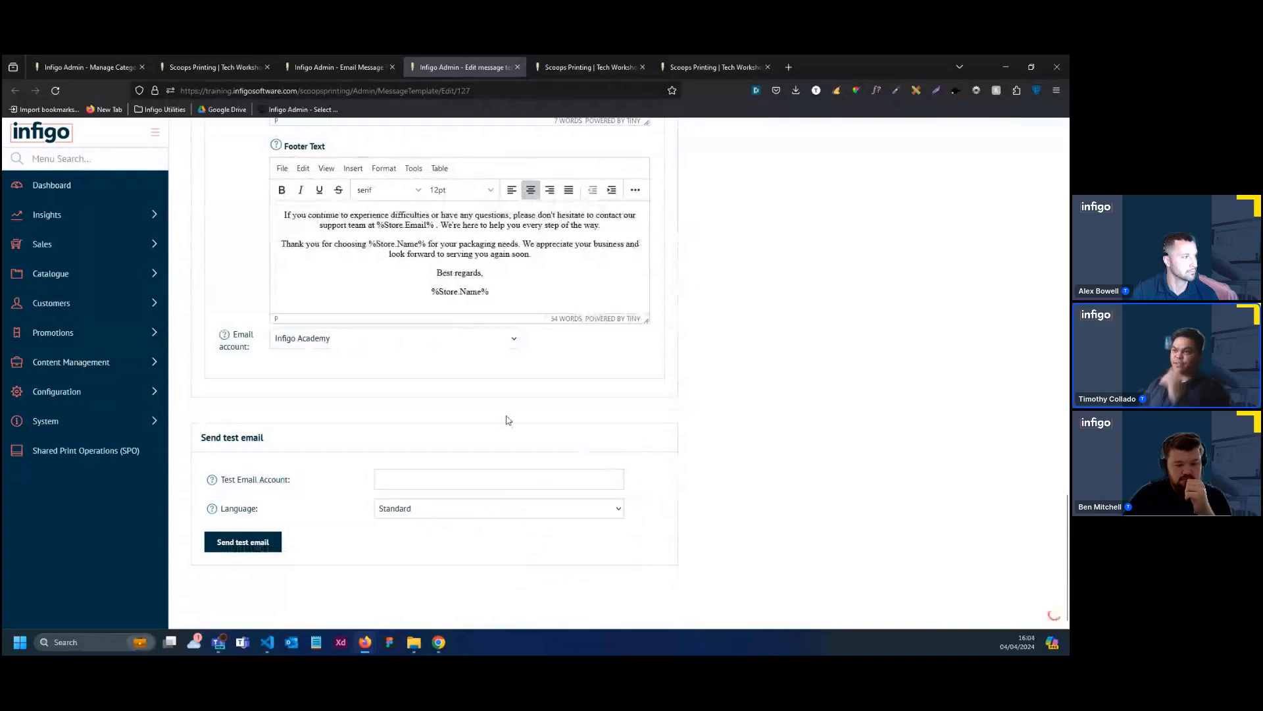
Send a test of the Password Recovery email in the Standard language to the tester's email address
left_click(453, 471)
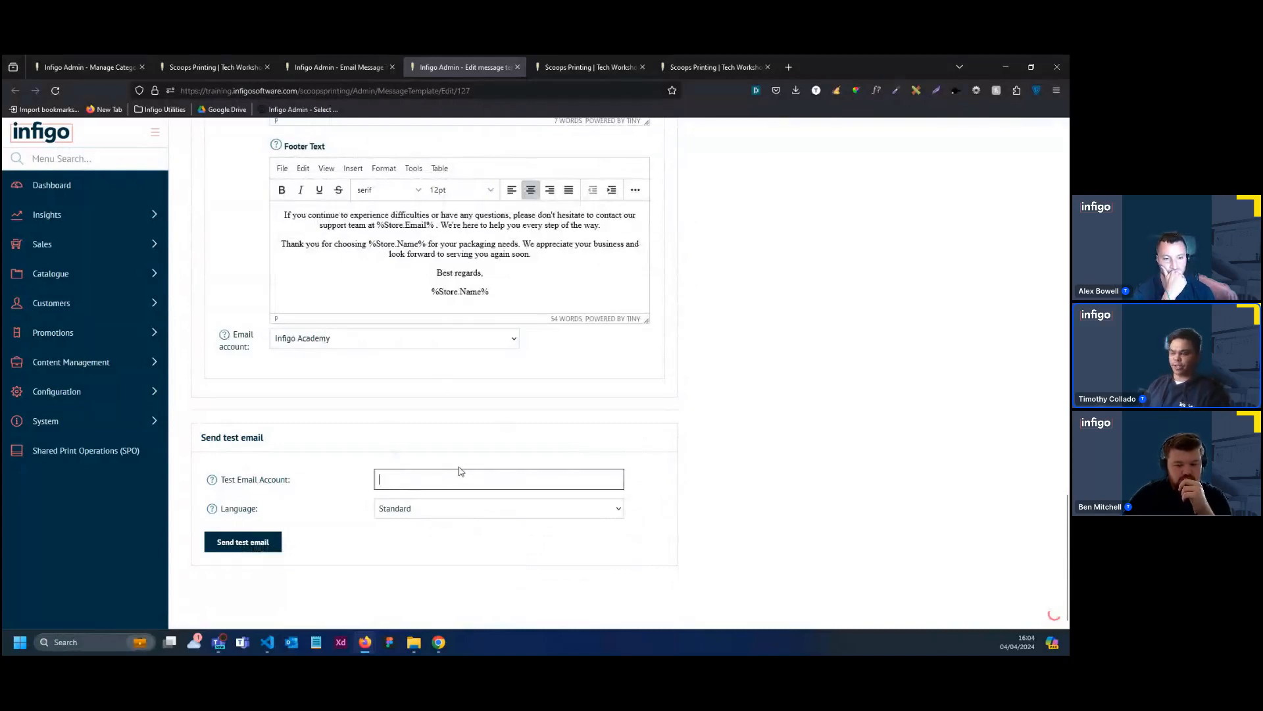
type("T")
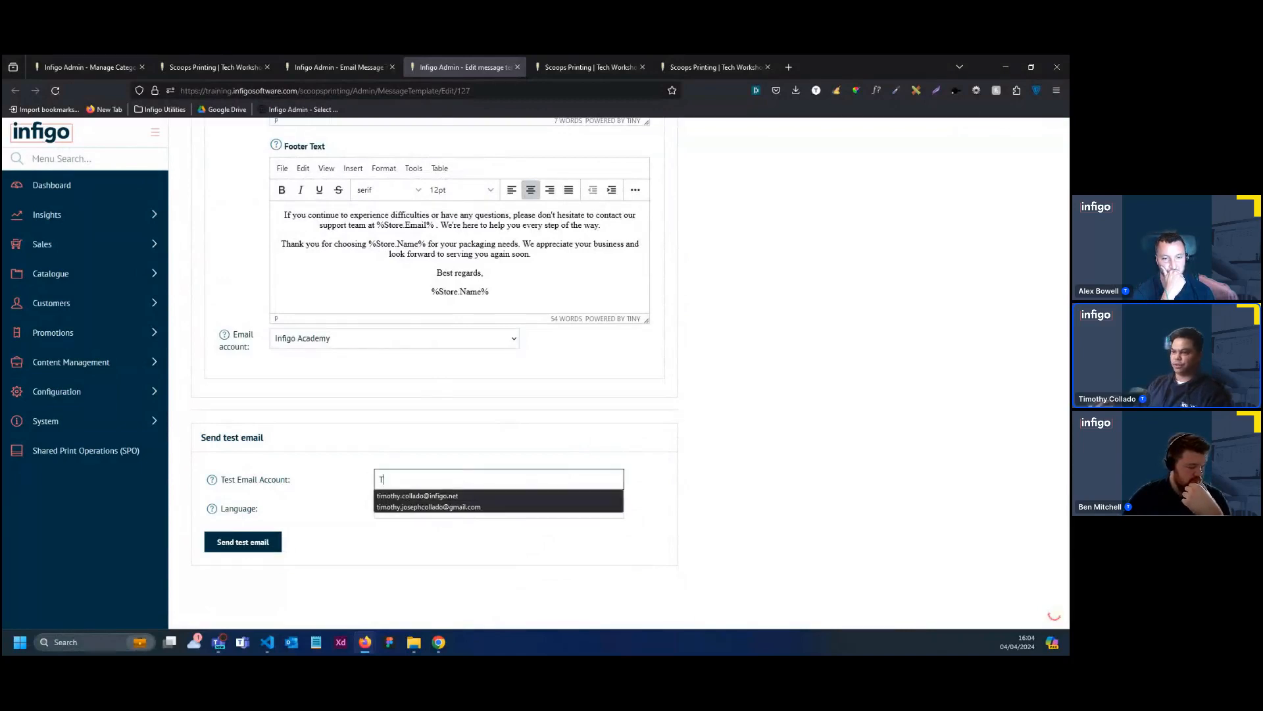
left_click(397, 494)
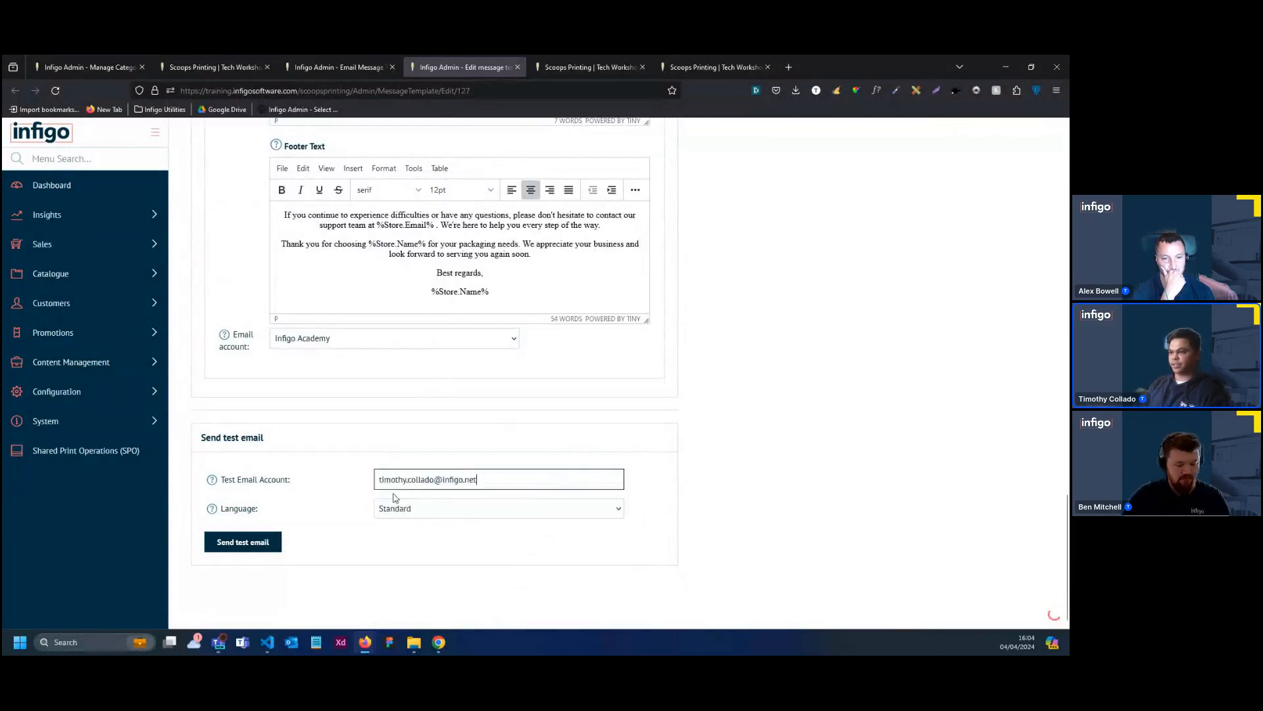
left_click(271, 543)
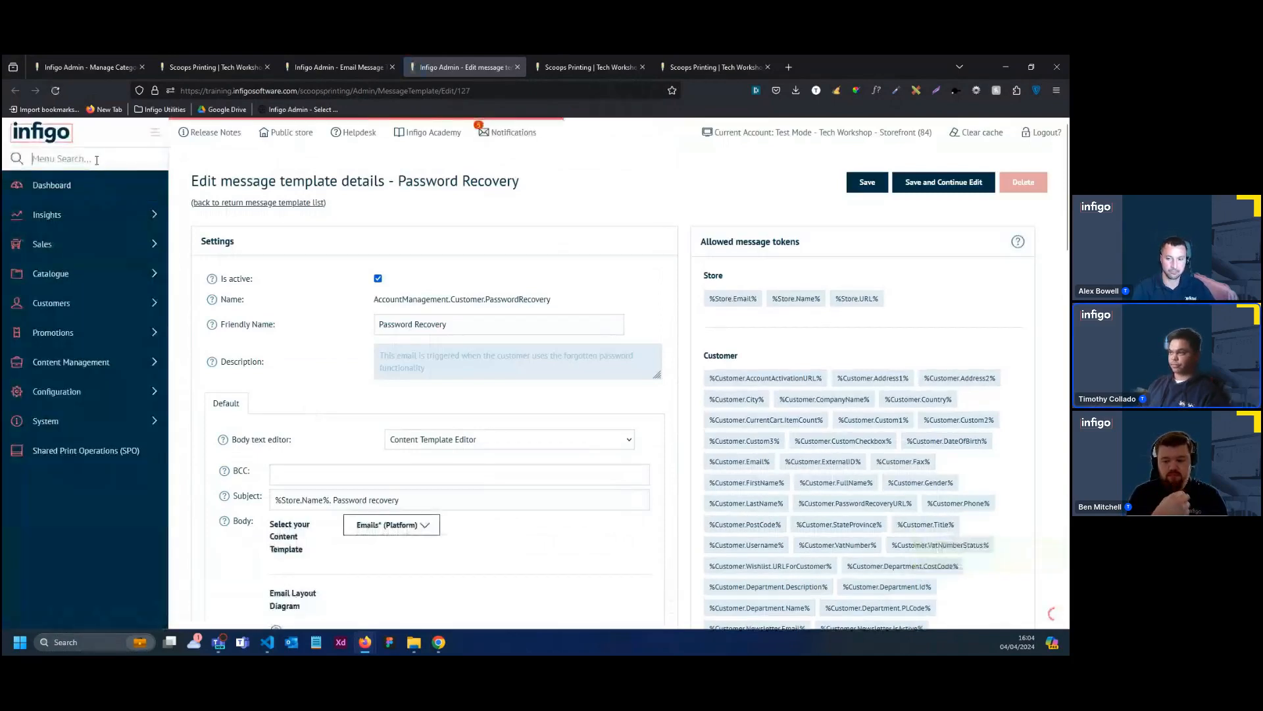
Find the Message Queue and open the queued "TEST MODE: %Store.Name%. Password recovery" email
type("M")
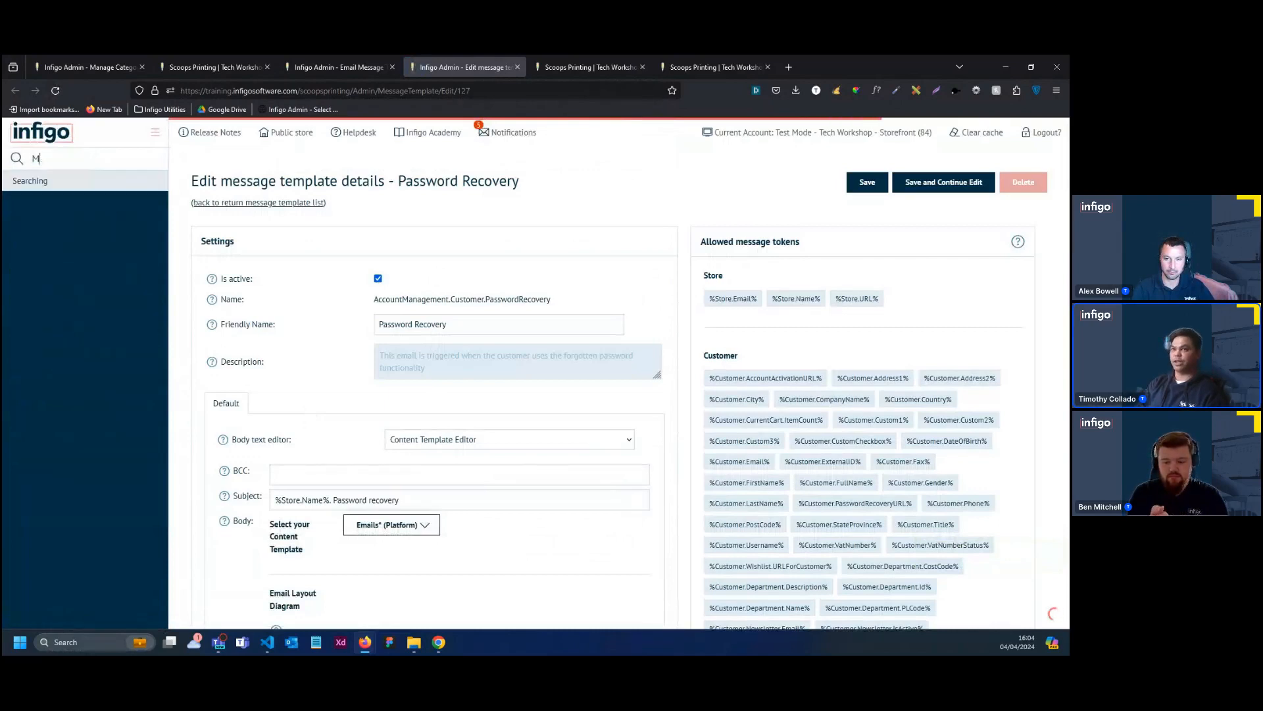
type("ess")
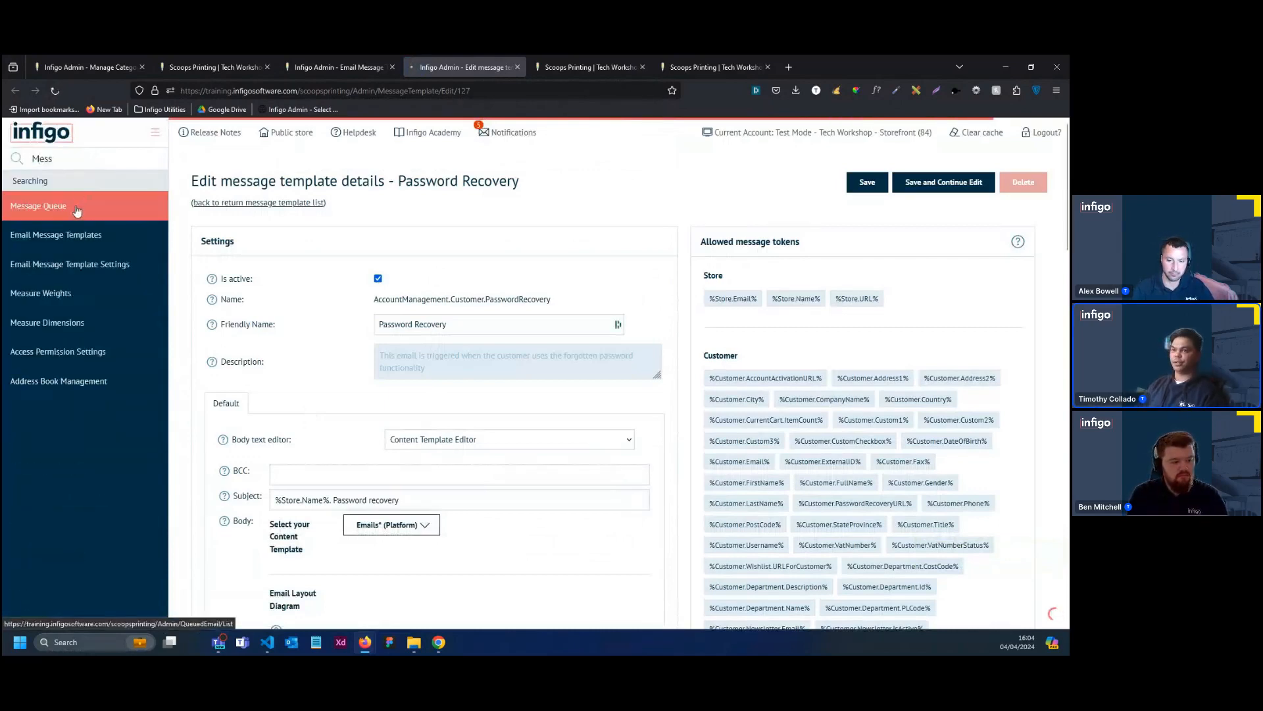
left_click(77, 211)
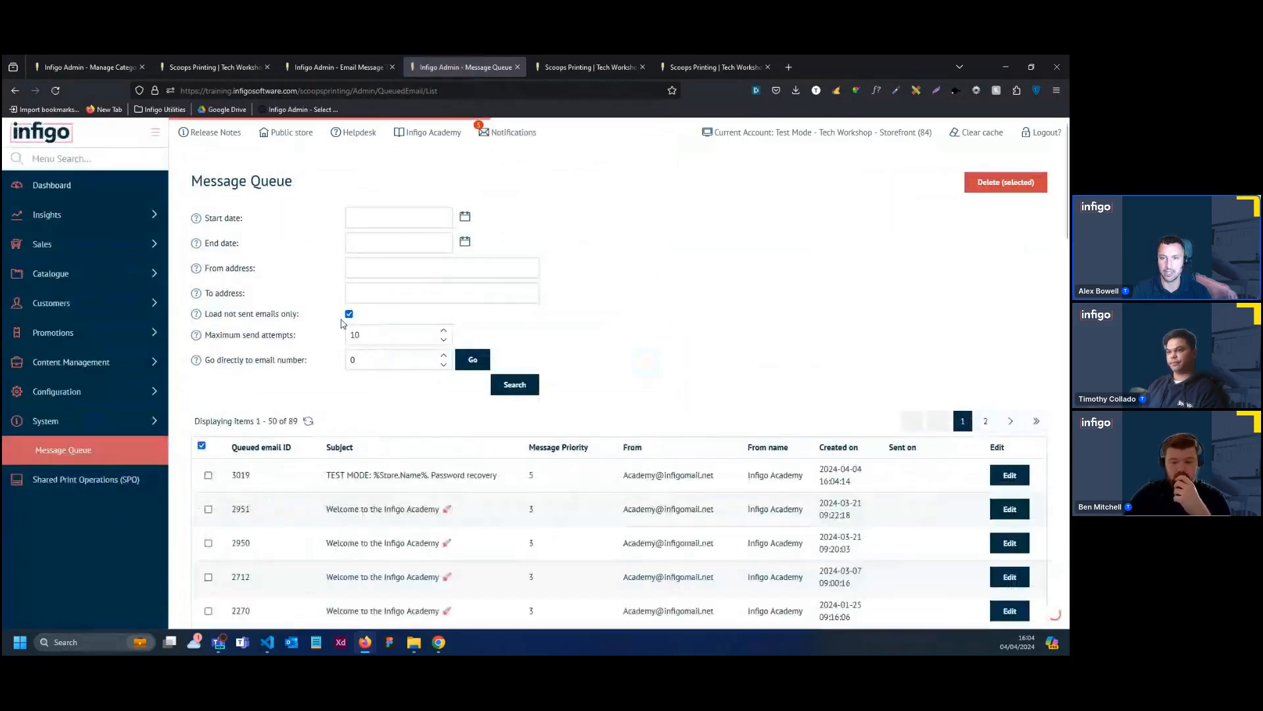
left_click(1018, 478)
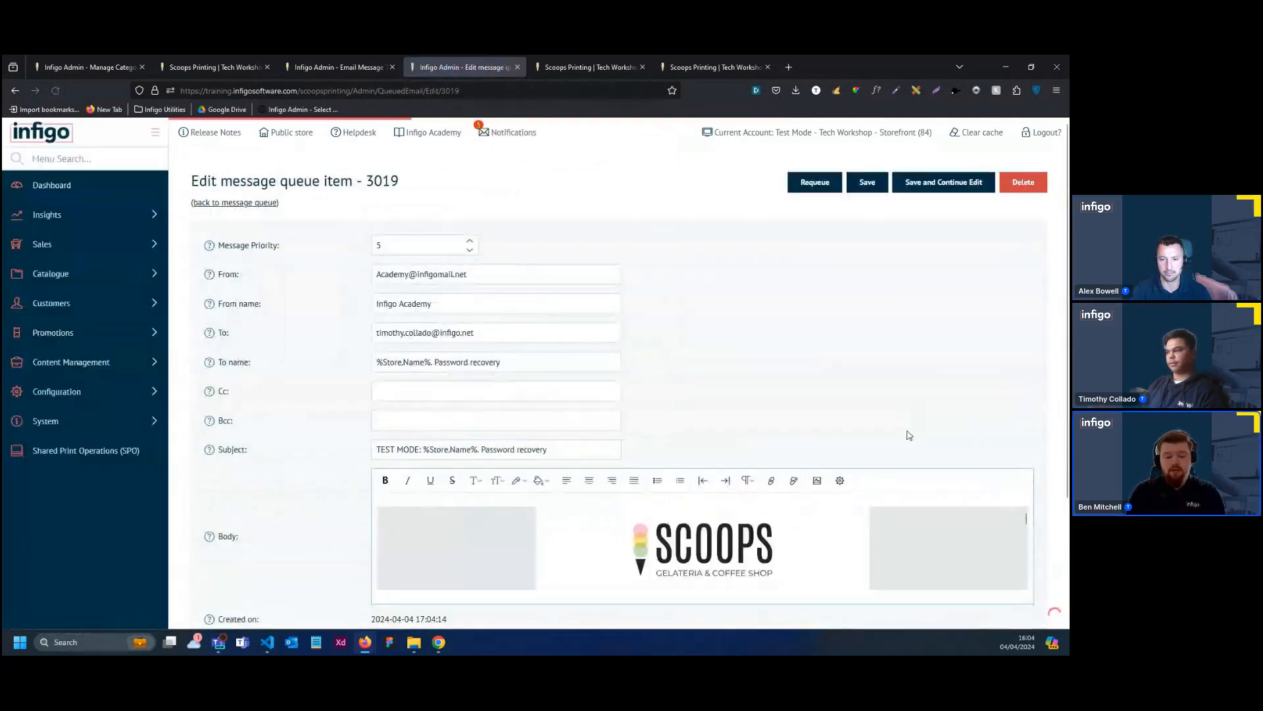
Review the queued Password Recovery message's sender, recipient, subject and sending details
scroll(908, 435, "down", 1)
scroll(908, 435, "down", 1)
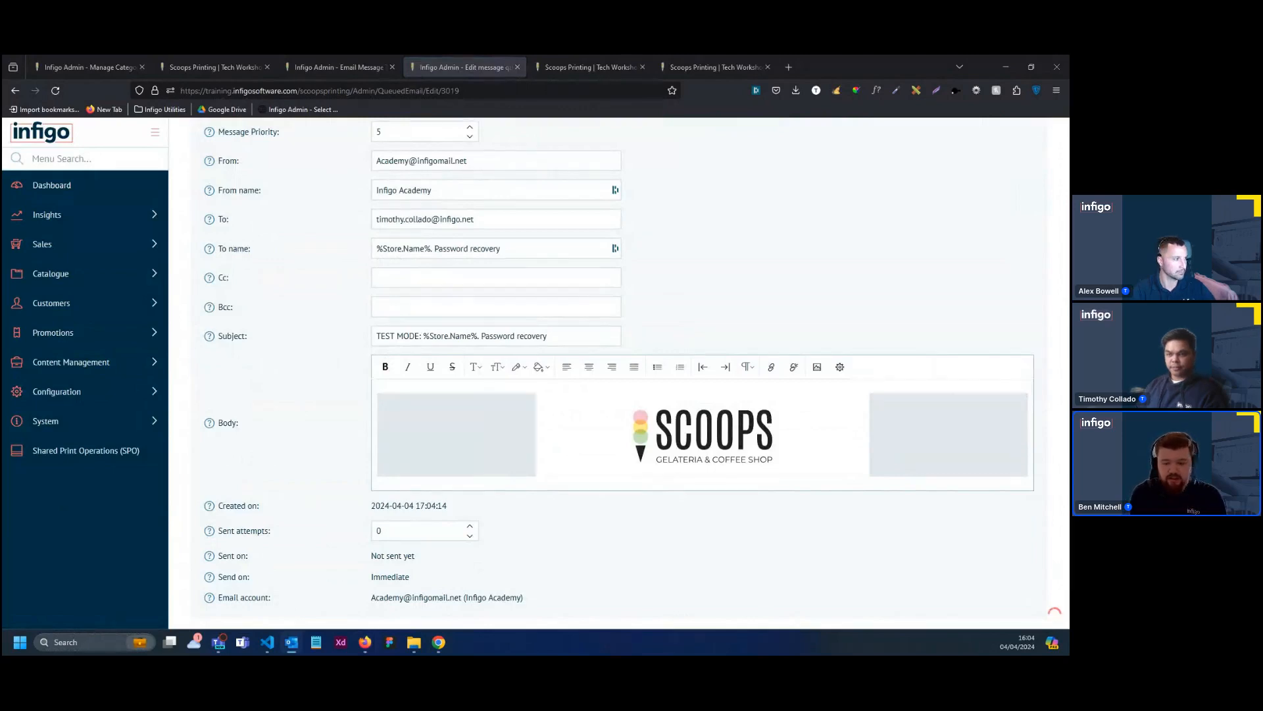
scroll(344, 399, "up", 3)
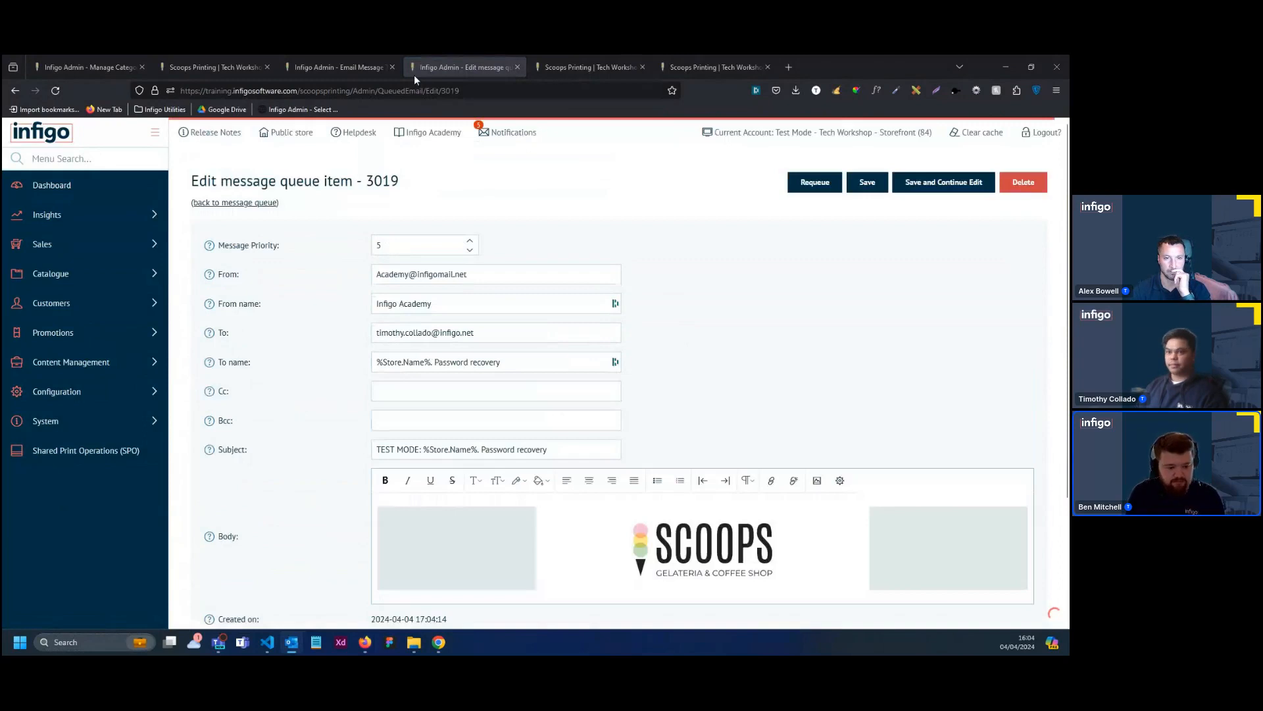
left_click(339, 67)
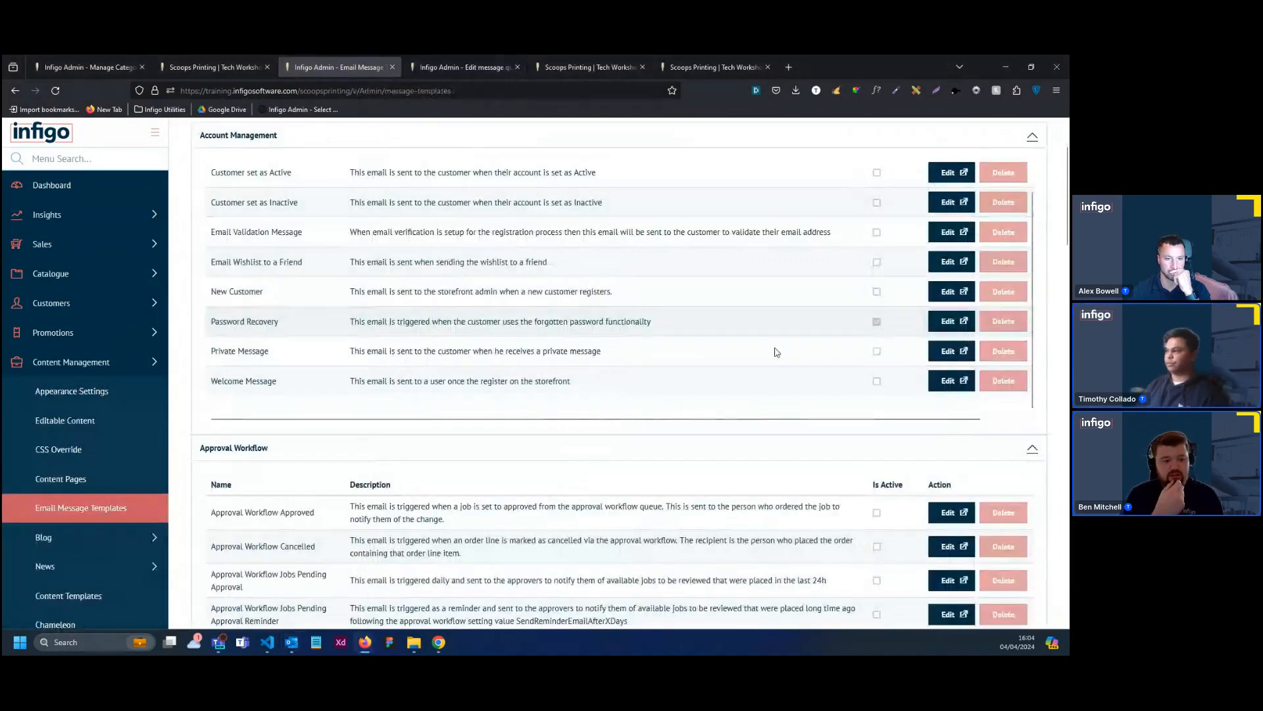
left_click_drag(942, 325, 472, 54)
scroll(662, 307, "down", 5)
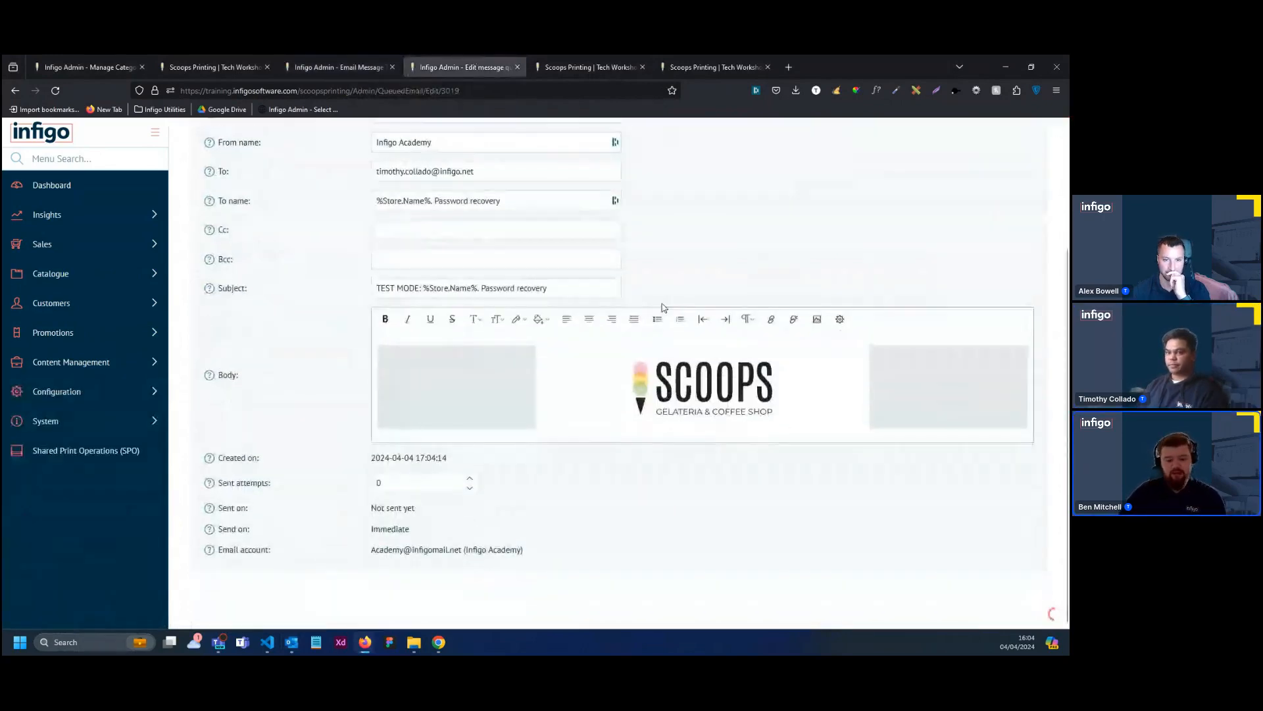
scroll(663, 307, "up", 4)
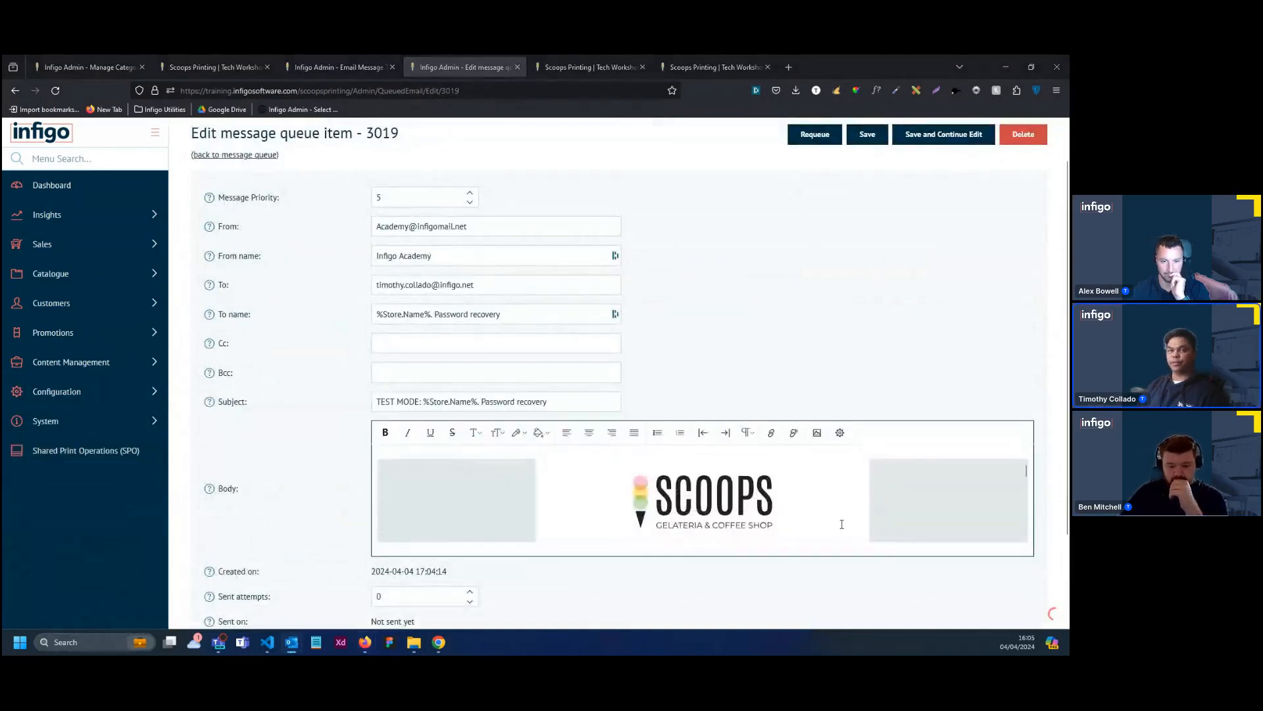
Read through the queued message's body from the logo and header title down to the footer text
scroll(841, 524, "down", 5)
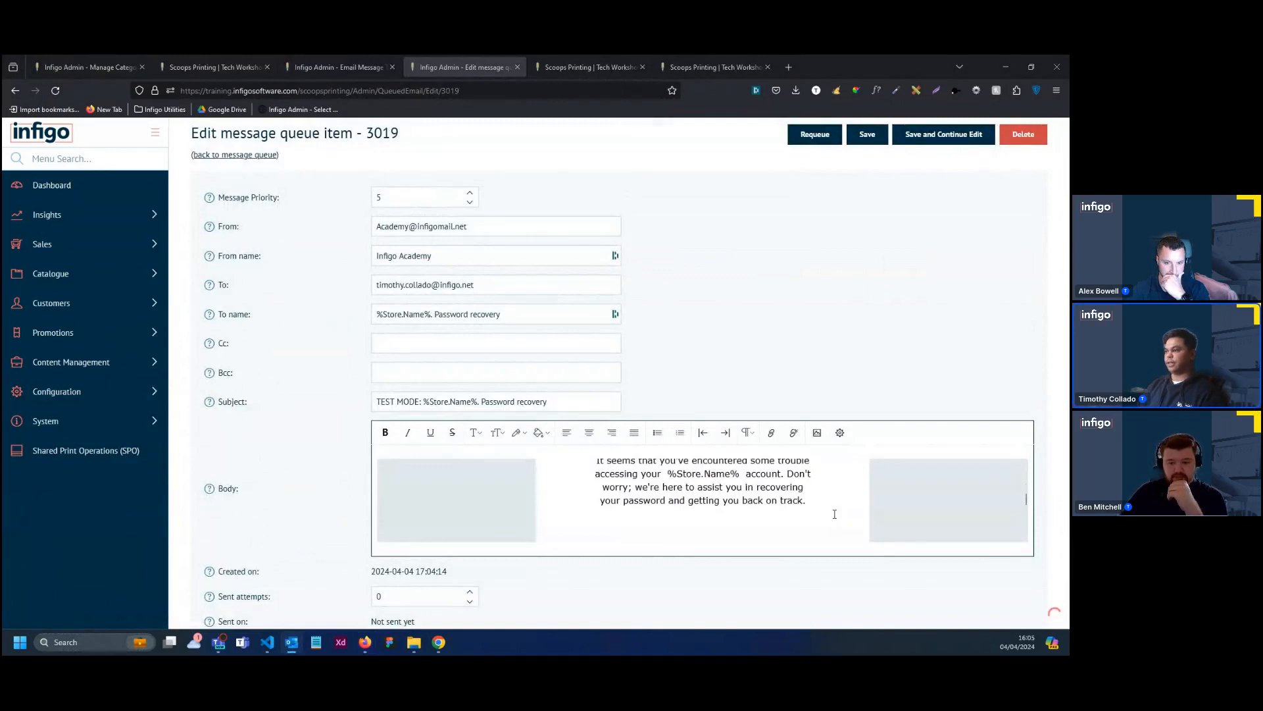
scroll(834, 514, "up", 1)
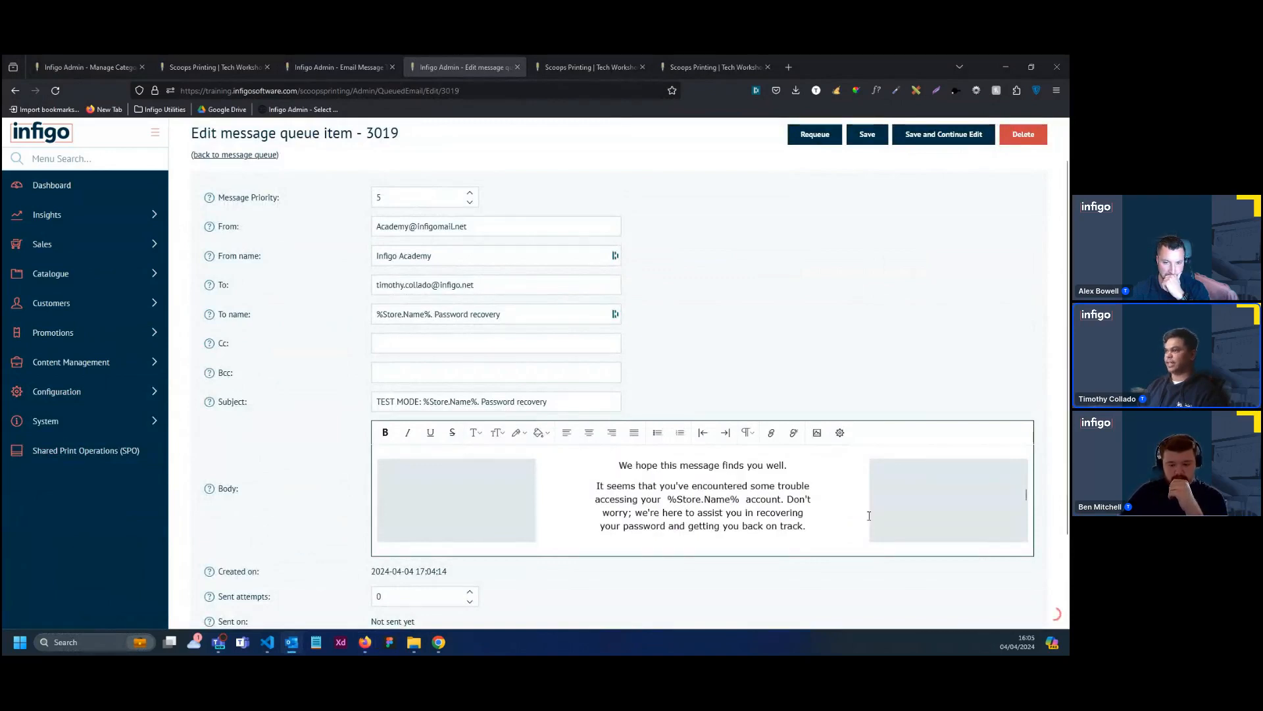
scroll(846, 510, "up", 4)
scroll(820, 505, "down", 2)
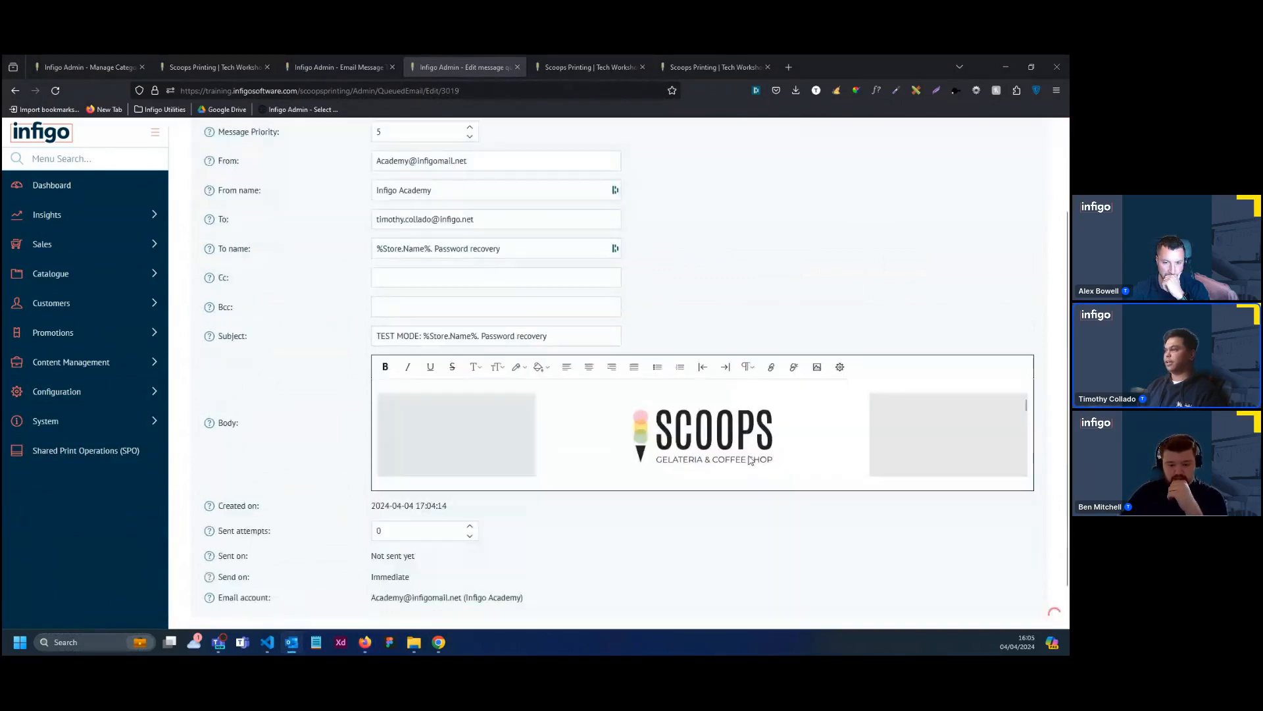
scroll(738, 438, "down", 2)
scroll(737, 437, "down", 5)
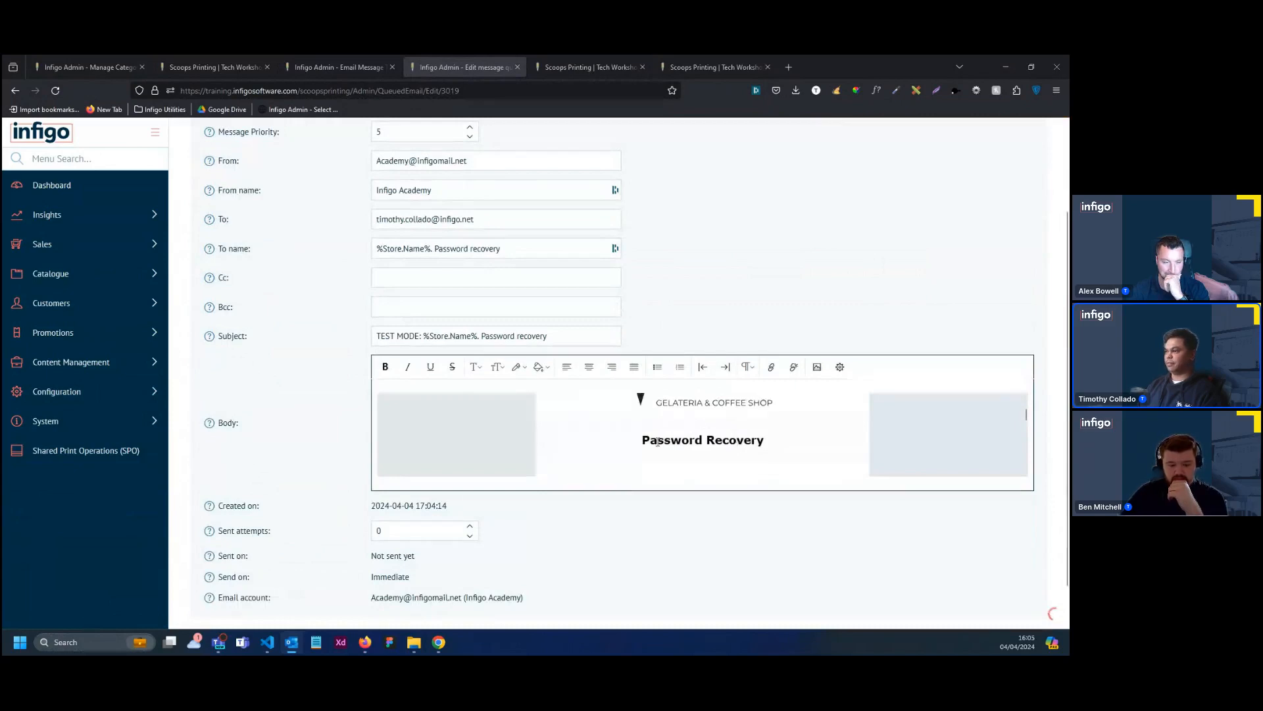
scroll(707, 432, "down", 3)
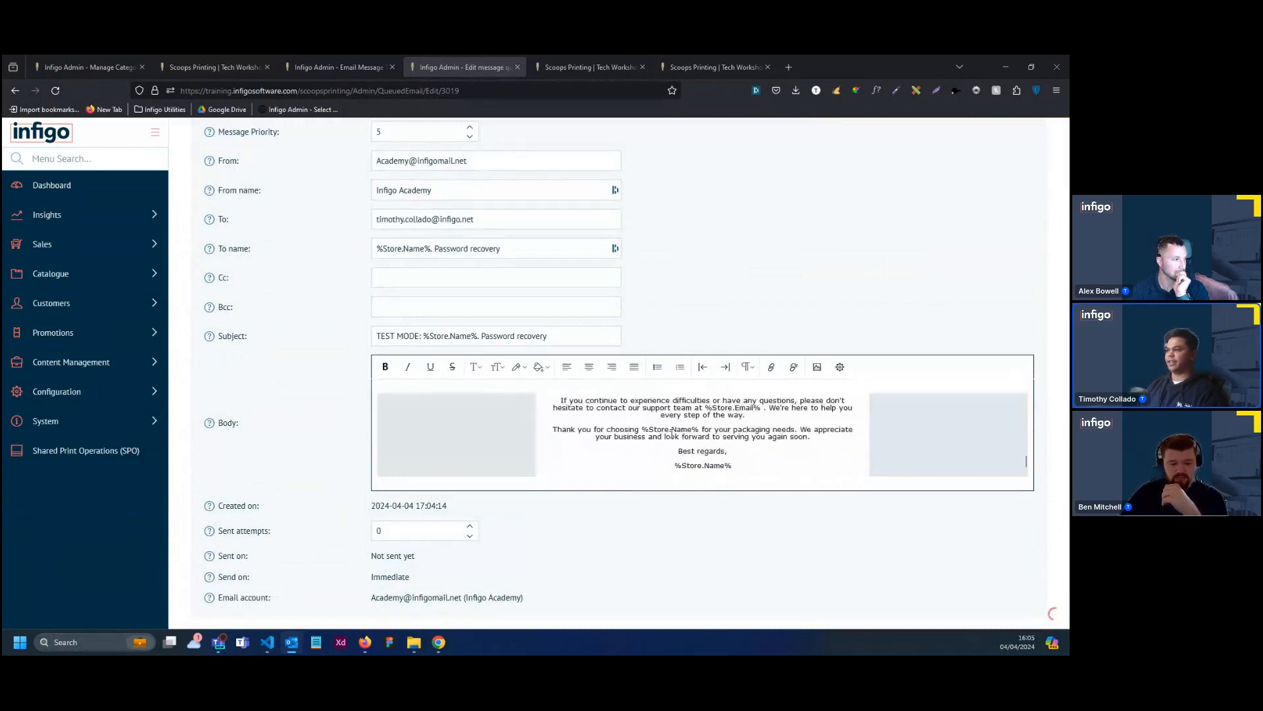
scroll(671, 431, "down", 2)
scroll(752, 491, "up", 3)
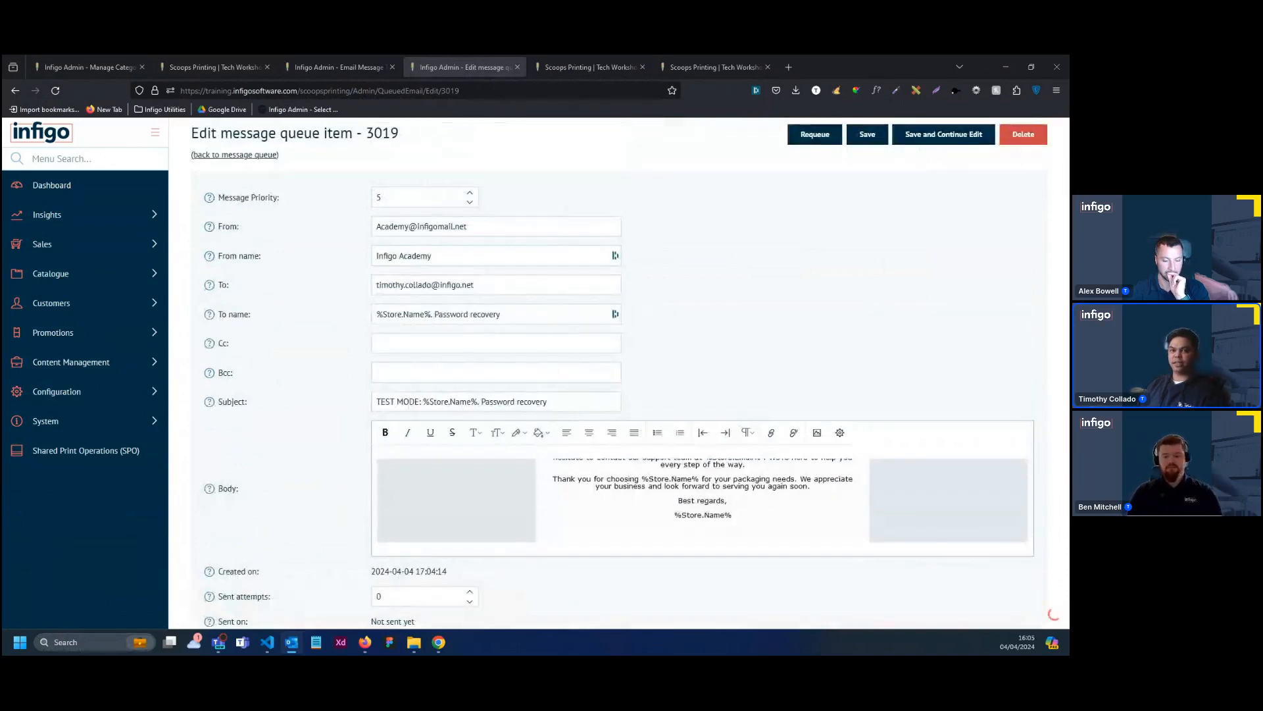
Switch to Outlook, examine the layout of the received Password Recovery test email, and return to the Infigo admin in Firefox
left_click_drag(2, 253, 439, 65)
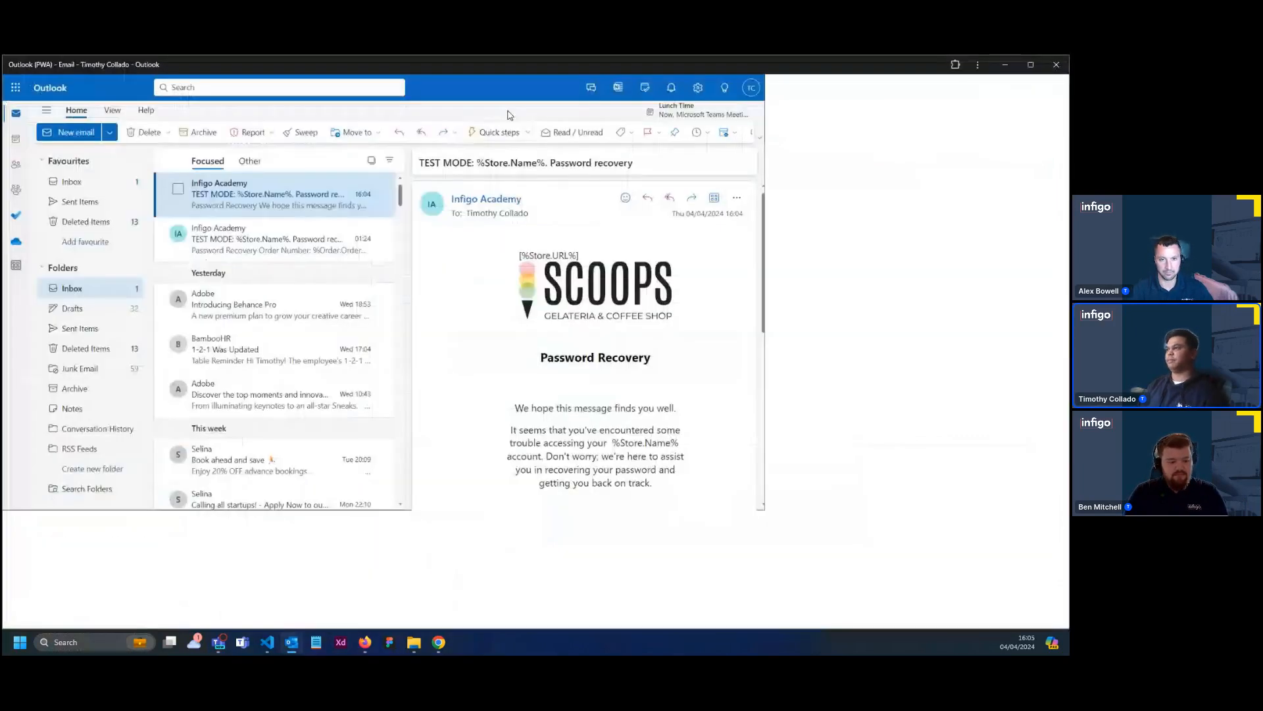
scroll(859, 403, "down", 1)
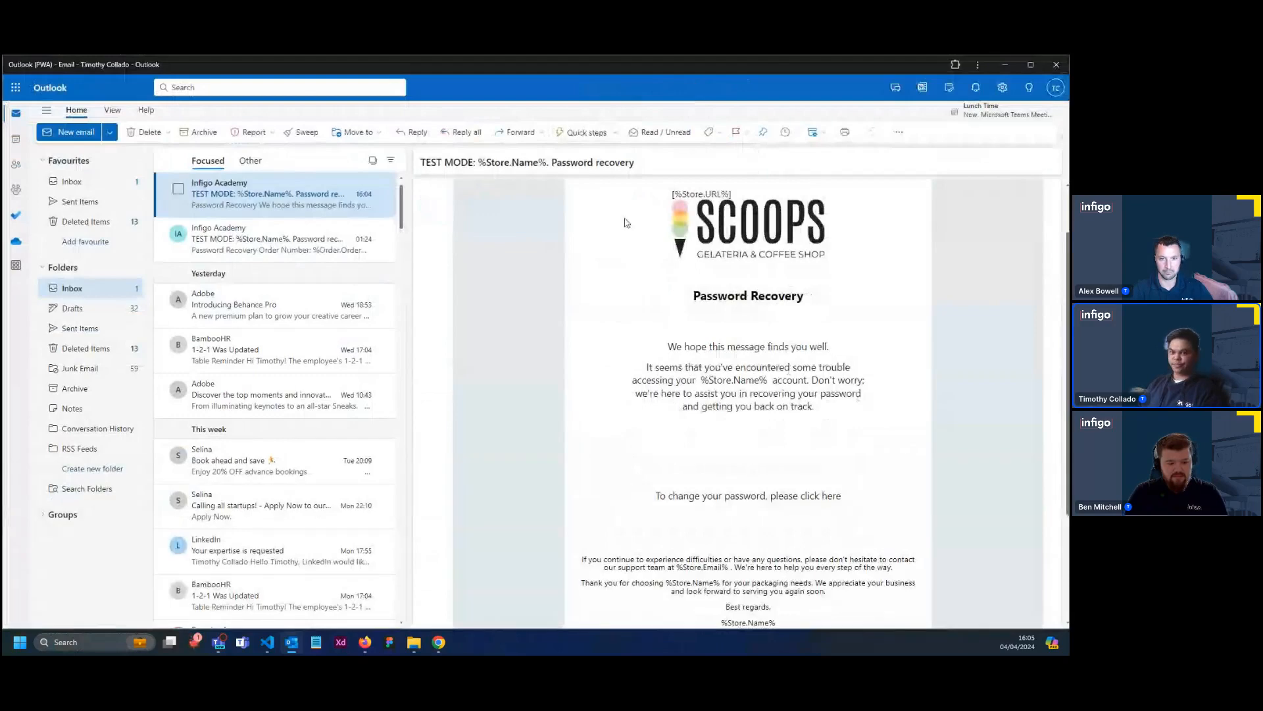
left_click_drag(818, 68, 2, 191)
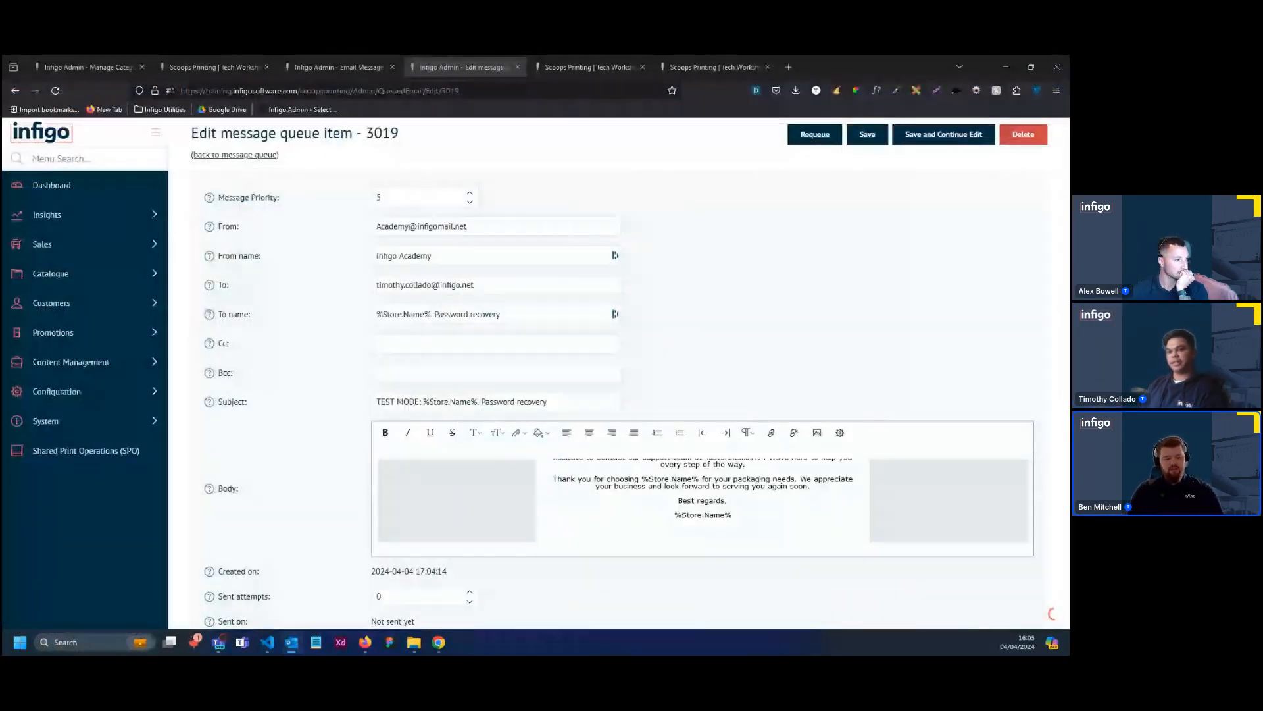
key("alt+Tab")
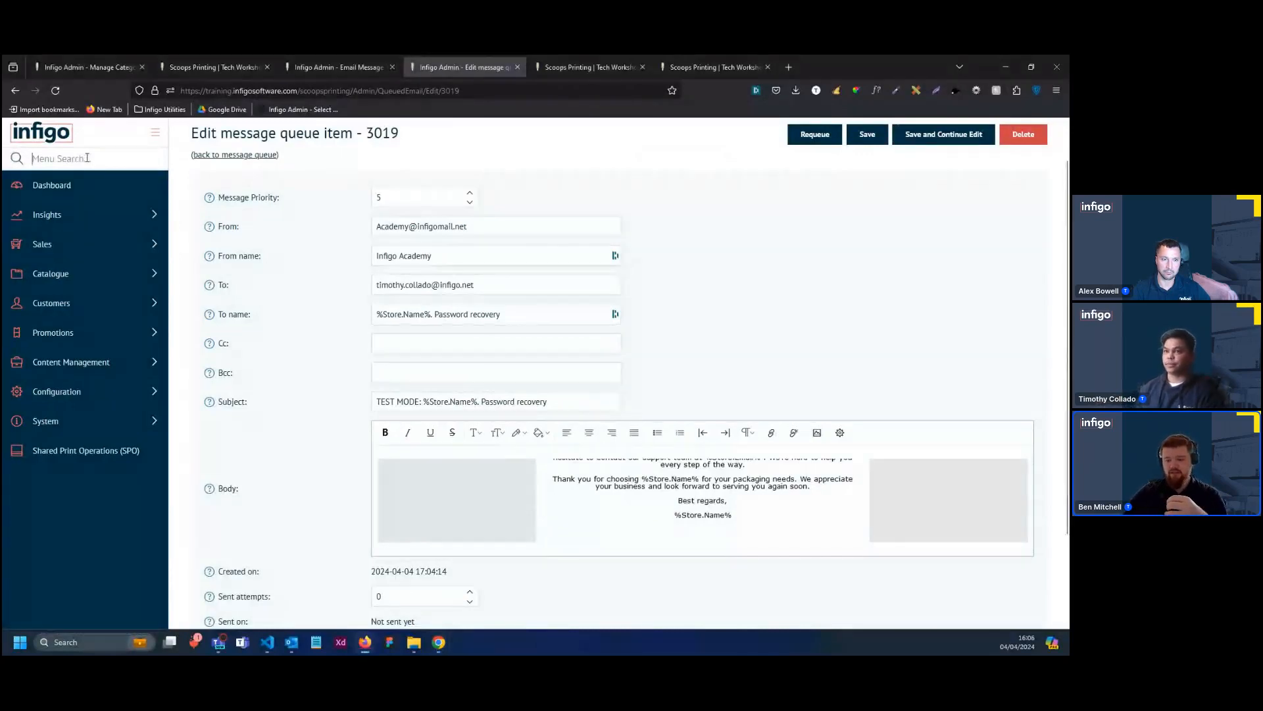
Search the admin menu for "store" and return to the storefront's dashboard
left_click(66, 159)
type("store")
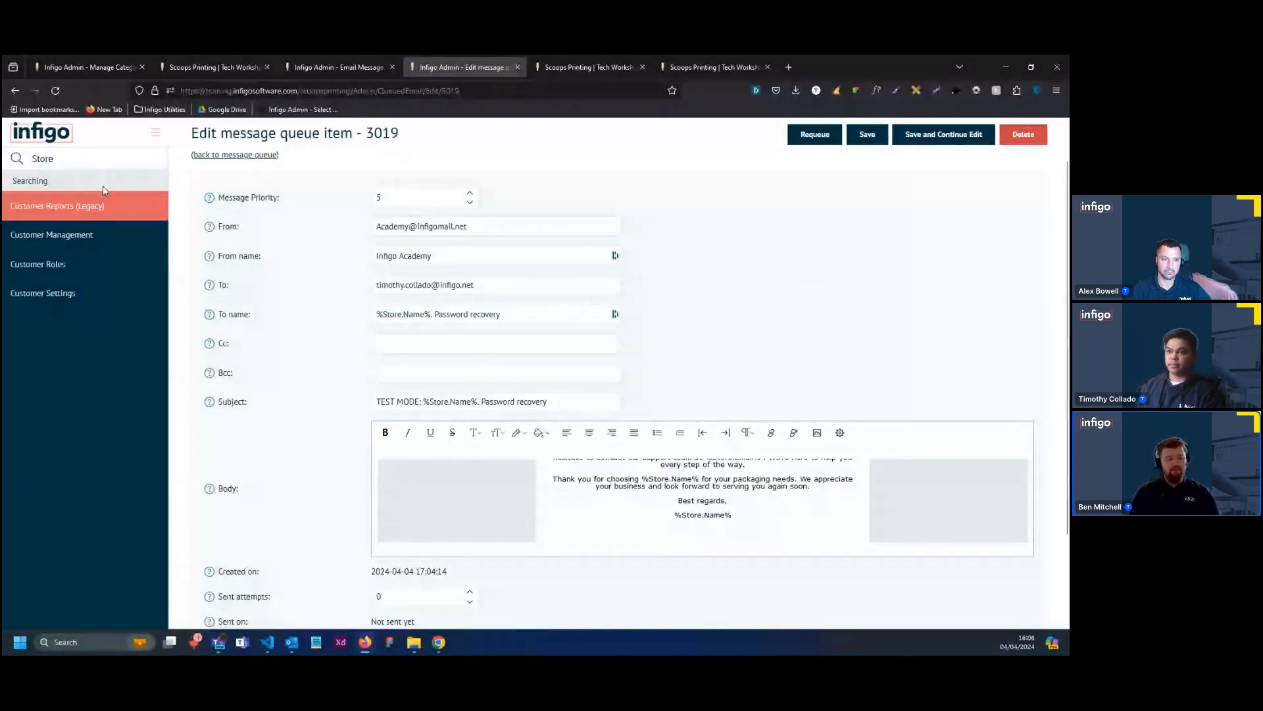
left_click(60, 132)
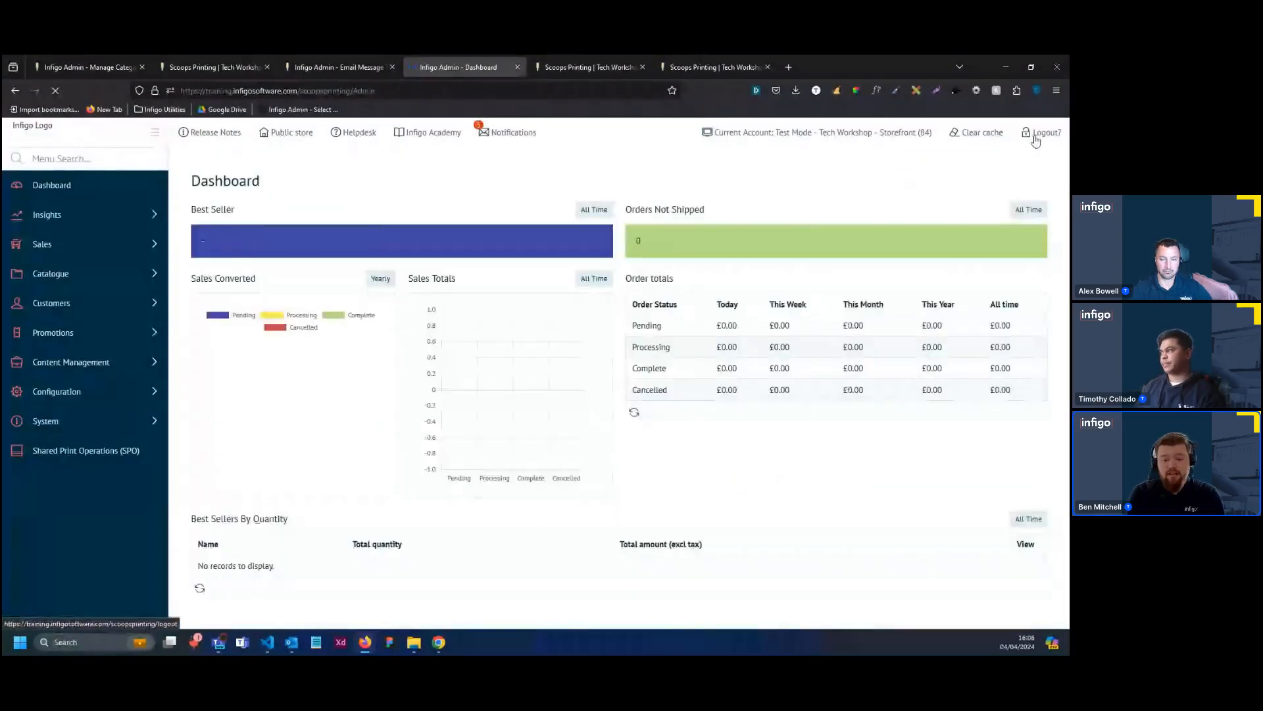
left_click(977, 132)
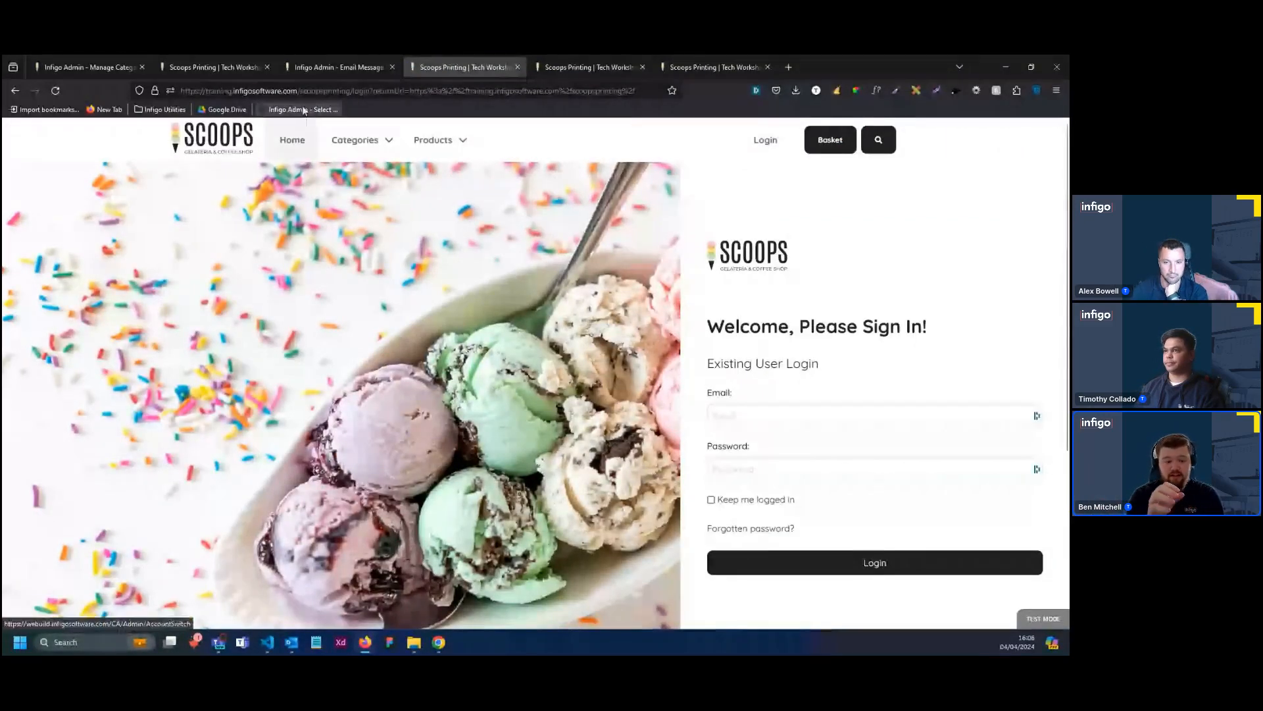
left_click_drag(301, 90, 704, 138)
key("BackSpace")
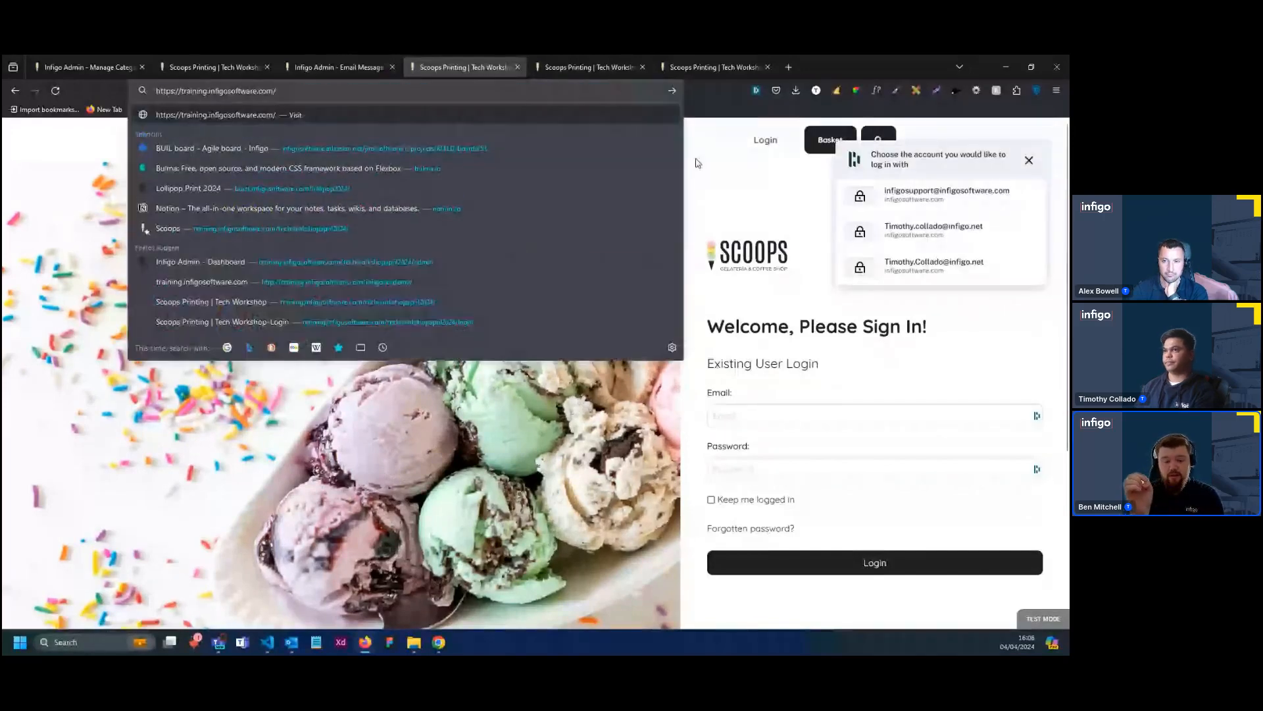
key("Return")
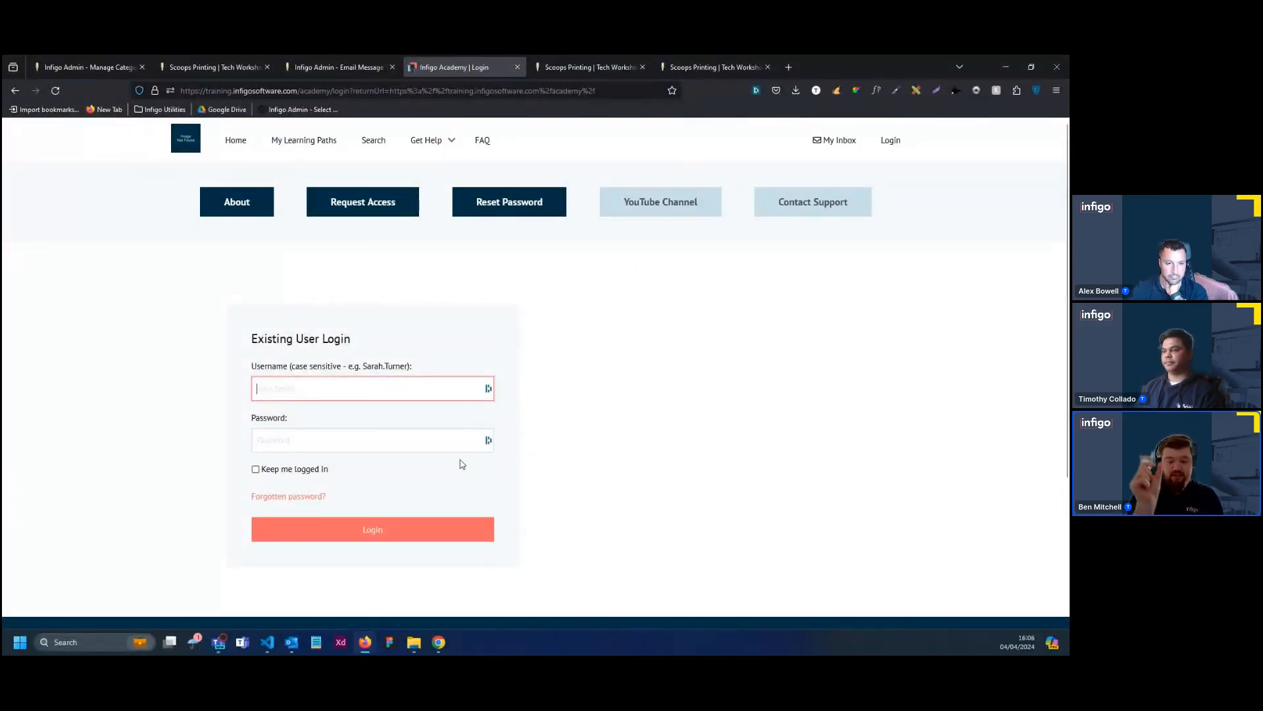
Log in to Infigo Academy with the saved support account's username and password
left_click(647, 406)
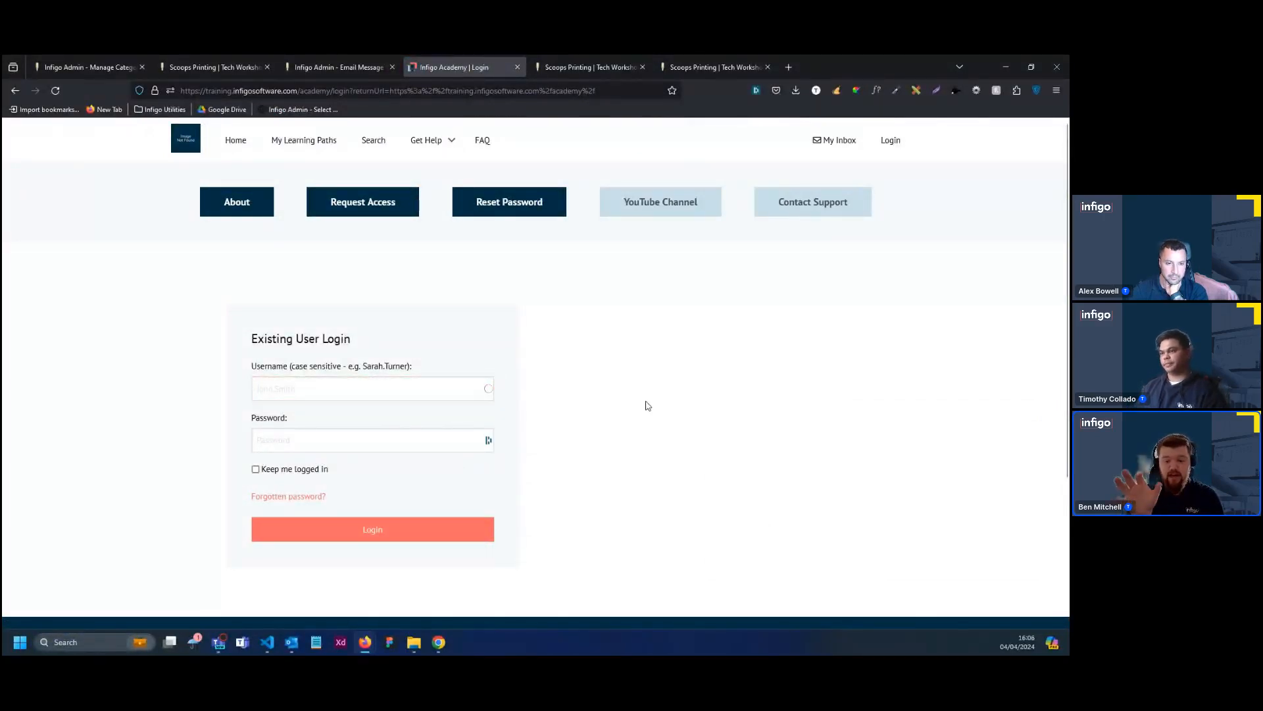
left_click(458, 380)
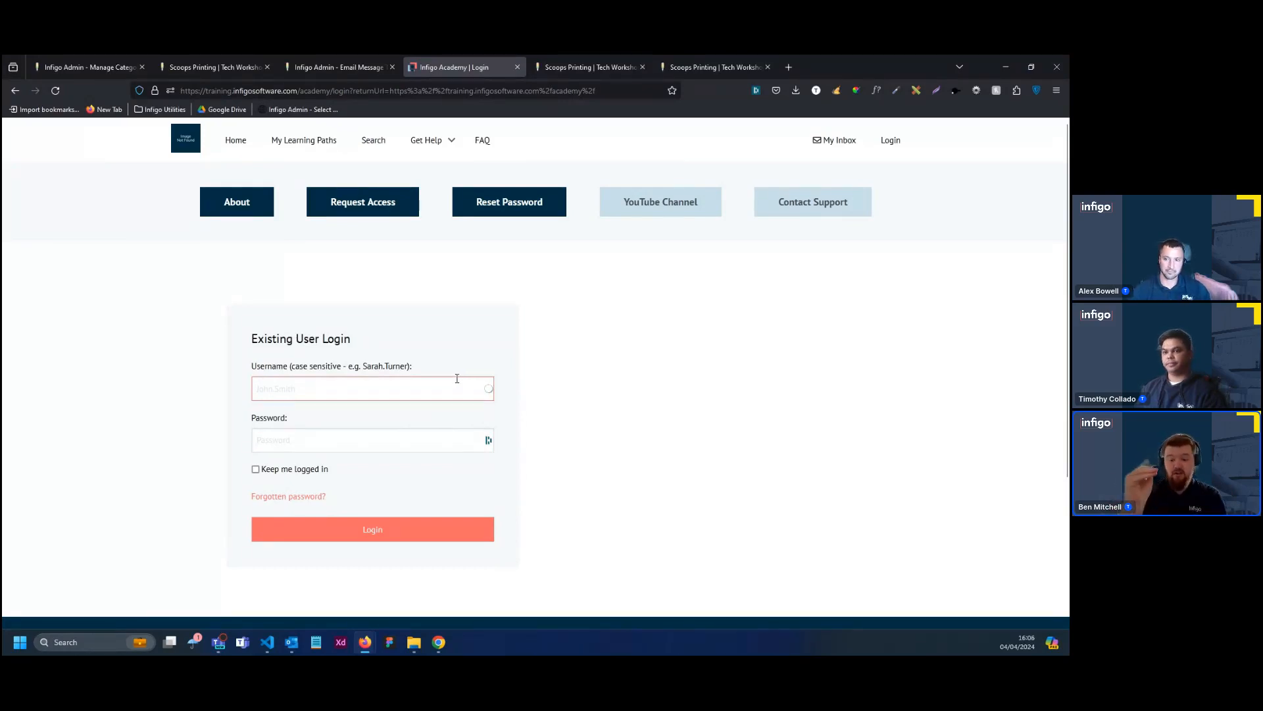
left_click(738, 433)
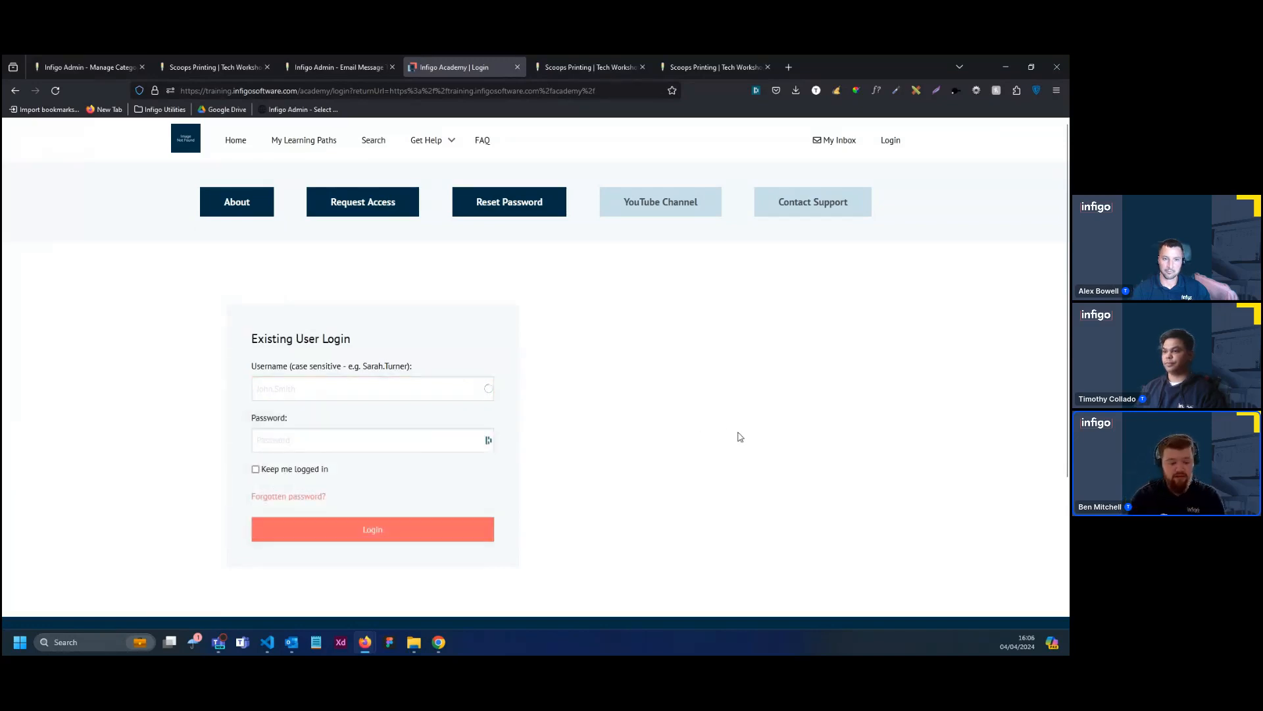
left_click(392, 380)
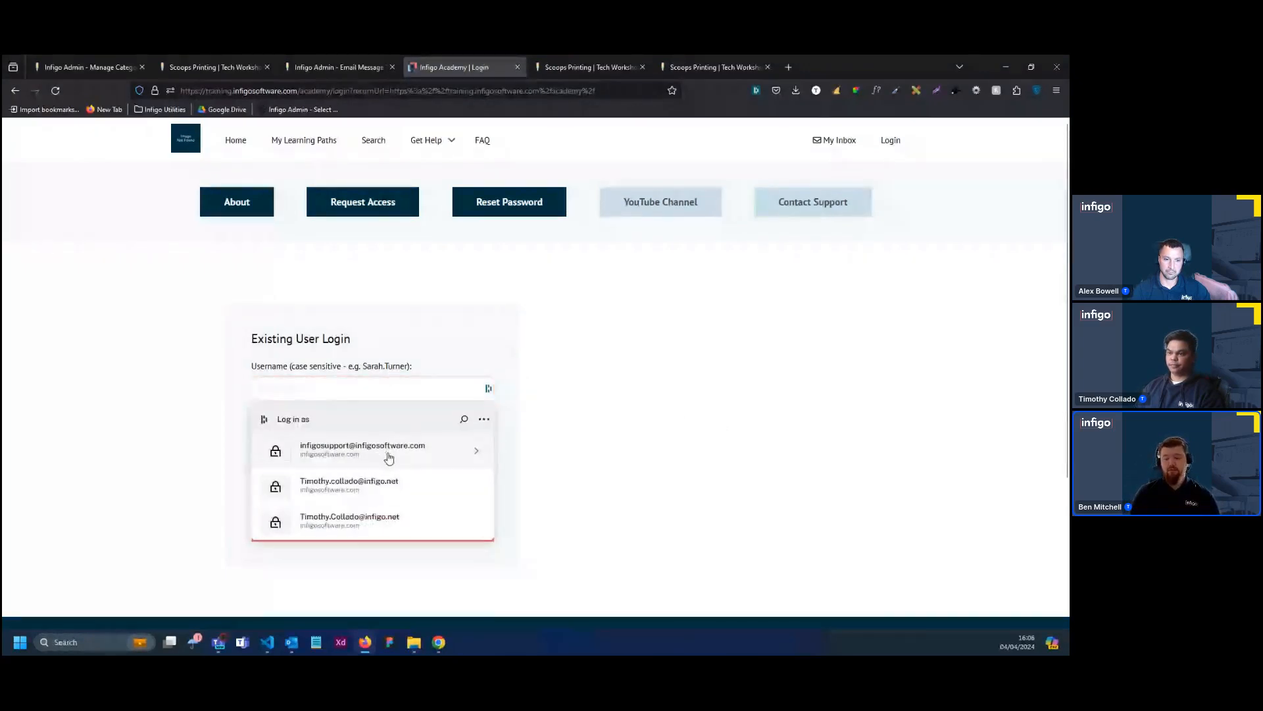
left_click(388, 454)
left_click(418, 536)
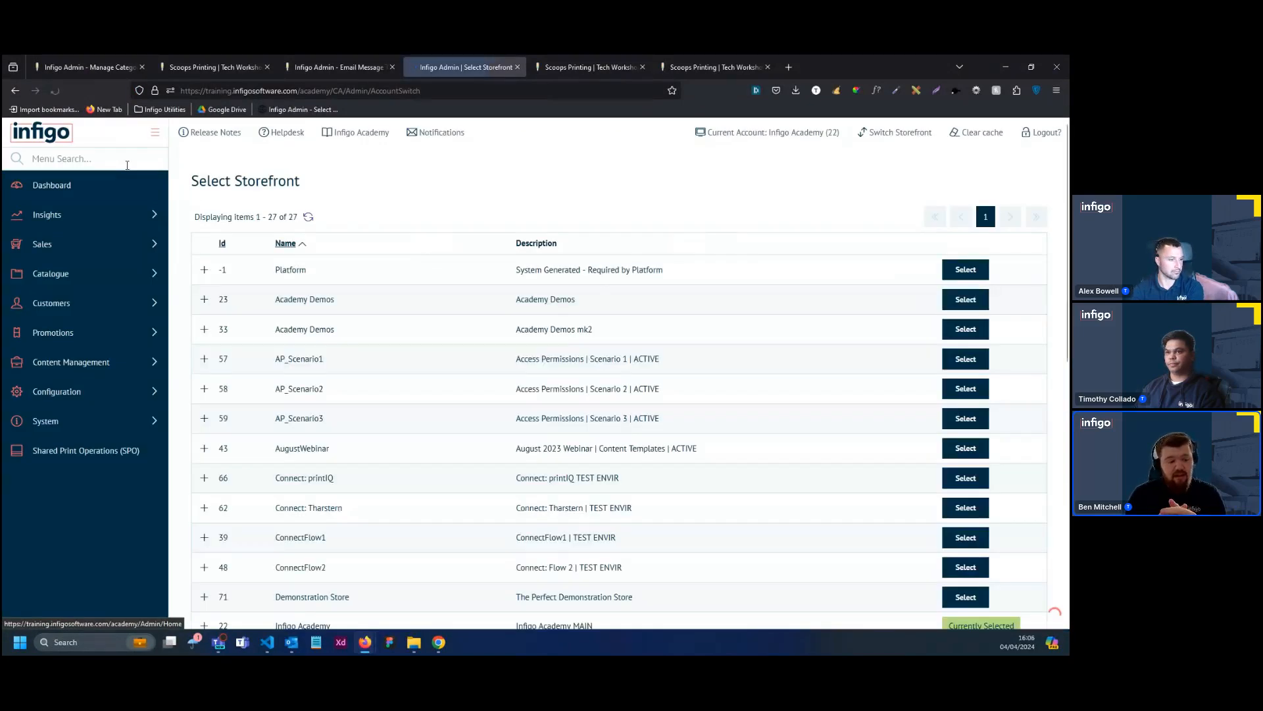
Search the admin menu for "Store" and open Storefront Management
left_click(63, 158)
type("S")
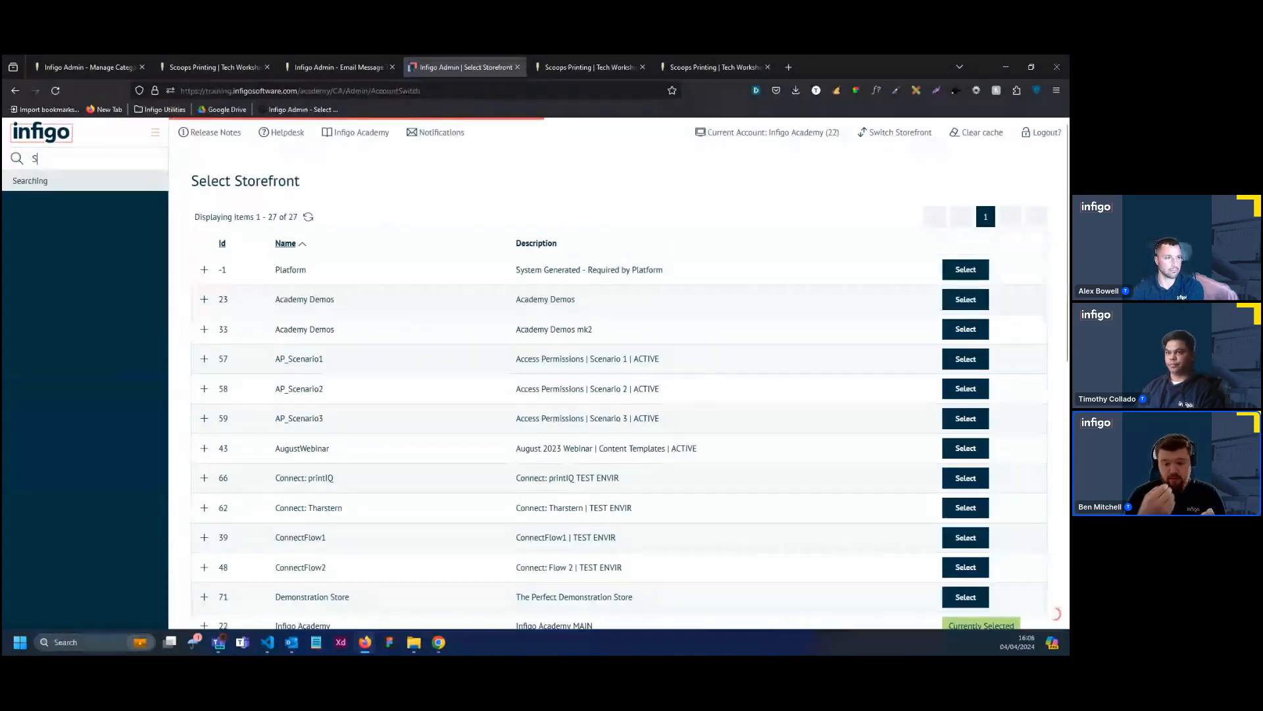
type("tore")
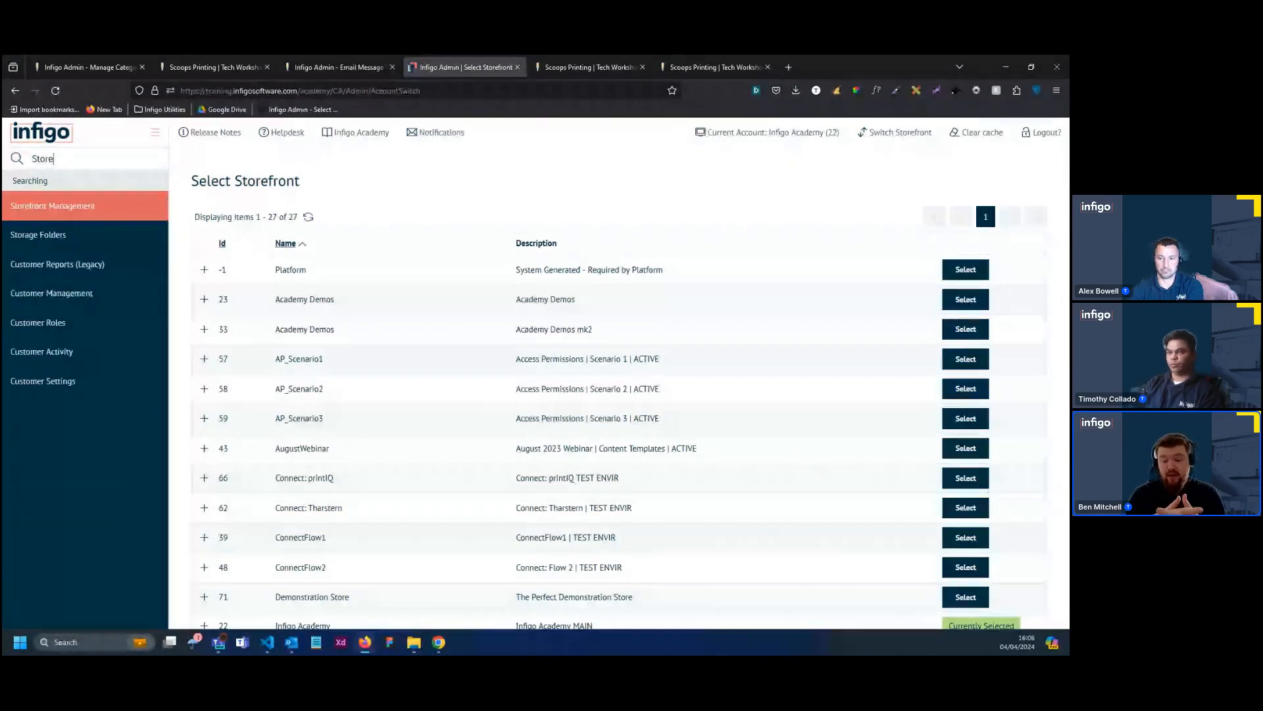
left_click(100, 206)
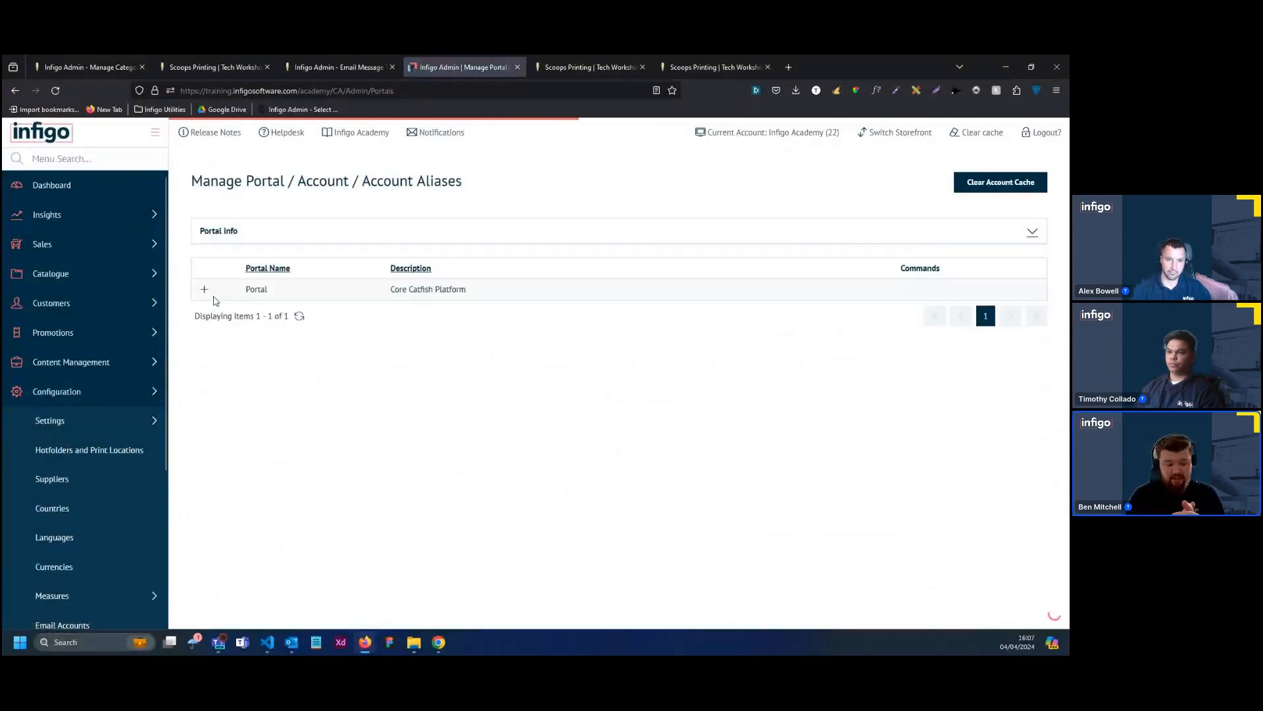
Expand the Portal's storefront accounts and open the last-listed Tech Workshop - Storefront entry on the final page for editing
left_click(204, 289)
scroll(350, 344, "down", 3)
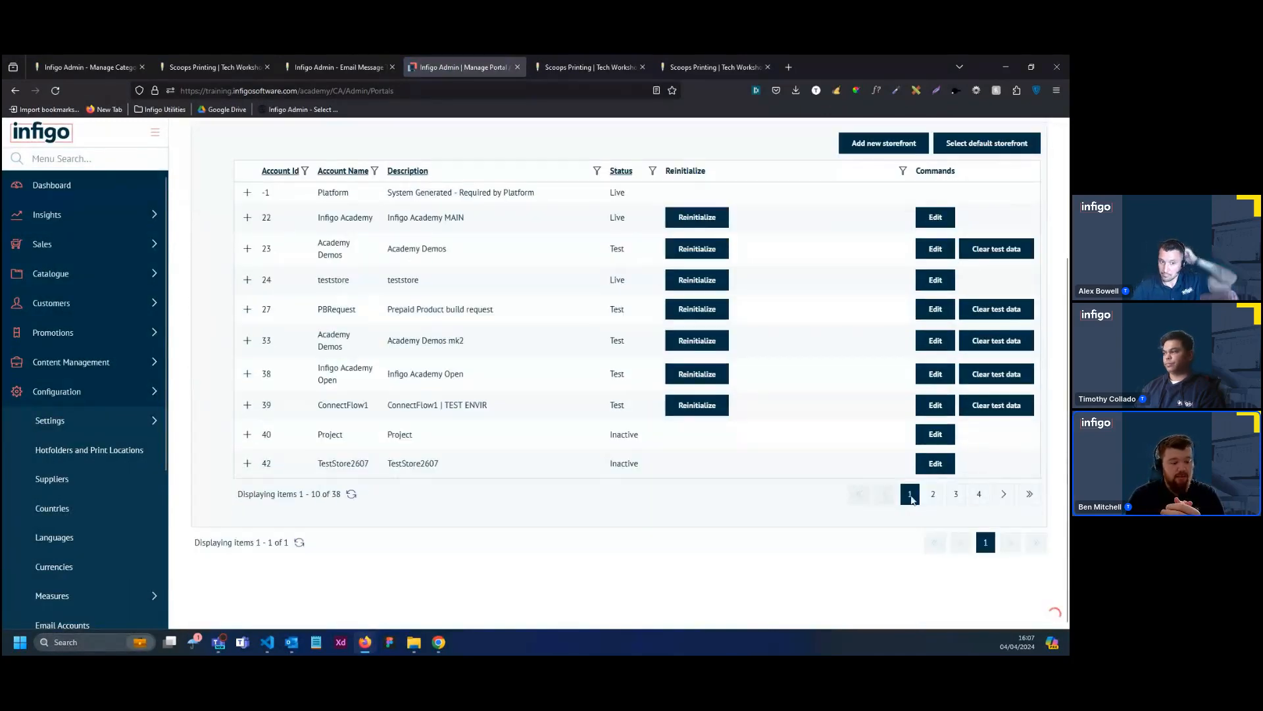
left_click(1027, 496)
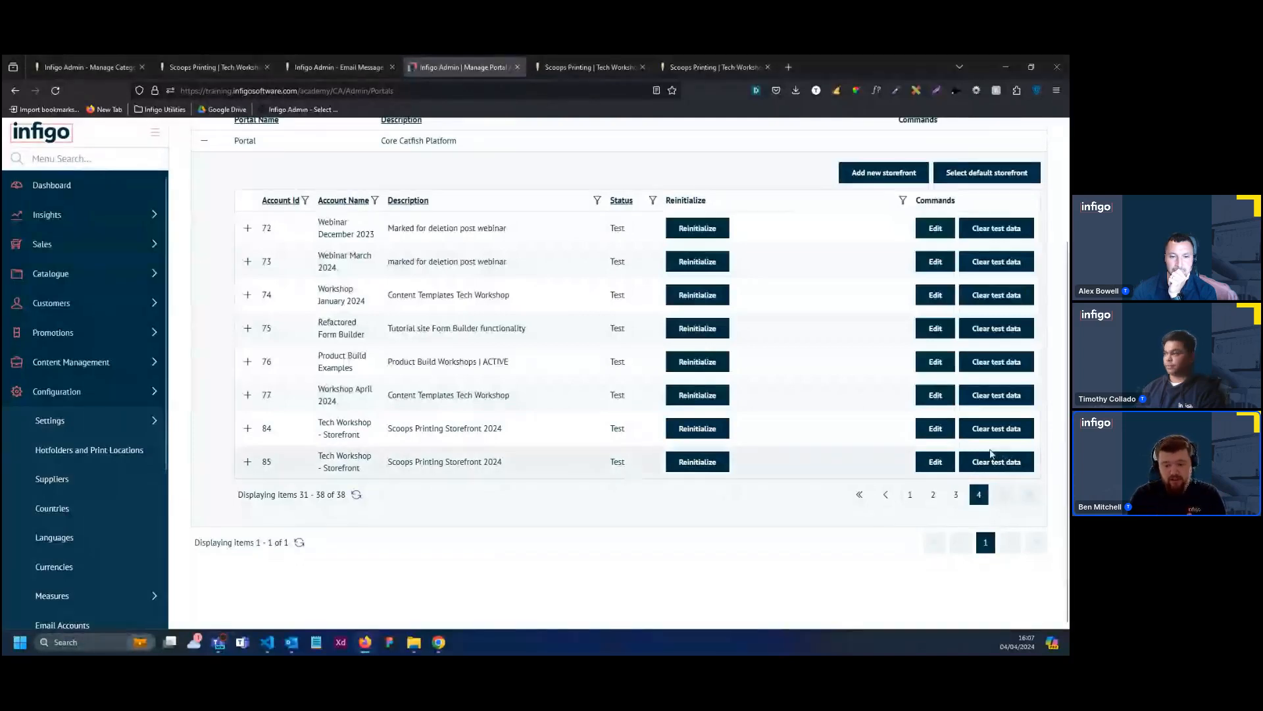
left_click(934, 461)
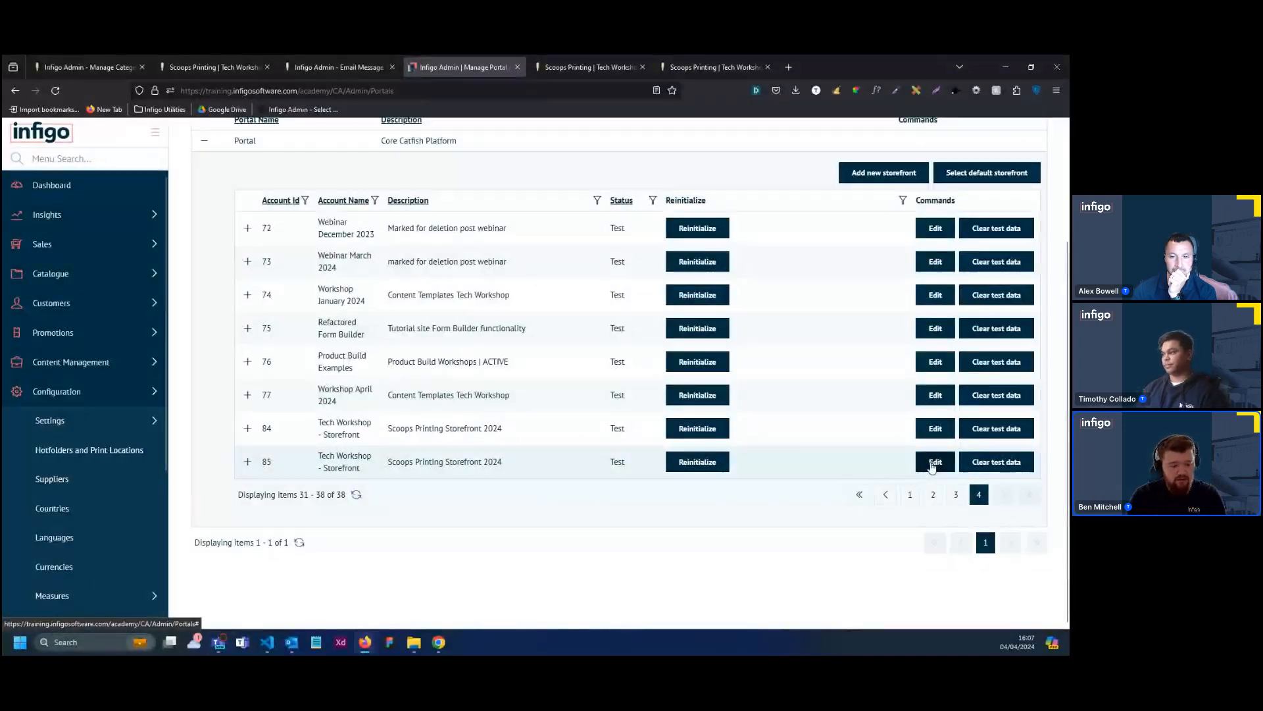
Show the status options available for the last-listed Tech Workshop - Storefront account
left_click(633, 465)
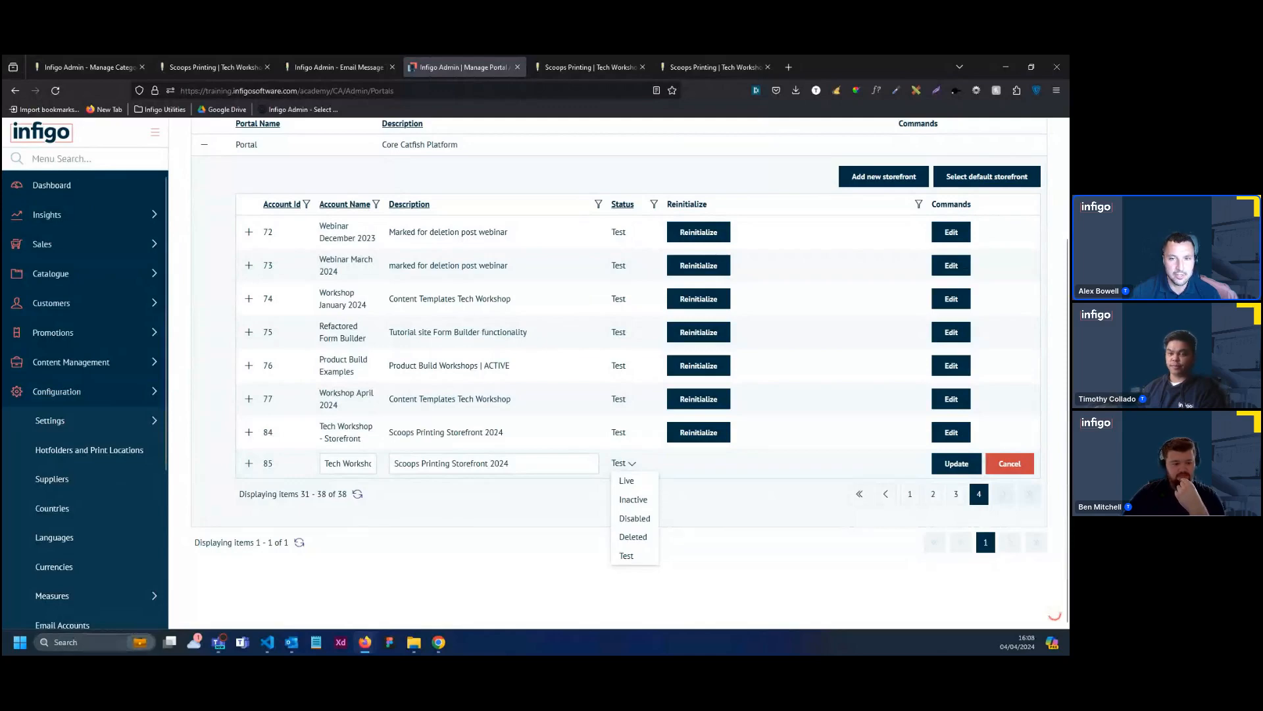
Switch to the open Scoops Printing storefront and review its home page, from the banner carousel through featured items to the Scoops ways sections
left_click(677, 57)
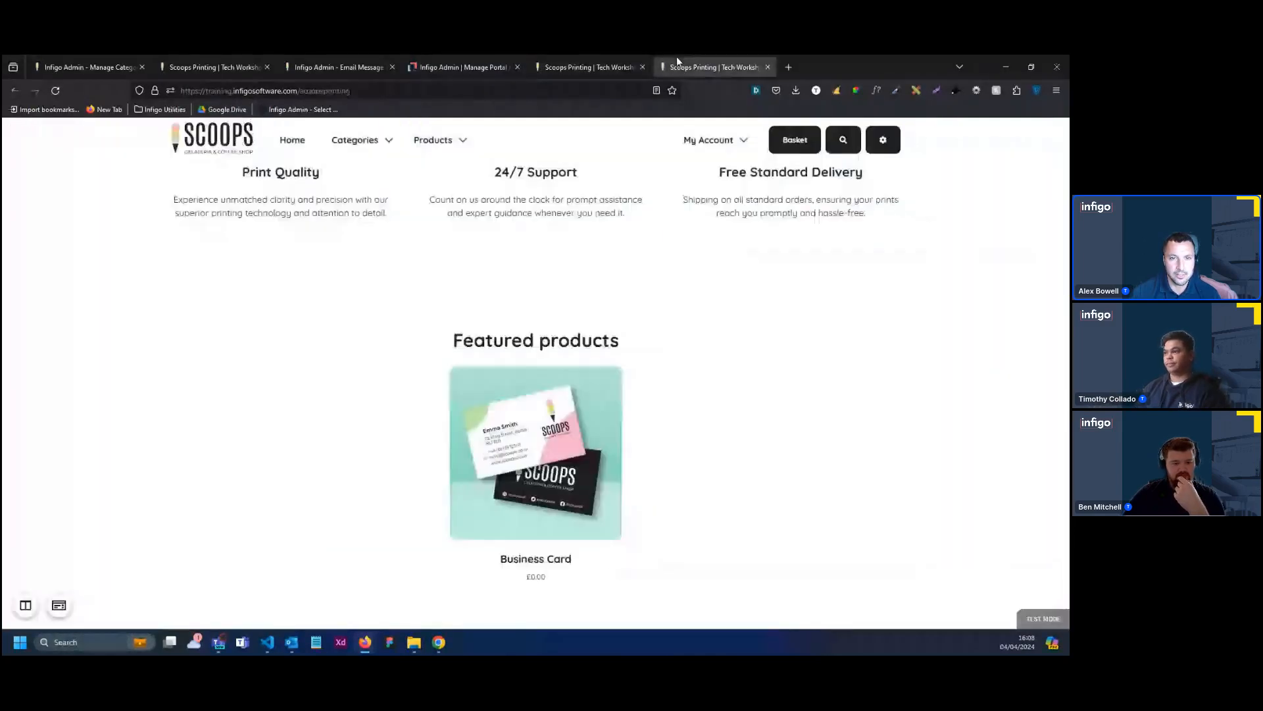
scroll(719, 342, "up", 4)
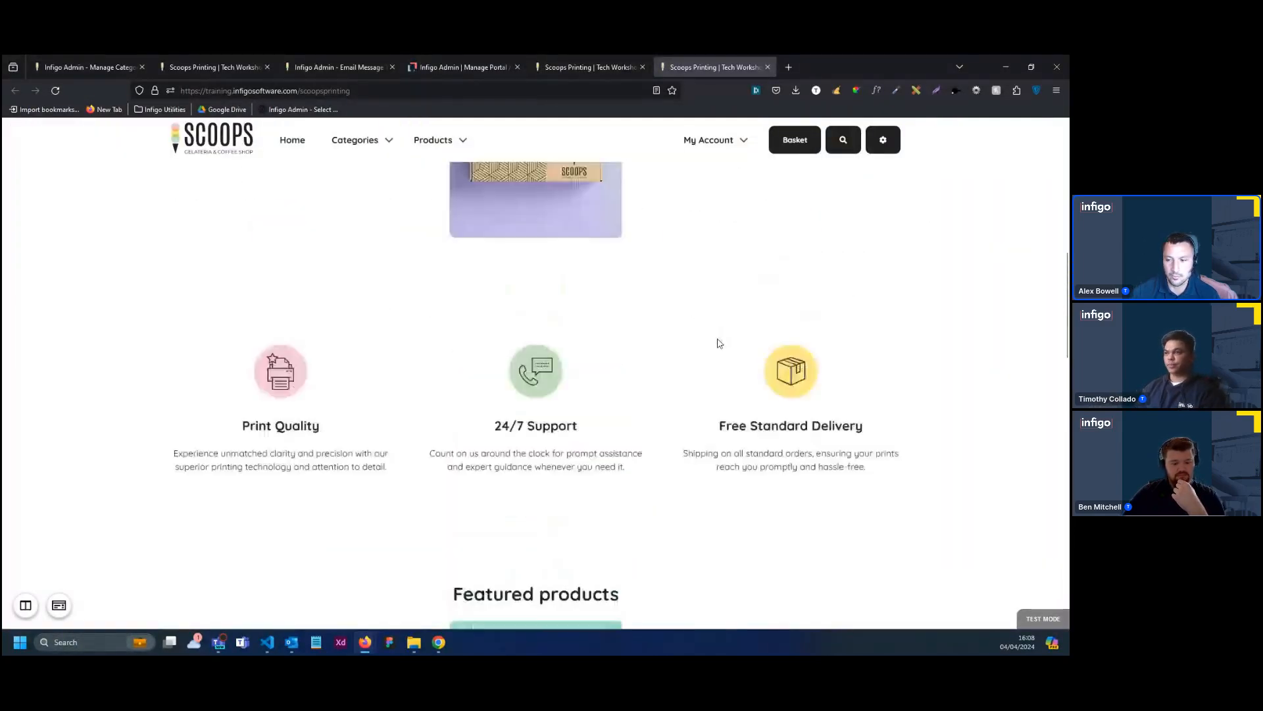
scroll(719, 342, "up", 7)
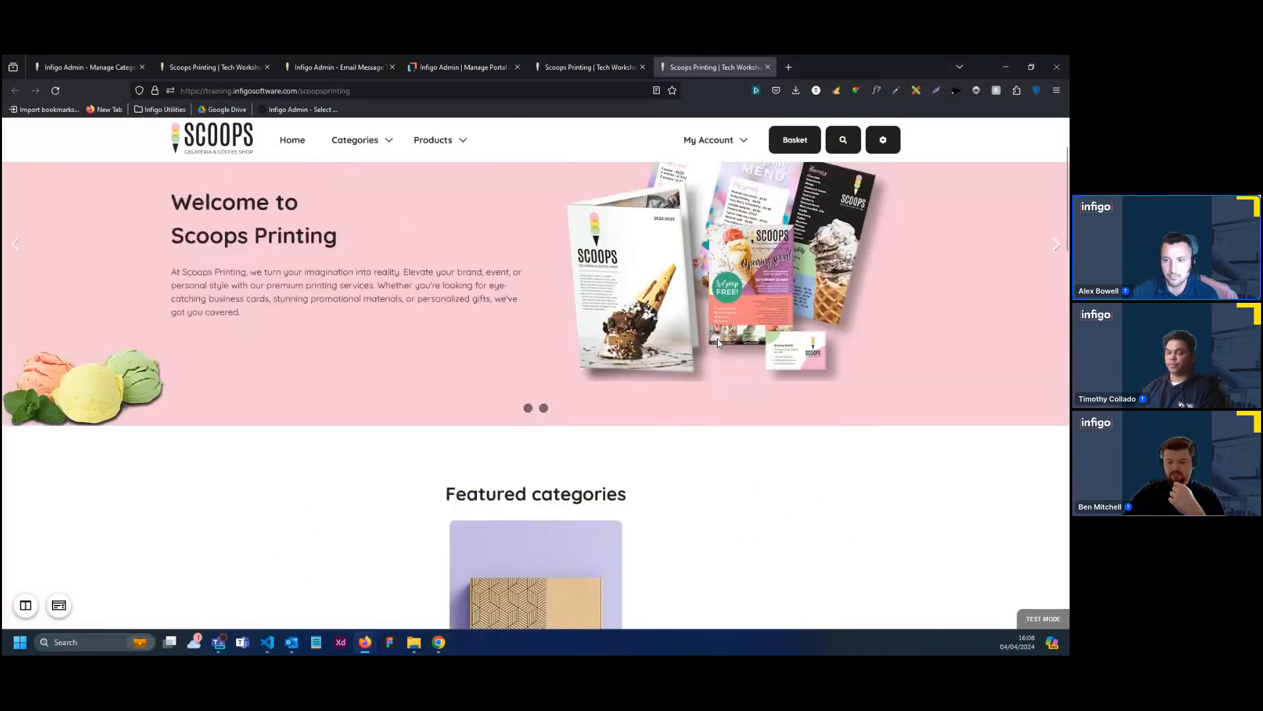
scroll(718, 344, "up", 1)
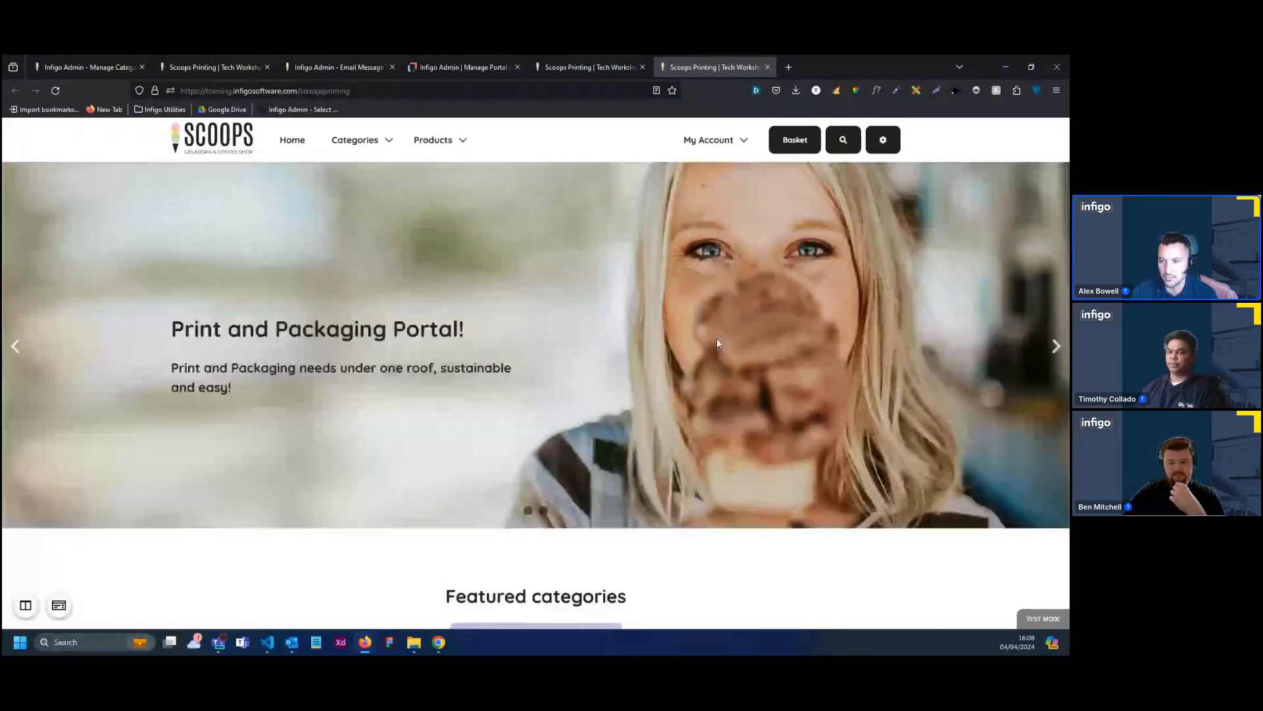
scroll(717, 342, "down", 8)
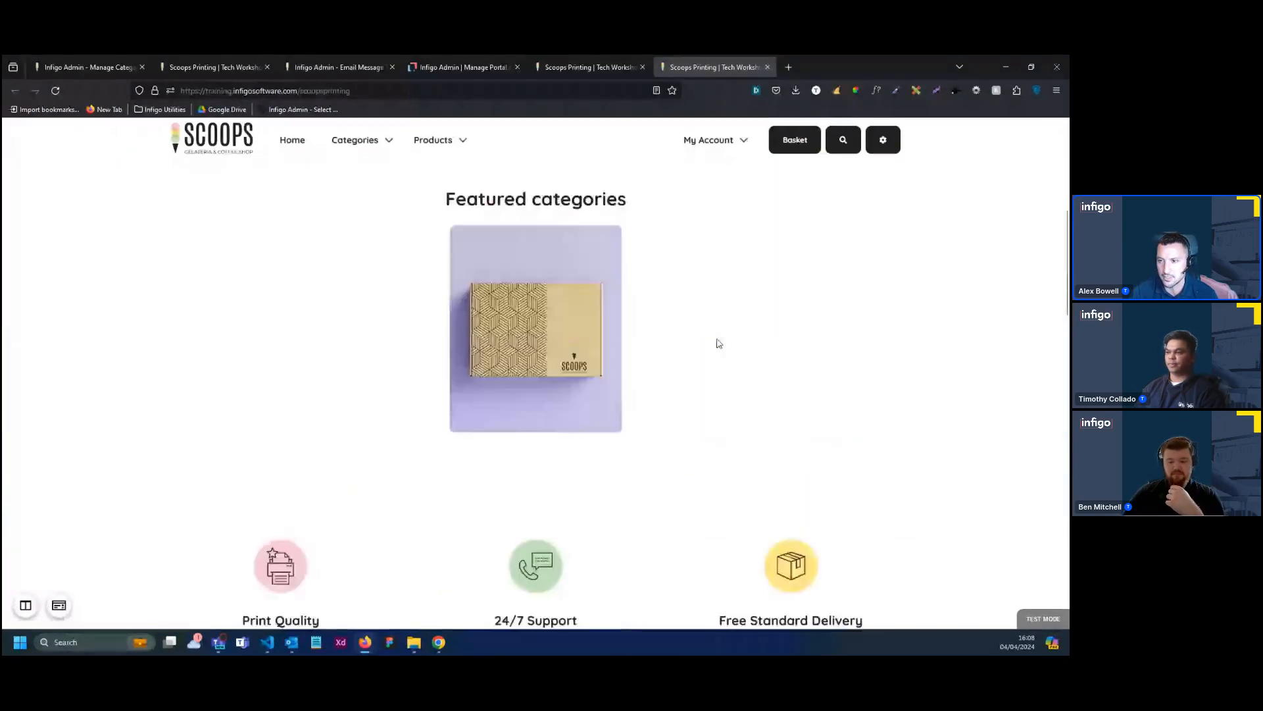
scroll(719, 343, "down", 5)
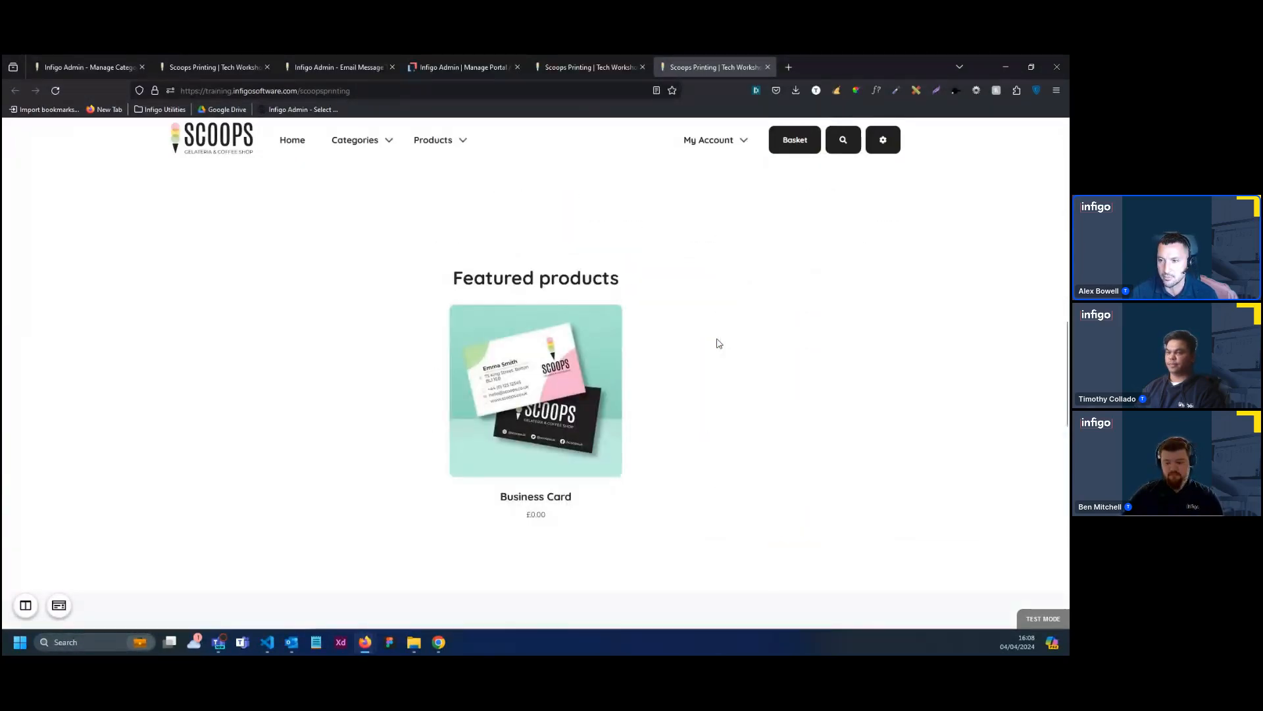
scroll(719, 343, "down", 1)
scroll(719, 343, "down", 5)
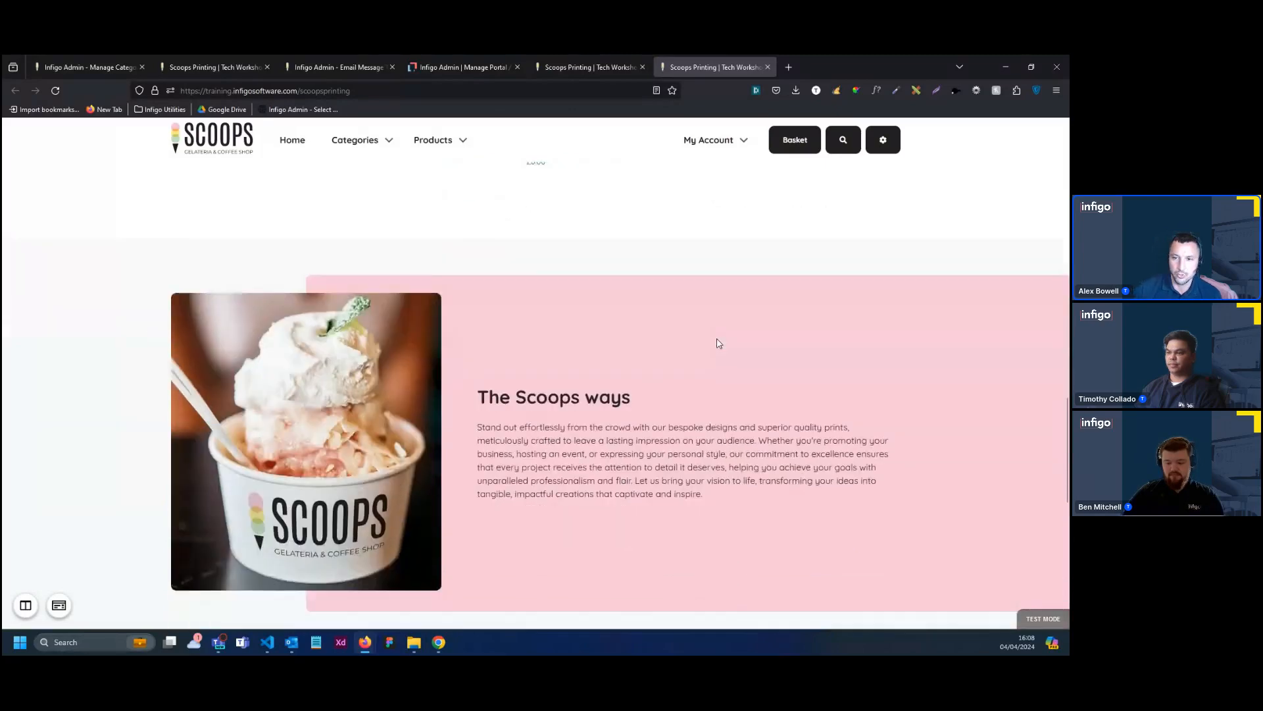
scroll(719, 343, "down", 3)
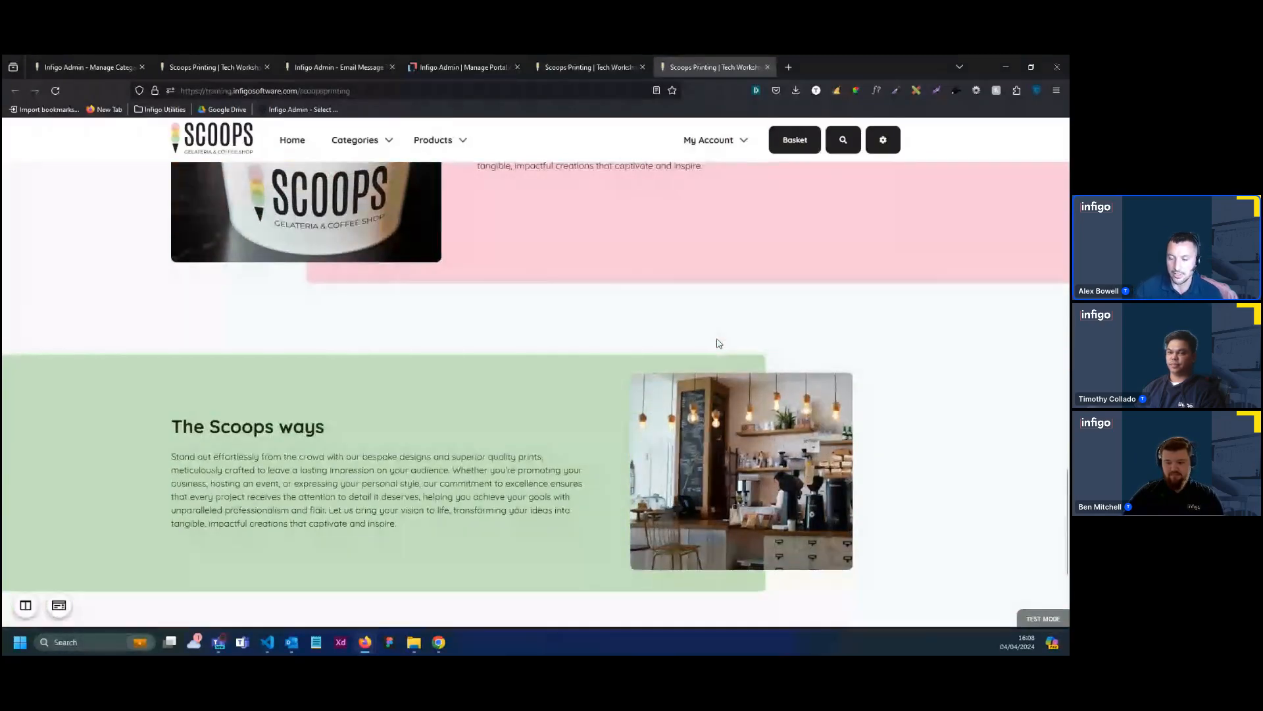
scroll(719, 342, "up", 3)
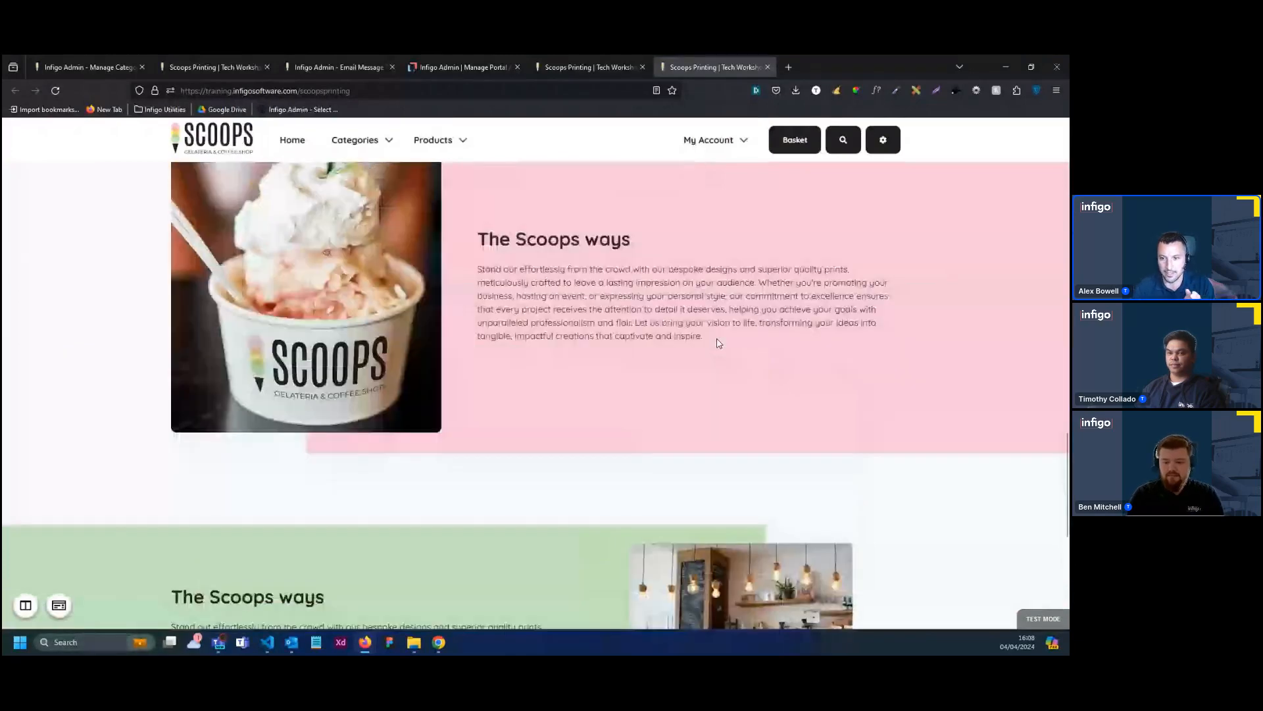
scroll(714, 342, "up", 1)
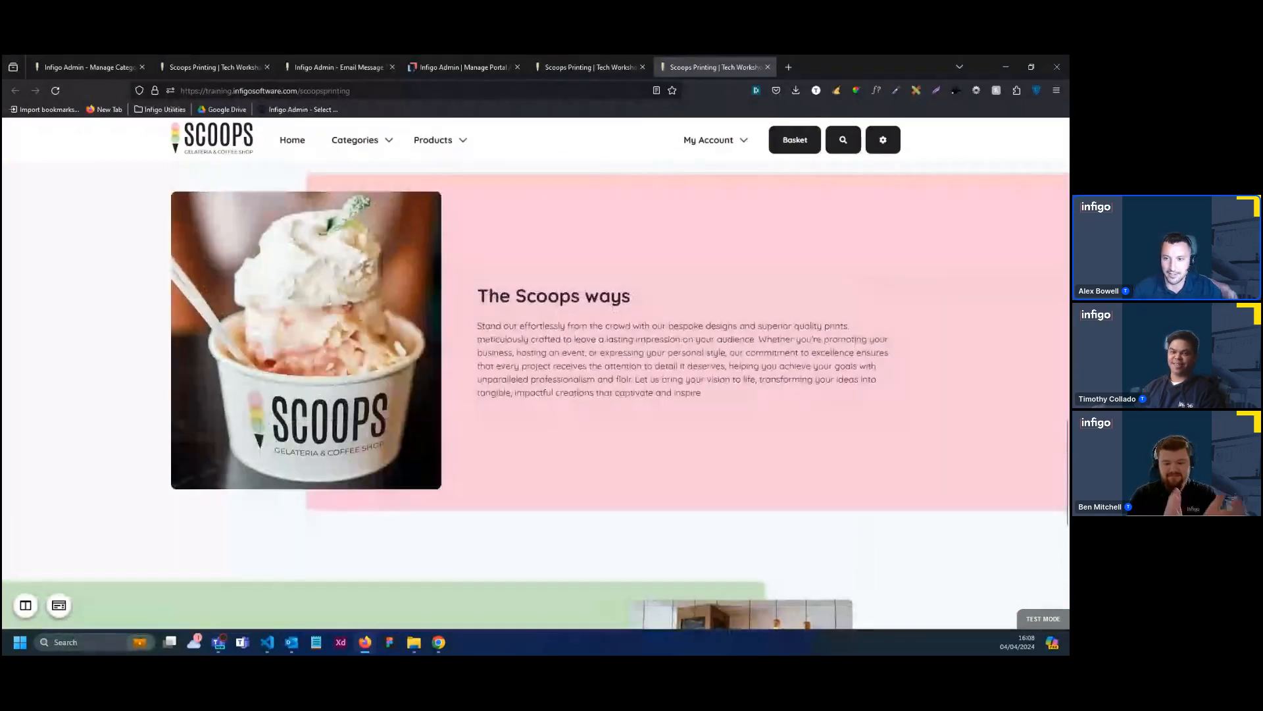